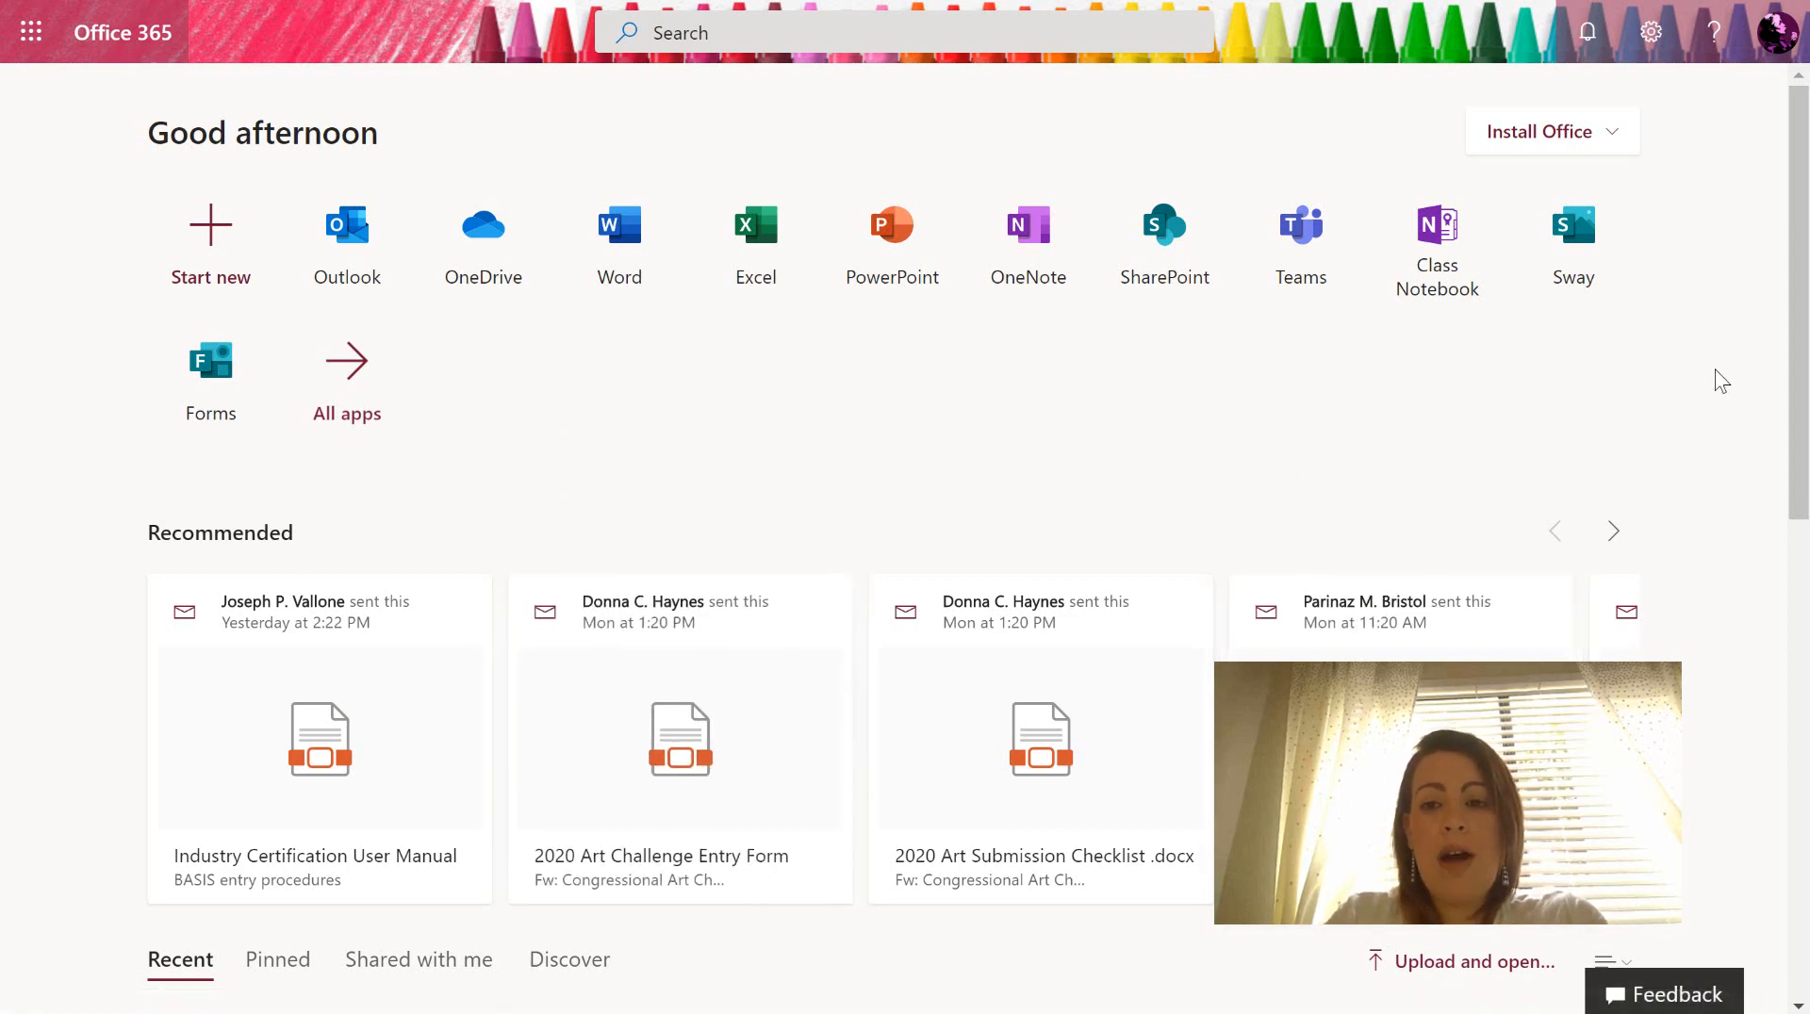
- Launch Sway from the Office 365 home page and create a new blank Sway
{"action": "left_click", "coordinate": [1591, 240]}
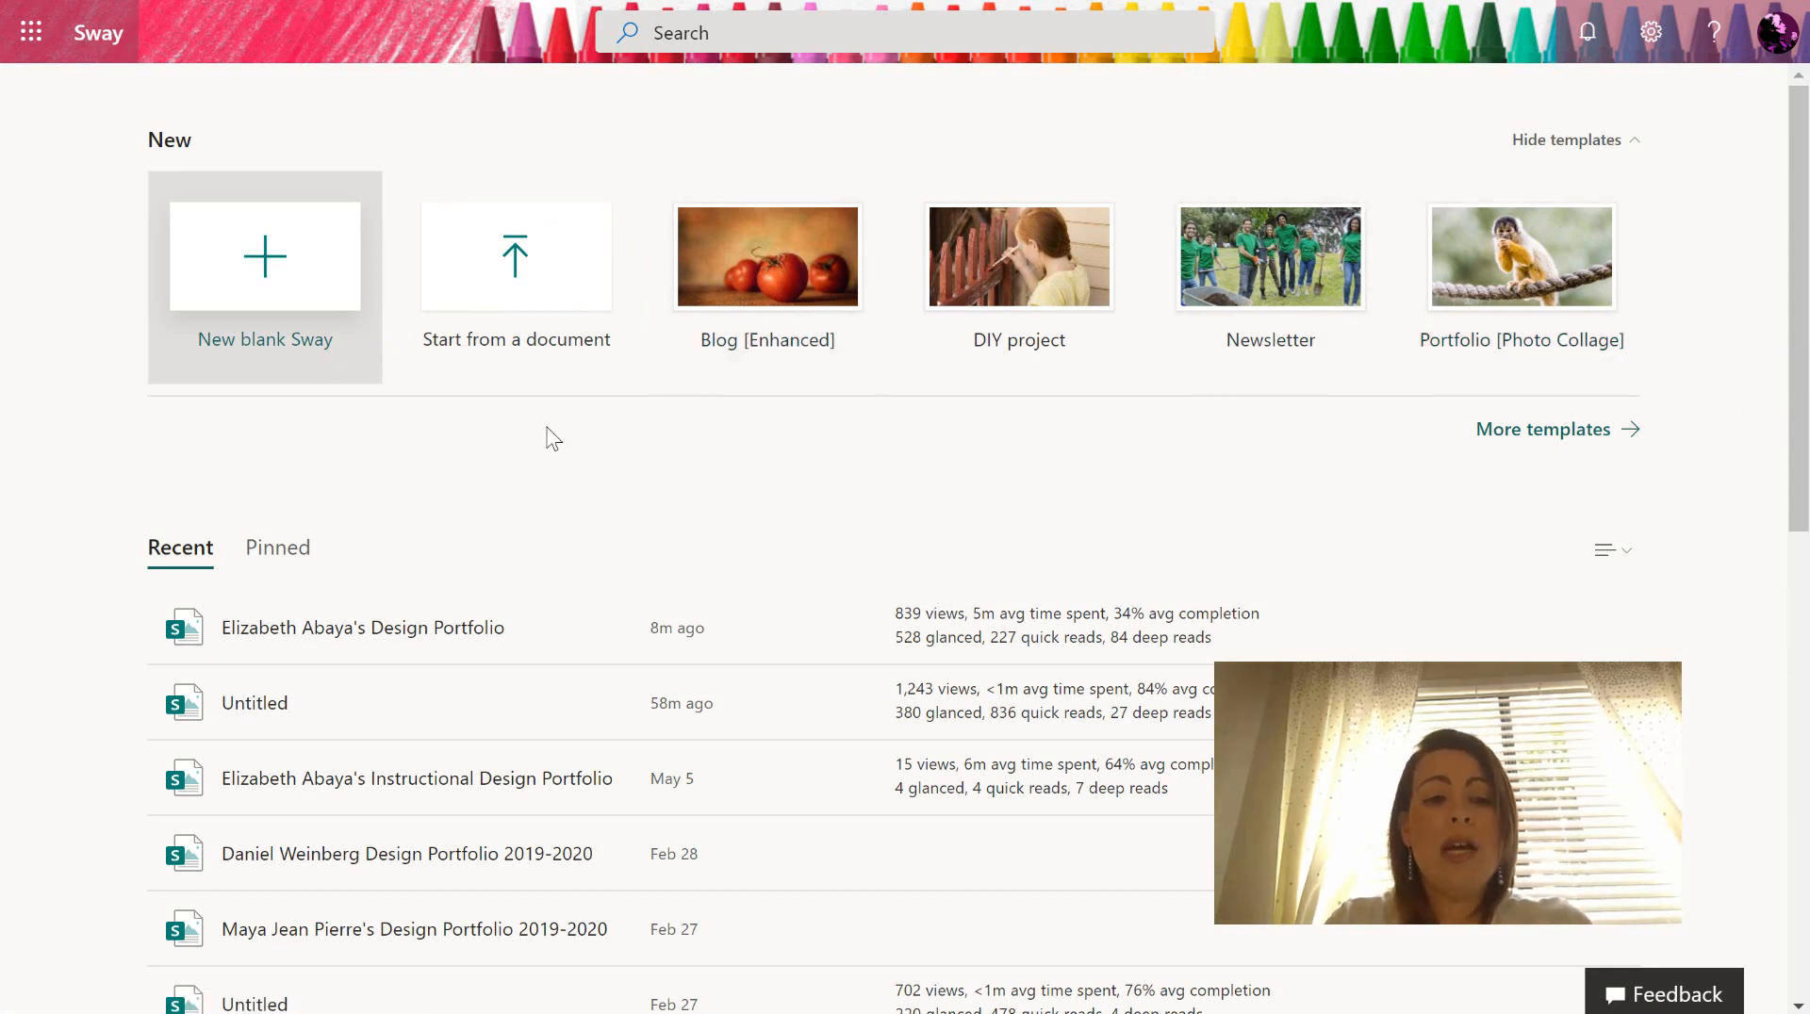
{"action": "left_click", "coordinate": [321, 278]}
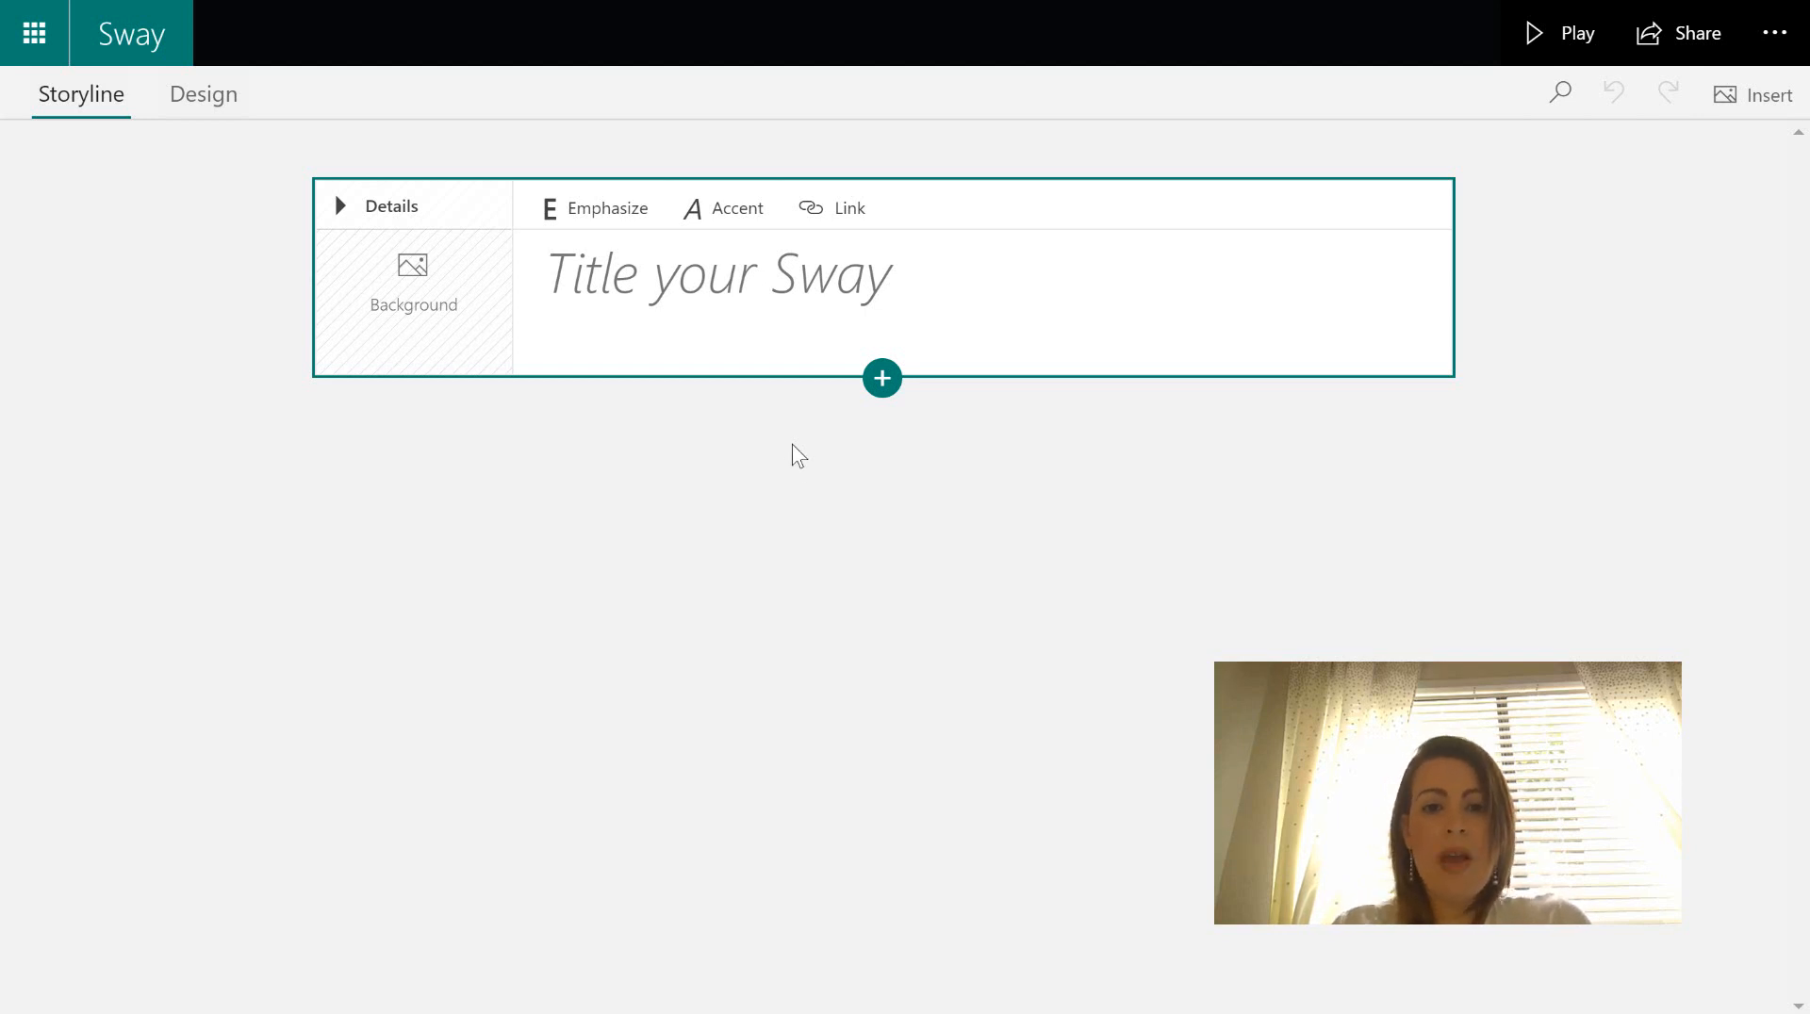
- Enter the owner's name followed by 'Design Portfolio 2019-2020 (demo)' as the Sway title
{"action": "left_click", "coordinate": [912, 283]}
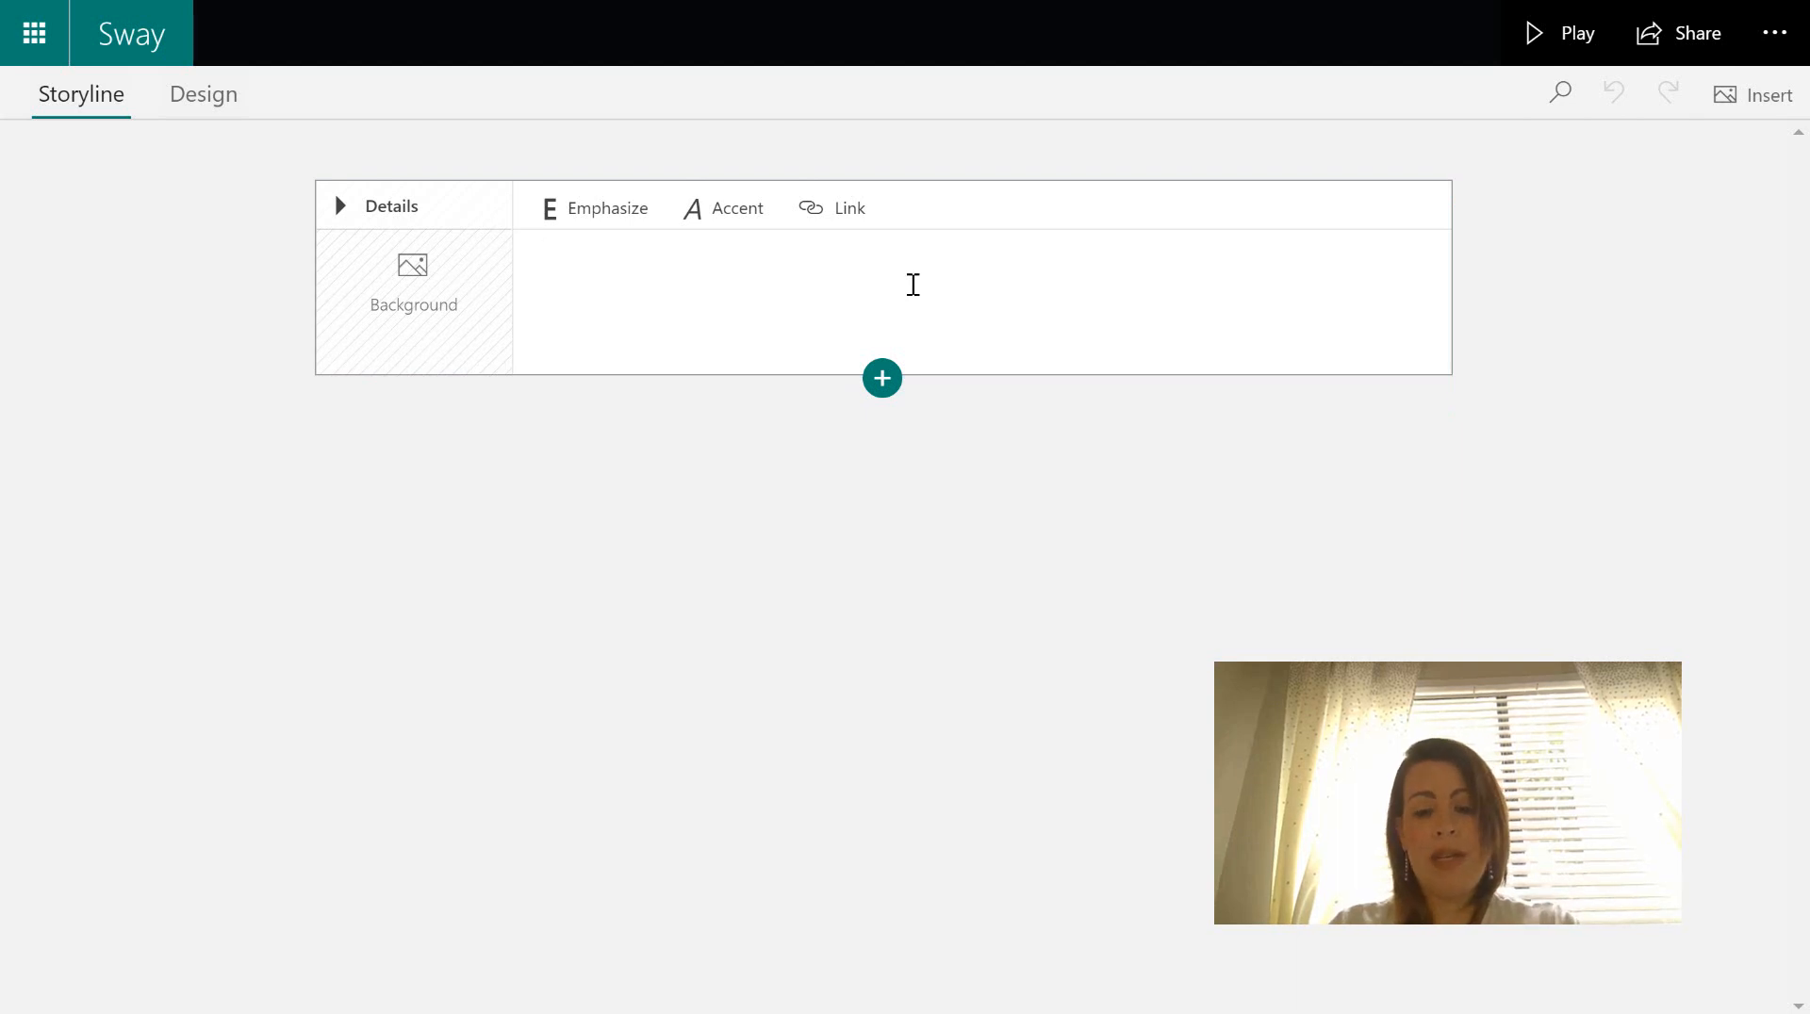
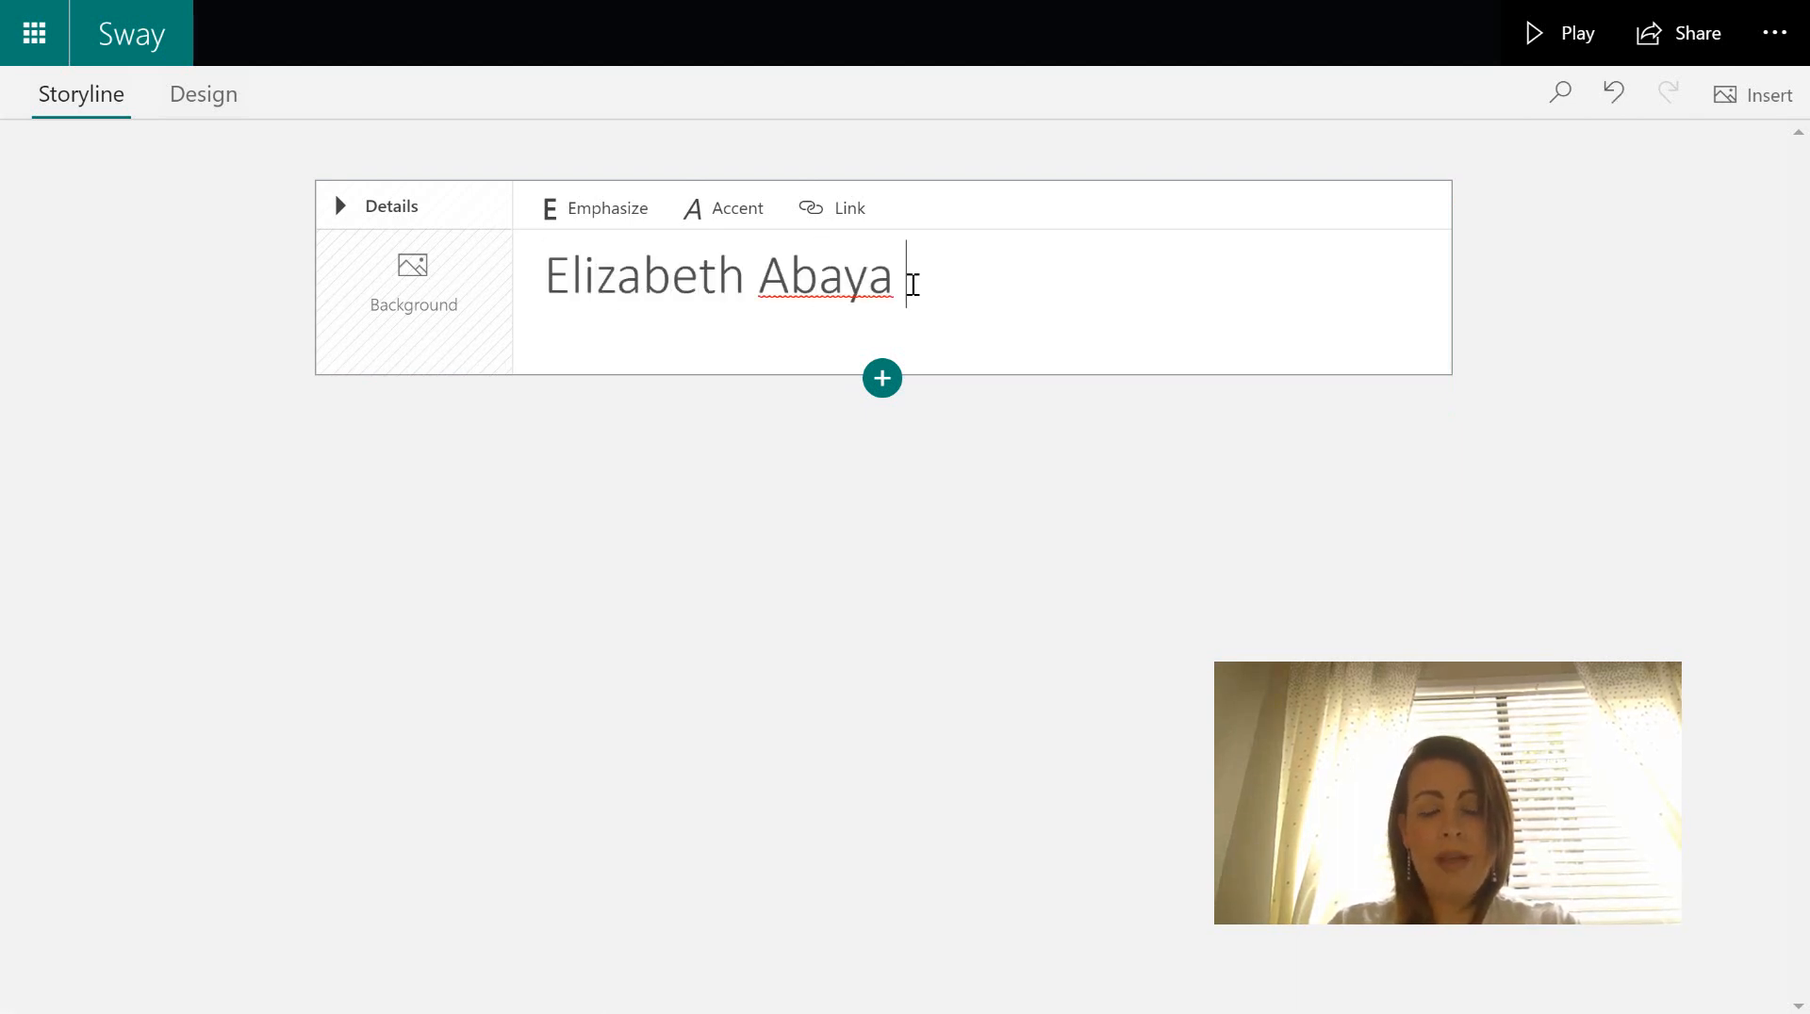
{"action": "type", "text": "Design Portfol"}
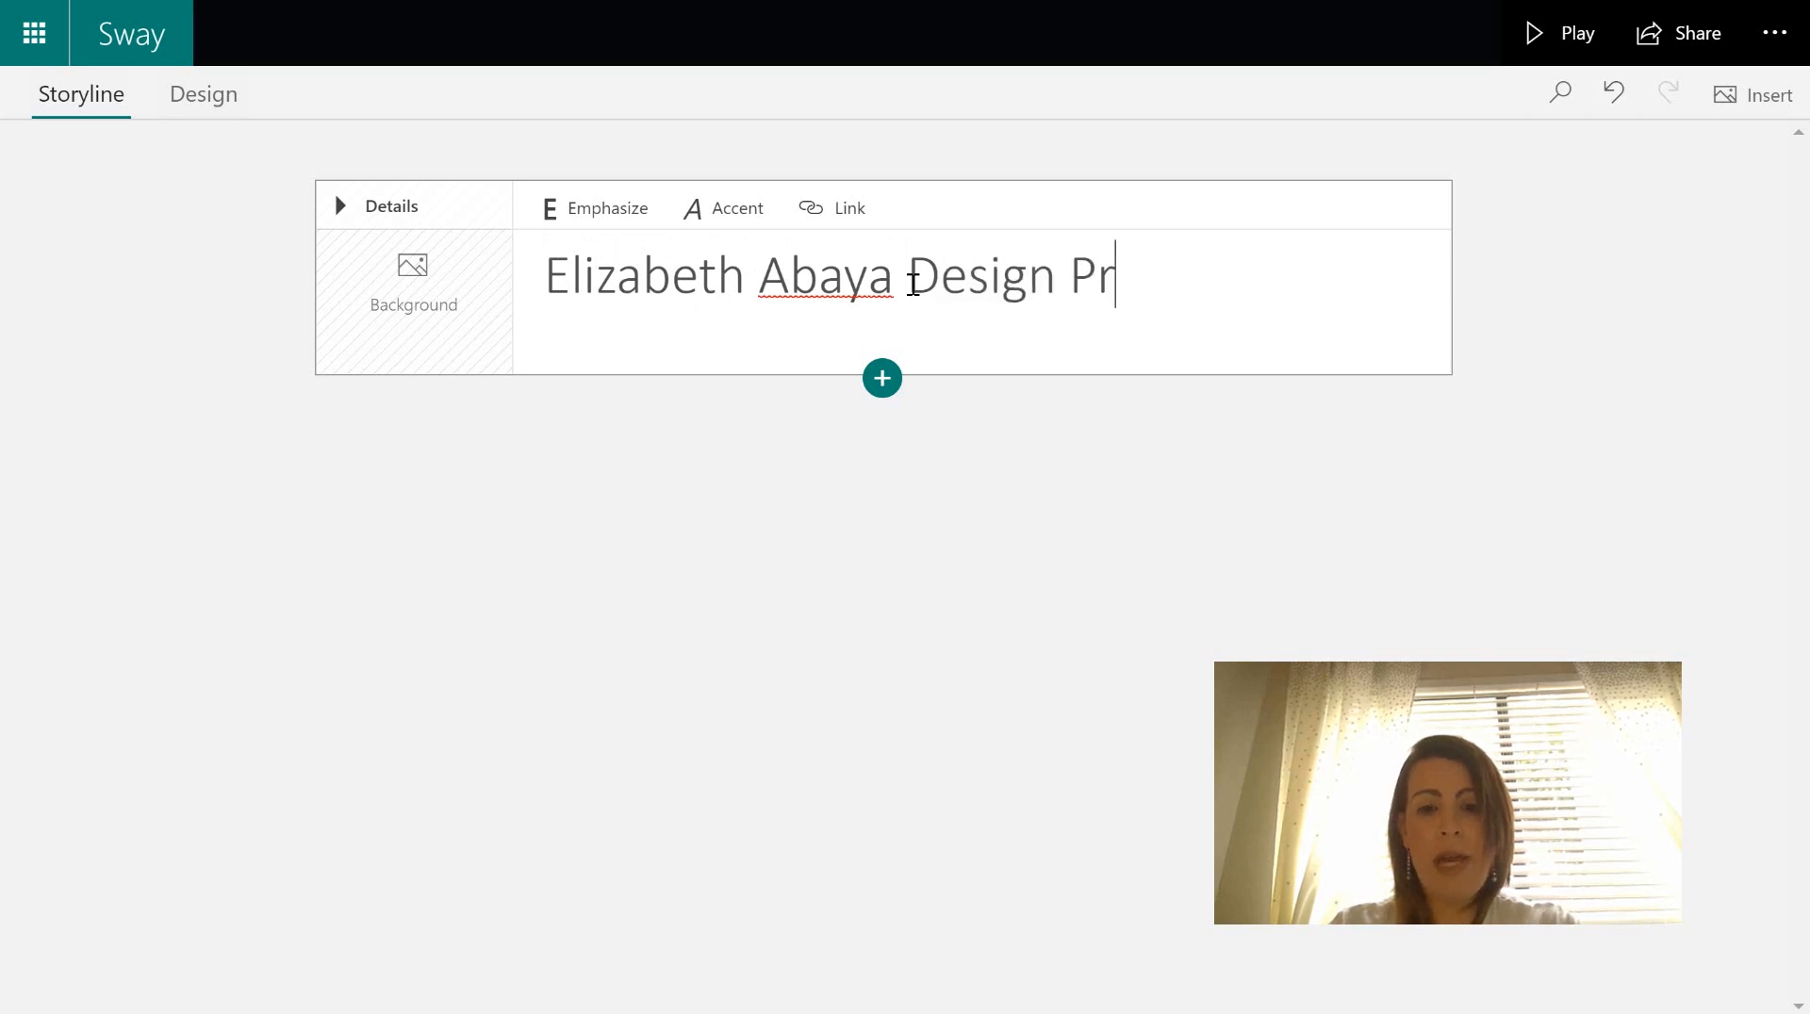
{"action": "type", "text": "io "}
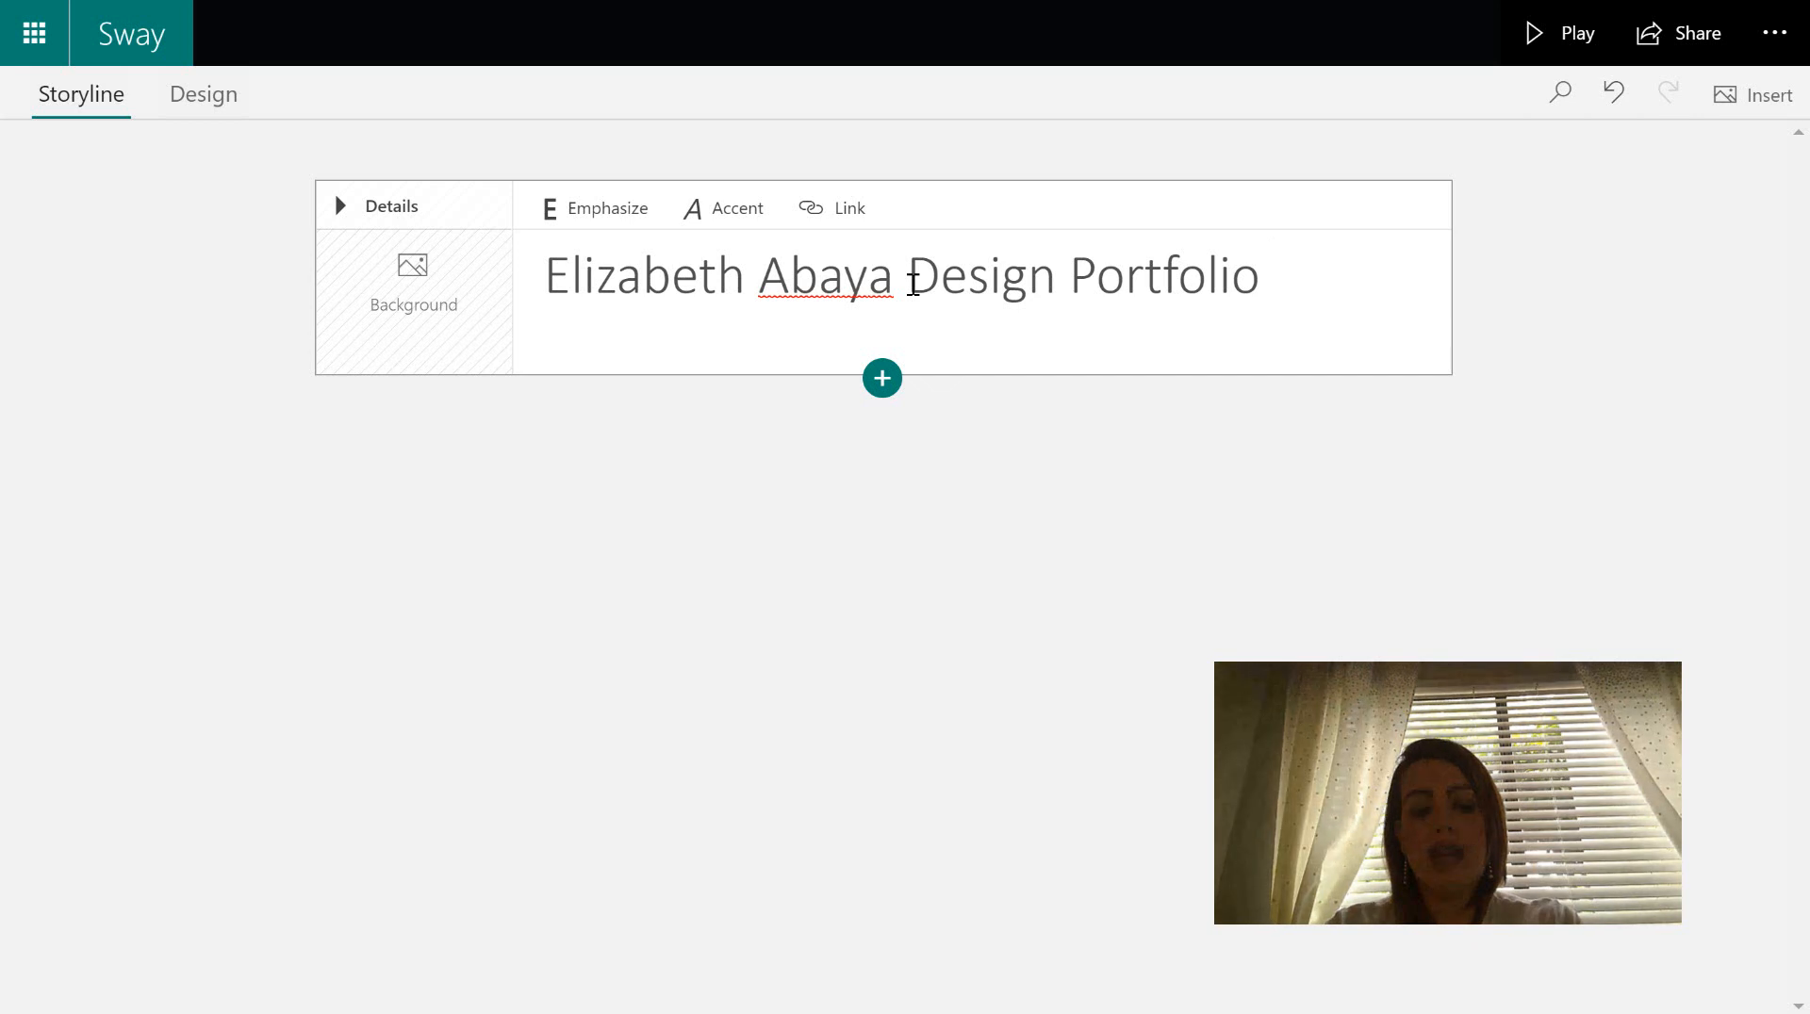
{"action": "type", "text": "2"}
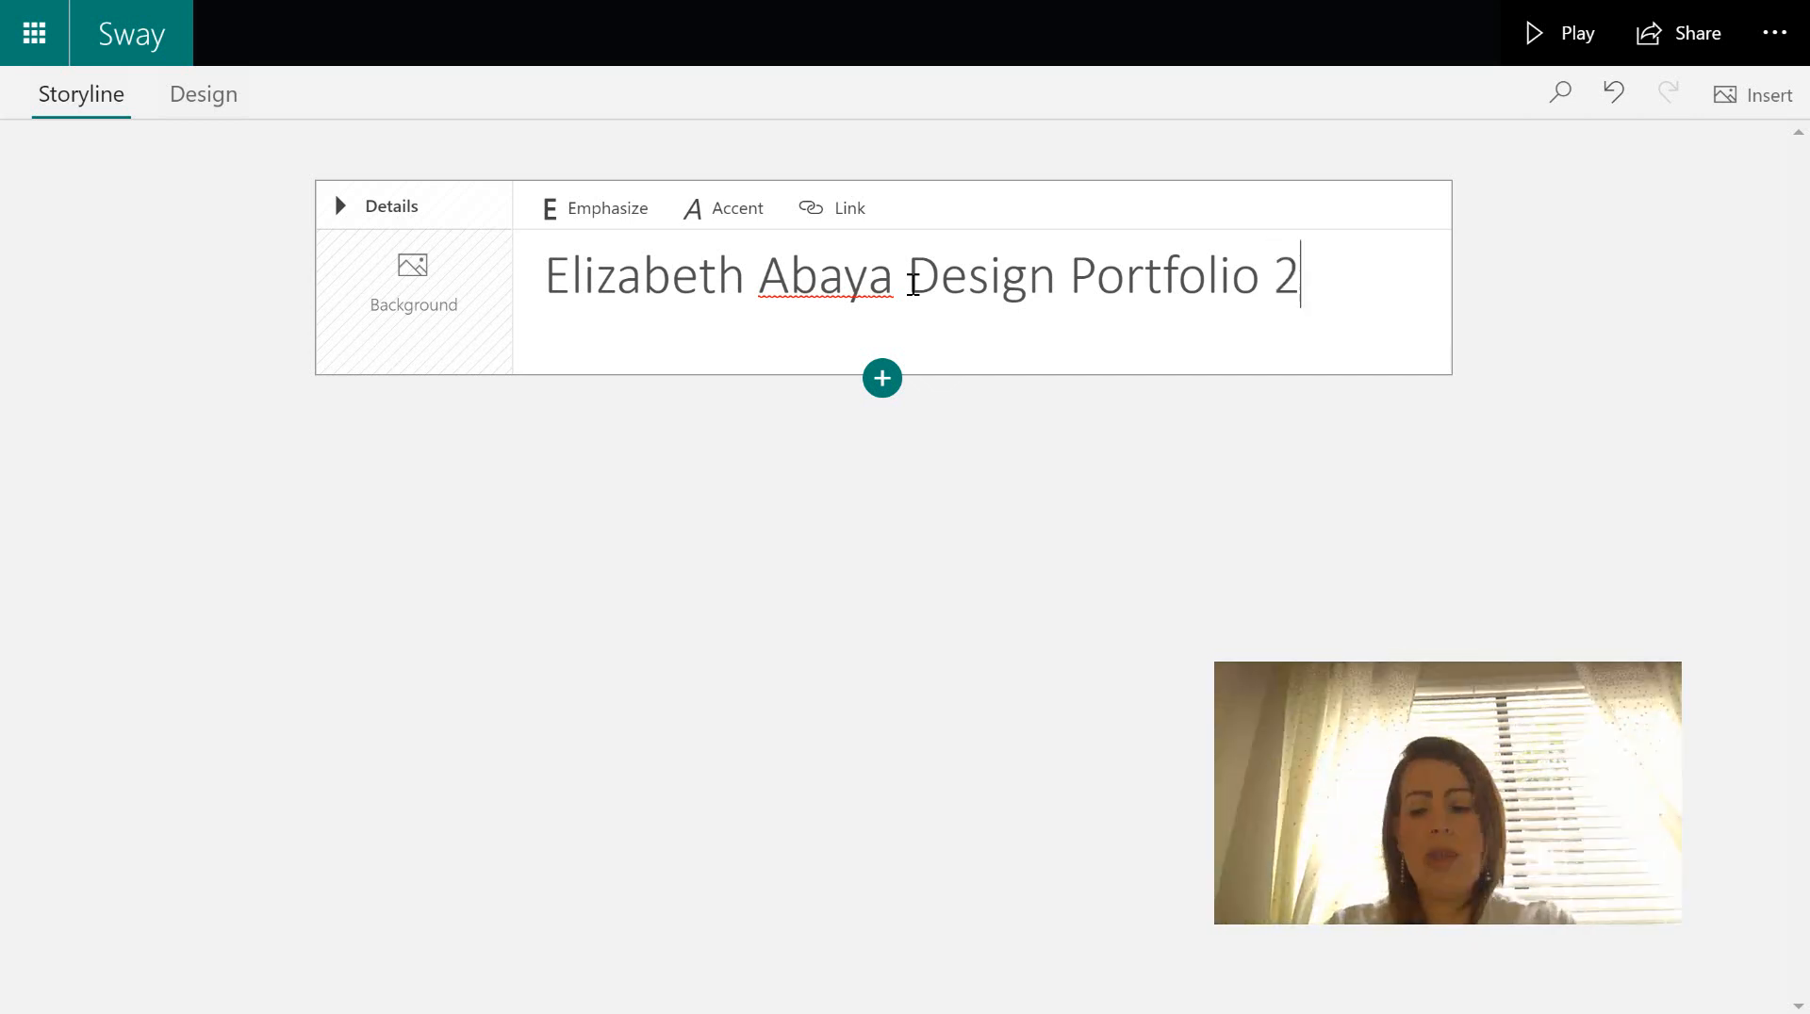
{"action": "type", "text": "019-"}
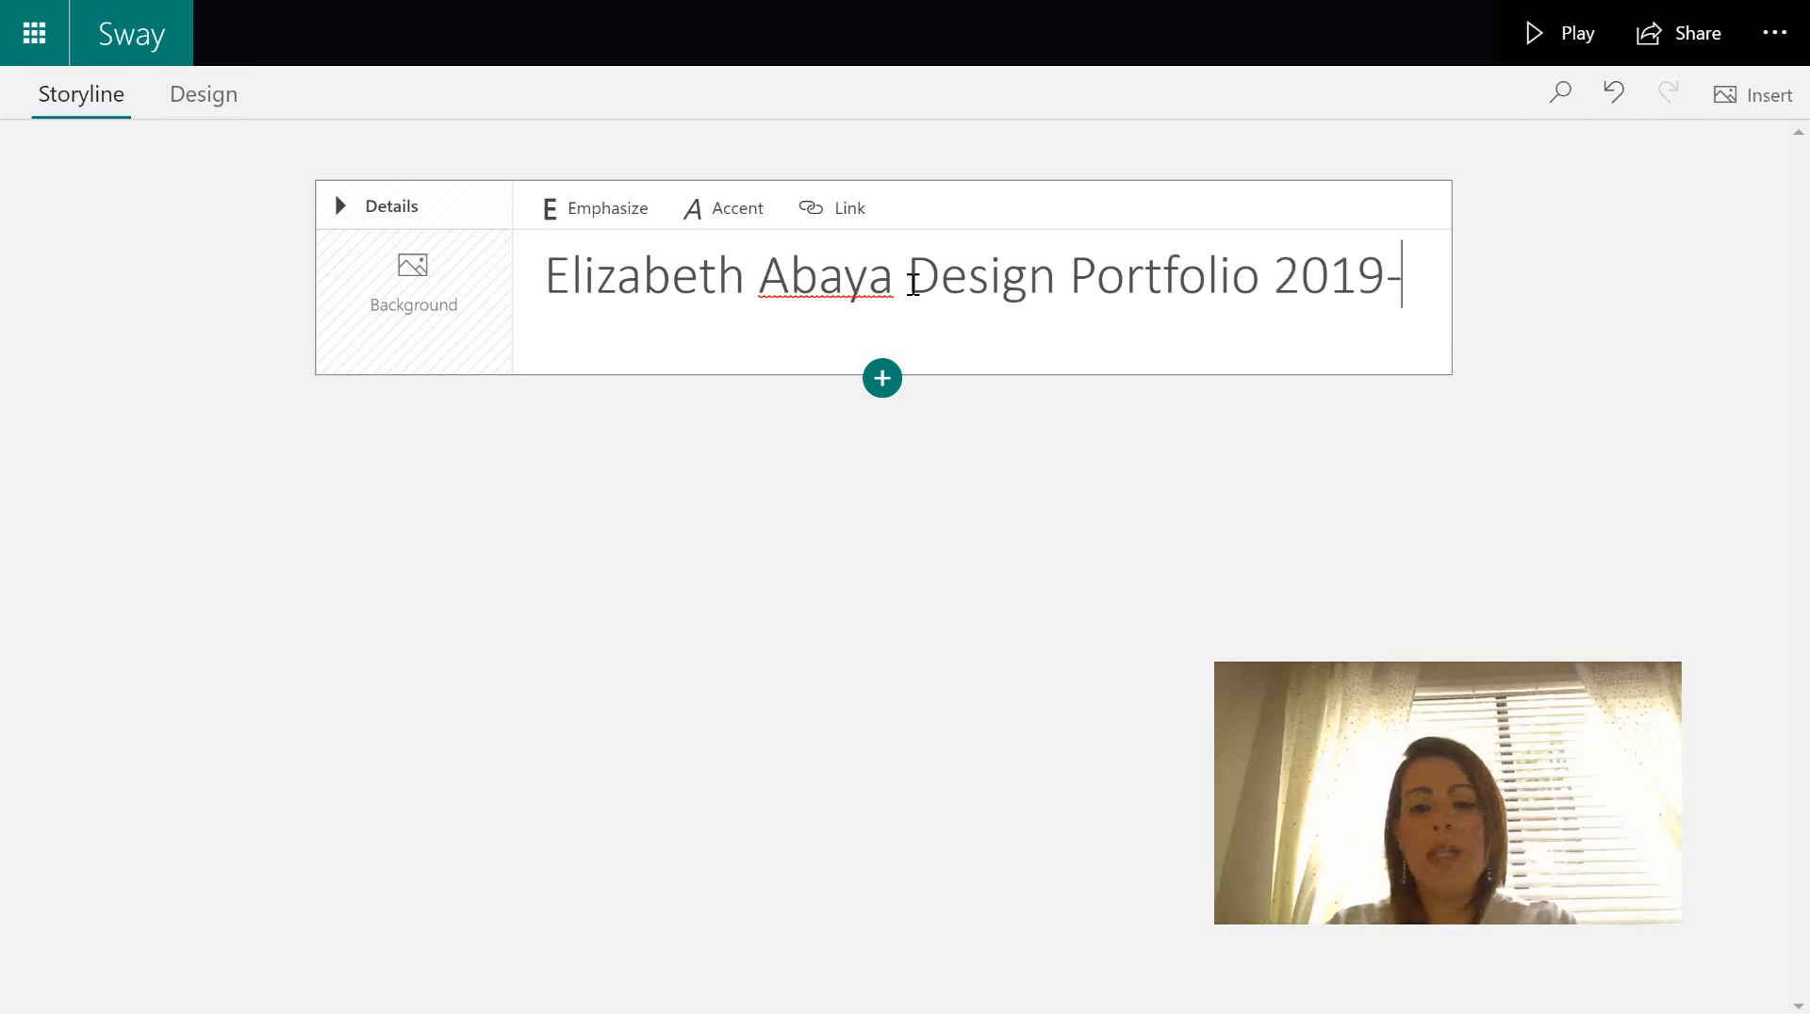
{"action": "type", "text": "2020"}
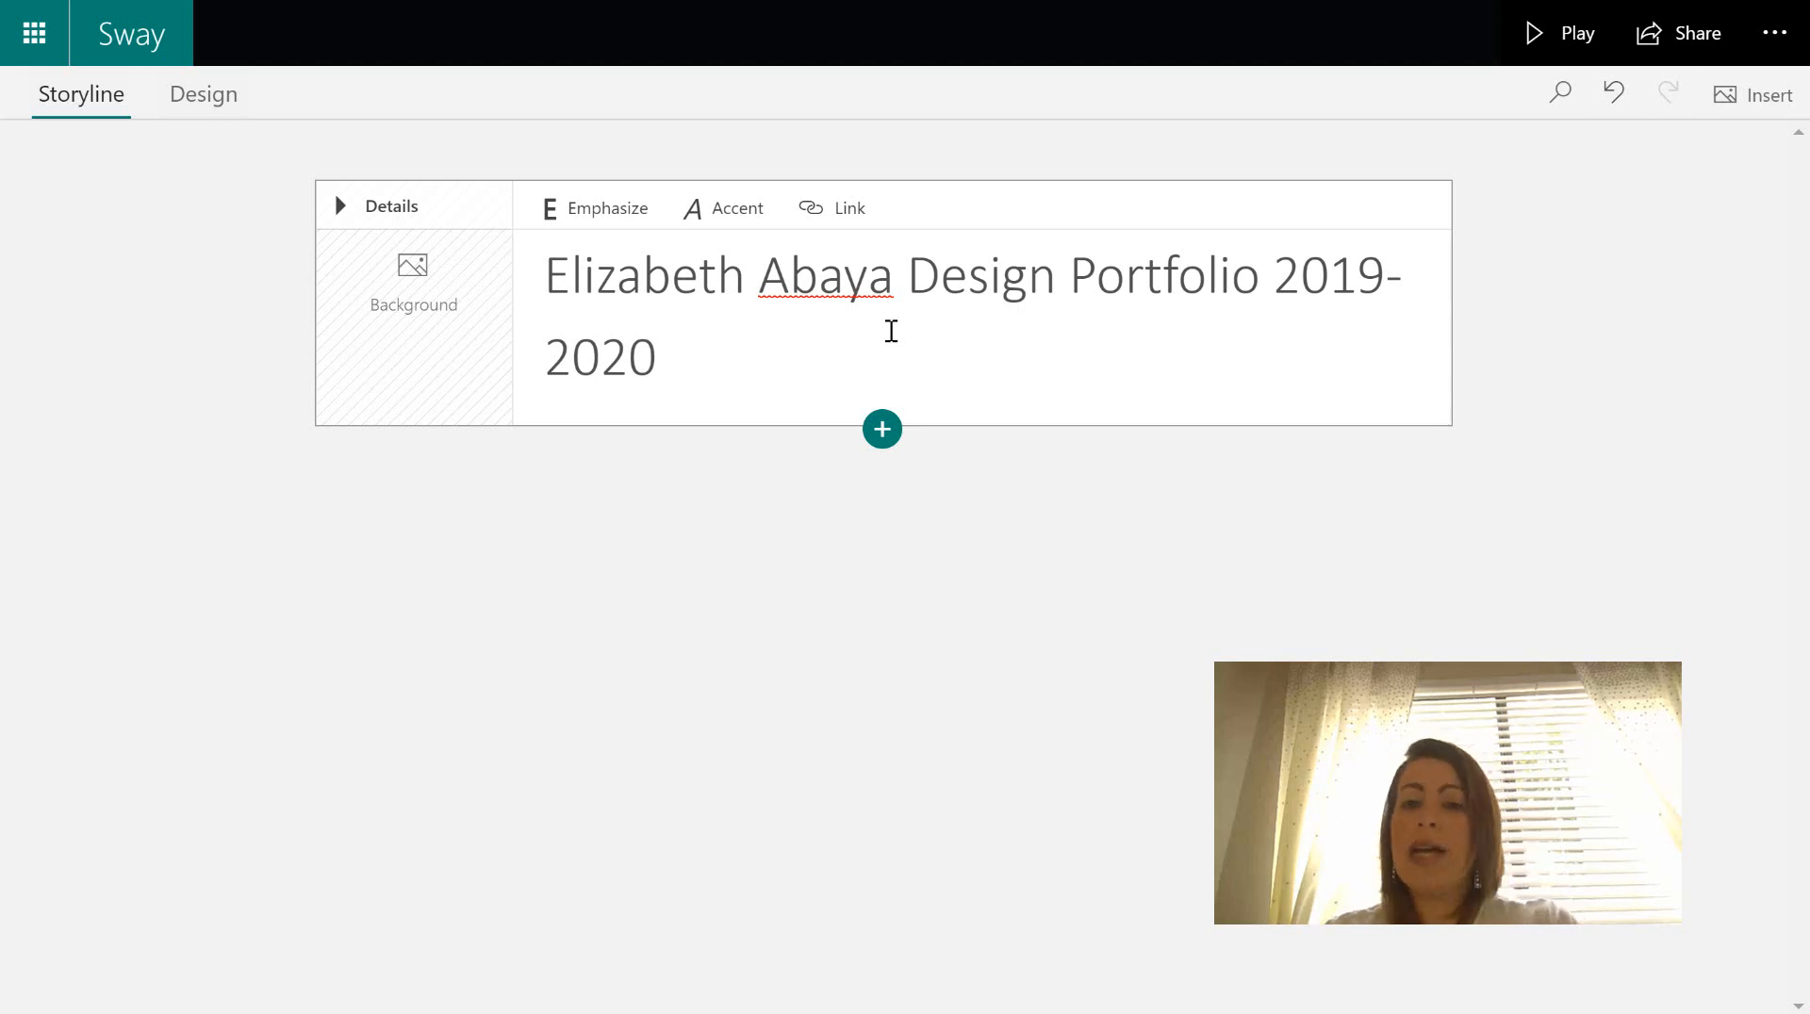
{"action": "type", "text": " ("}
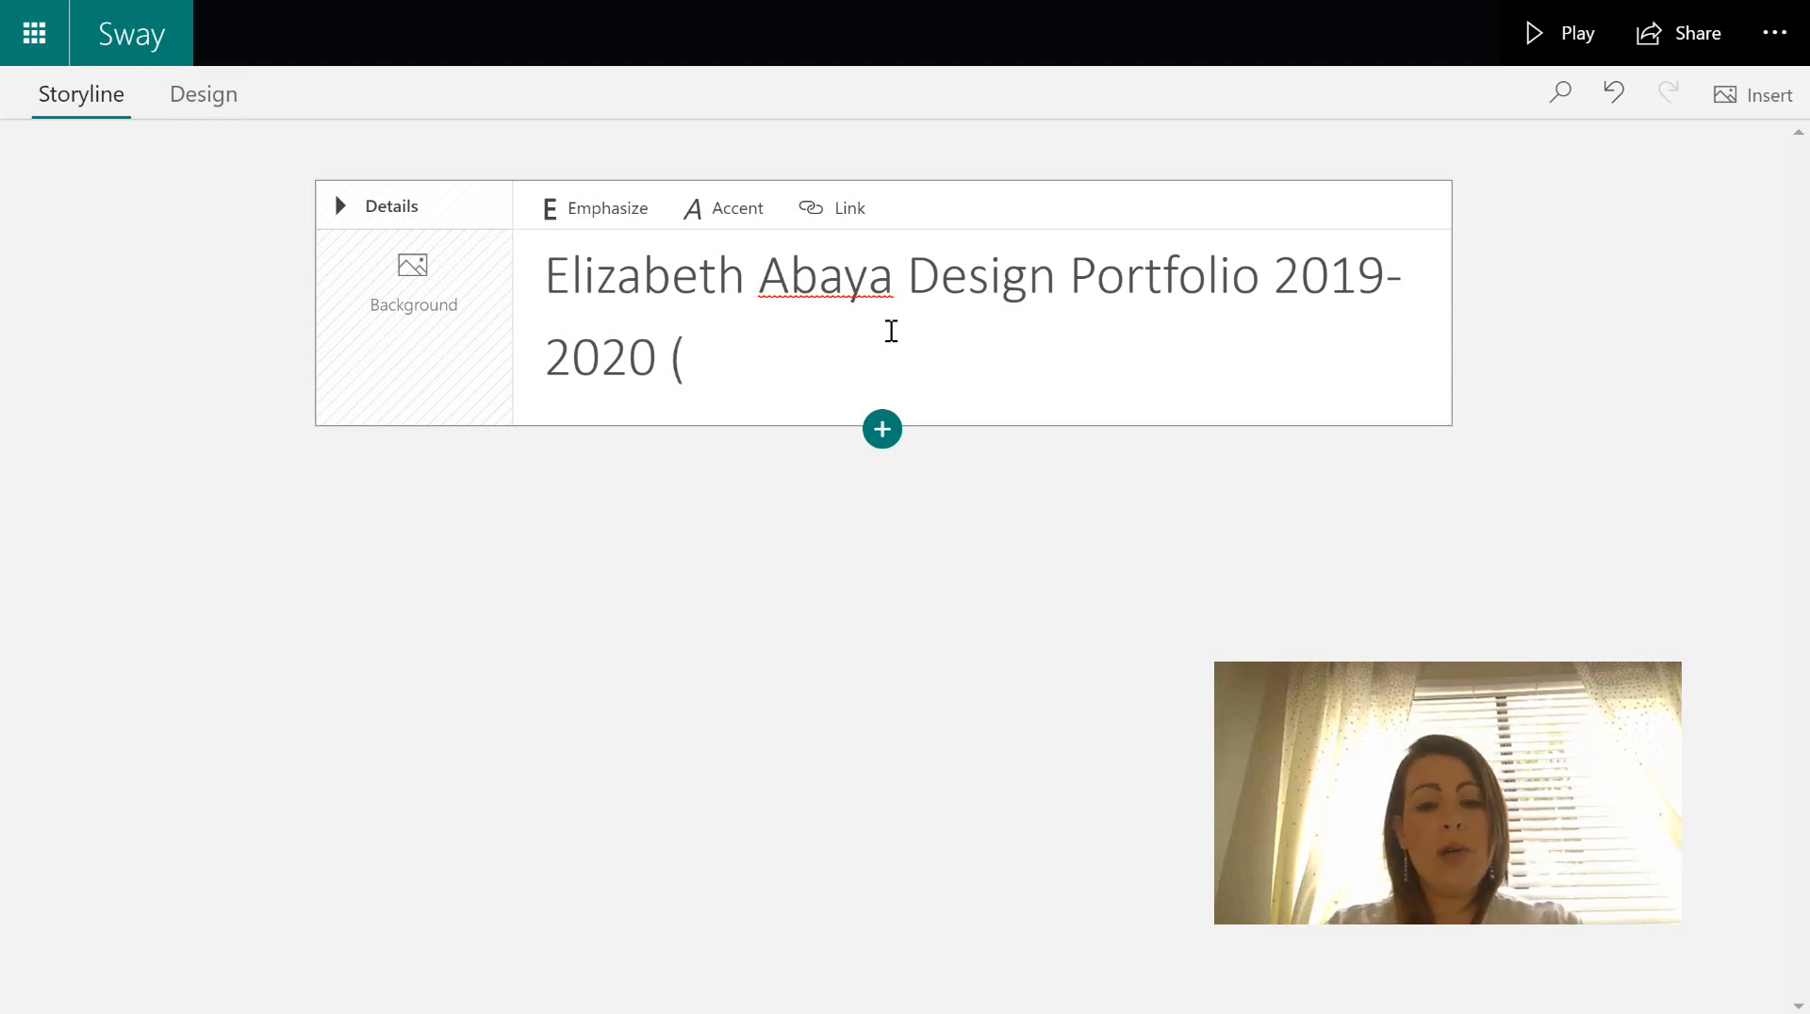
{"action": "type", "text": "demo)"}
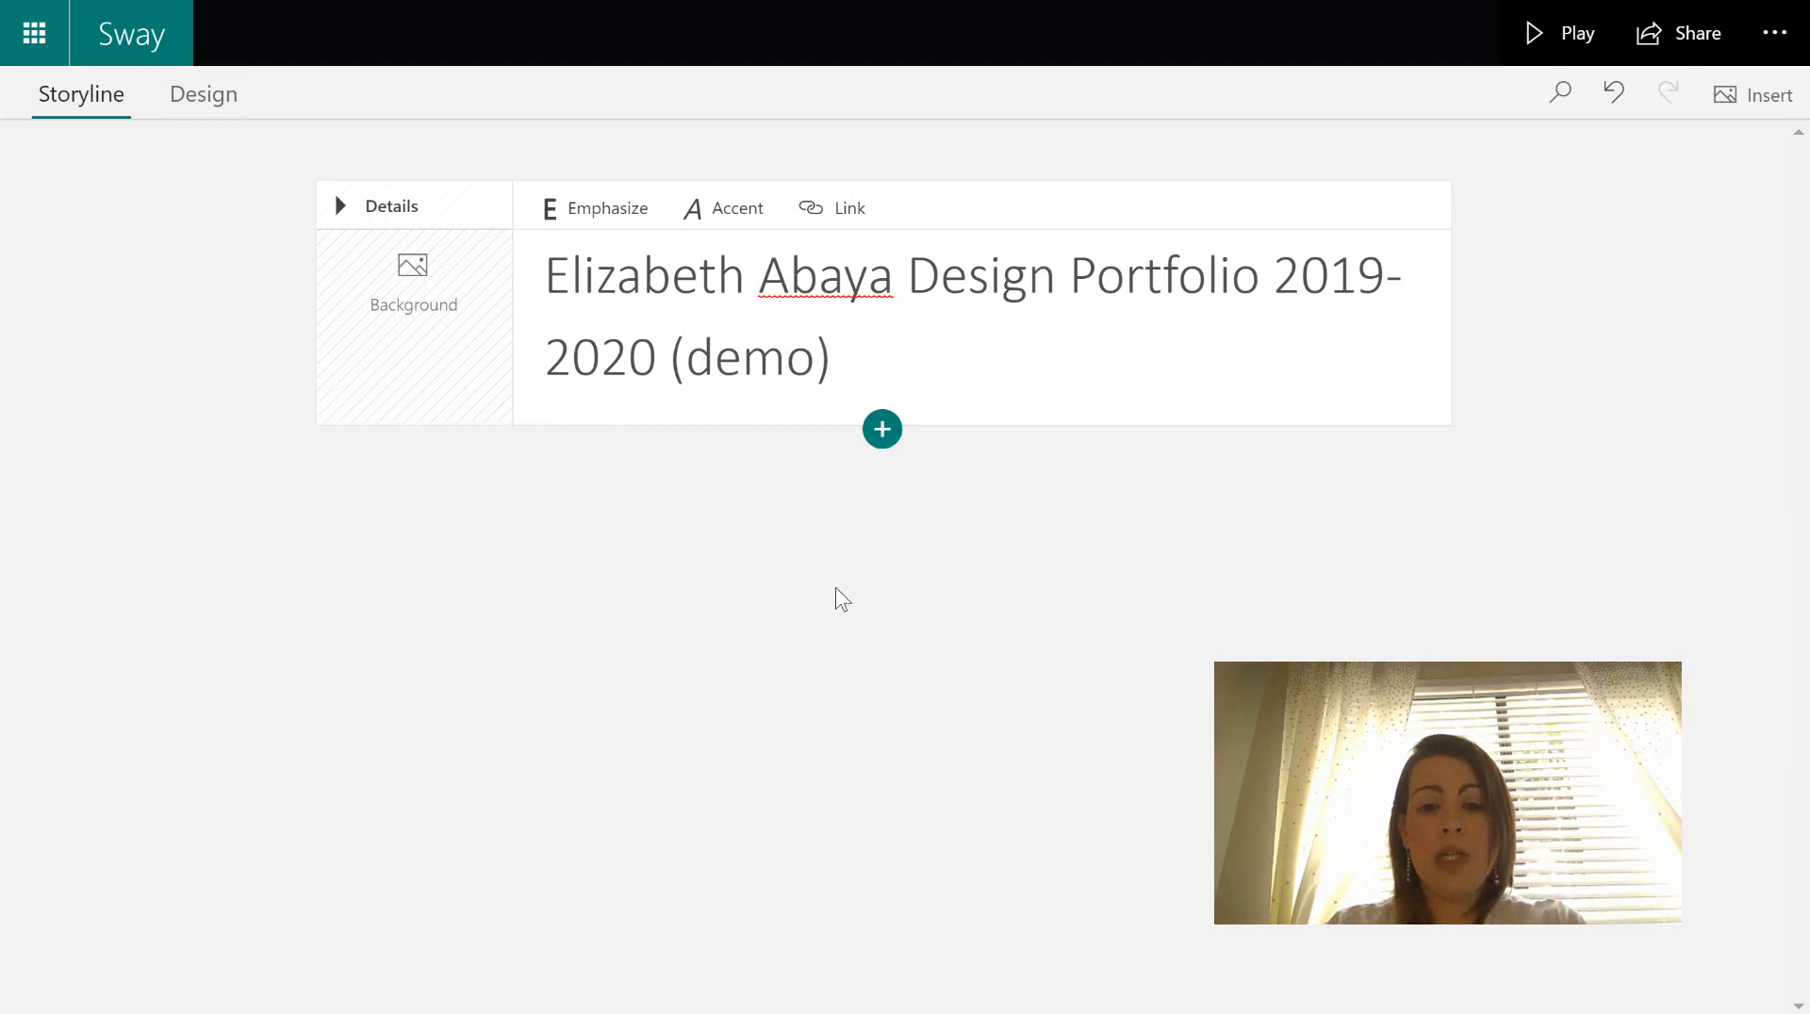
- Add a text card below the title with the label BIO in bold
{"action": "left_click", "coordinate": [883, 431]}
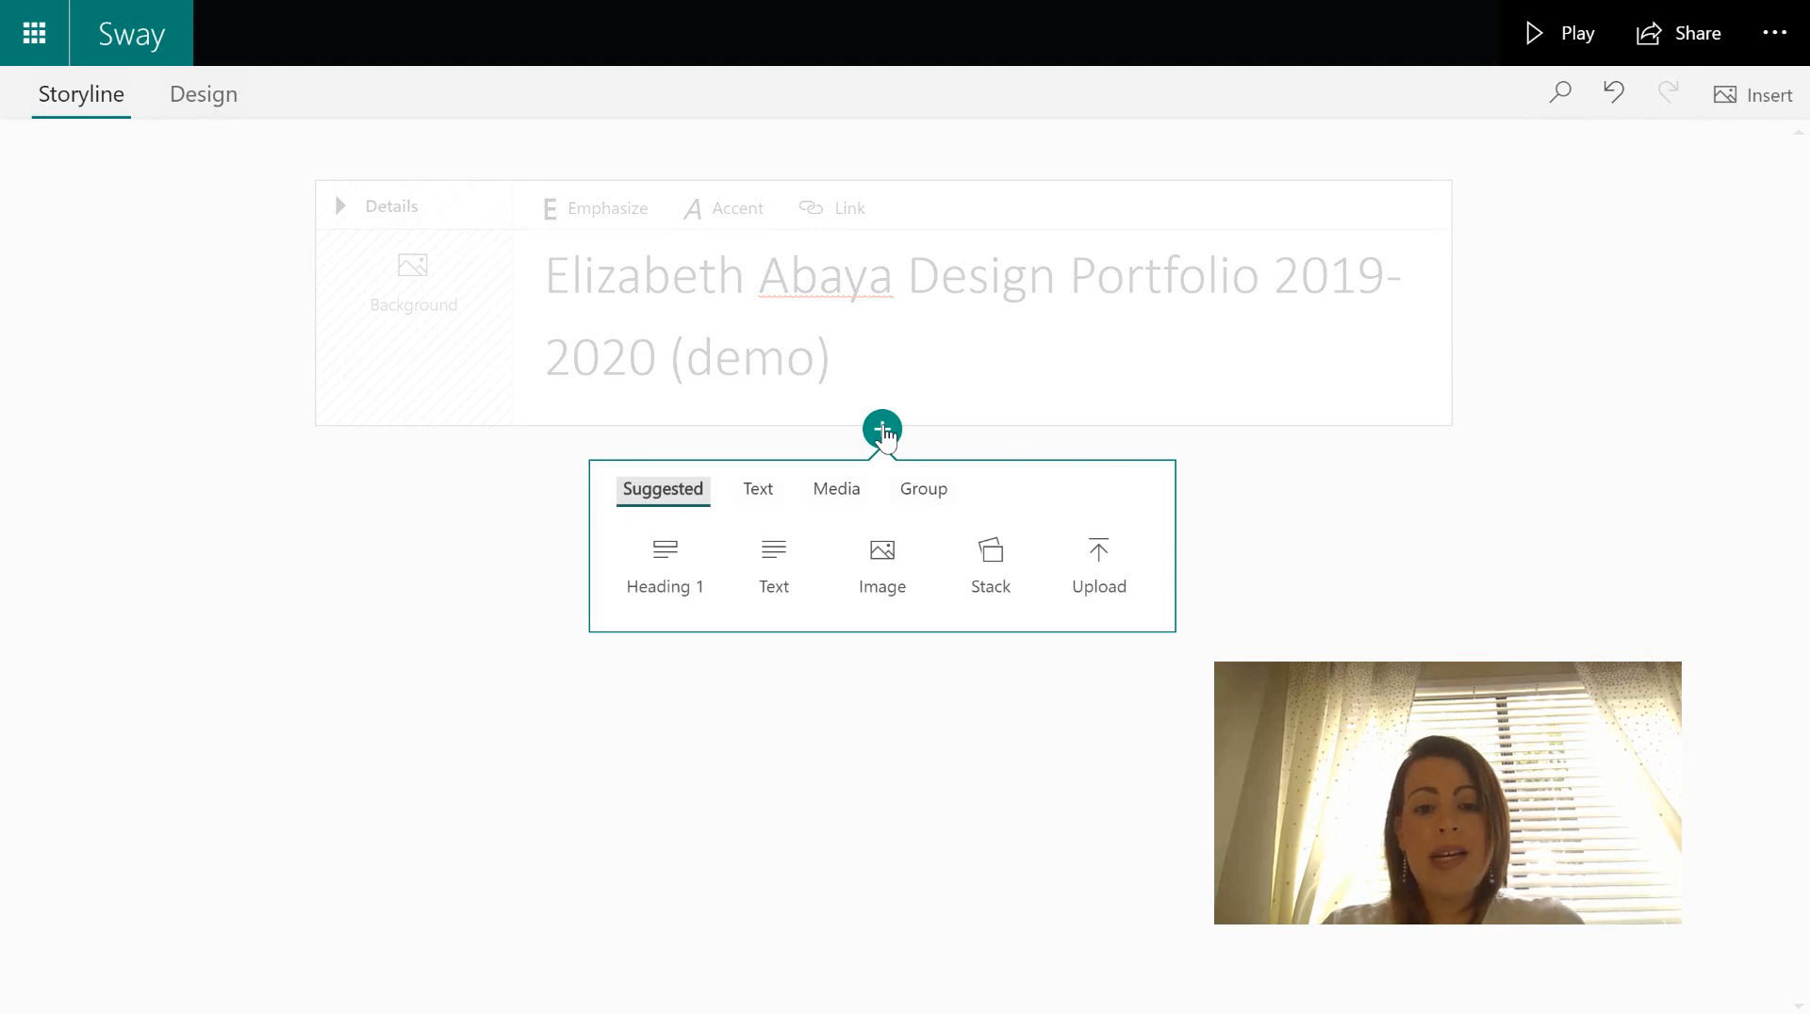
{"action": "left_click", "coordinate": [783, 573]}
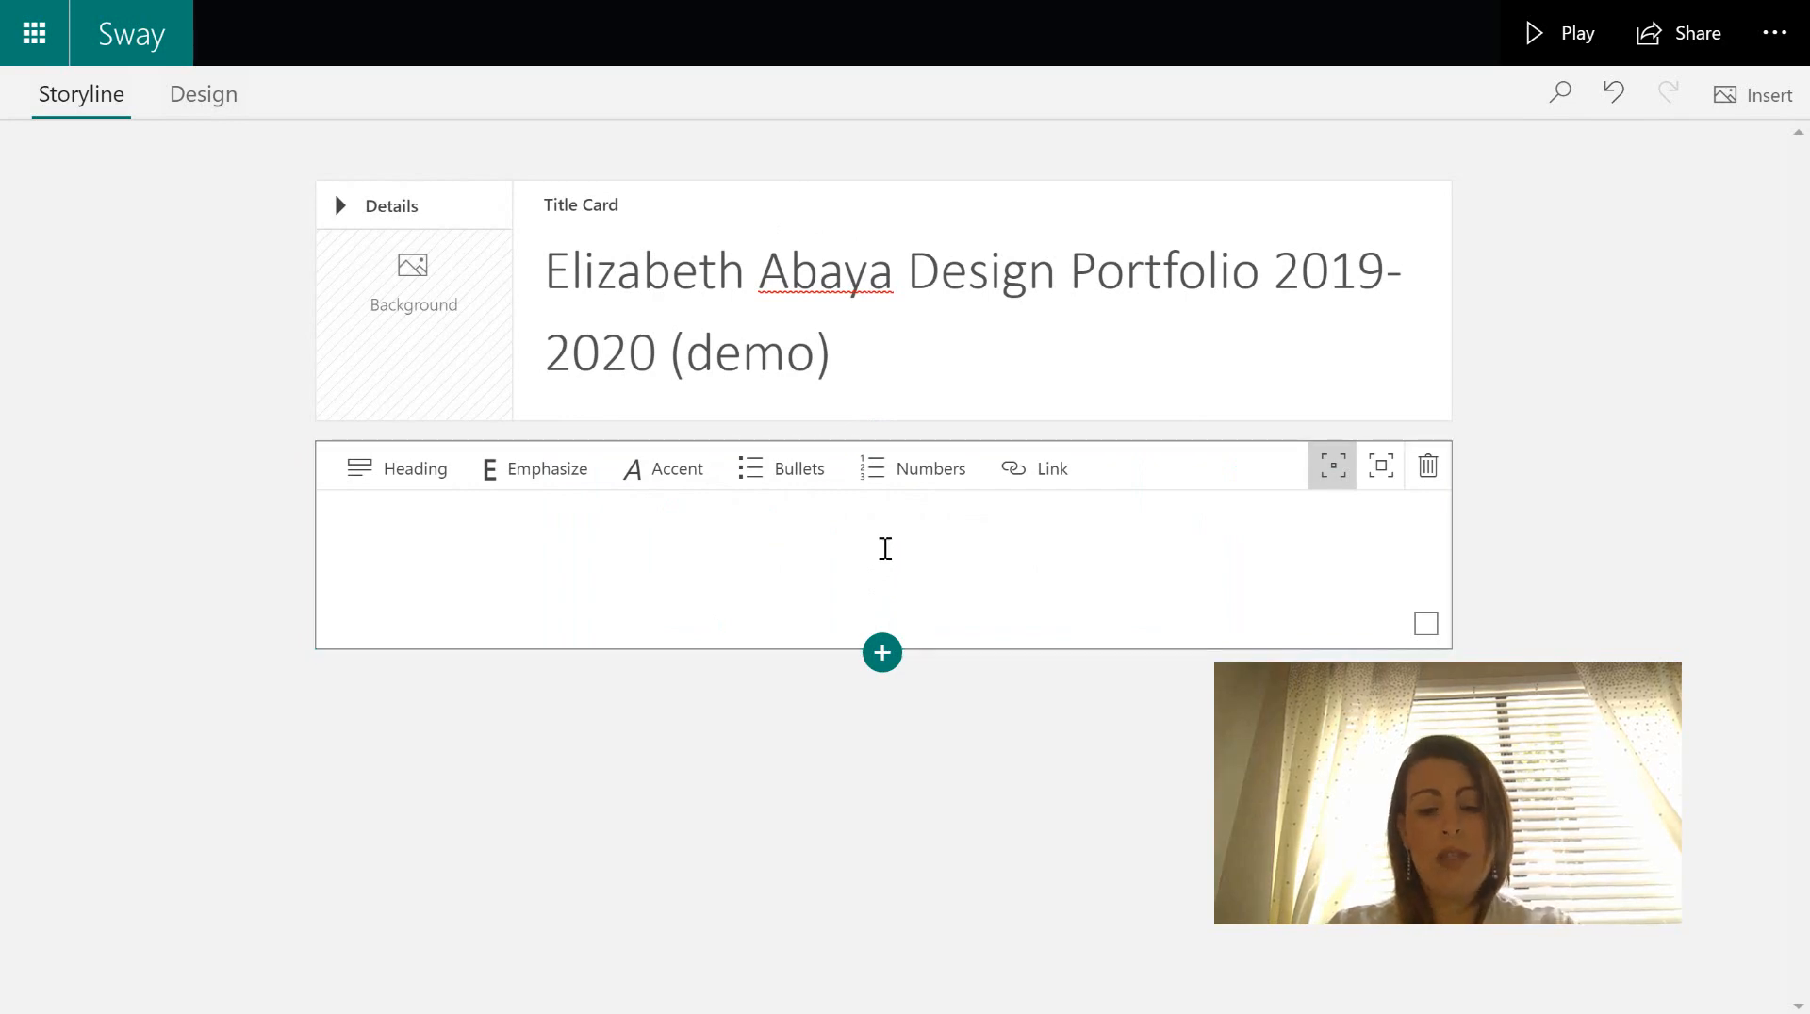
{"action": "type", "text": "BIO"}
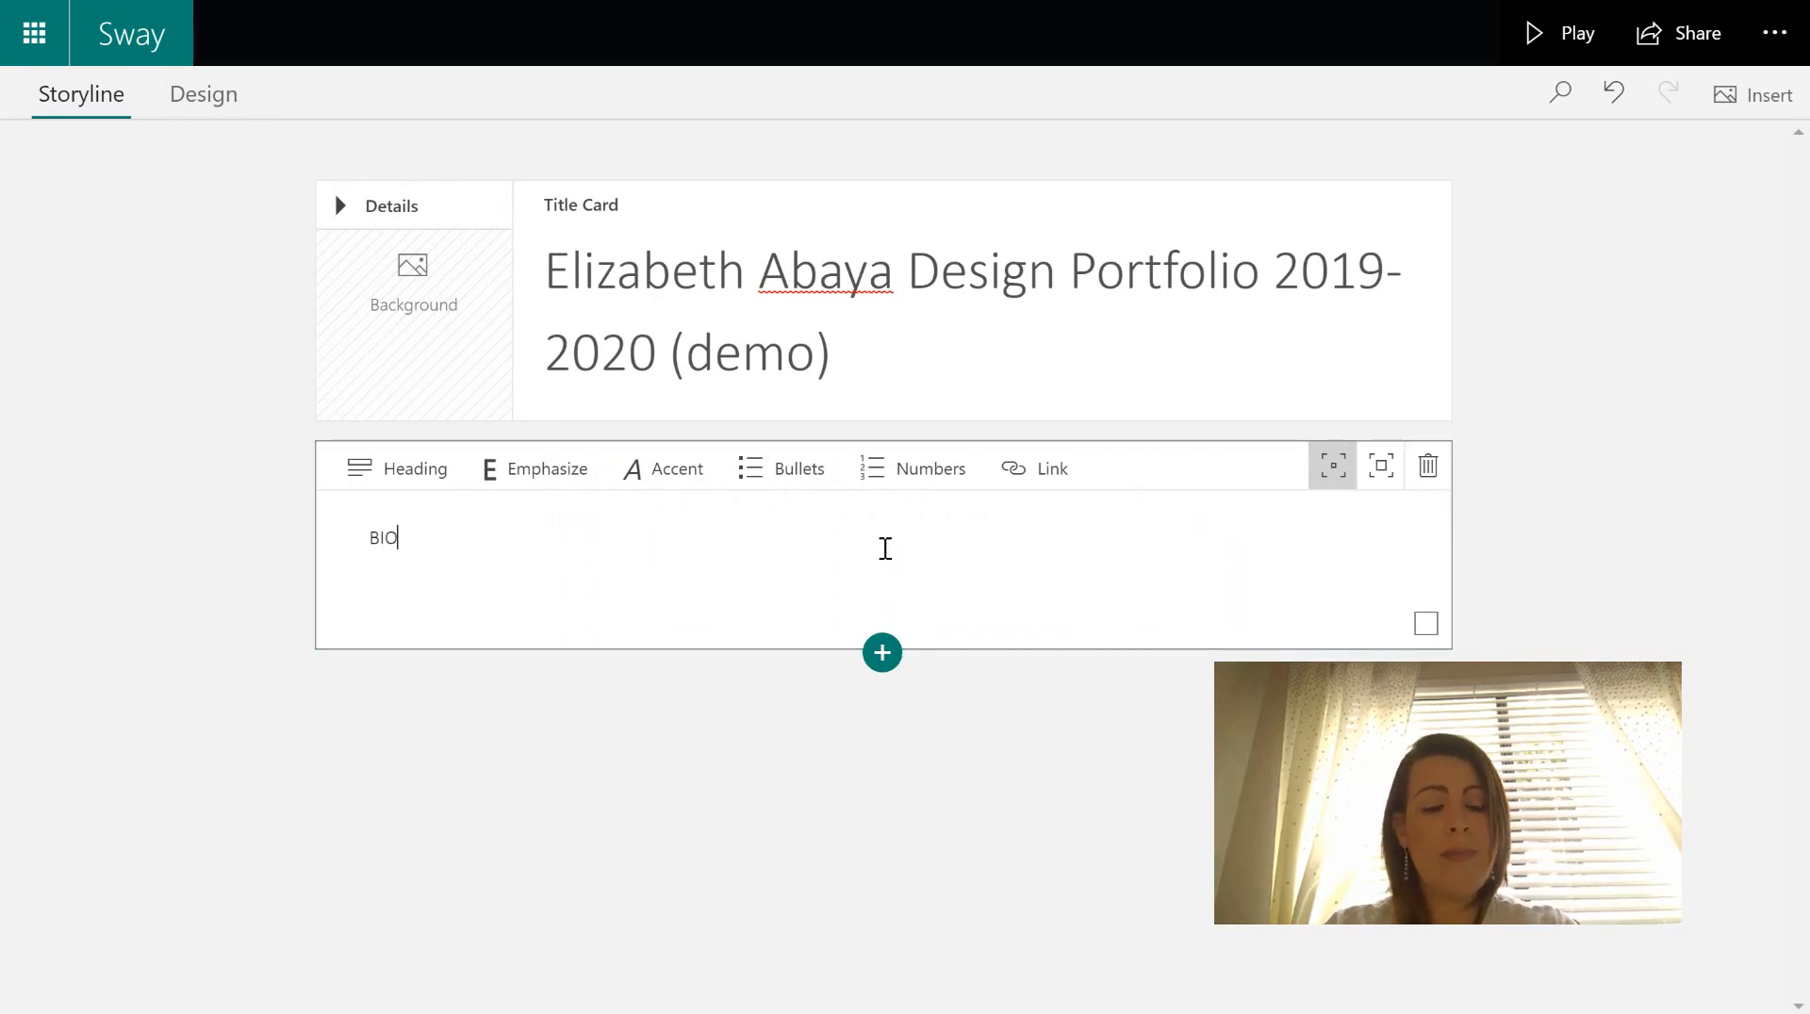
{"action": "left_click_drag", "start_coordinate": [416, 541], "coordinate": [348, 542]}
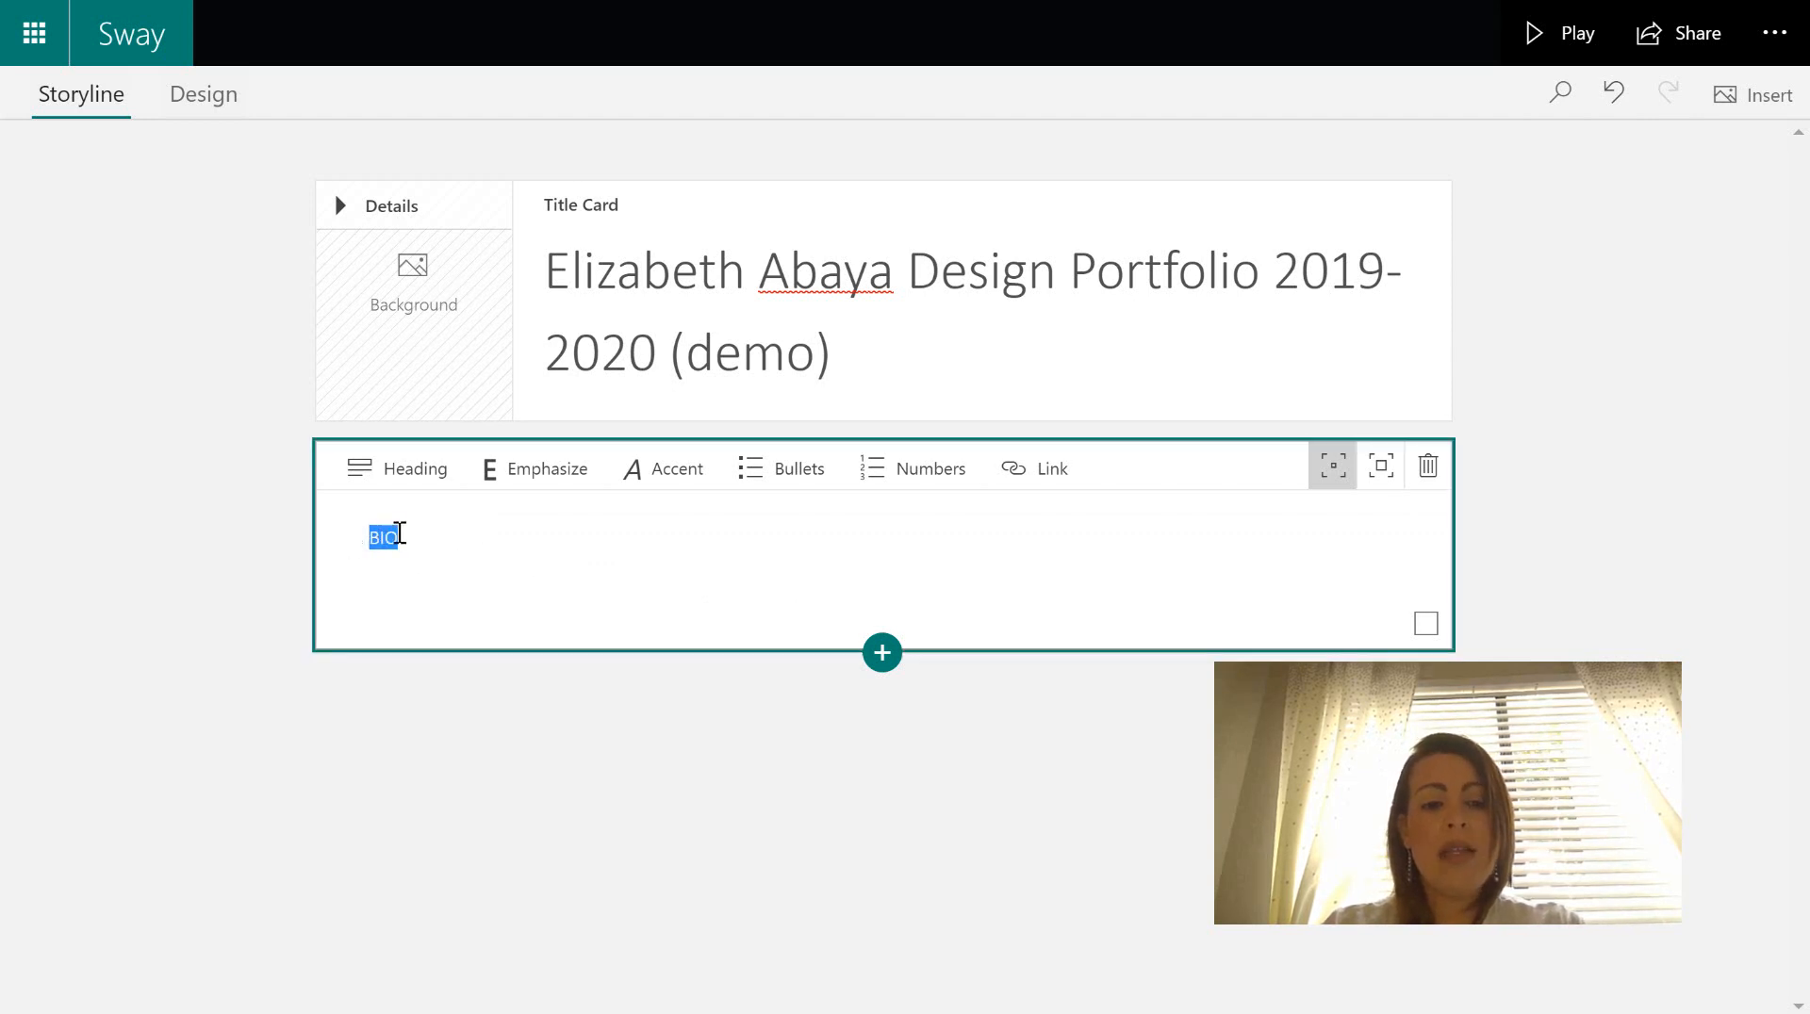
{"action": "left_click", "coordinate": [547, 471]}
{"action": "left_click", "coordinate": [553, 577]}
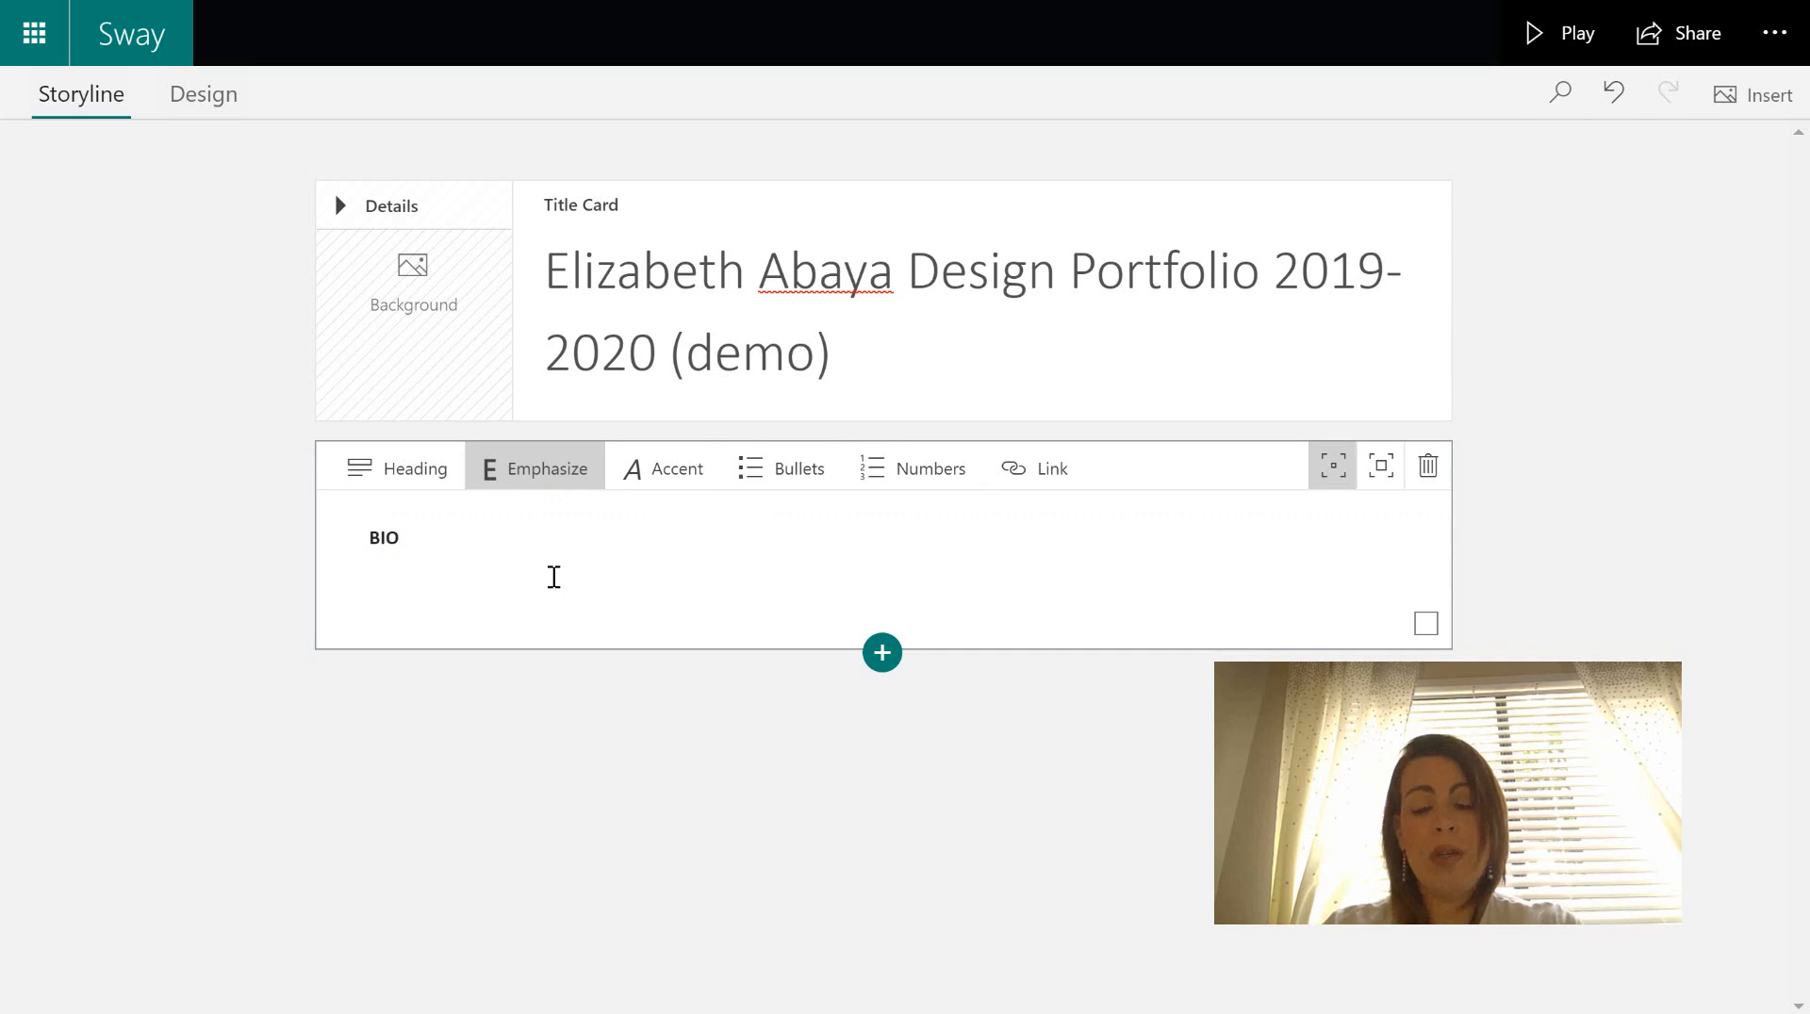
- Add a plain, non-bold line 'Write your bio here.' below BIO
{"action": "key", "text": "Return"}
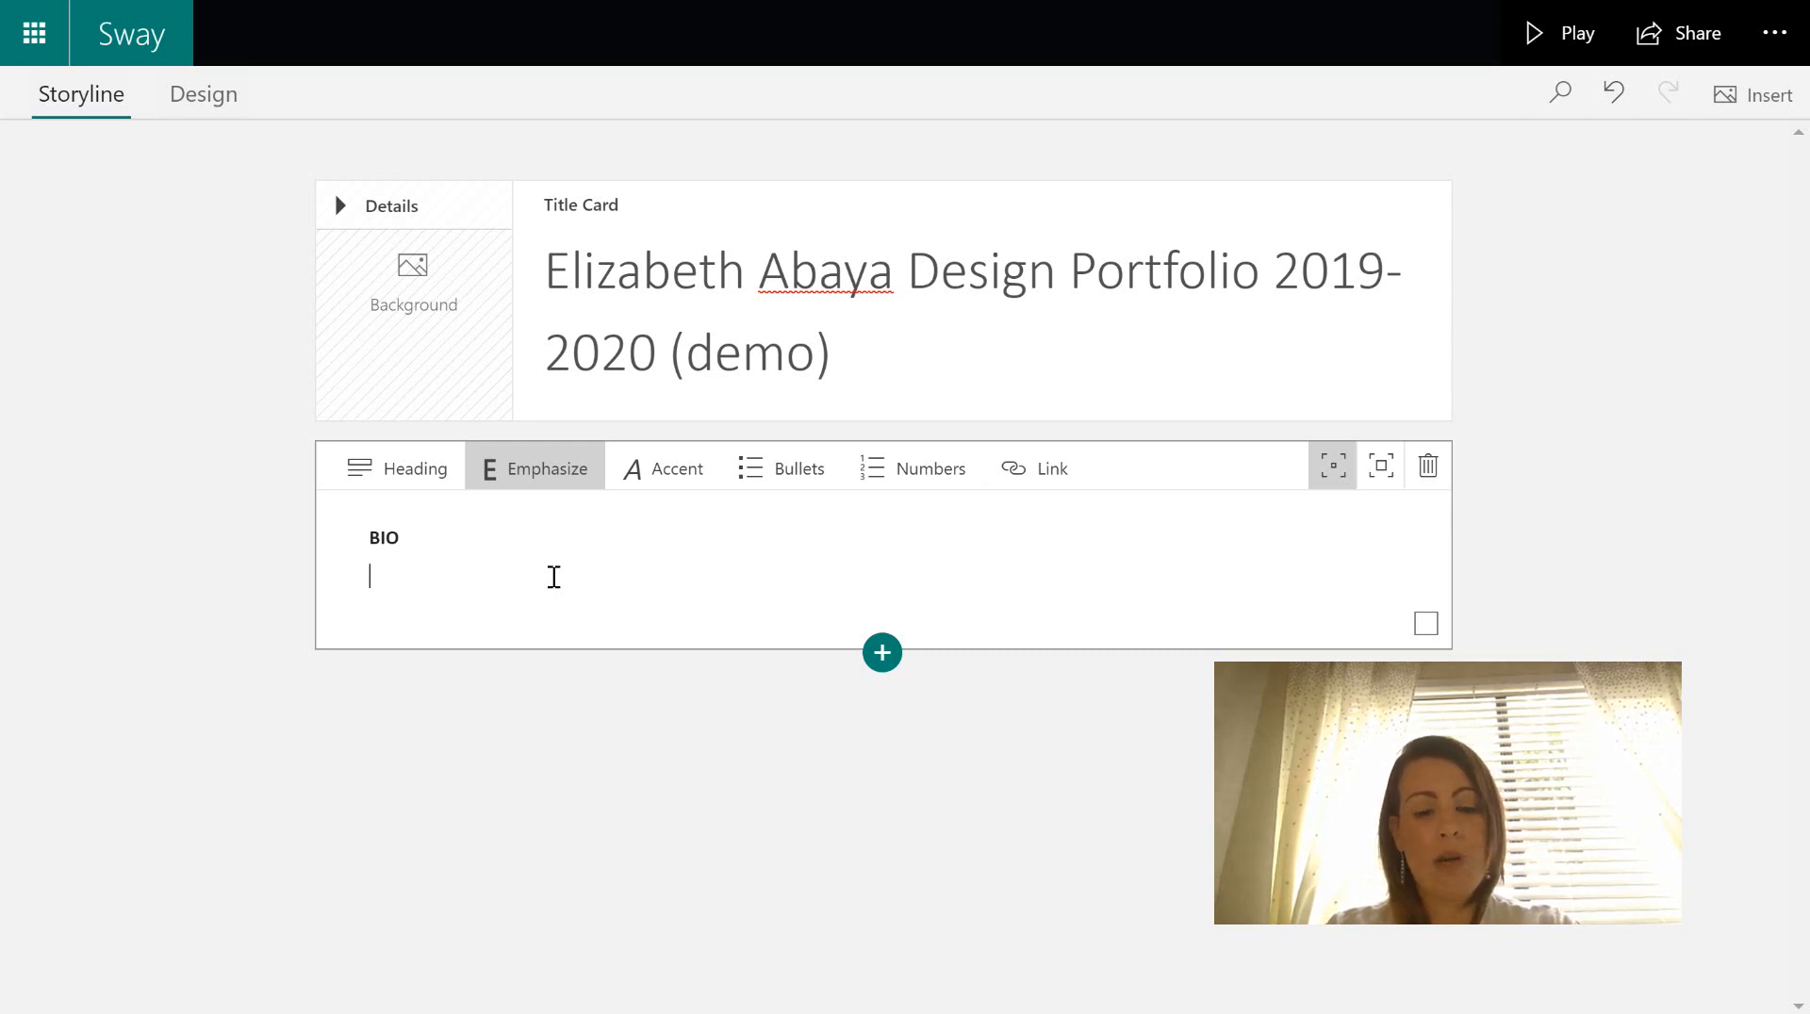
{"action": "type", "text": "W"}
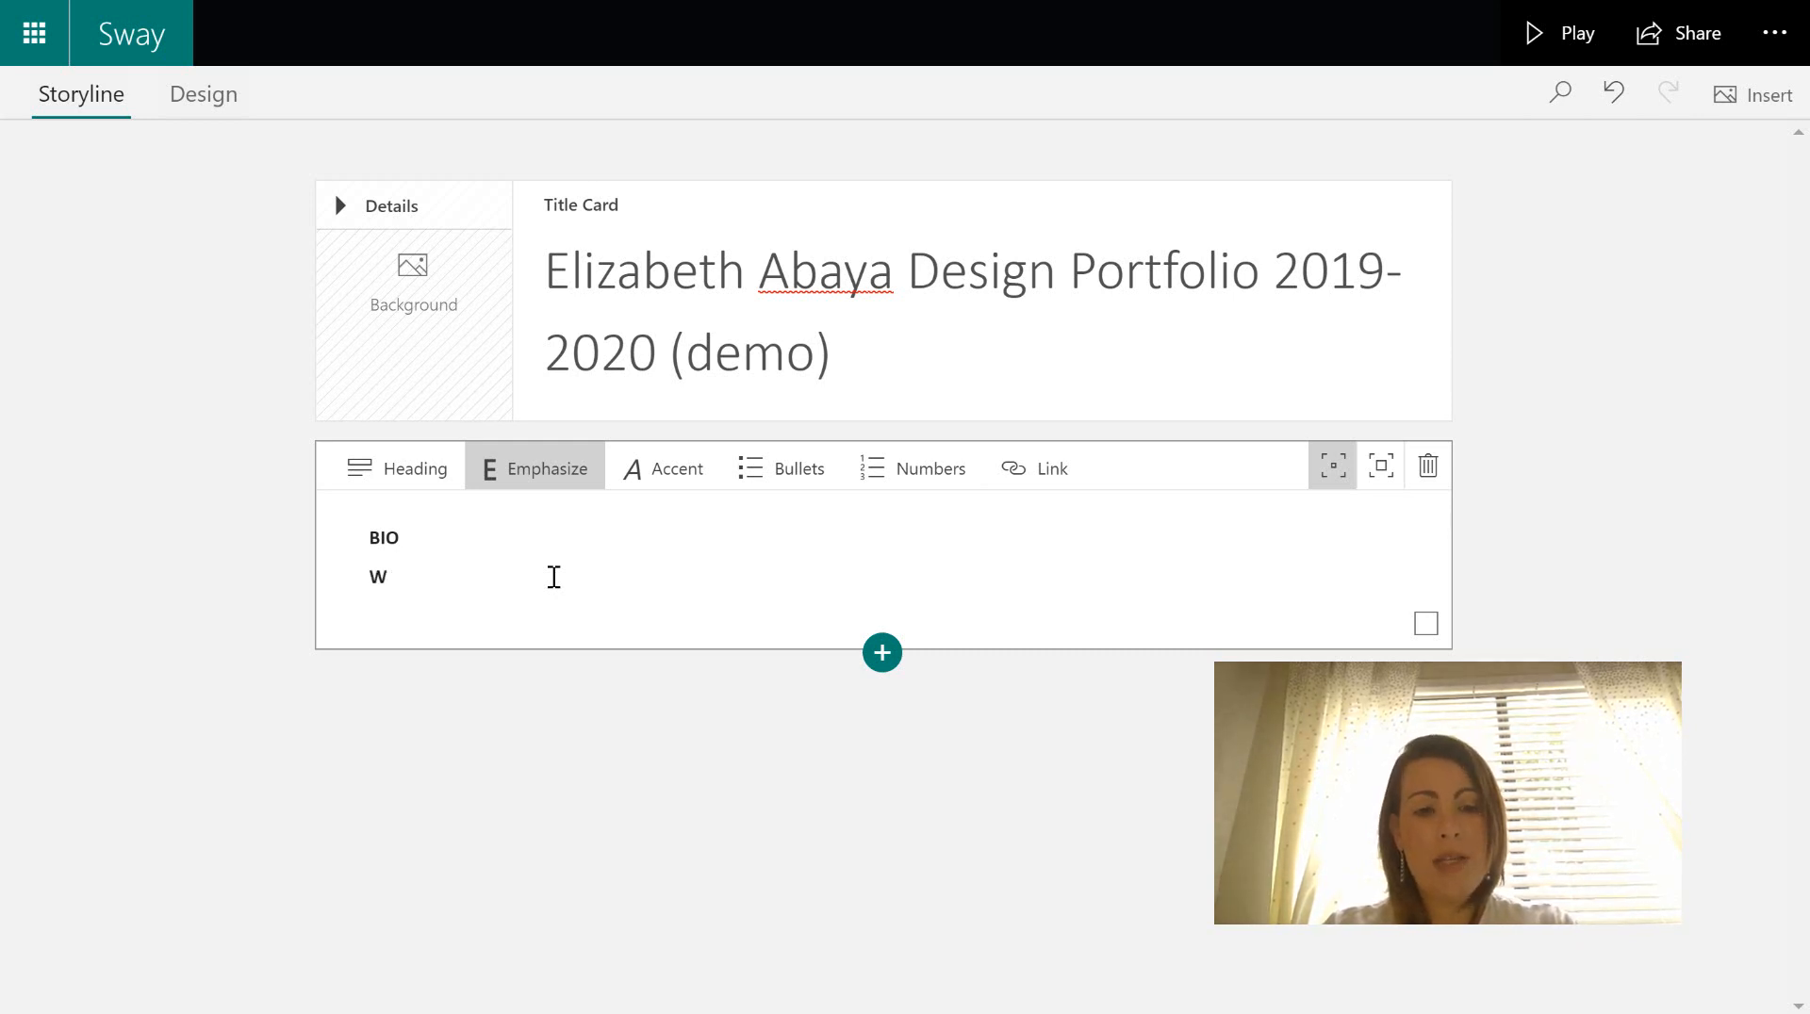
{"action": "type", "text": "RITE"}
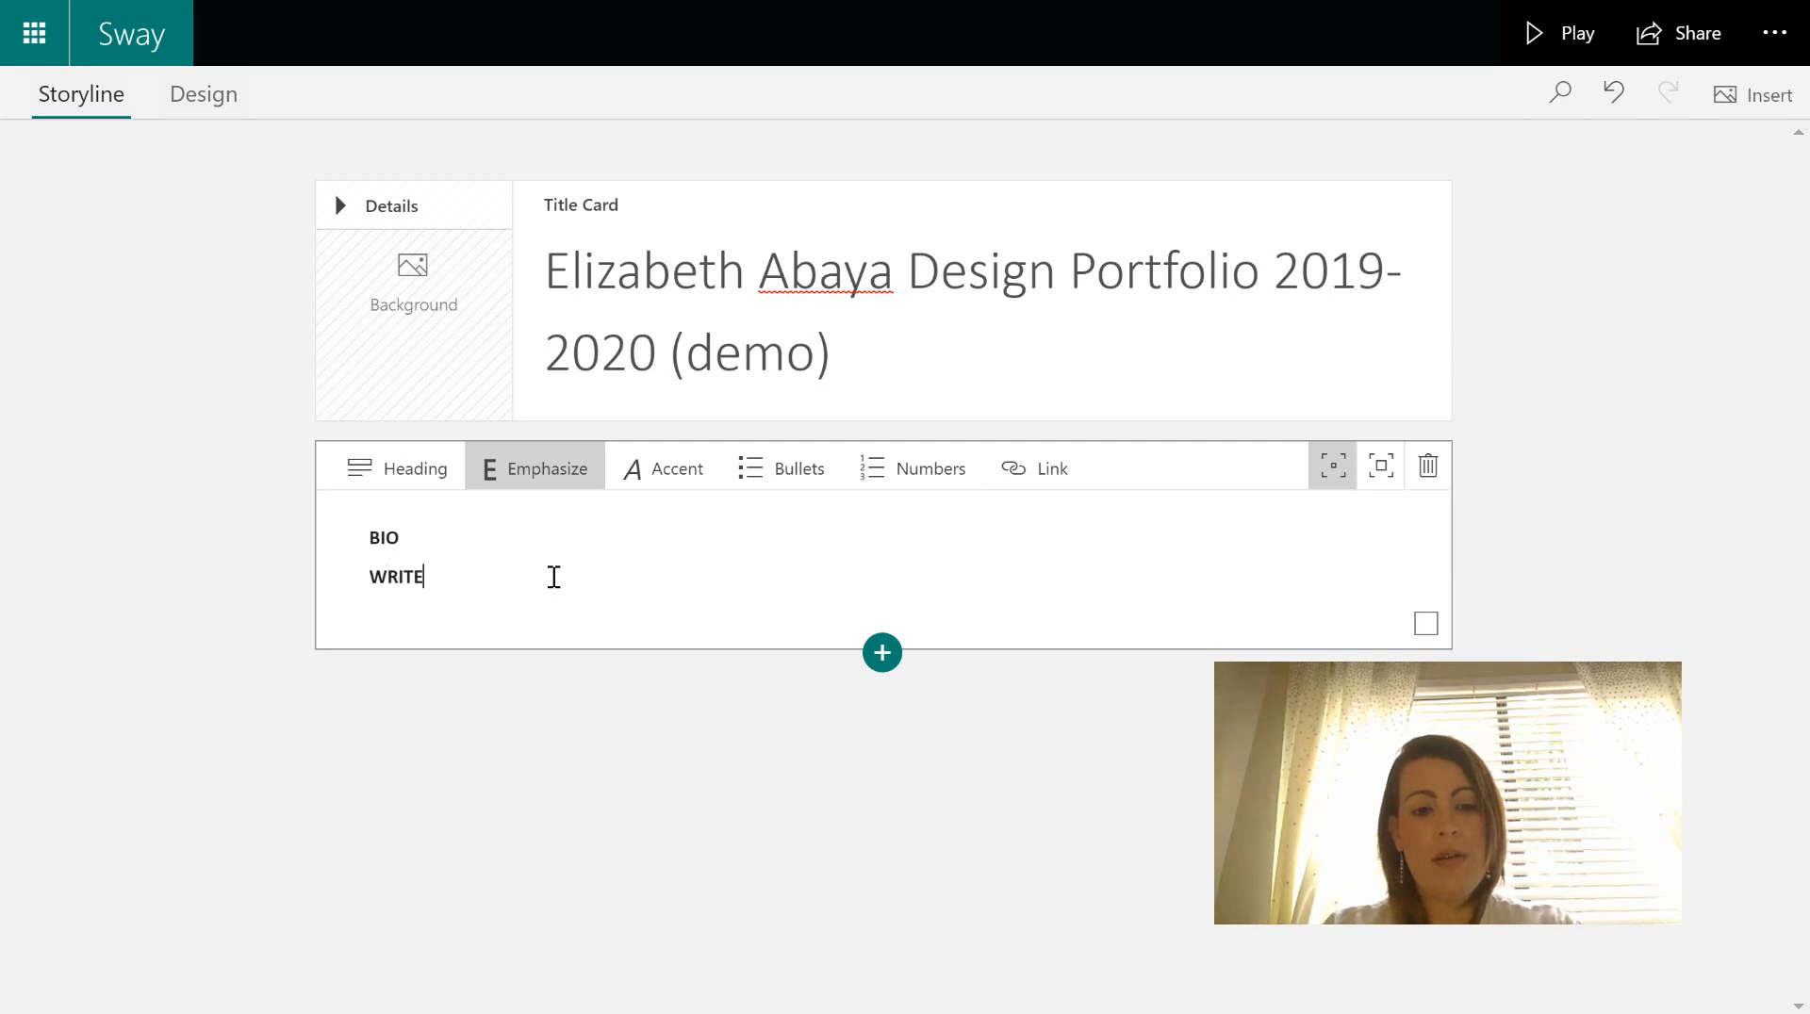
{"action": "key", "text": "BackSpace"}
{"action": "key", "text": "BackSpace"}
{"action": "key", "text": "BackSpace"}
{"action": "type", "text": "ite your"}
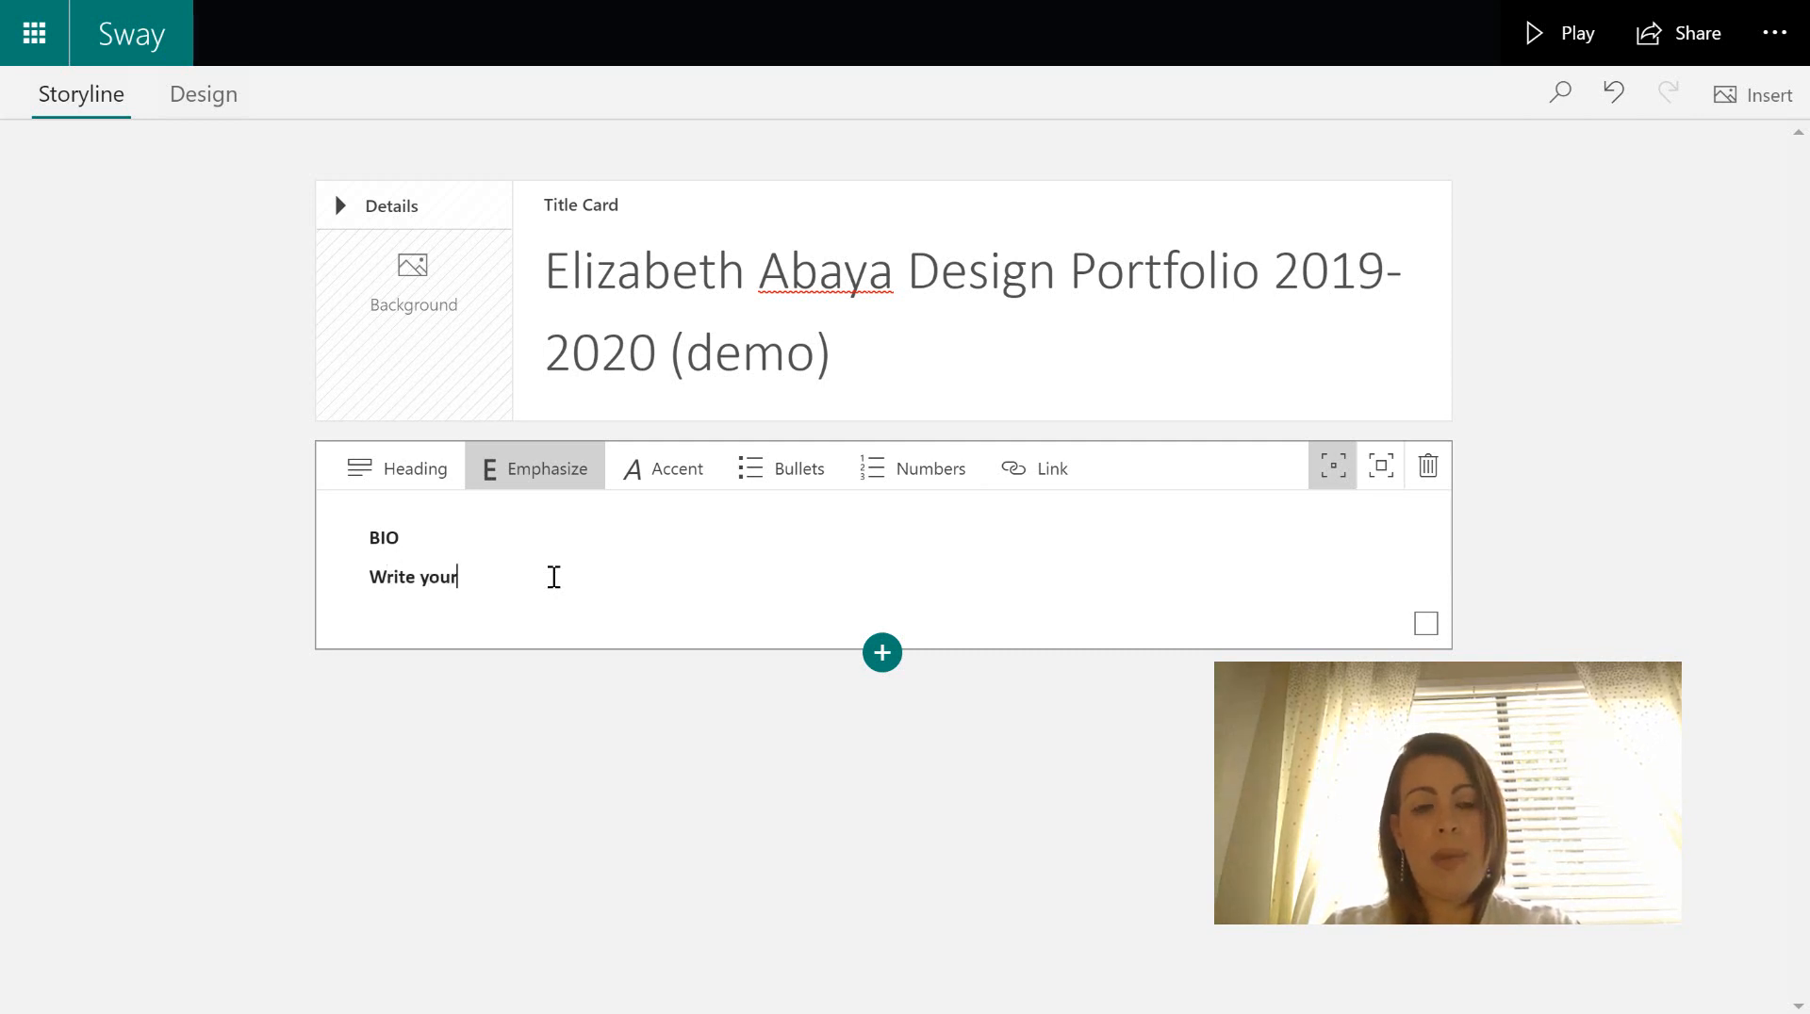
{"action": "type", "text": " bio here."}
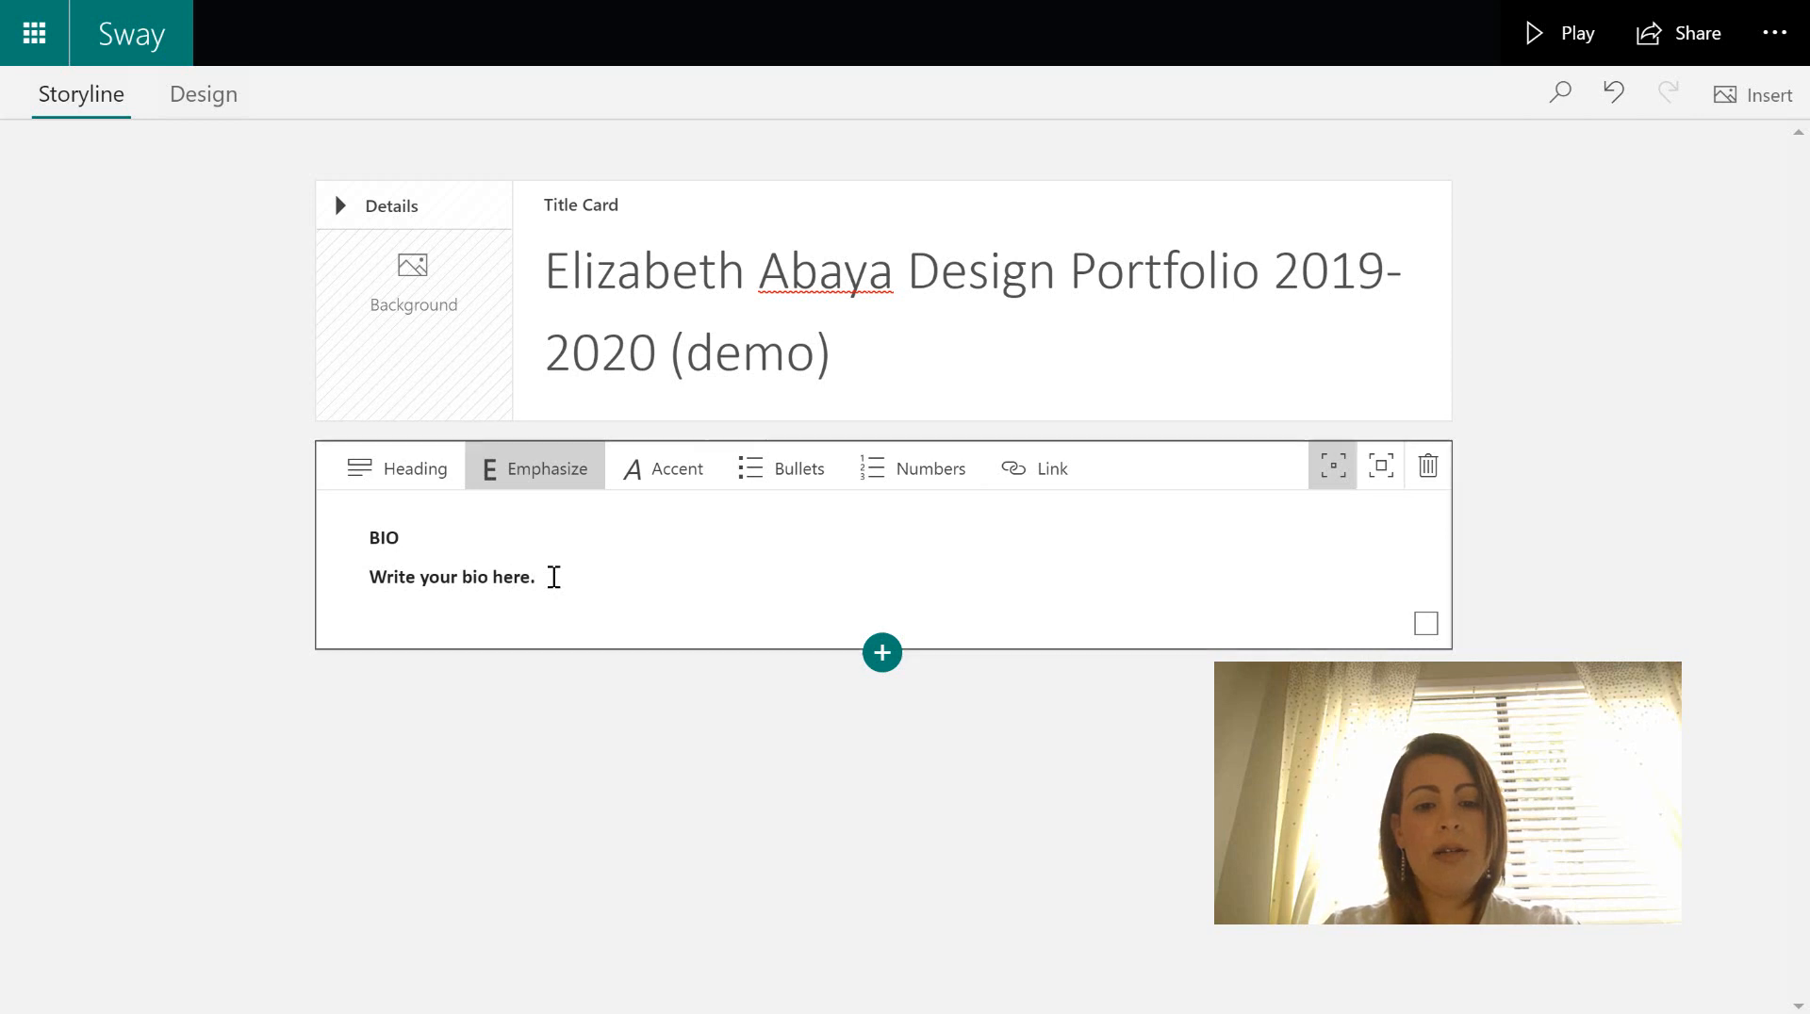
{"action": "left_click_drag", "start_coordinate": [554, 577], "coordinate": [343, 578]}
{"action": "left_click", "coordinate": [510, 491]}
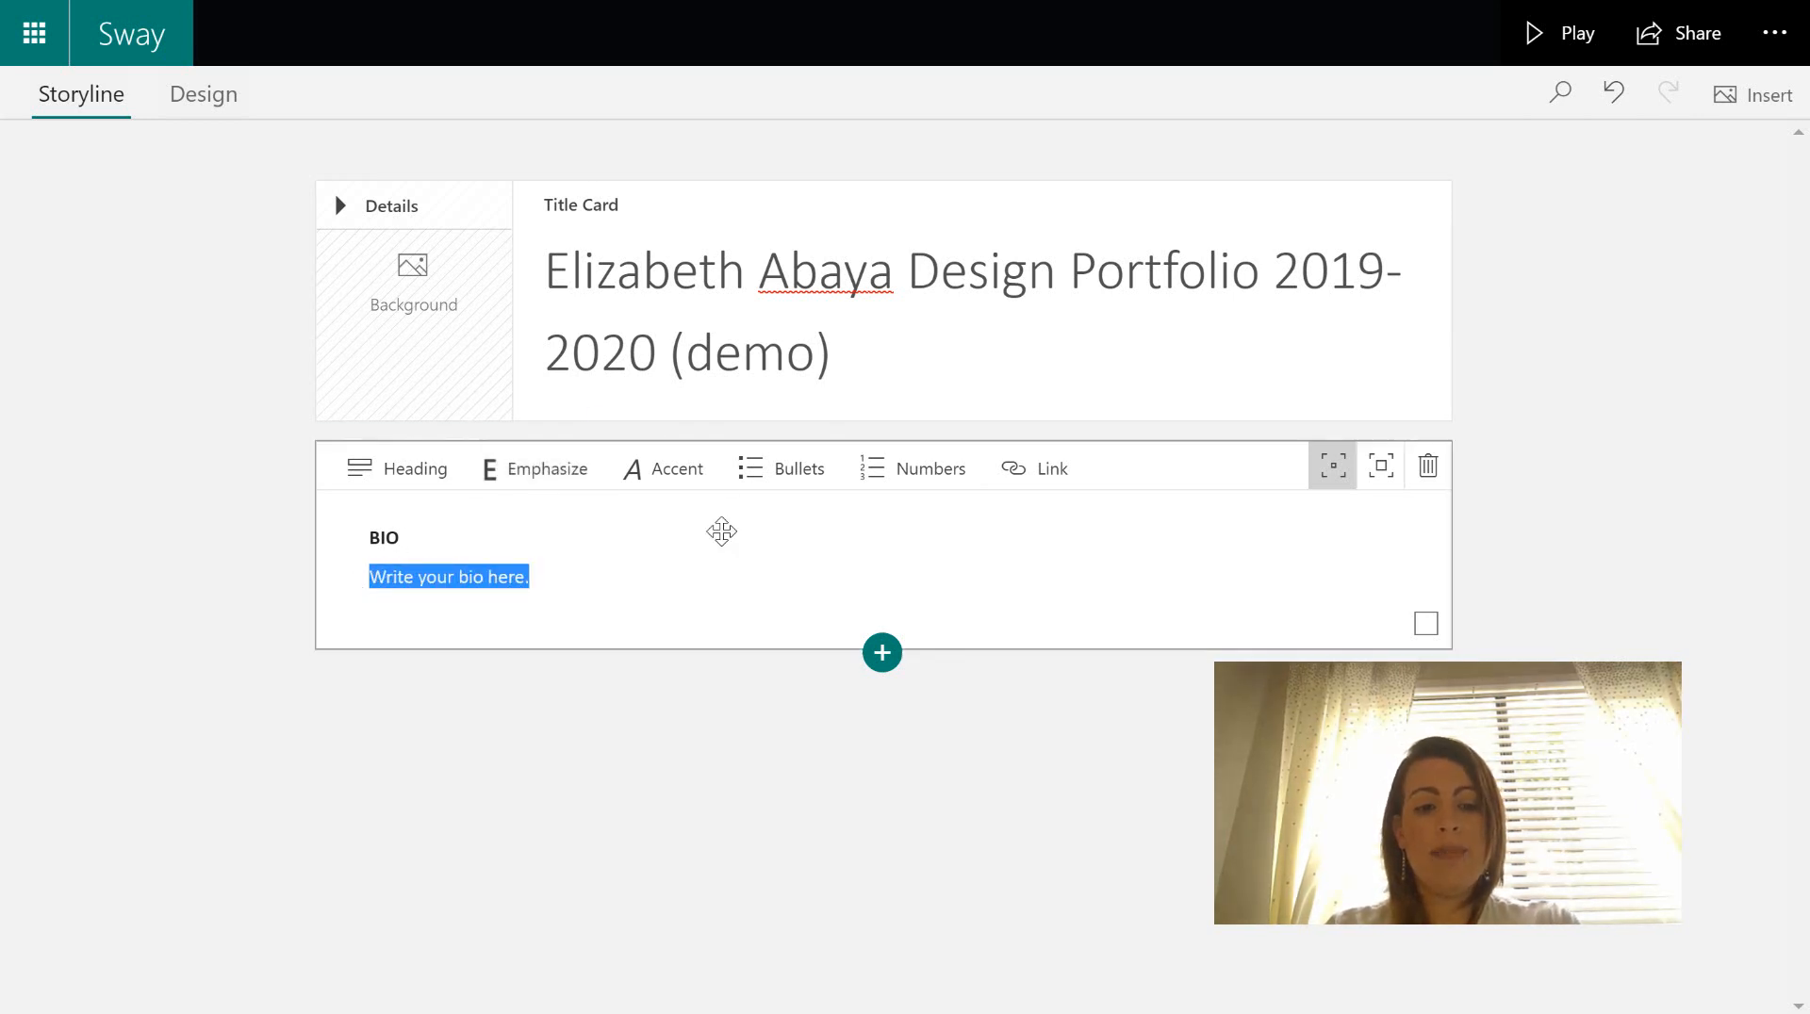
{"action": "left_click", "coordinate": [720, 566]}
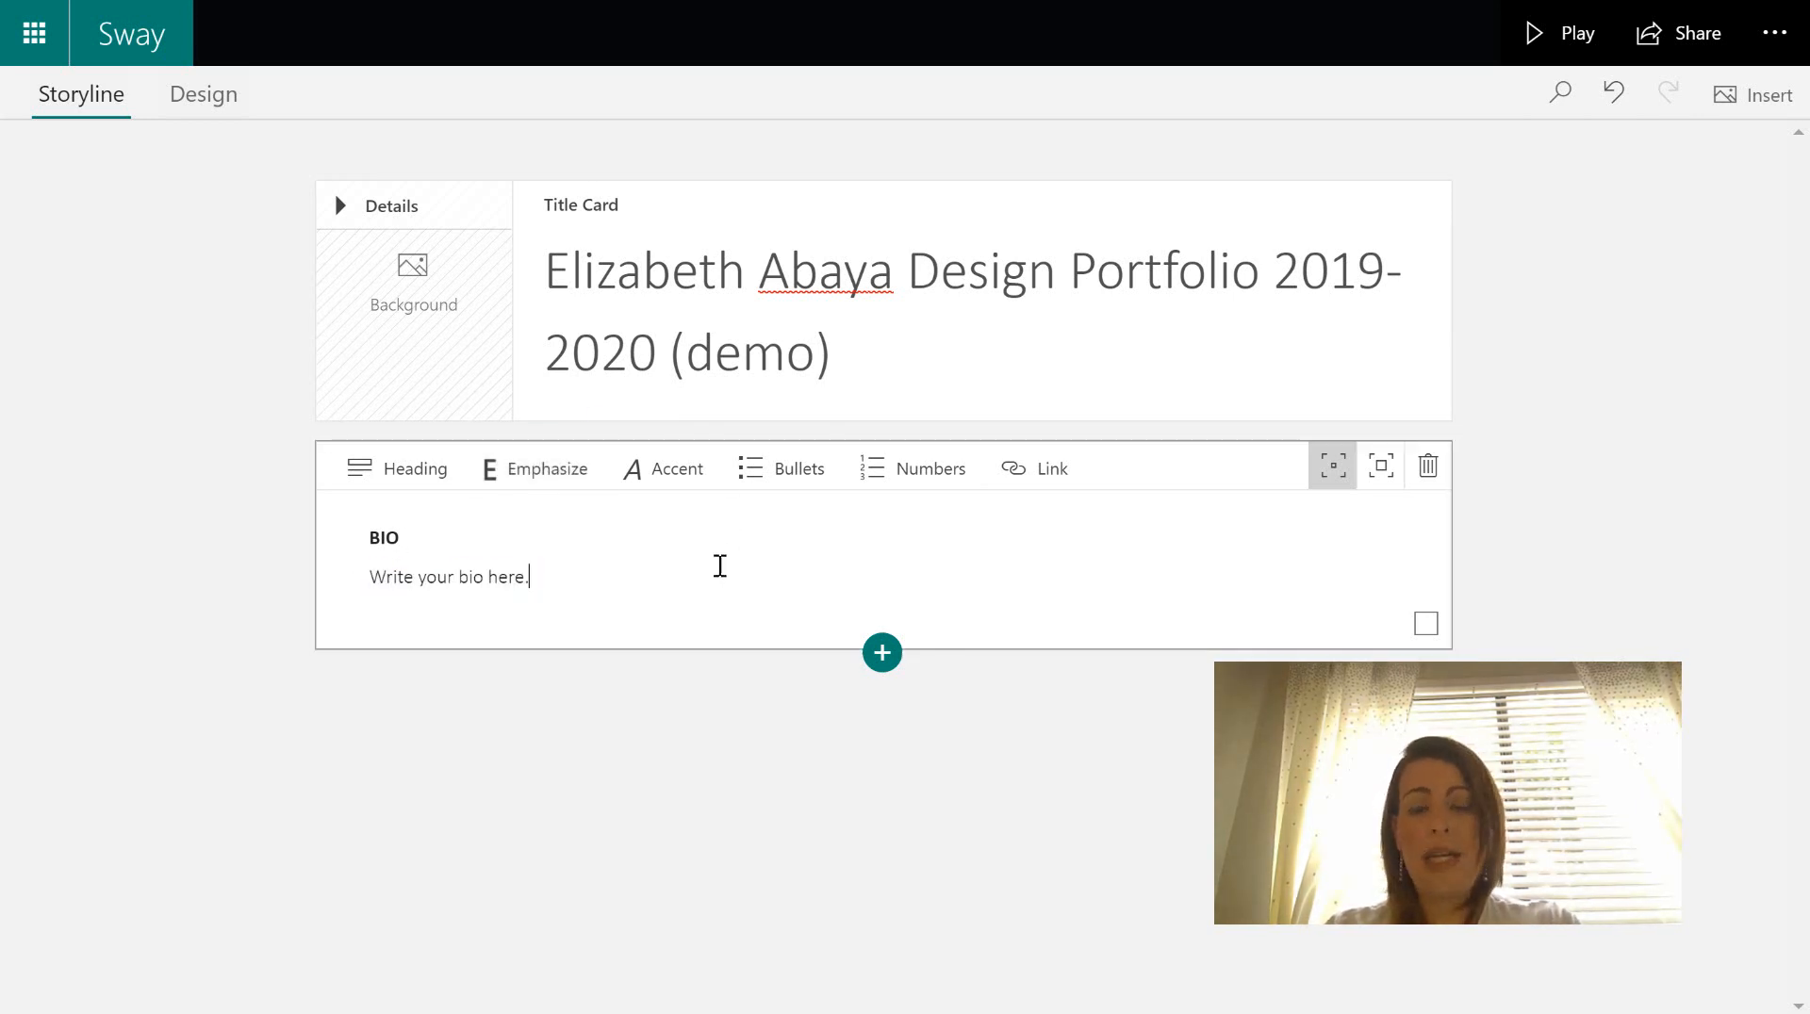
- Add another text card below BIO with the label ARTIST STATEMENT in bold
{"action": "left_click", "coordinate": [883, 654]}
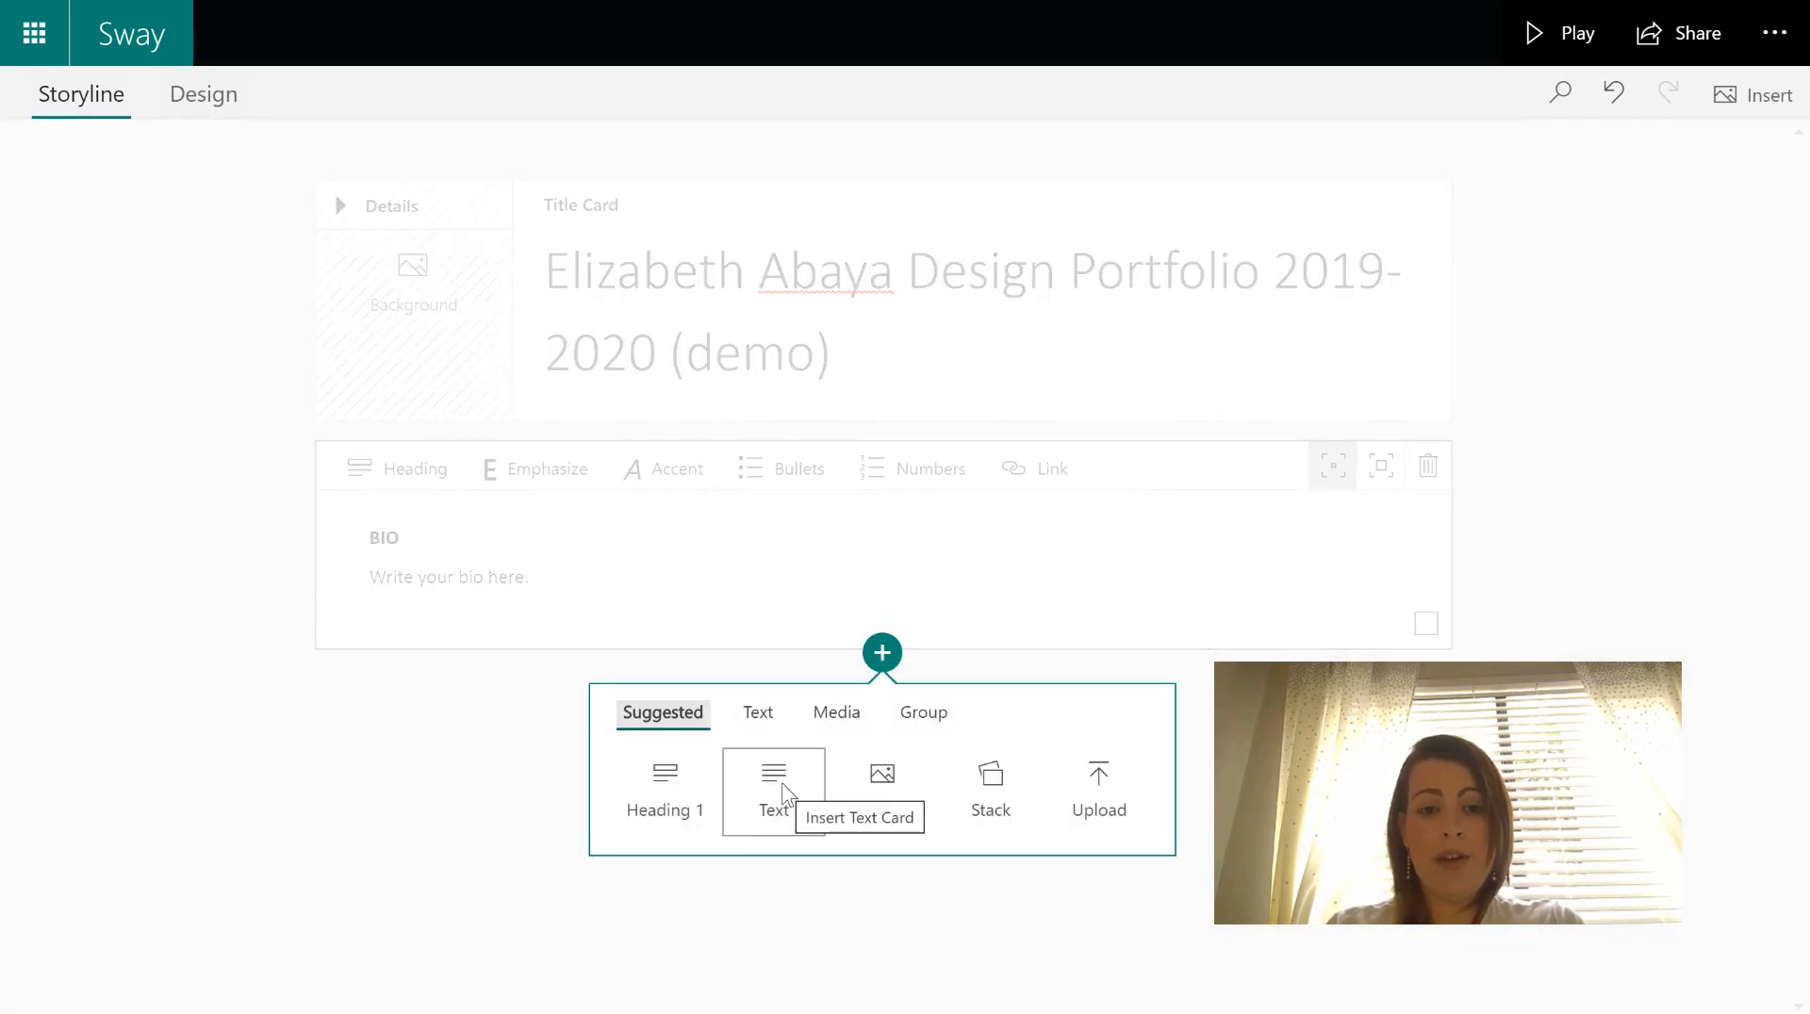
{"action": "left_click", "coordinate": [782, 790]}
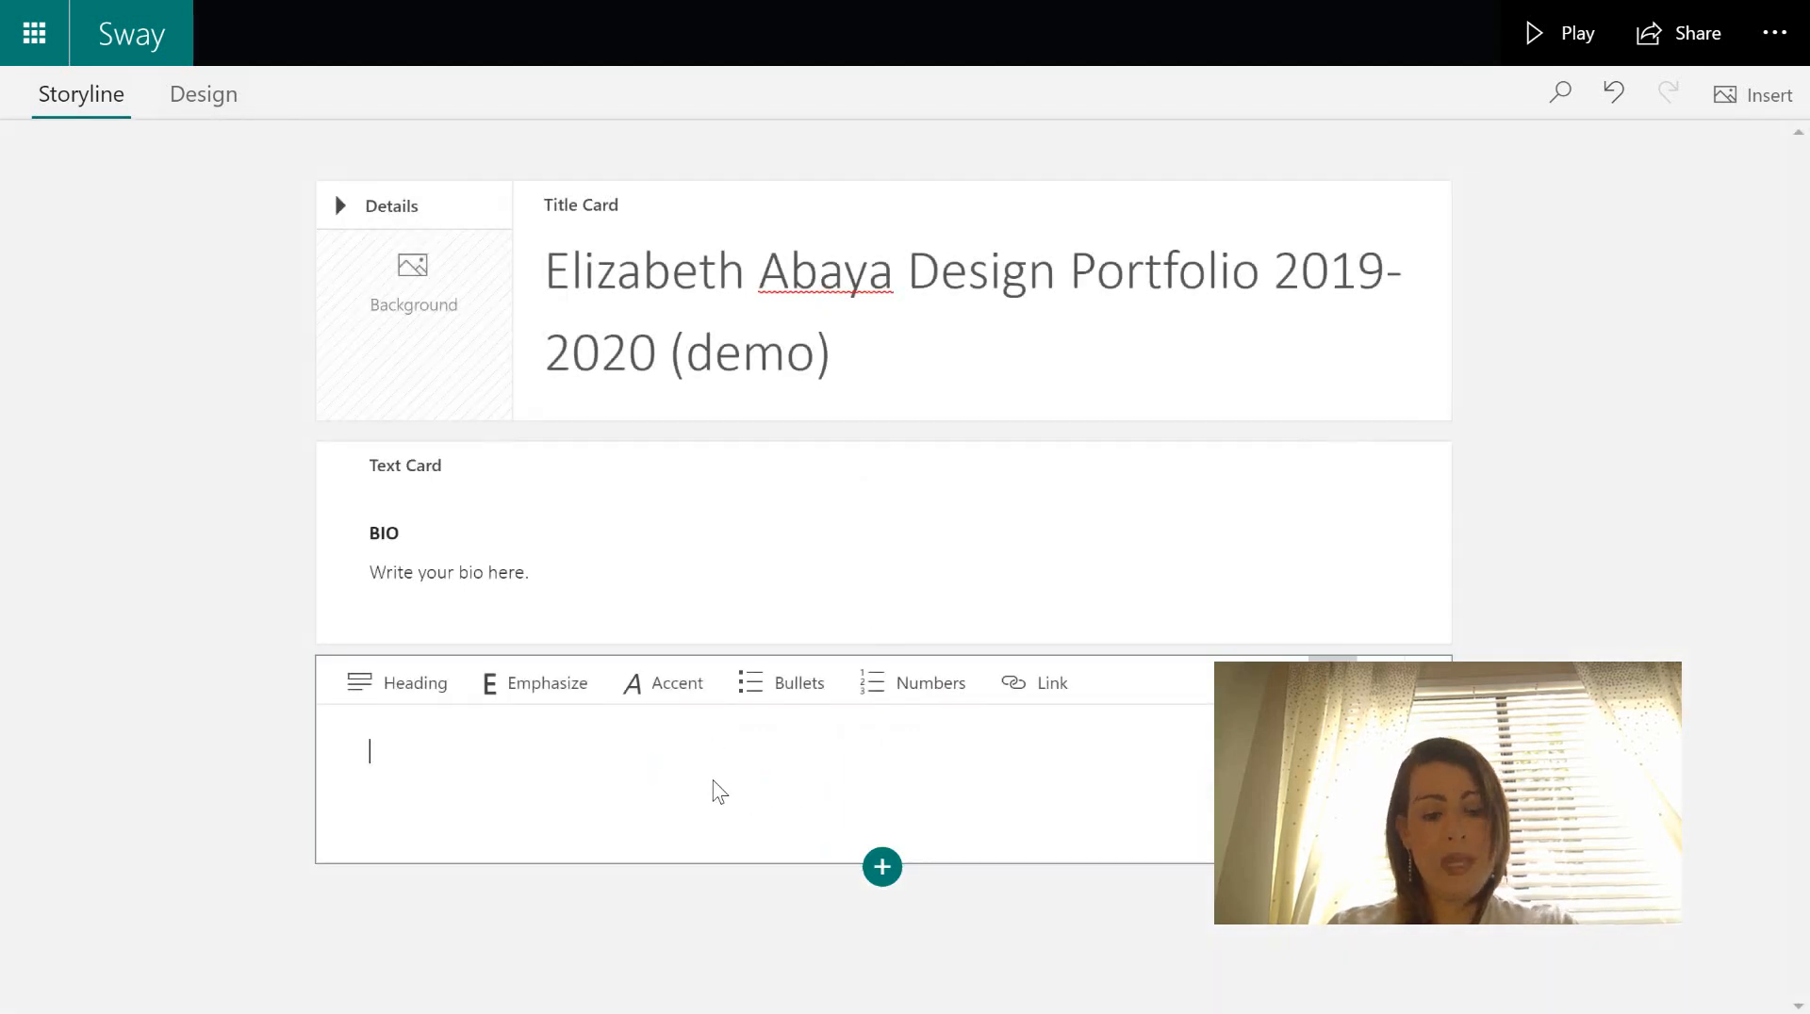
{"action": "type", "text": "ARTI"}
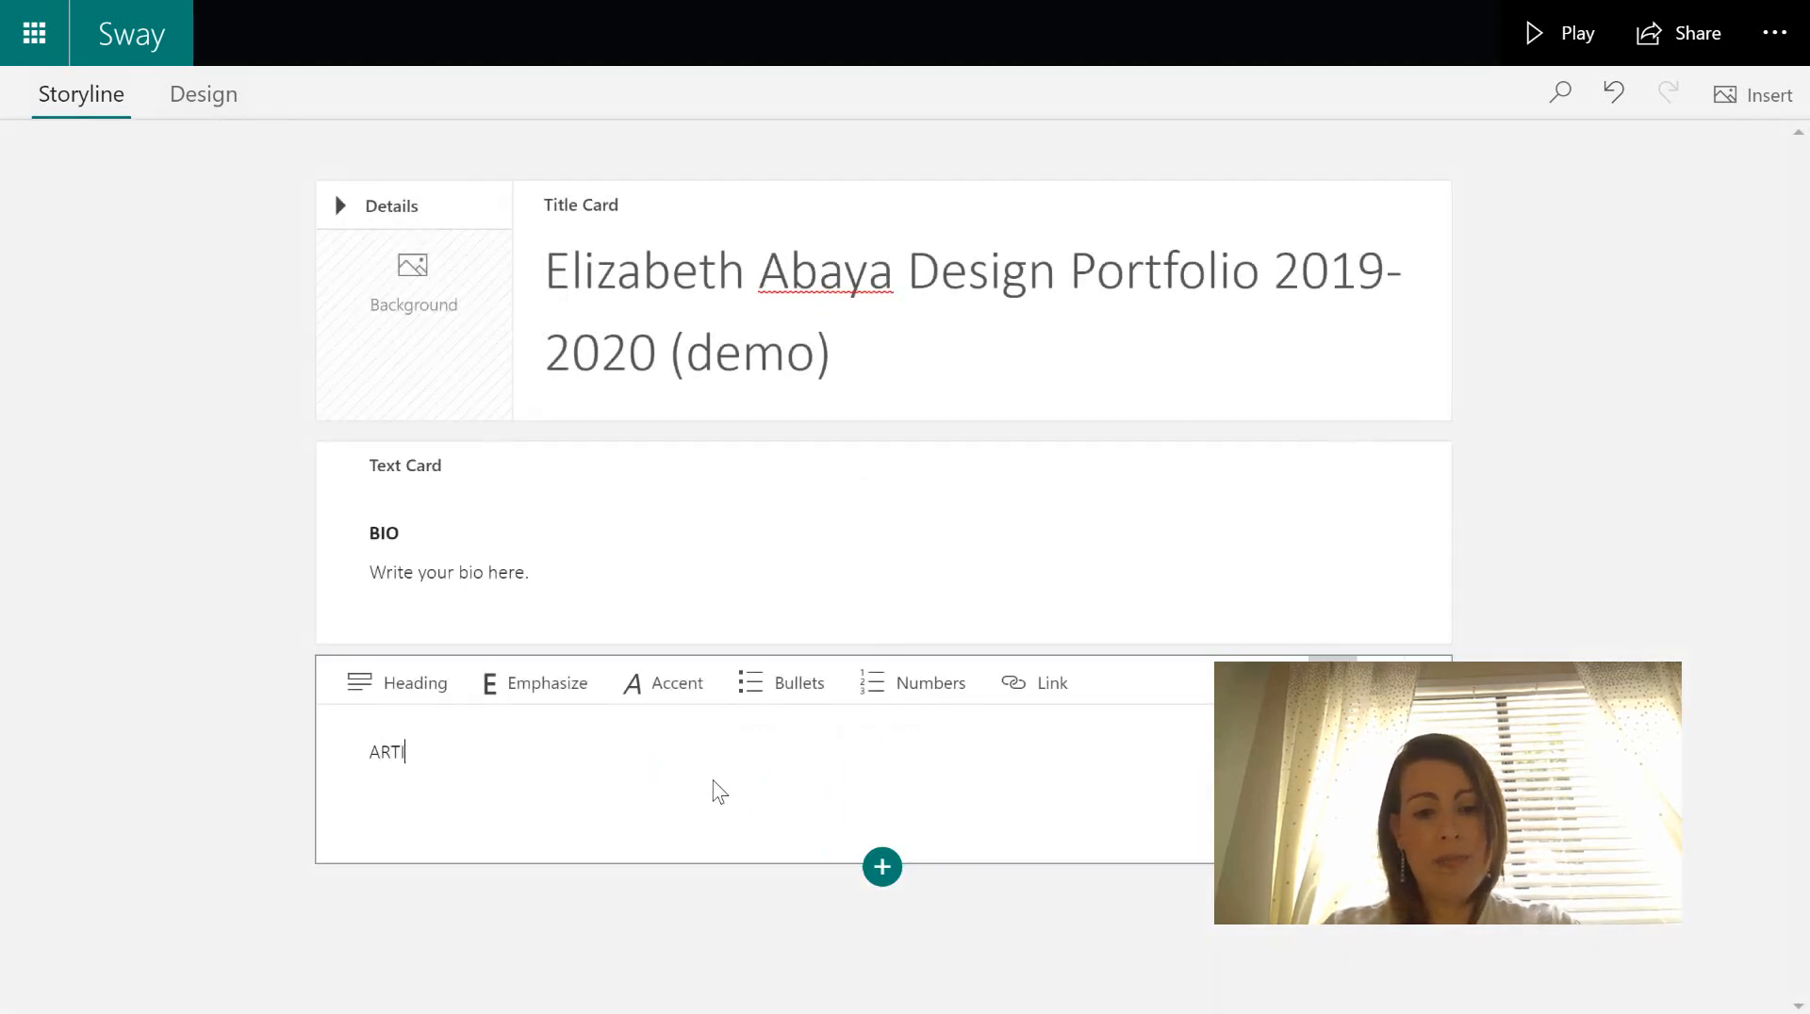
{"action": "type", "text": "ST STATEMENT"}
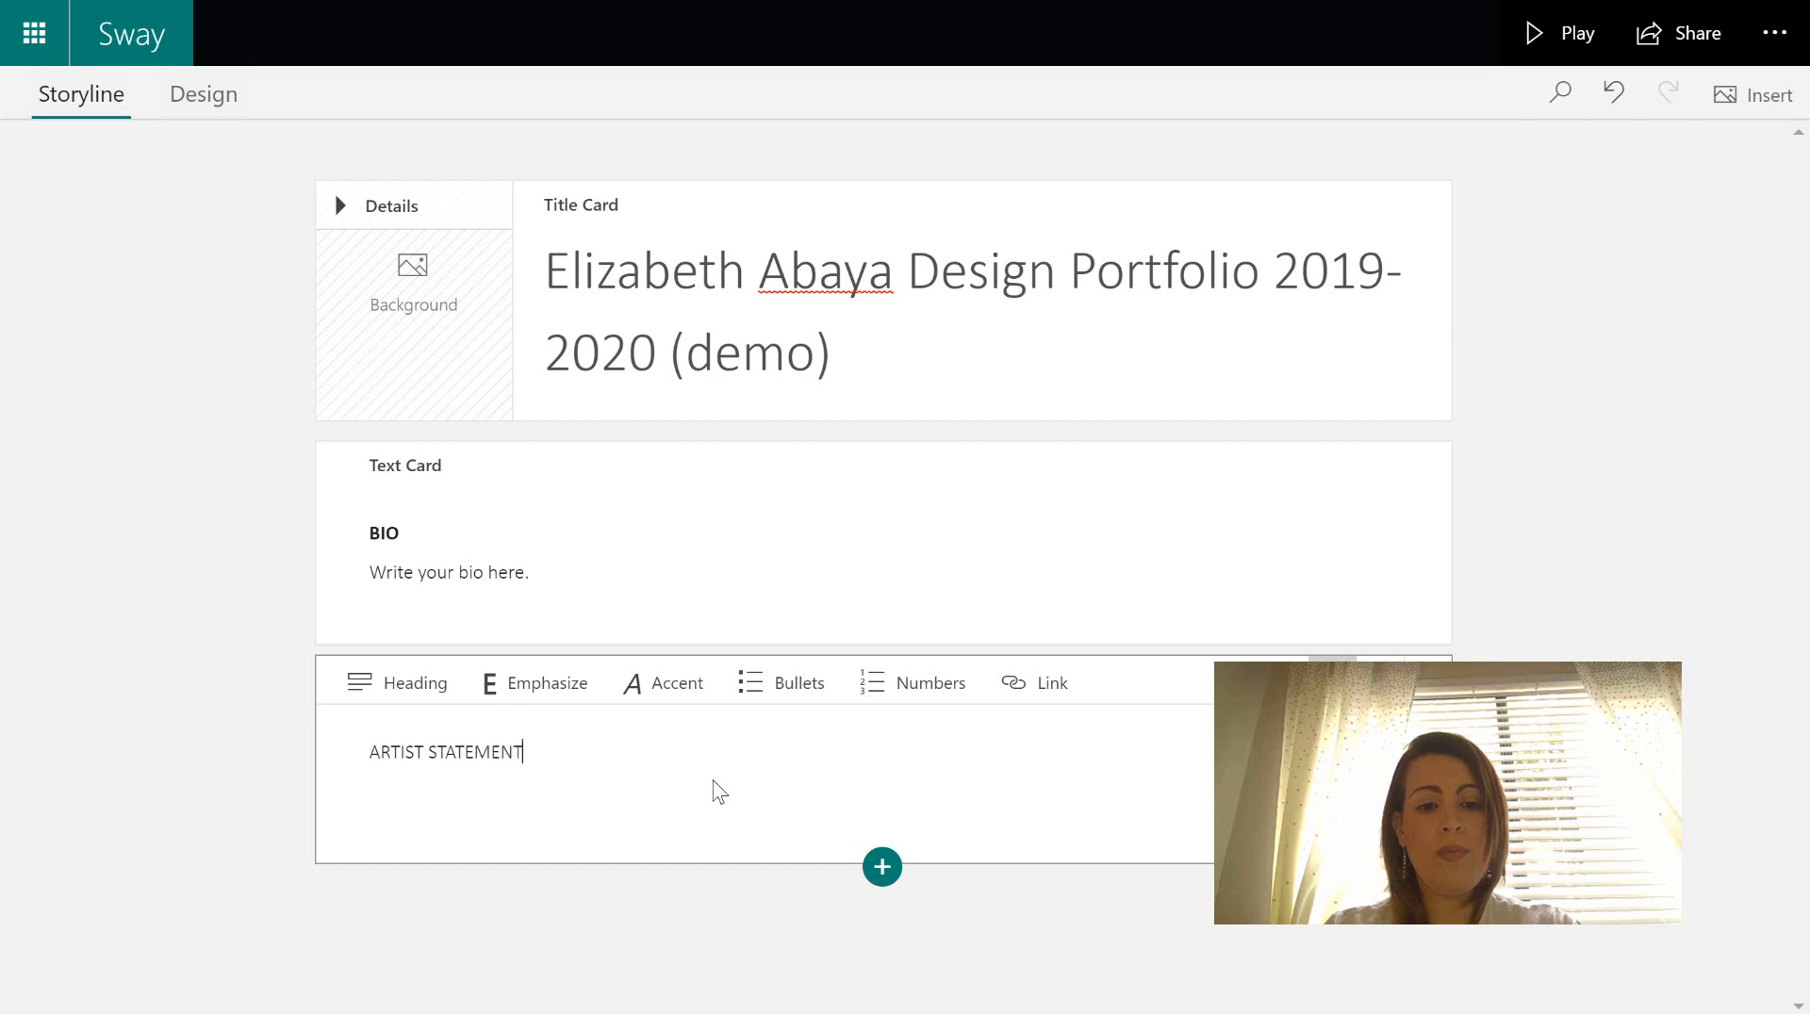
{"action": "left_click_drag", "start_coordinate": [343, 753], "coordinate": [267, 754]}
{"action": "left_click", "coordinate": [524, 638]}
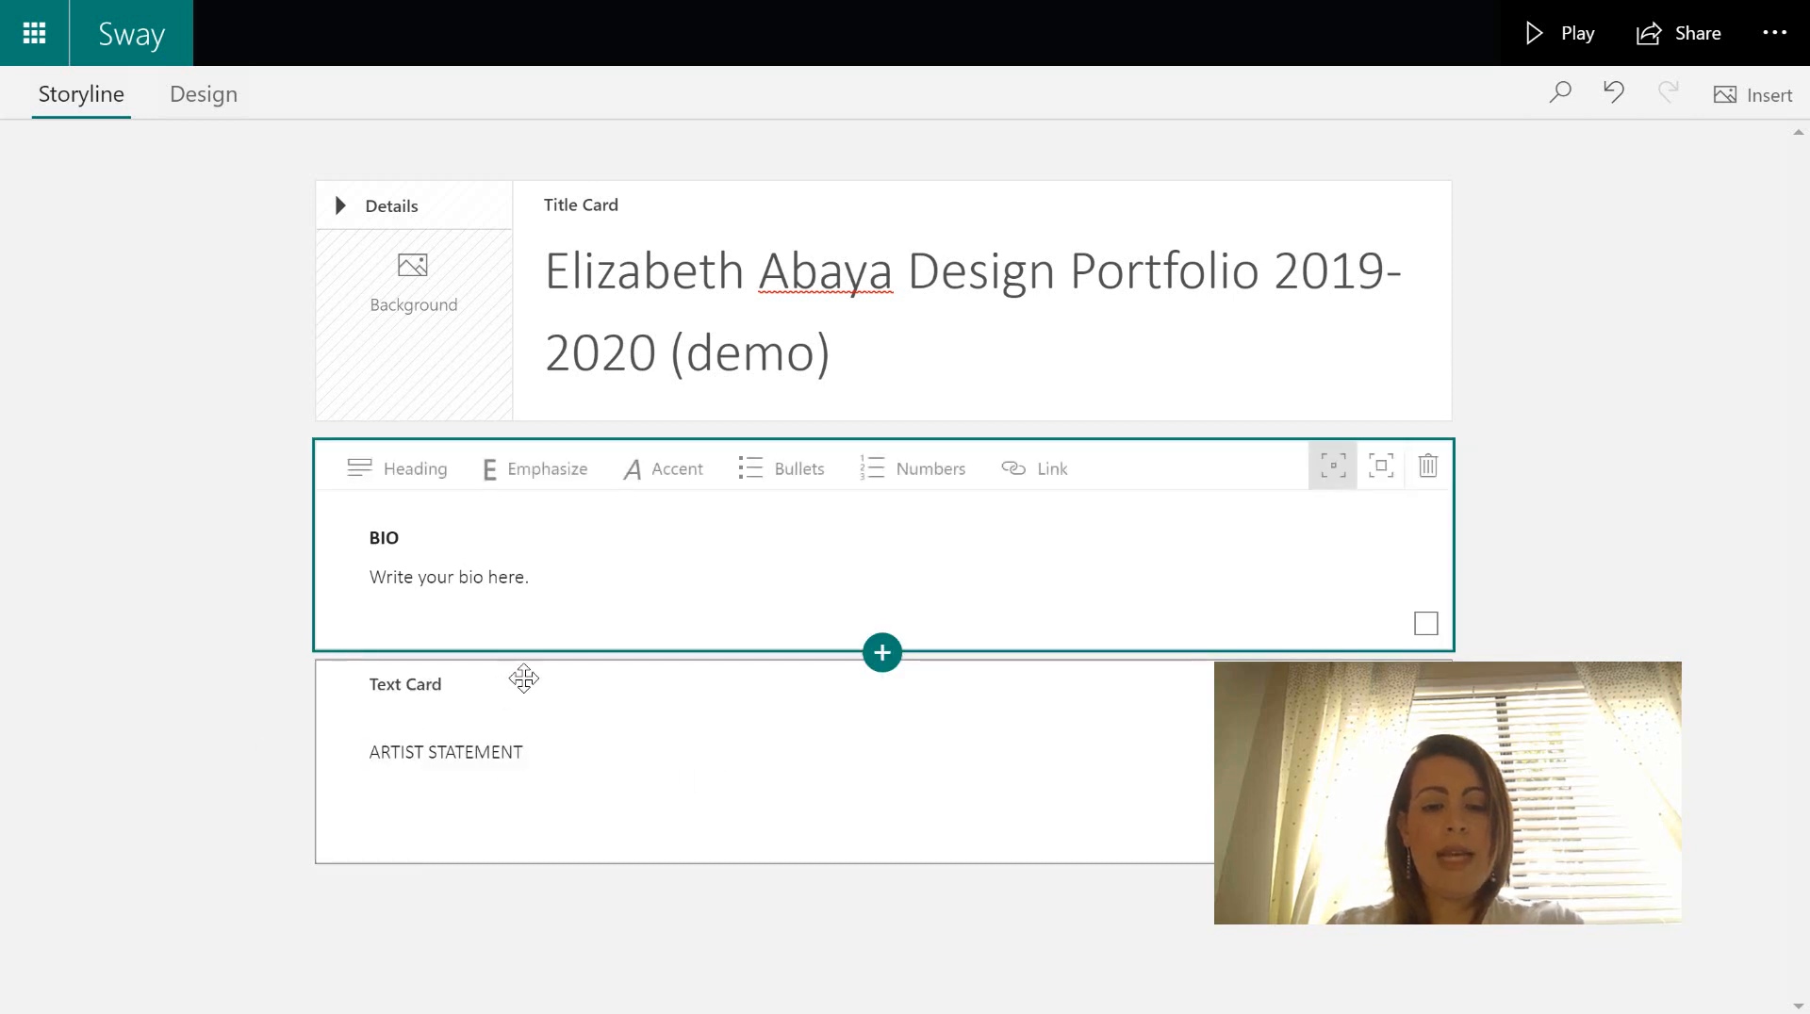
{"action": "left_click", "coordinate": [538, 751]}
{"action": "left_click_drag", "start_coordinate": [533, 752], "coordinate": [355, 751]}
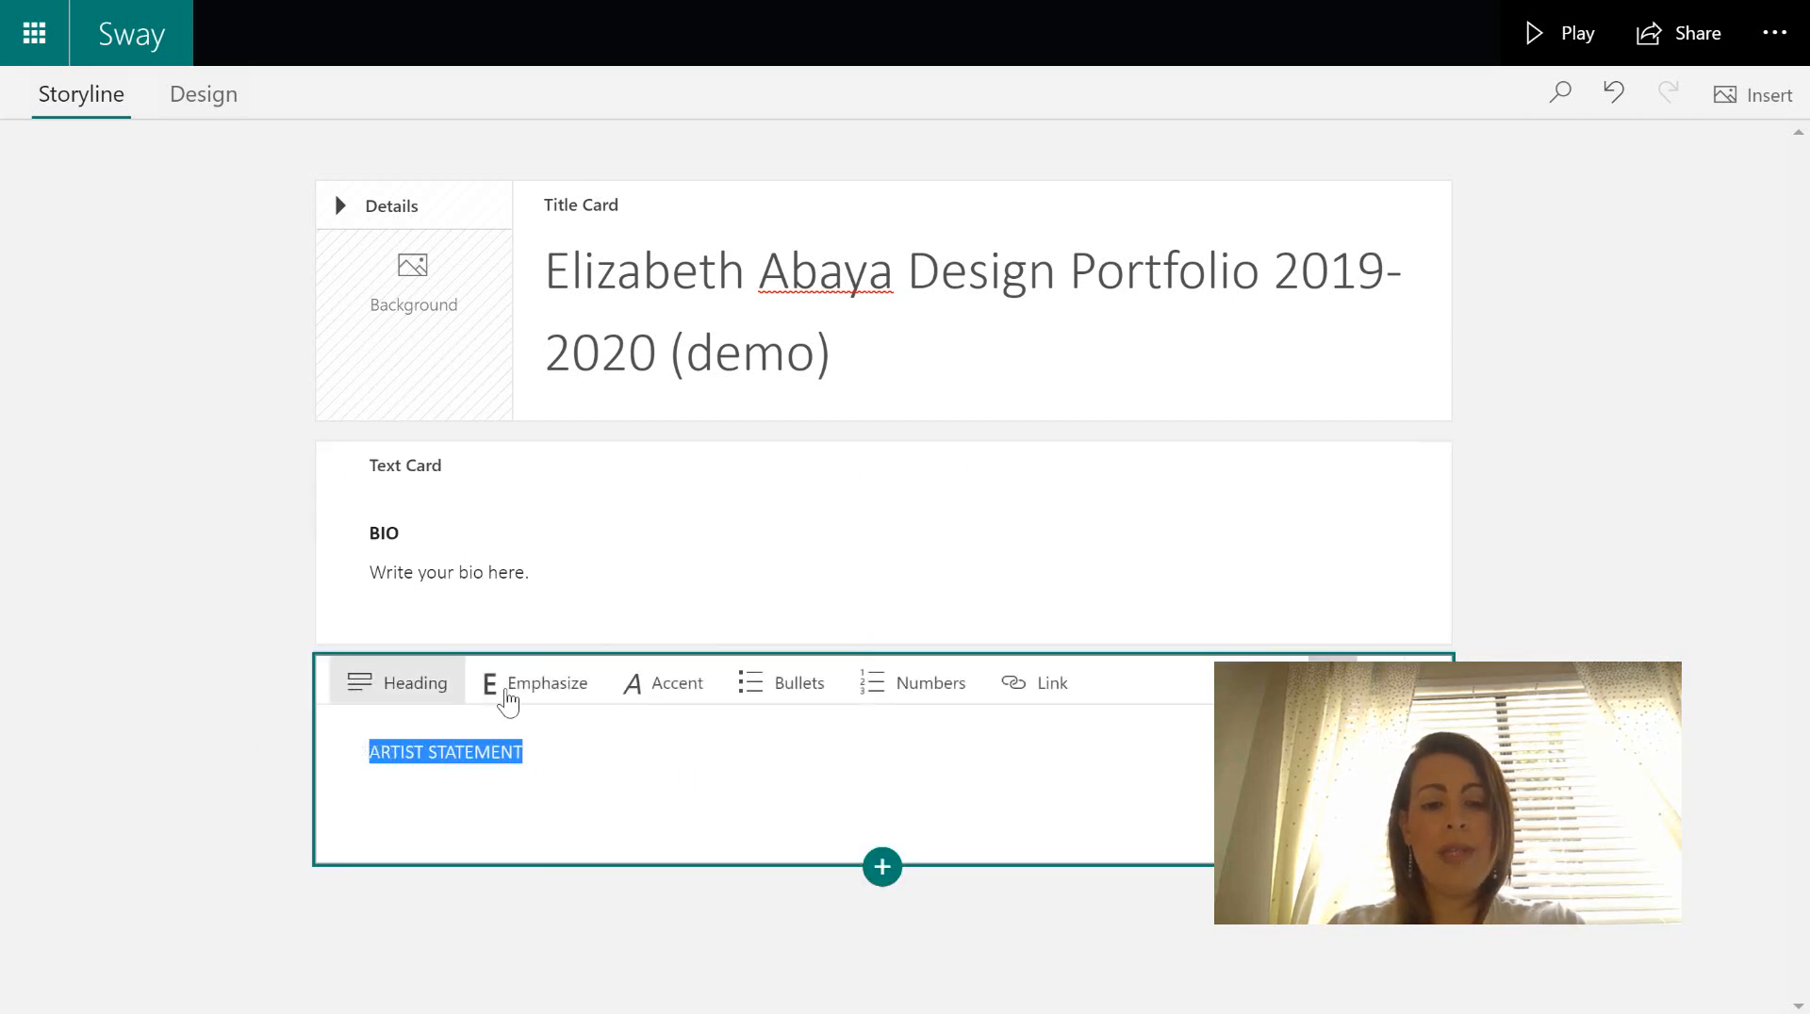
{"action": "left_click", "coordinate": [536, 696]}
- Add the plain line 'Write your statement here.' under ARTIST STATEMENT
{"action": "left_click", "coordinate": [615, 805]}
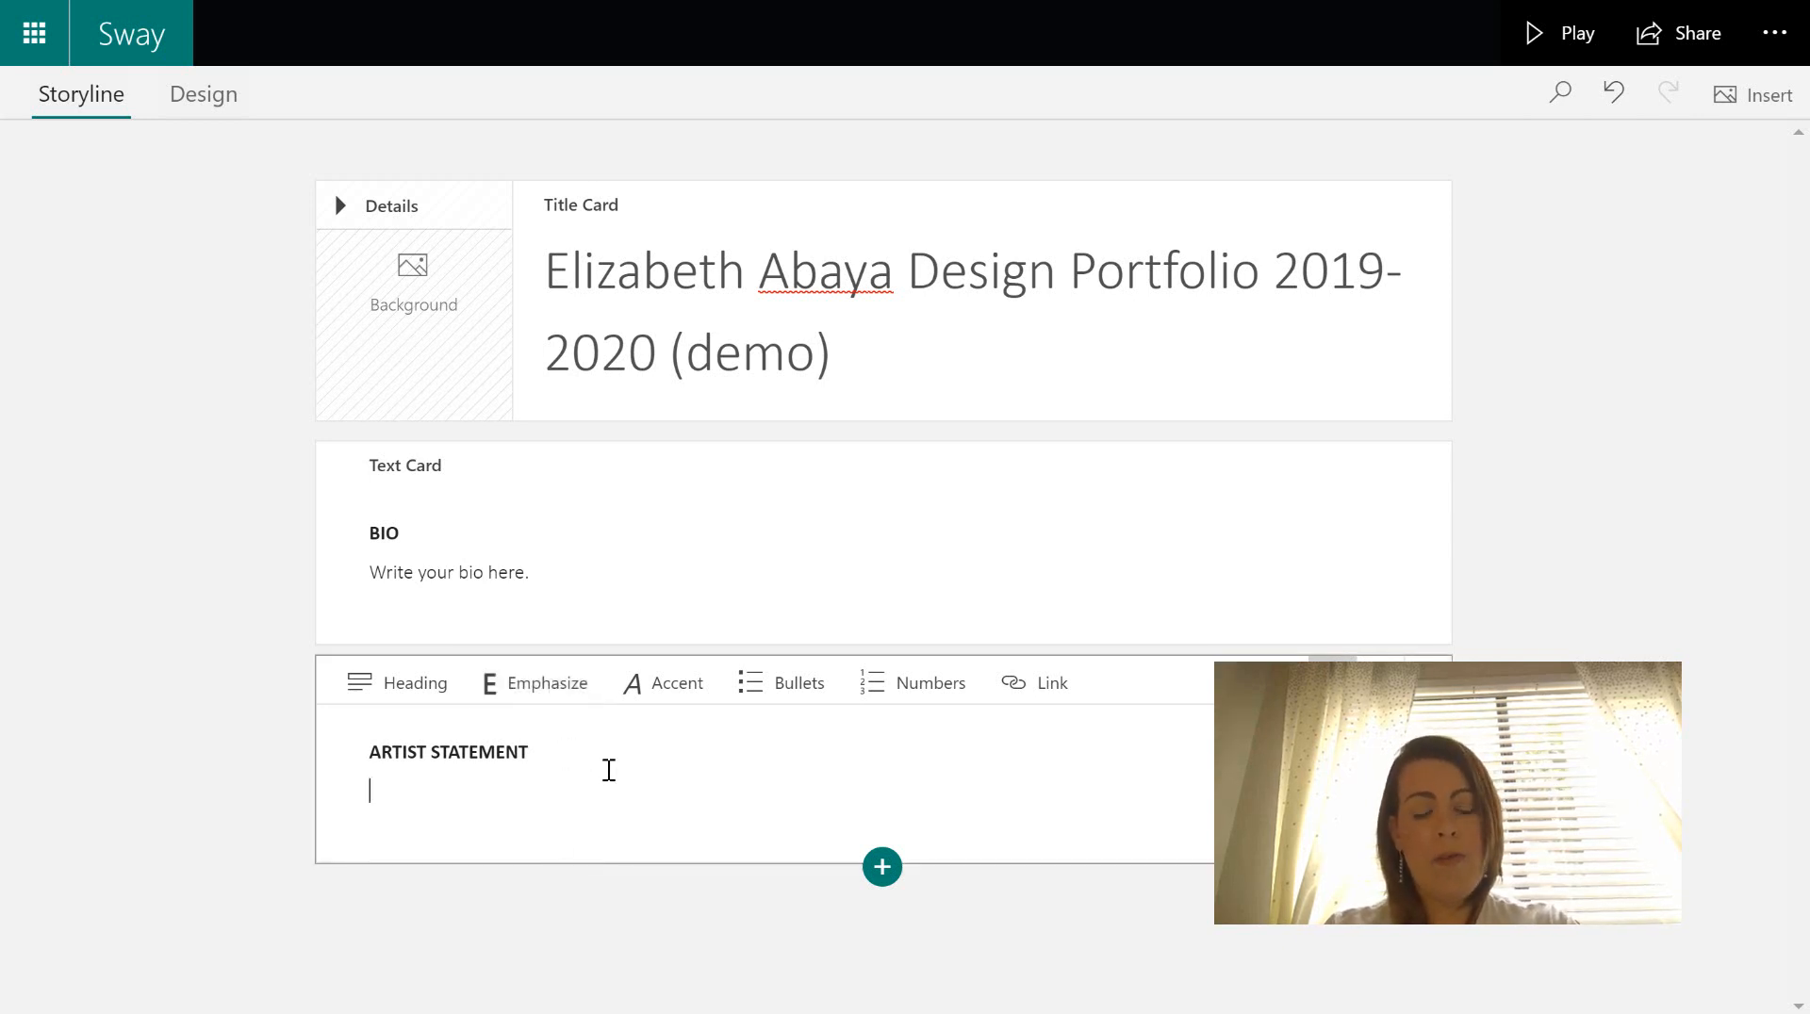
{"action": "type", "text": "Write "}
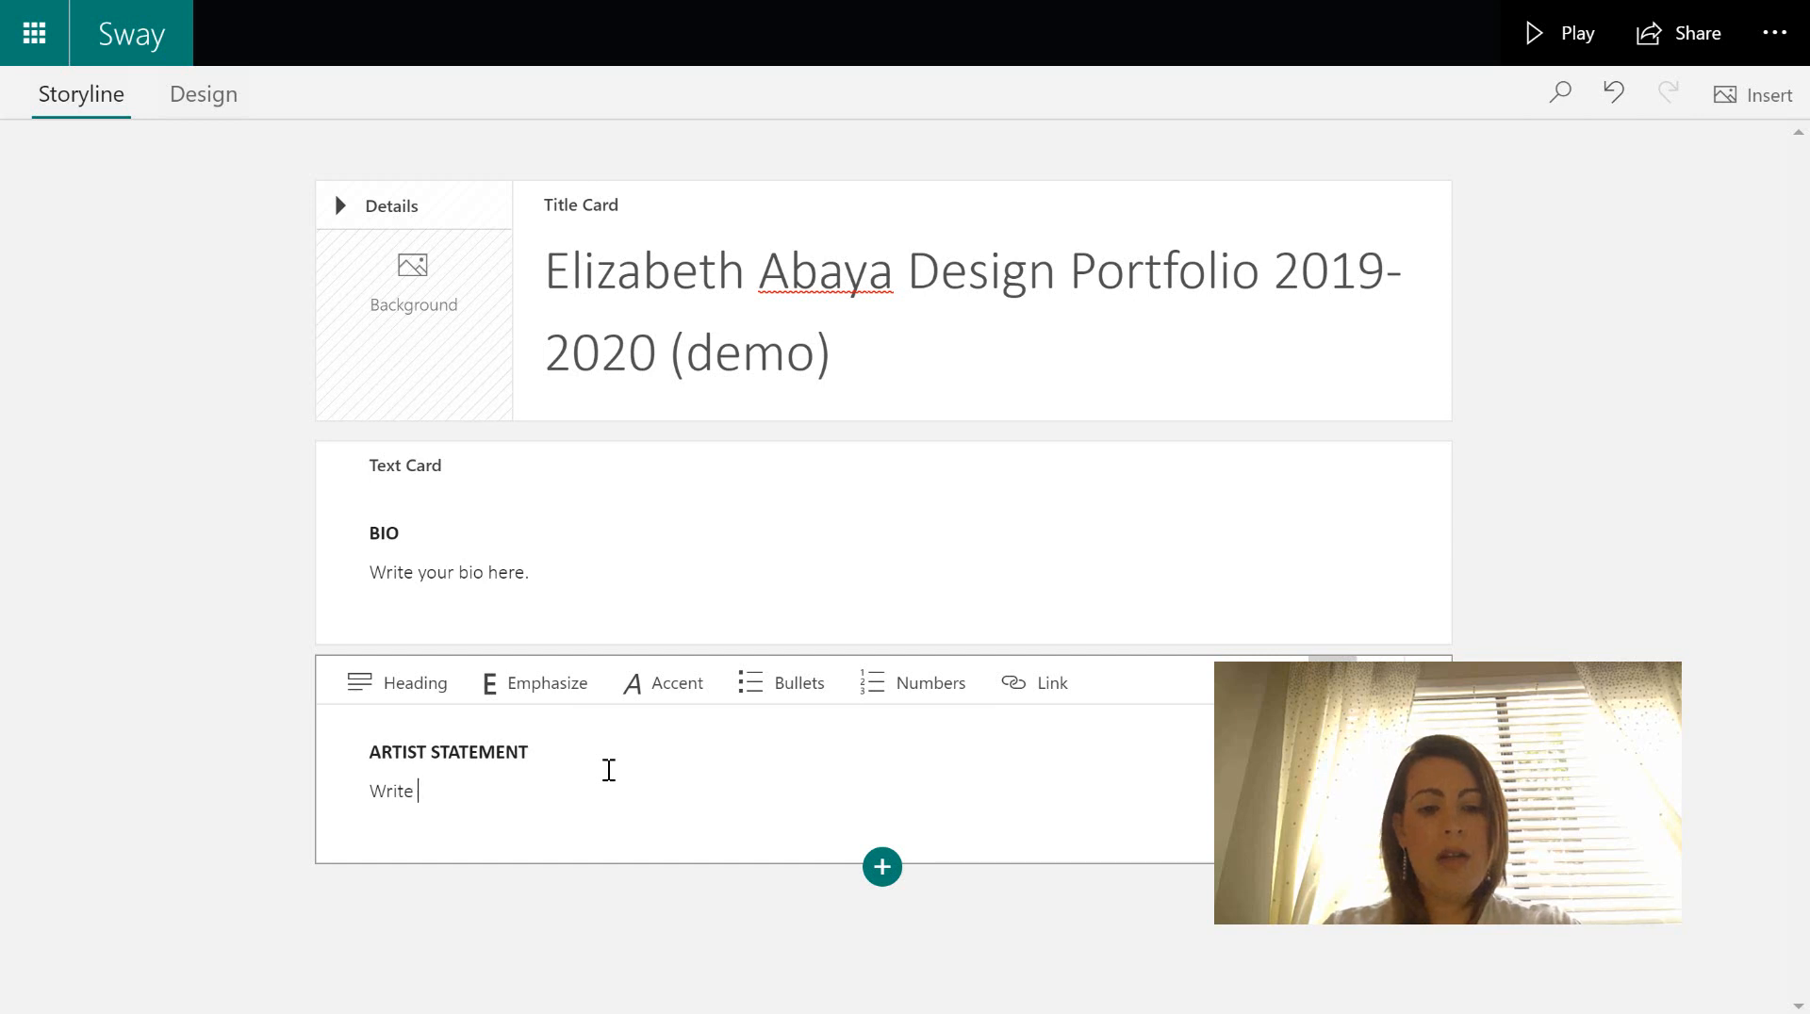
{"action": "type", "text": "your statement here."}
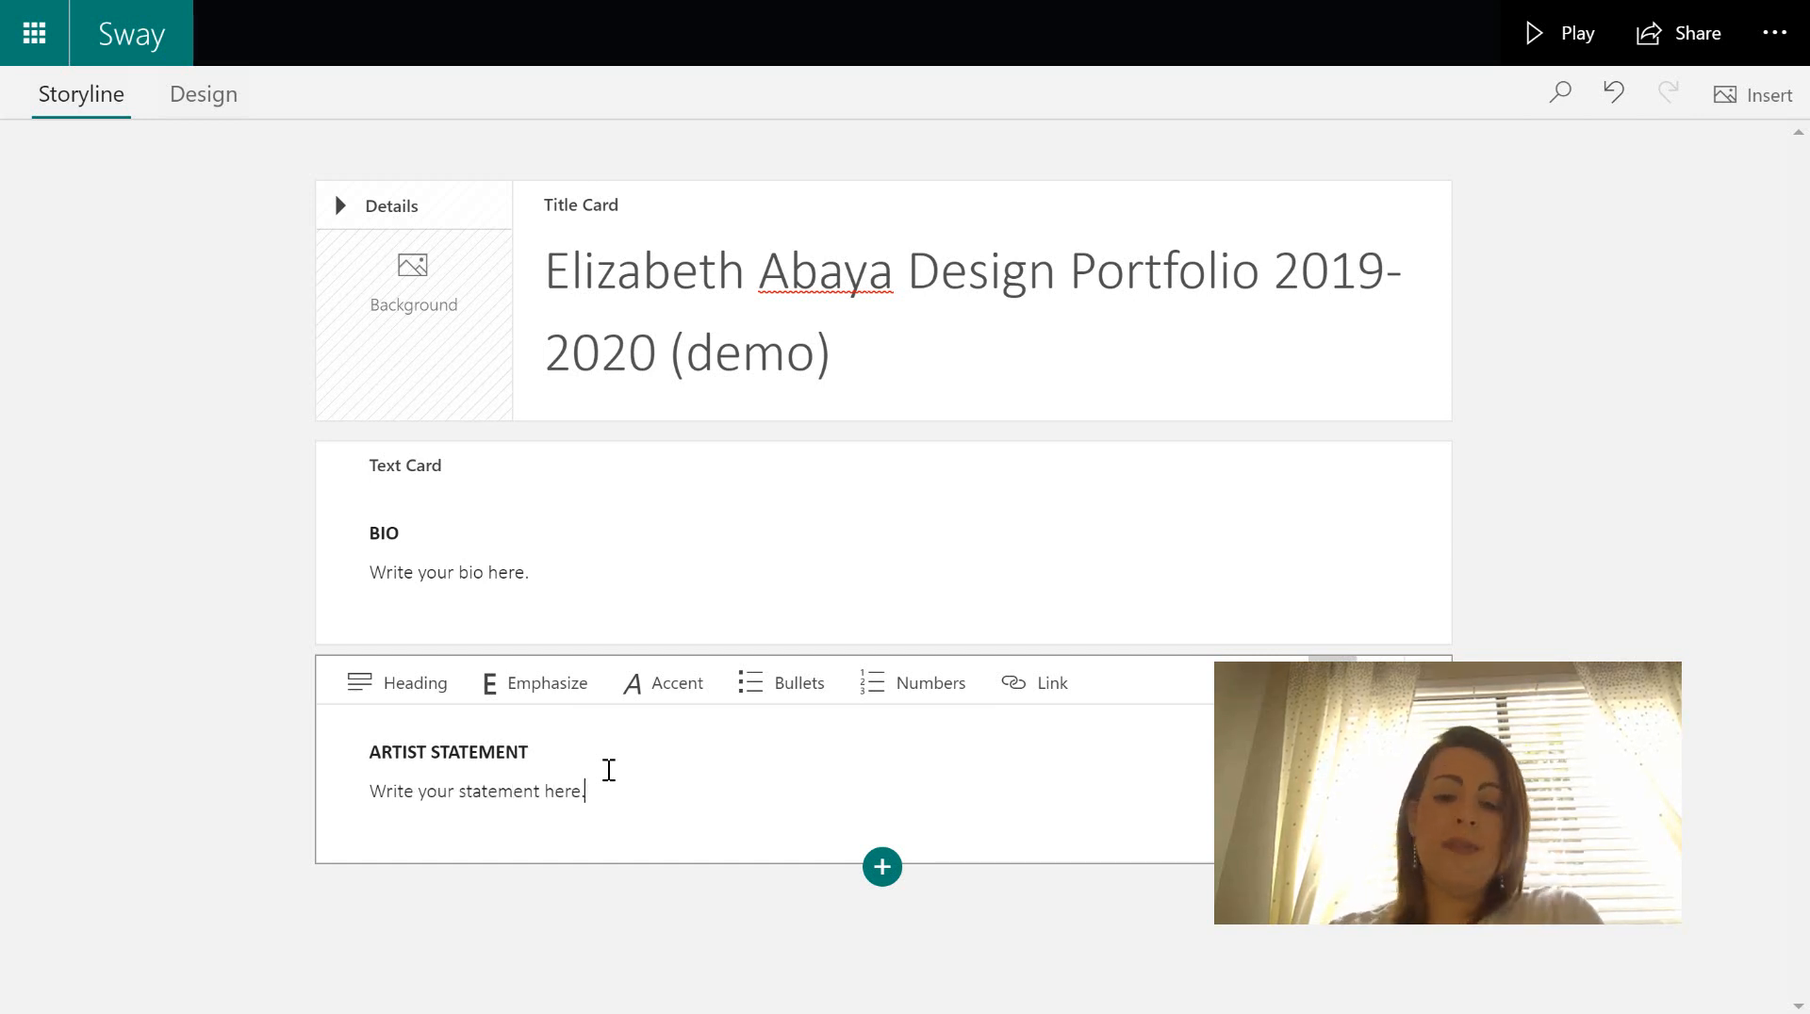
{"action": "left_click", "coordinate": [883, 872]}
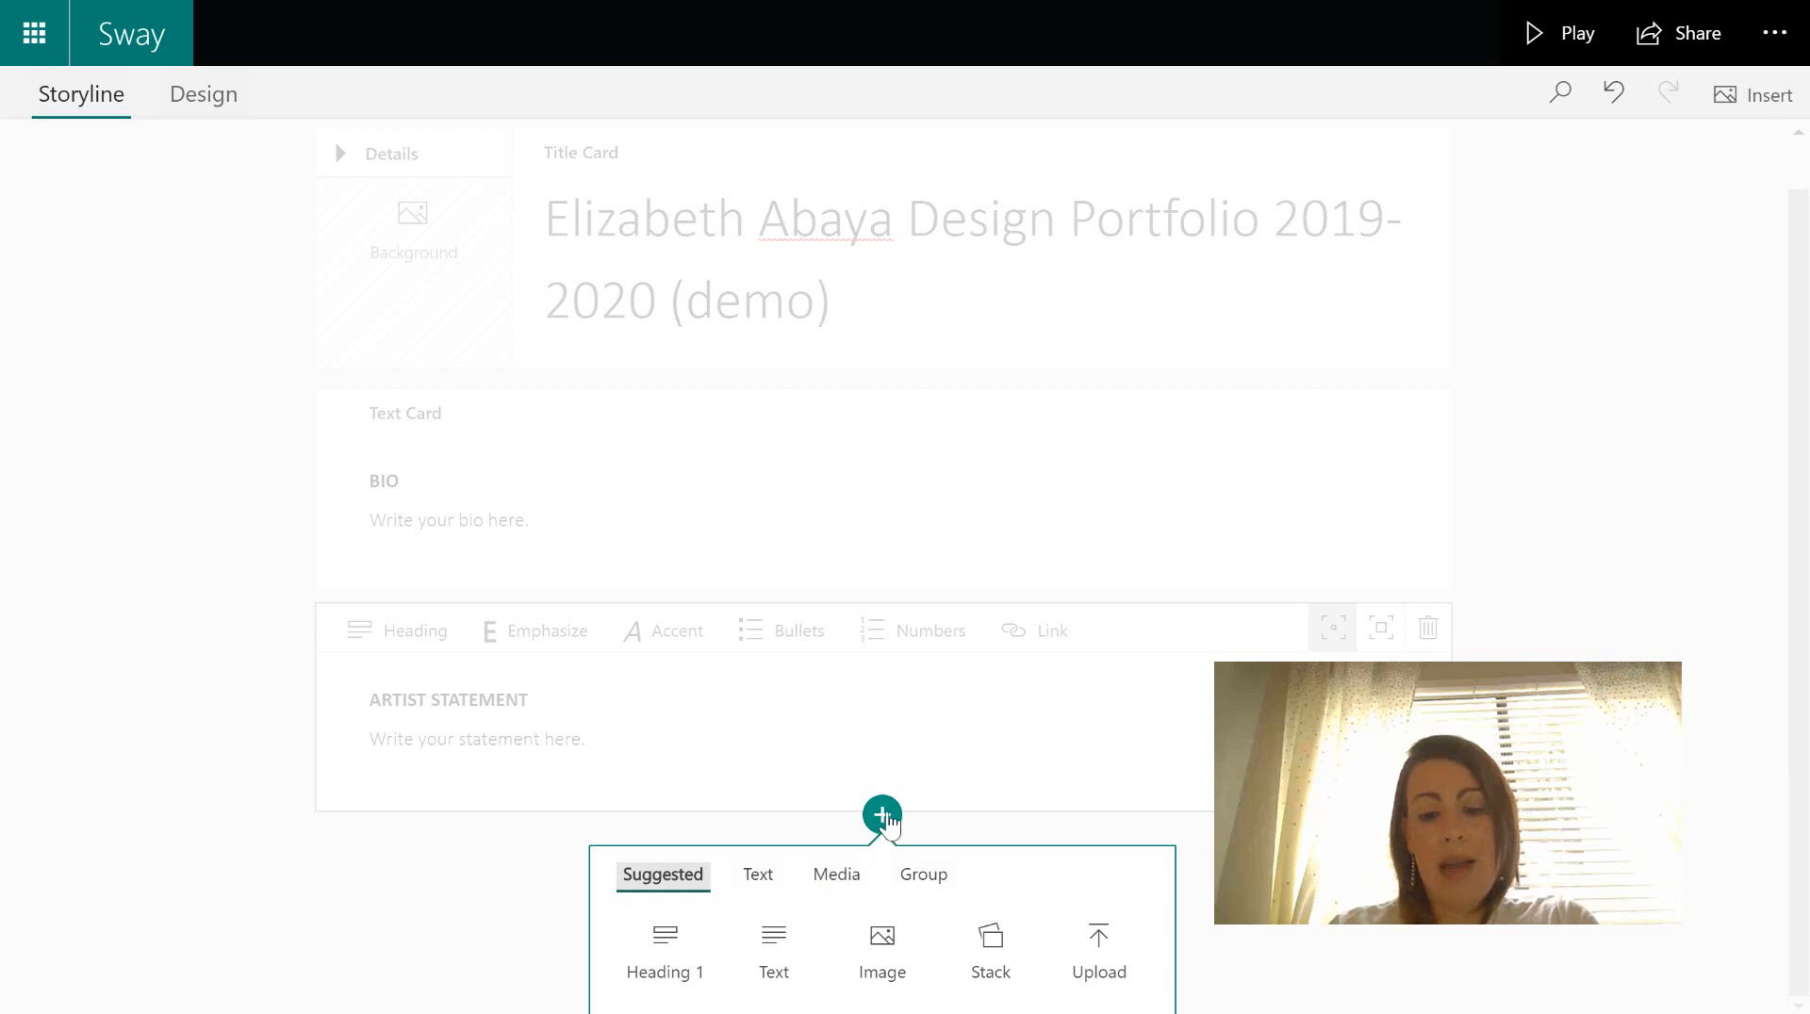
{"action": "left_click", "coordinate": [888, 823]}
{"action": "left_click", "coordinate": [879, 865]}
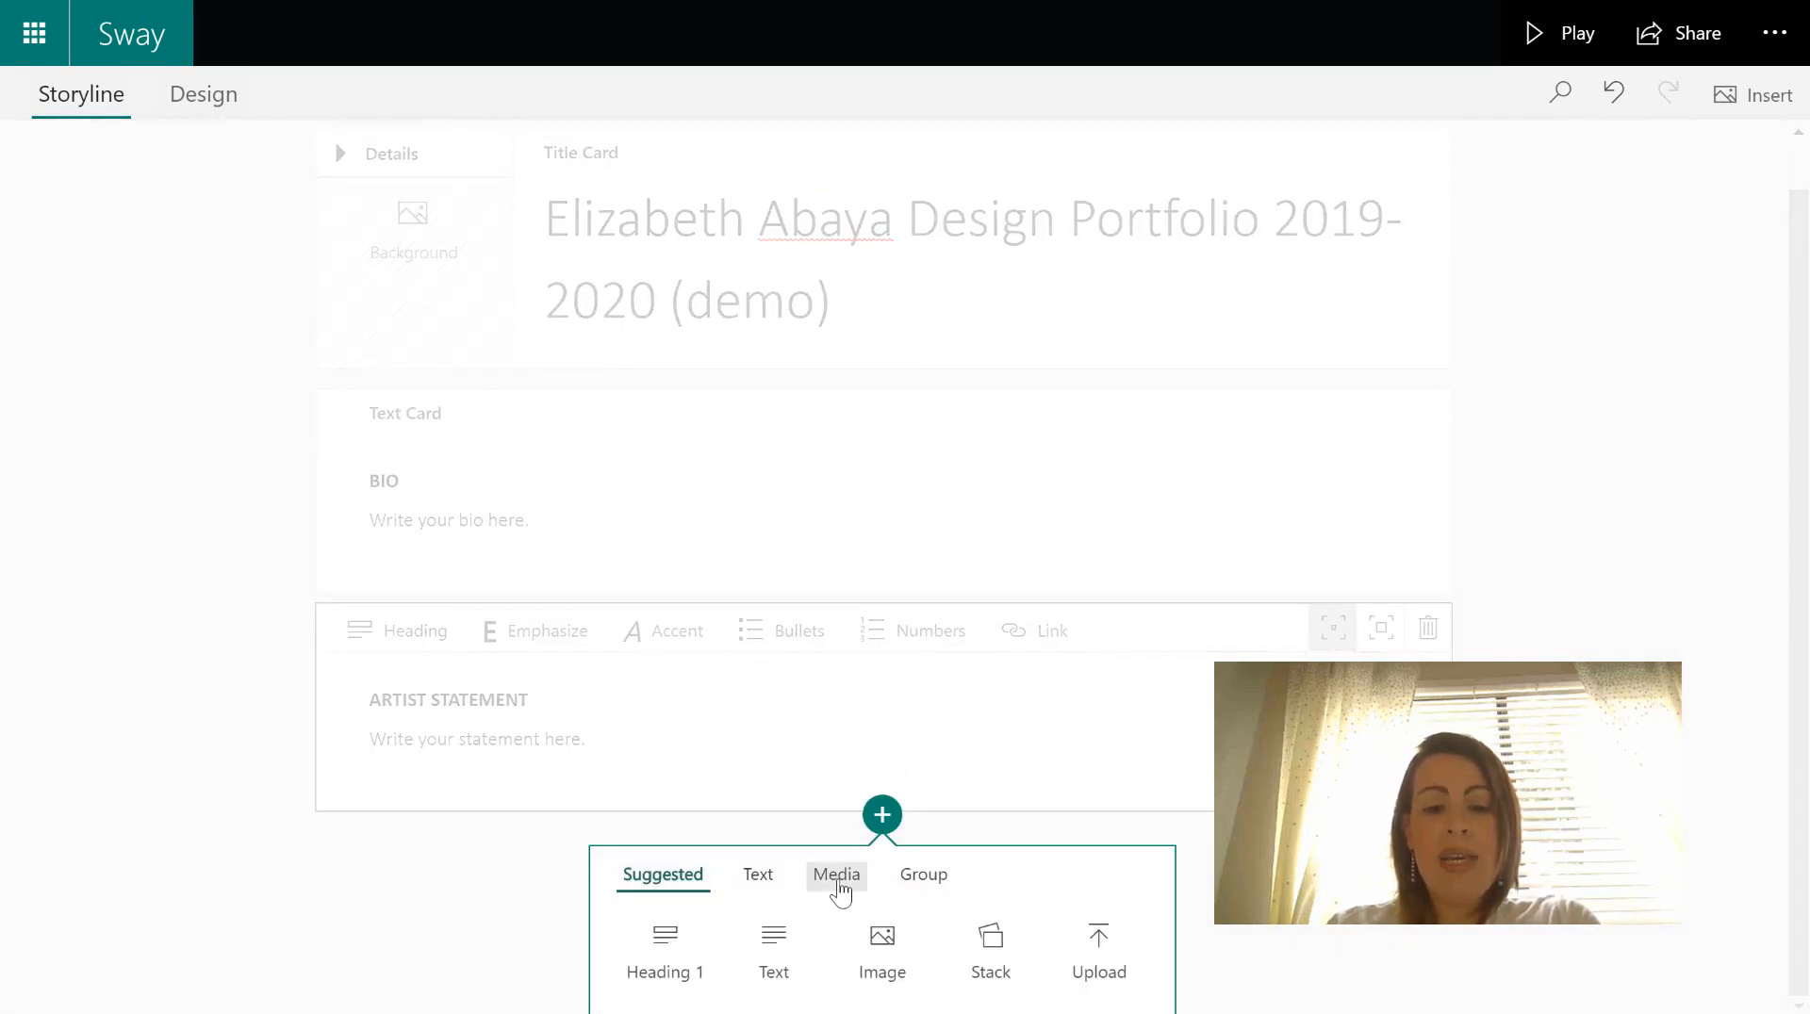
{"action": "left_click", "coordinate": [838, 876]}
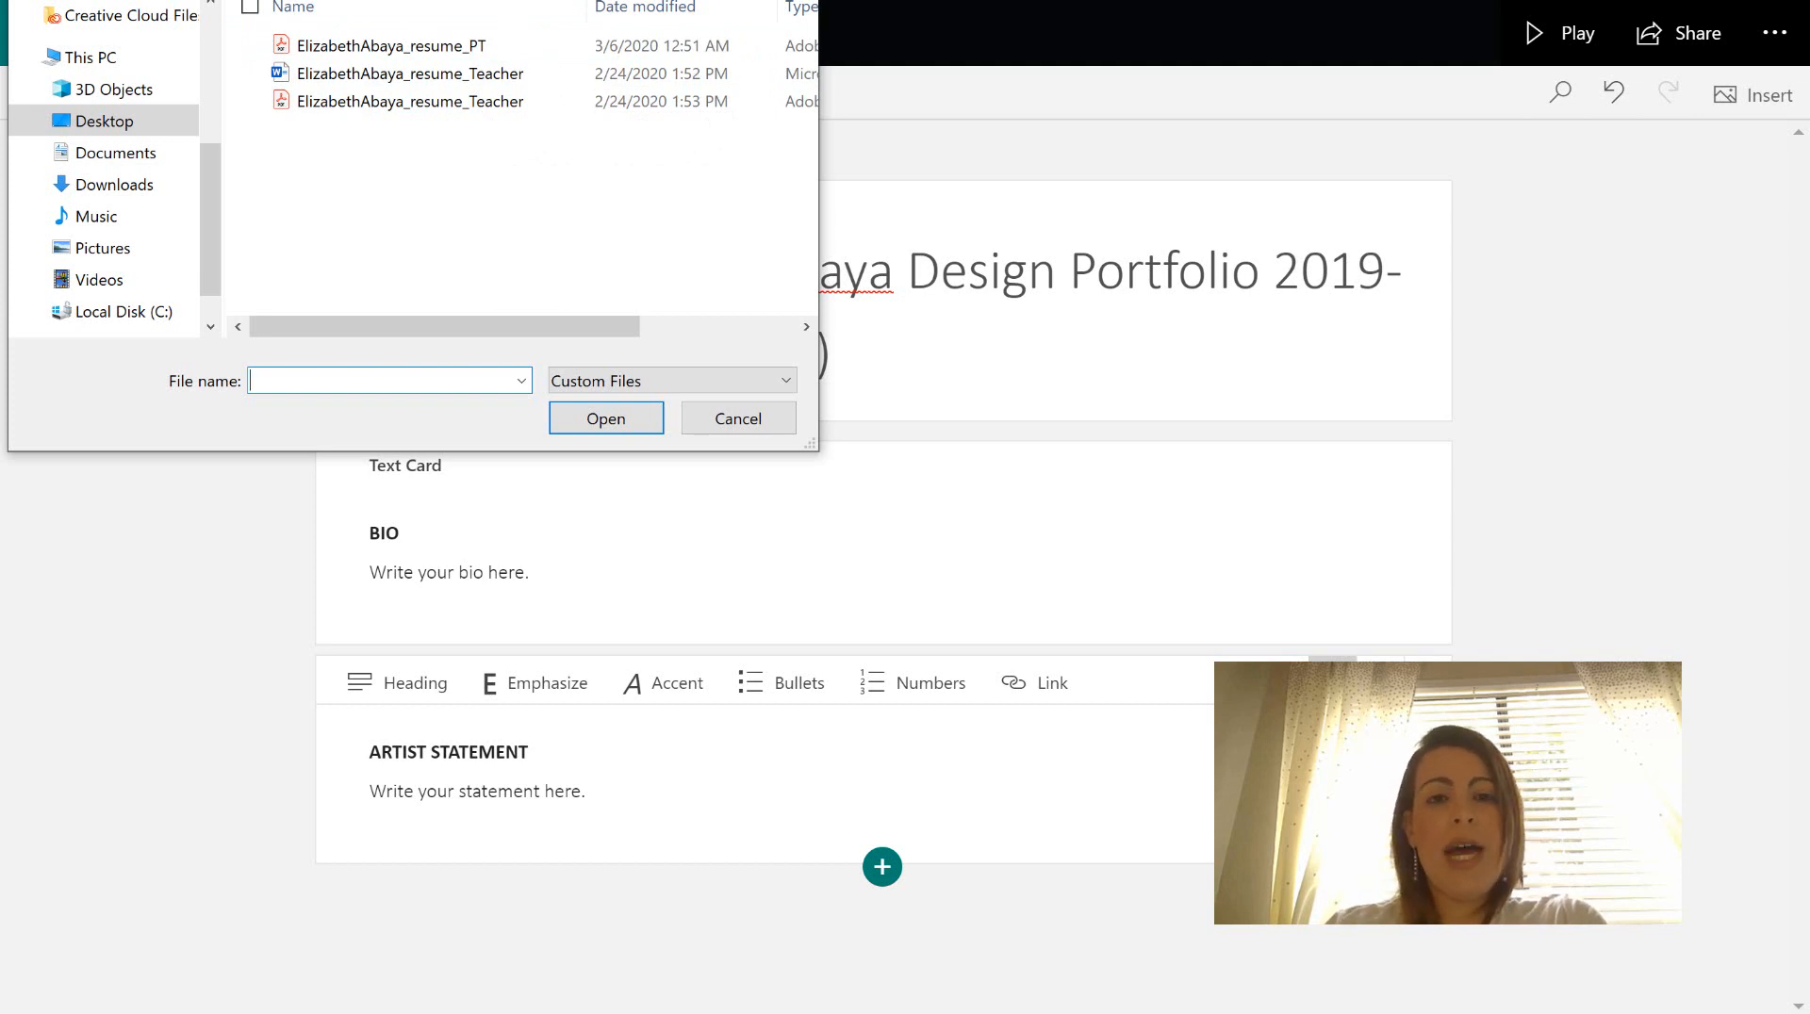
{"action": "key", "text": "Escape"}
{"action": "left_click", "coordinate": [882, 866]}
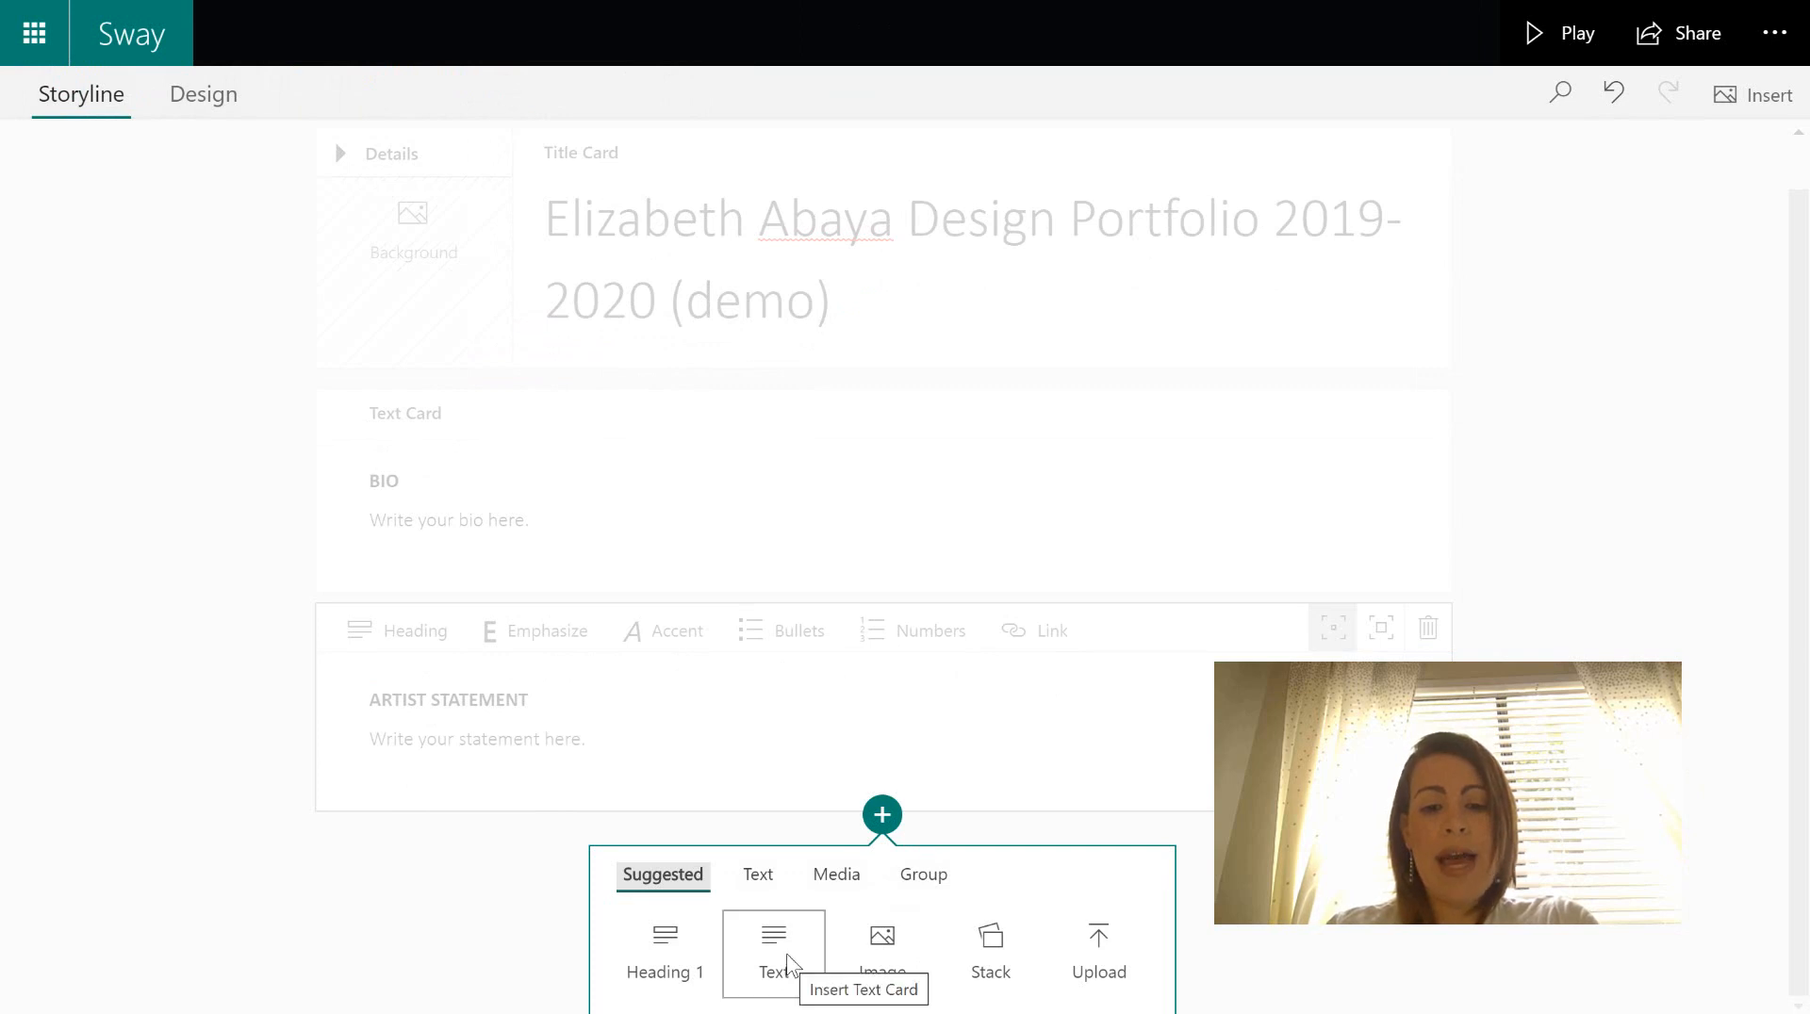
- Add a text card reading 'Upload or link your resume here.', discarding the extra 'Resume' line
{"action": "left_click", "coordinate": [788, 964]}
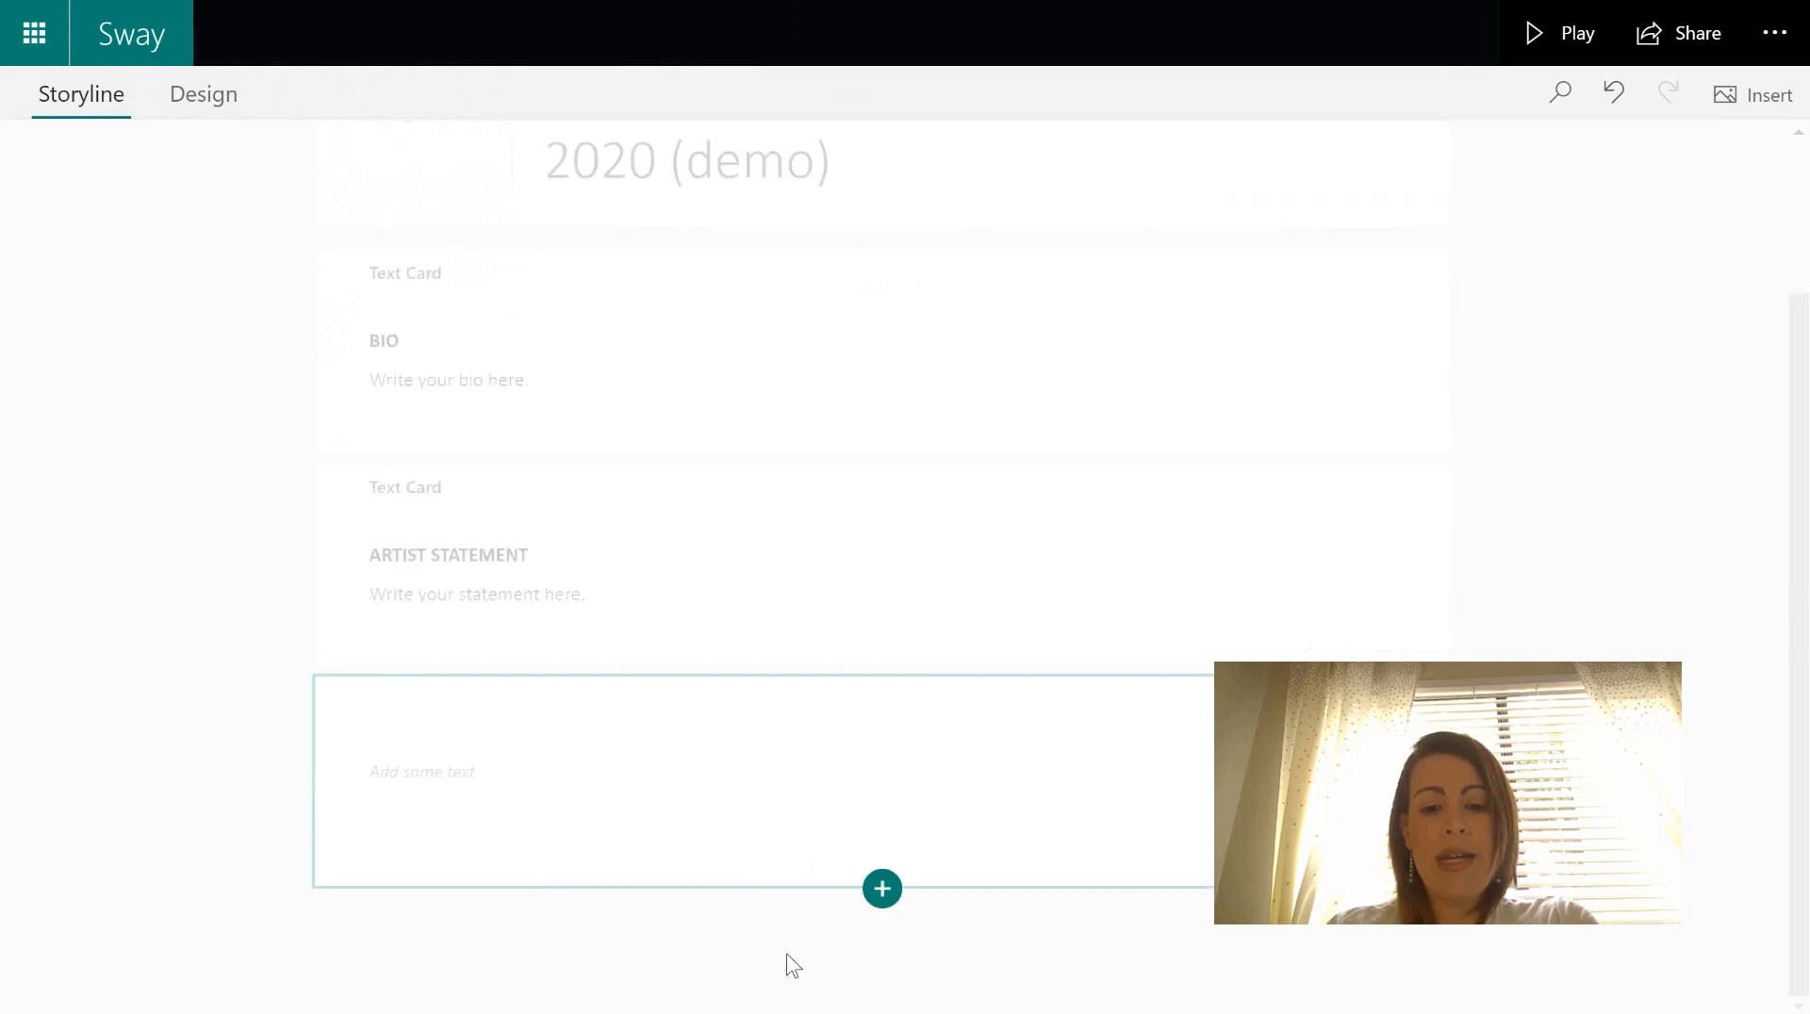
{"action": "left_click", "coordinate": [773, 794]}
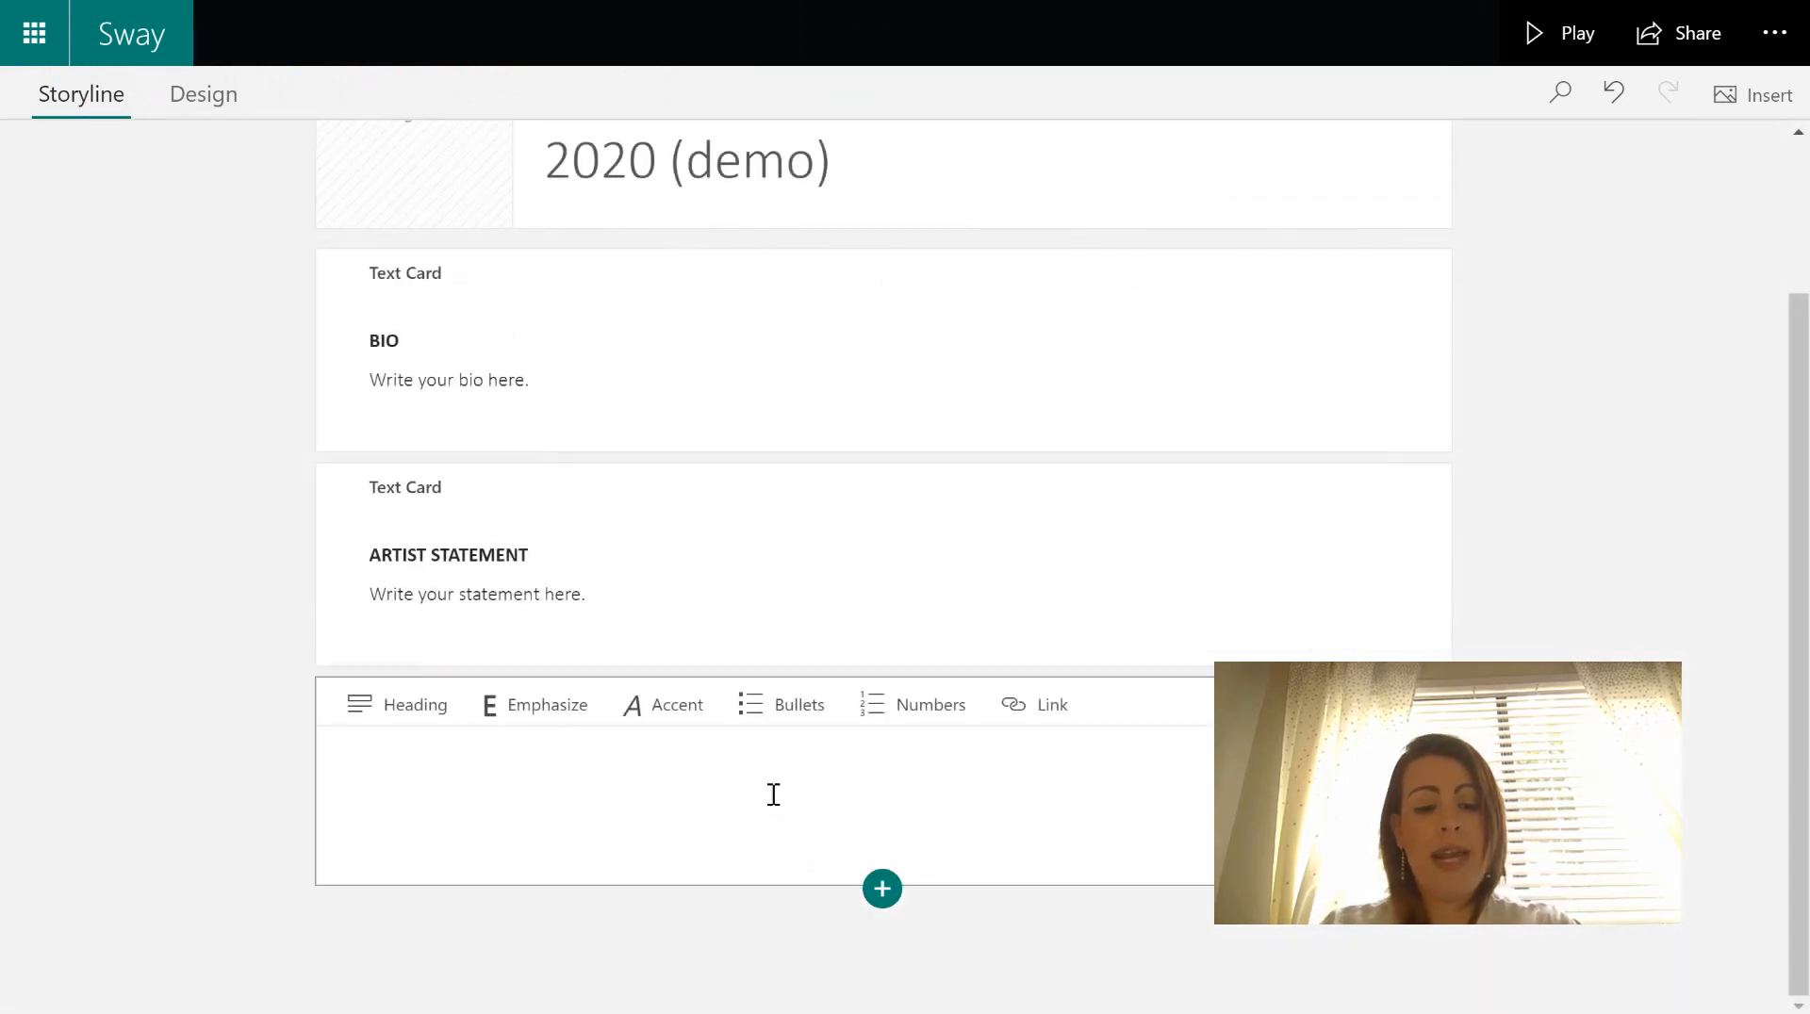
{"action": "type", "text": "Upl"}
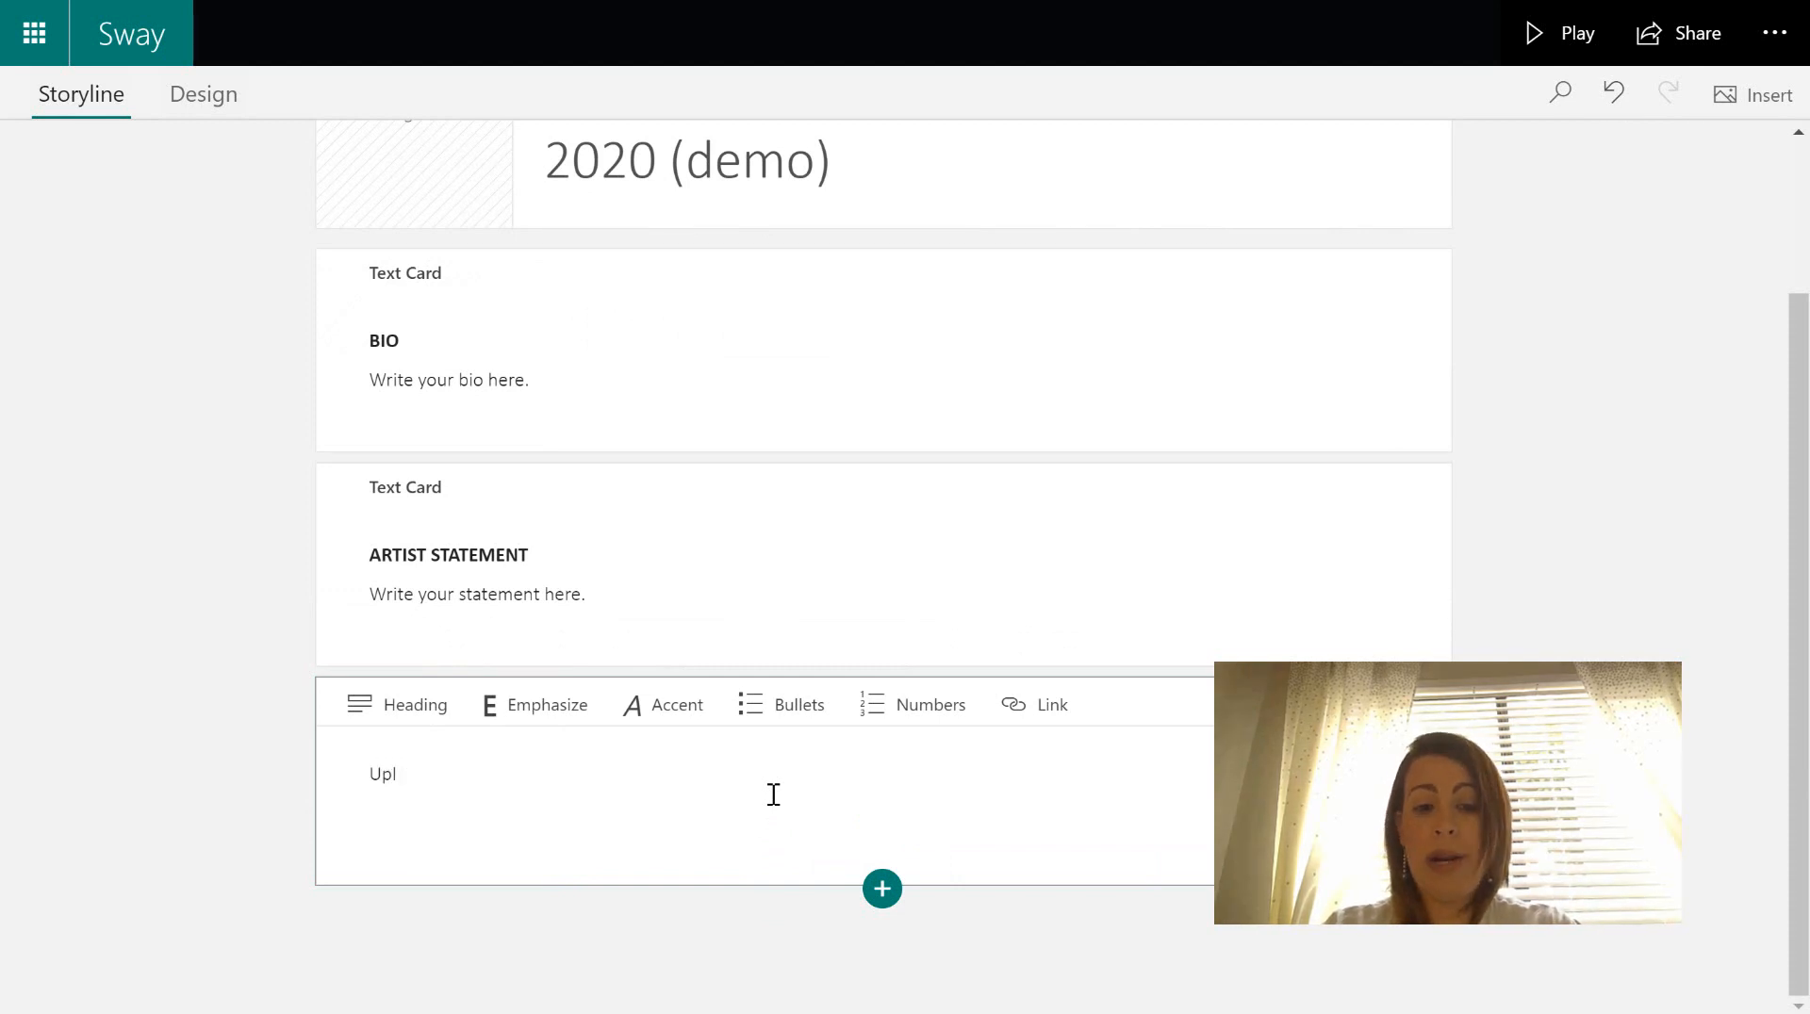
{"action": "type", "text": "oad or li"}
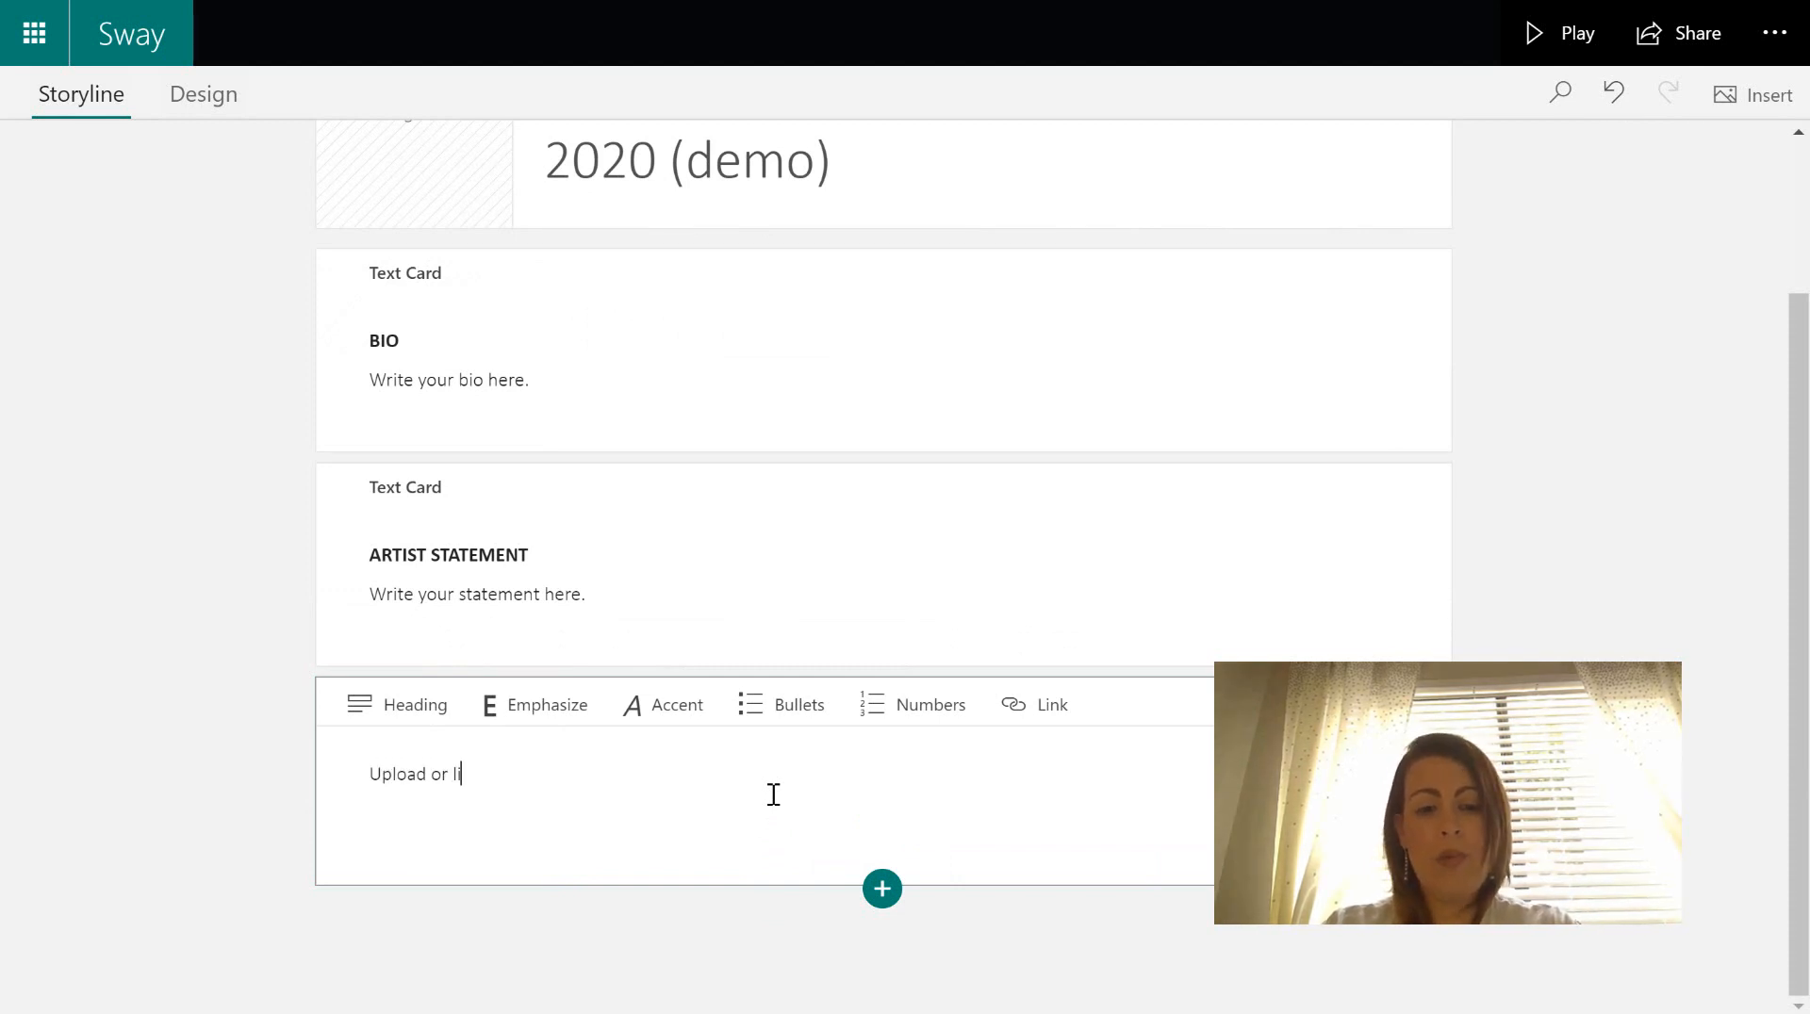
{"action": "type", "text": "nk your re"}
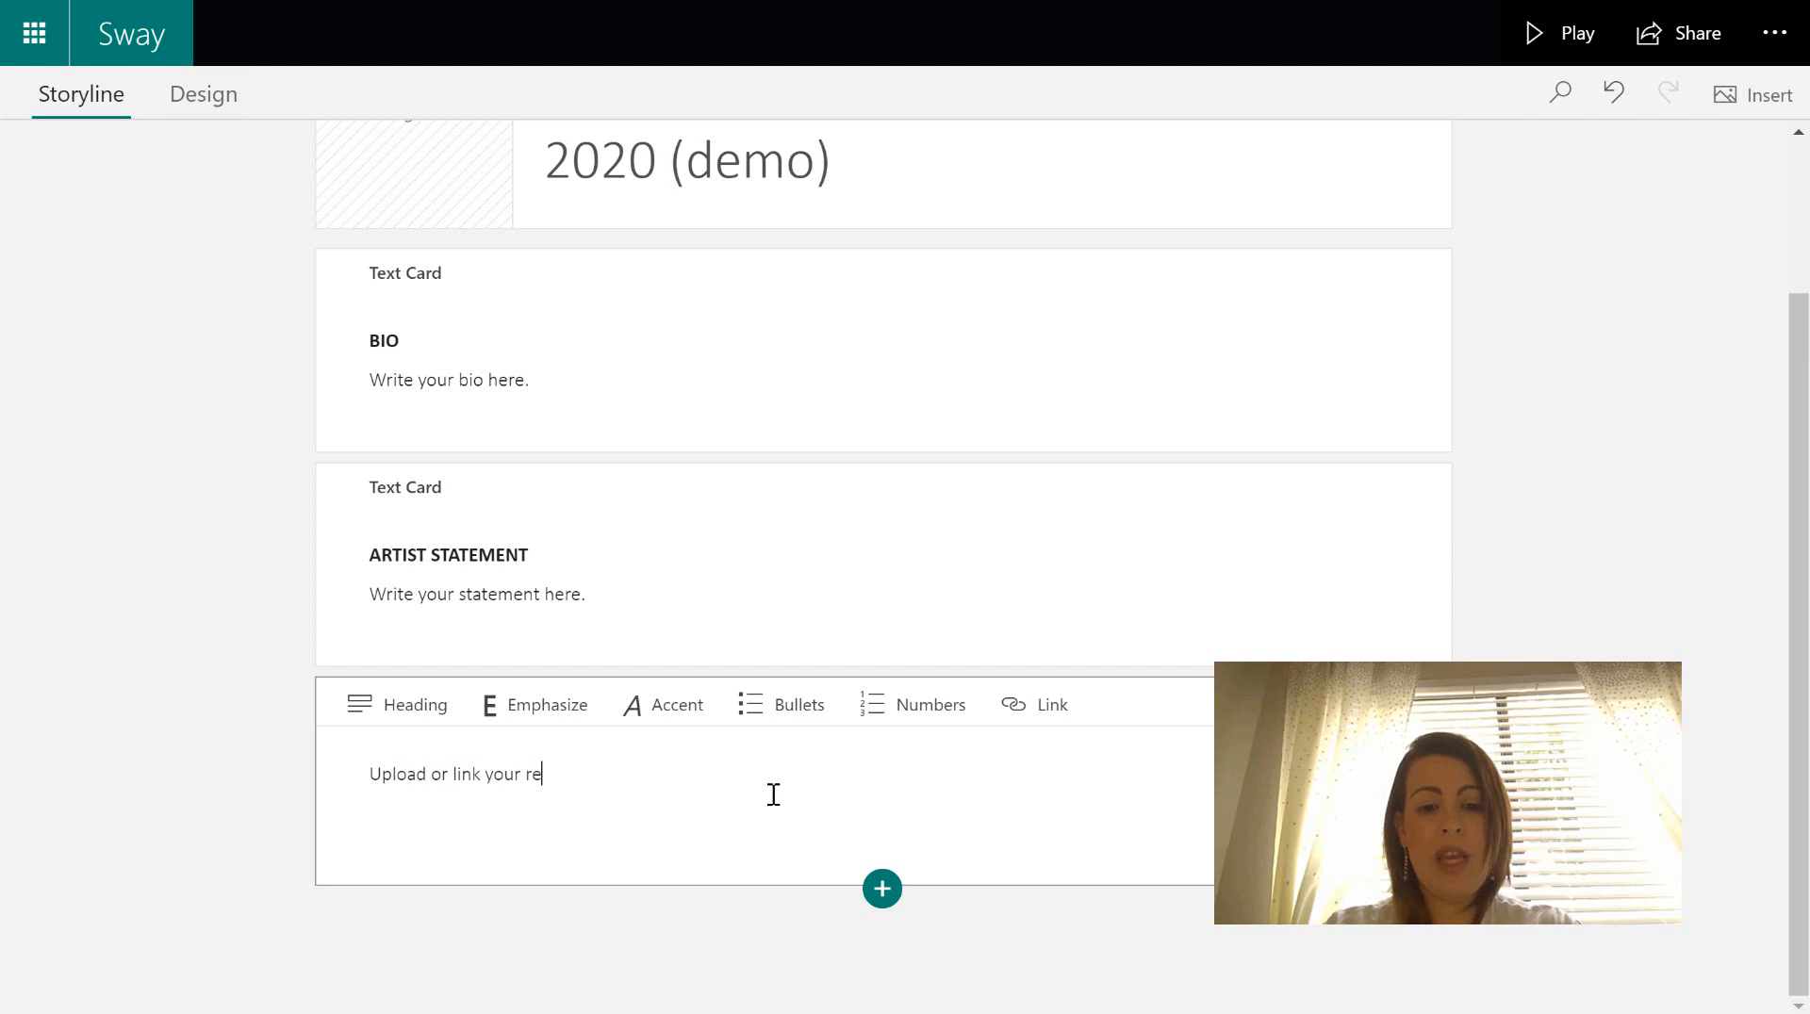
{"action": "type", "text": "sume here. "}
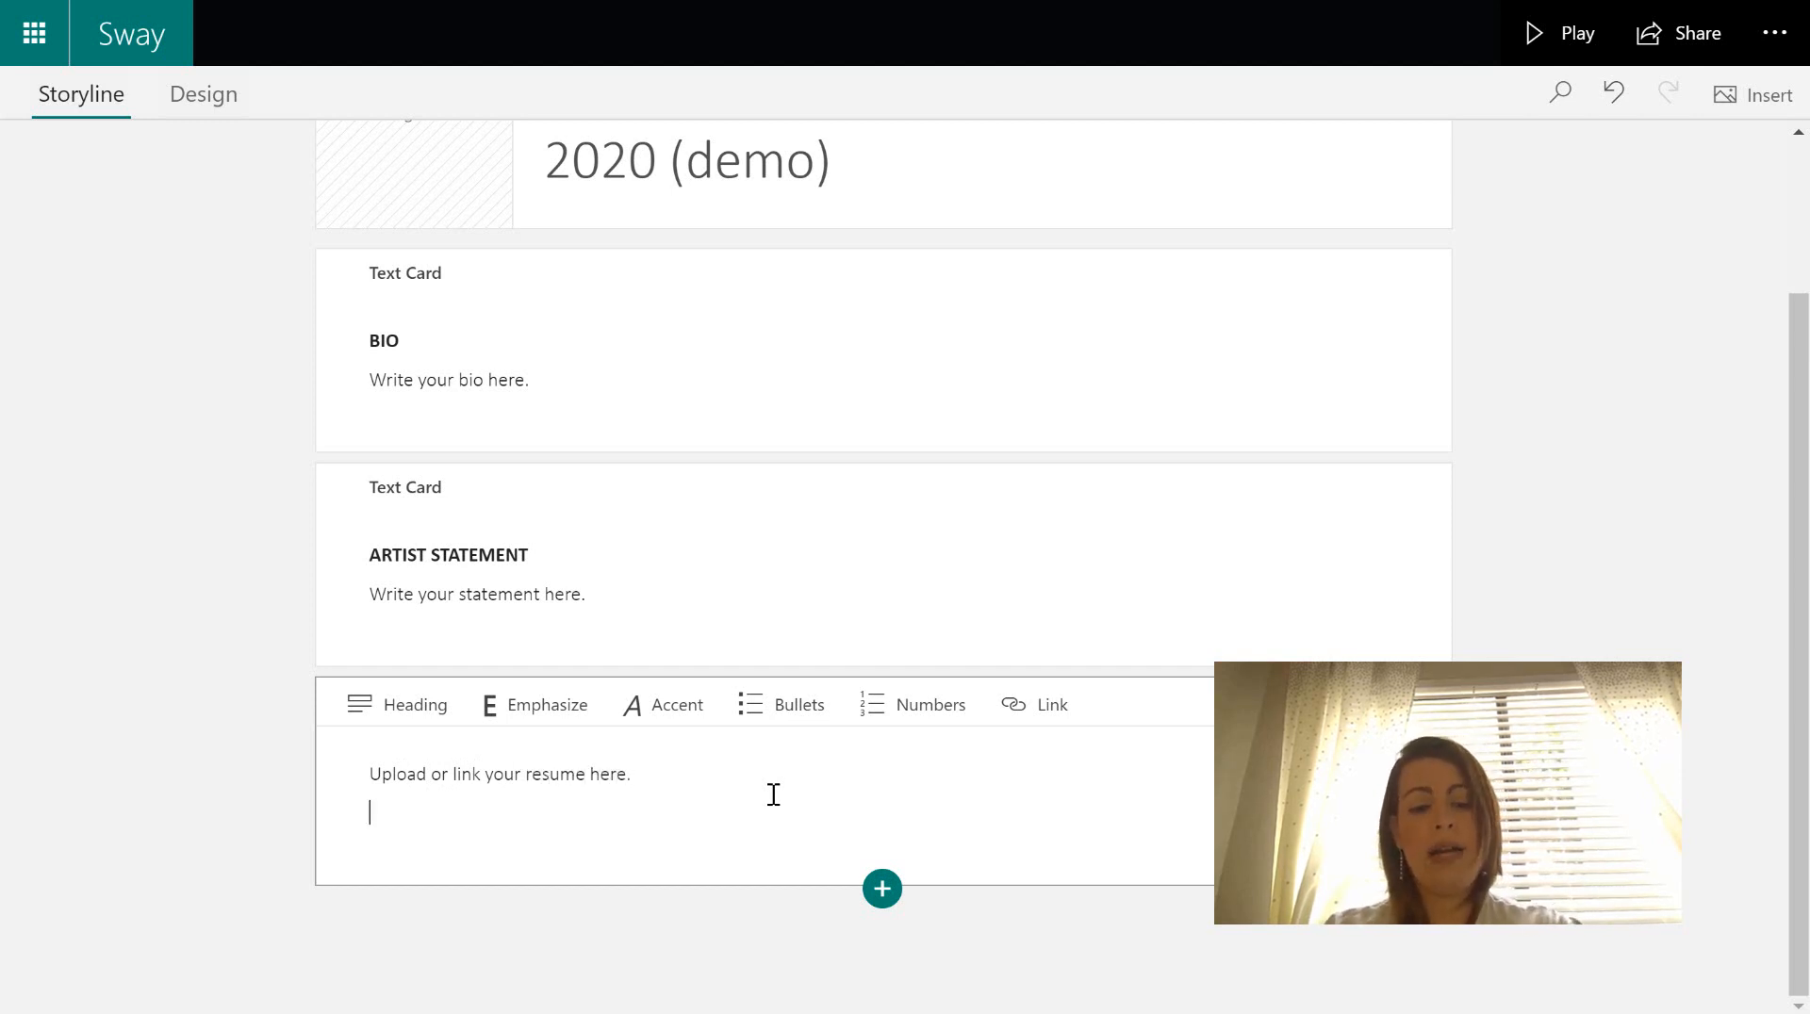
{"action": "type", "text": "Resume"}
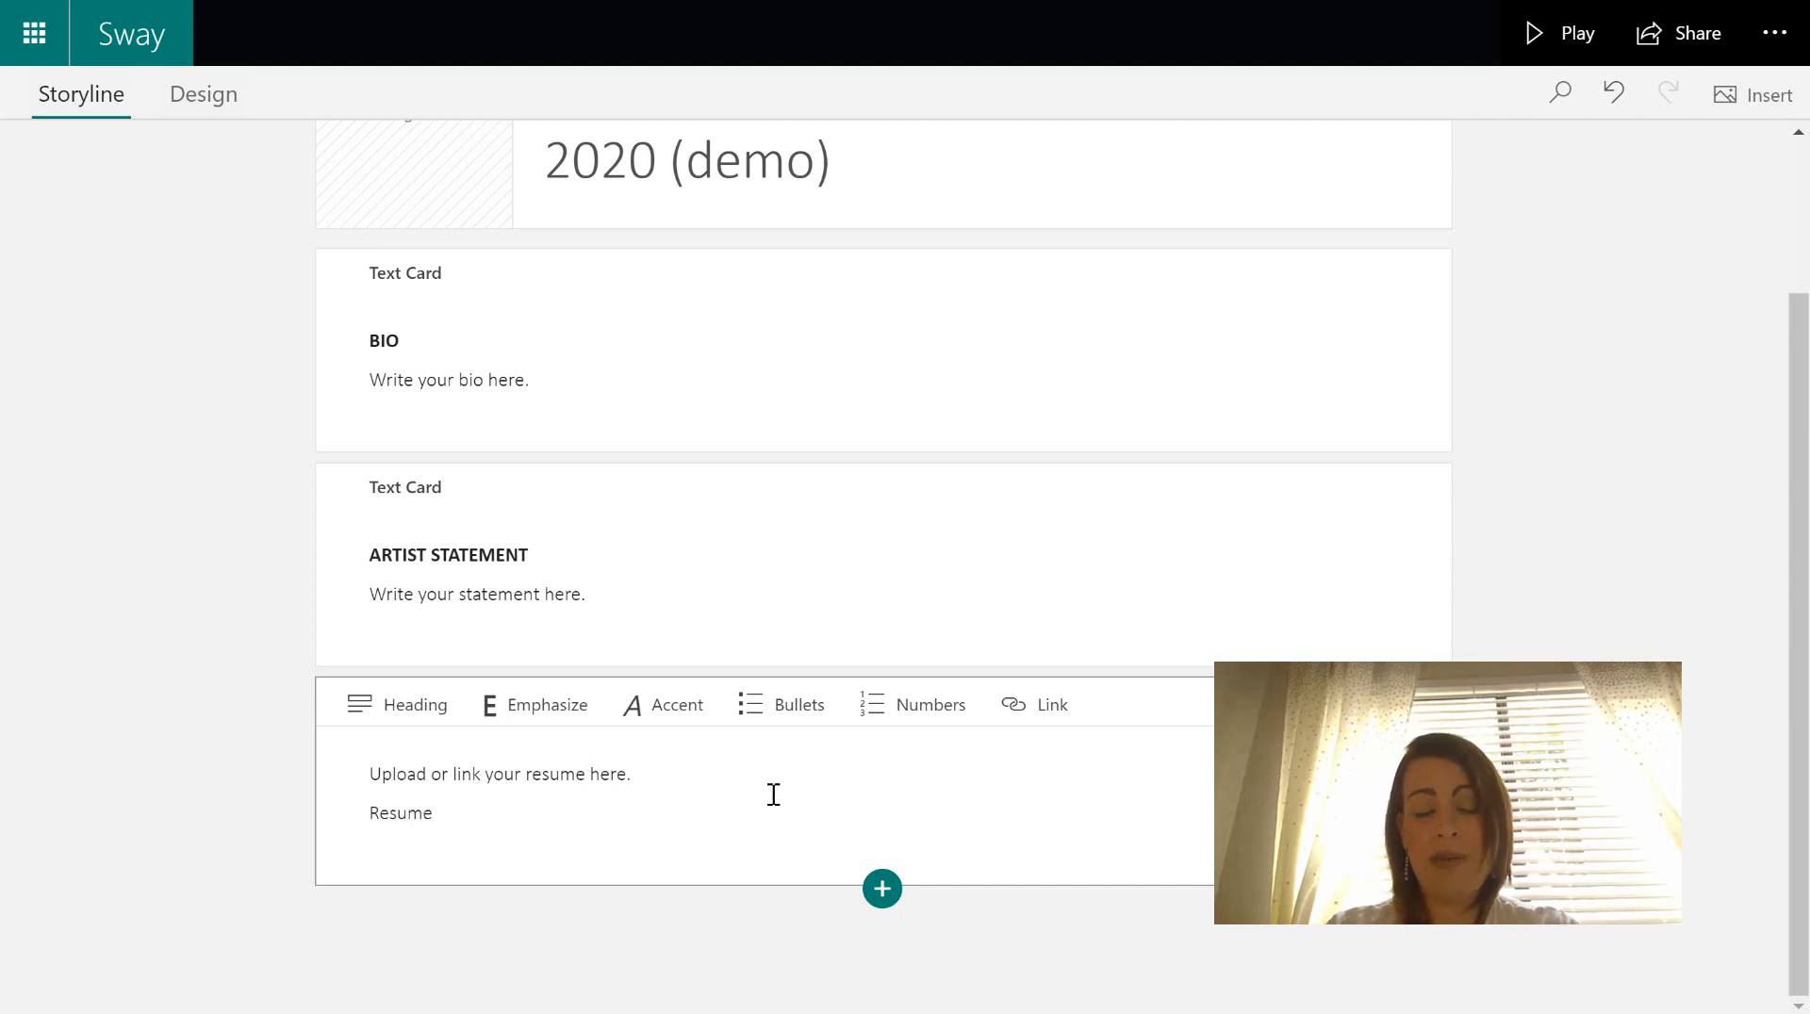
{"action": "double_click", "coordinate": [403, 815]}
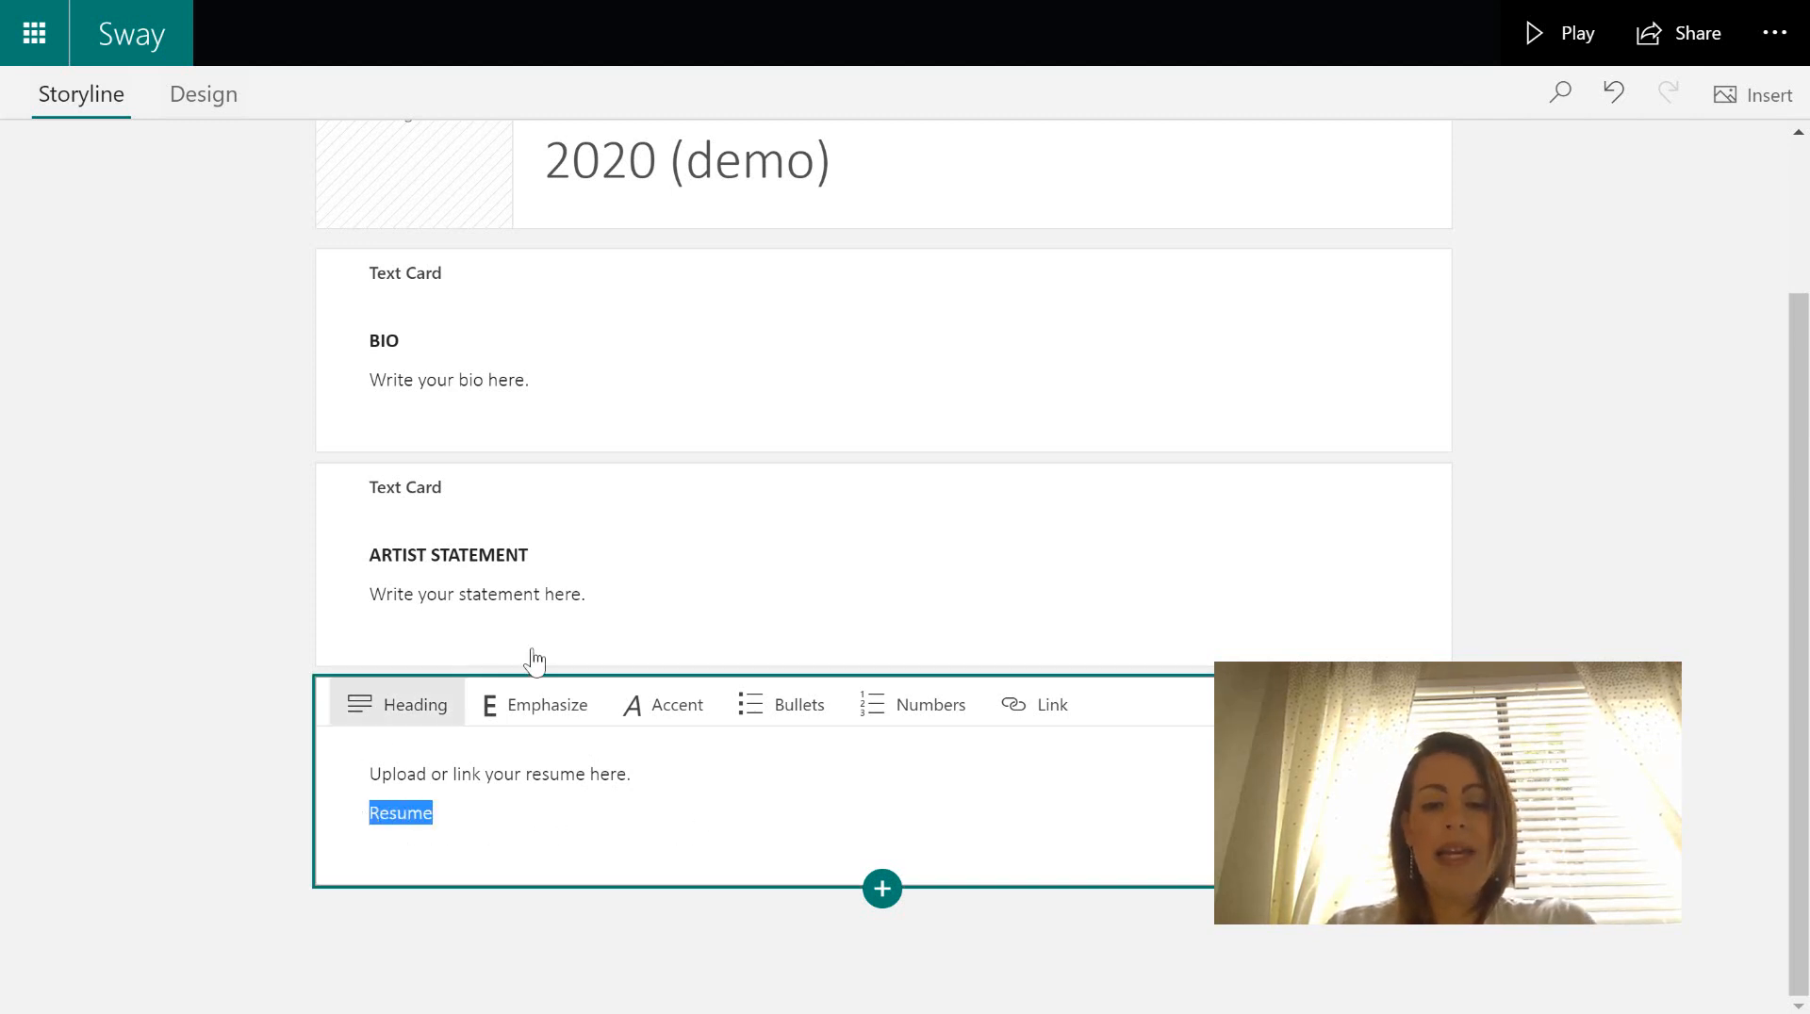
{"action": "left_click", "coordinate": [1039, 716]}
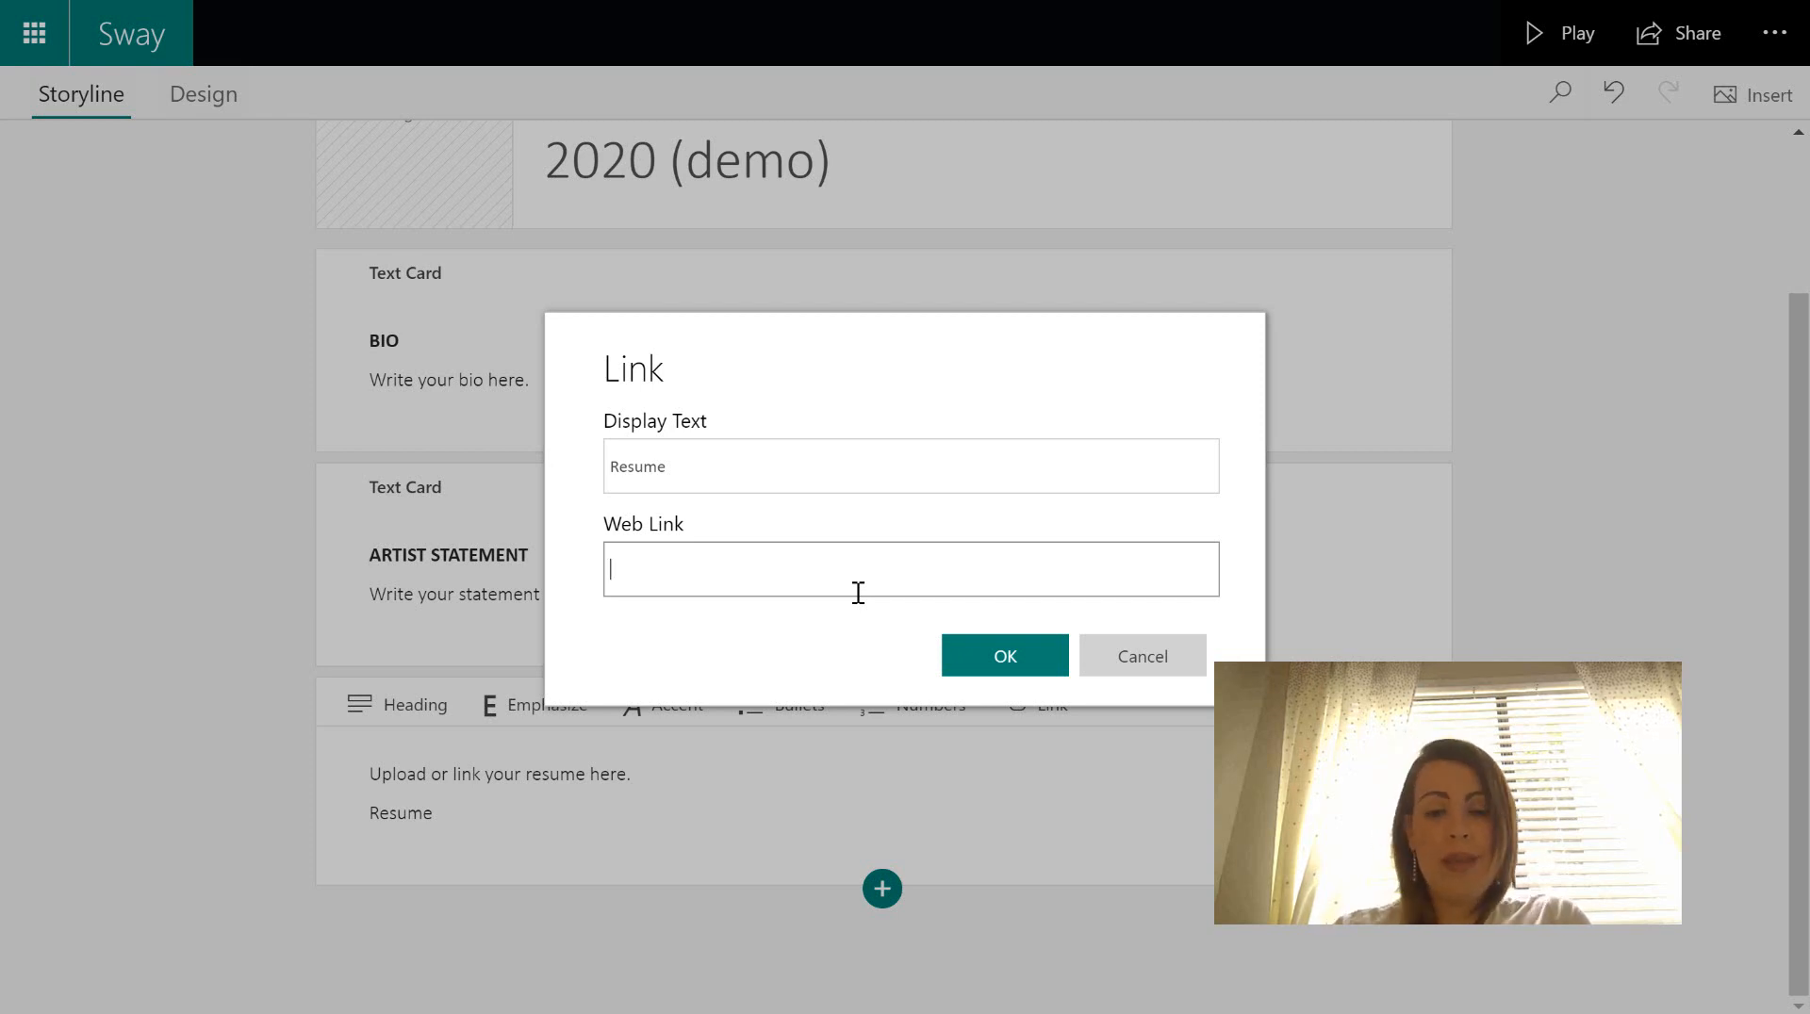
{"action": "left_click", "coordinate": [1135, 669]}
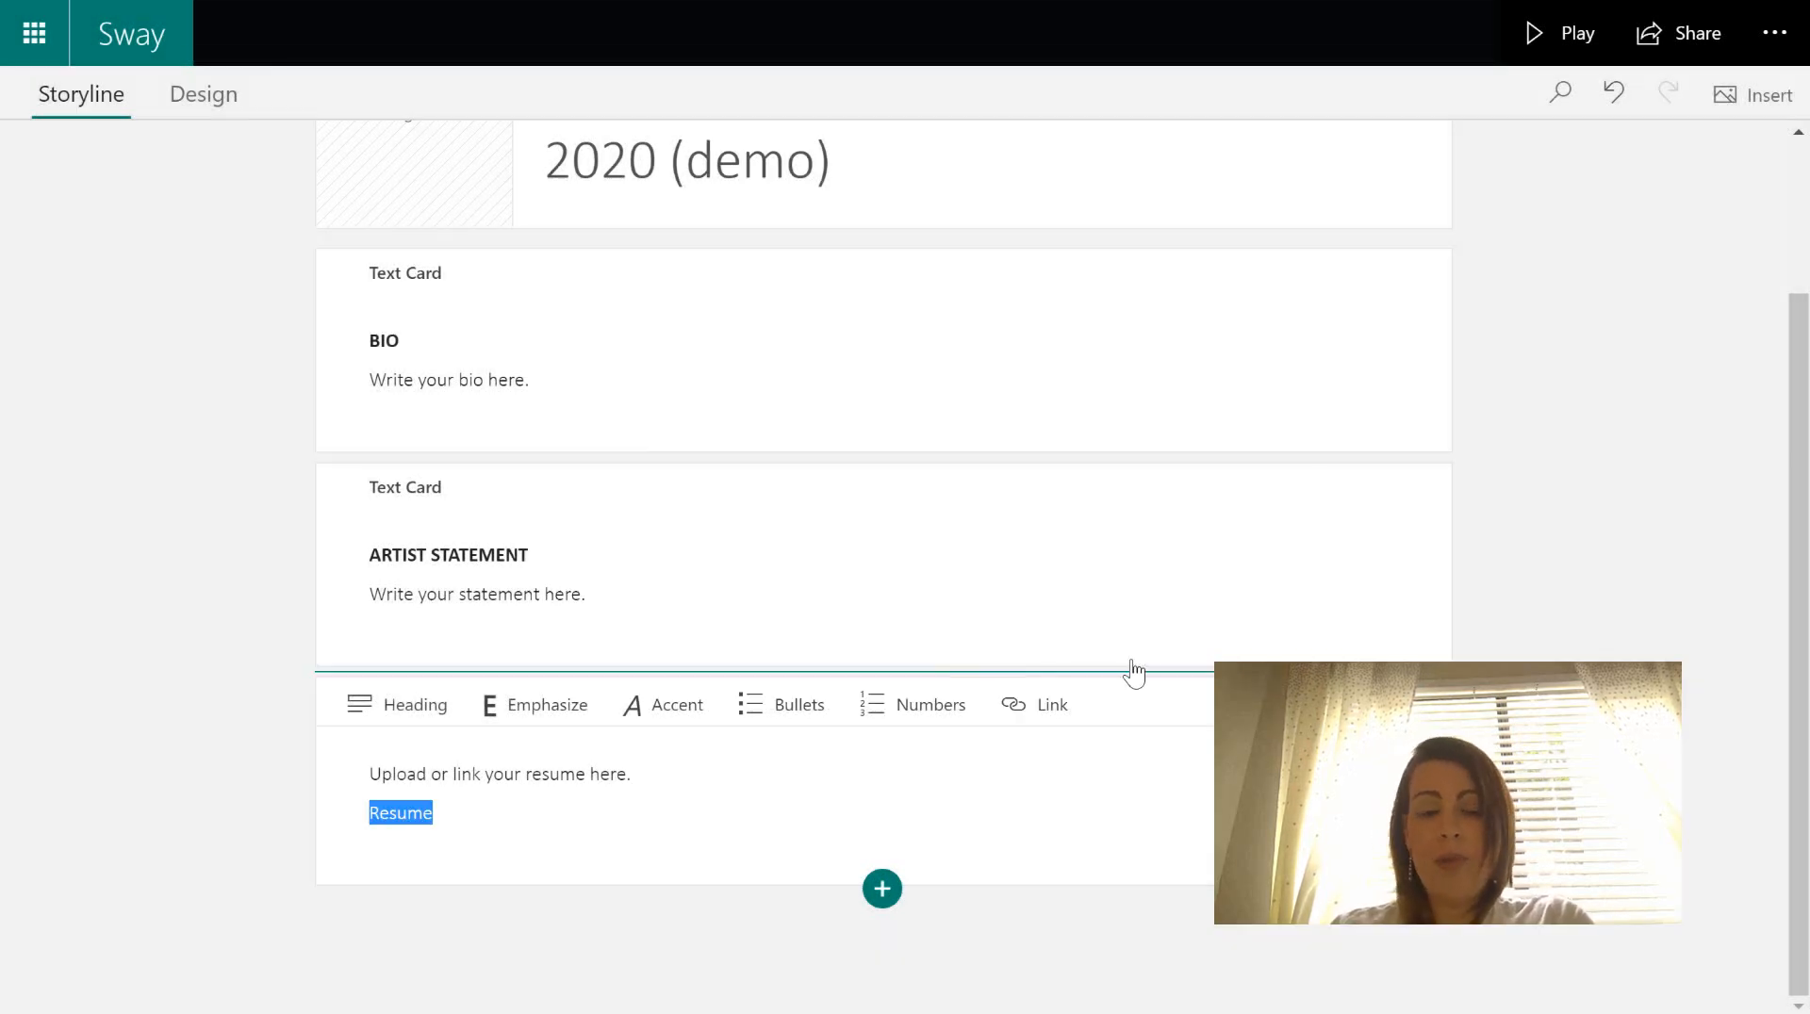
{"action": "left_click", "coordinate": [775, 832]}
{"action": "key", "text": "BackSpace"}
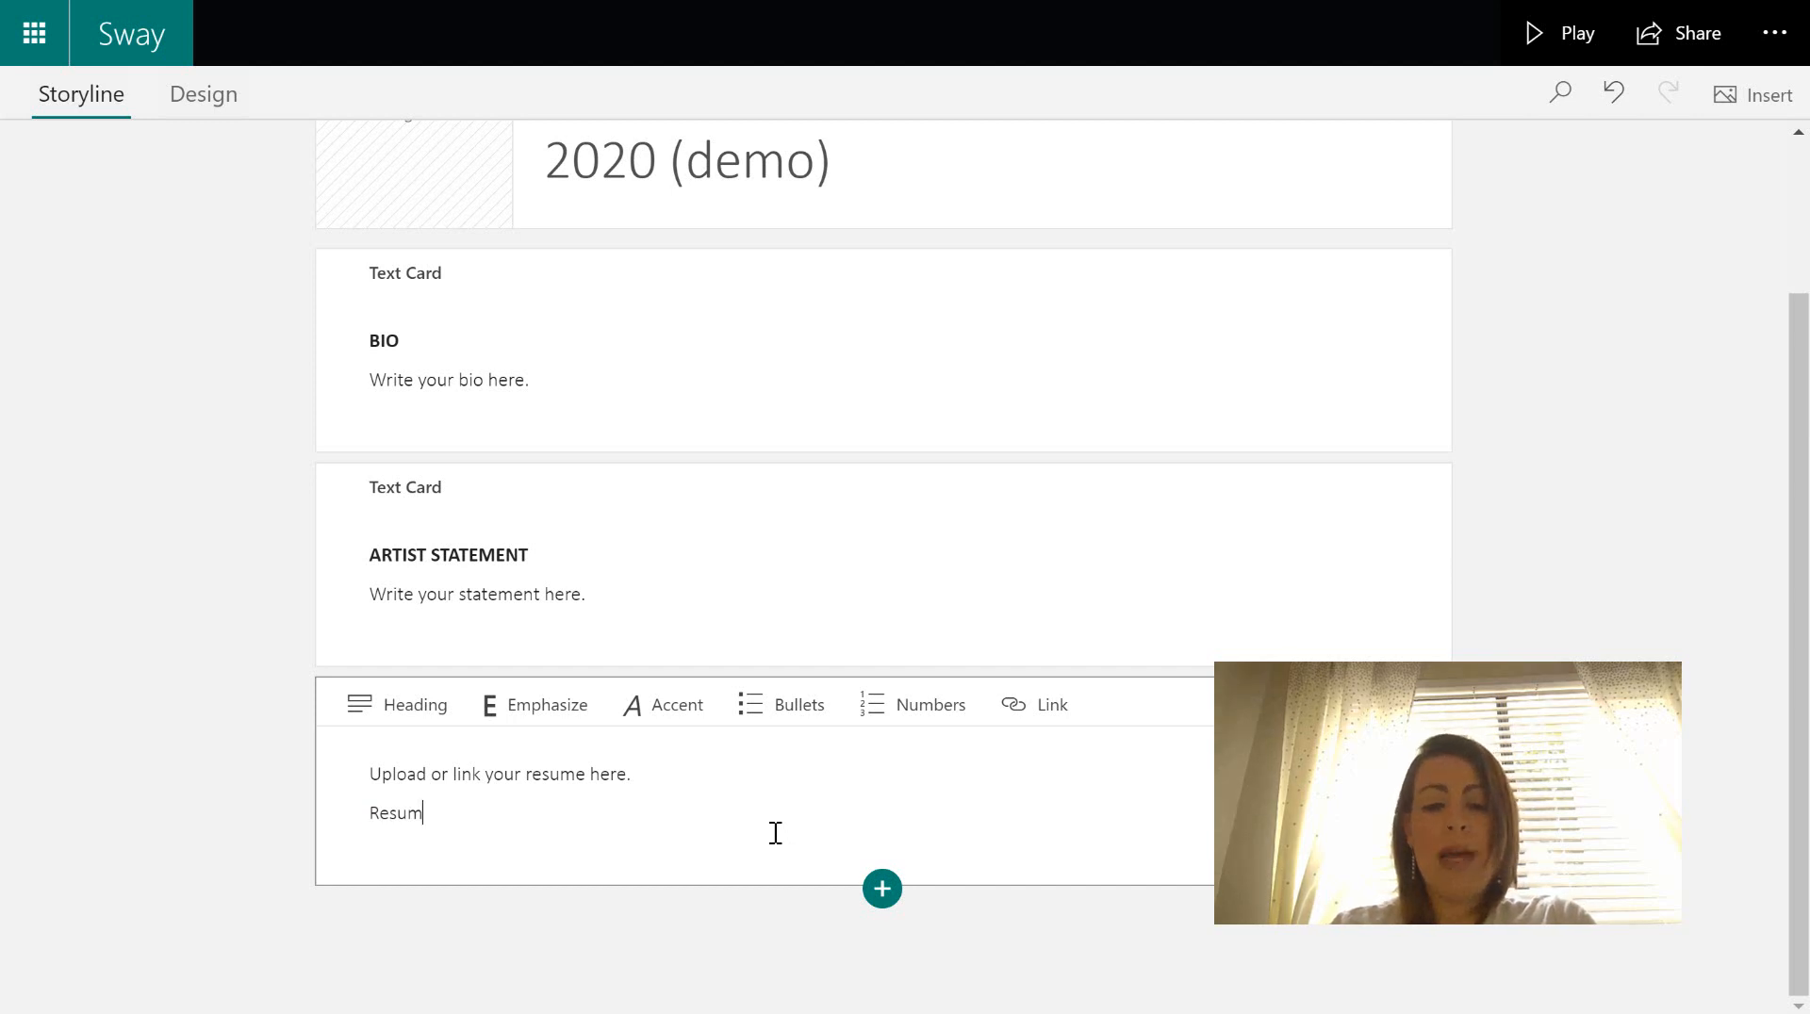
{"action": "key", "text": "BackSpace"}
{"action": "key", "text": "BackSpace"}
{"action": "key", "text": "BackSpace"}
{"action": "key", "text": "BackSpace"}
{"action": "key", "text": "BackSpace"}
{"action": "key", "text": "BackSpace"}
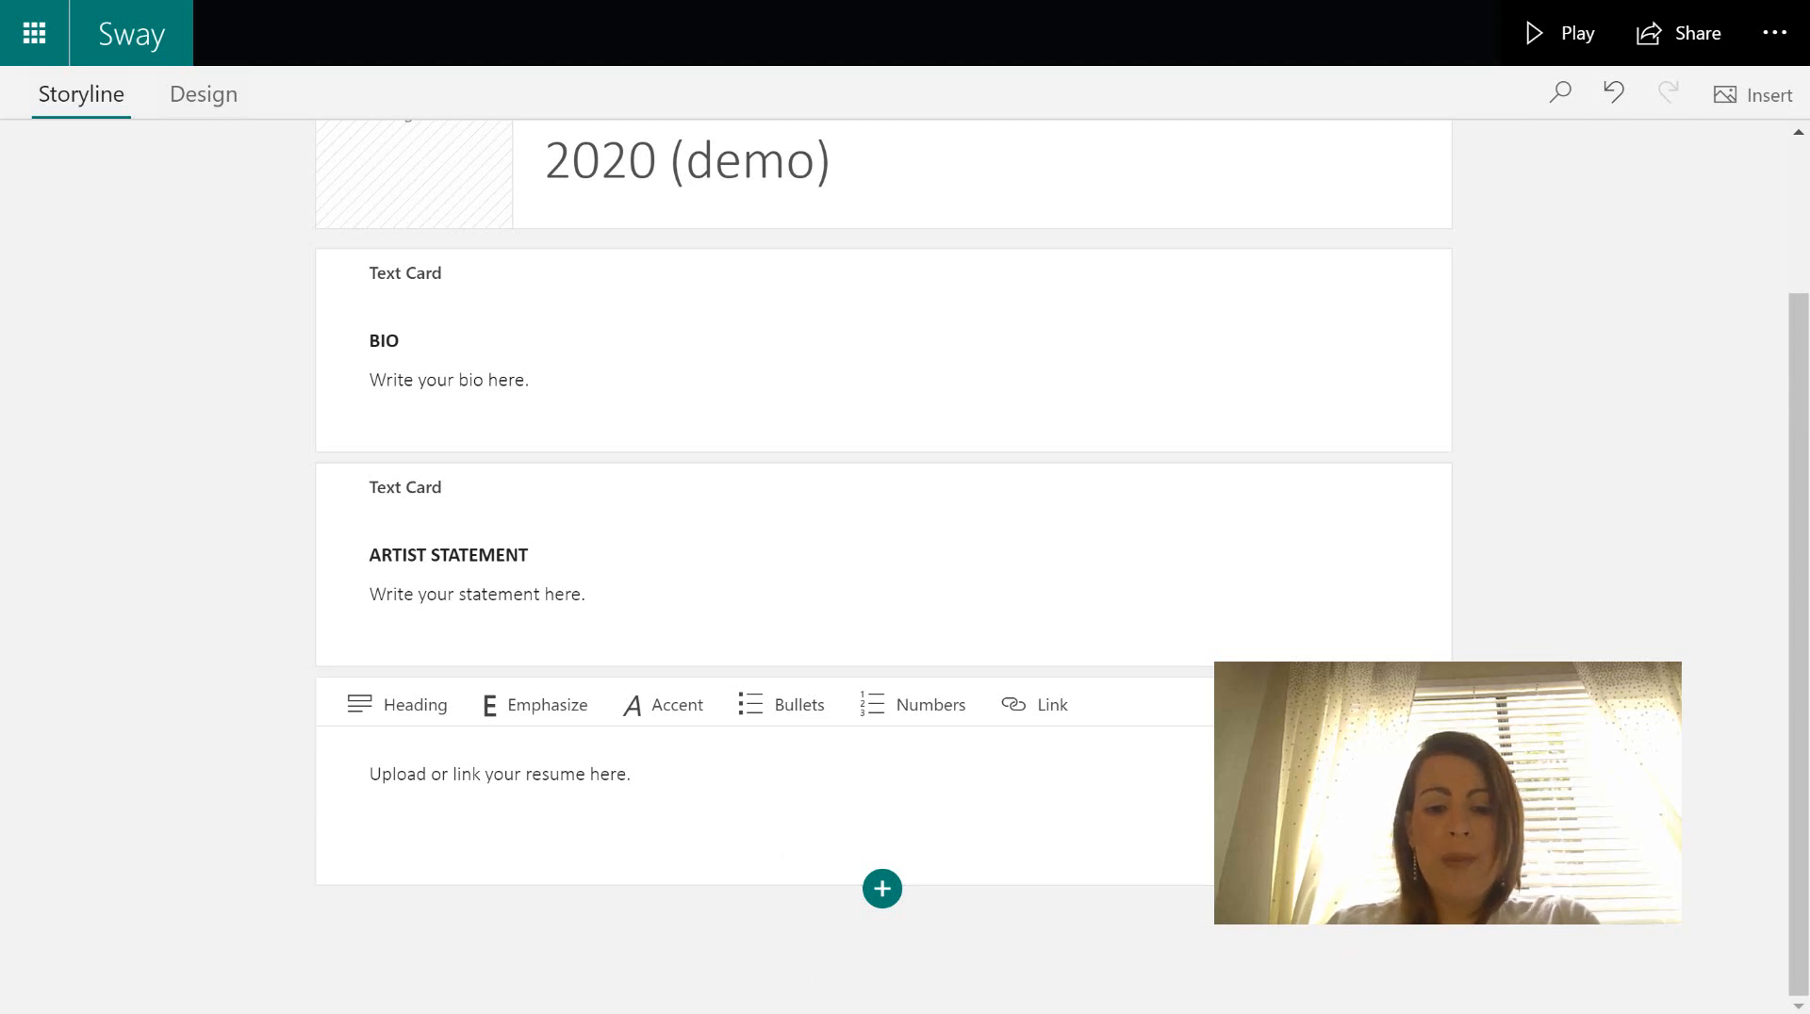
- Add an image card captioned 'Drag your industry certificate here.' below the resume card
{"action": "left_click", "coordinate": [882, 889]}
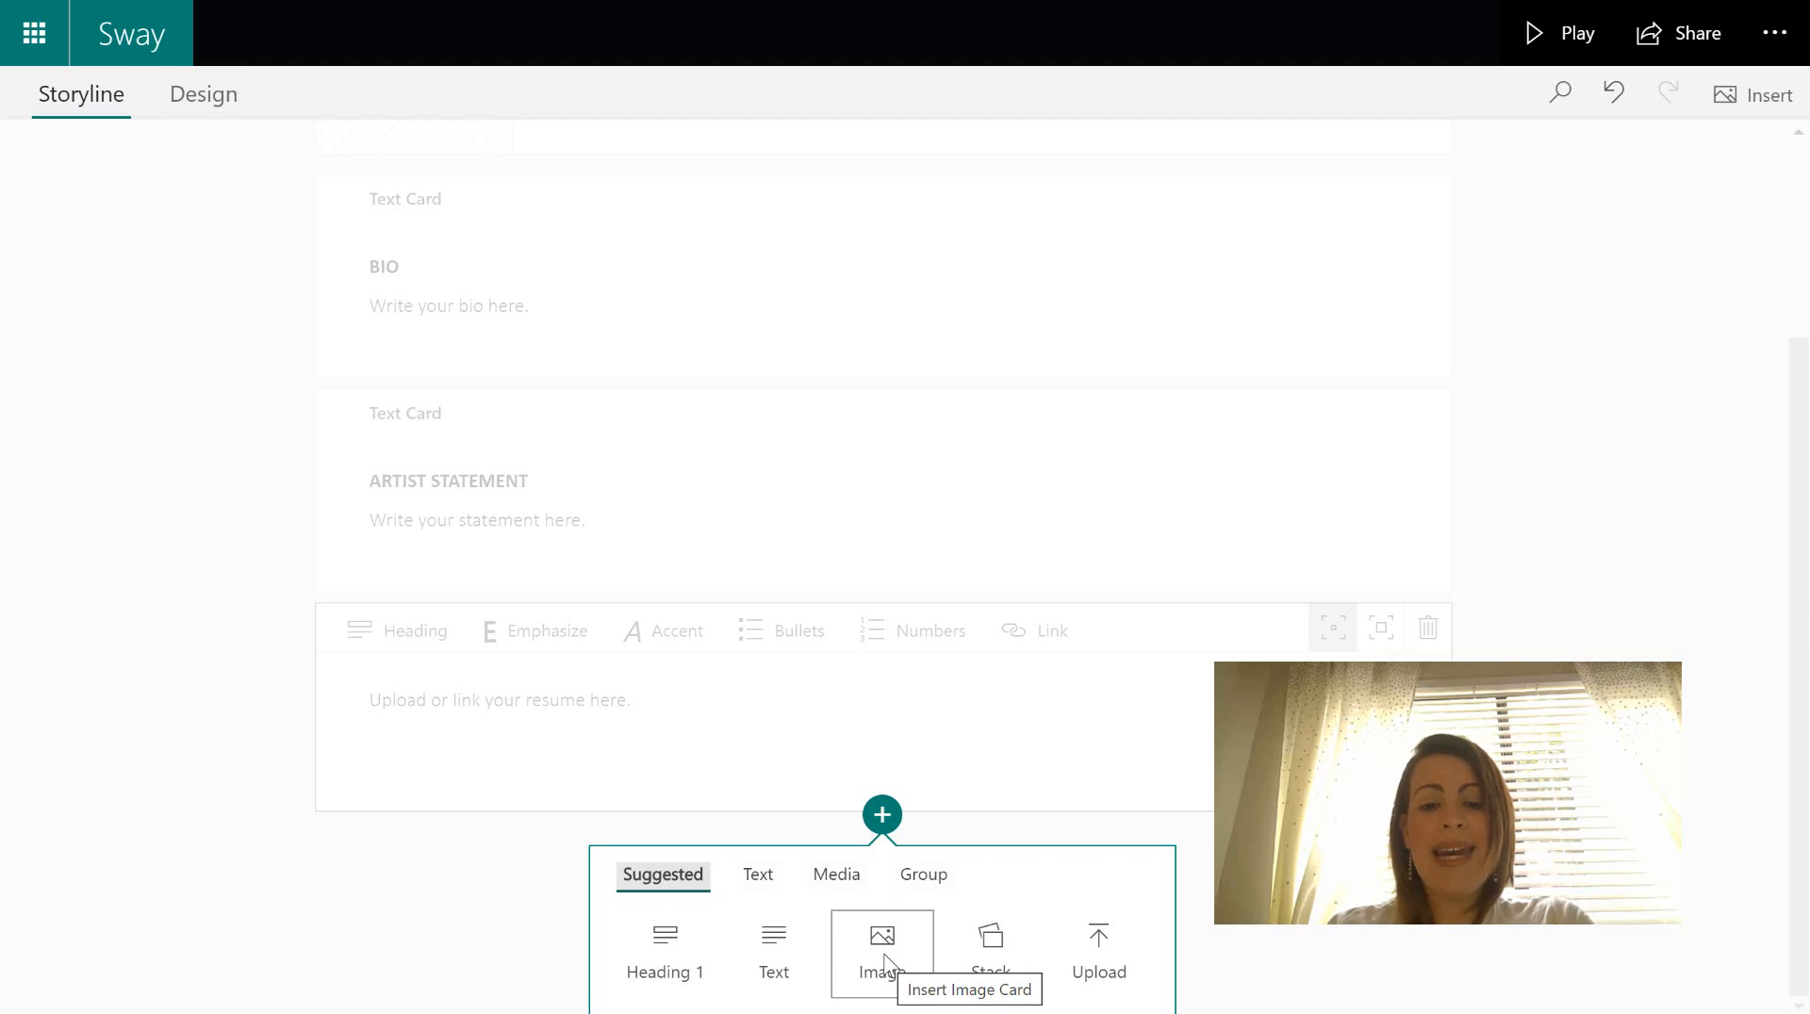
{"action": "left_click", "coordinate": [882, 954]}
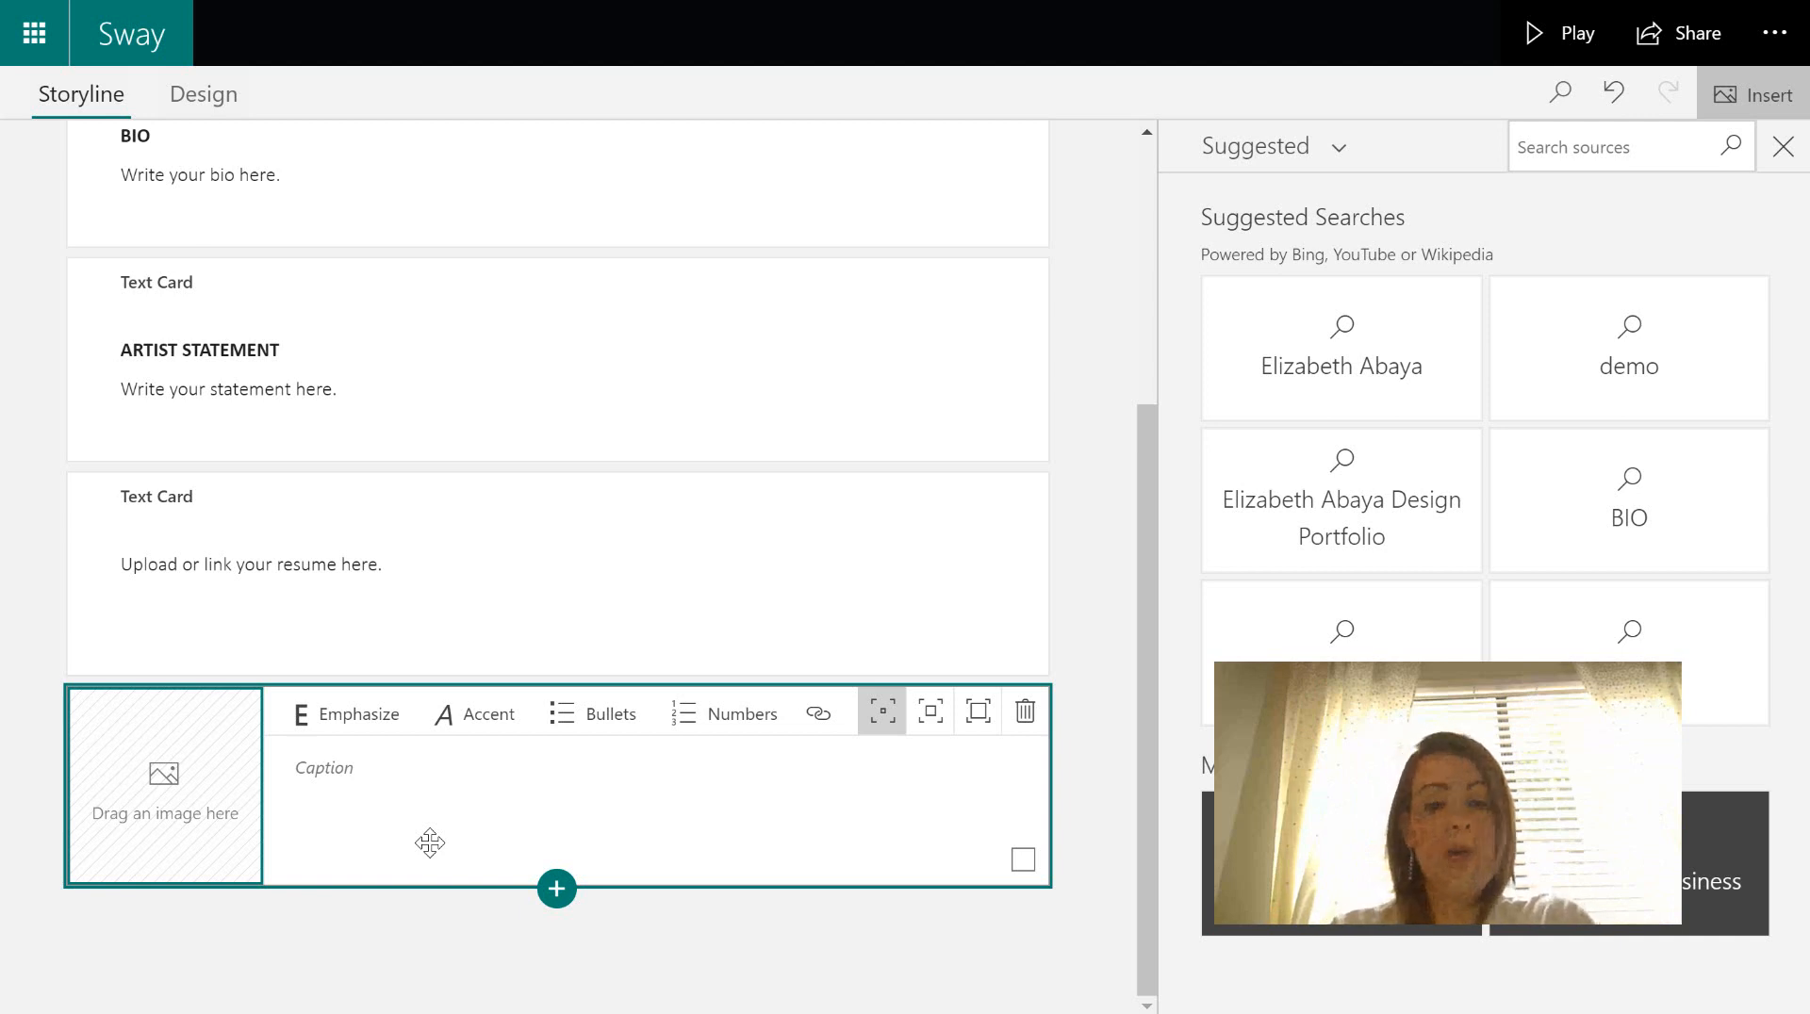
{"action": "left_click", "coordinate": [149, 800]}
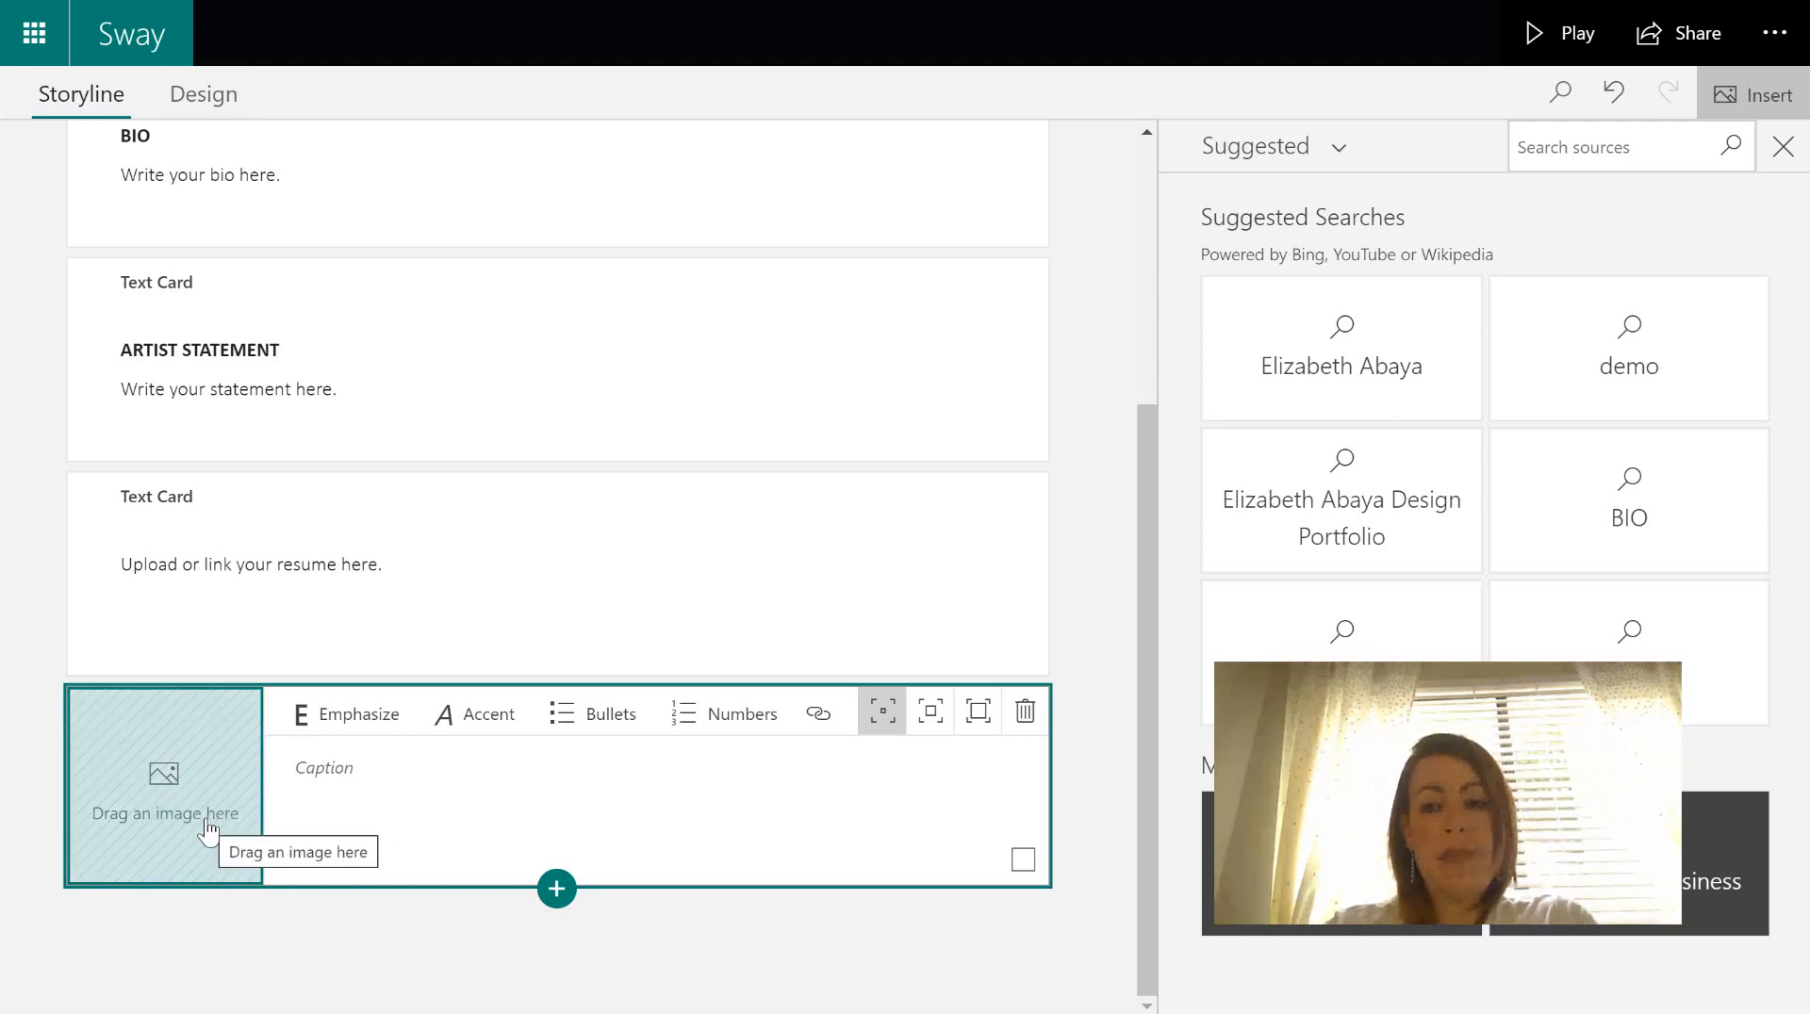
{"action": "left_click", "coordinate": [352, 771]}
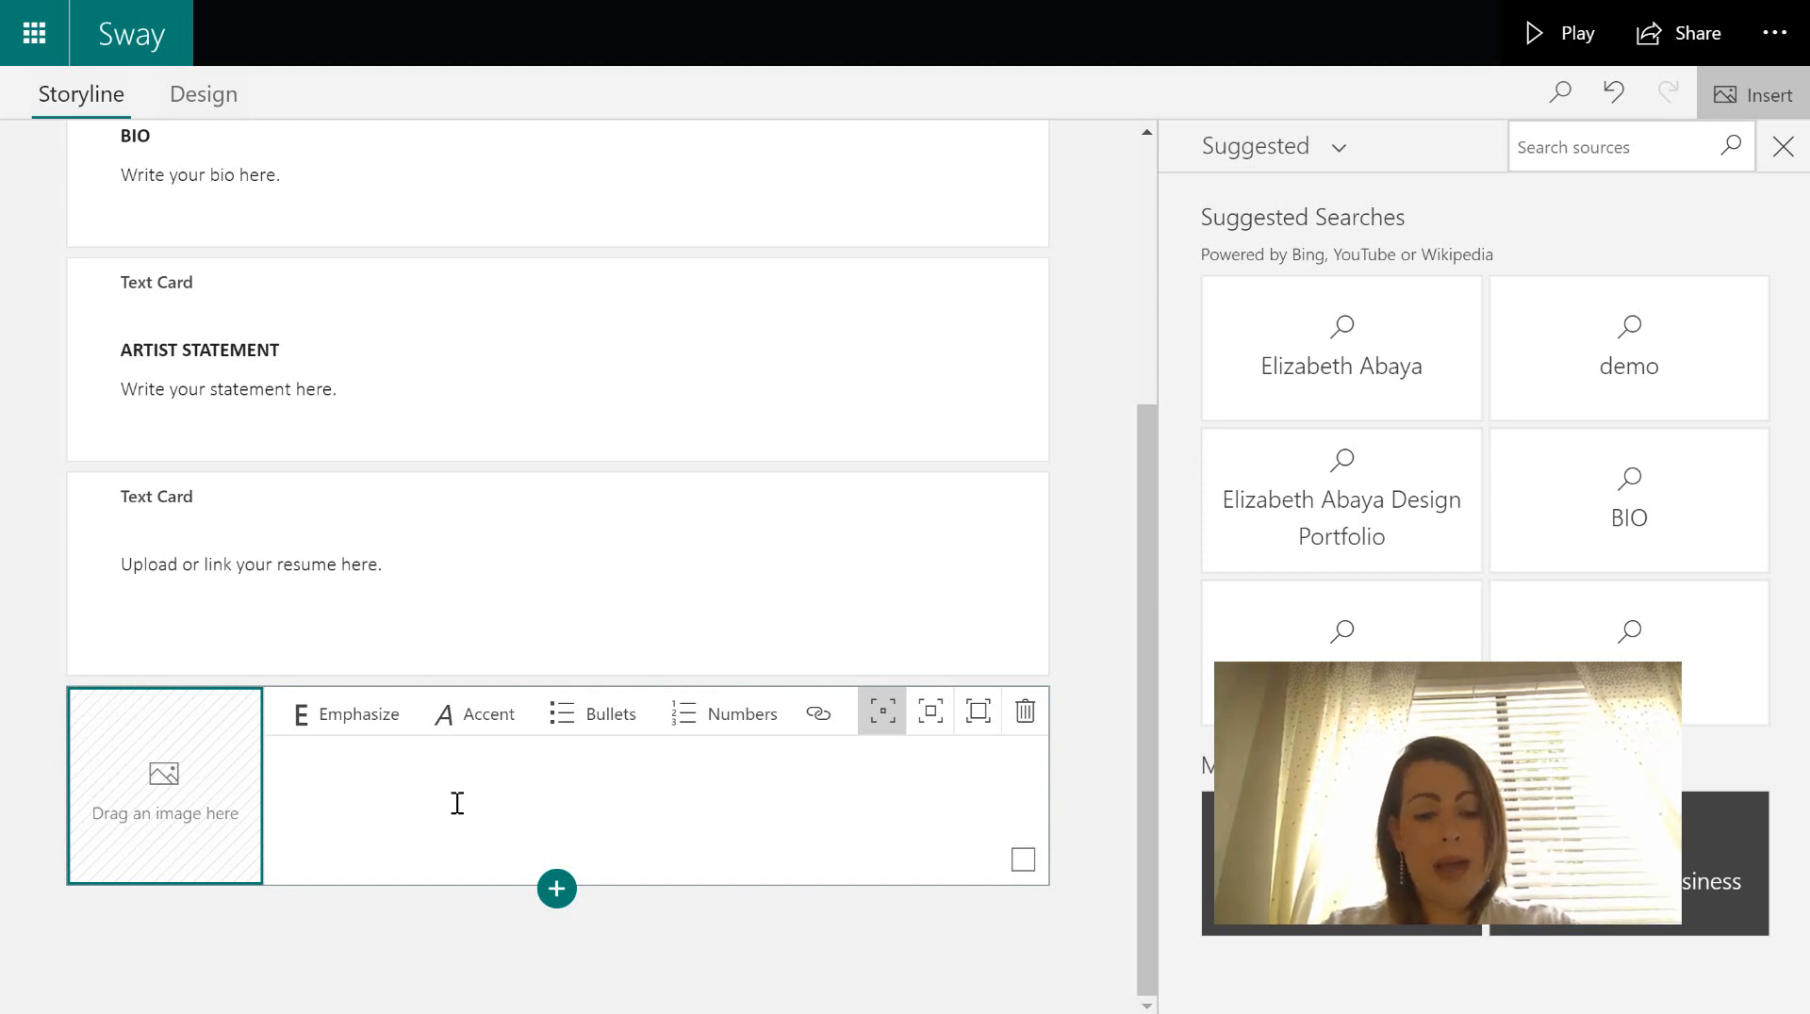
{"action": "type", "text": "Dra"}
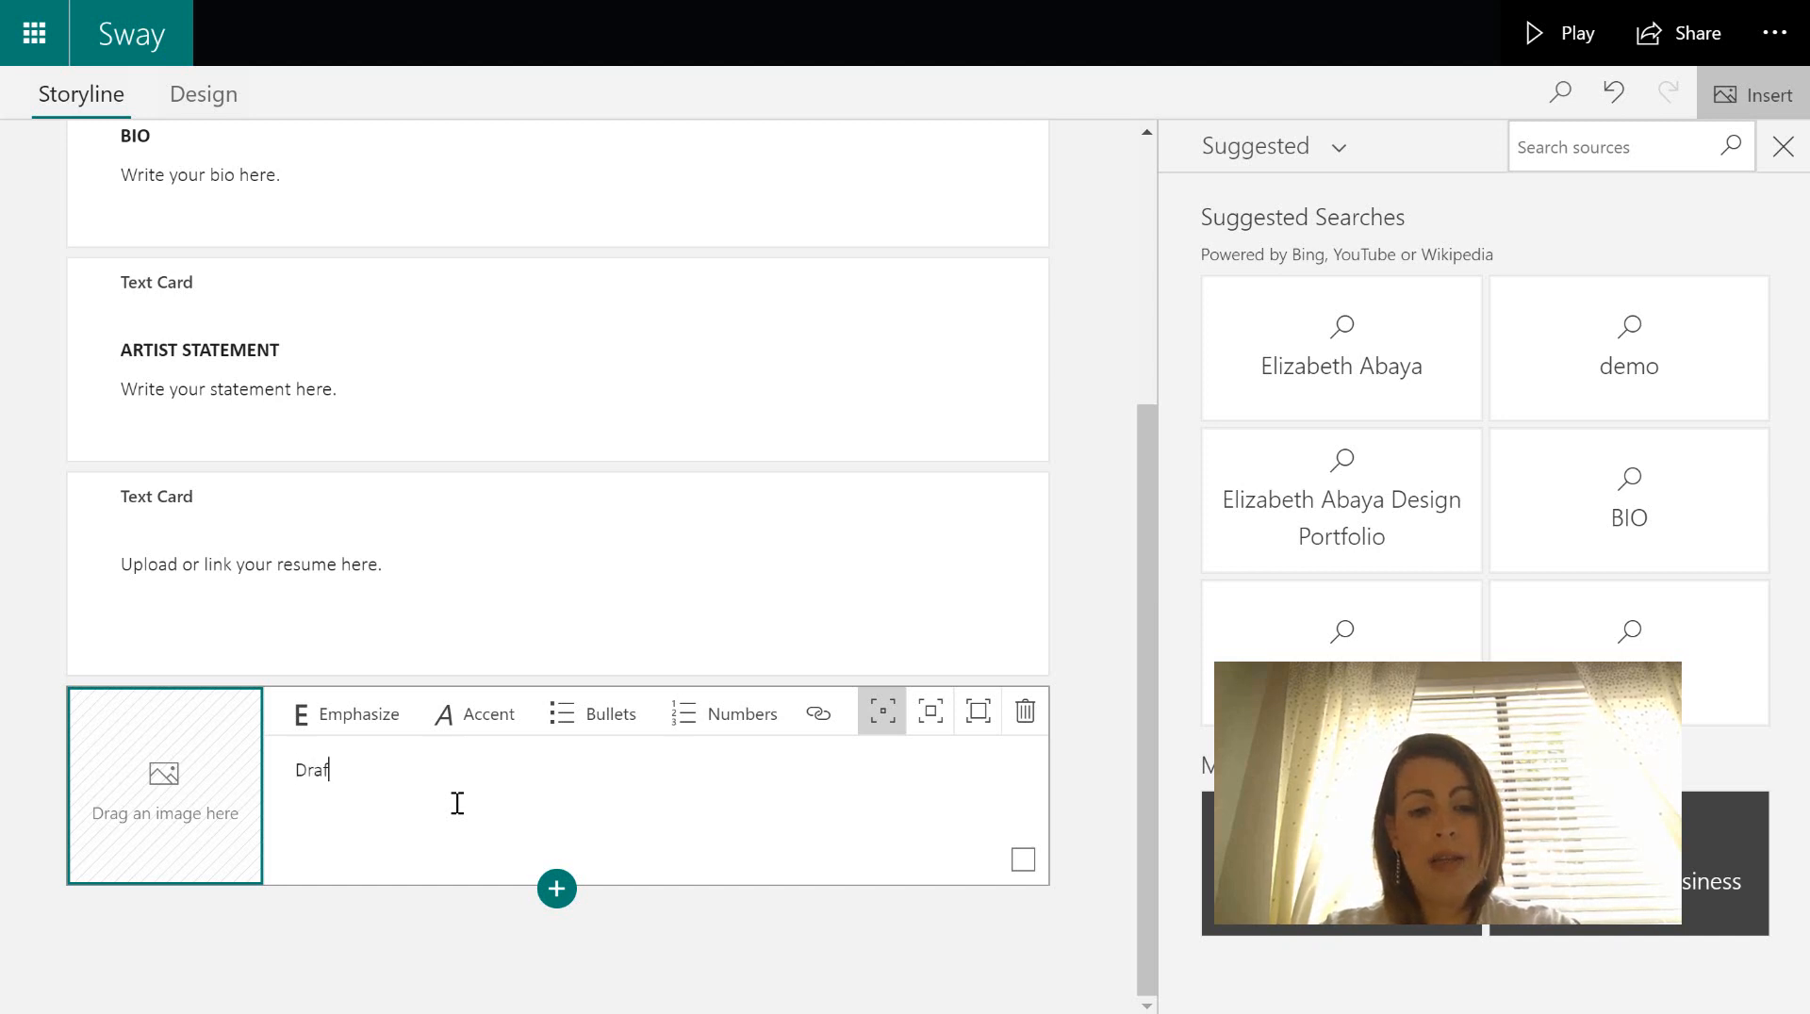
{"action": "type", "text": "g your in"}
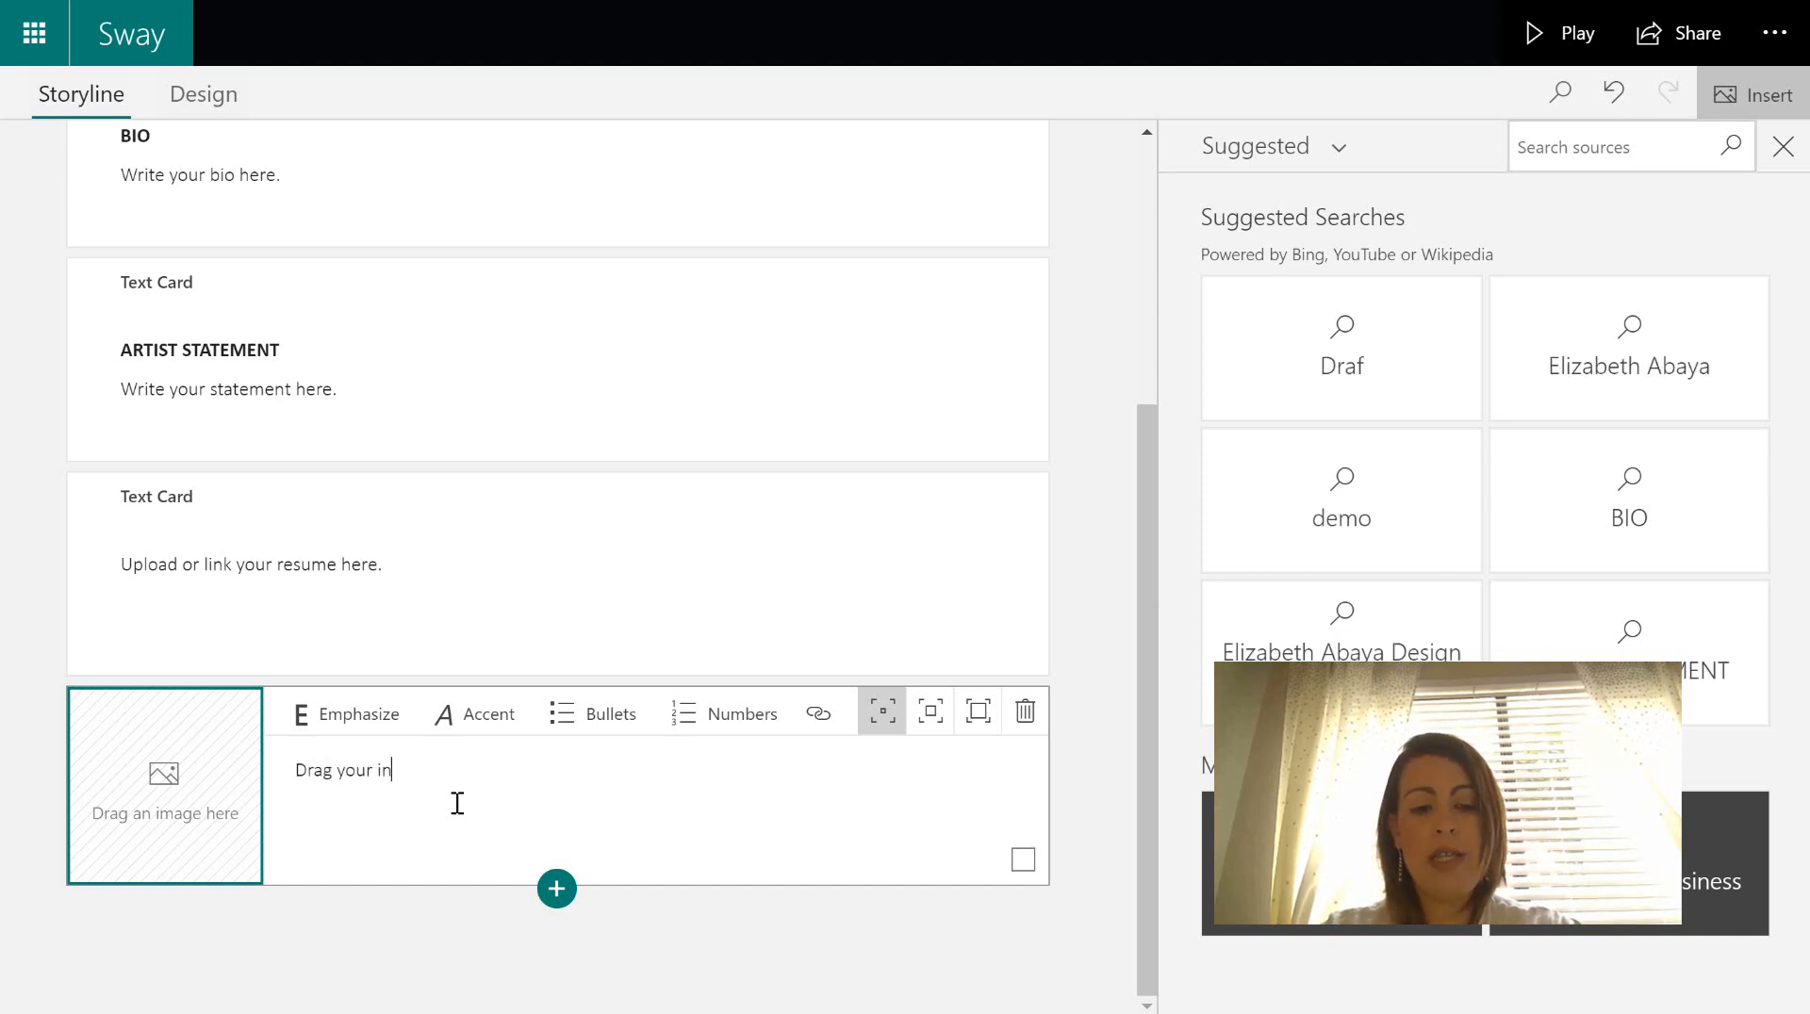
{"action": "type", "text": "dustry ce"}
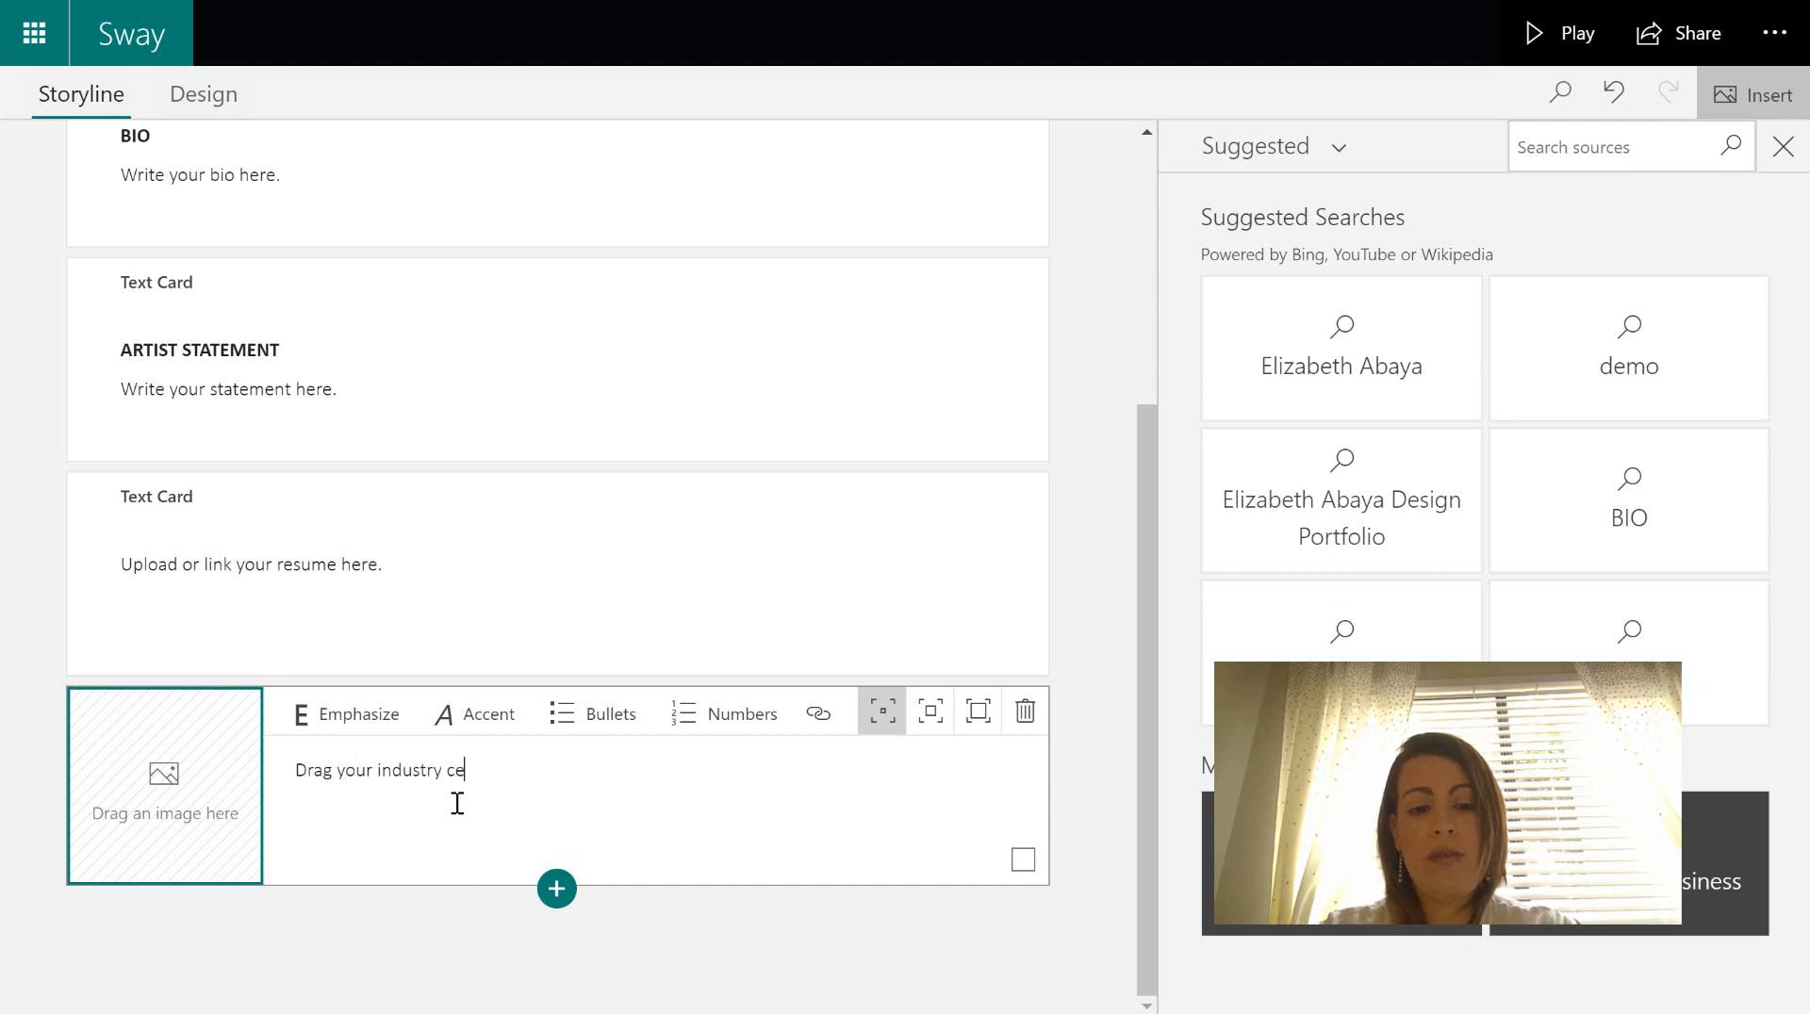
{"action": "type", "text": "rtificate here."}
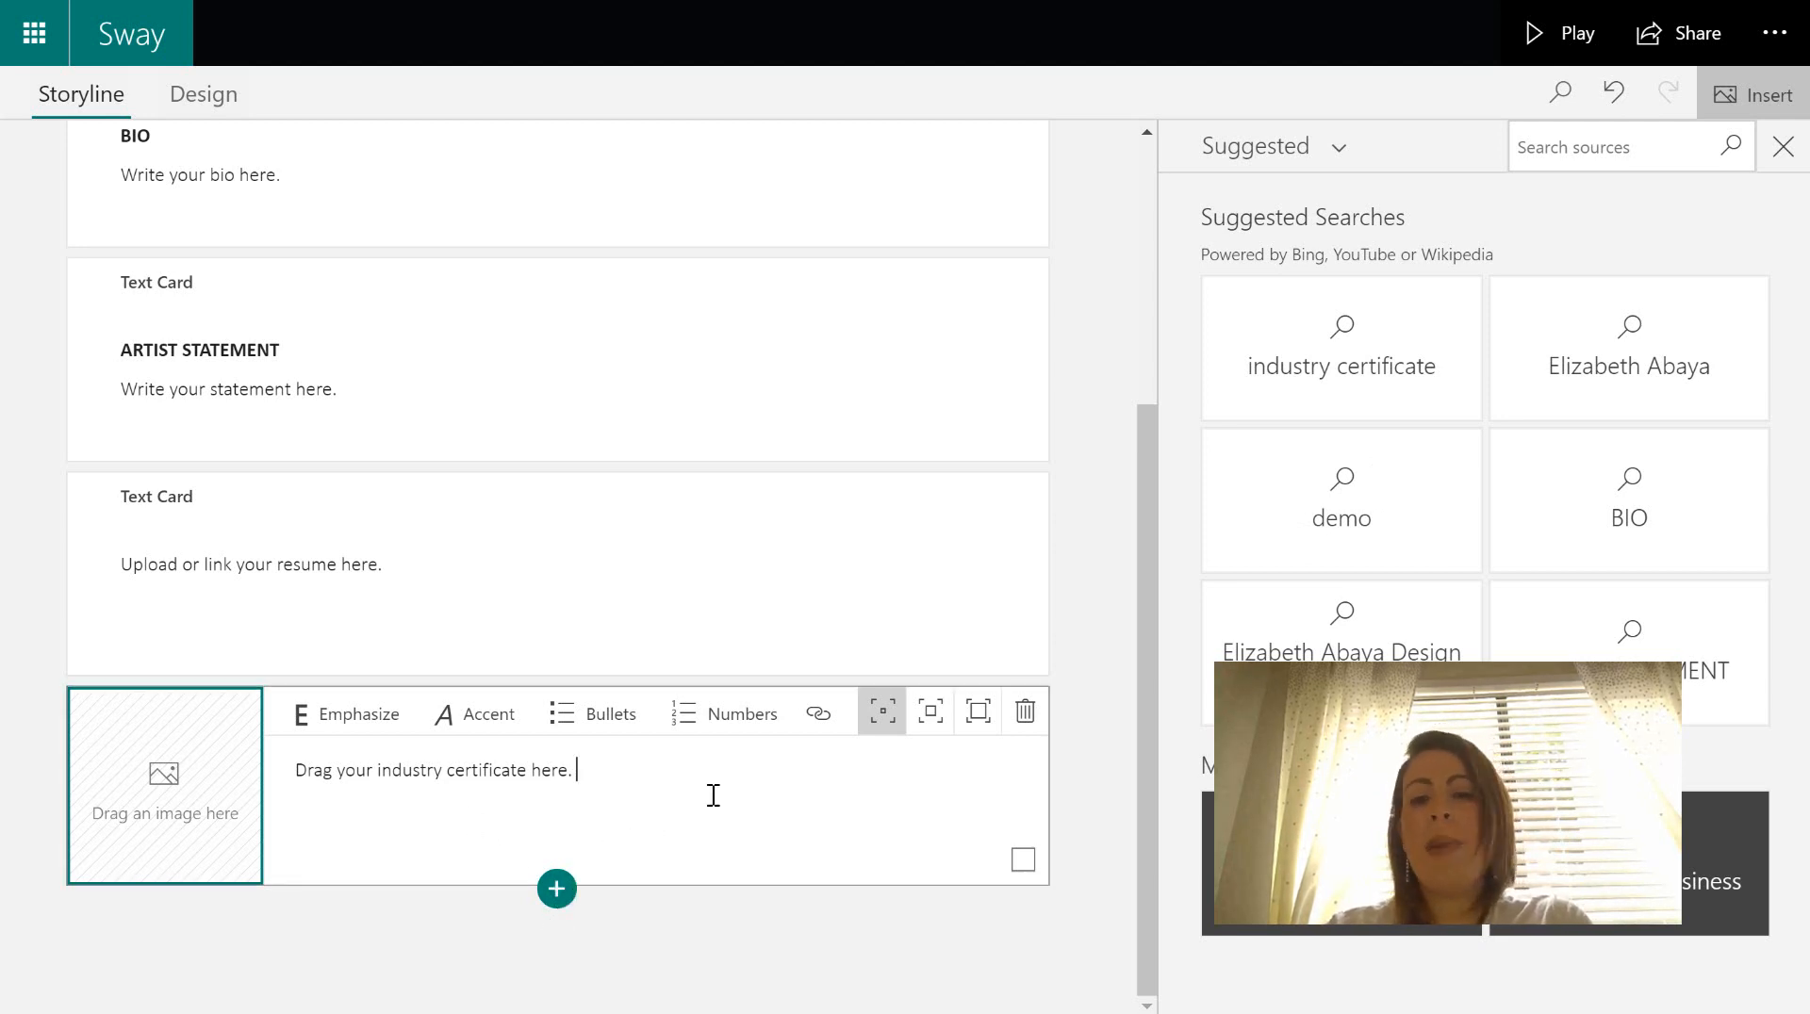
{"action": "left_click", "coordinate": [556, 891]}
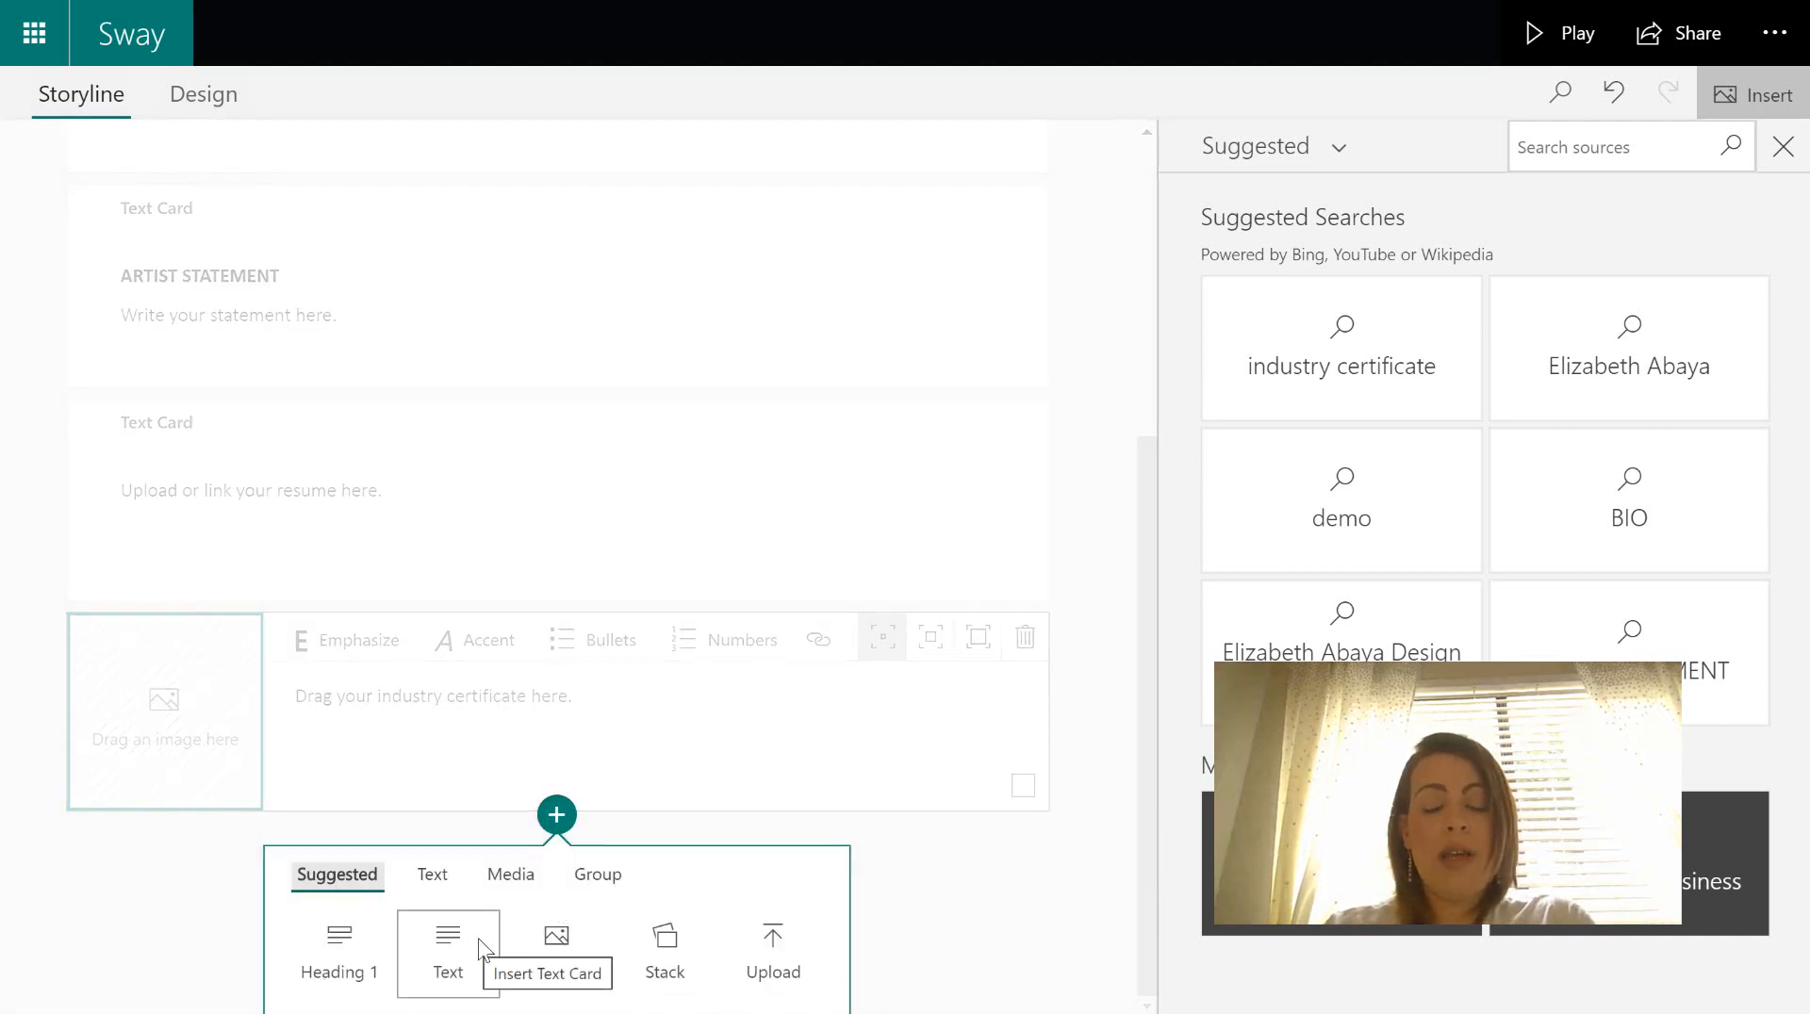
- Add another image card captioned 'Title of the artwork', 'Month, year', 'Photoshop CC' and 'Statement'
{"action": "left_click", "coordinate": [562, 941]}
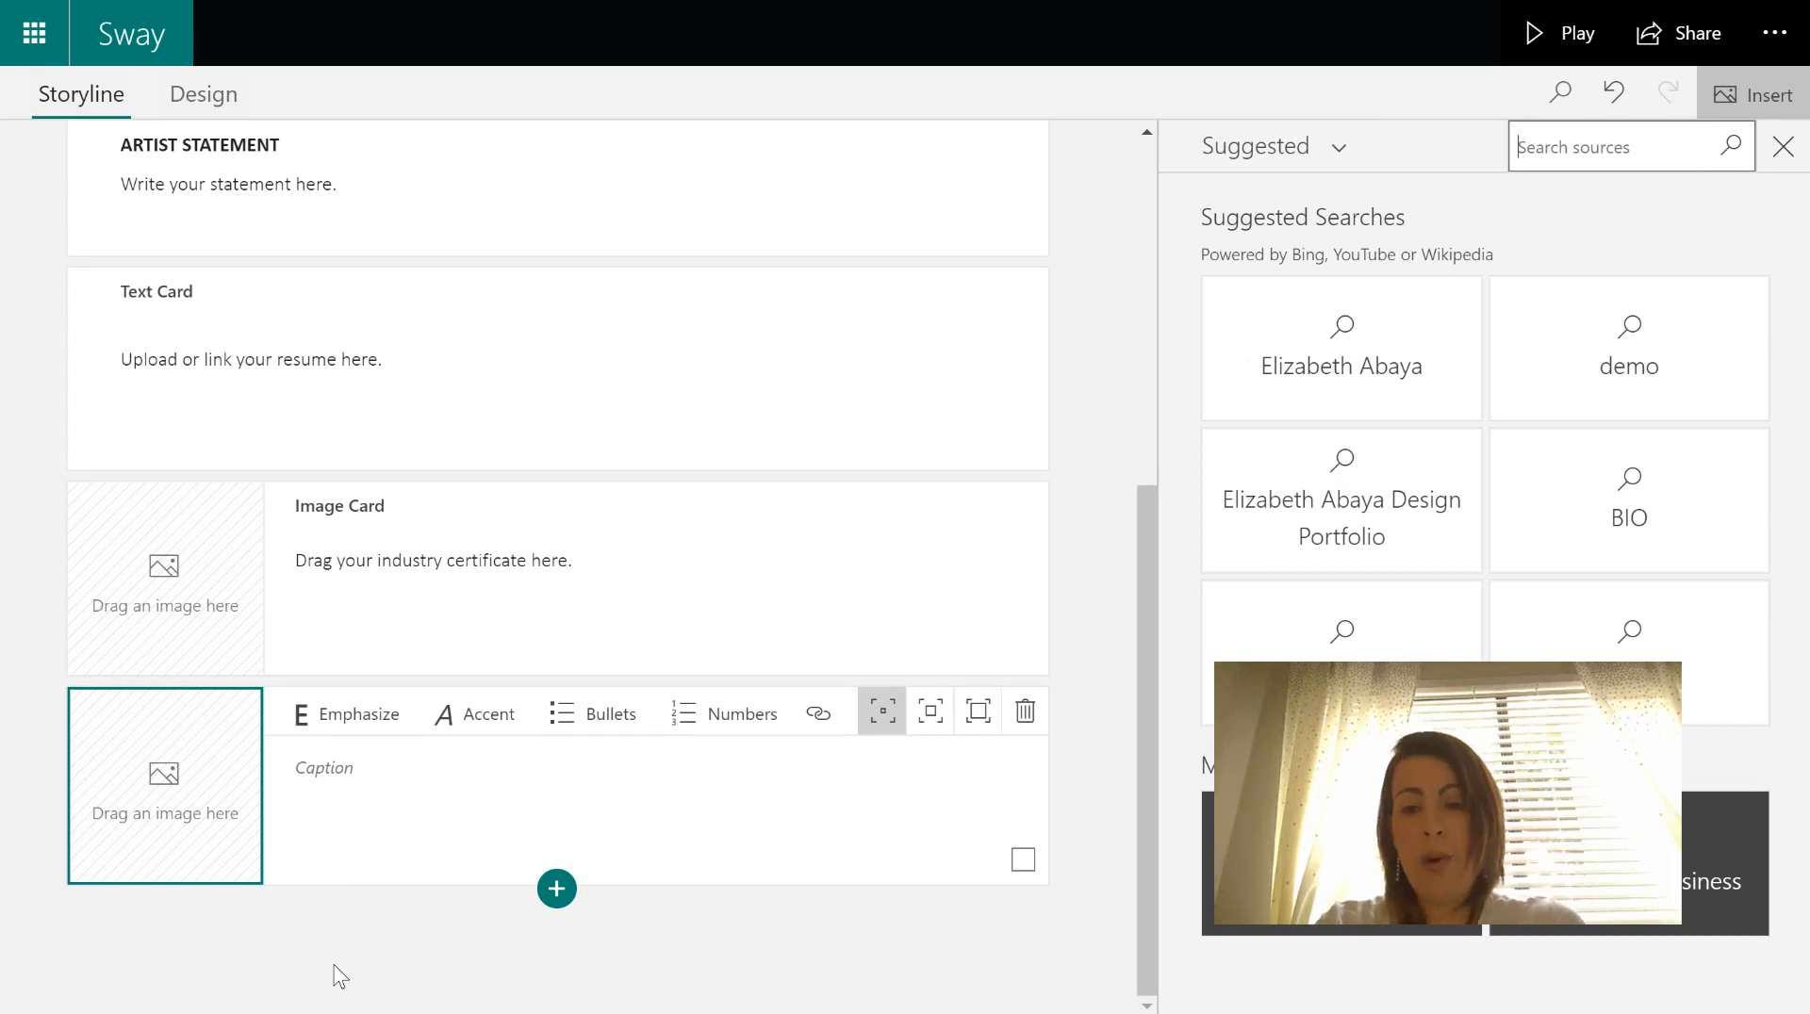
{"action": "left_click", "coordinate": [566, 823]}
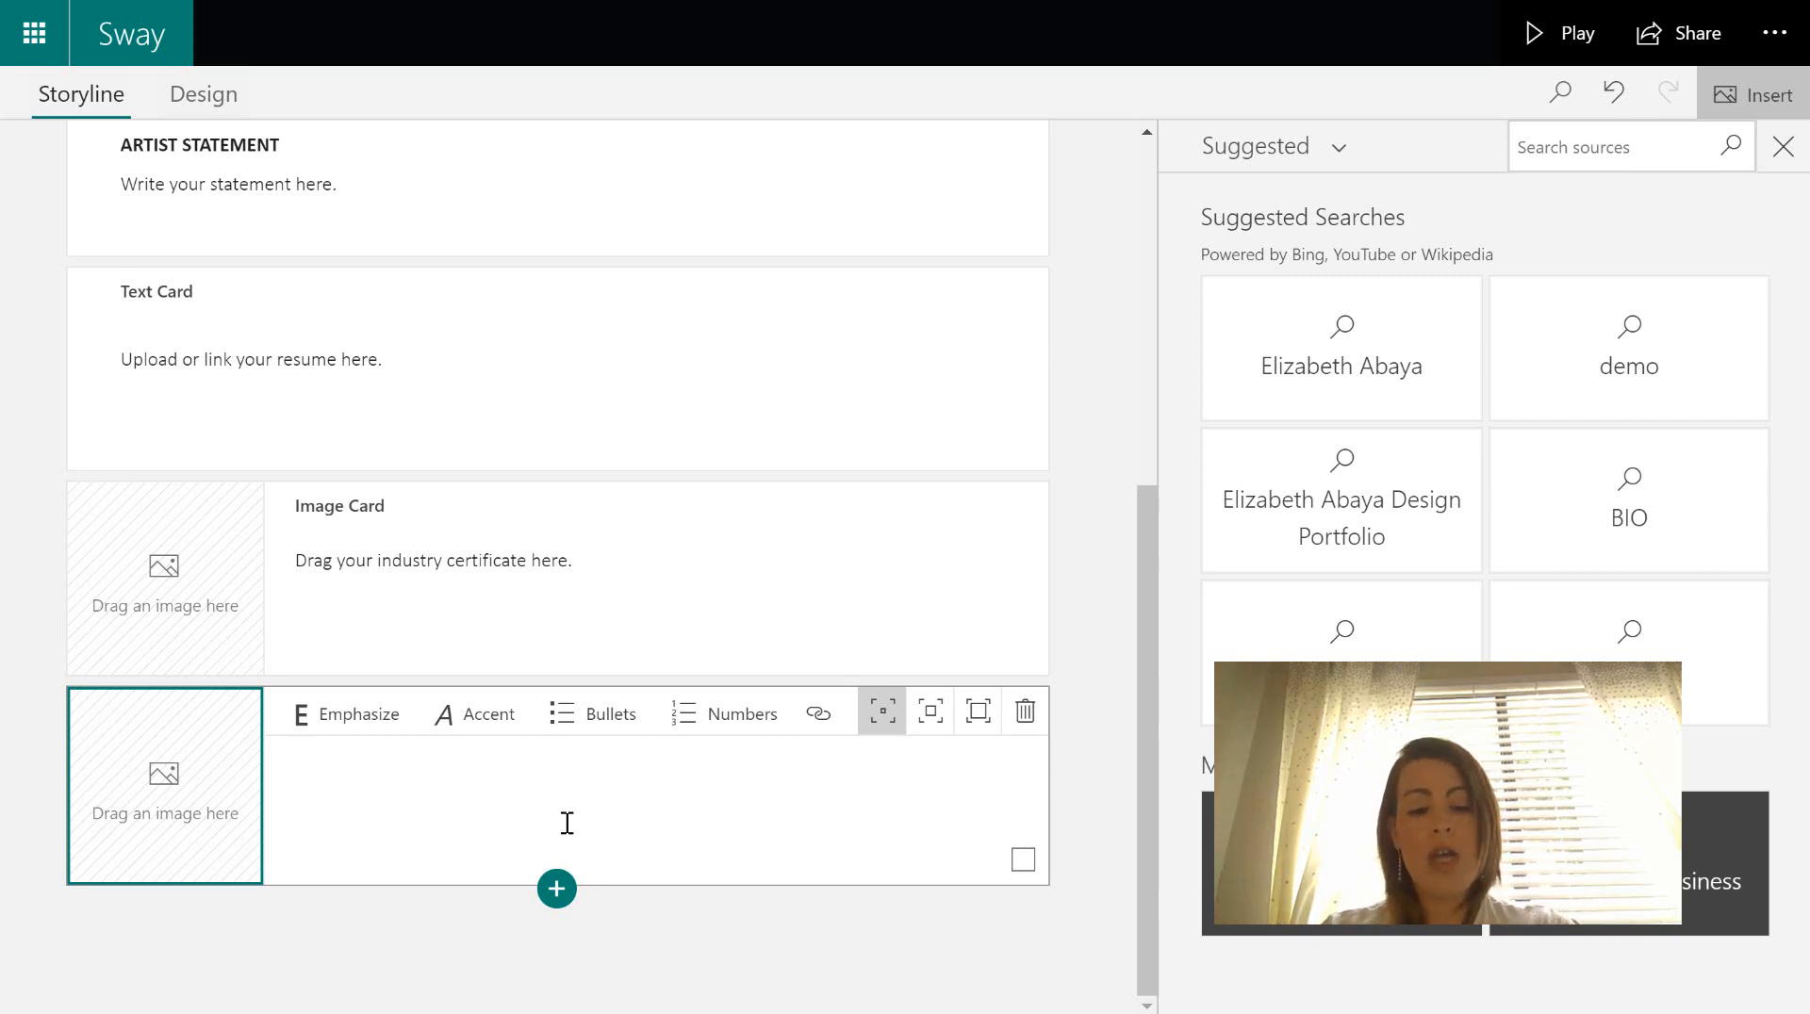
{"action": "type", "text": "e of"}
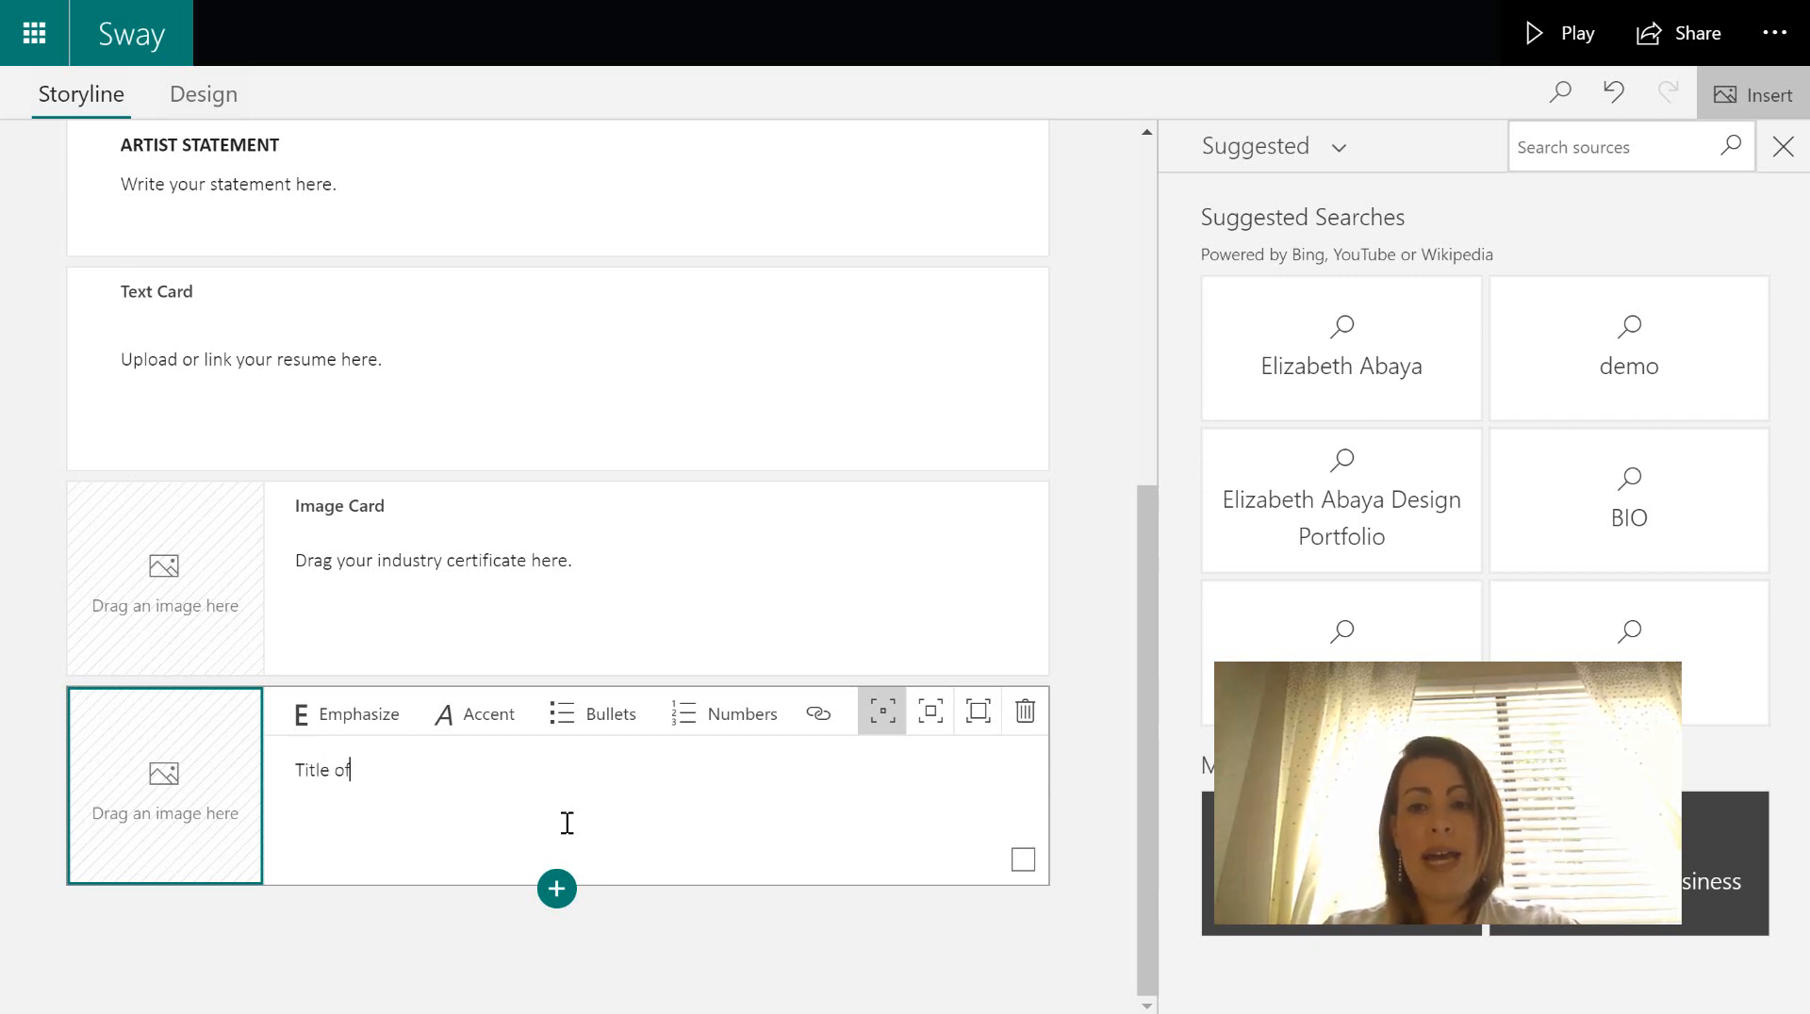
{"action": "type", "text": " the artowk"}
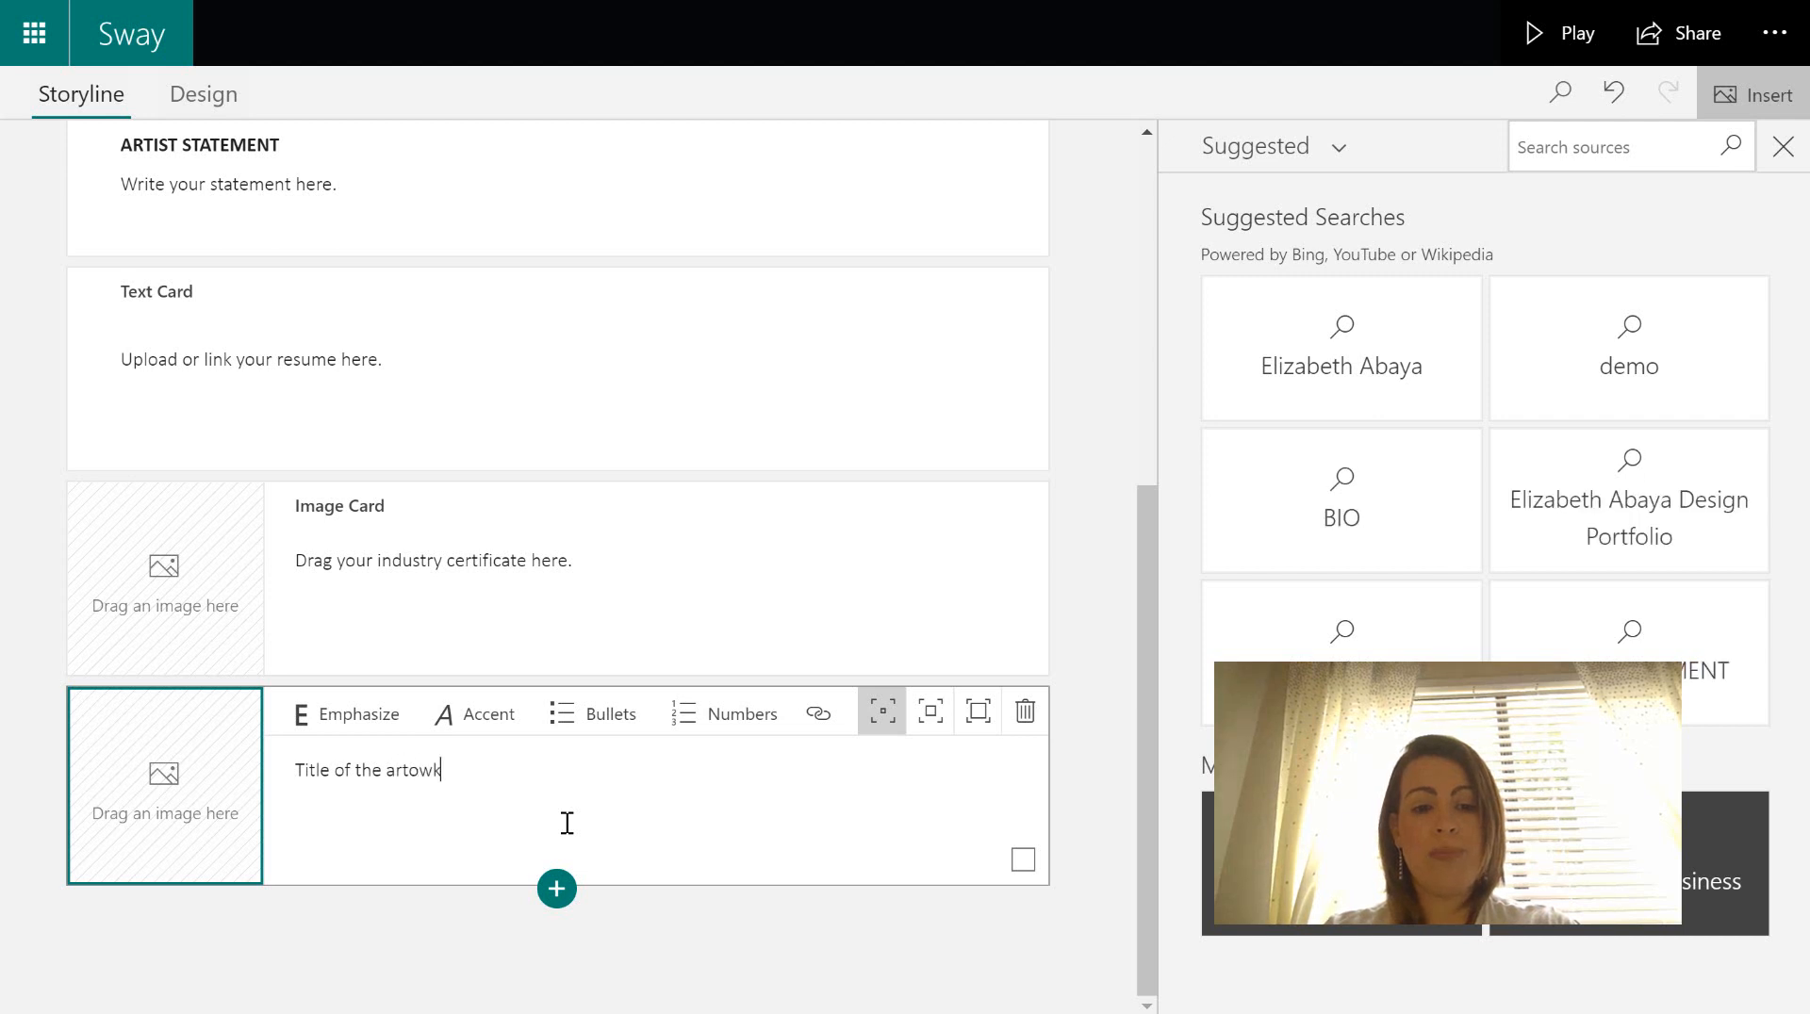
{"action": "key", "text": "BackSpace"}
{"action": "key", "text": "BackSpace"}
{"action": "key", "text": "BackSpace"}
{"action": "type", "text": "work"}
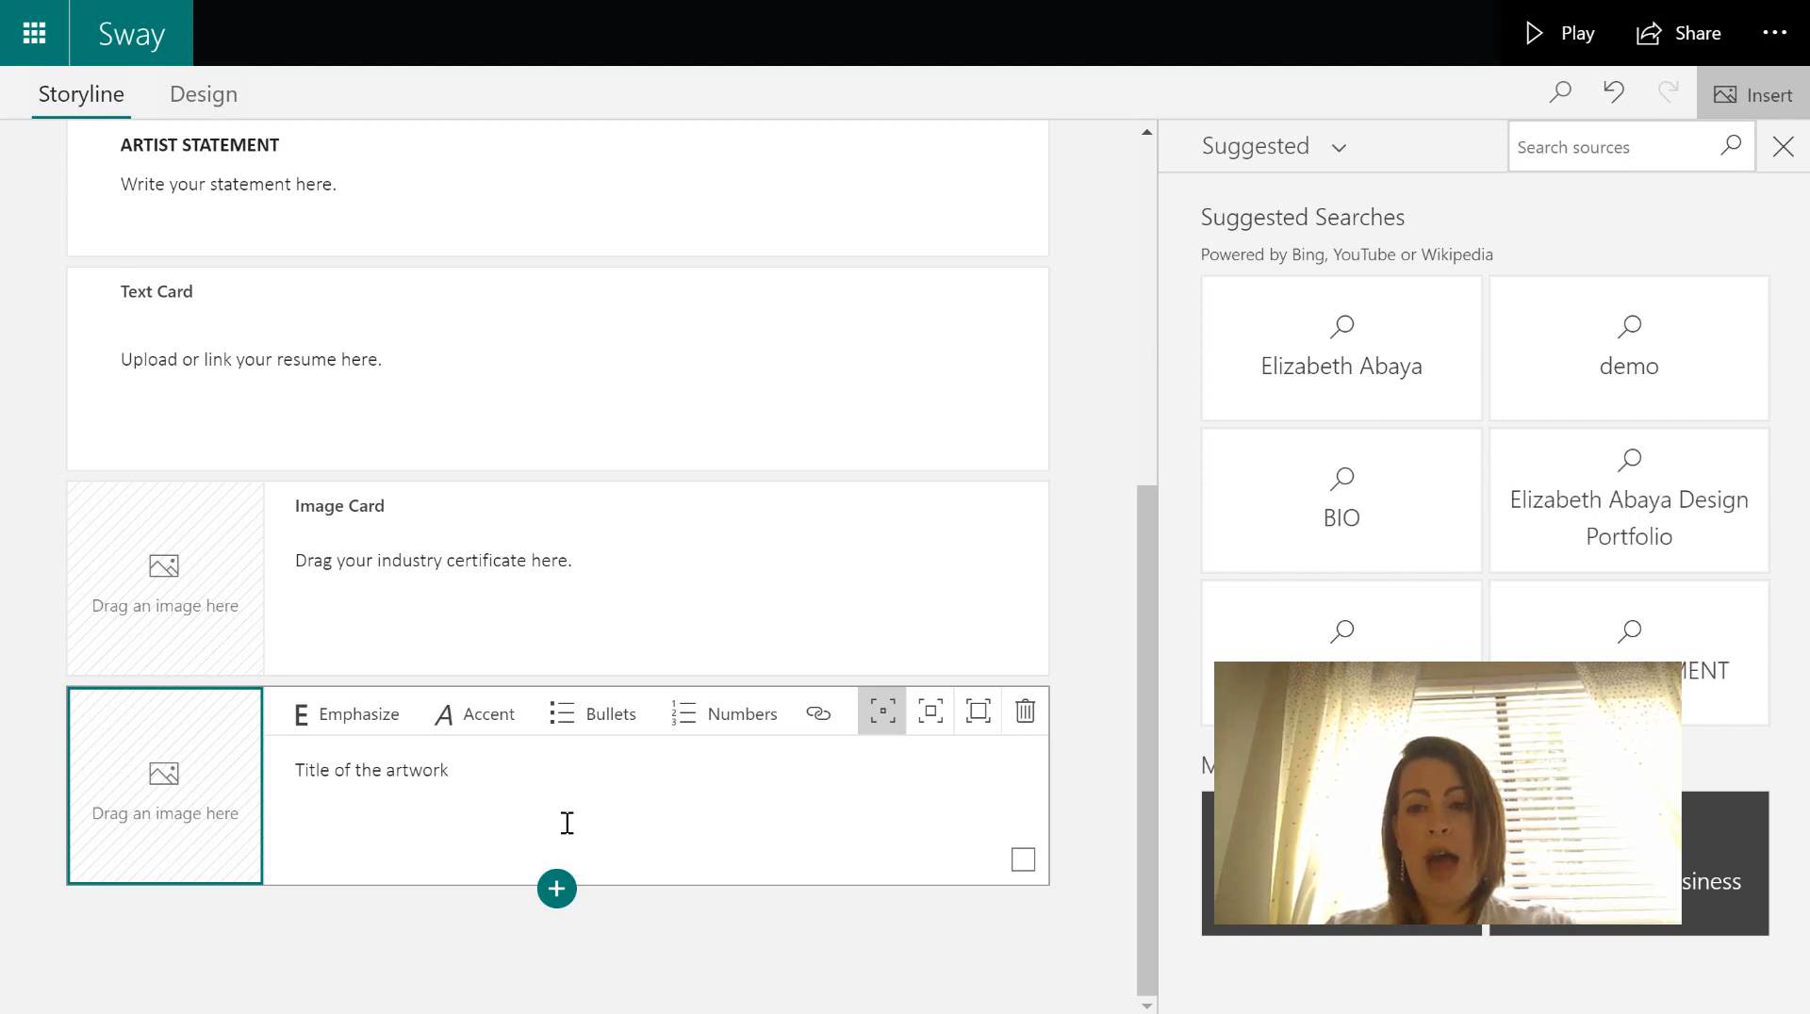
{"action": "type", "text": "Mont"}
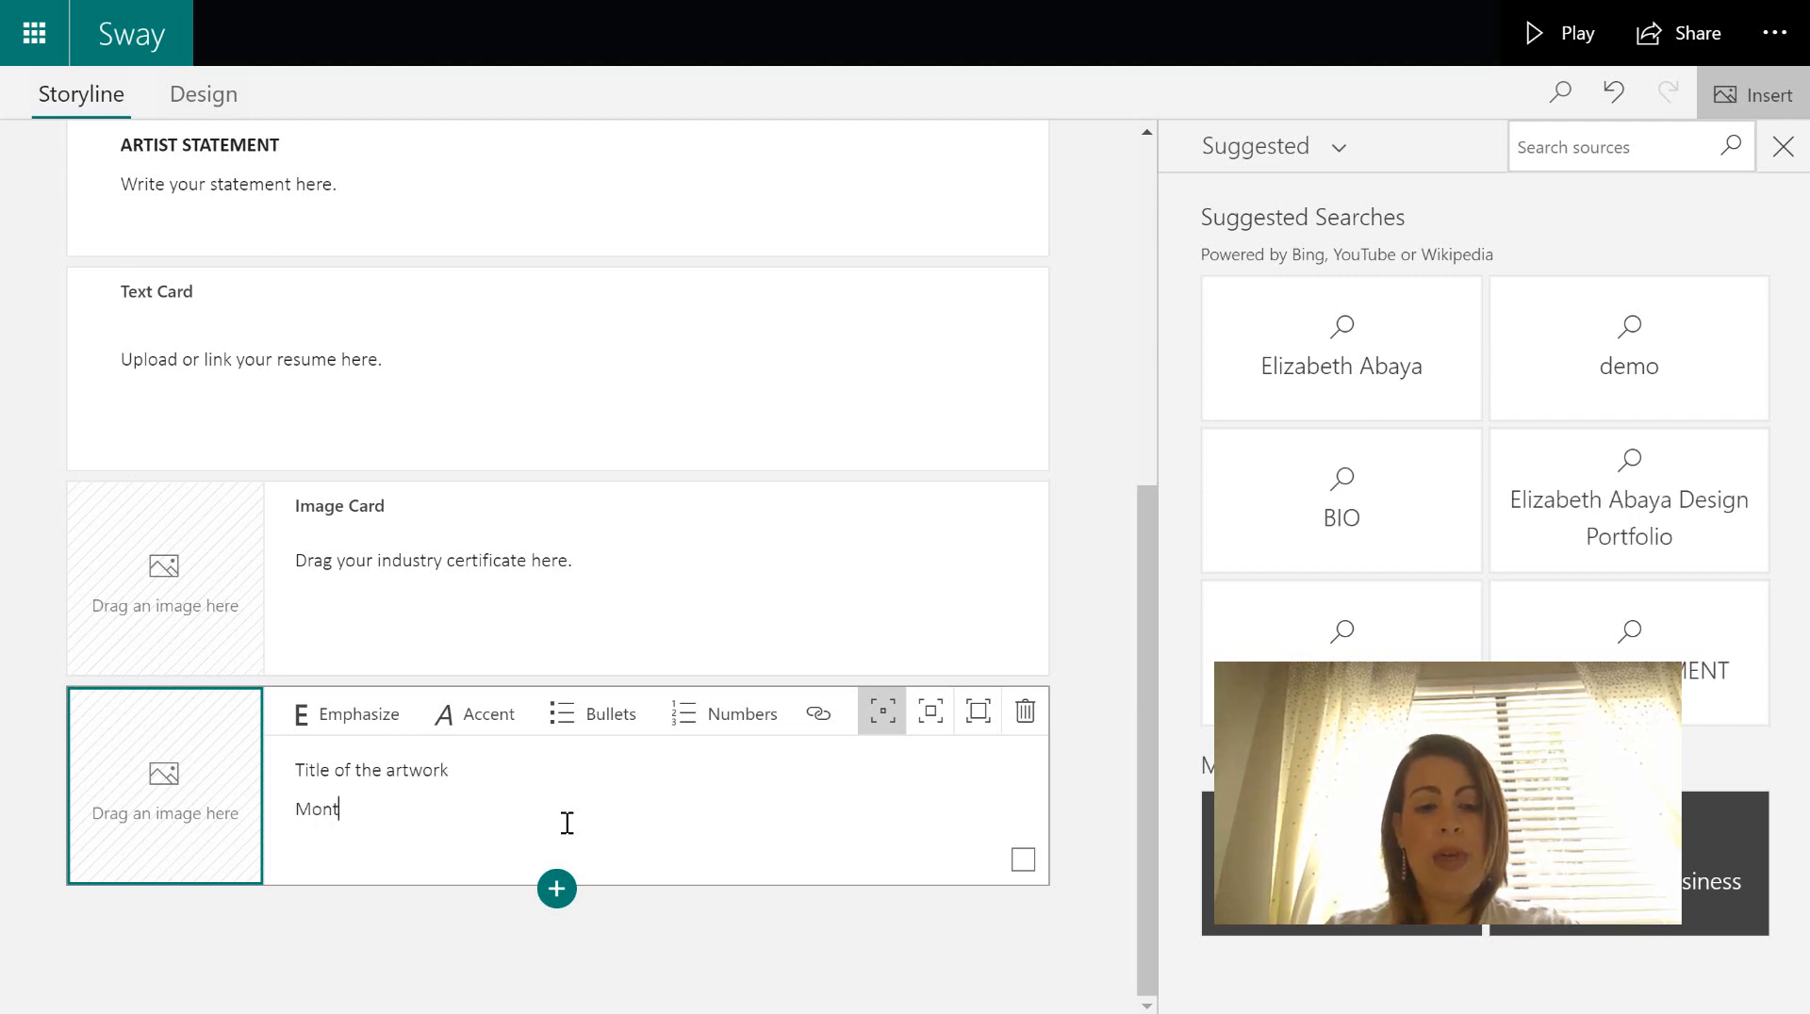
{"action": "type", "text": "h y"}
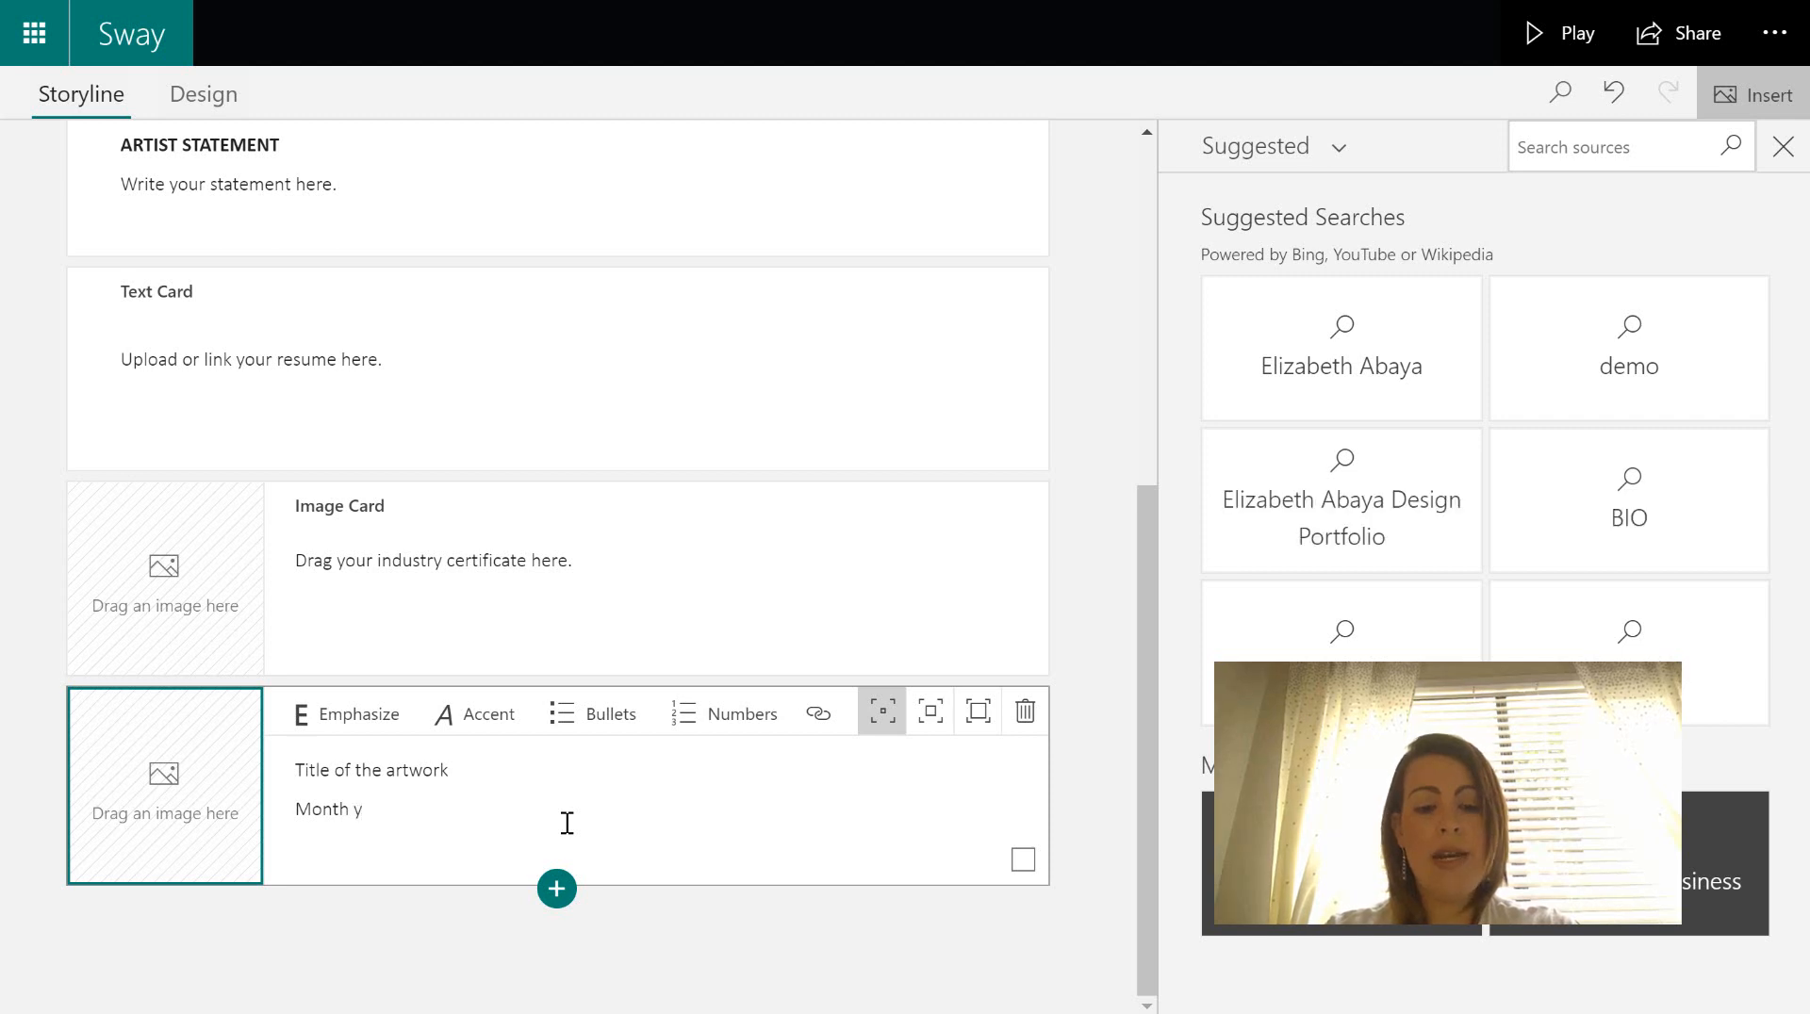
{"action": "type", "text": " year"}
{"action": "key", "text": "Return"}
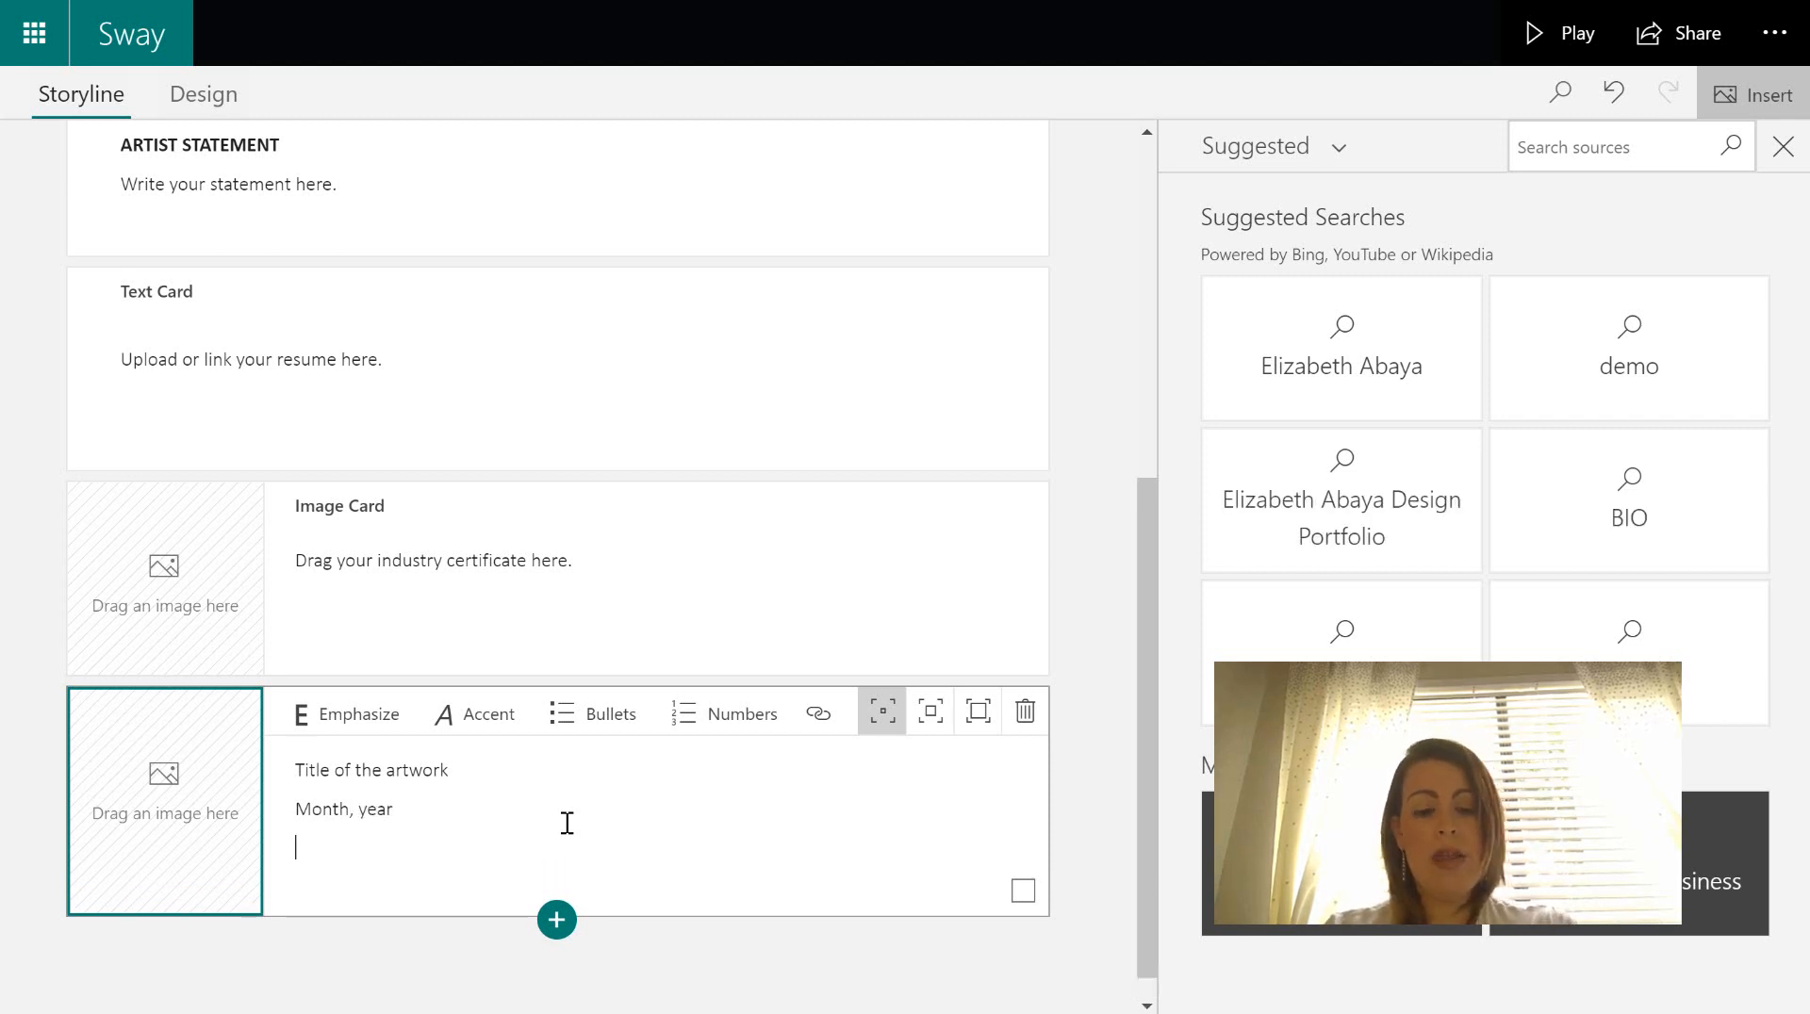
{"action": "type", "text": "Photoshoi"}
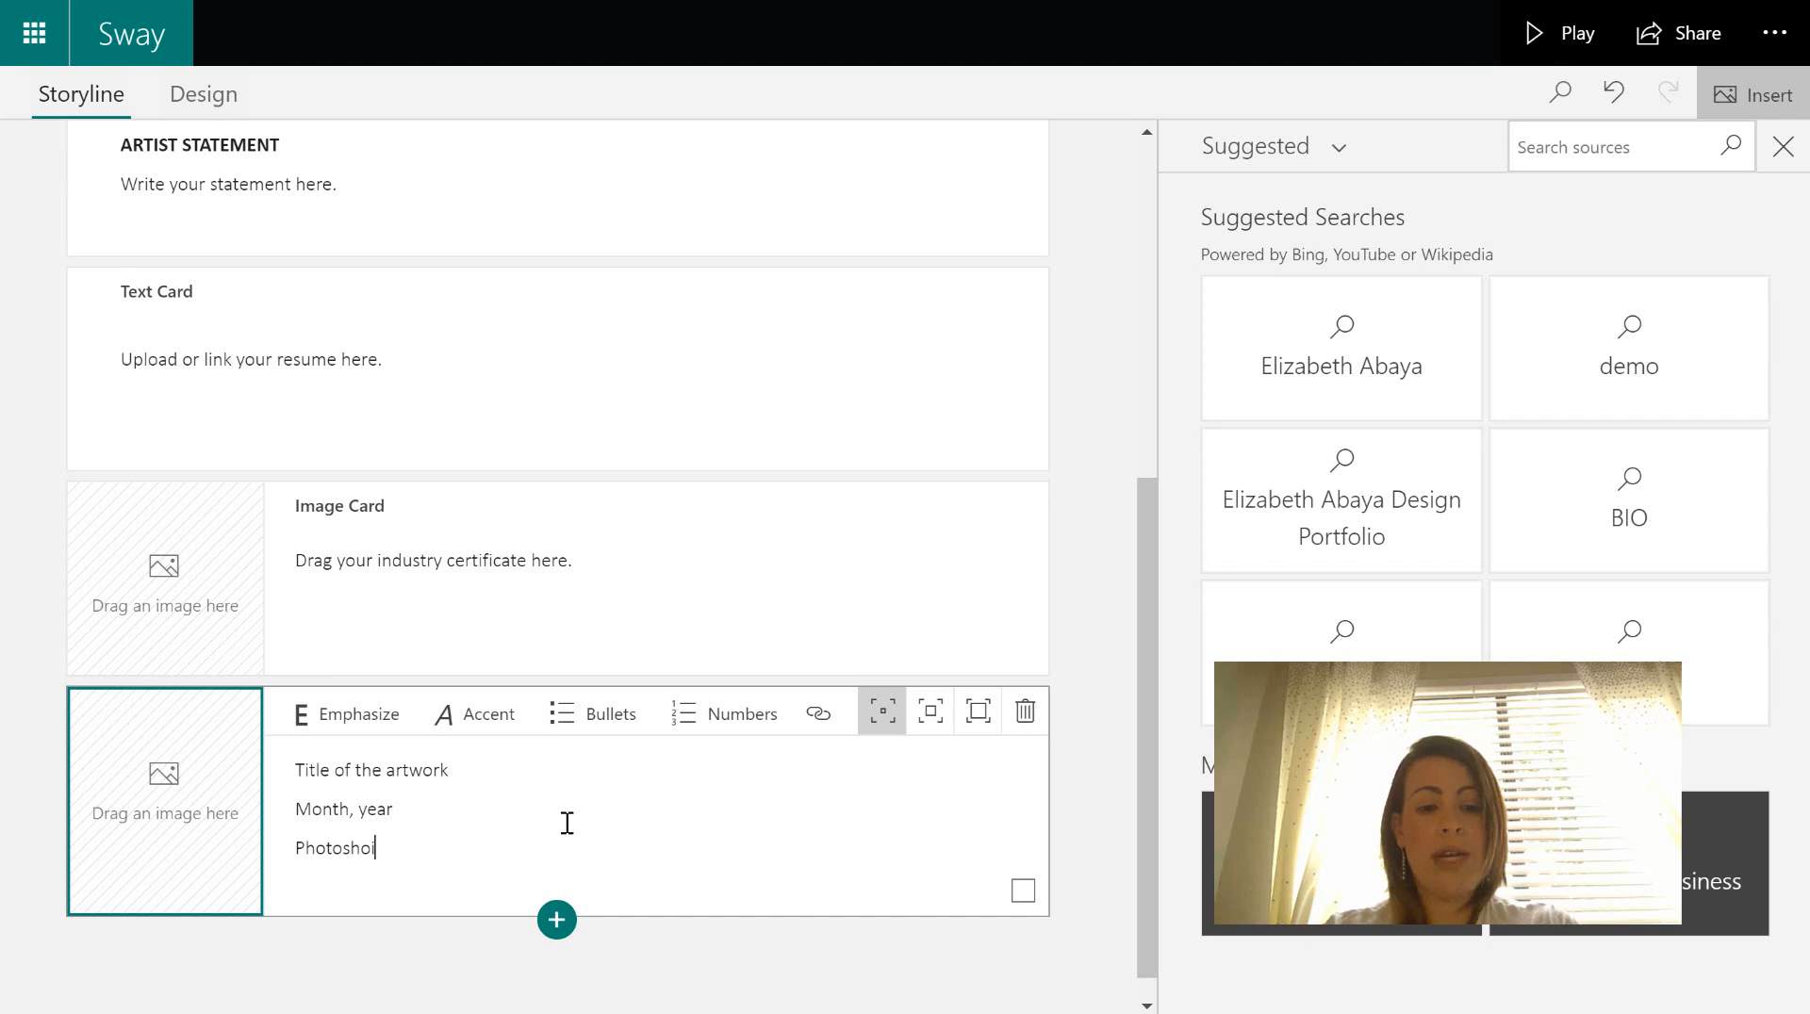
{"action": "type", "text": "=p"}
{"action": "key", "text": "BackSpace"}
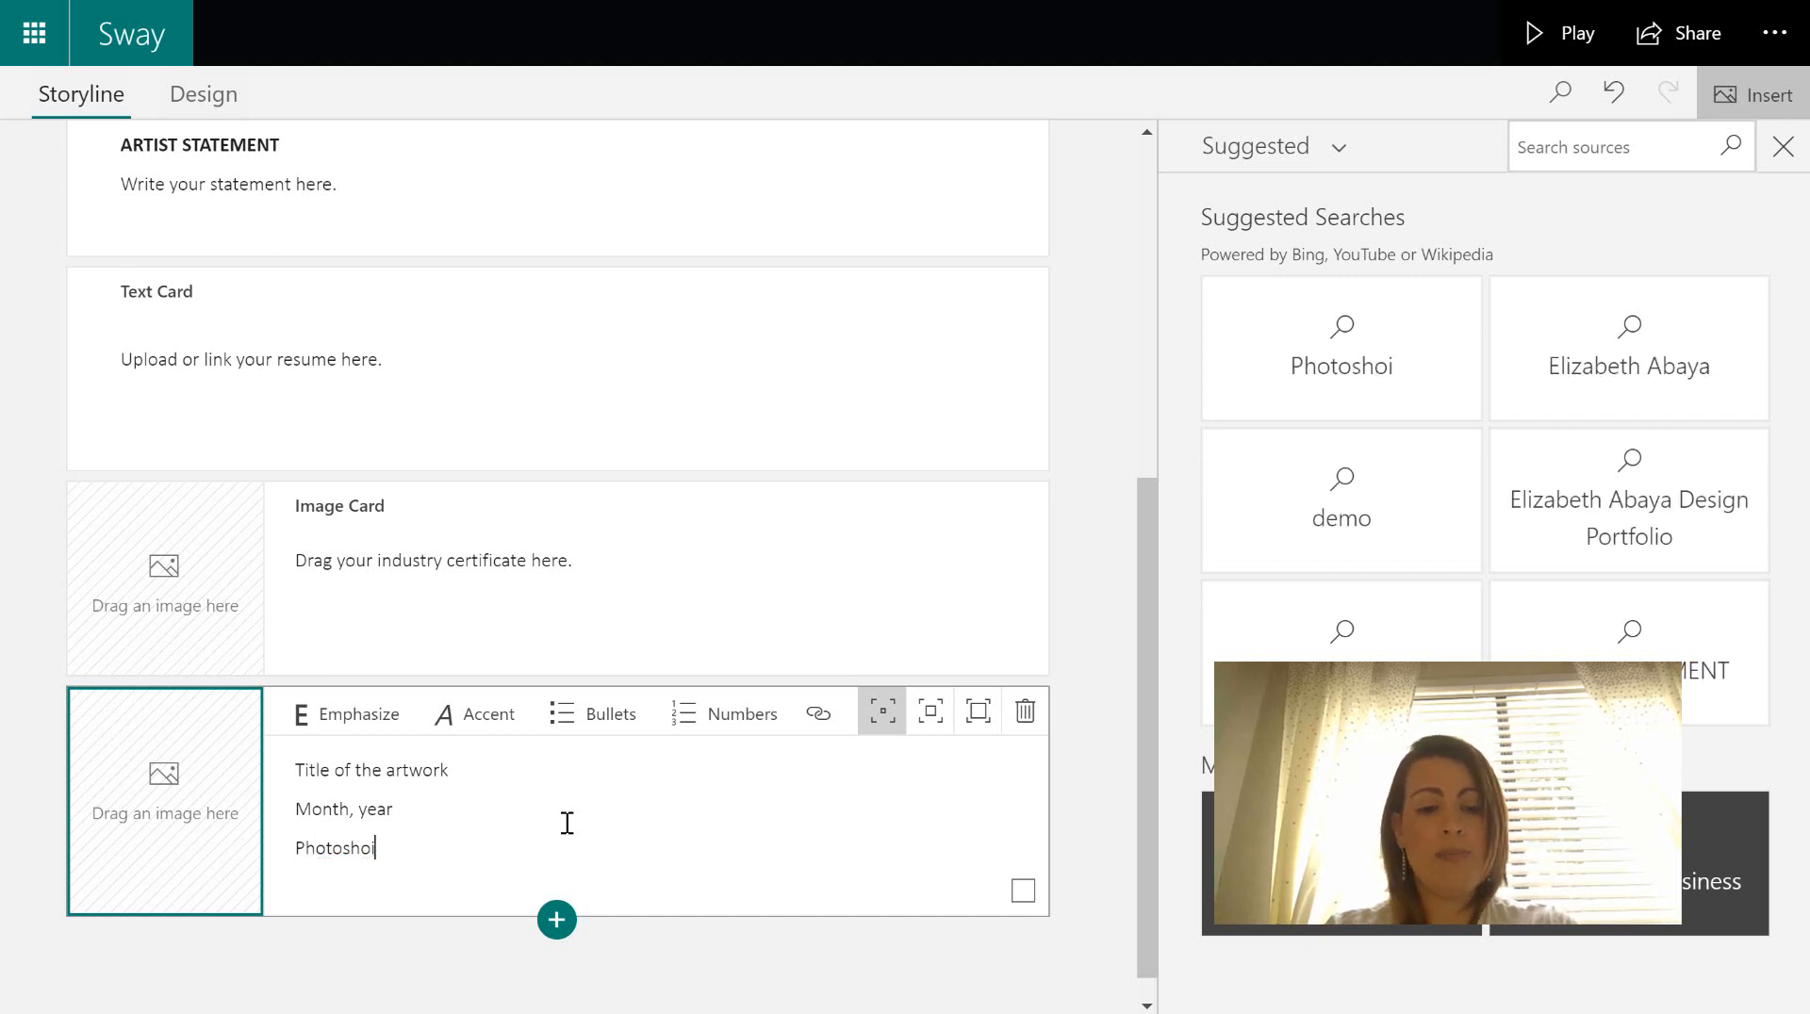
{"action": "type", "text": "CC"}
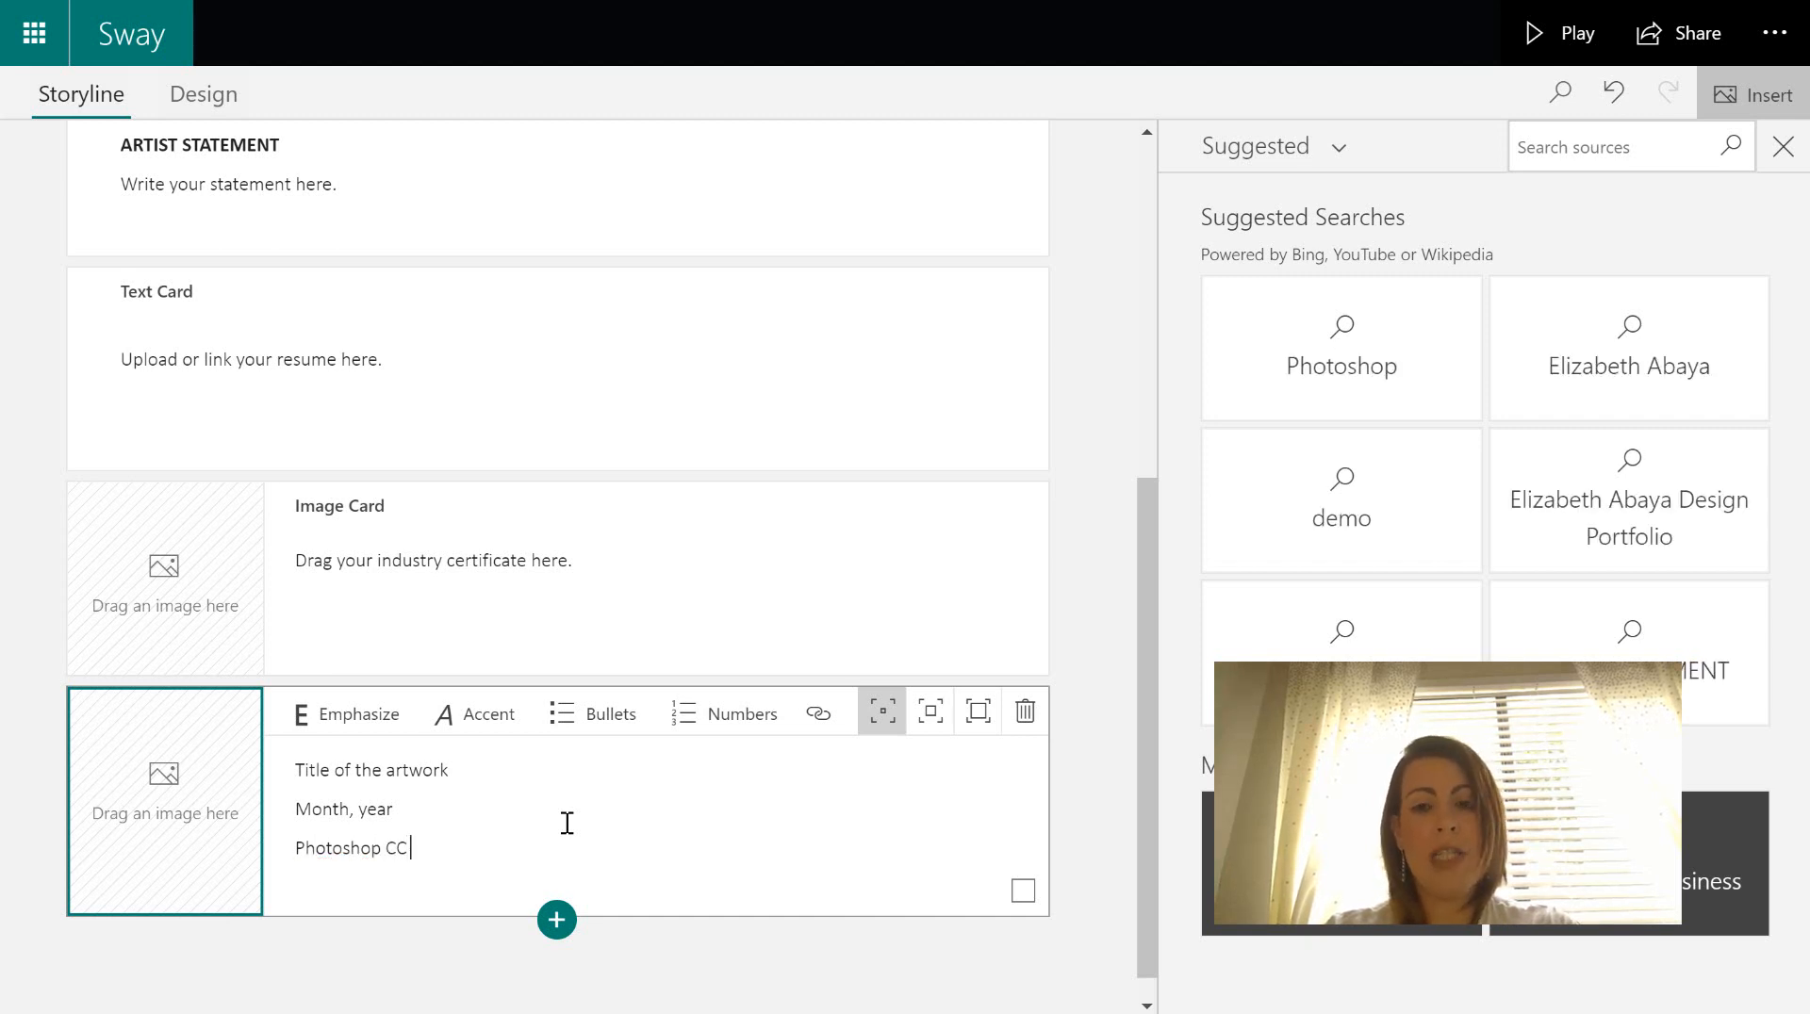
{"action": "key", "text": "Return"}
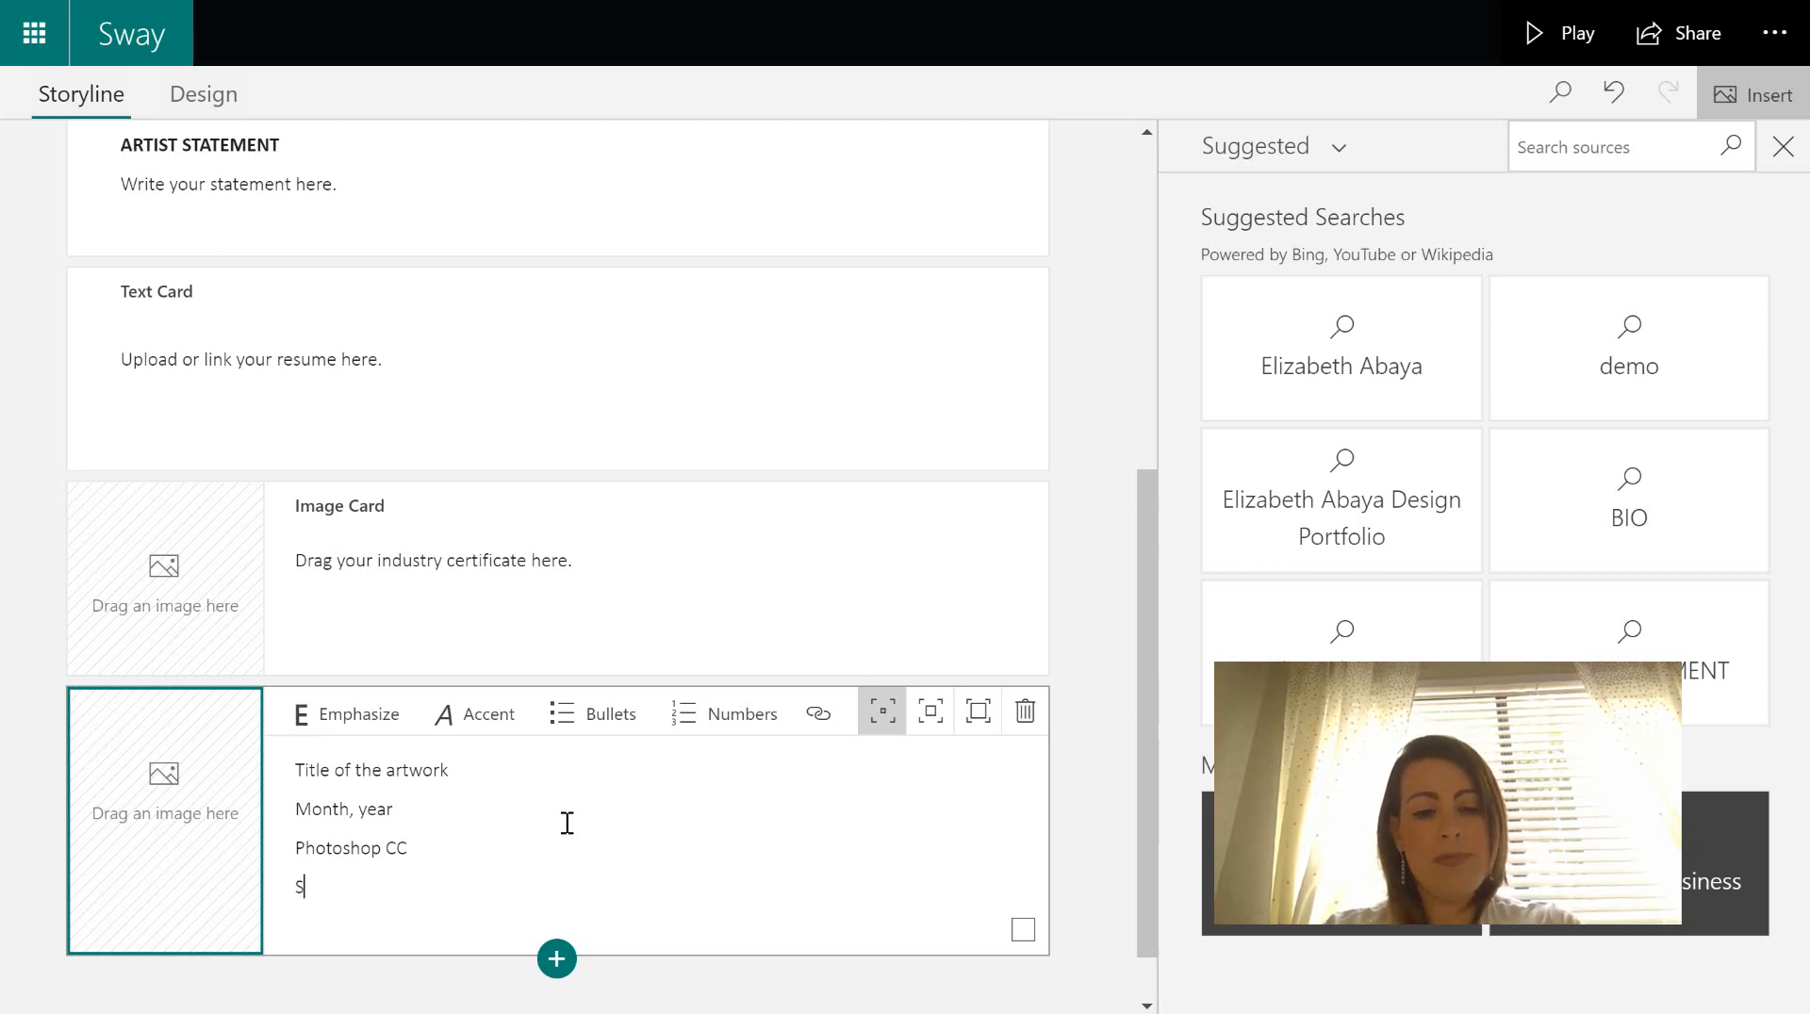
{"action": "type", "text": "tatement"}
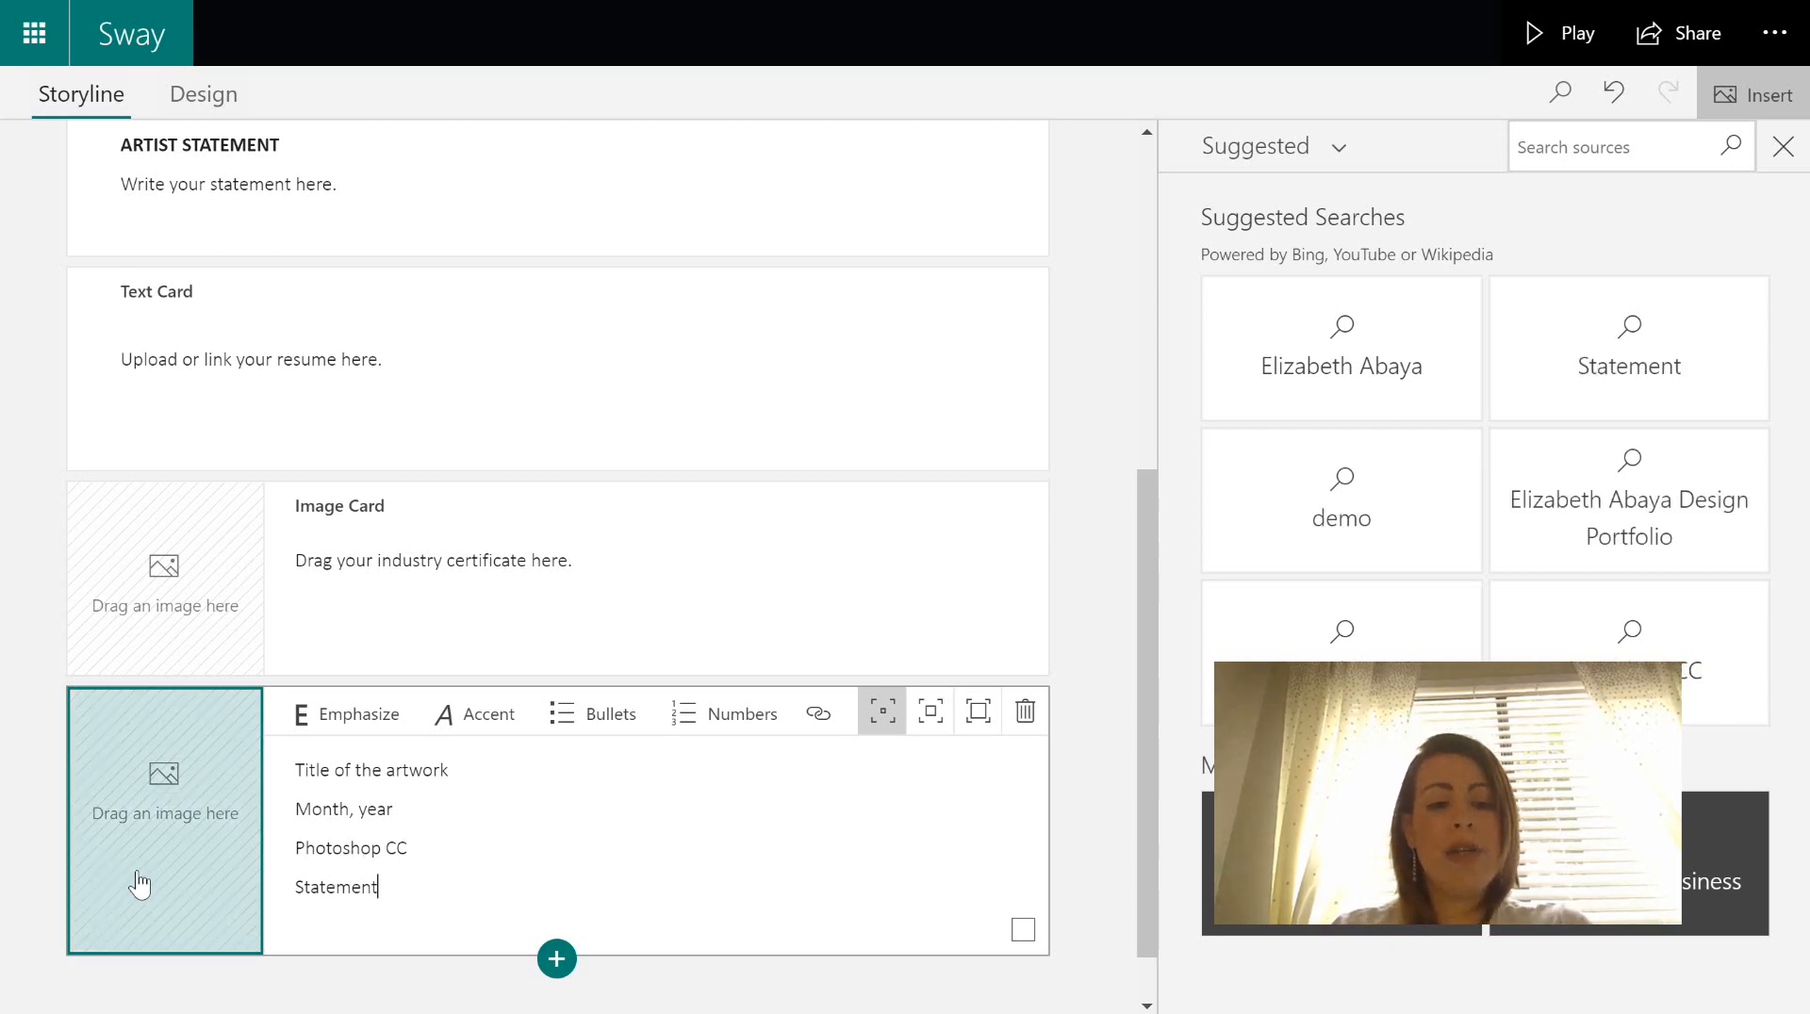
{"action": "left_click", "coordinate": [174, 760]}
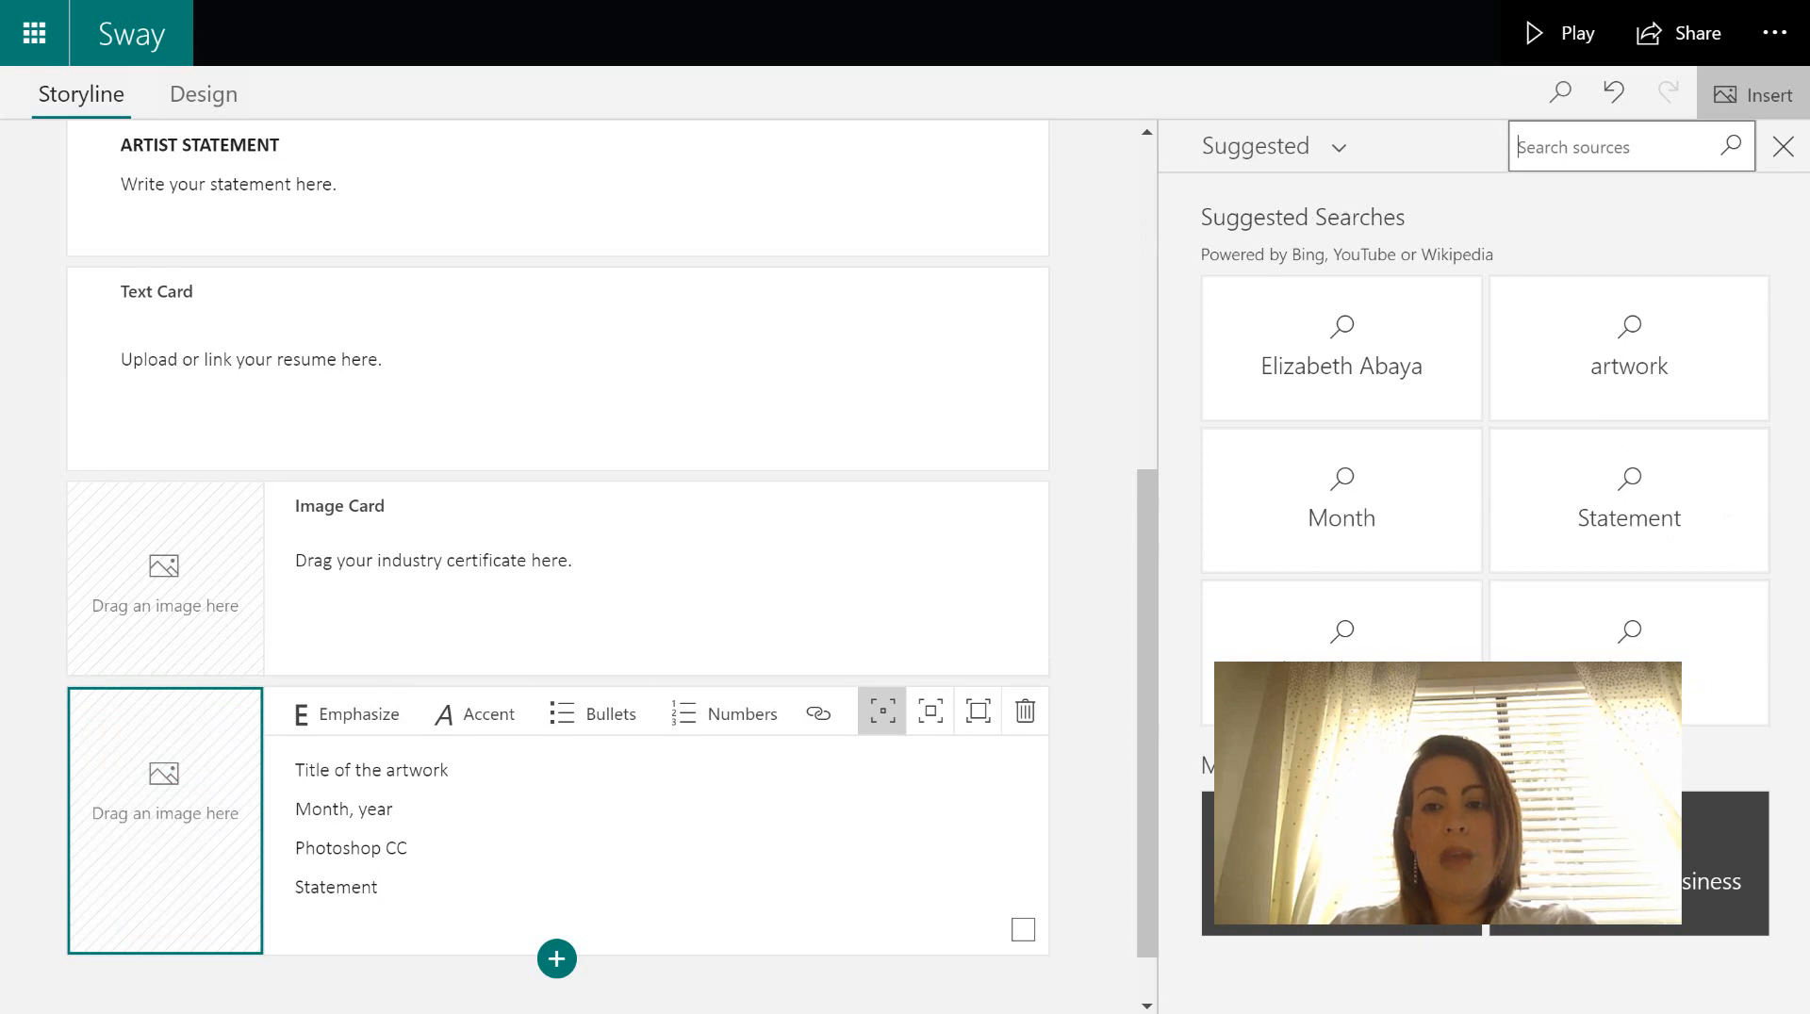
{"action": "left_click", "coordinate": [1712, 2]}
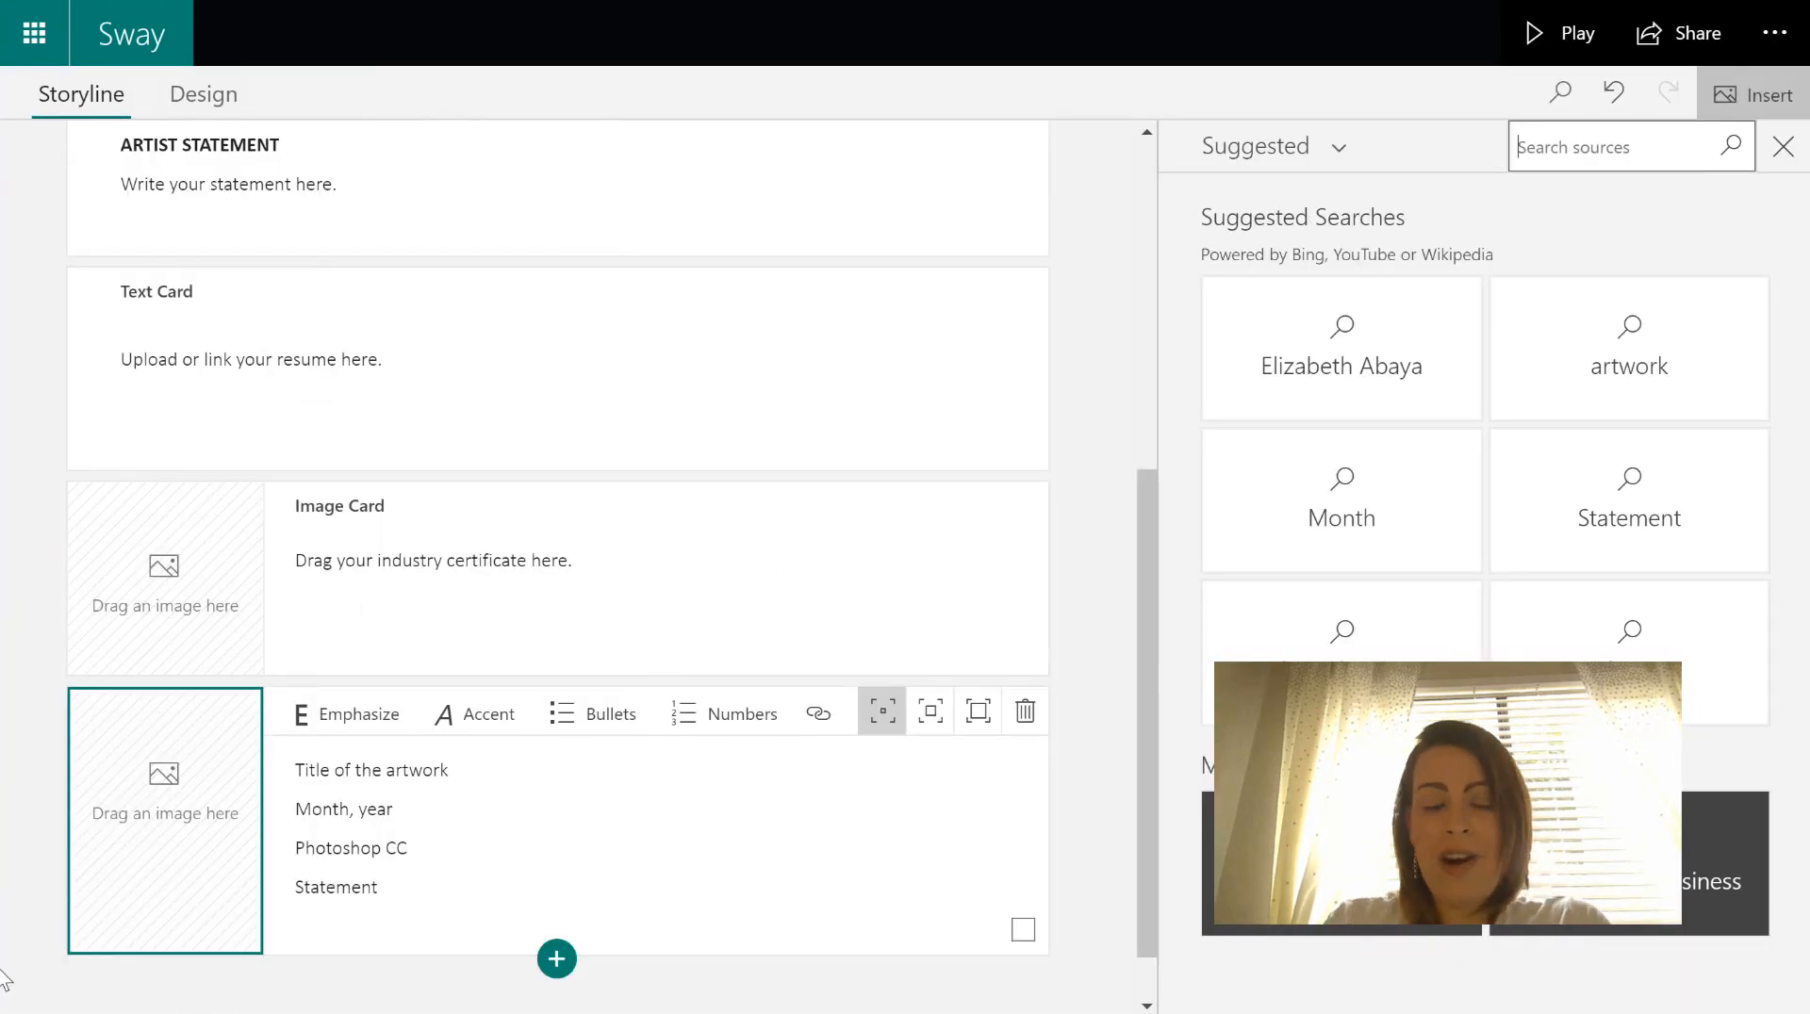
- Upload the blackbird poster image from Desktop > Portfolio into the bottom image card
{"action": "left_click", "coordinate": [1339, 155]}
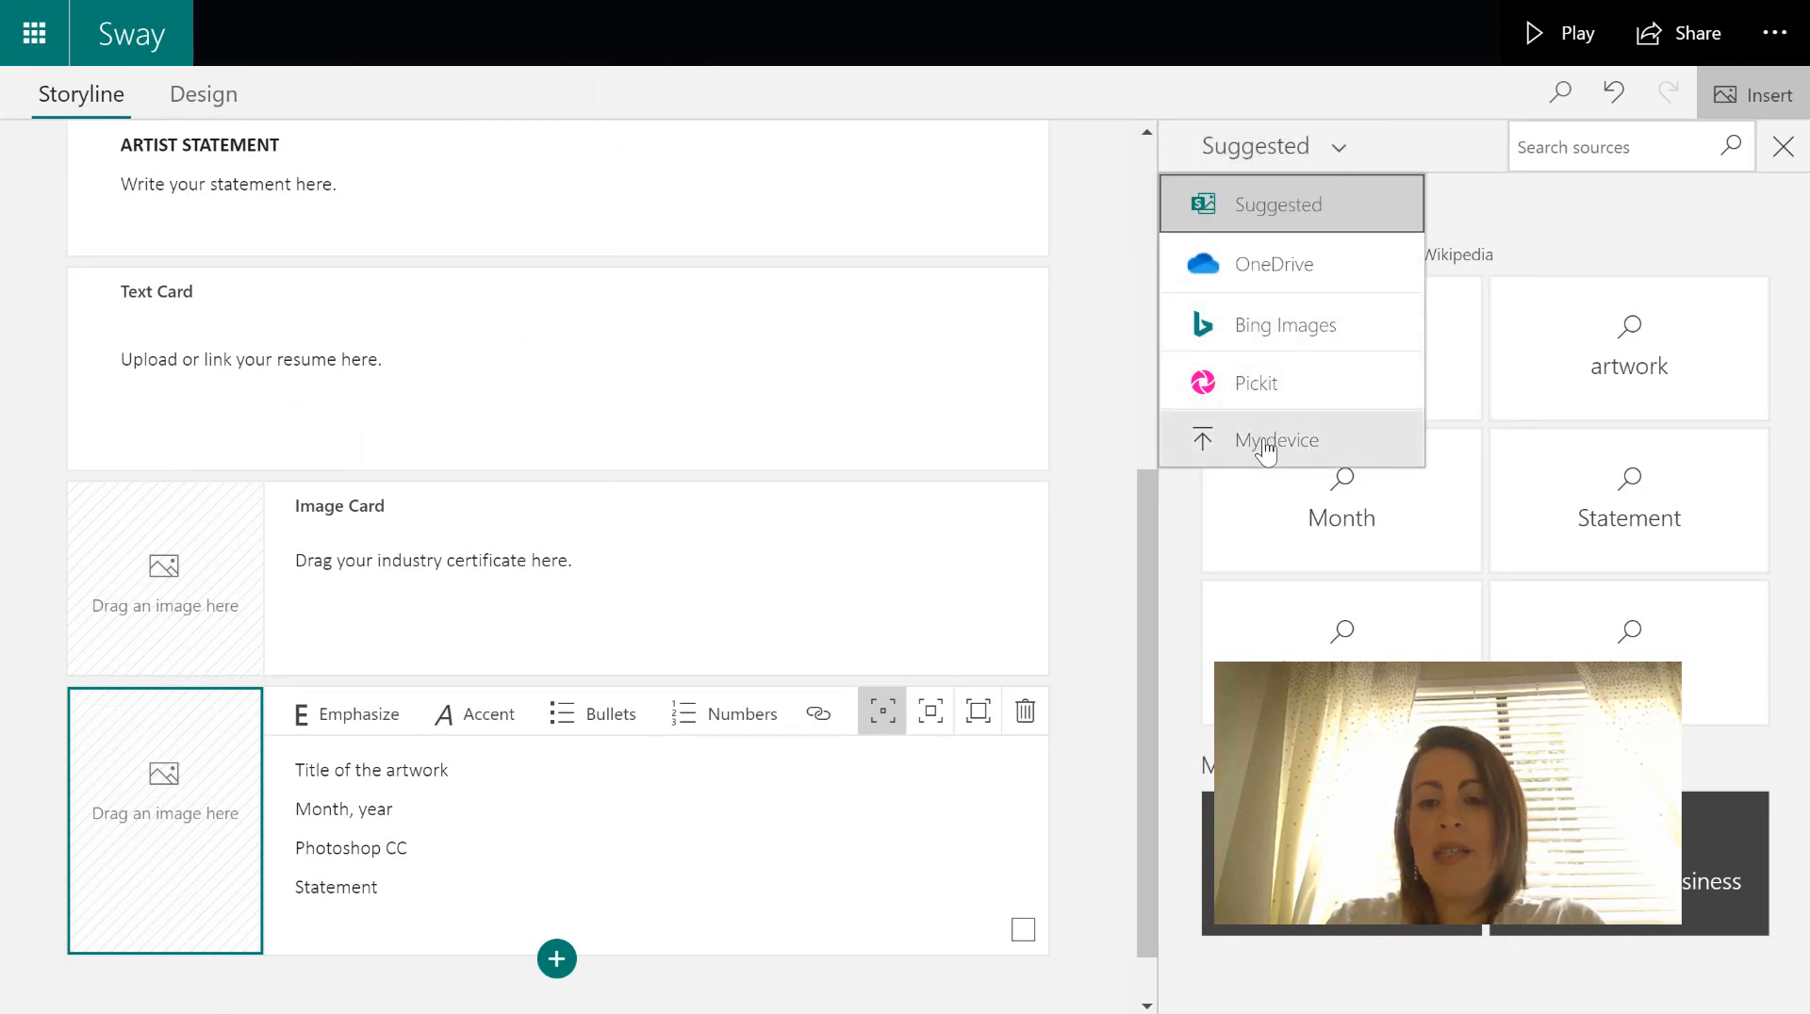
{"action": "left_click", "coordinate": [1266, 447]}
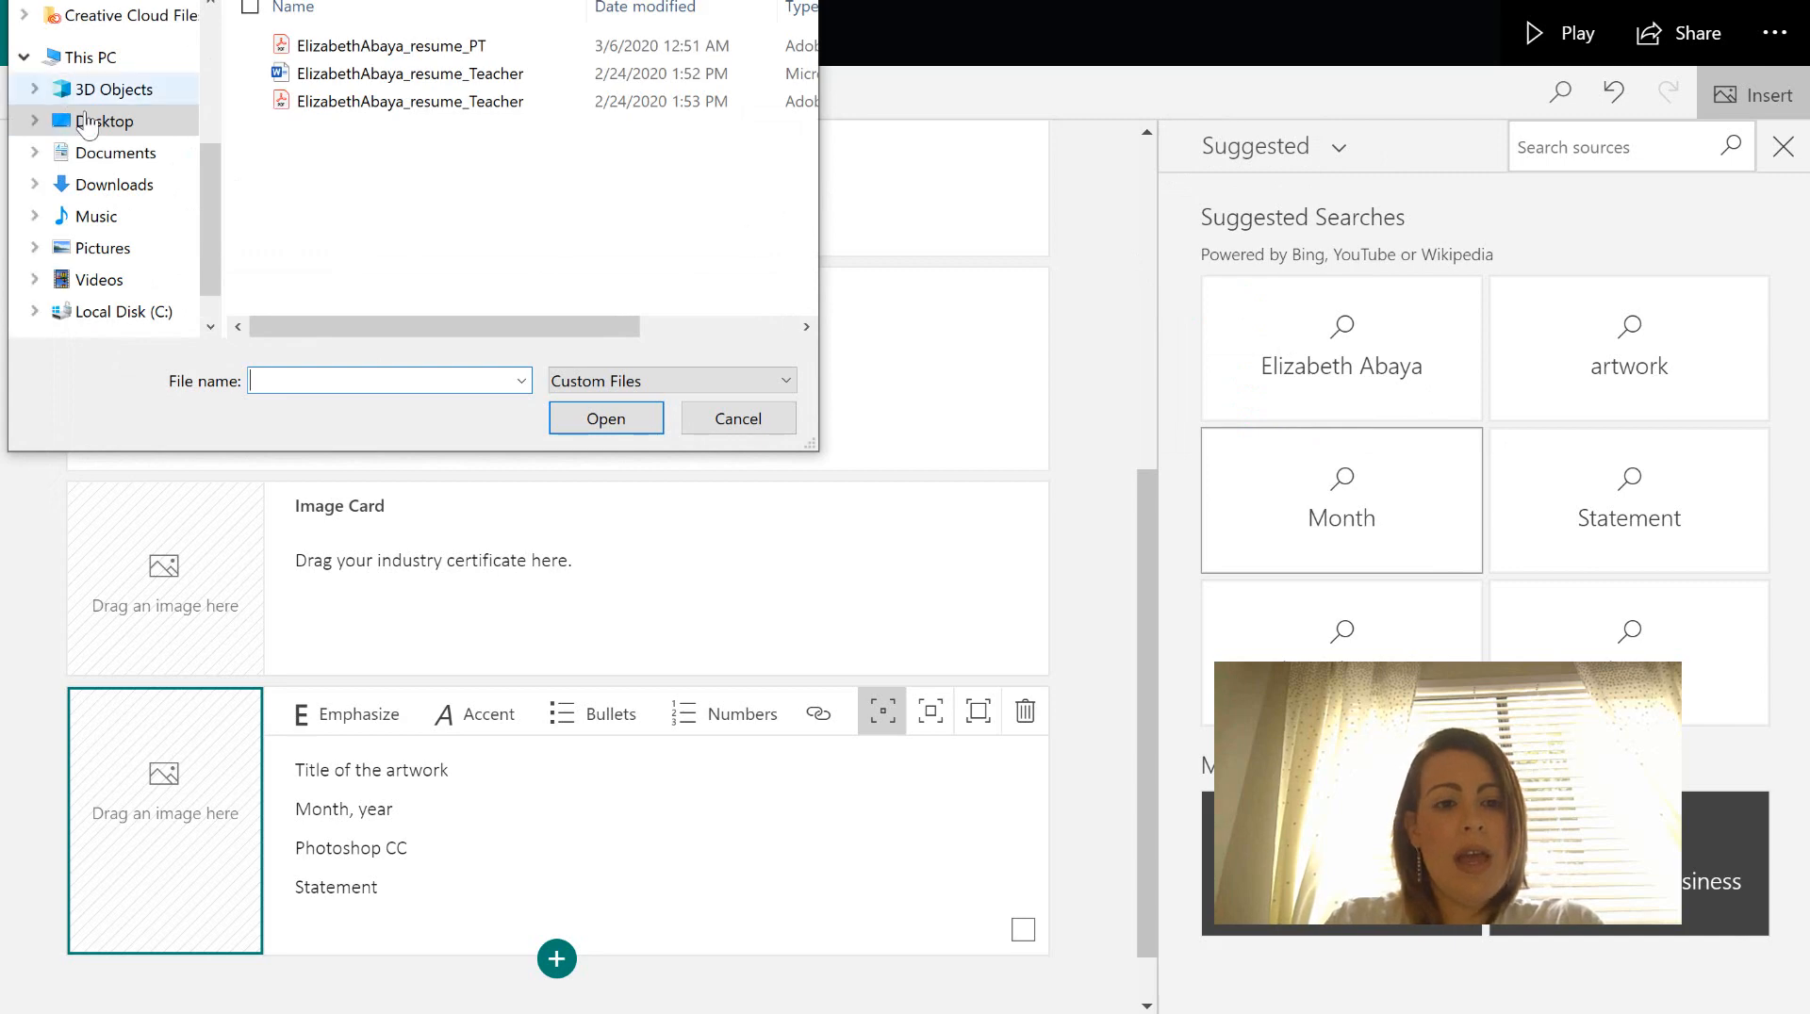
{"action": "left_click", "coordinate": [87, 123]}
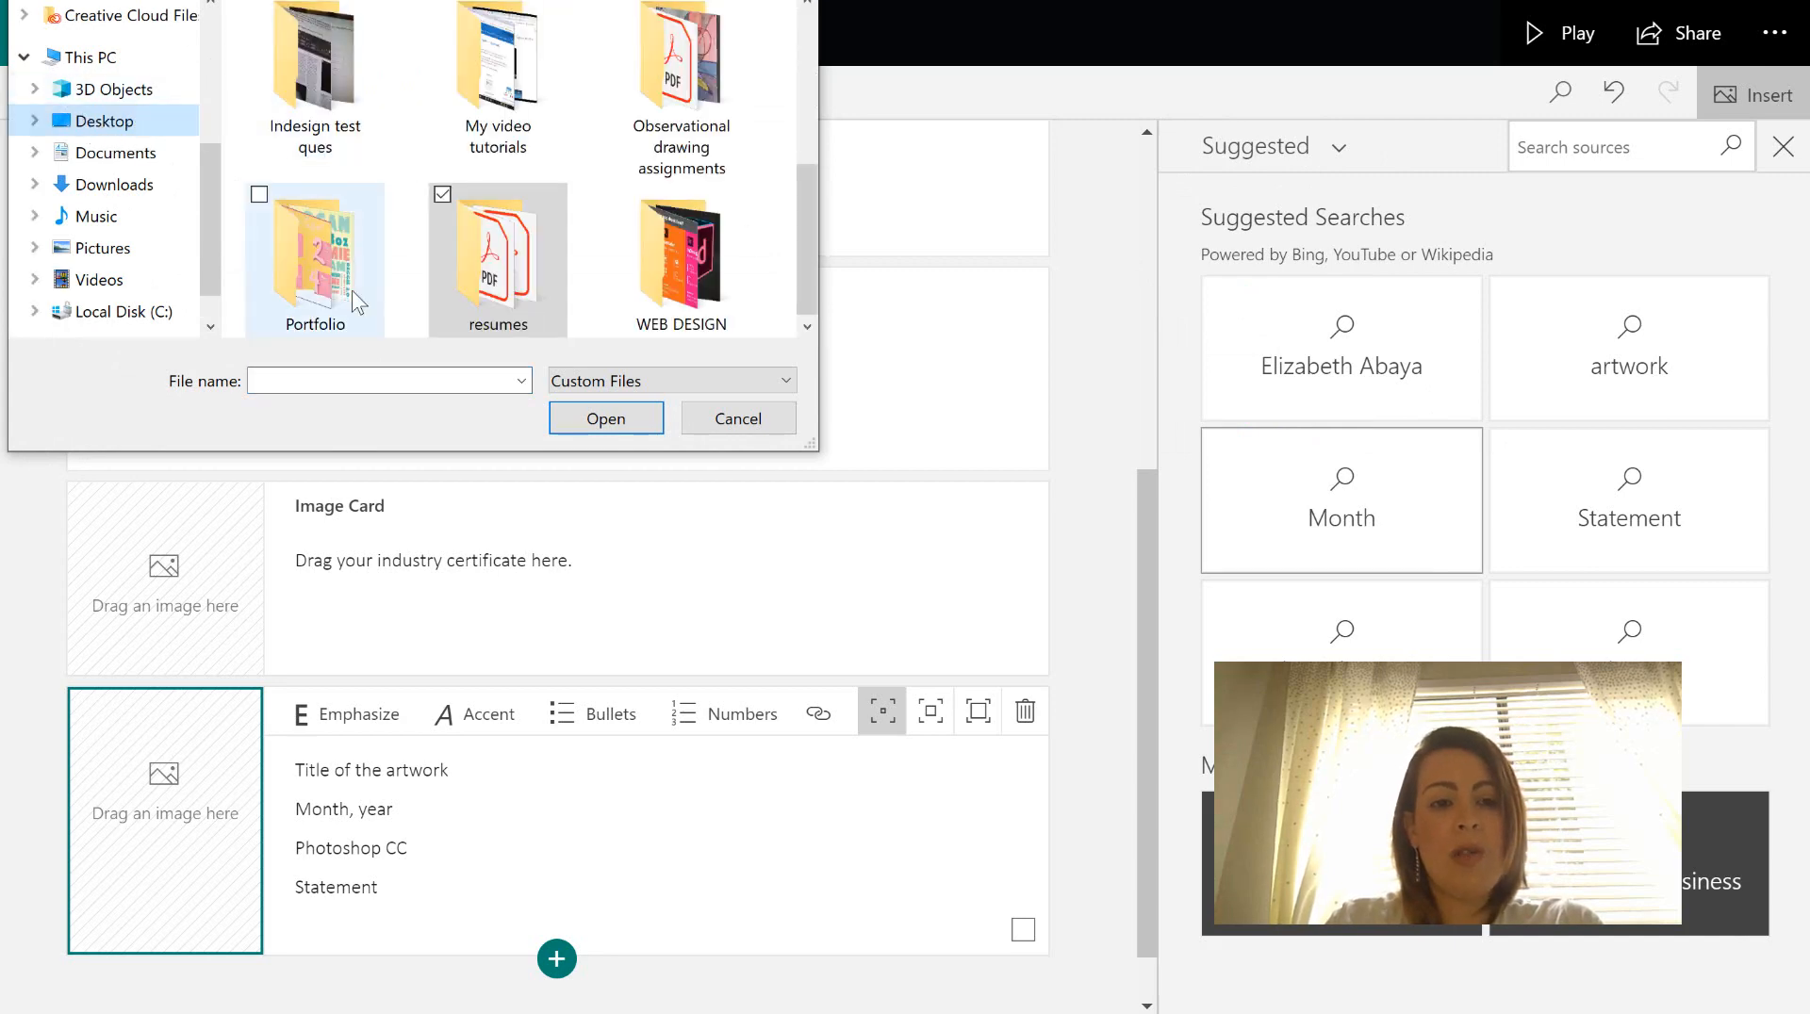
{"action": "left_click", "coordinate": [354, 300]}
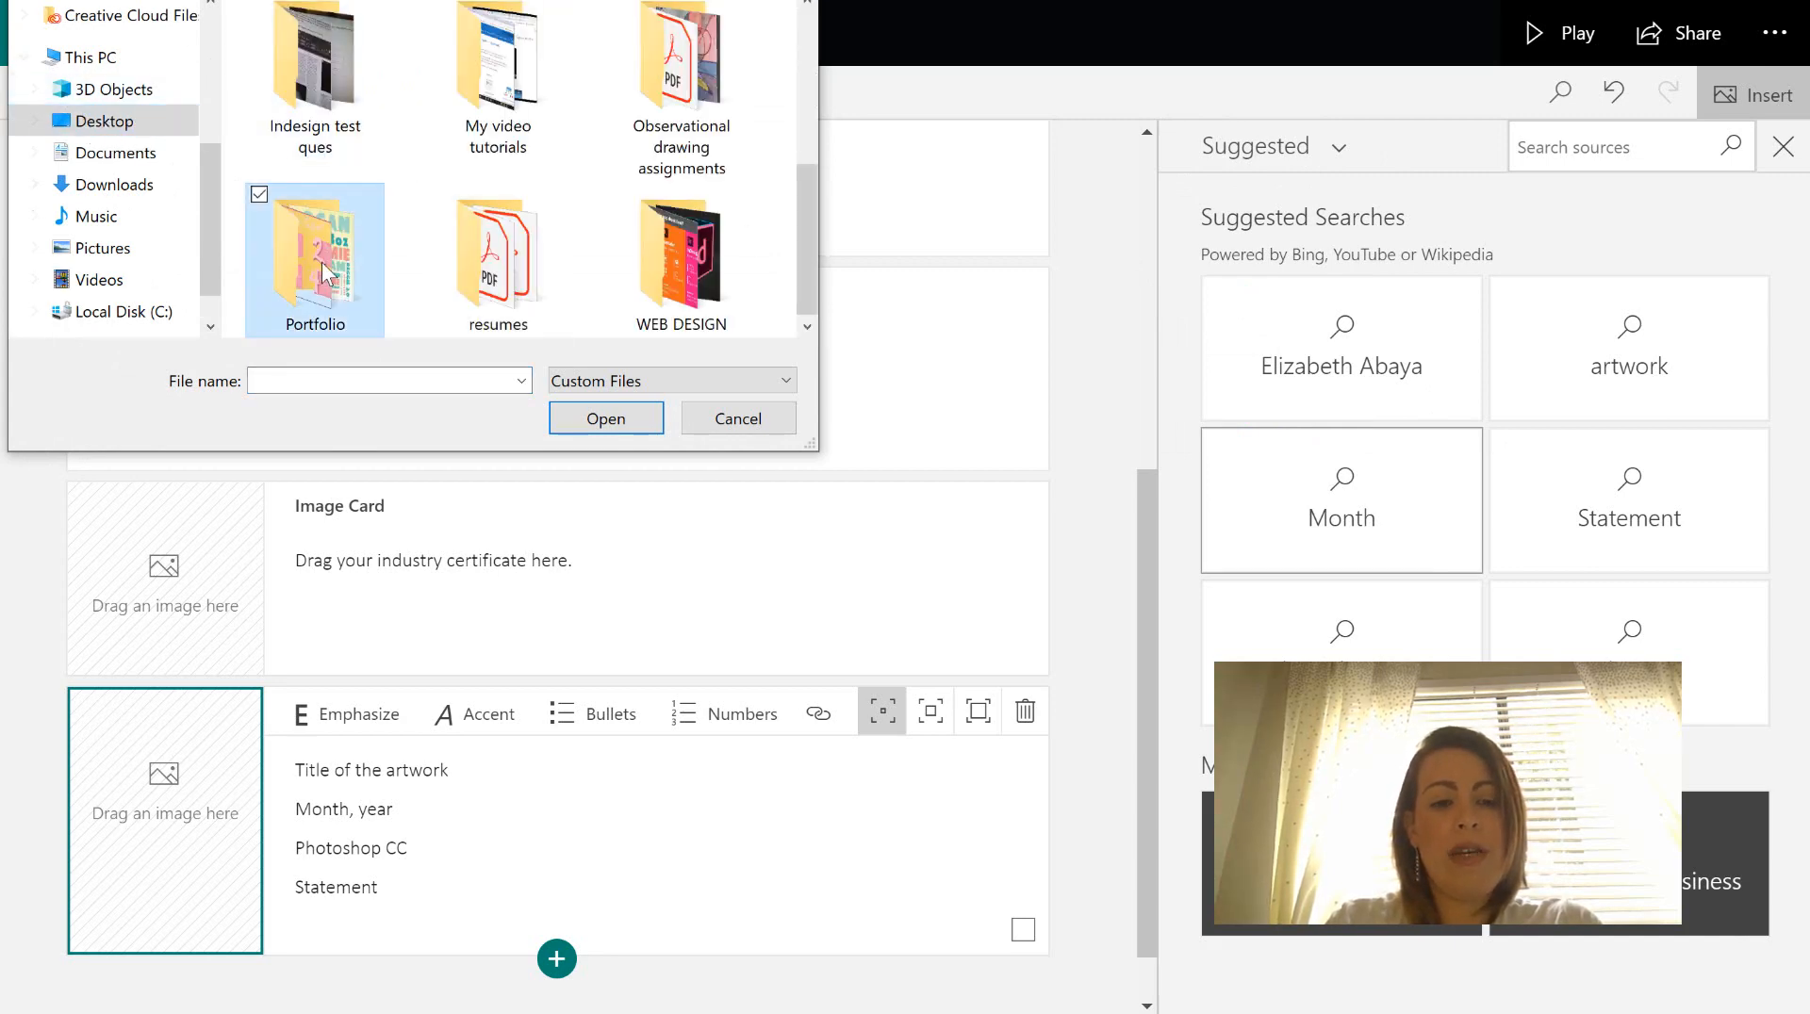
{"action": "double_click", "coordinate": [320, 262]}
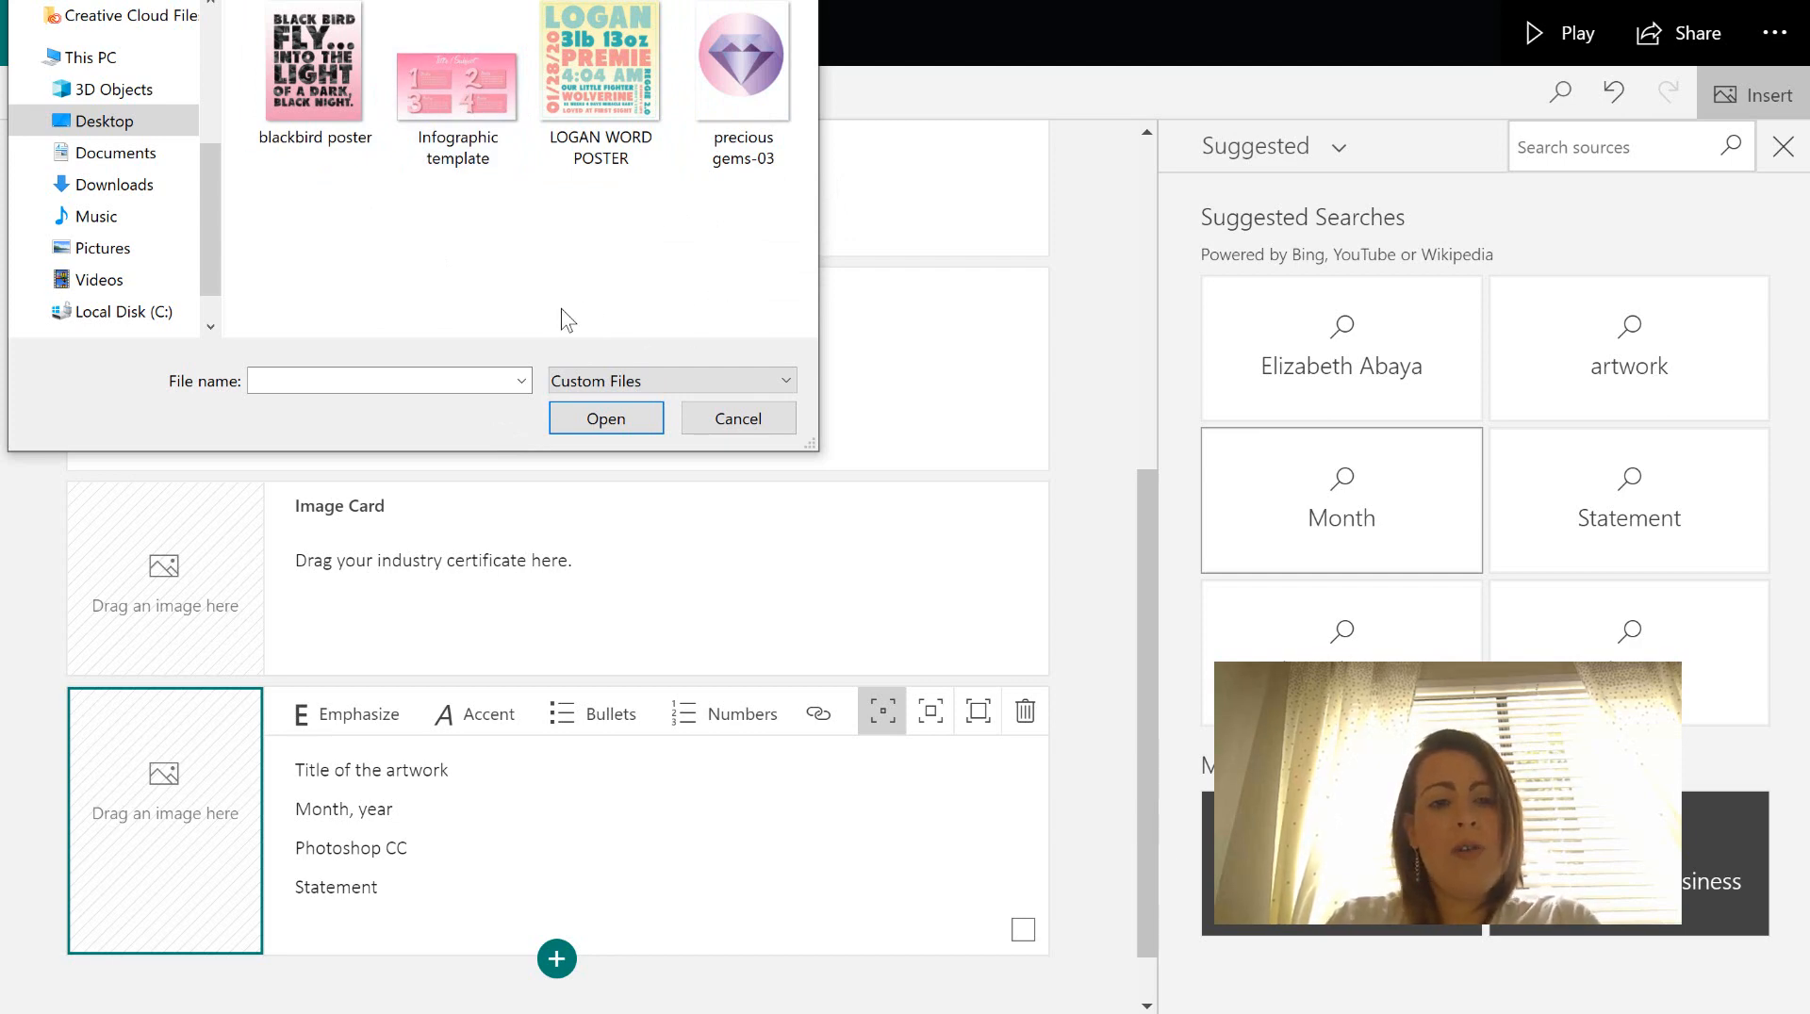
{"action": "left_click", "coordinate": [337, 81]}
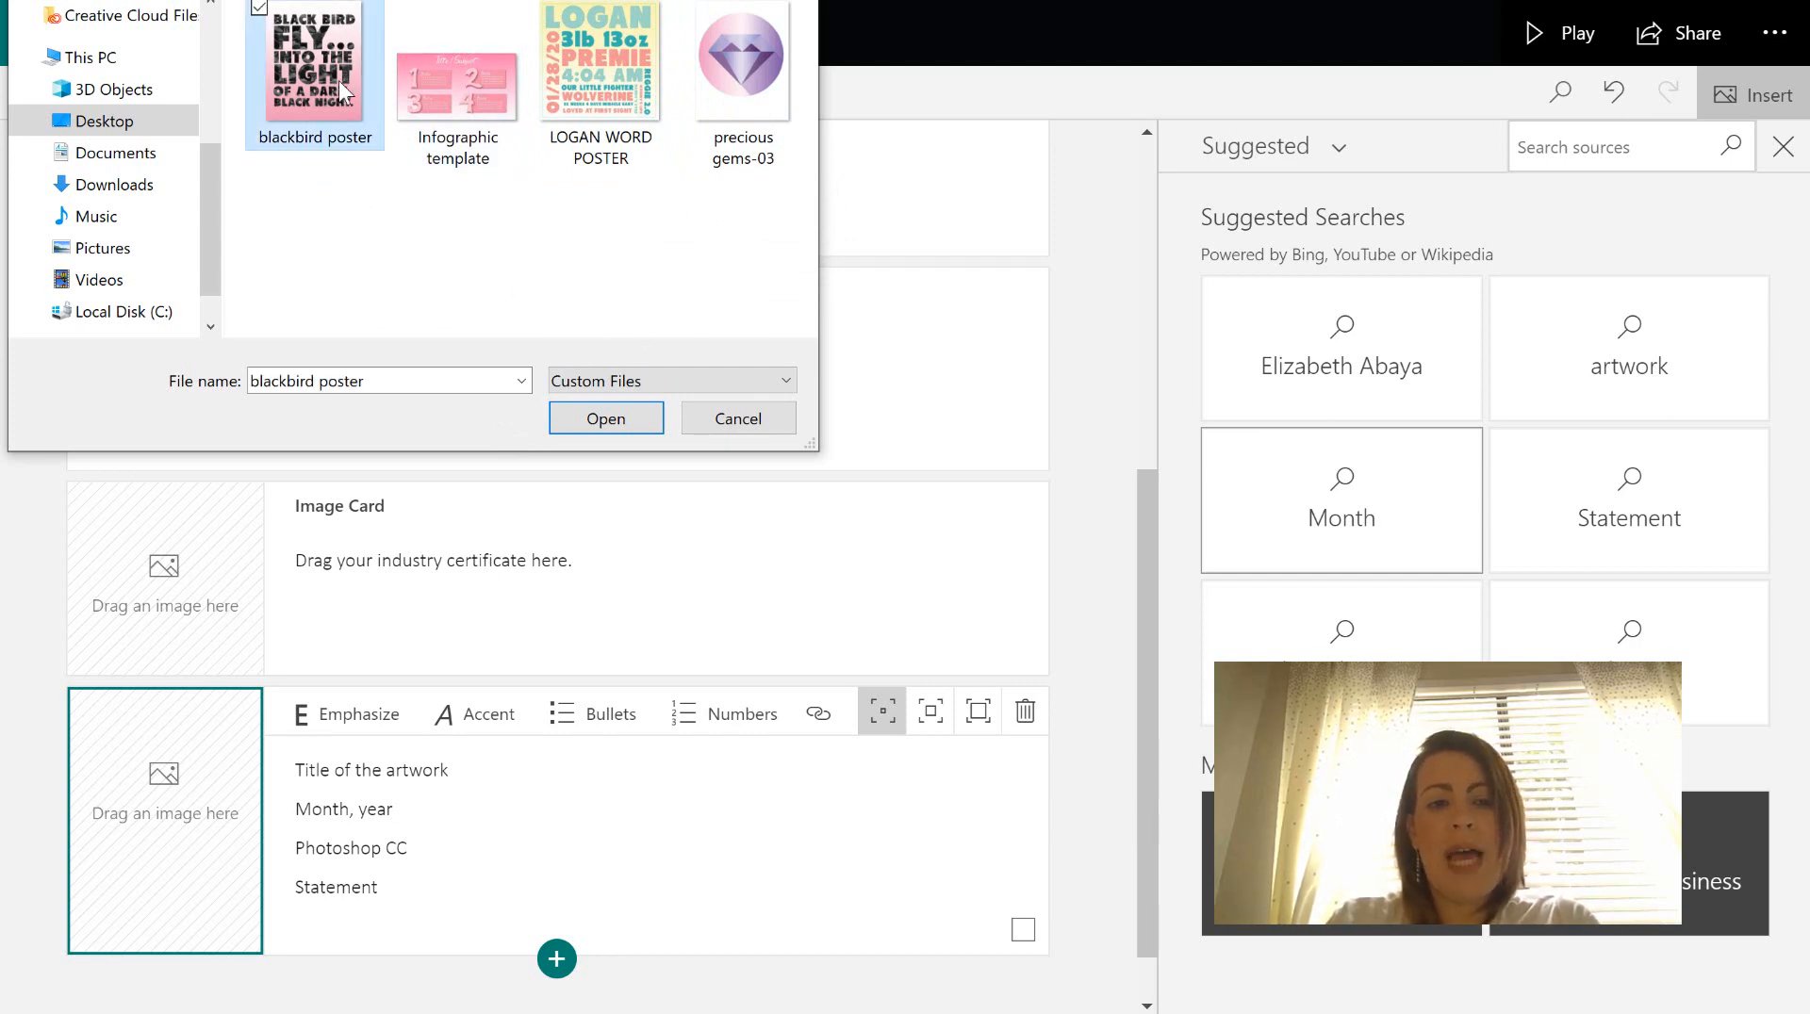
{"action": "left_click", "coordinate": [624, 422]}
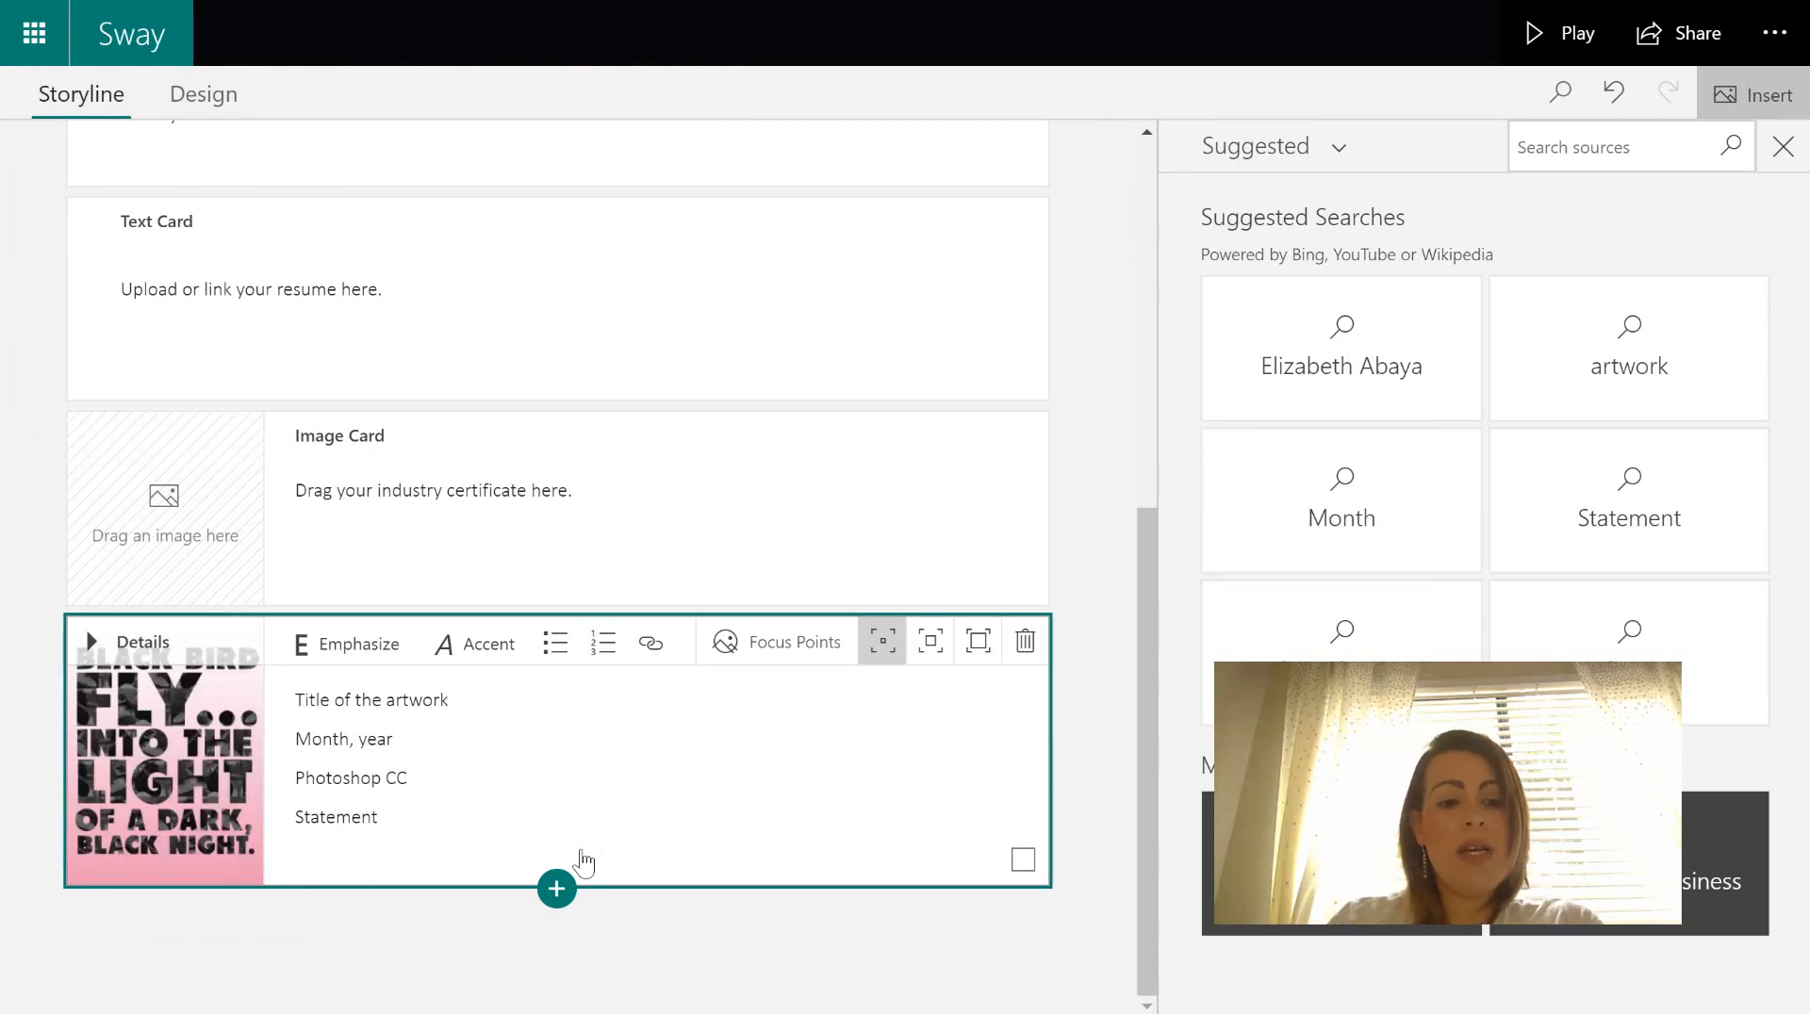
- Replace the caption placeholders with the title 'Blackbird Poster' and date 'January 2020'
{"action": "left_click", "coordinate": [453, 700]}
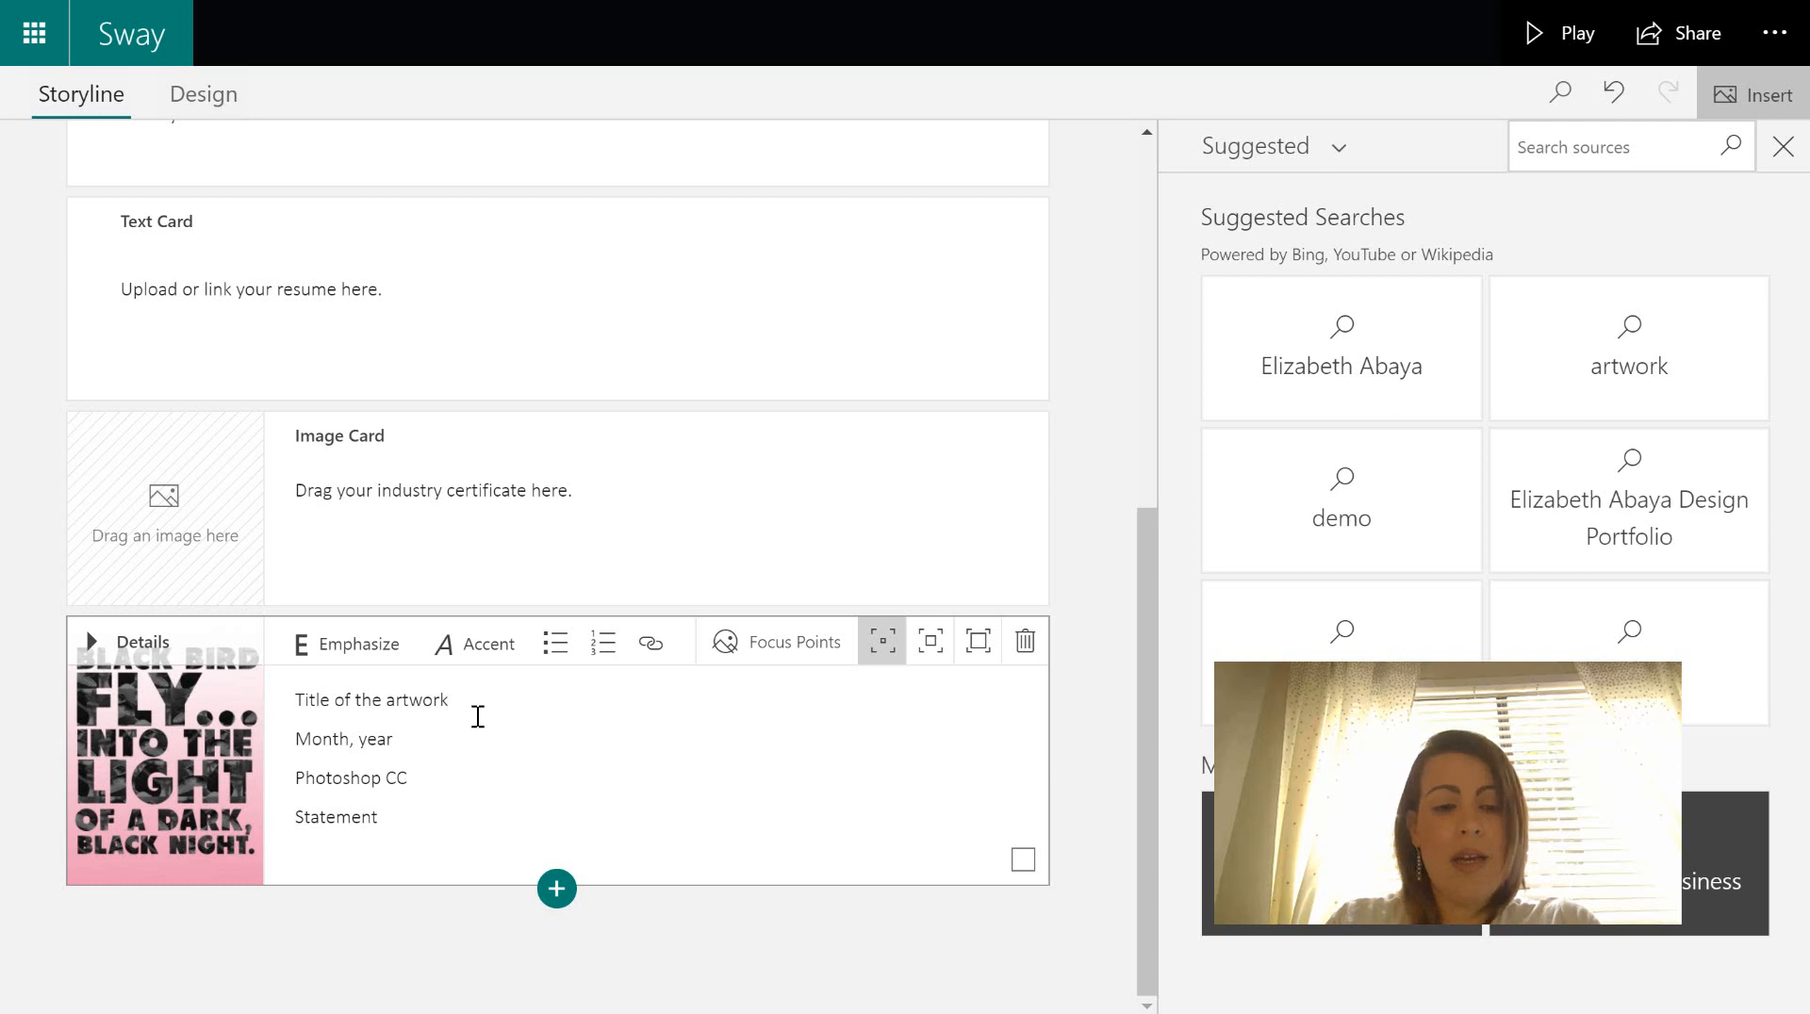
{"action": "left_click_drag", "start_coordinate": [482, 707], "coordinate": [291, 699]}
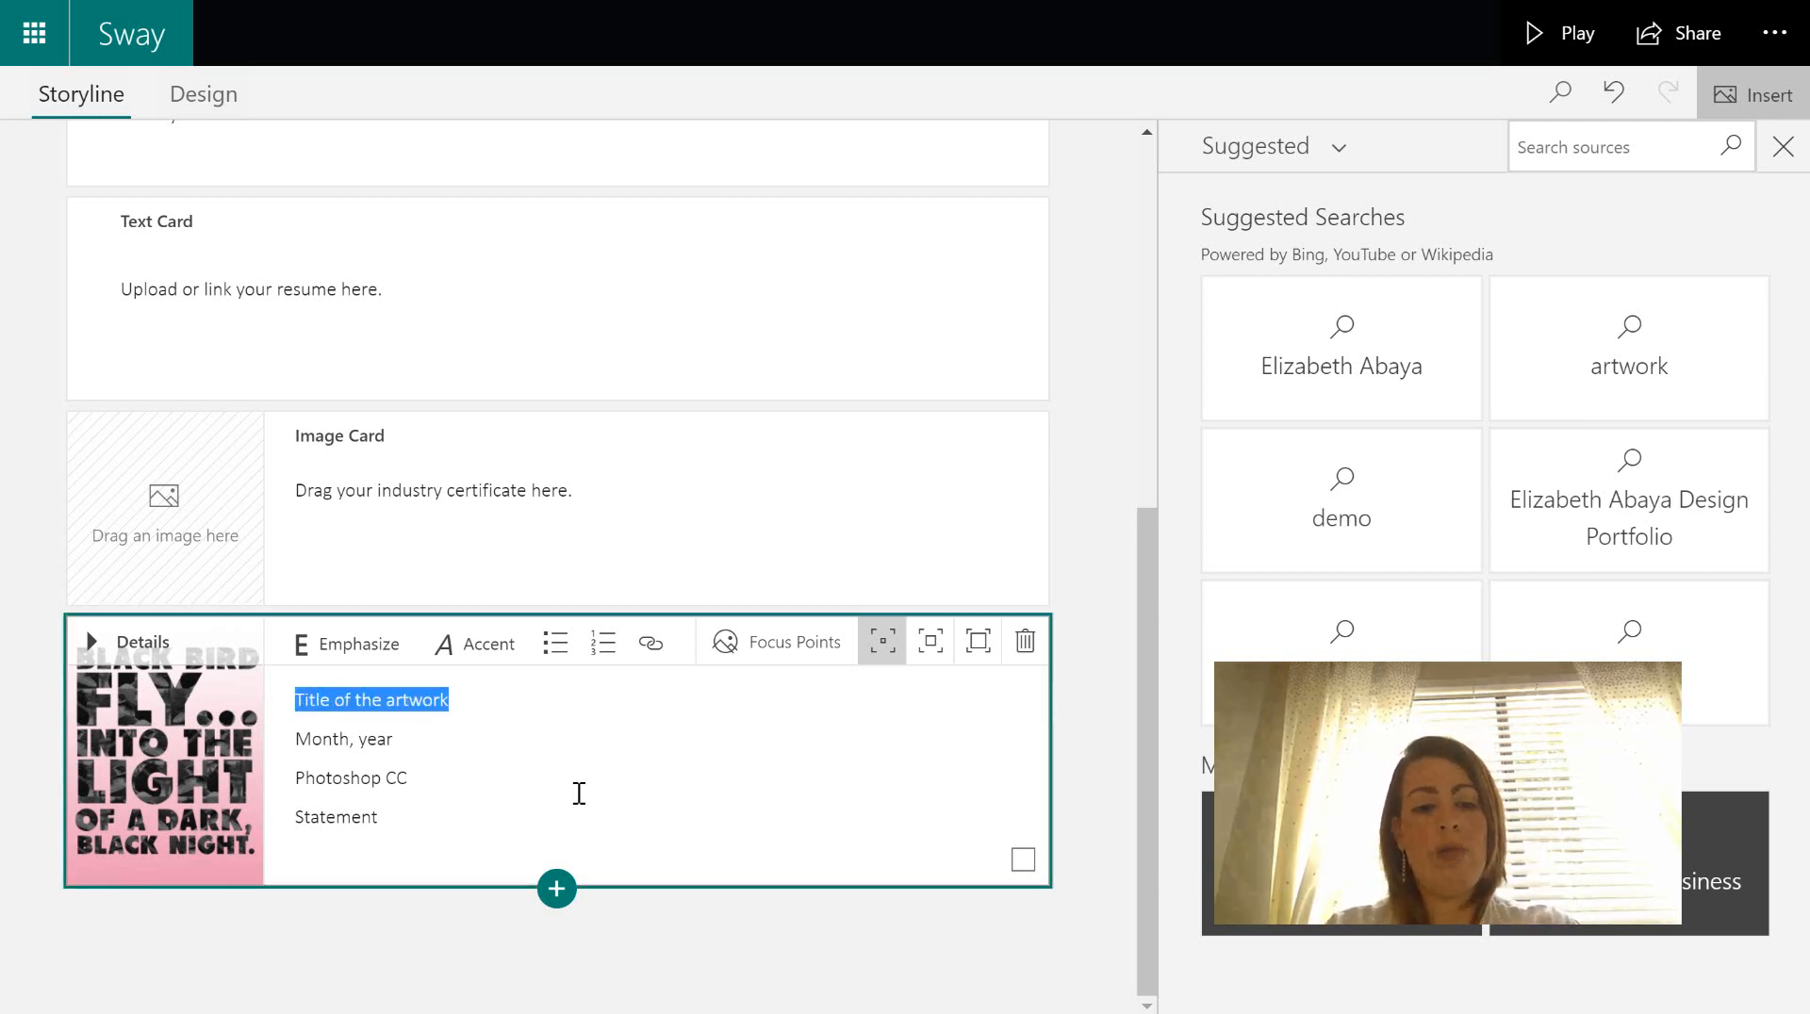
{"action": "left_click", "coordinate": [578, 790]}
{"action": "left_click_drag", "start_coordinate": [477, 698], "coordinate": [269, 691]}
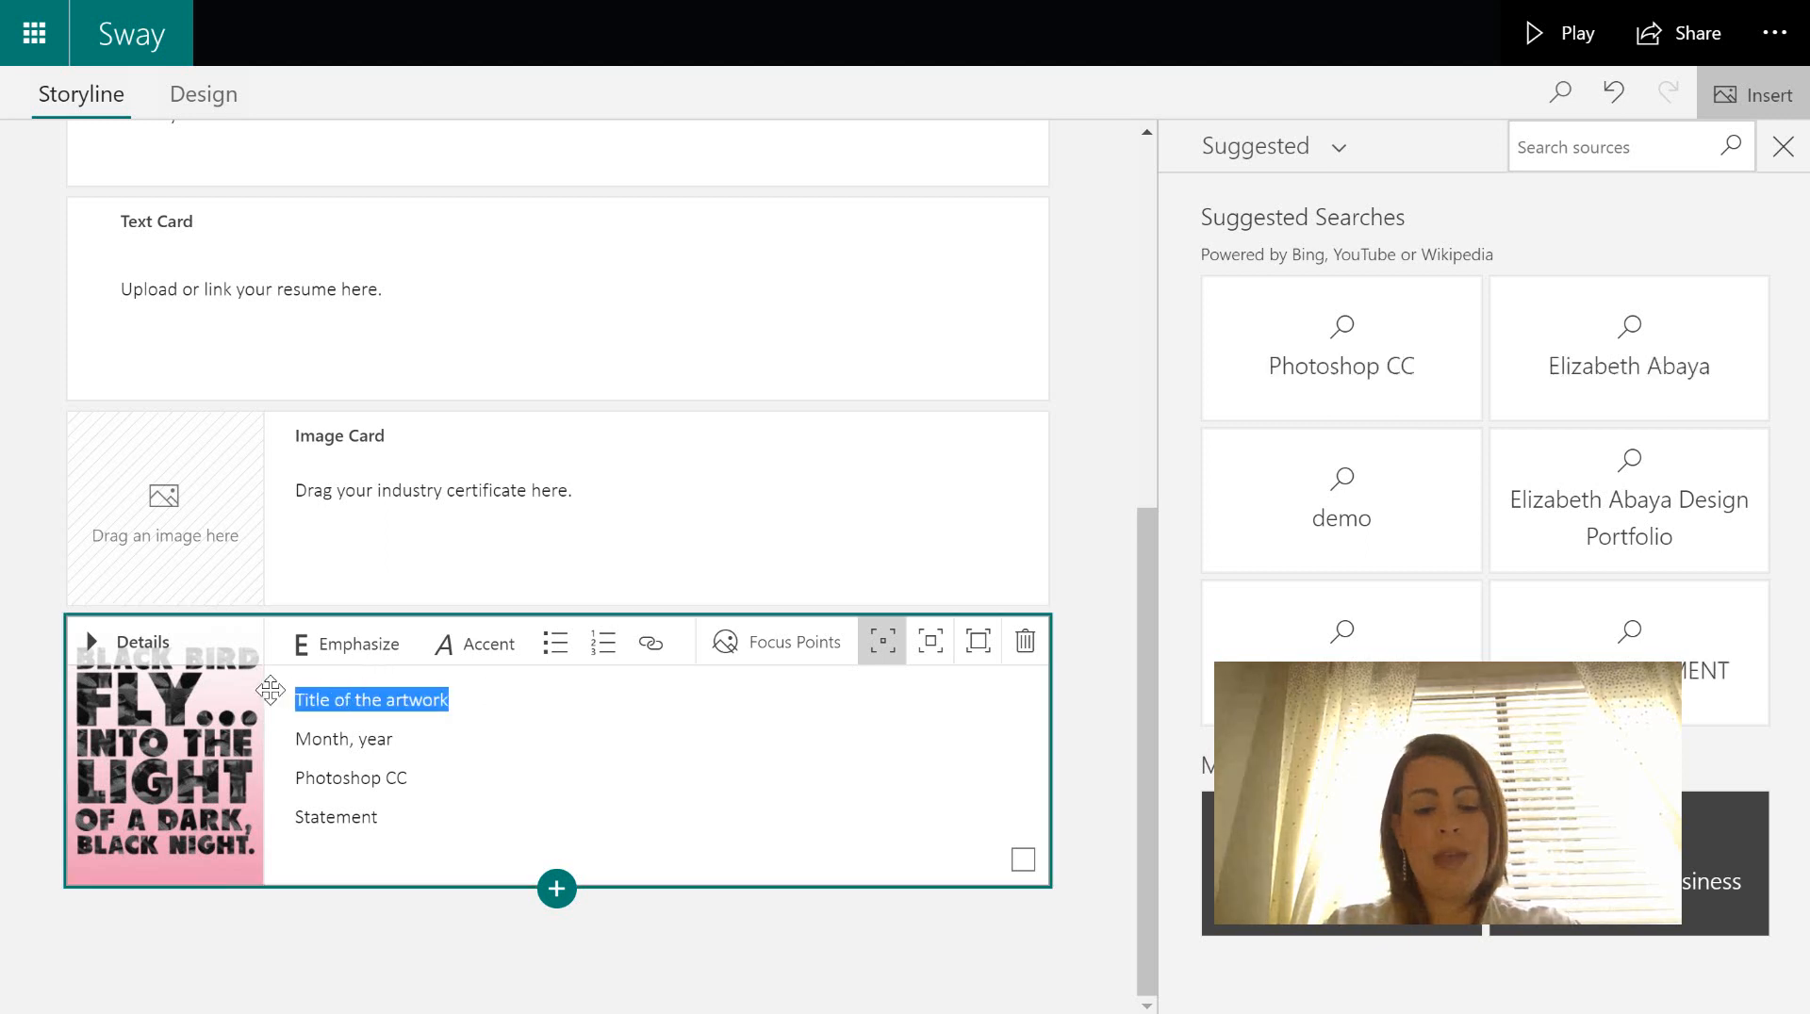
{"action": "type", "text": "Blackb"}
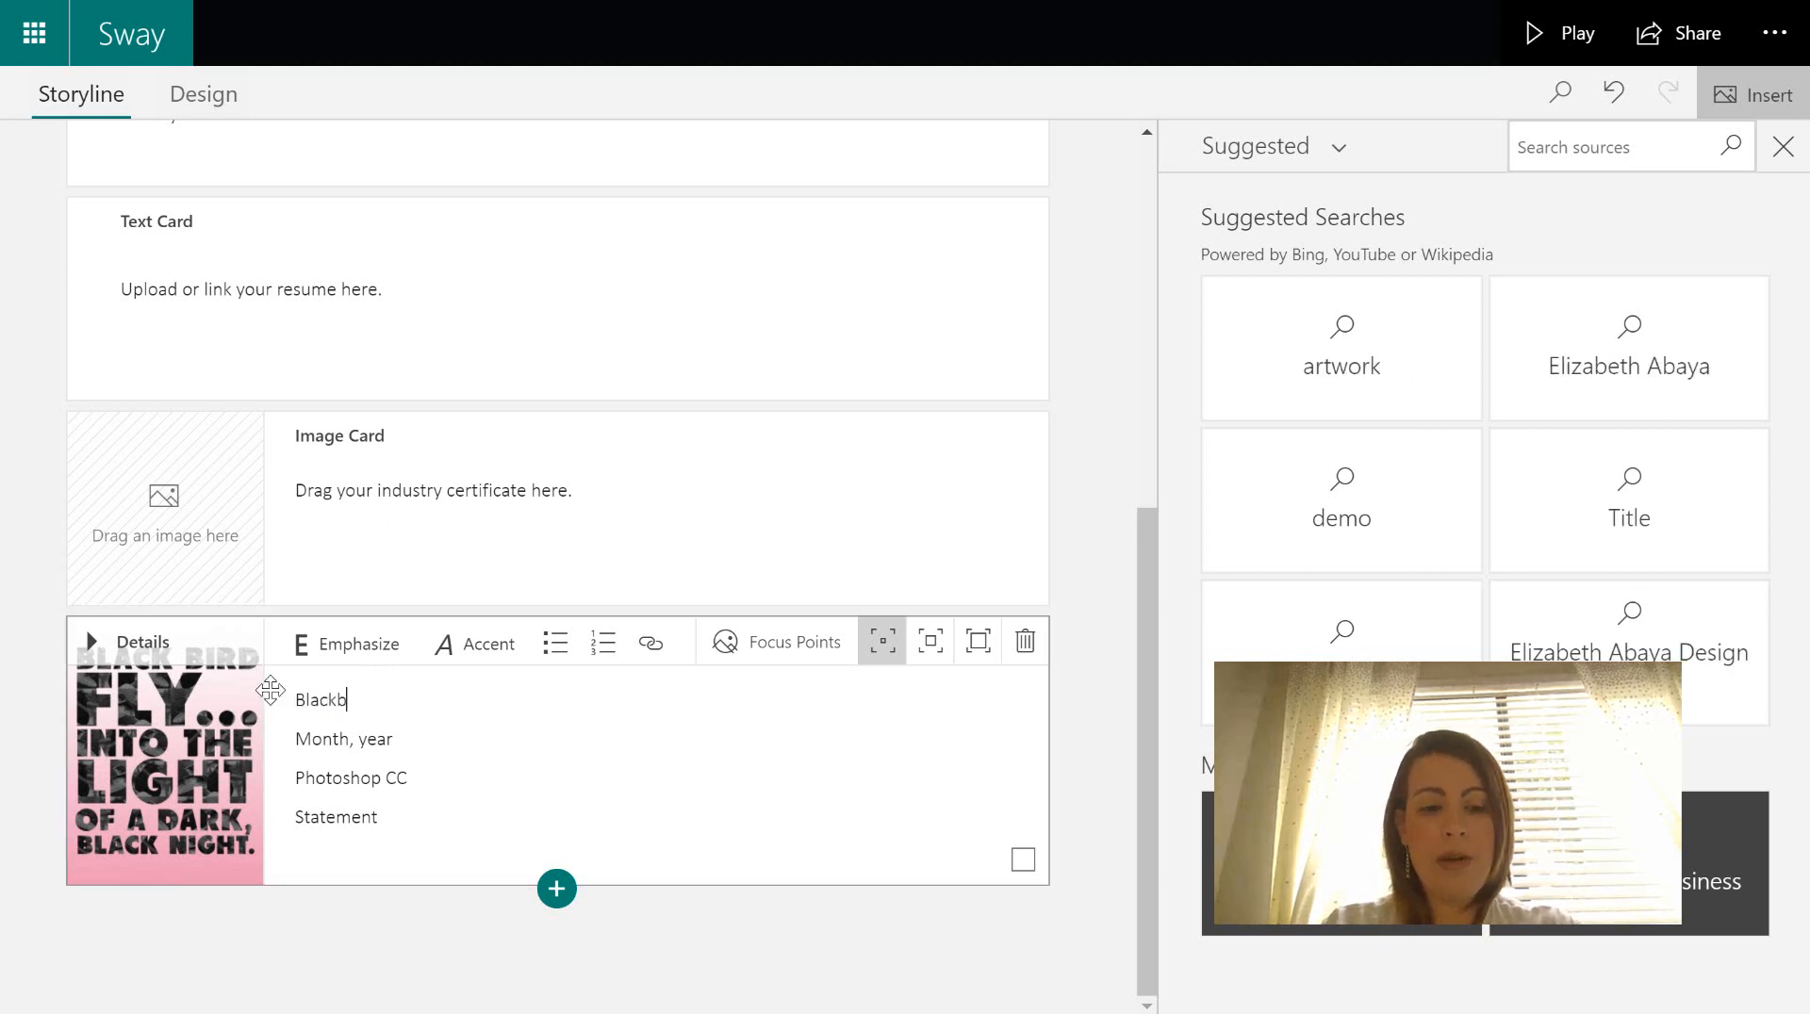
{"action": "type", "text": "ird Poster"}
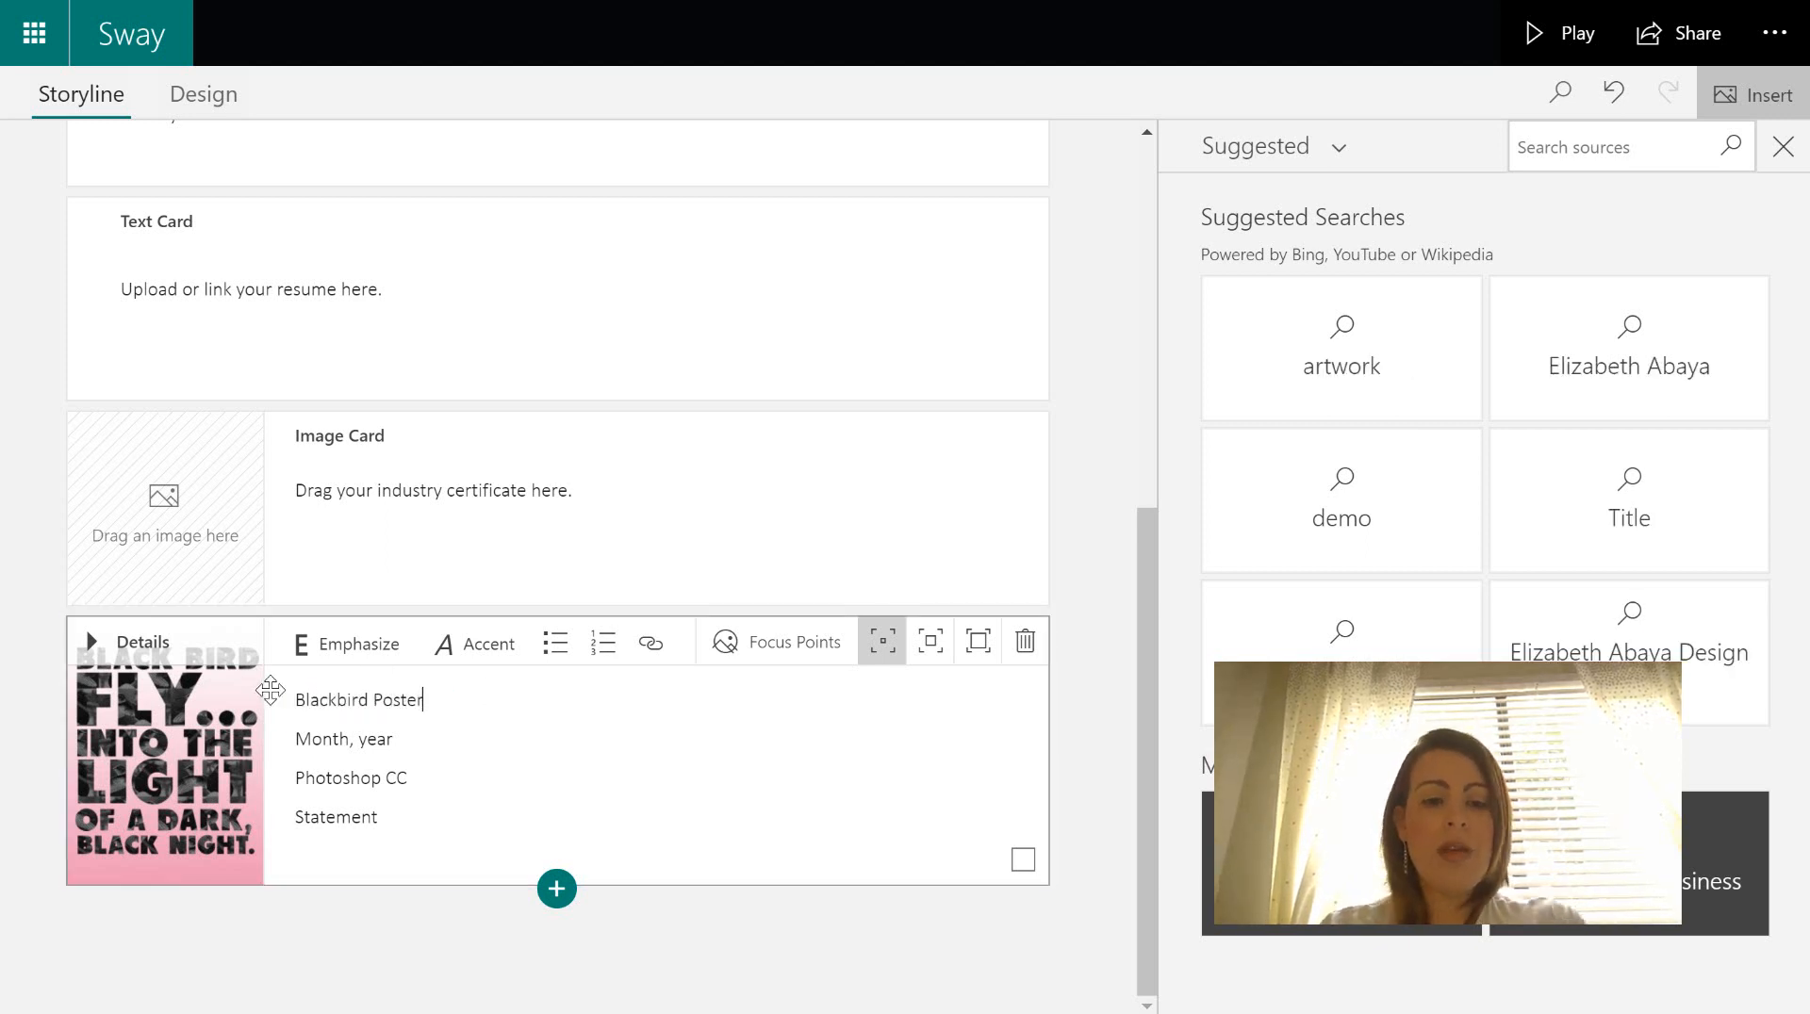
{"action": "left_click_drag", "start_coordinate": [408, 735], "coordinate": [292, 732]}
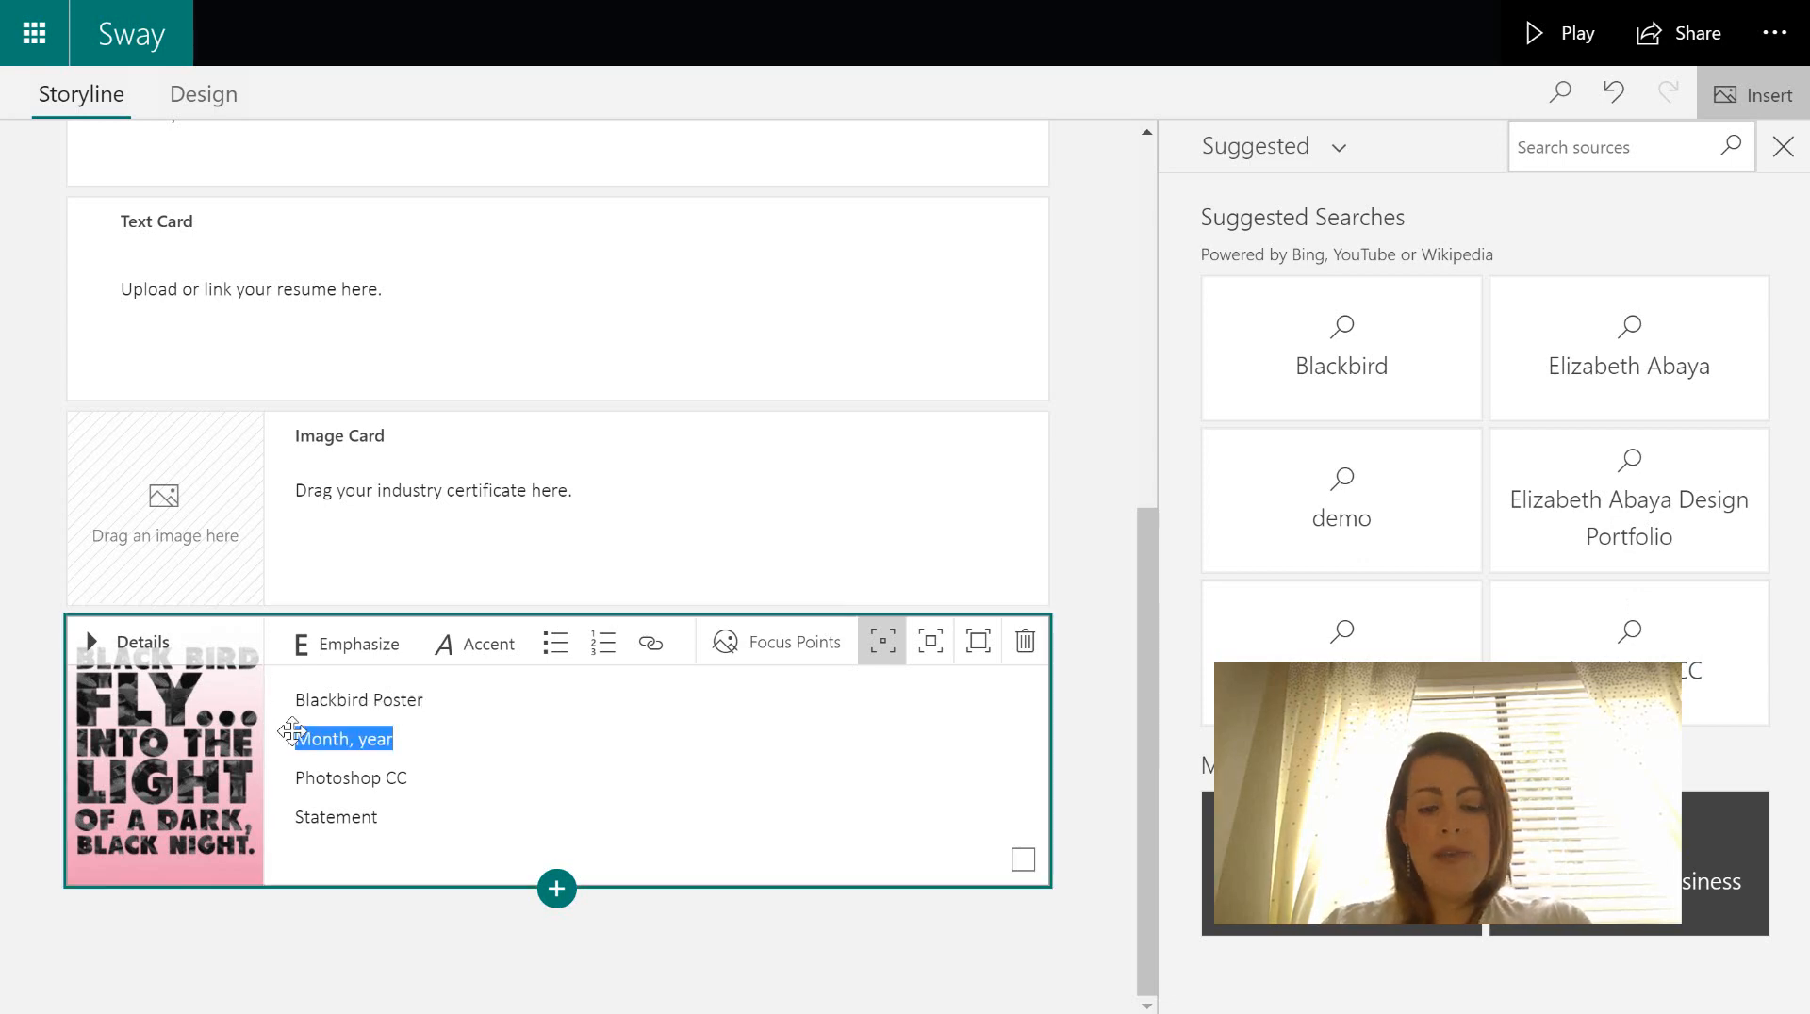
{"action": "type", "text": "January"}
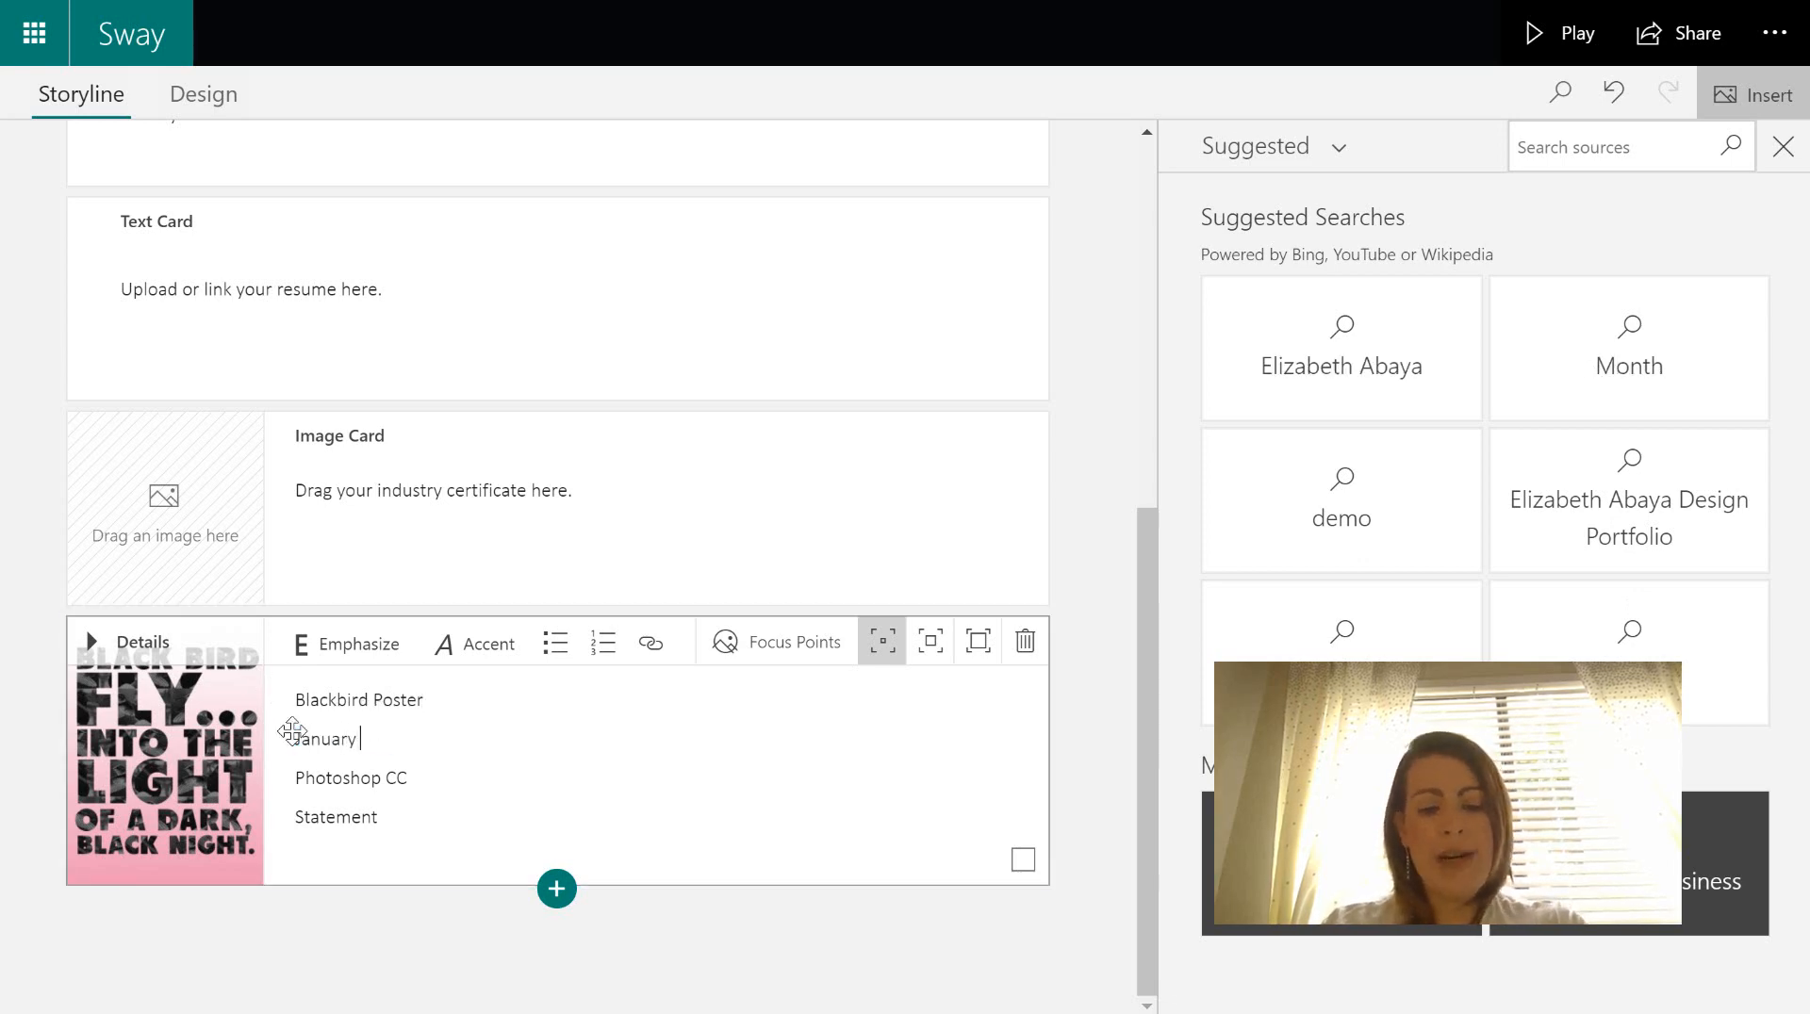
{"action": "type", "text": " 2020"}
- Replace 'Statement' with 'I successfully used typographic hierarchy to....', fixing the spelling of 'successfully'
{"action": "left_click", "coordinate": [482, 772]}
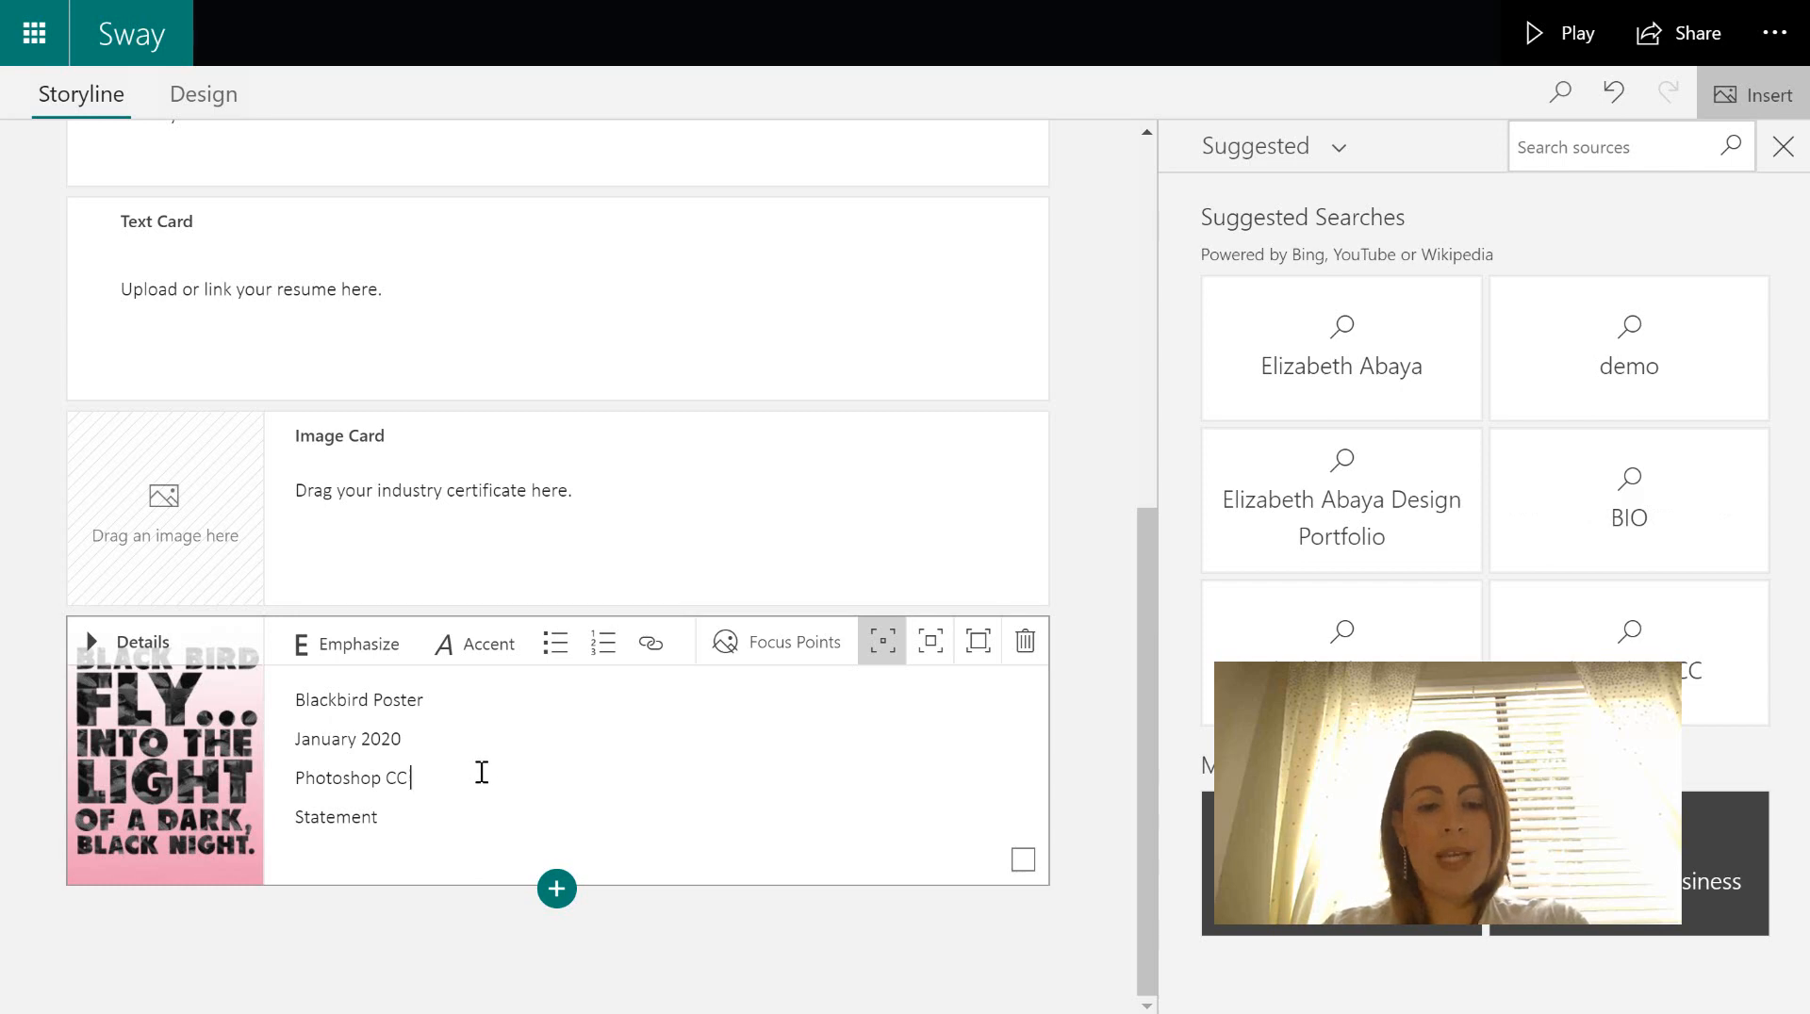
{"action": "left_click_drag", "start_coordinate": [426, 817], "coordinate": [310, 817]}
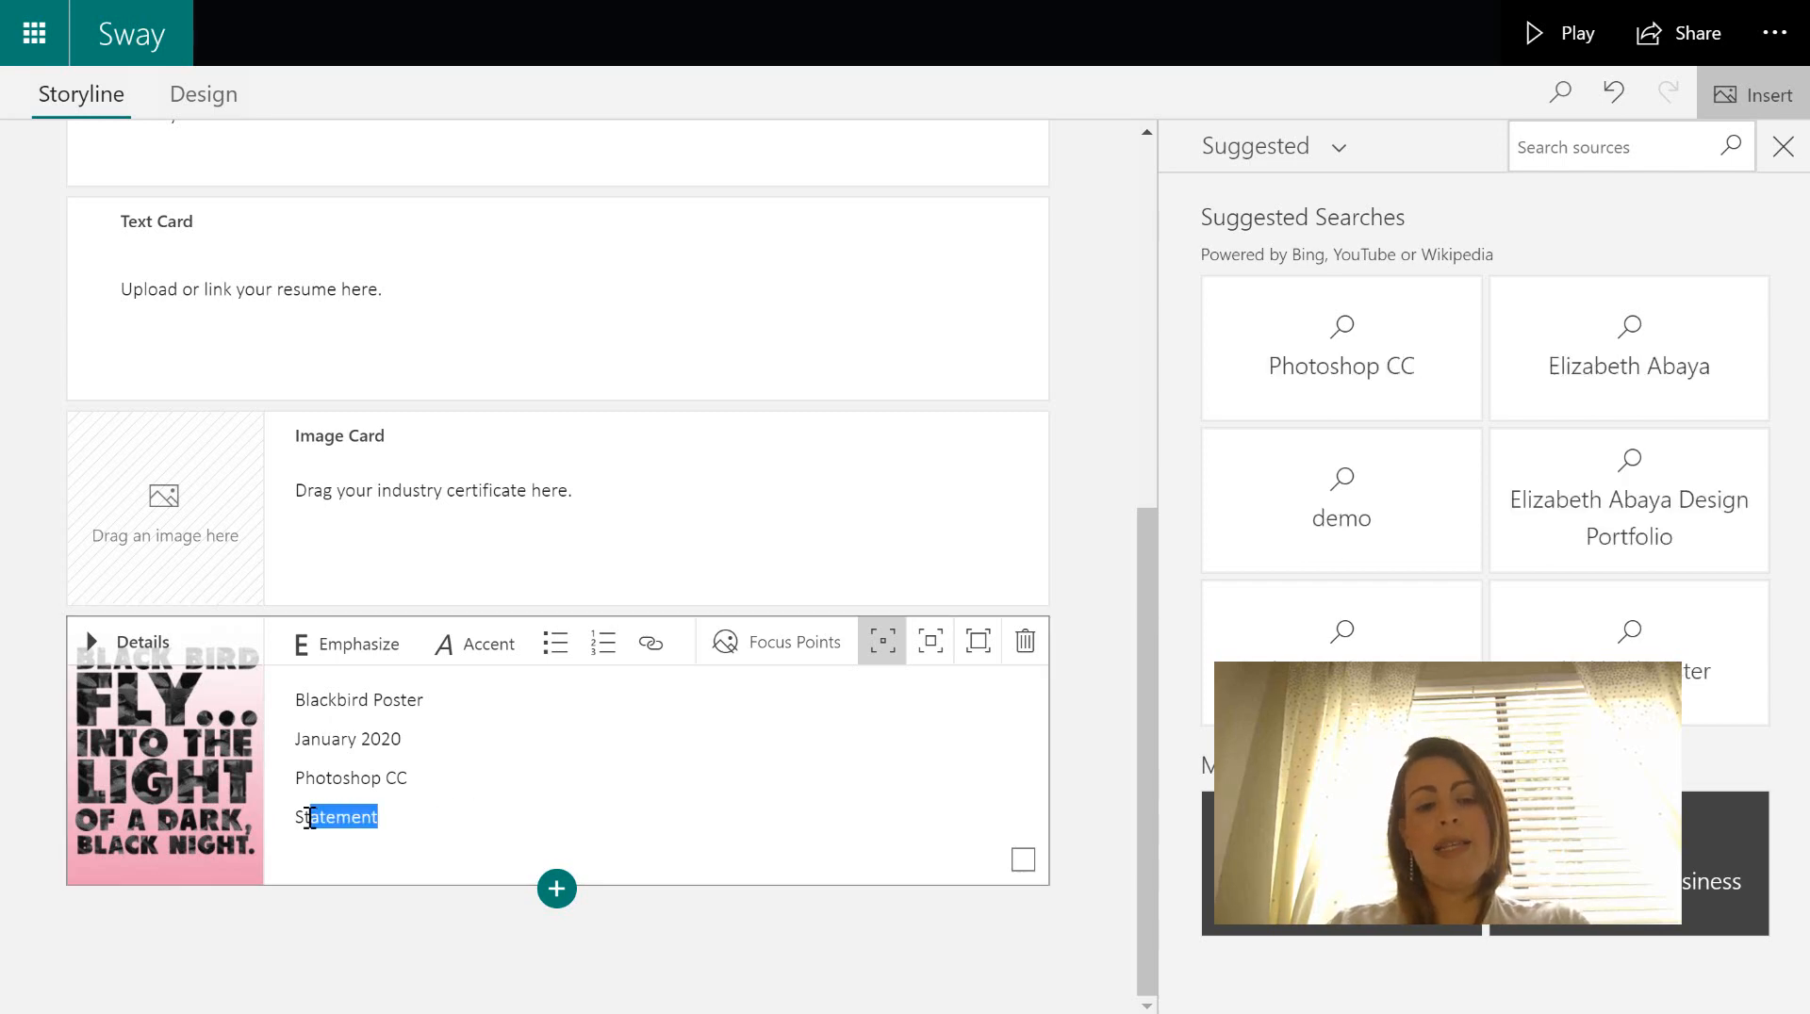
{"action": "key", "text": "BackSpace"}
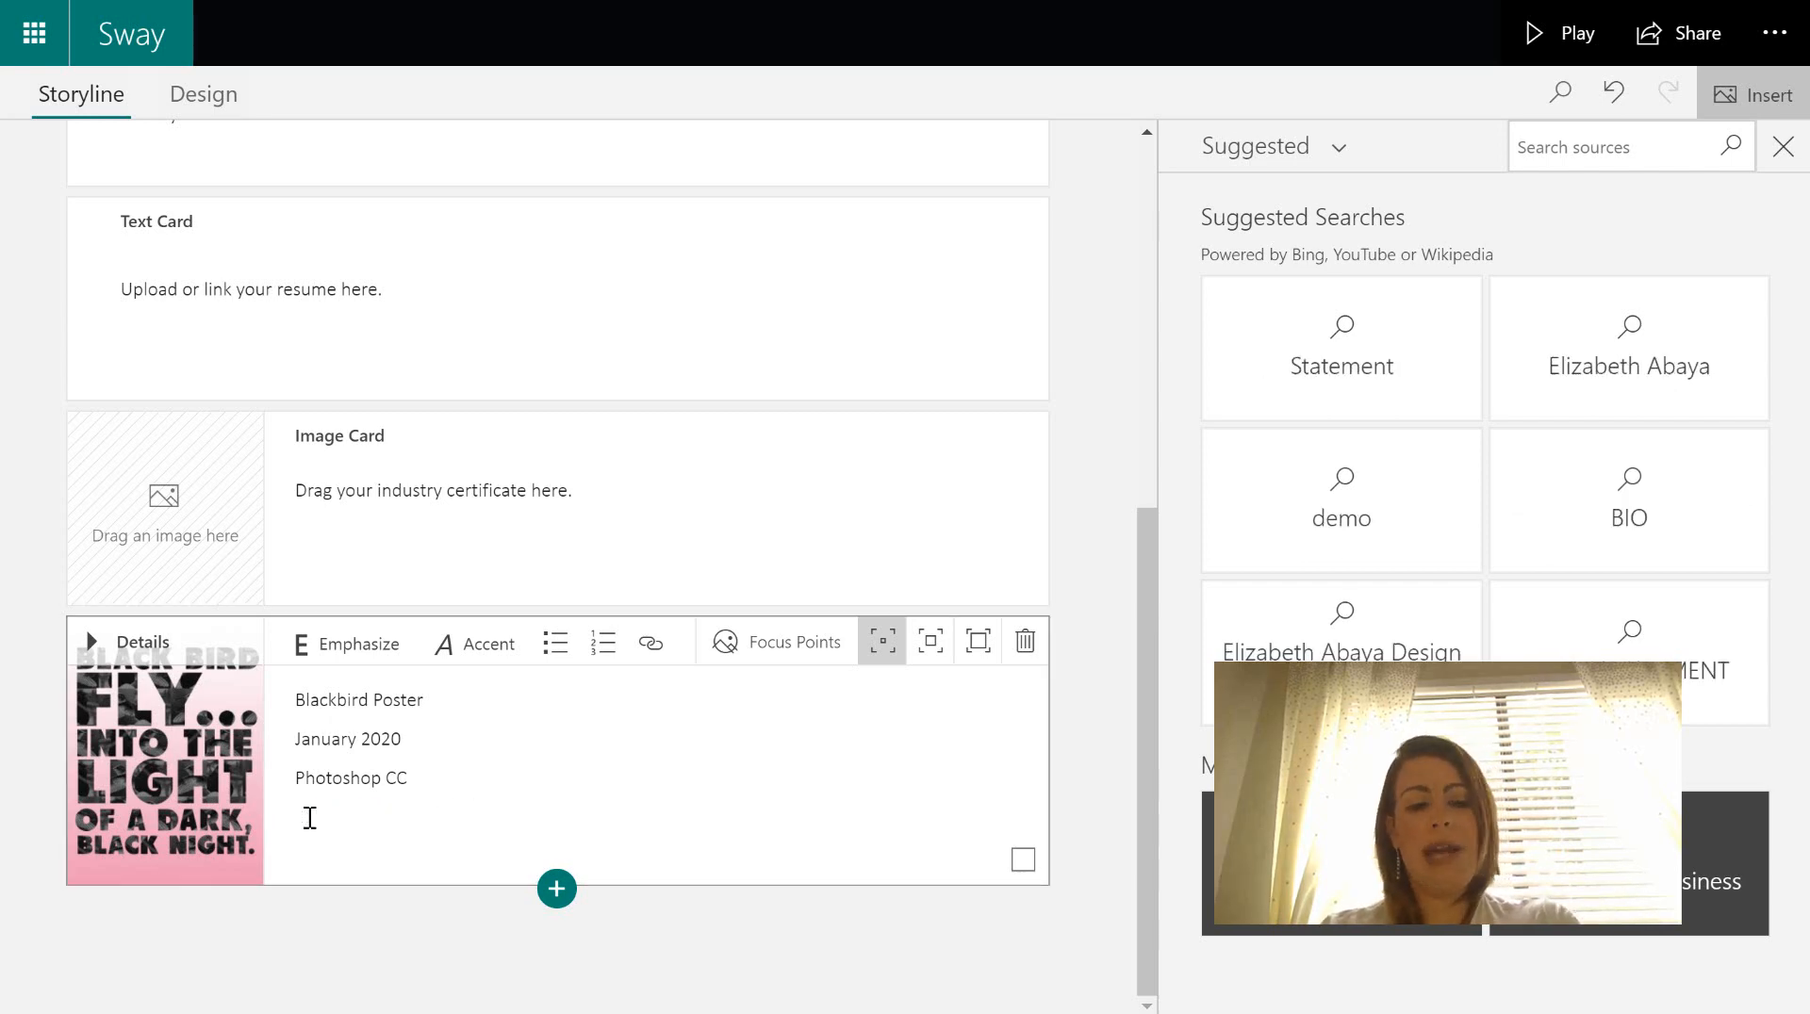
{"action": "type", "text": "succesf"}
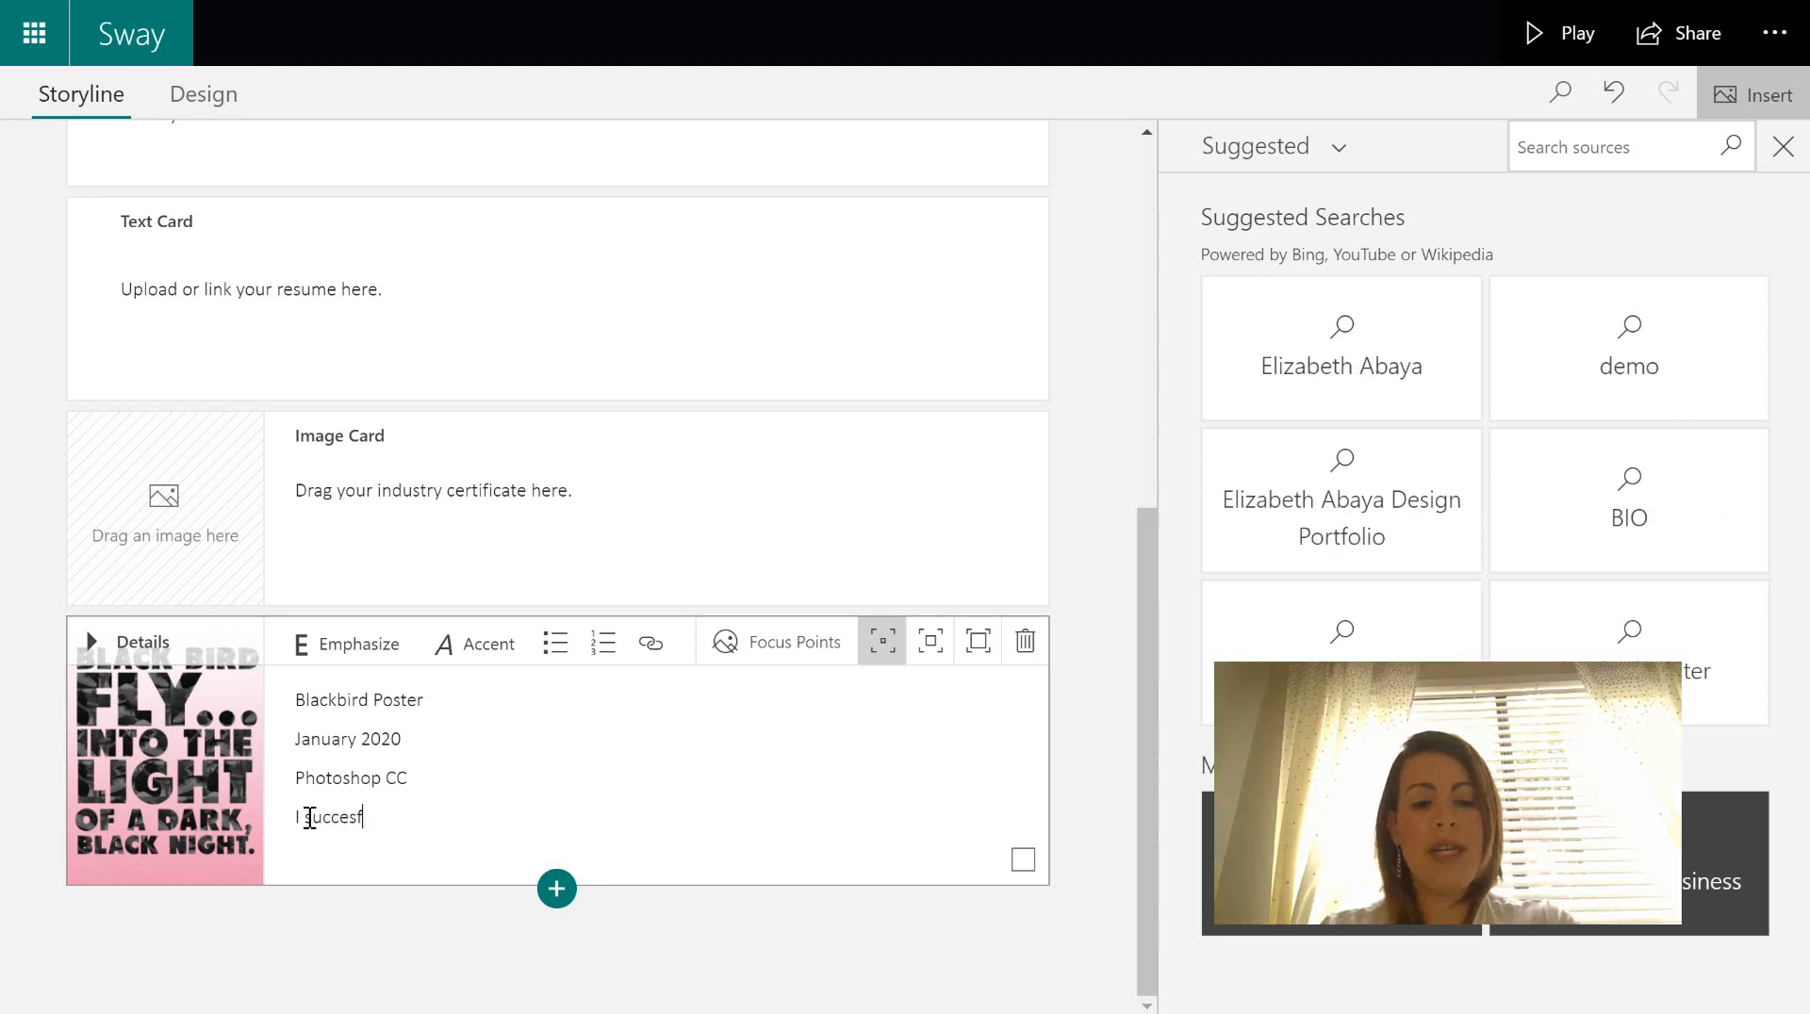
{"action": "type", "text": "ully"}
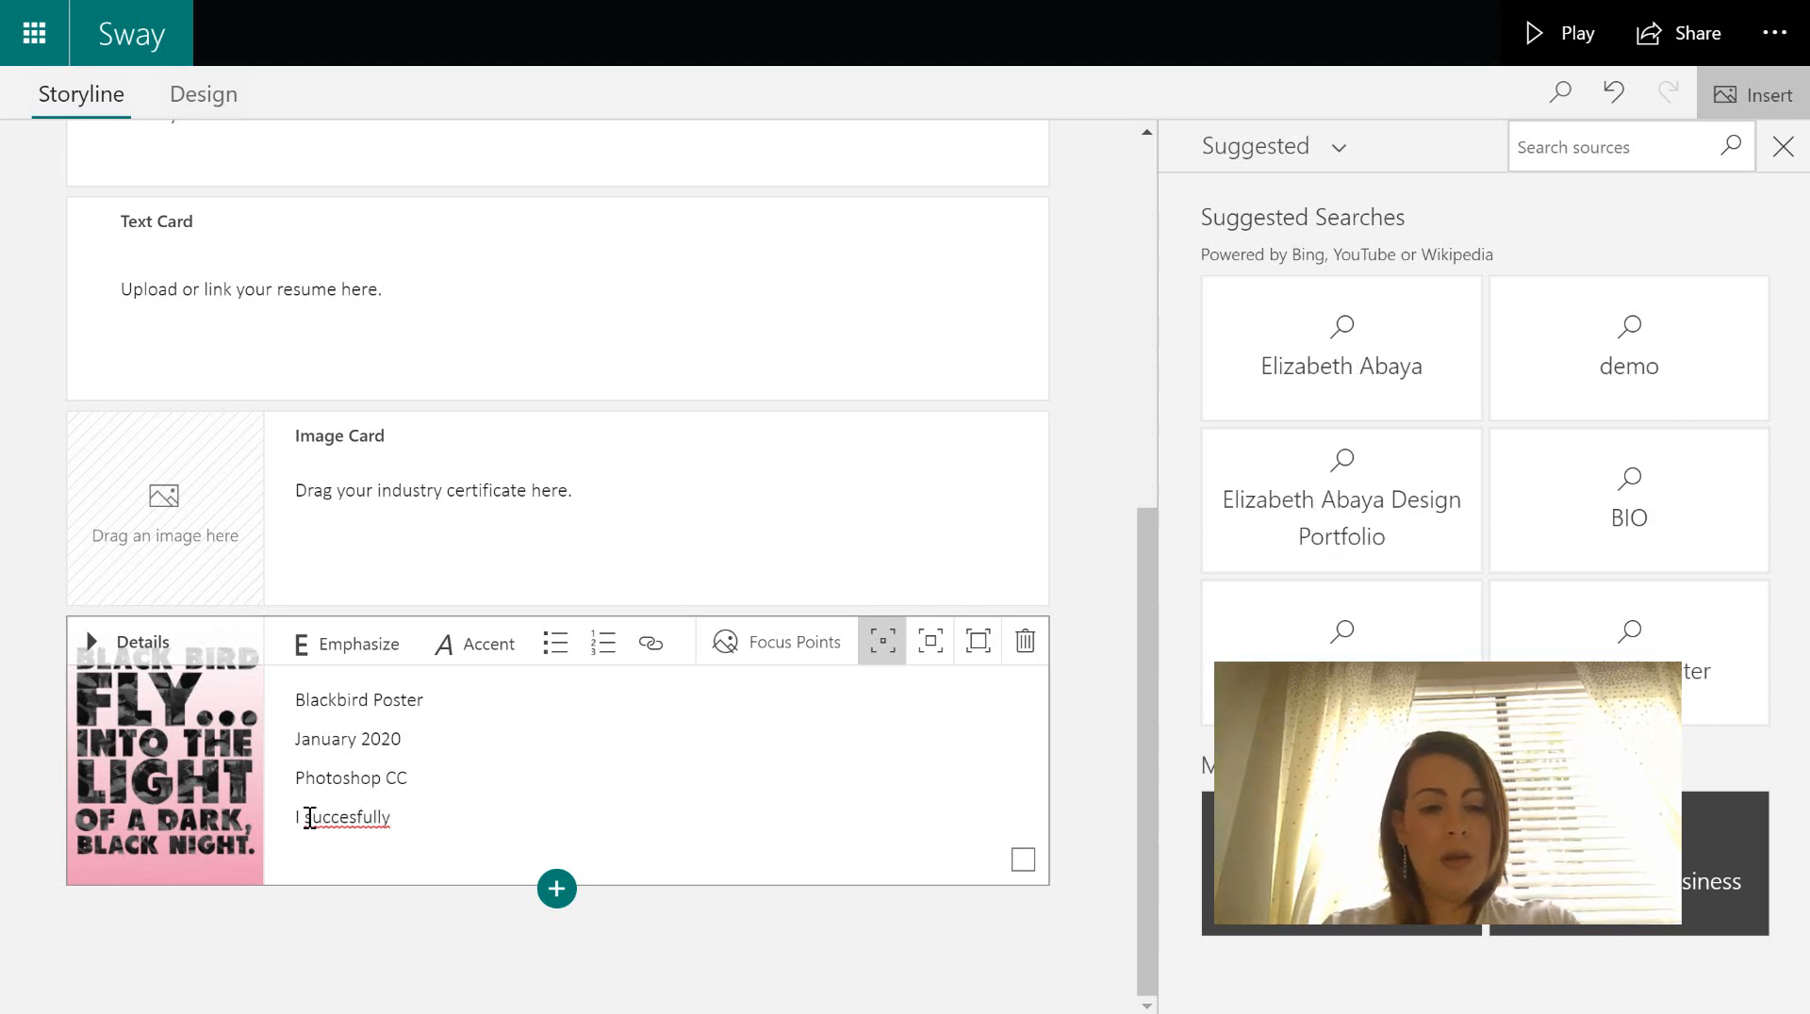
{"action": "key", "text": "BackSpace"}
{"action": "key", "text": "BackSpace"}
{"action": "left_click", "coordinate": [354, 816]}
{"action": "type", "text": "s"}
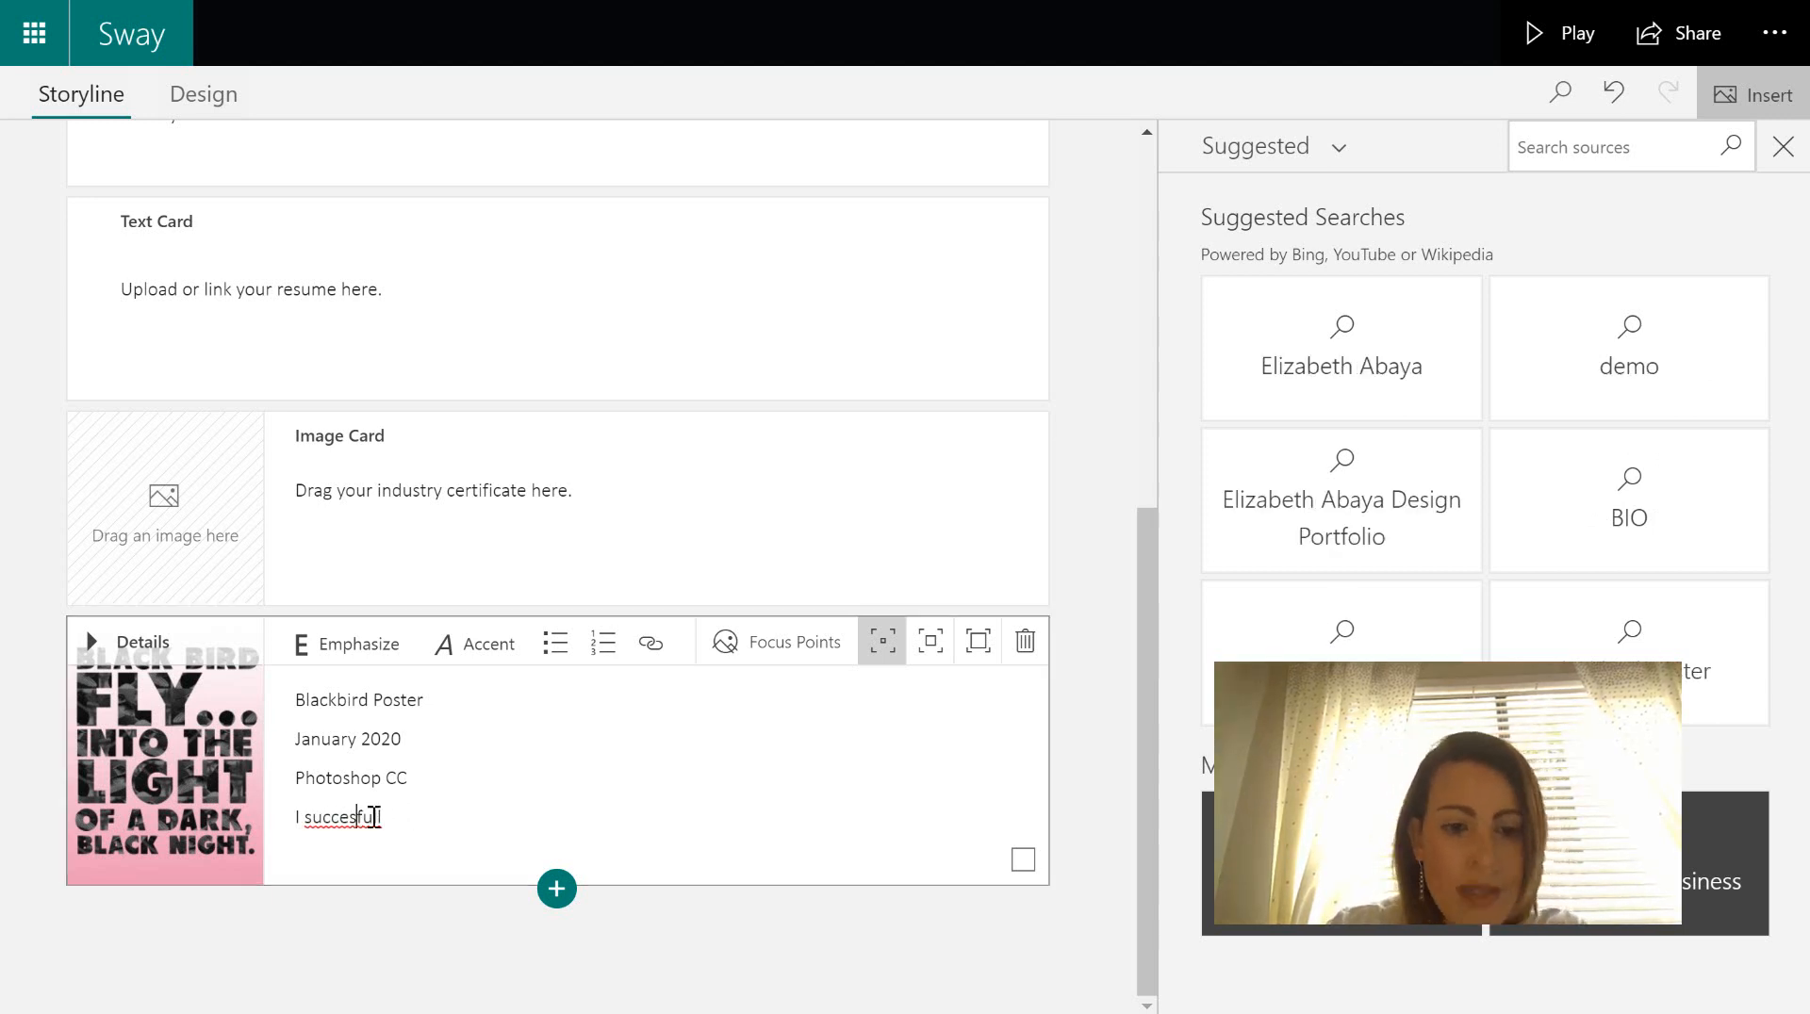
{"action": "left_click", "coordinate": [445, 816]}
{"action": "type", "text": "y used"}
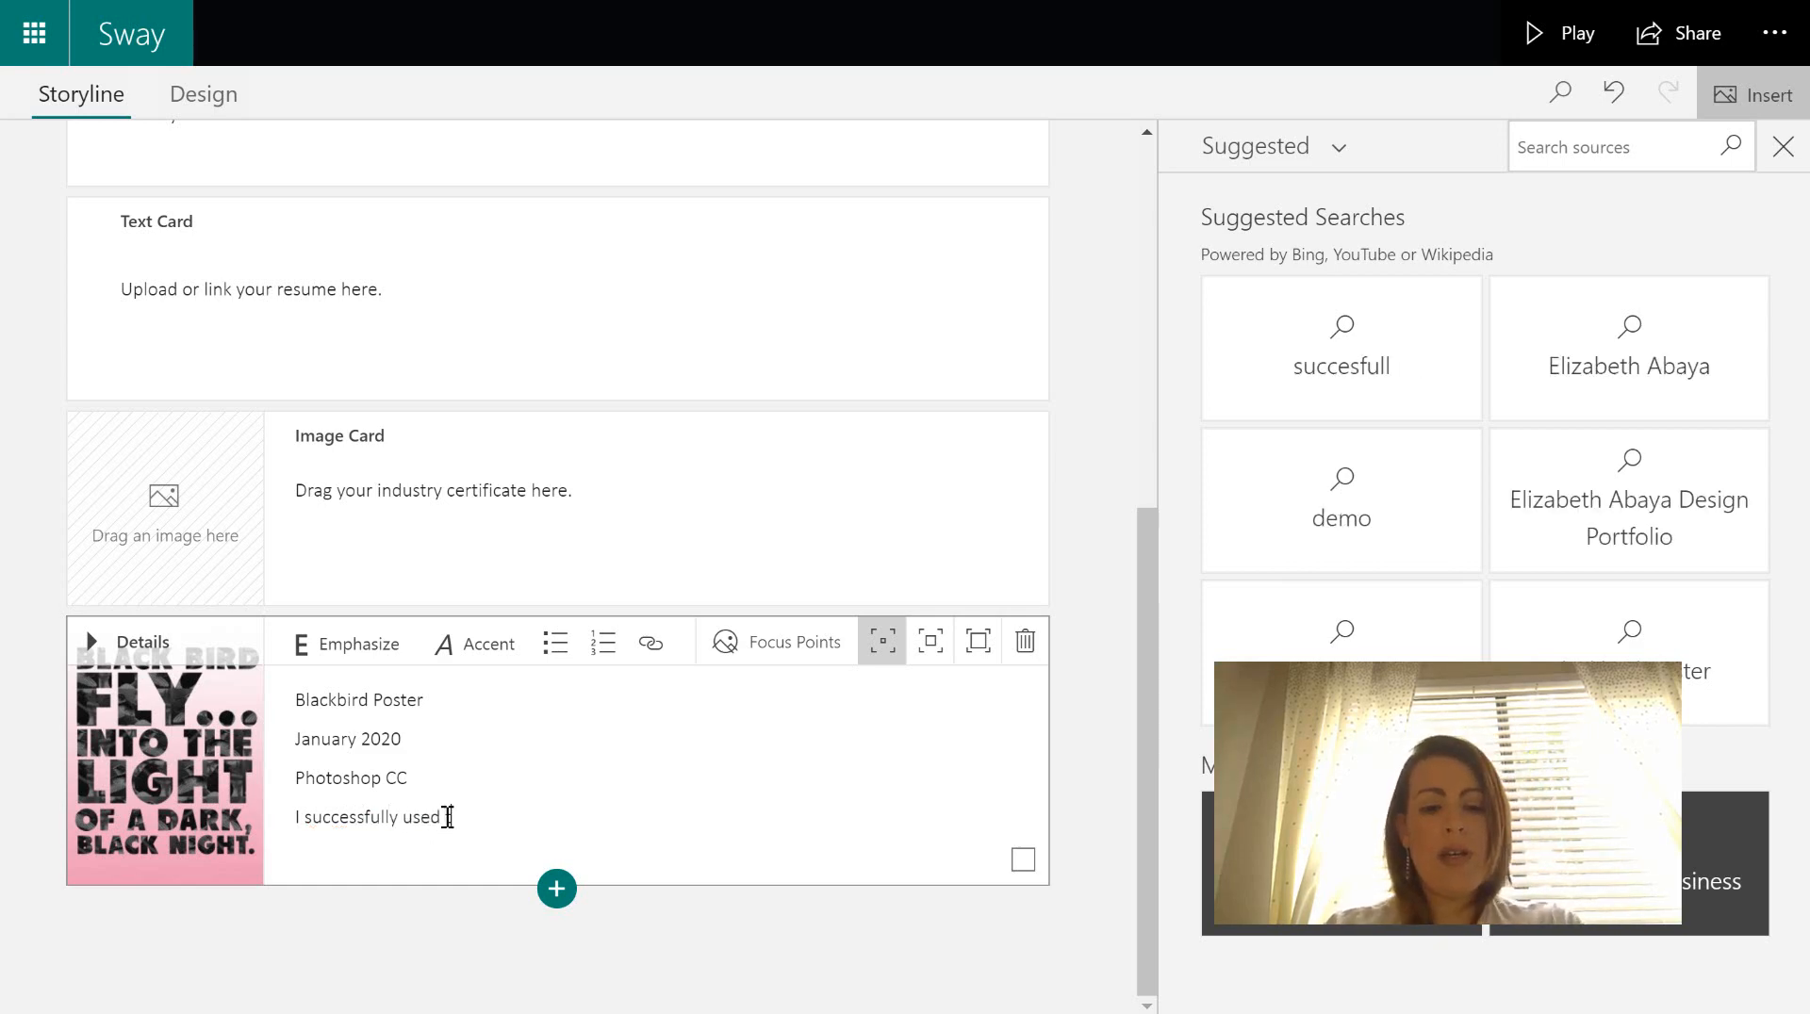
{"action": "type", "text": " typographic "}
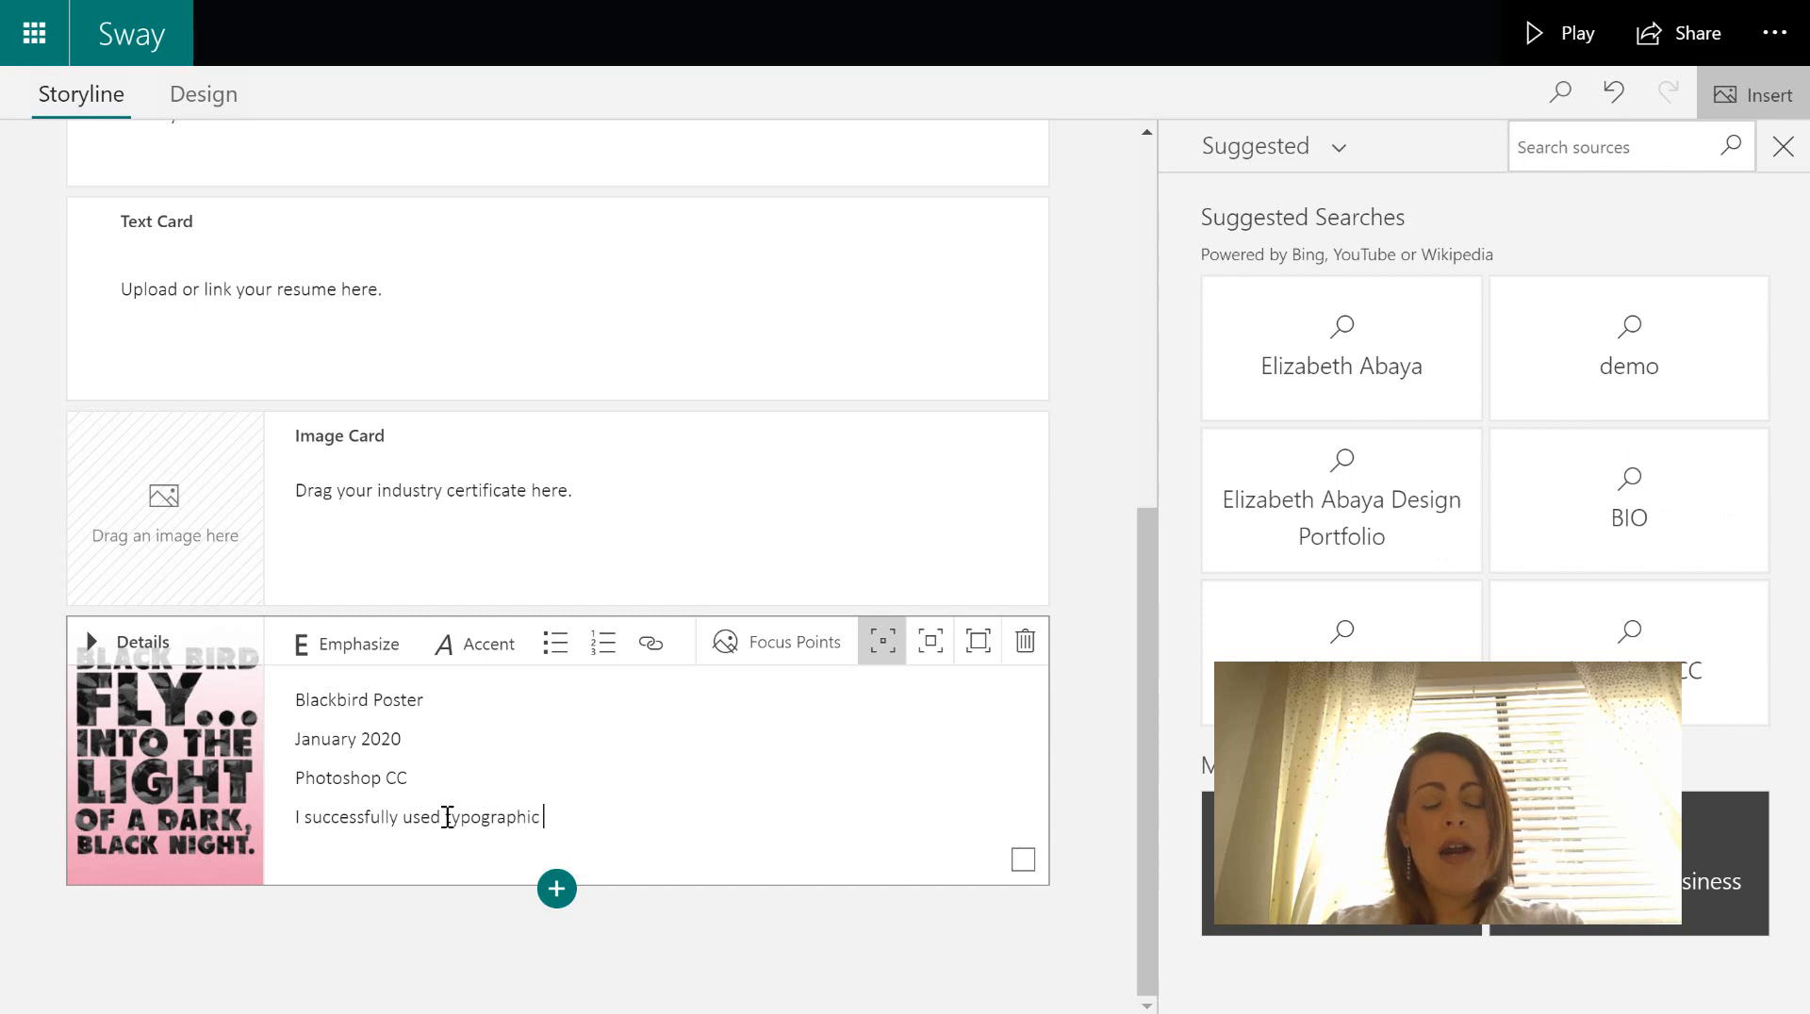
{"action": "type", "text": "hierarchy "}
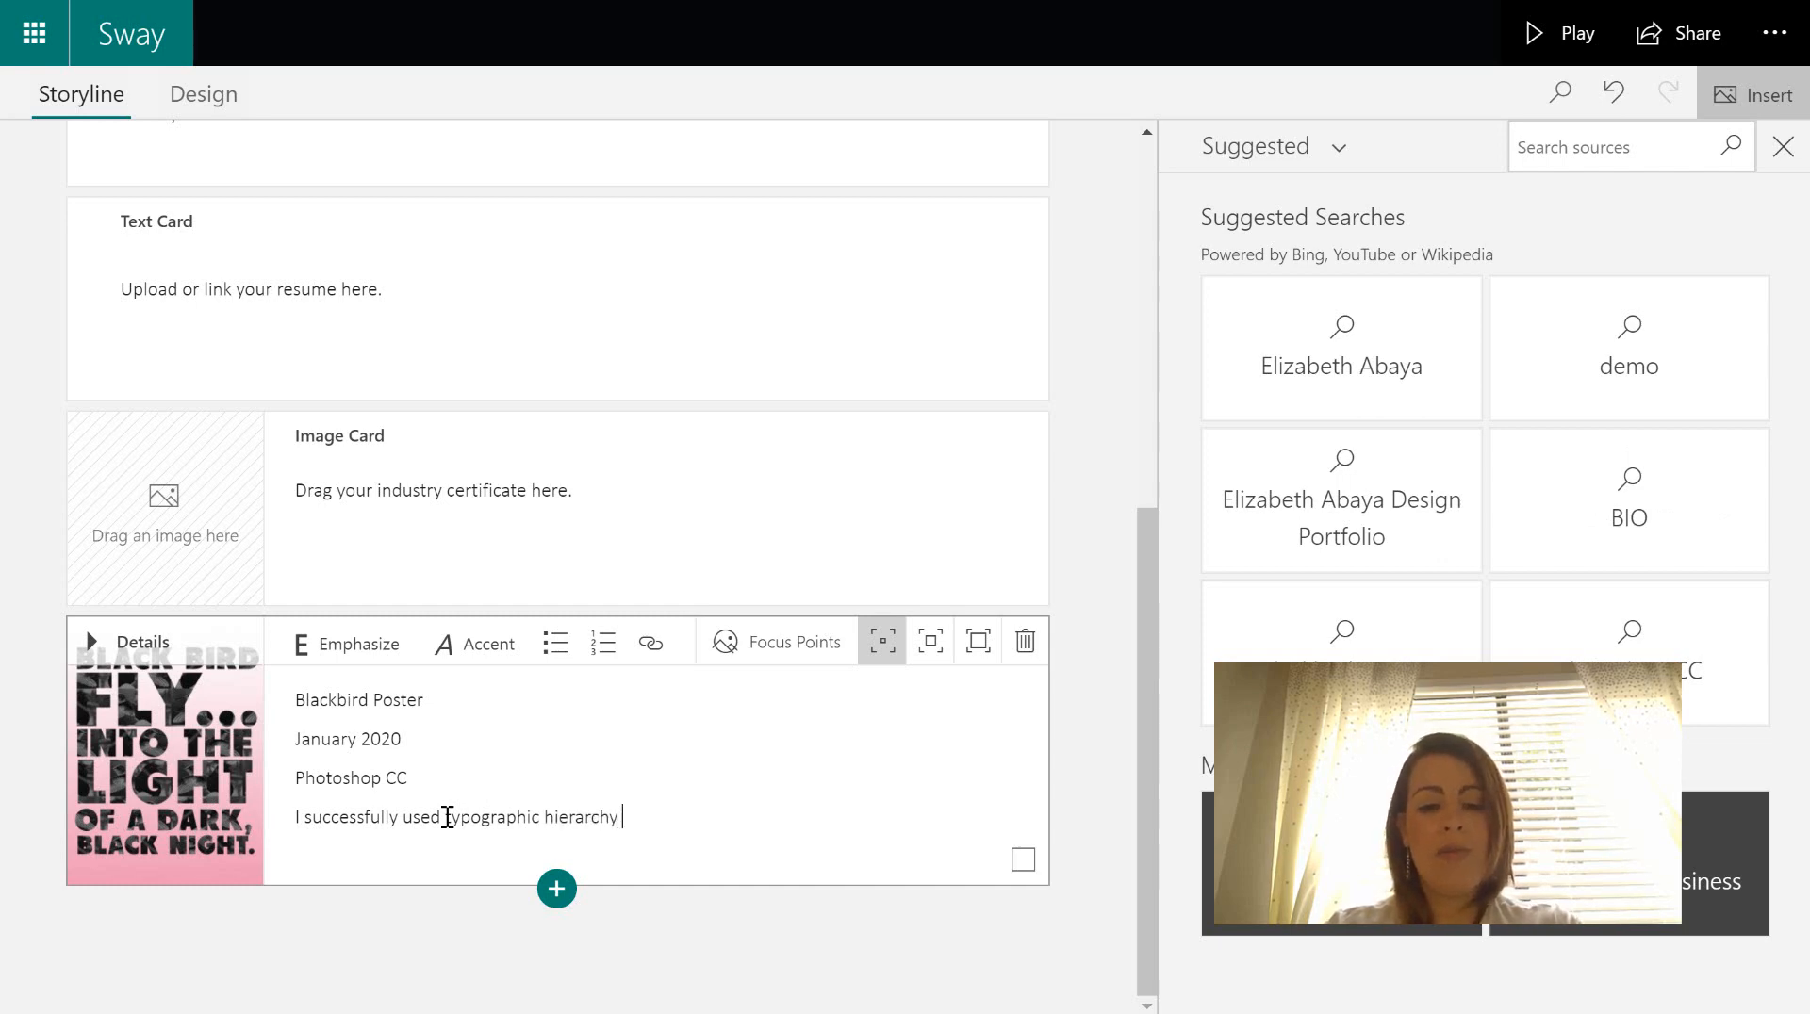
{"action": "type", "text": "to...."}
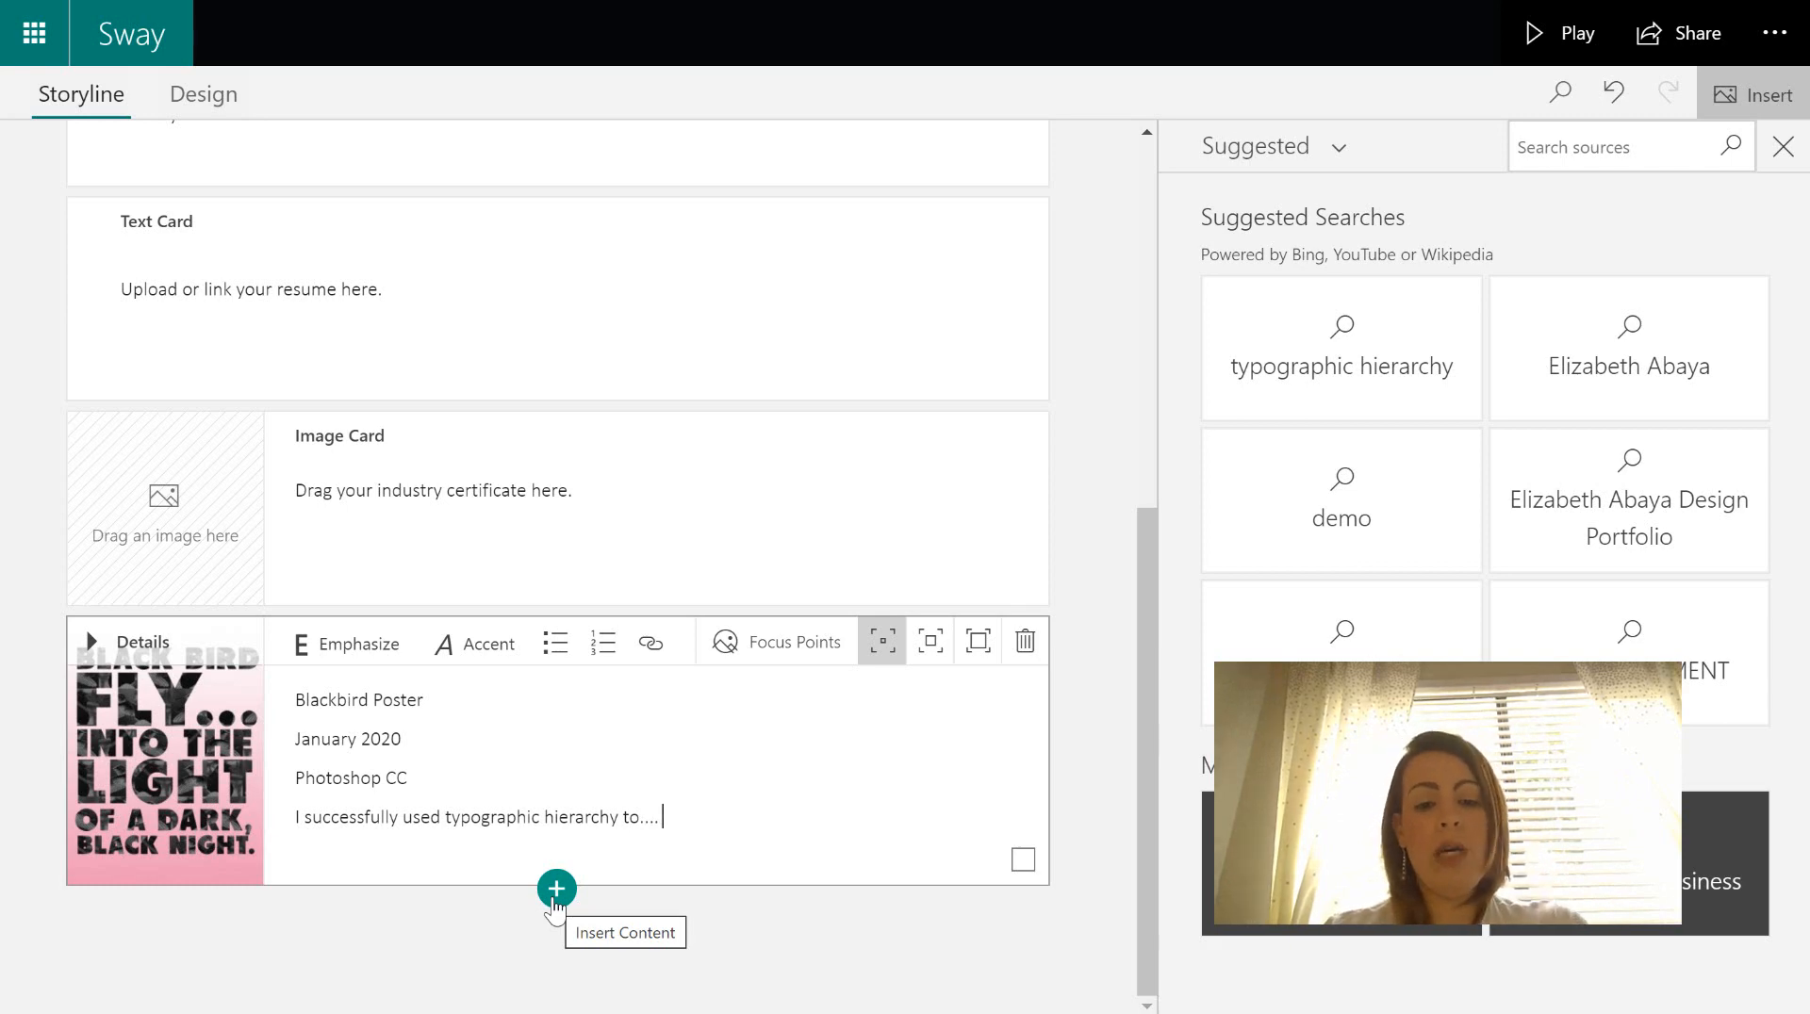
- Upload Infographic template, LOGAN WORD POSTER and precious gems-03 from My device as three image cards
{"action": "left_click", "coordinate": [554, 900]}
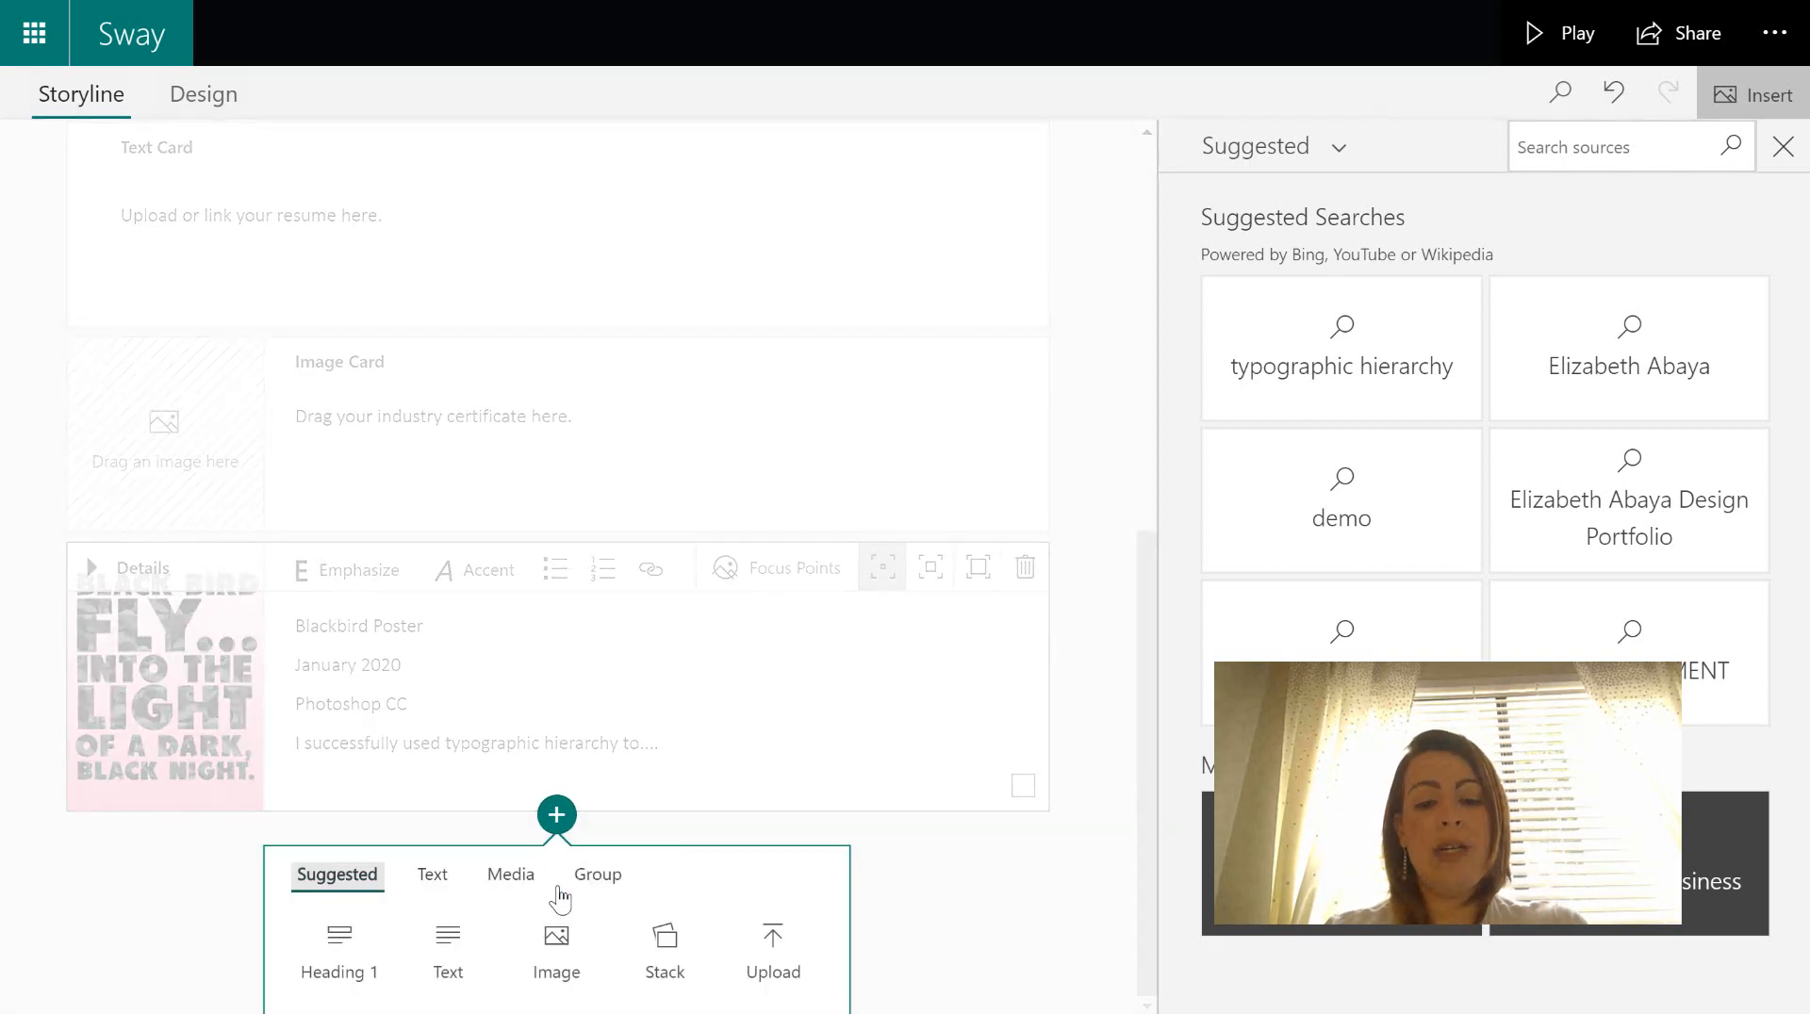
{"action": "left_click", "coordinate": [557, 947]}
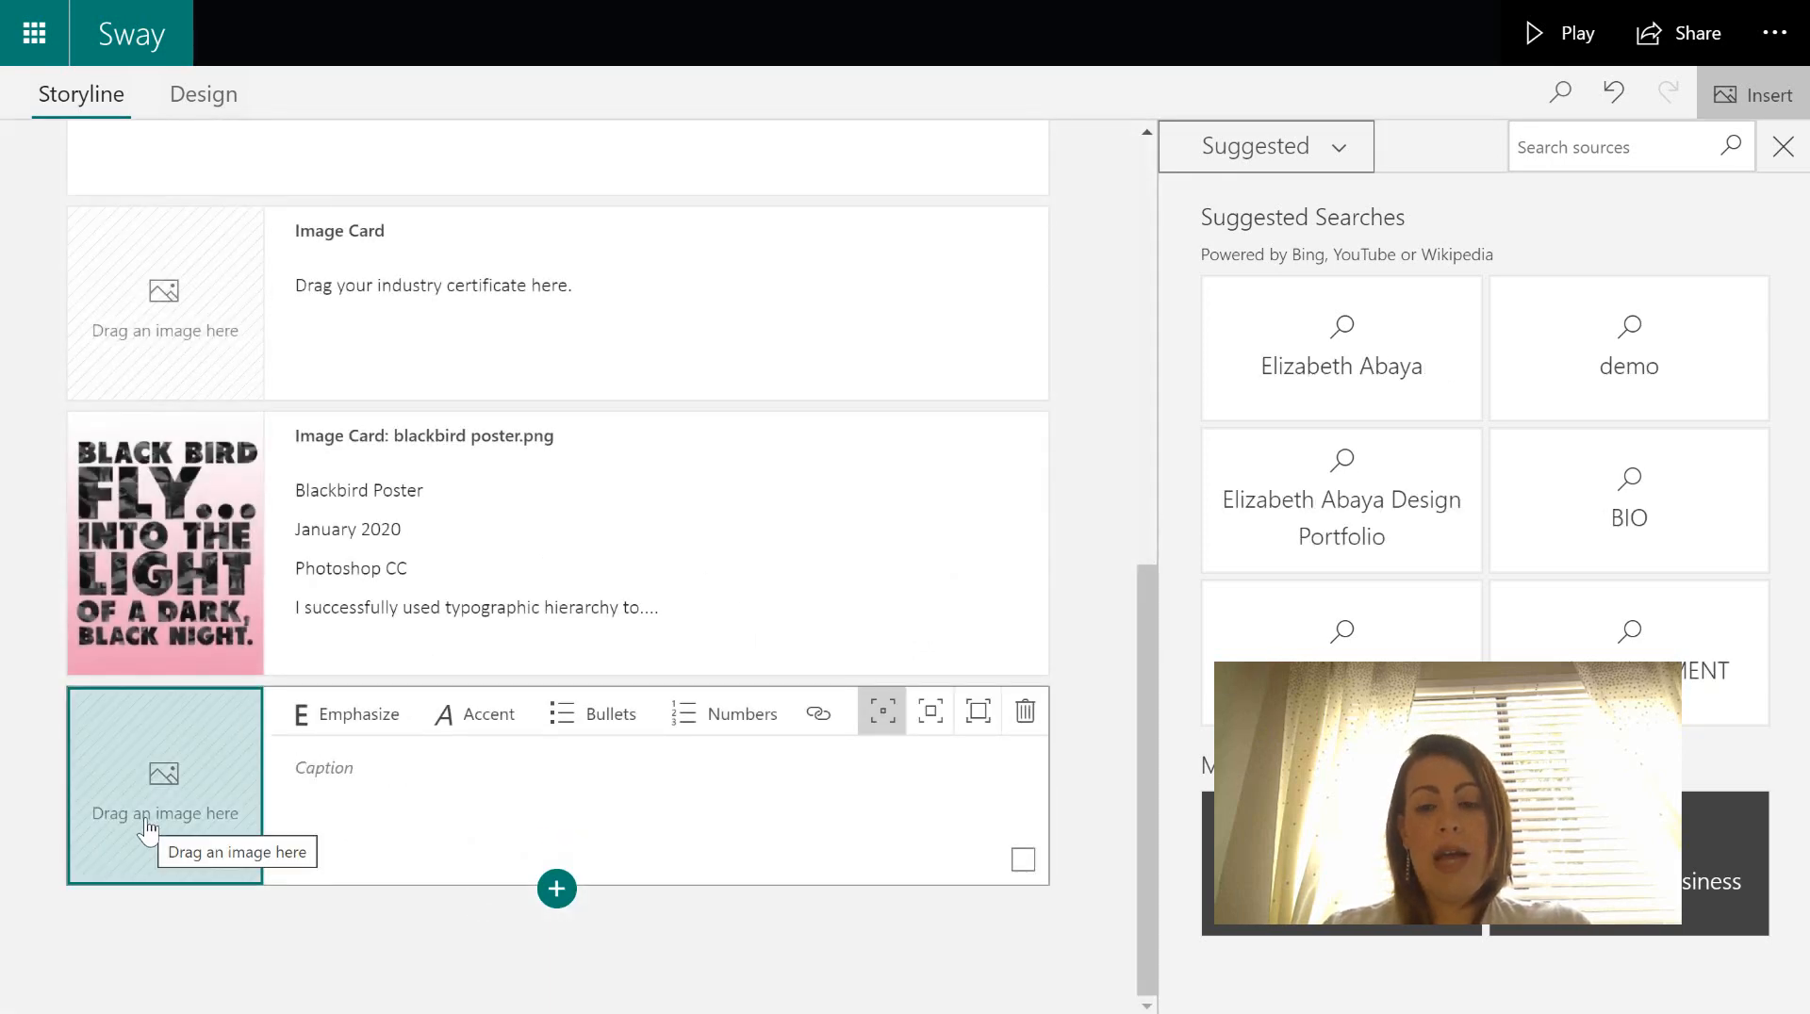
{"action": "left_click", "coordinate": [1337, 151]}
{"action": "left_click", "coordinate": [1299, 454]}
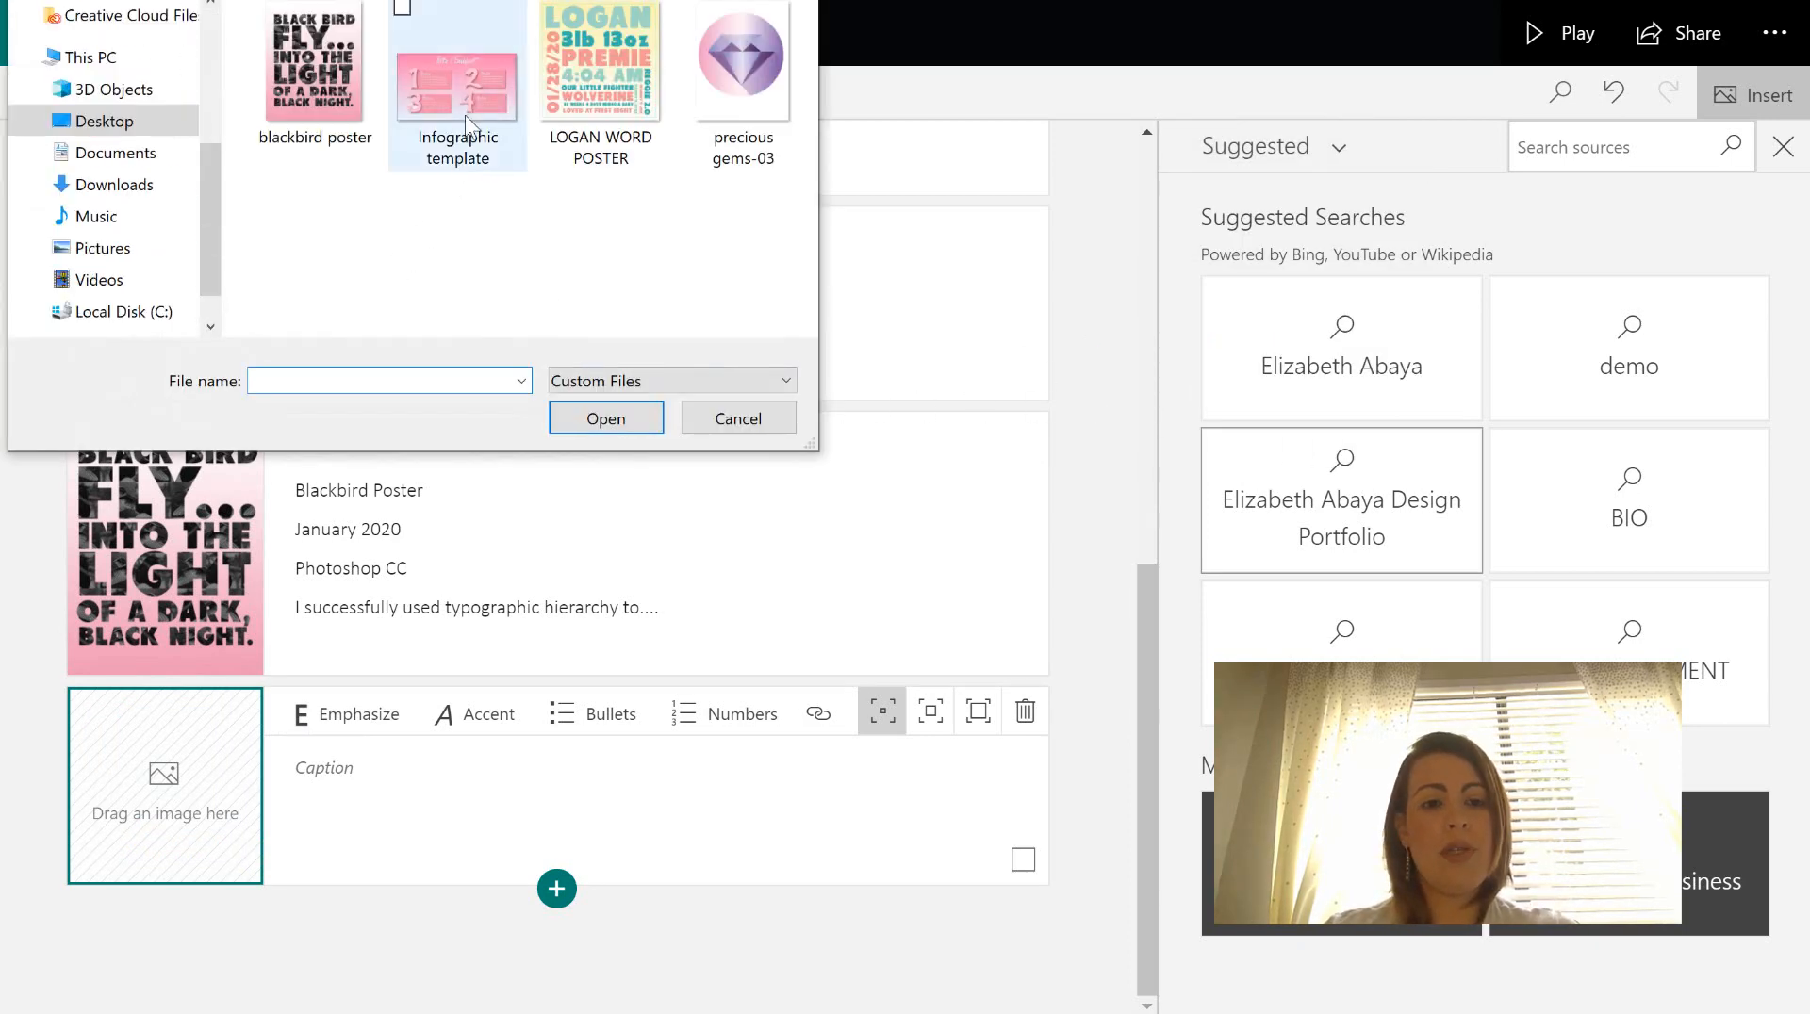
{"action": "left_click", "coordinate": [466, 111]}
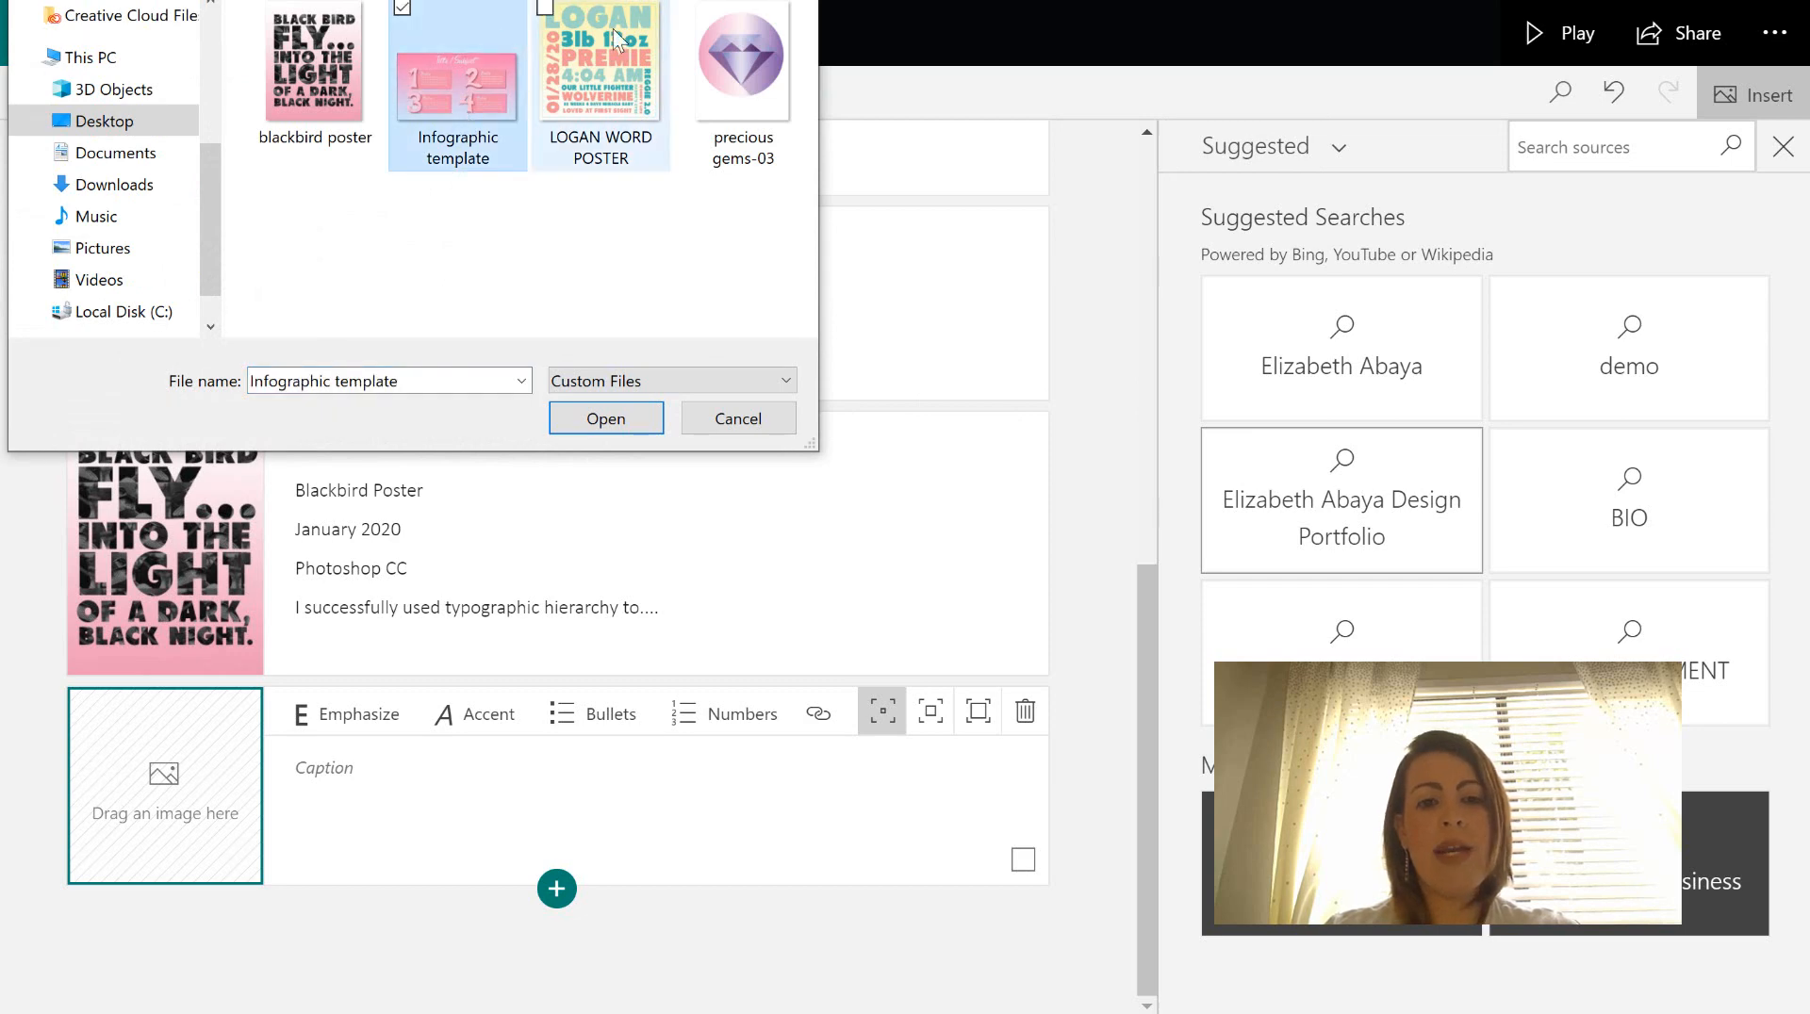
{"action": "left_click", "coordinate": [630, 62], "text": "ctrl"}
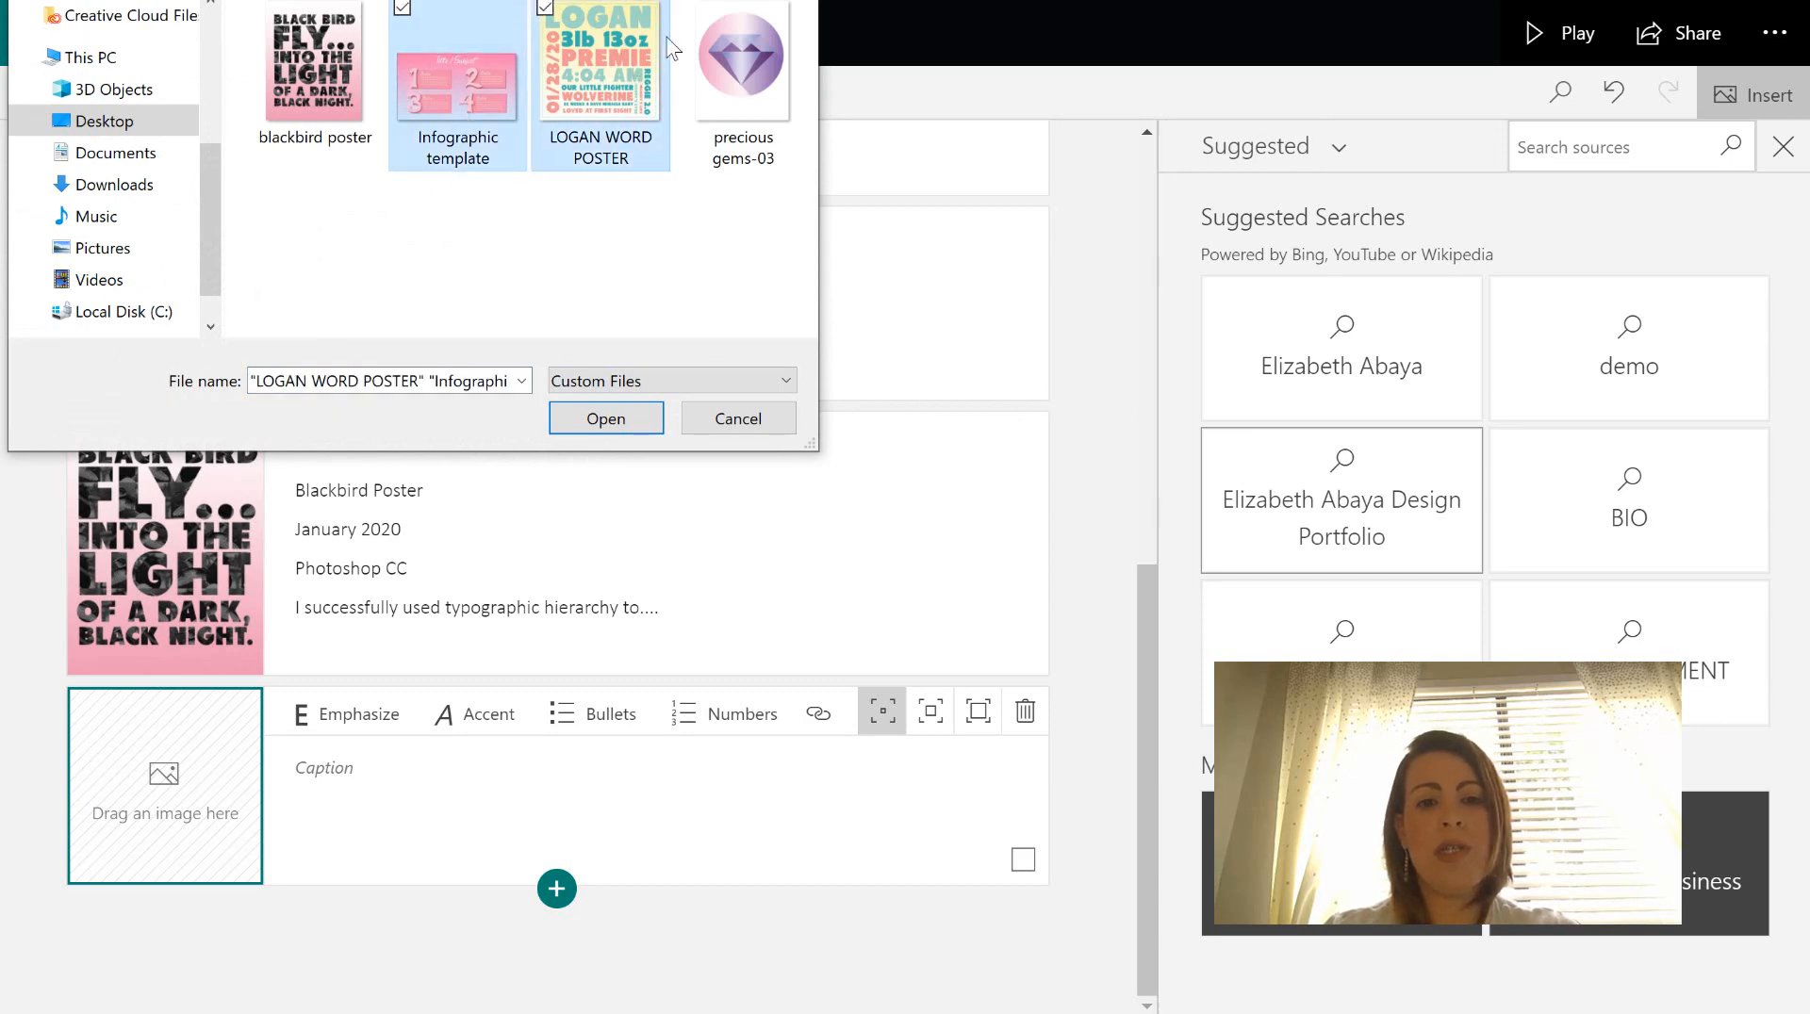
{"action": "left_click", "coordinate": [737, 113], "text": "ctrl"}
{"action": "left_click", "coordinate": [620, 419]}
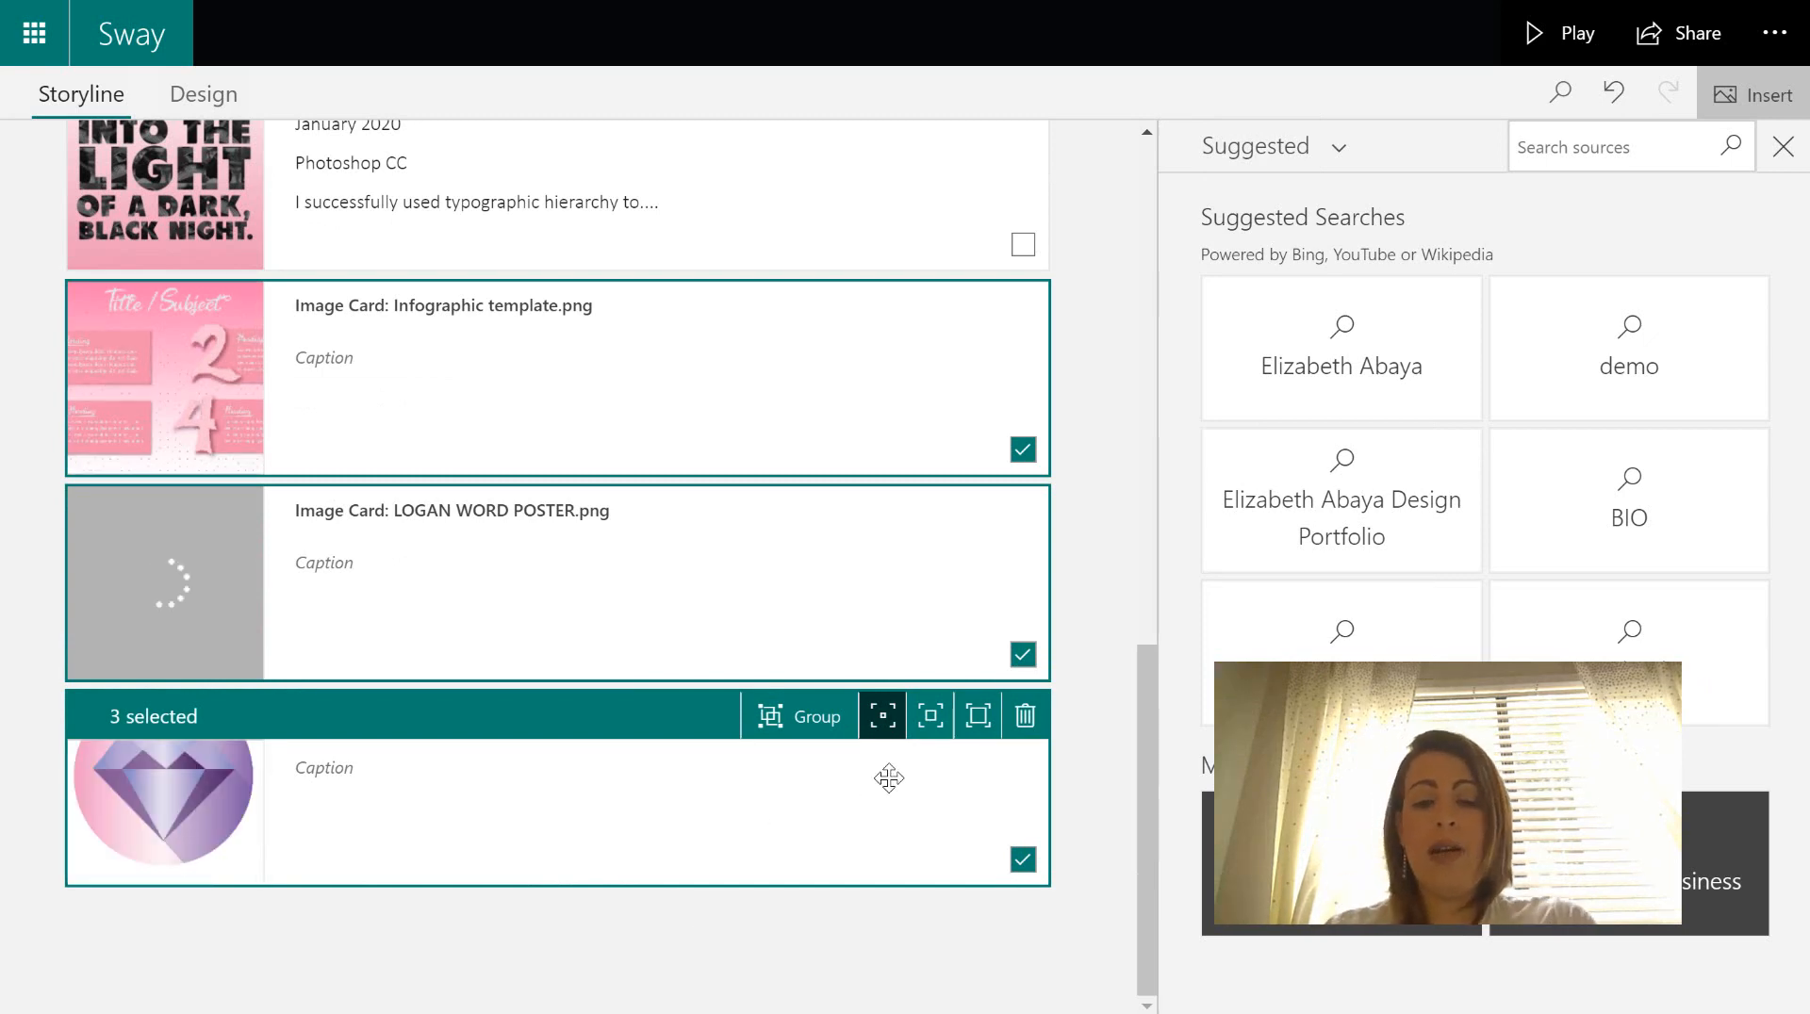
{"action": "left_click", "coordinate": [1092, 591]}
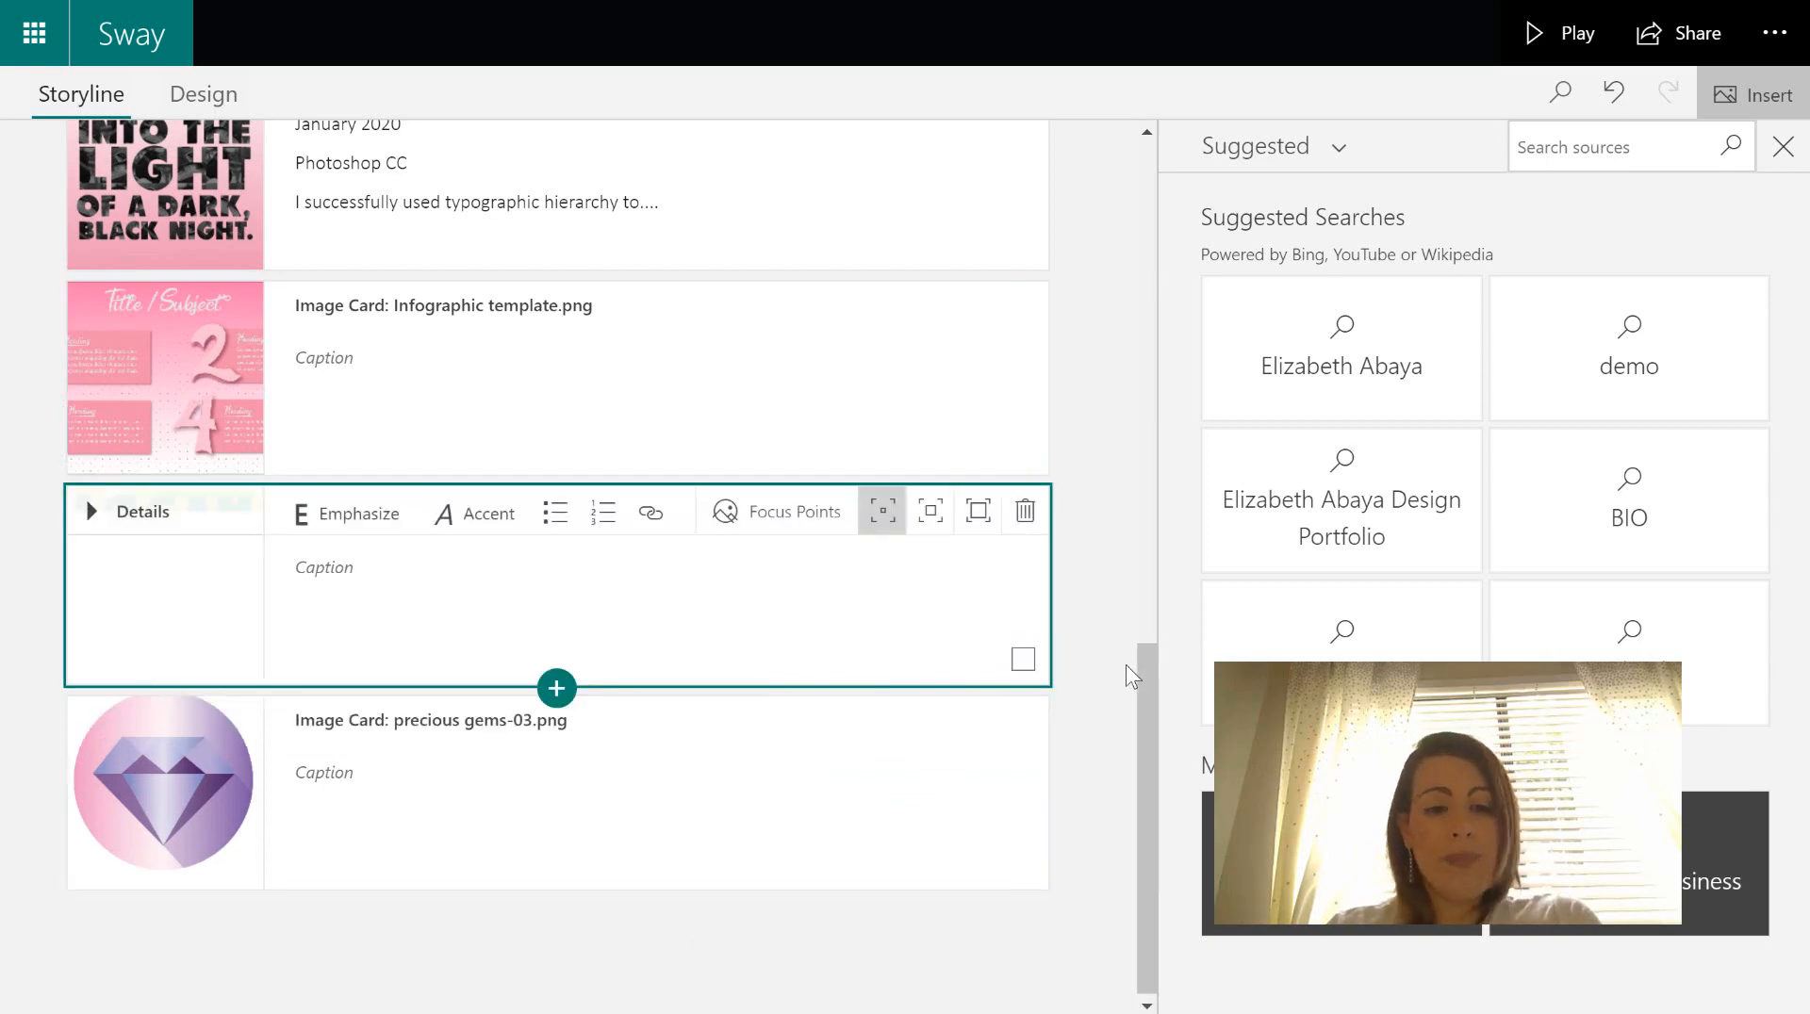
- Select and copy the Blackbird Poster card's four detail lines
{"action": "left_click_drag", "start_coordinate": [1146, 699], "coordinate": [1148, 671]}
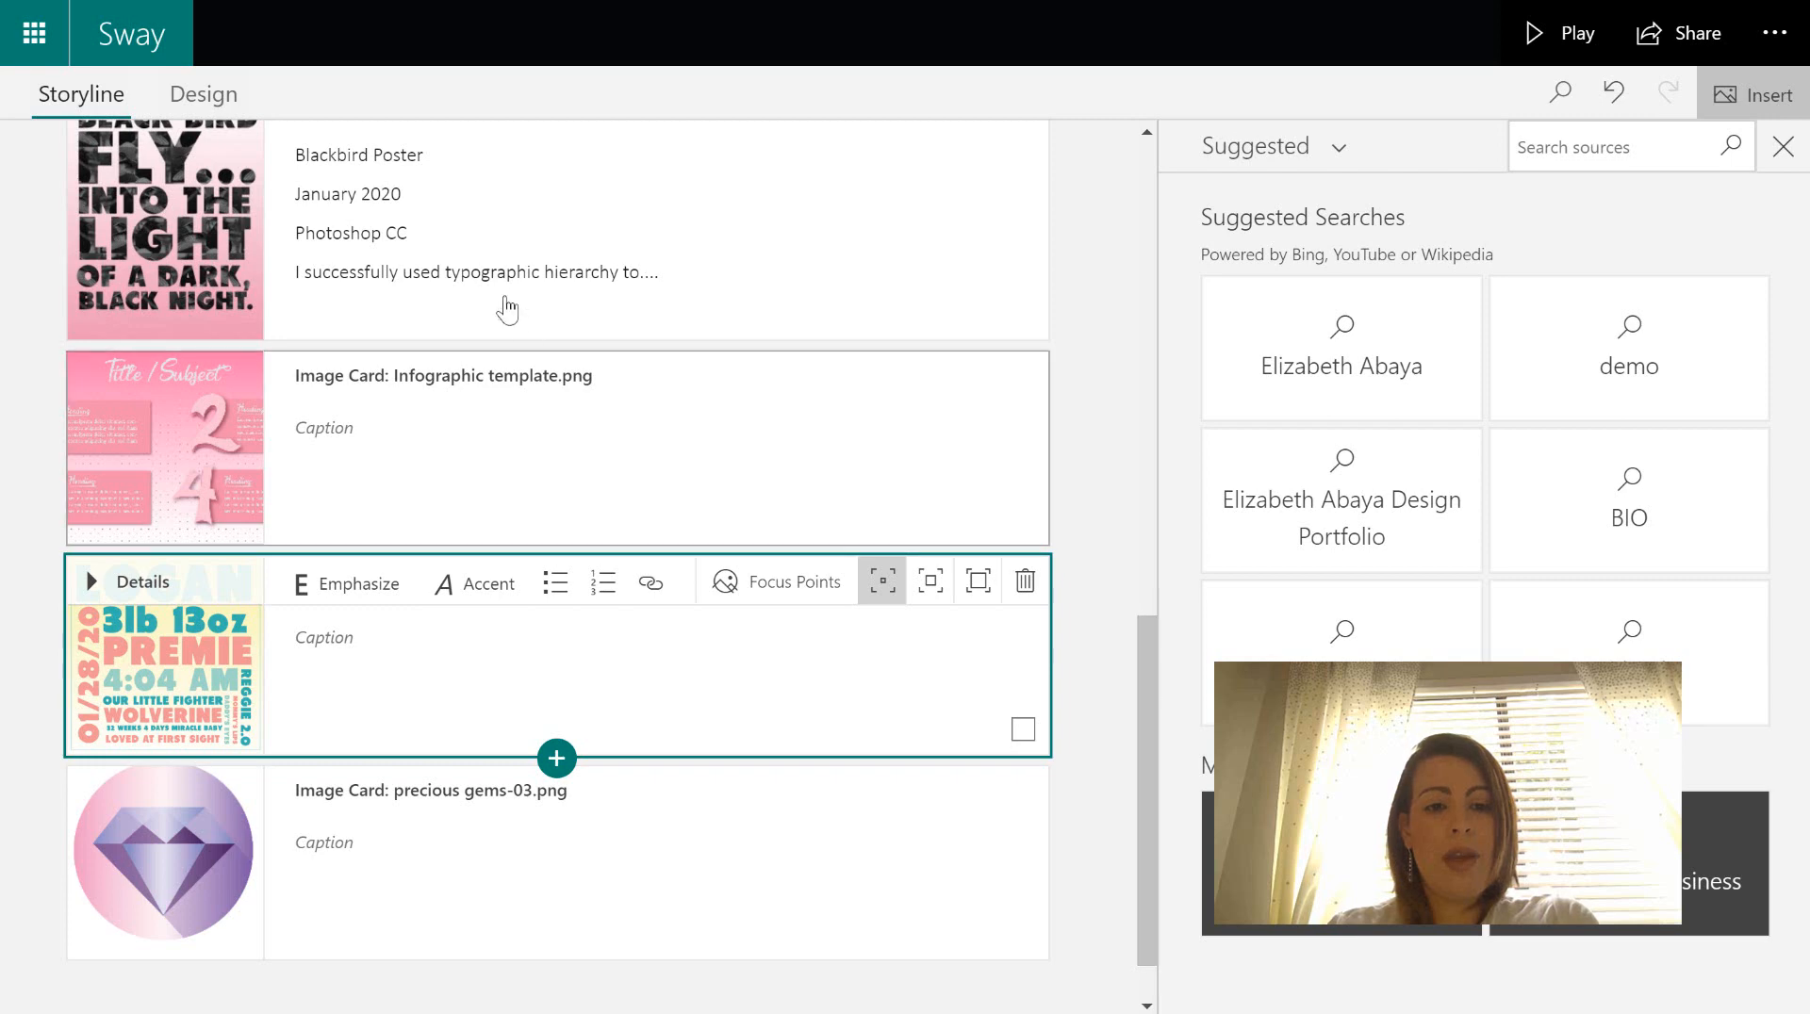
{"action": "left_click", "coordinate": [584, 276]}
{"action": "left_click_drag", "start_coordinate": [691, 279], "coordinate": [289, 176]}
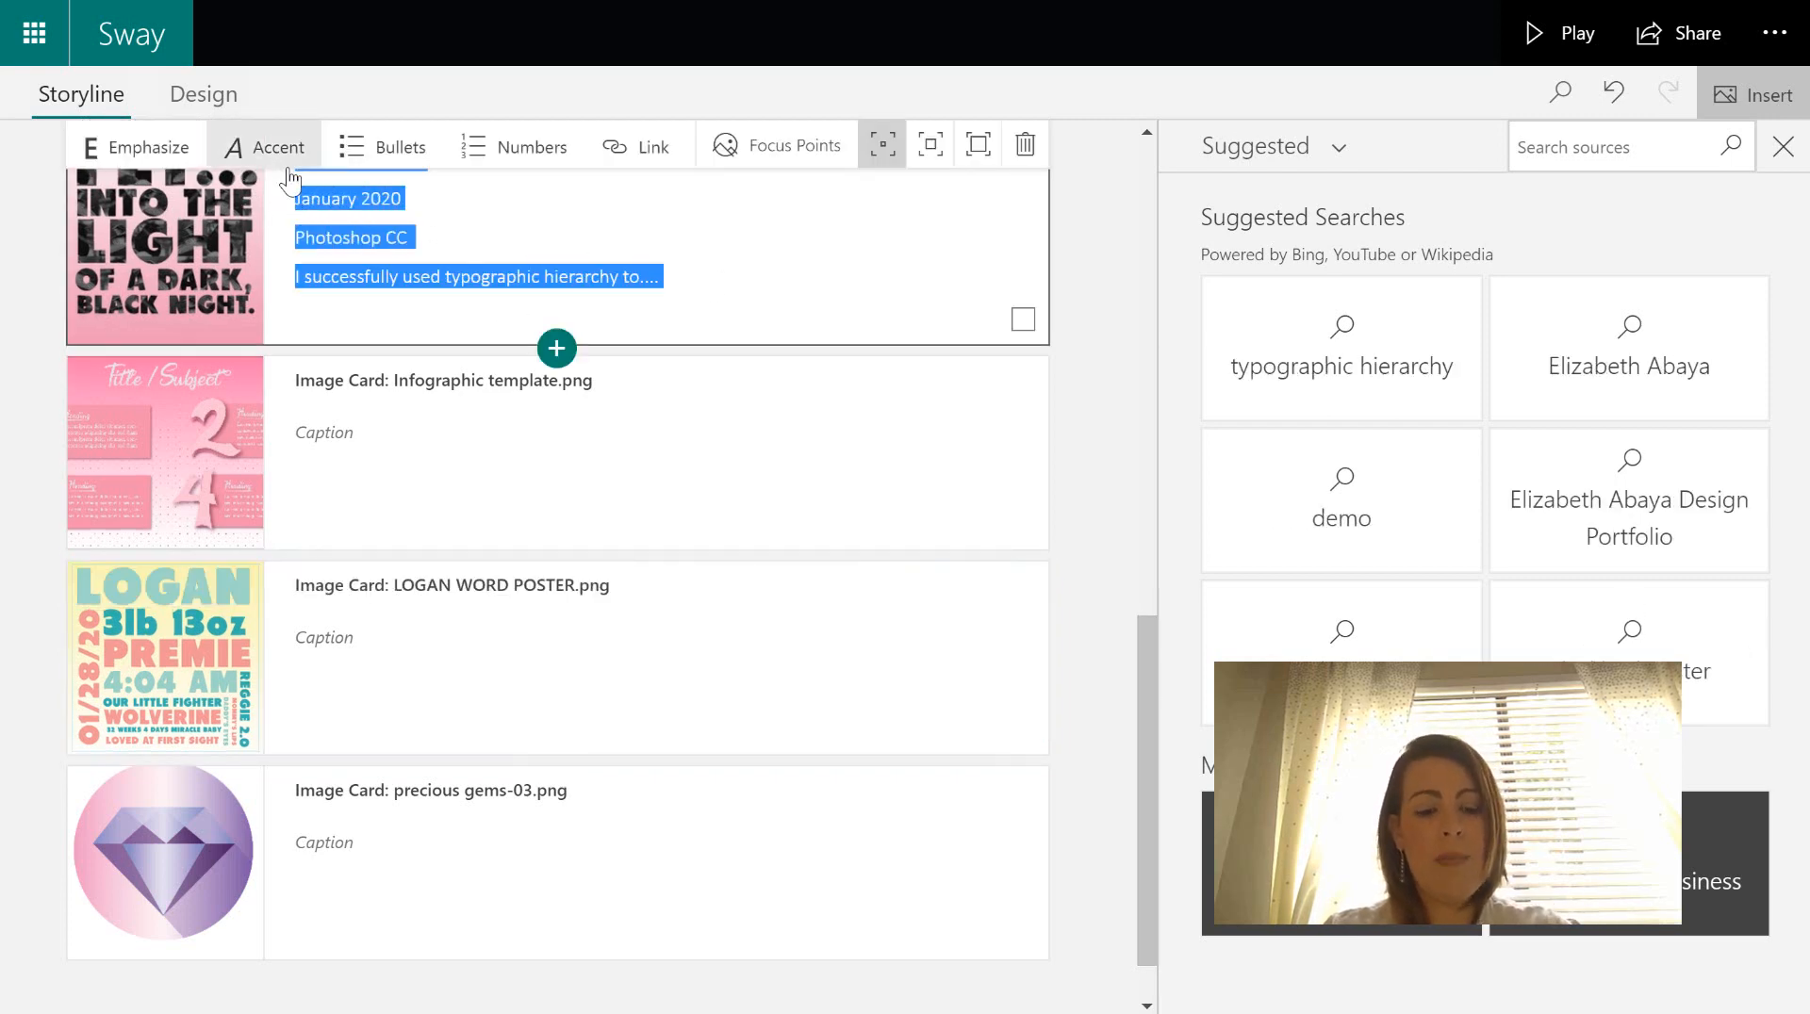
{"action": "key", "text": "Up"}
{"action": "key", "text": "ctrl+c"}
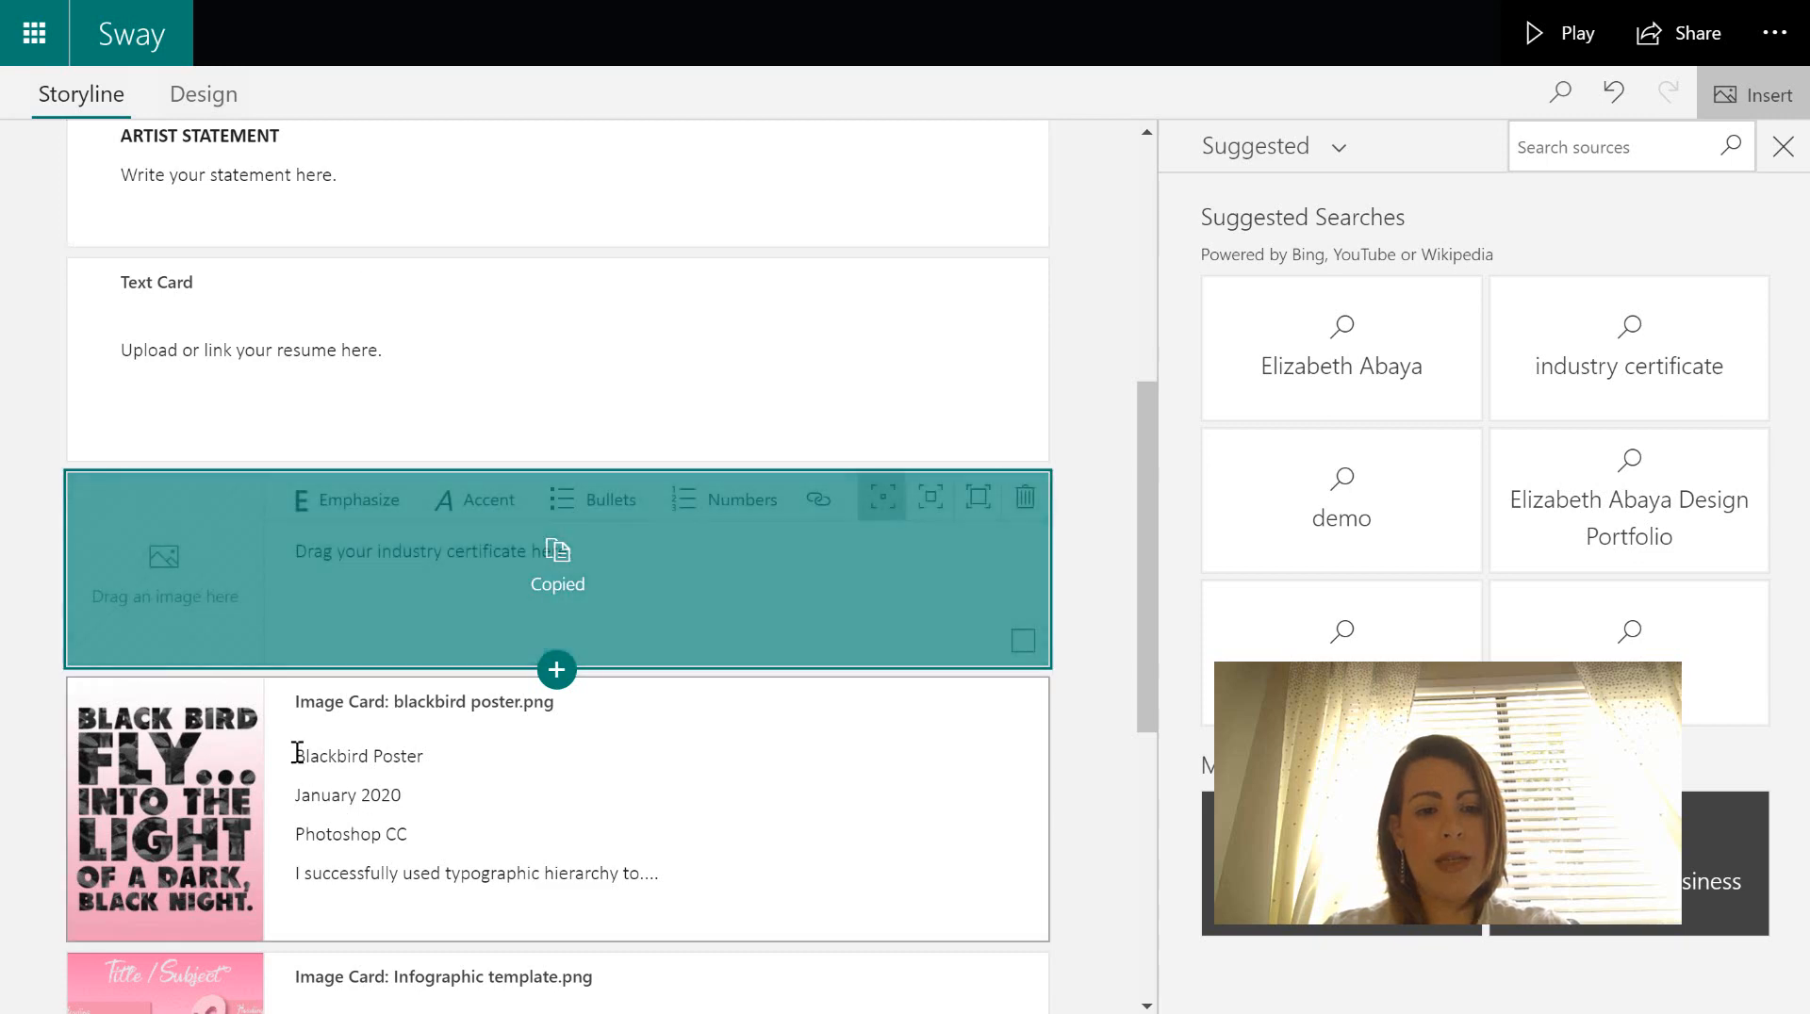
{"action": "left_click", "coordinate": [300, 754]}
{"action": "left_click_drag", "start_coordinate": [301, 754], "coordinate": [673, 882]}
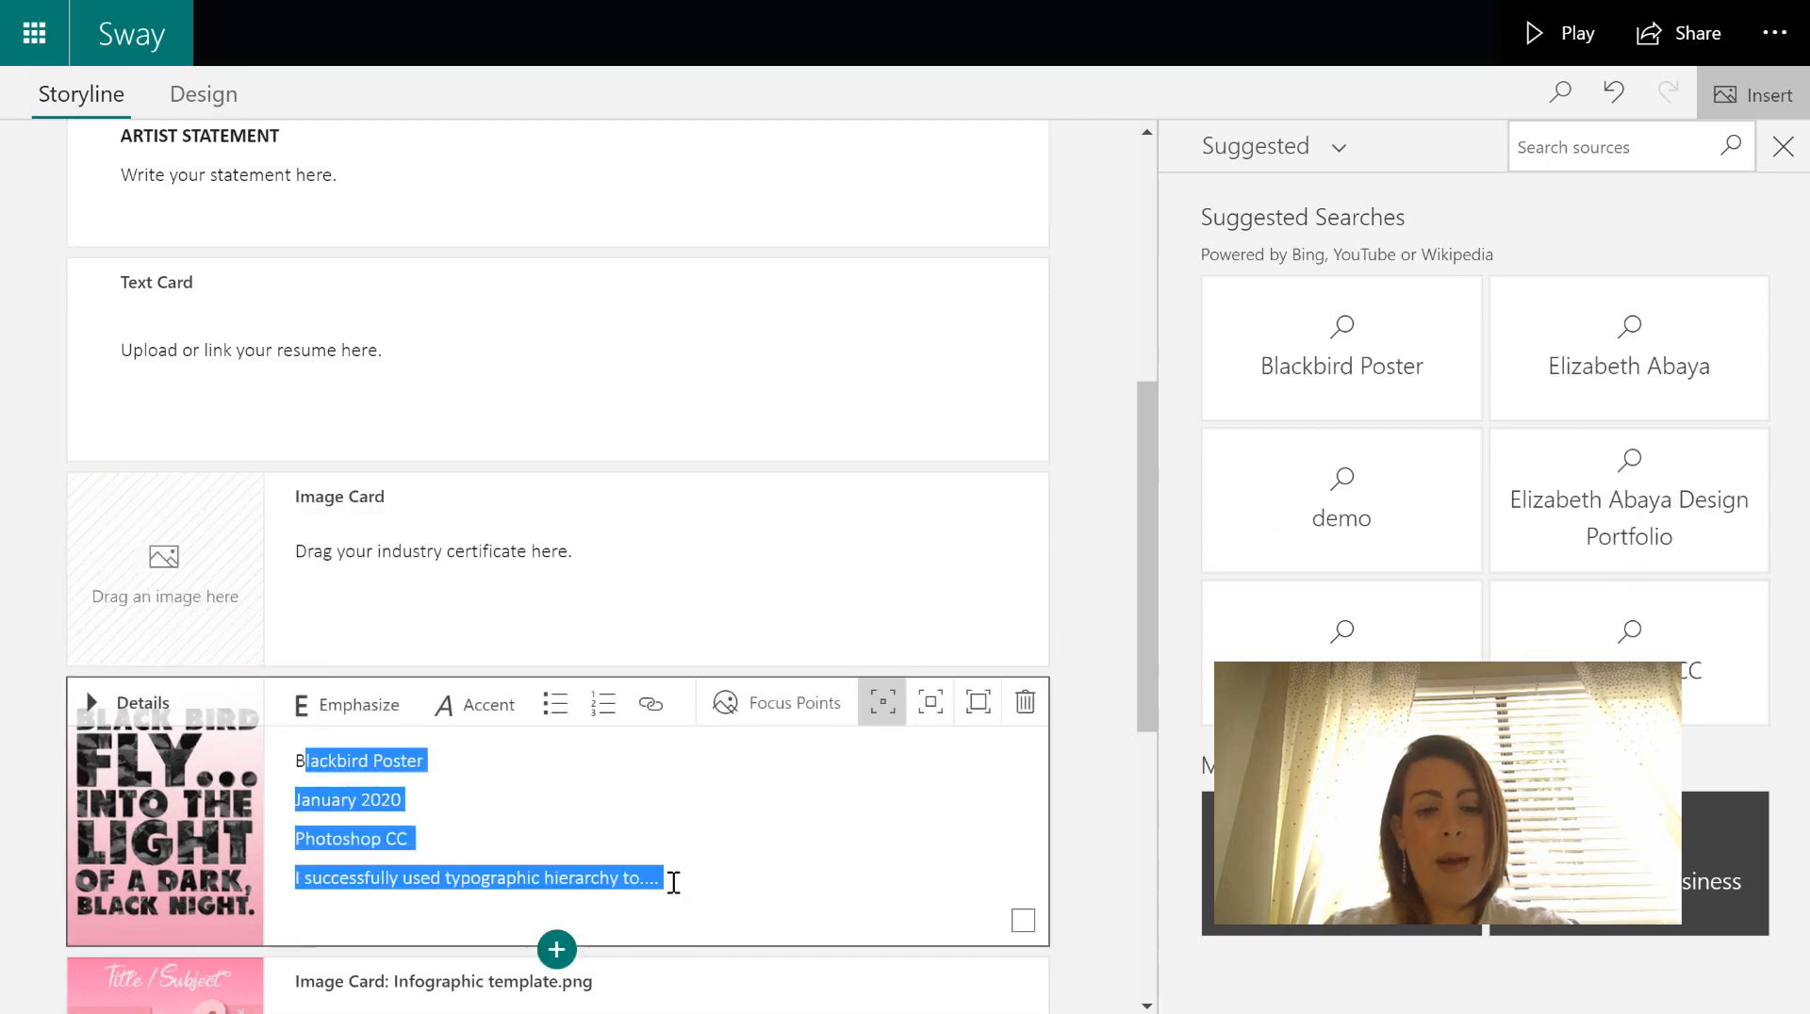
- Paste the Blackbird details into the Infographic and LOGAN card captions
{"action": "scroll", "coordinate": [677, 883], "scroll_direction": "down", "scroll_amount": 4}
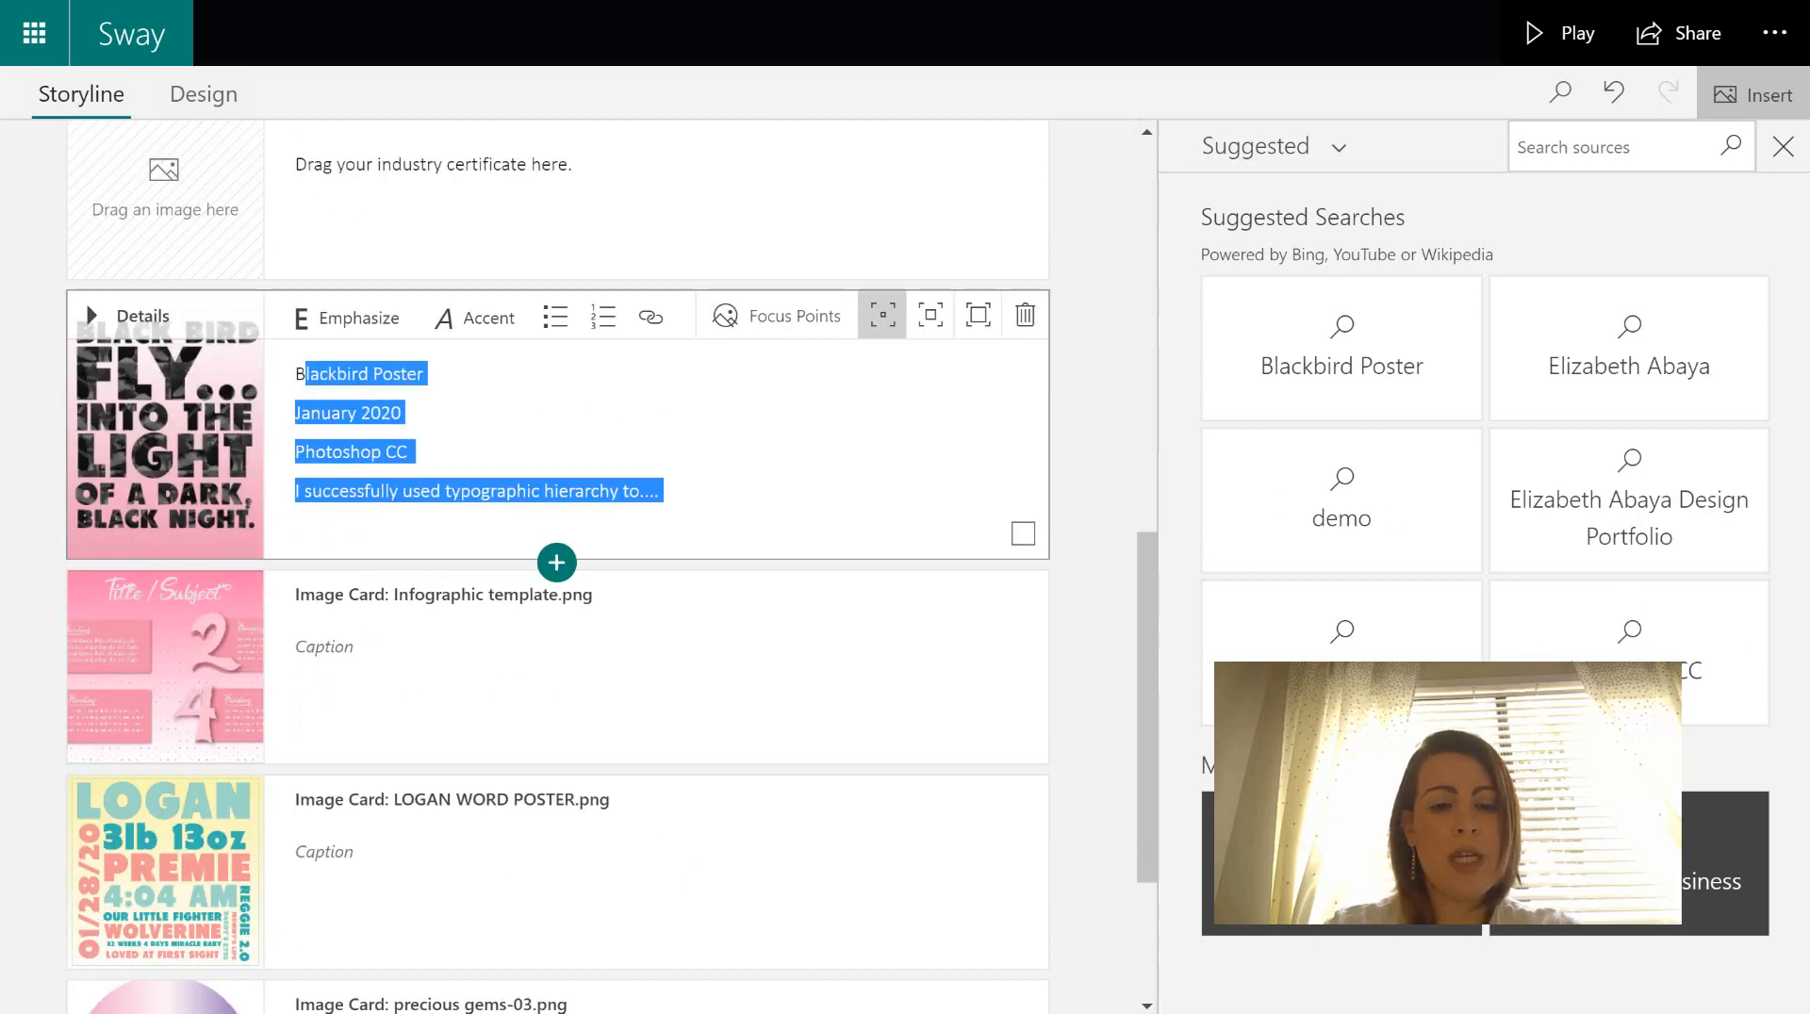
{"action": "left_click", "coordinate": [513, 690]}
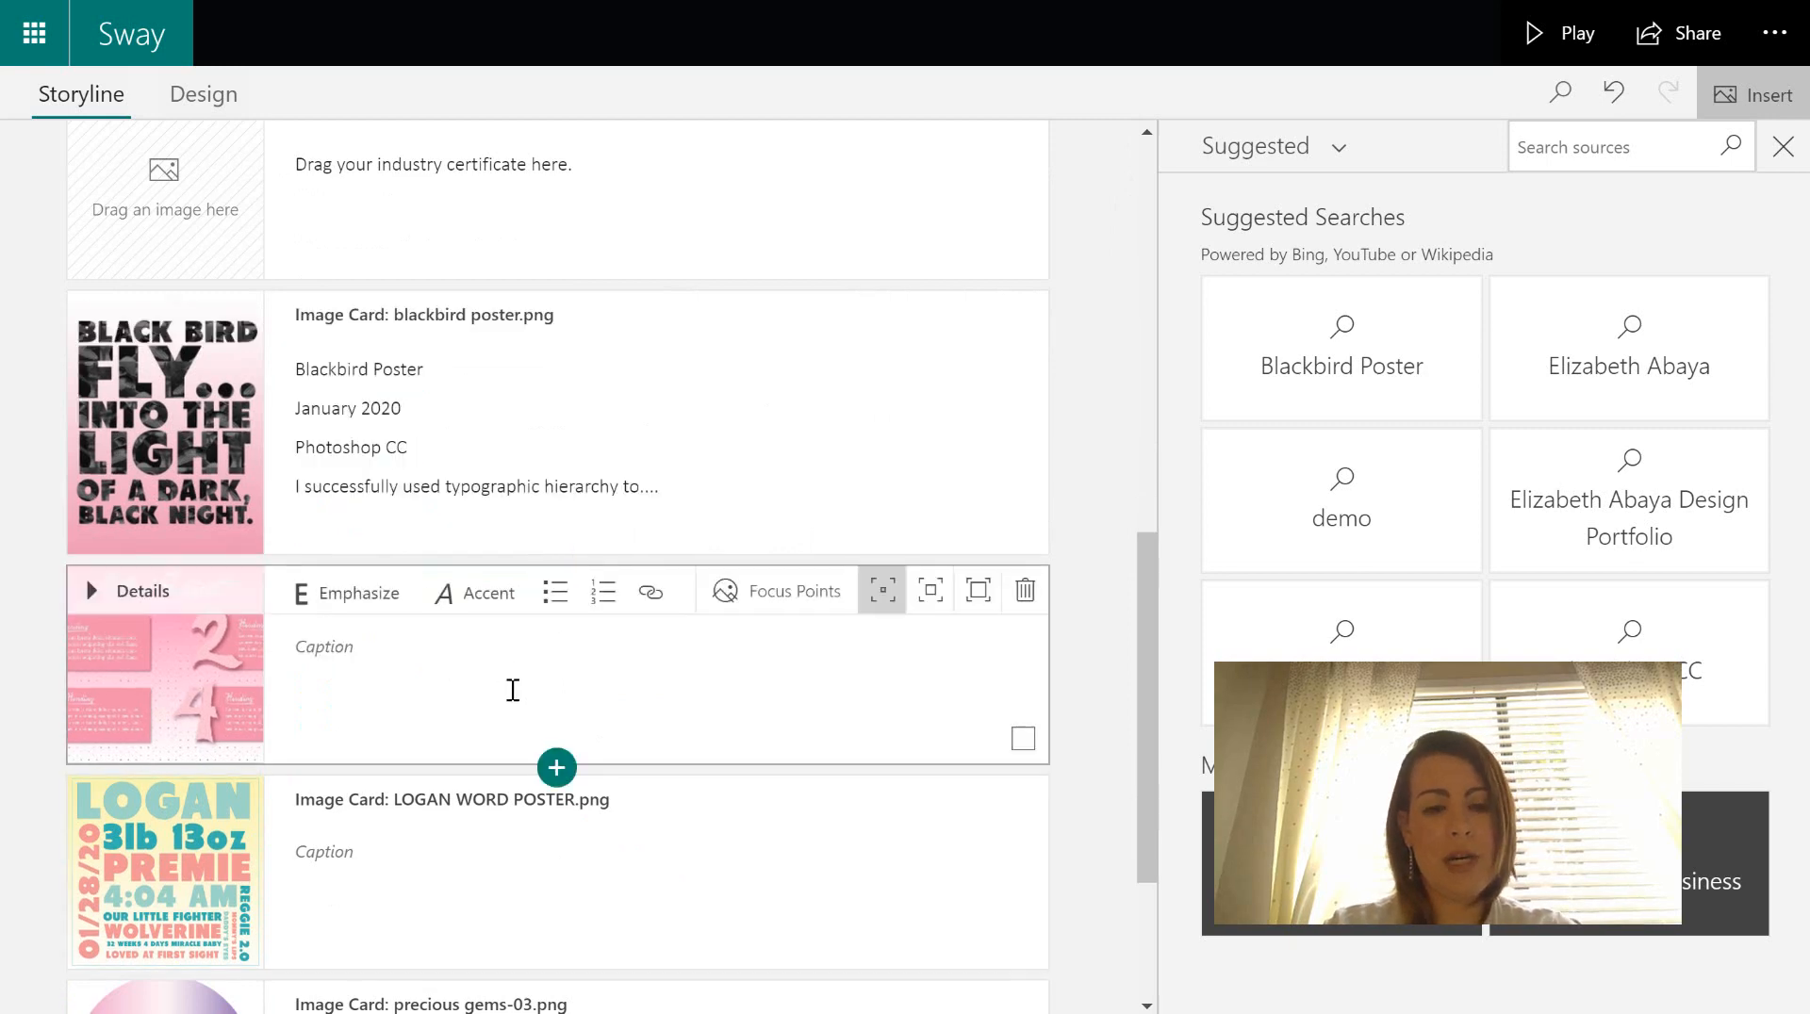
{"action": "key", "text": "ctrl+v"}
{"action": "left_click", "coordinate": [474, 960]}
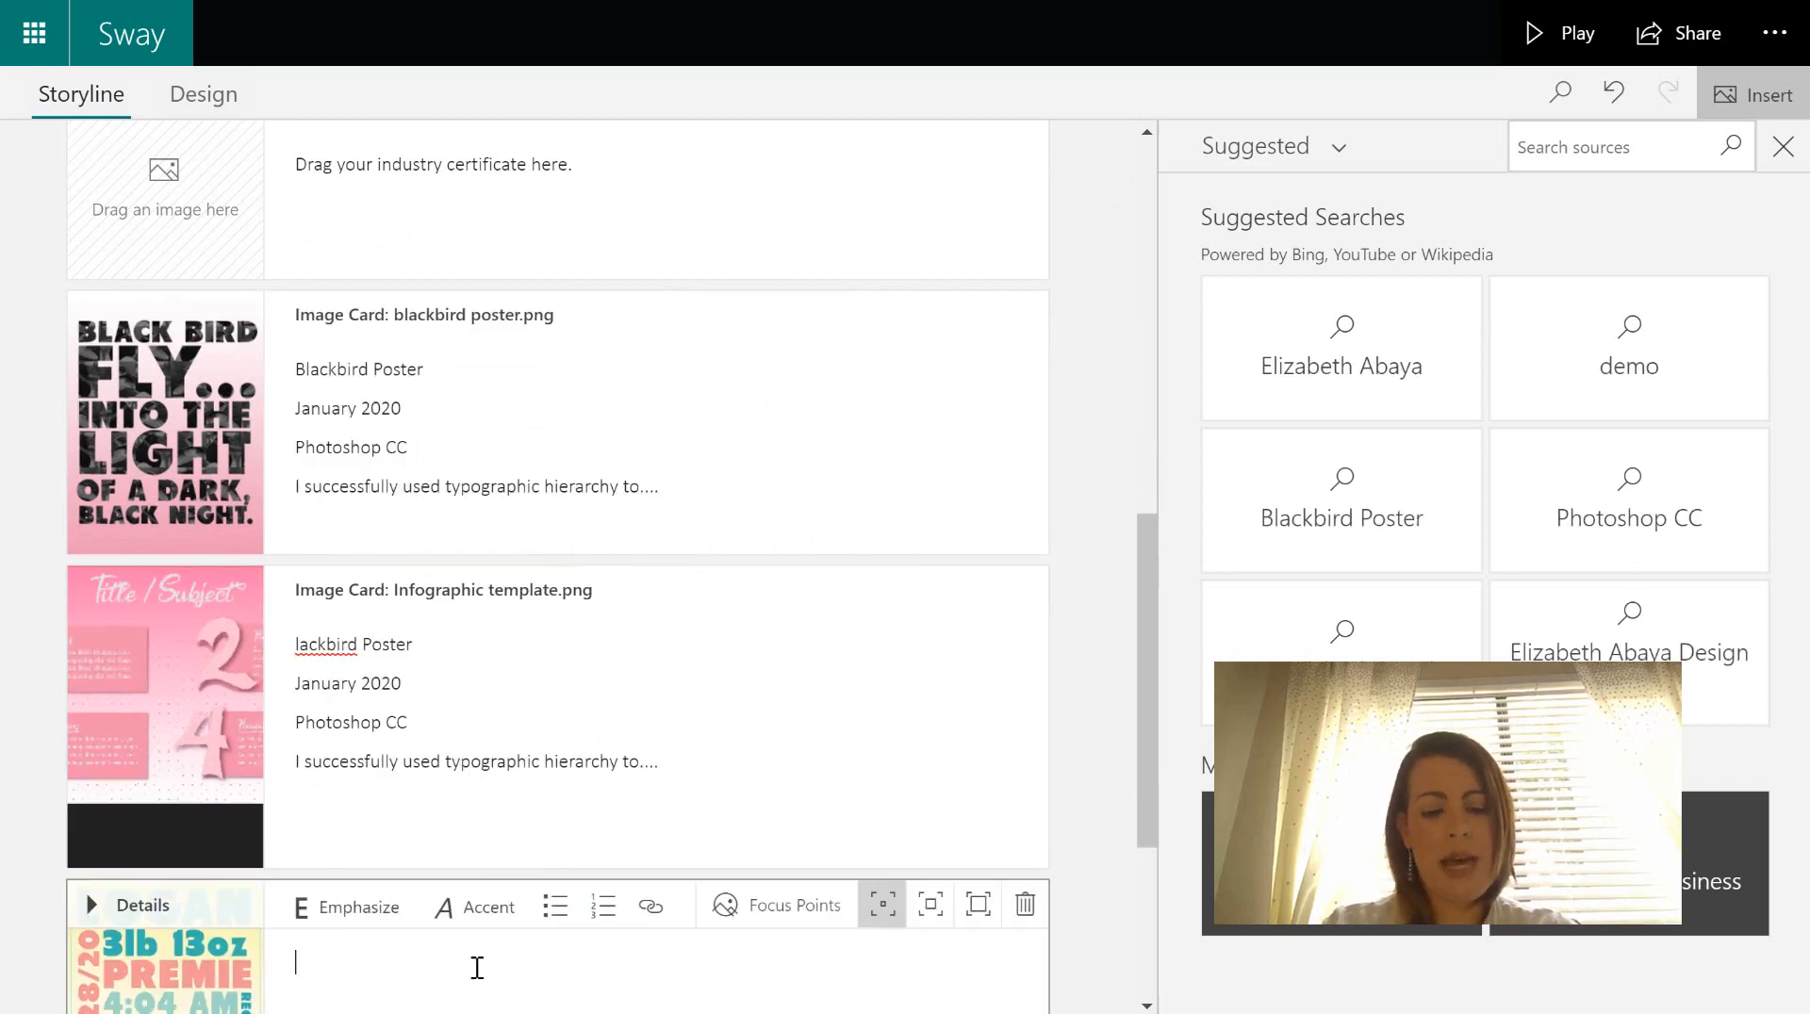
{"action": "key", "text": "ctrl+v"}
- Paste the Blackbird details into the precious gems card's caption
{"action": "left_click_drag", "start_coordinate": [1145, 783], "coordinate": [1142, 874]}
{"action": "scroll", "coordinate": [772, 896], "scroll_direction": "down", "scroll_amount": 2}
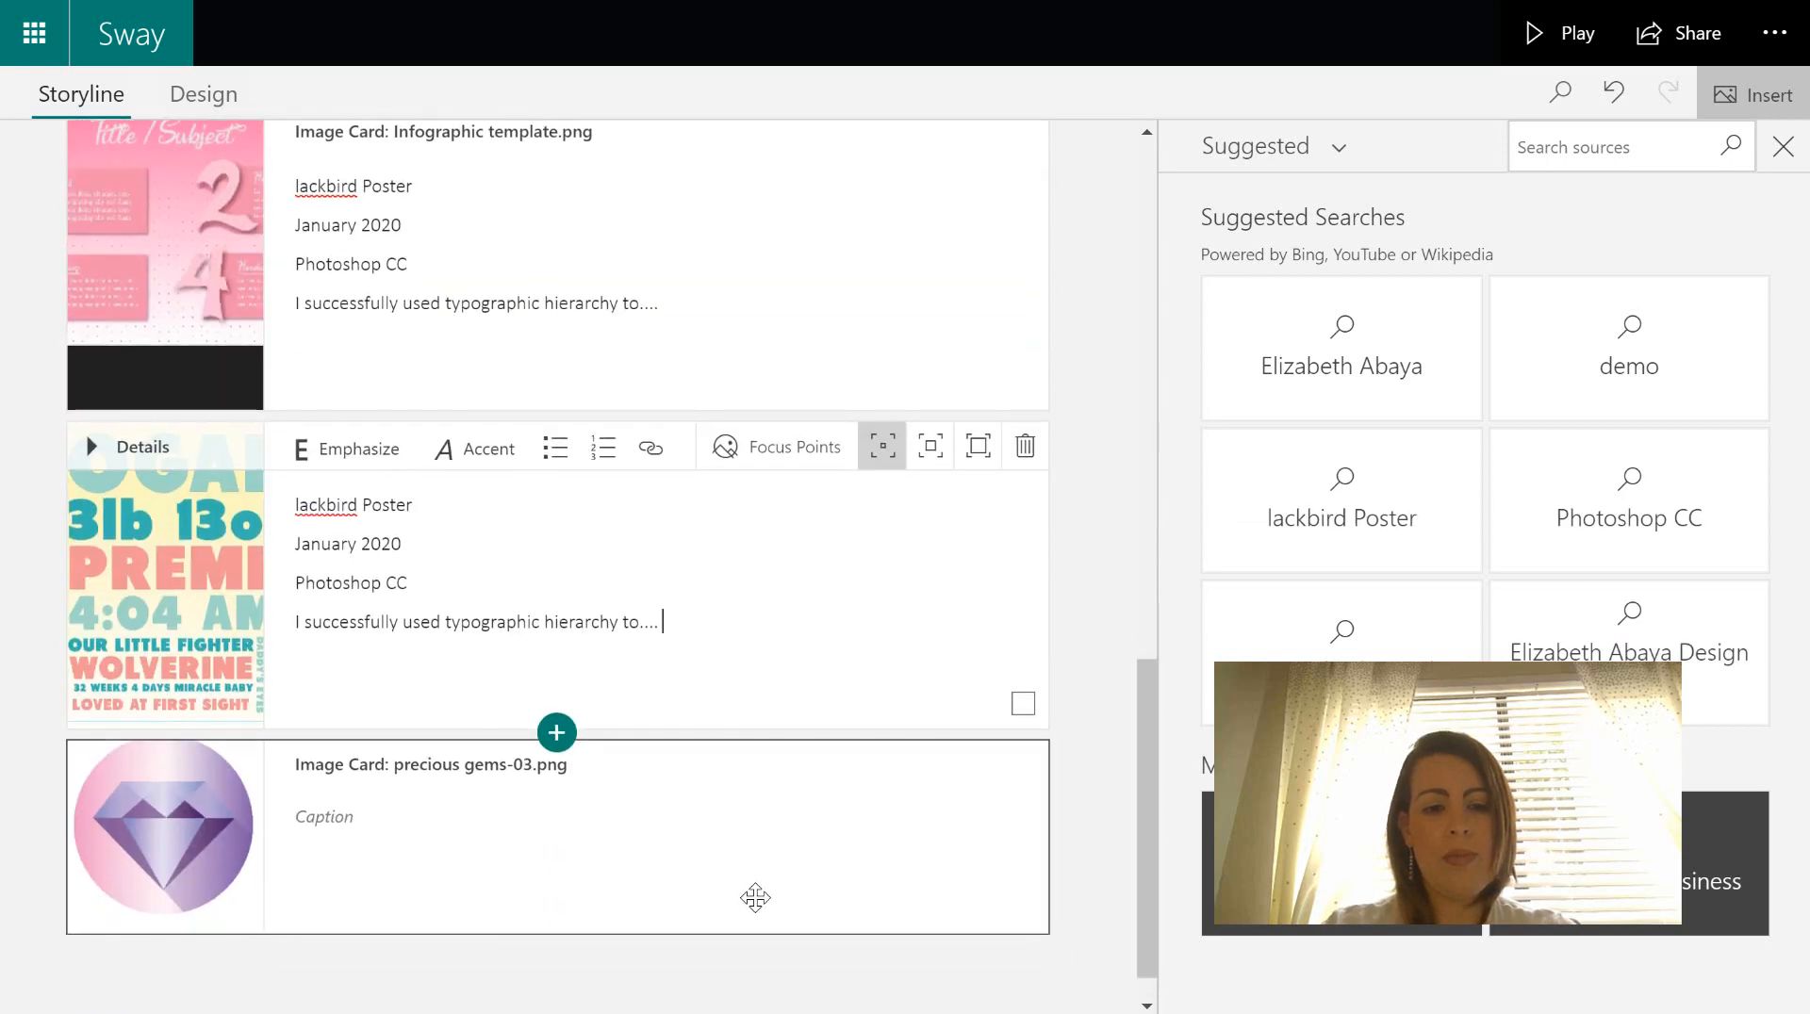
{"action": "left_click", "coordinate": [751, 896]}
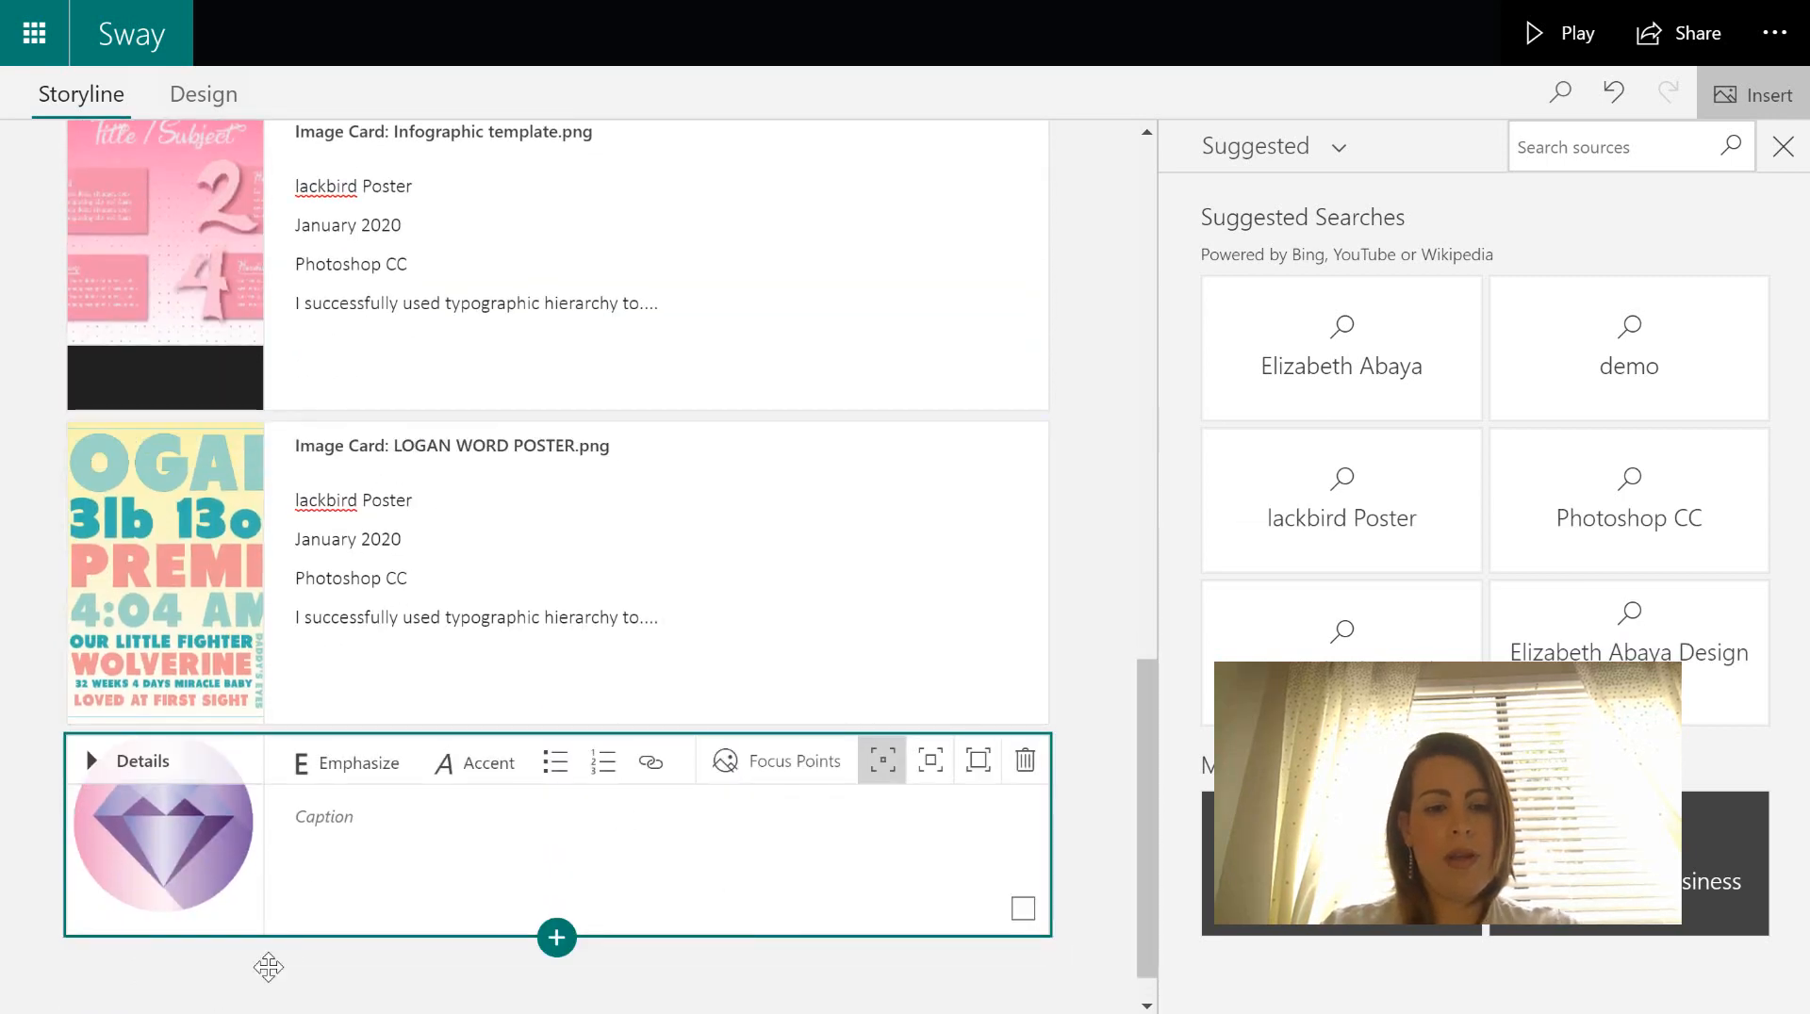
{"action": "left_click", "coordinate": [354, 837]}
{"action": "type", "text": "lackbird Poster January 2020 Photoshop CC I successfully used typographic hierarchy to...."}
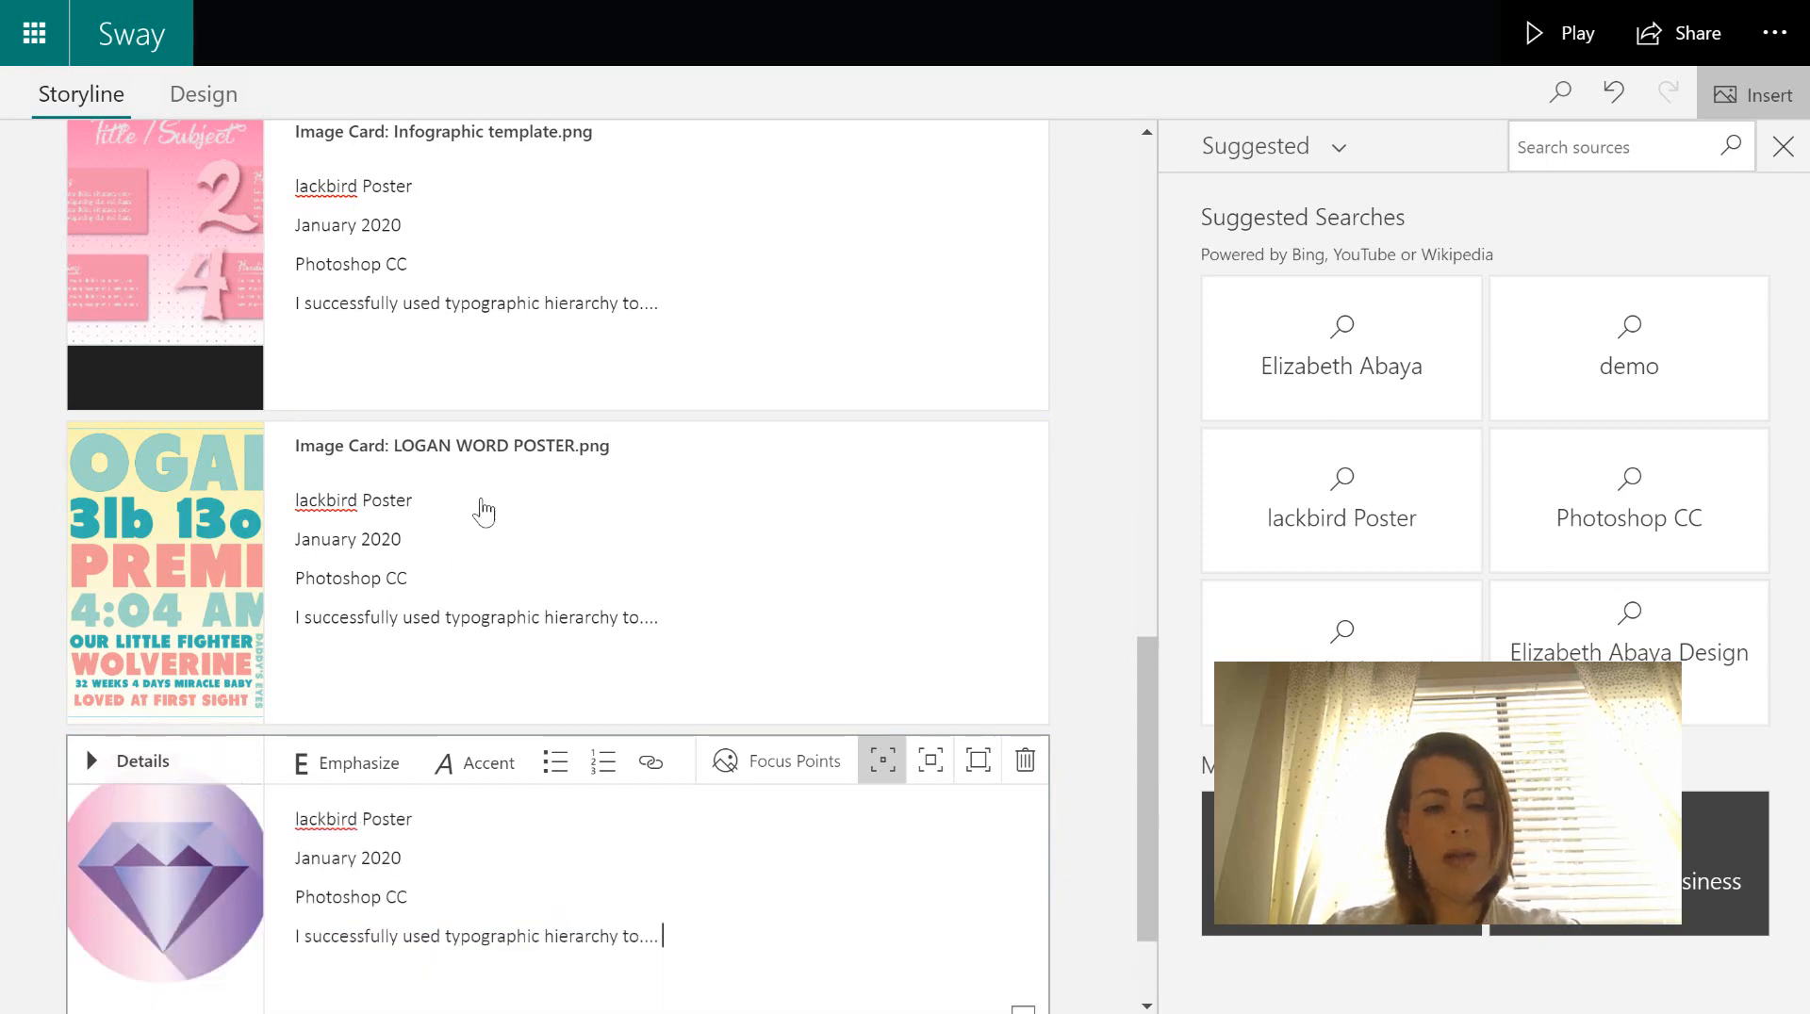
{"action": "left_click", "coordinate": [422, 185]}
- Replace the copied 'lackbird Poster' first lines with Infographic, Logan and Gem titles on the three captions
{"action": "left_click_drag", "start_coordinate": [421, 185], "coordinate": [243, 194]}
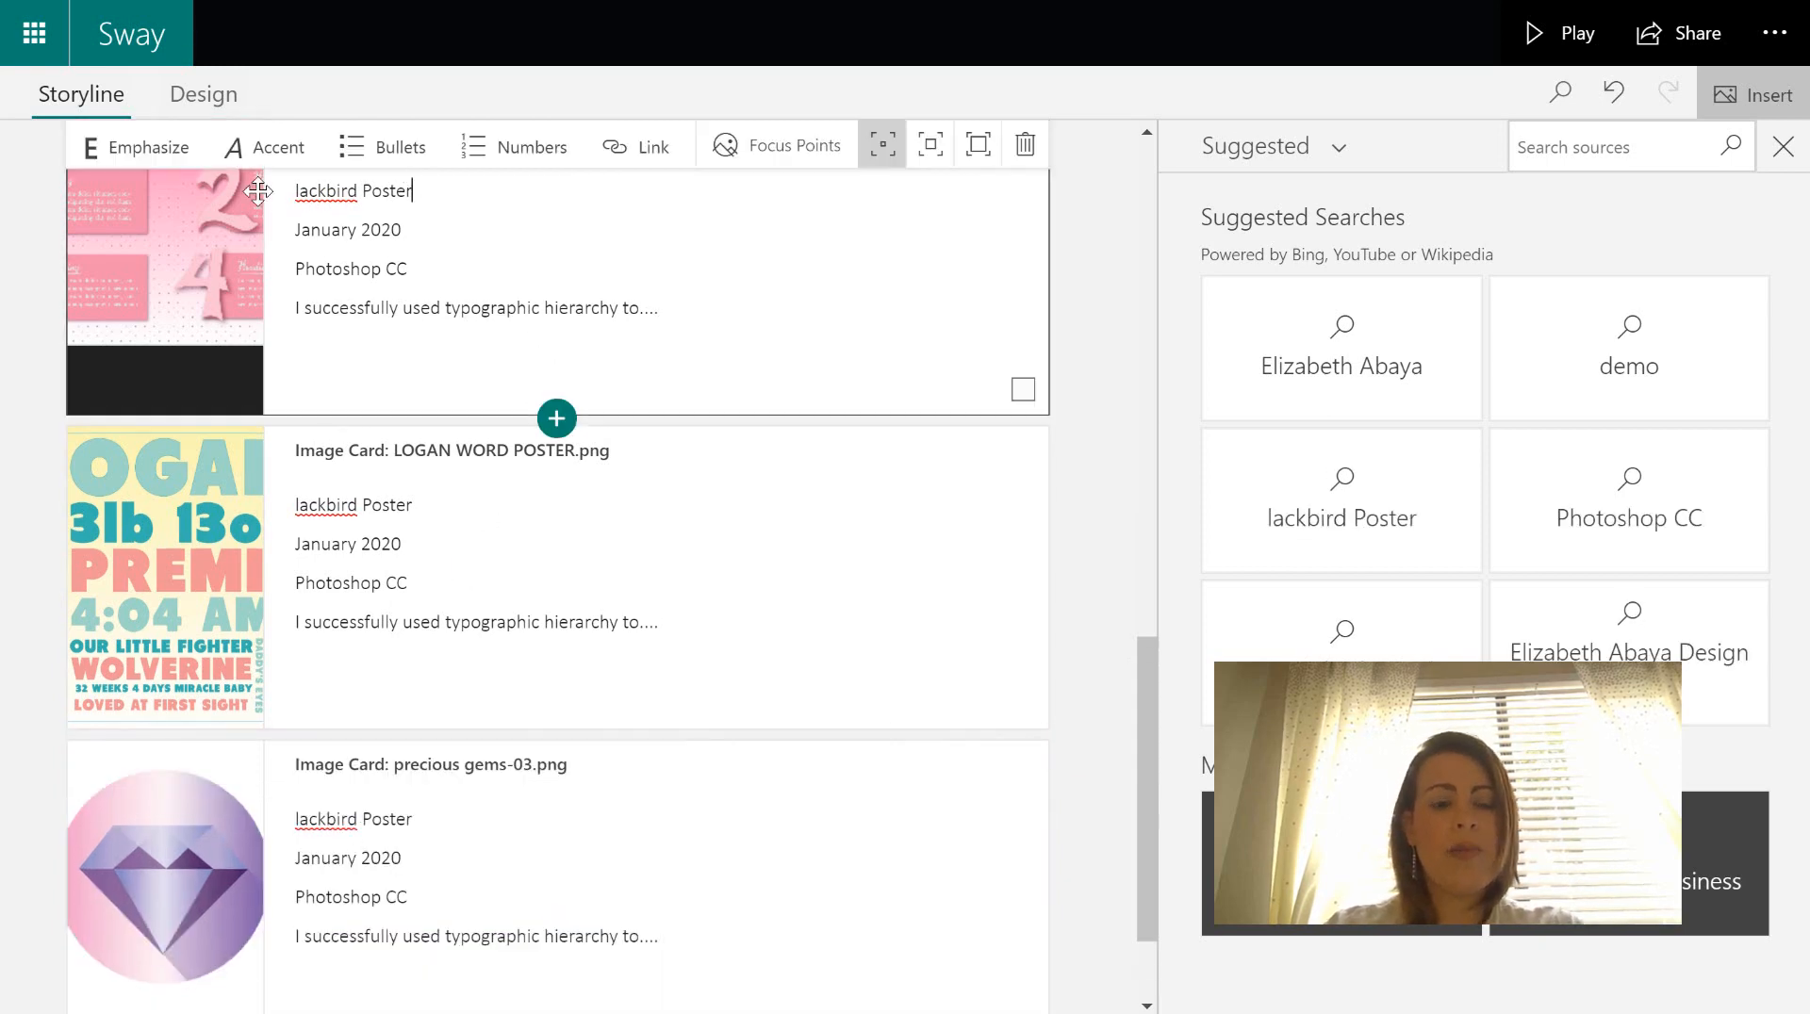
{"action": "type", "text": "Infogr"}
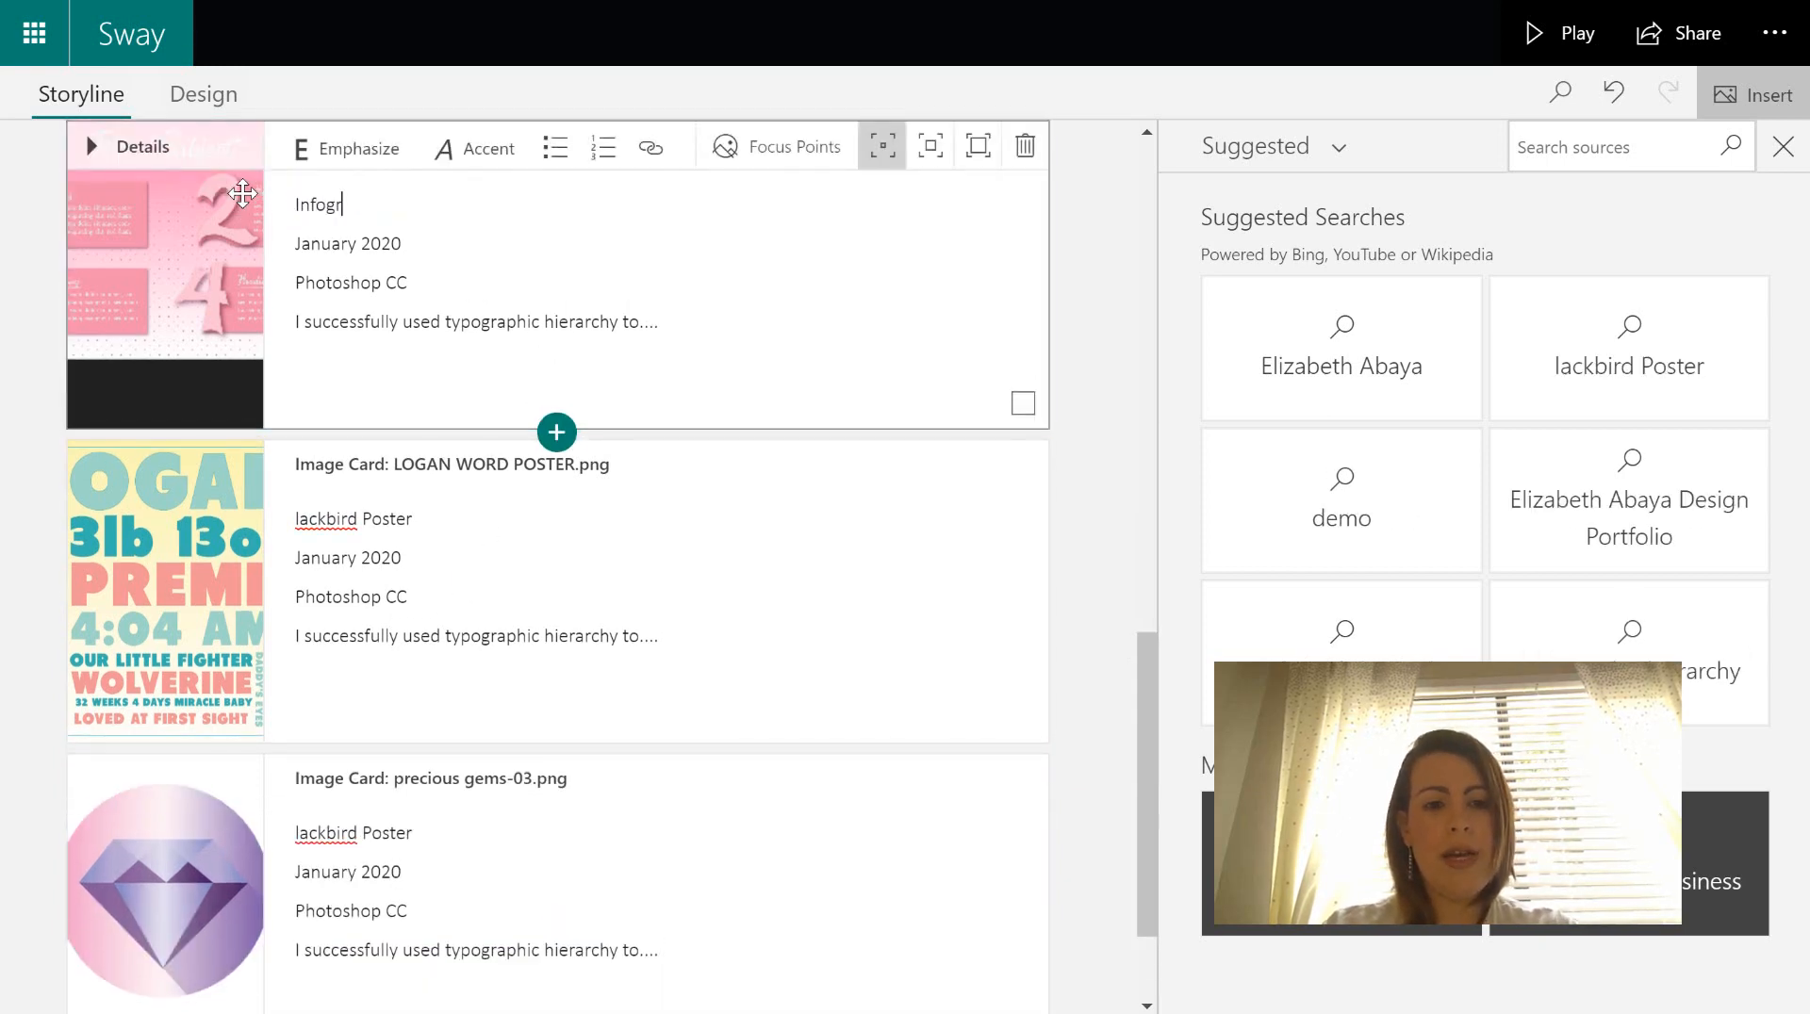
{"action": "type", "text": "aphic"}
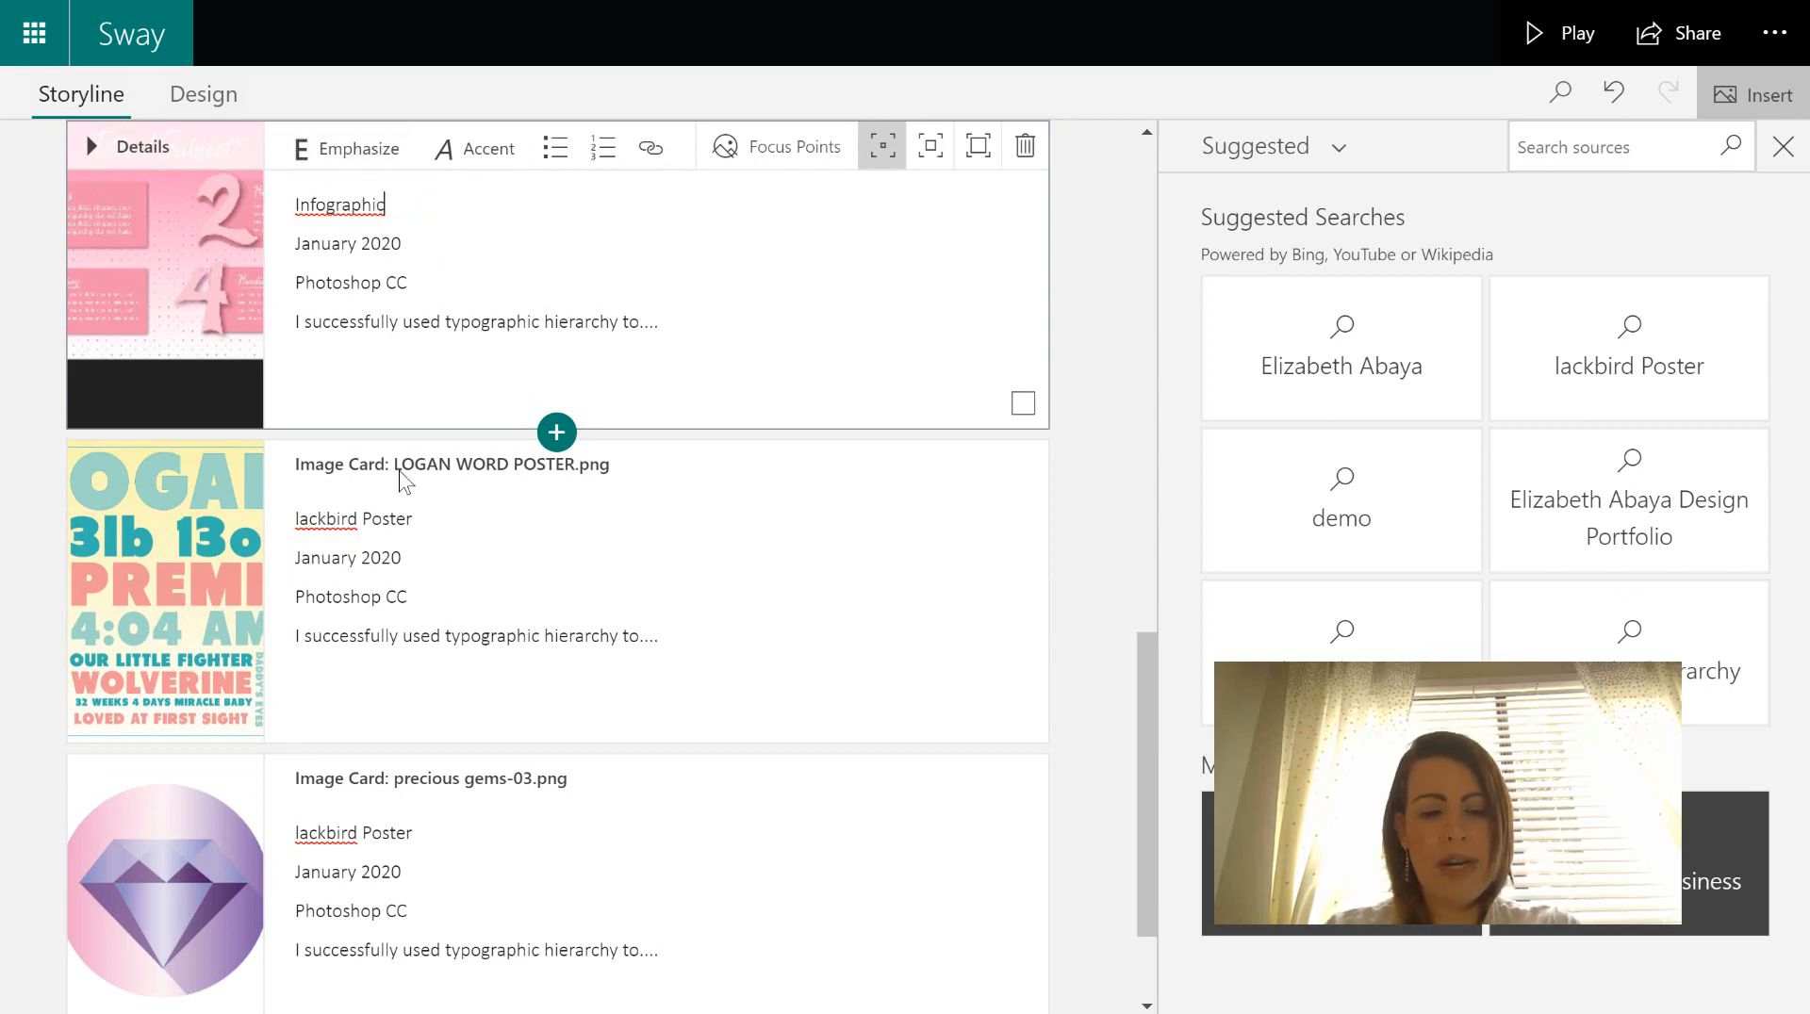
{"action": "left_click", "coordinate": [431, 519]}
{"action": "left_click_drag", "start_coordinate": [429, 518], "coordinate": [308, 516]}
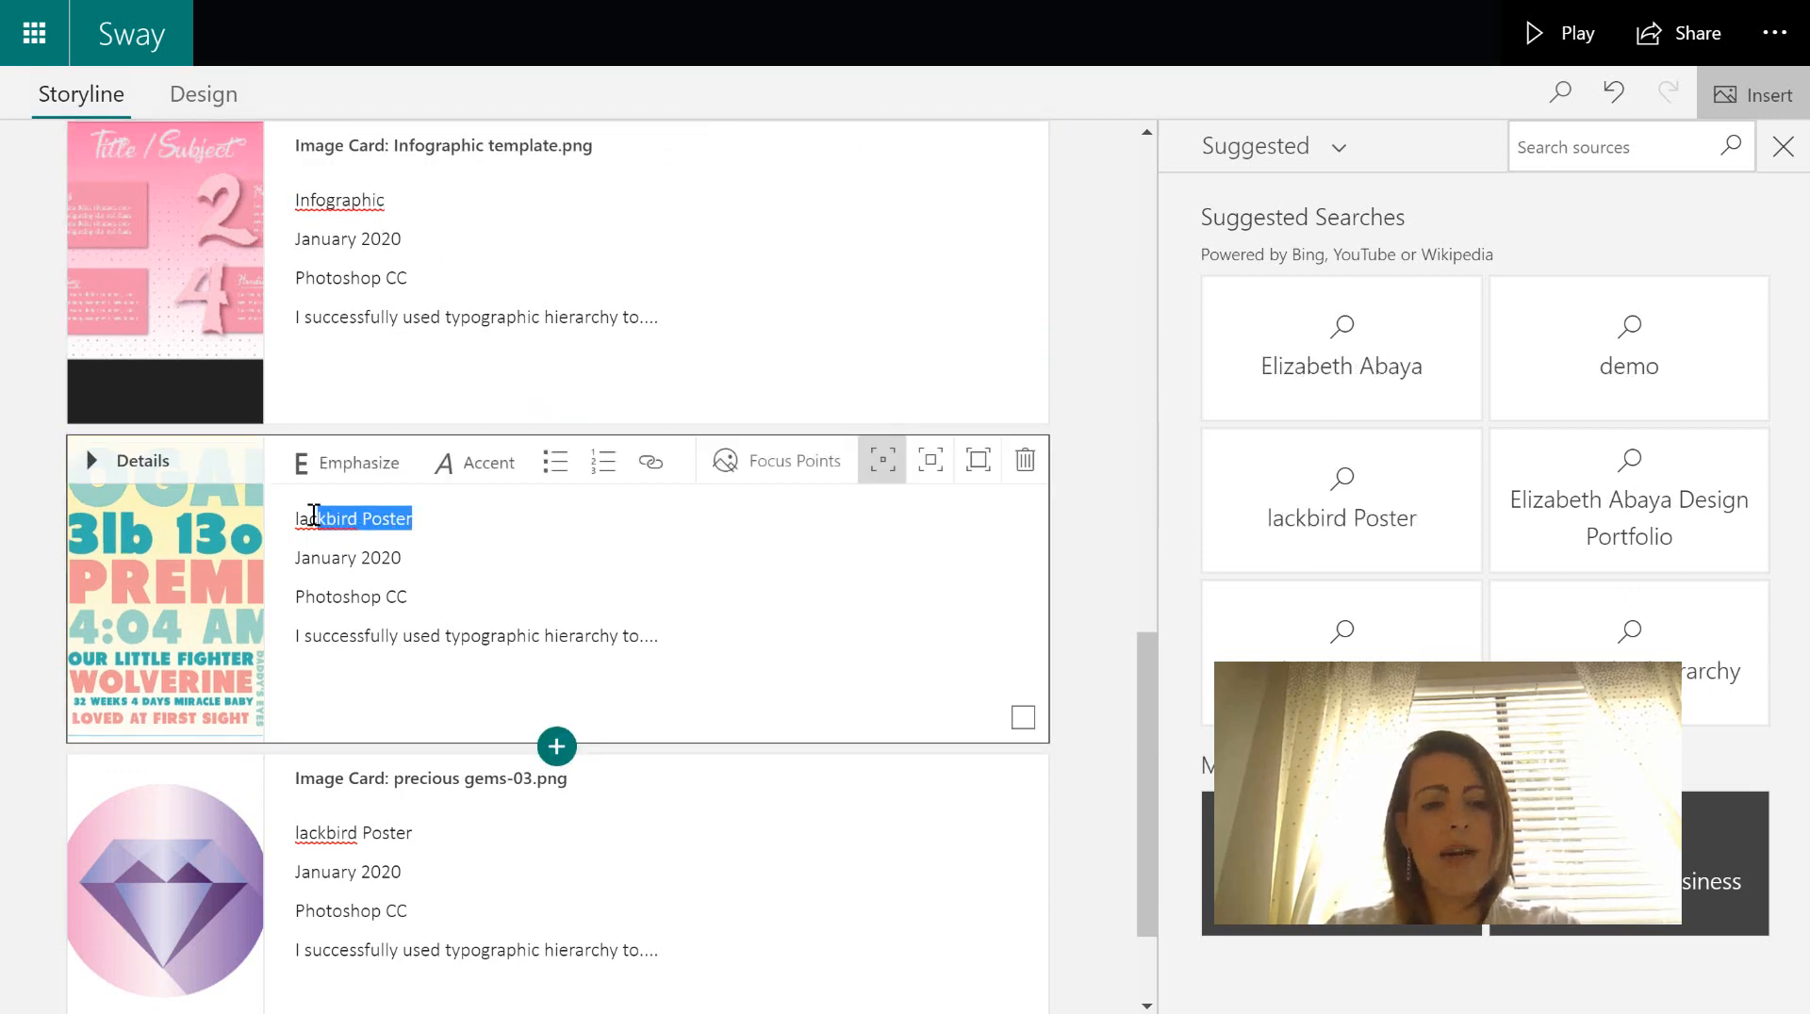
{"action": "key", "text": "BackSpace"}
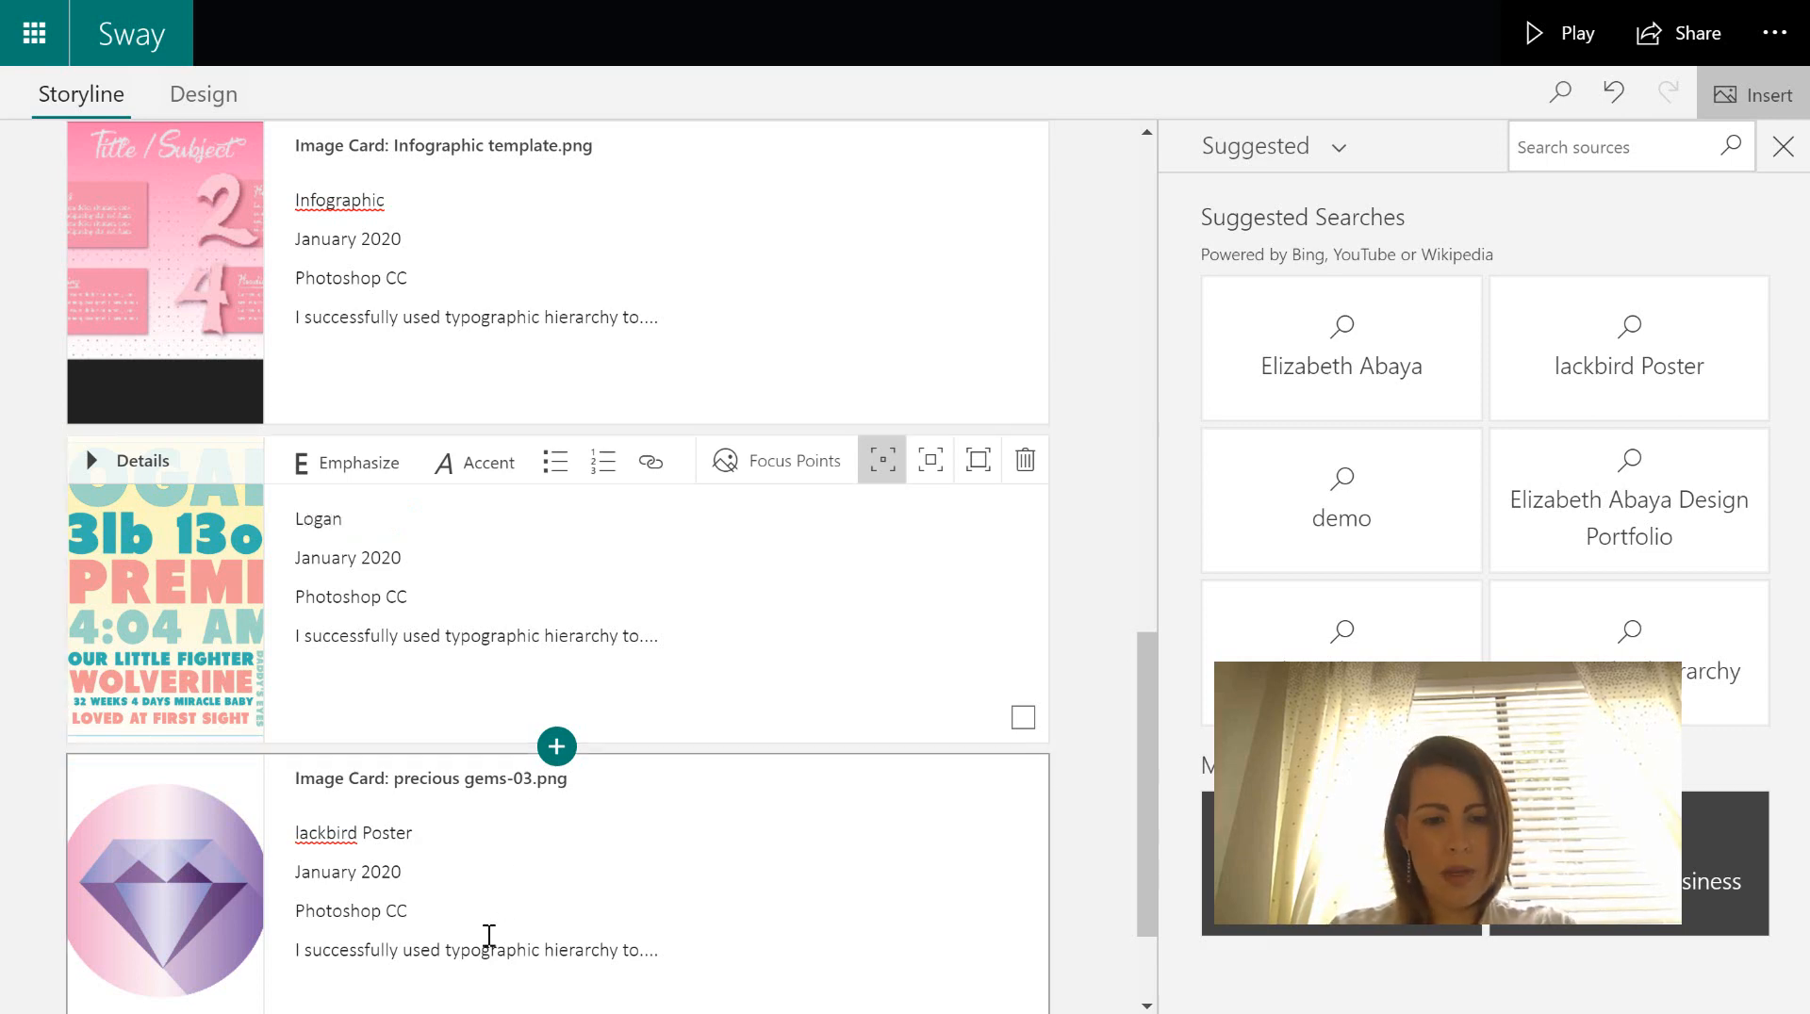
{"action": "left_click_drag", "start_coordinate": [430, 832], "coordinate": [293, 820]}
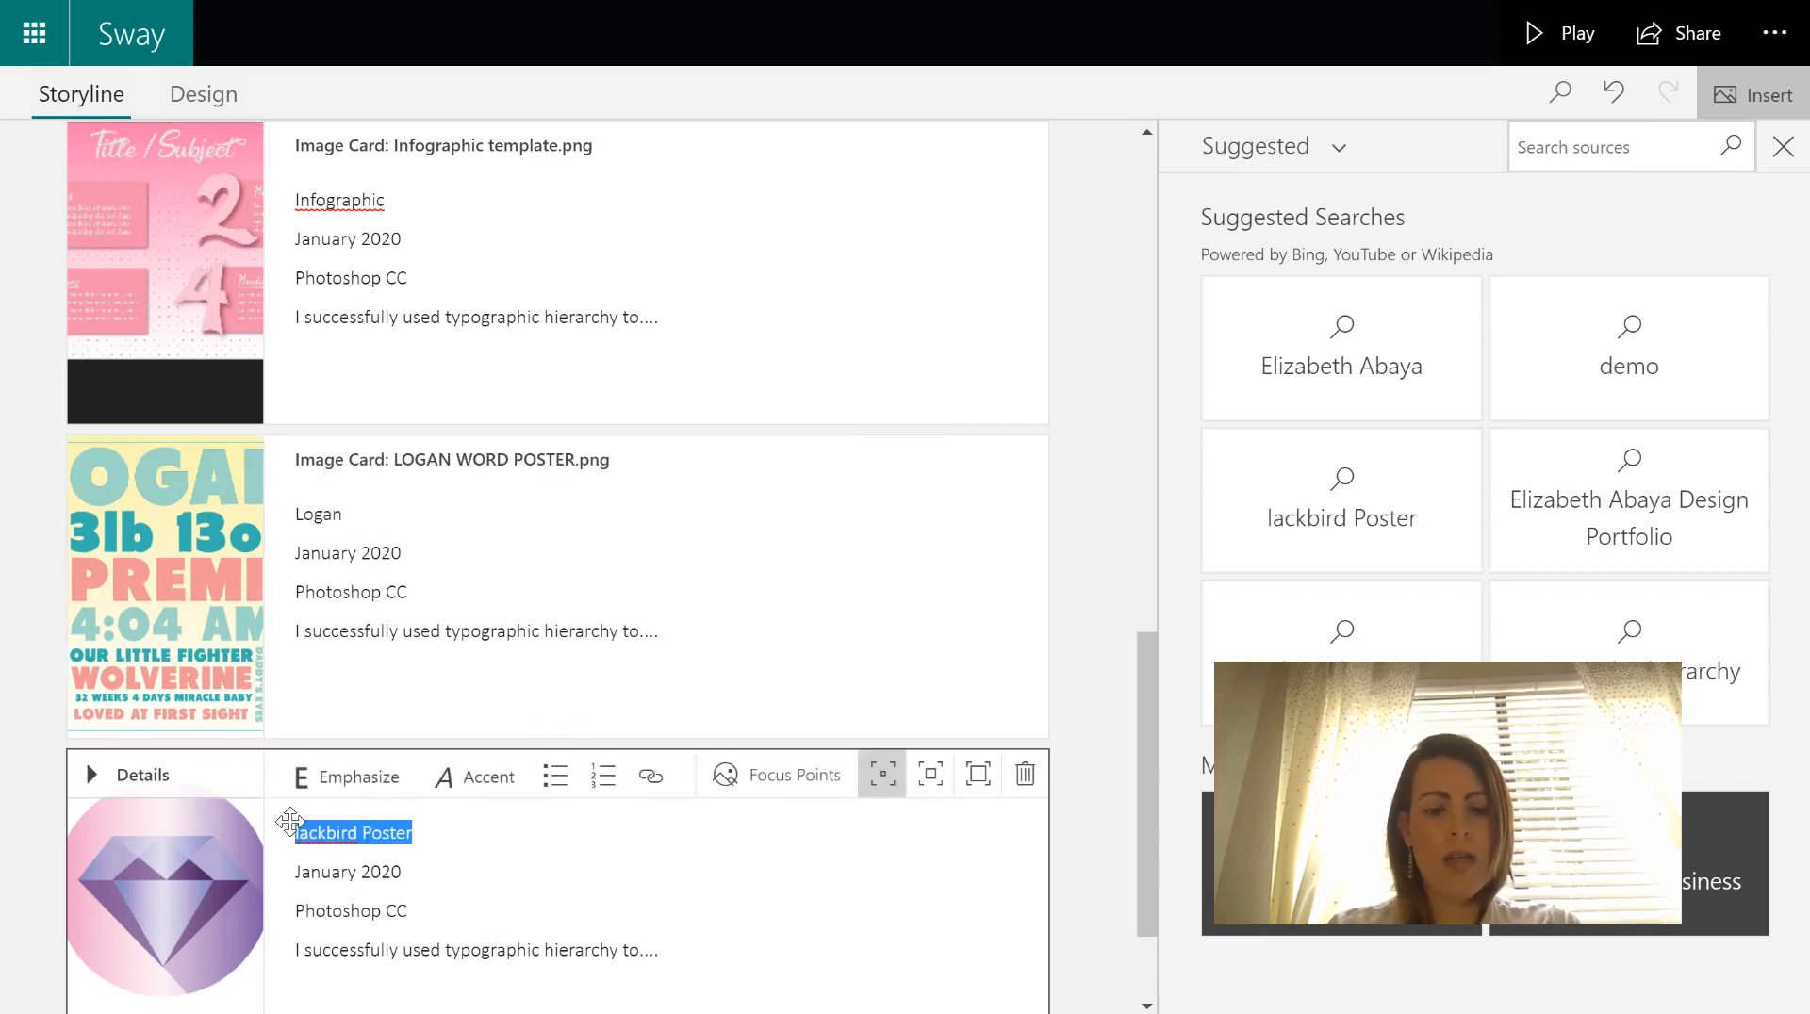
{"action": "type", "text": "Gem"}
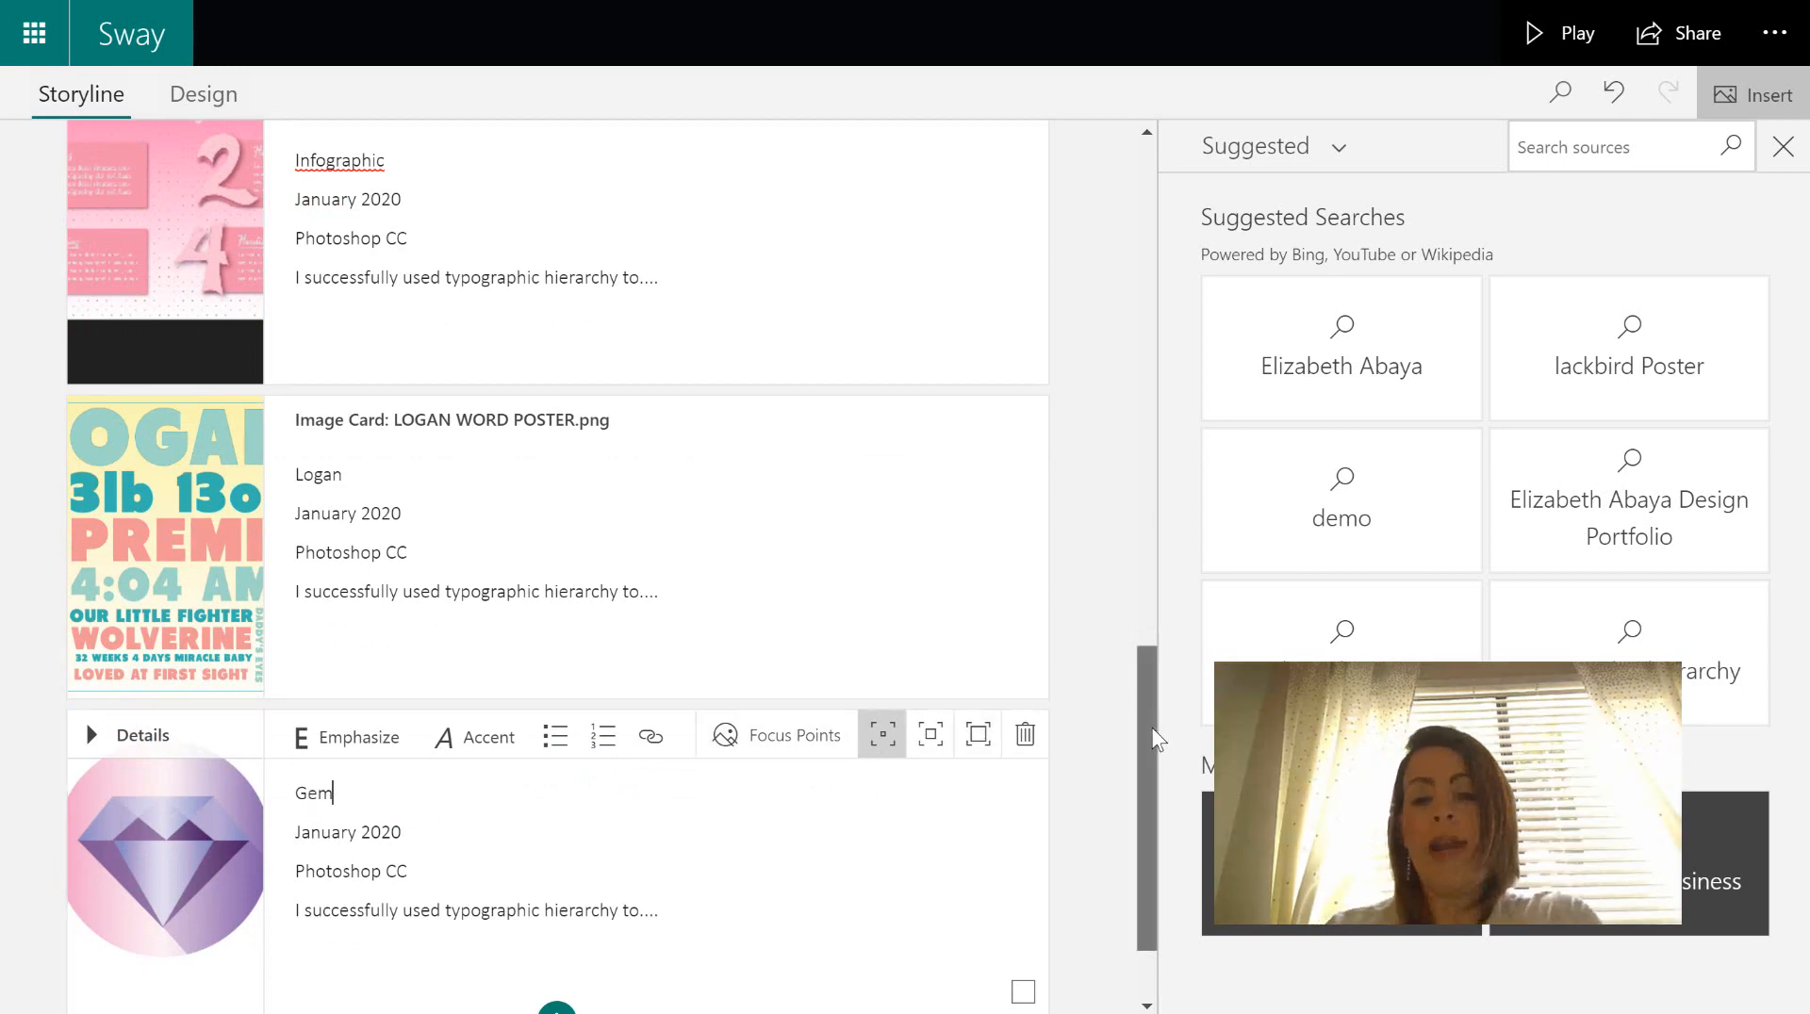
{"action": "left_click_drag", "start_coordinate": [1156, 739], "coordinate": [1156, 578]}
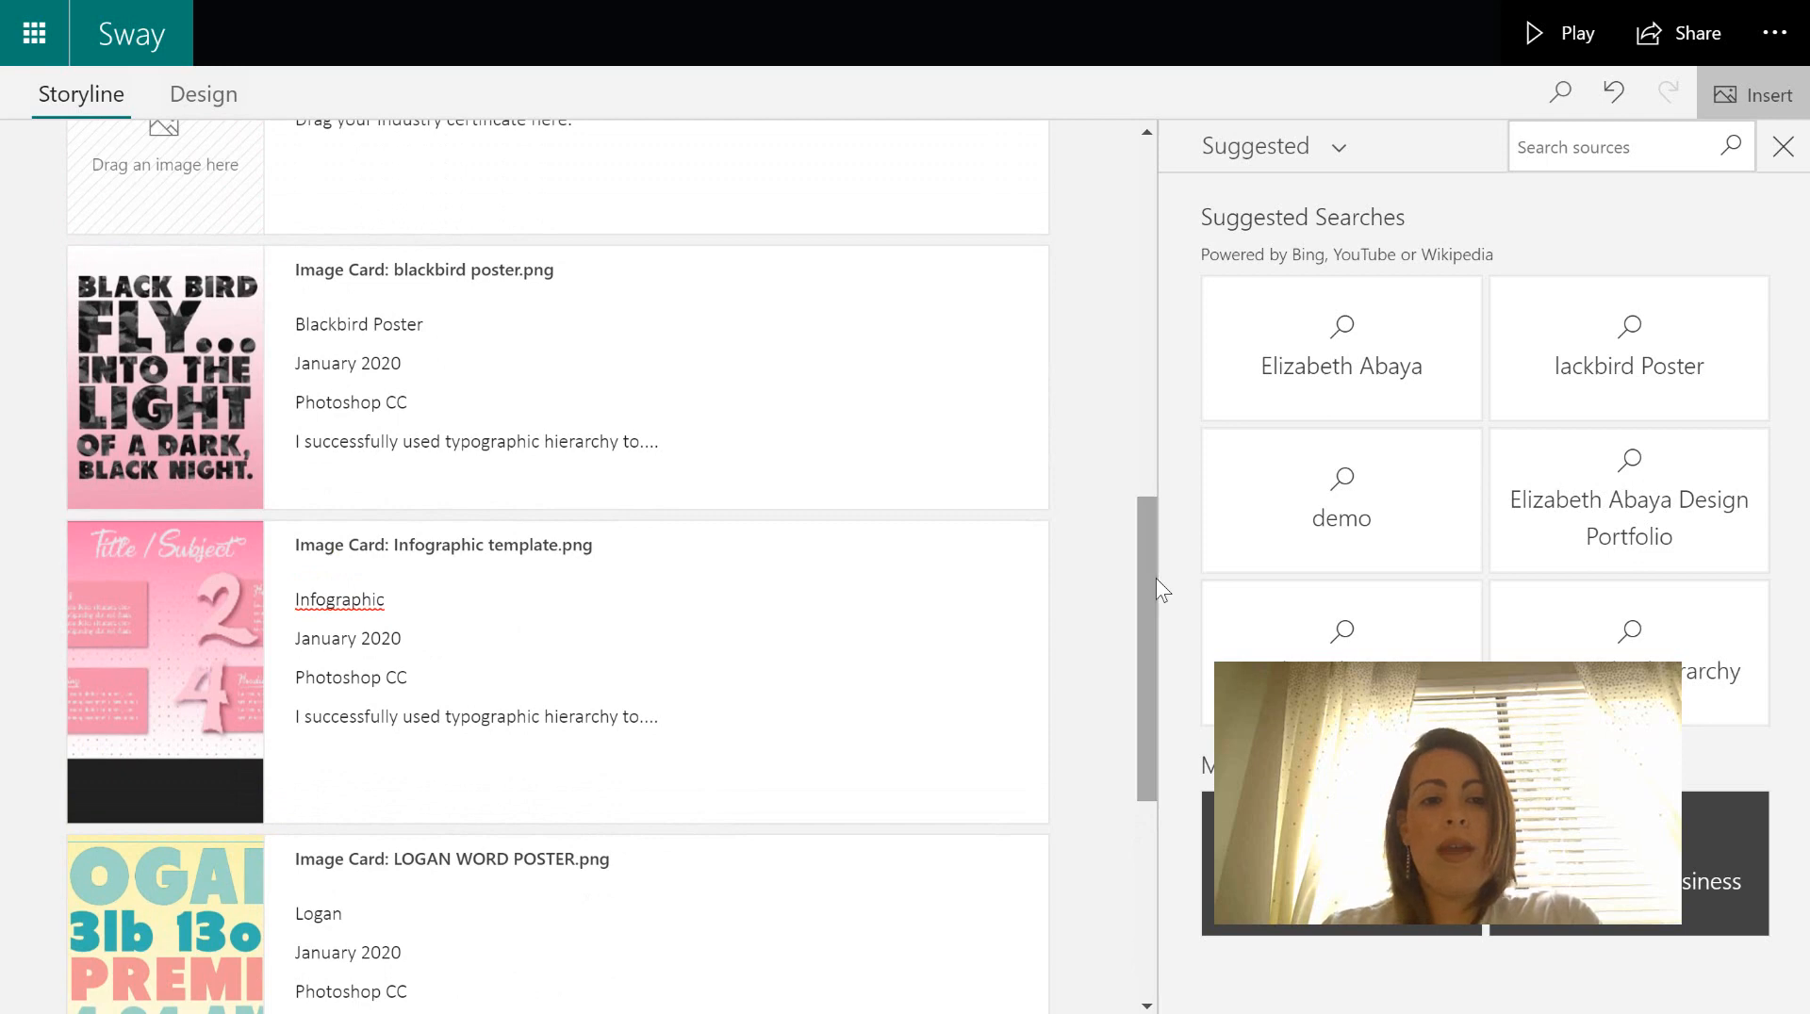
{"action": "left_click", "coordinate": [908, 444]}
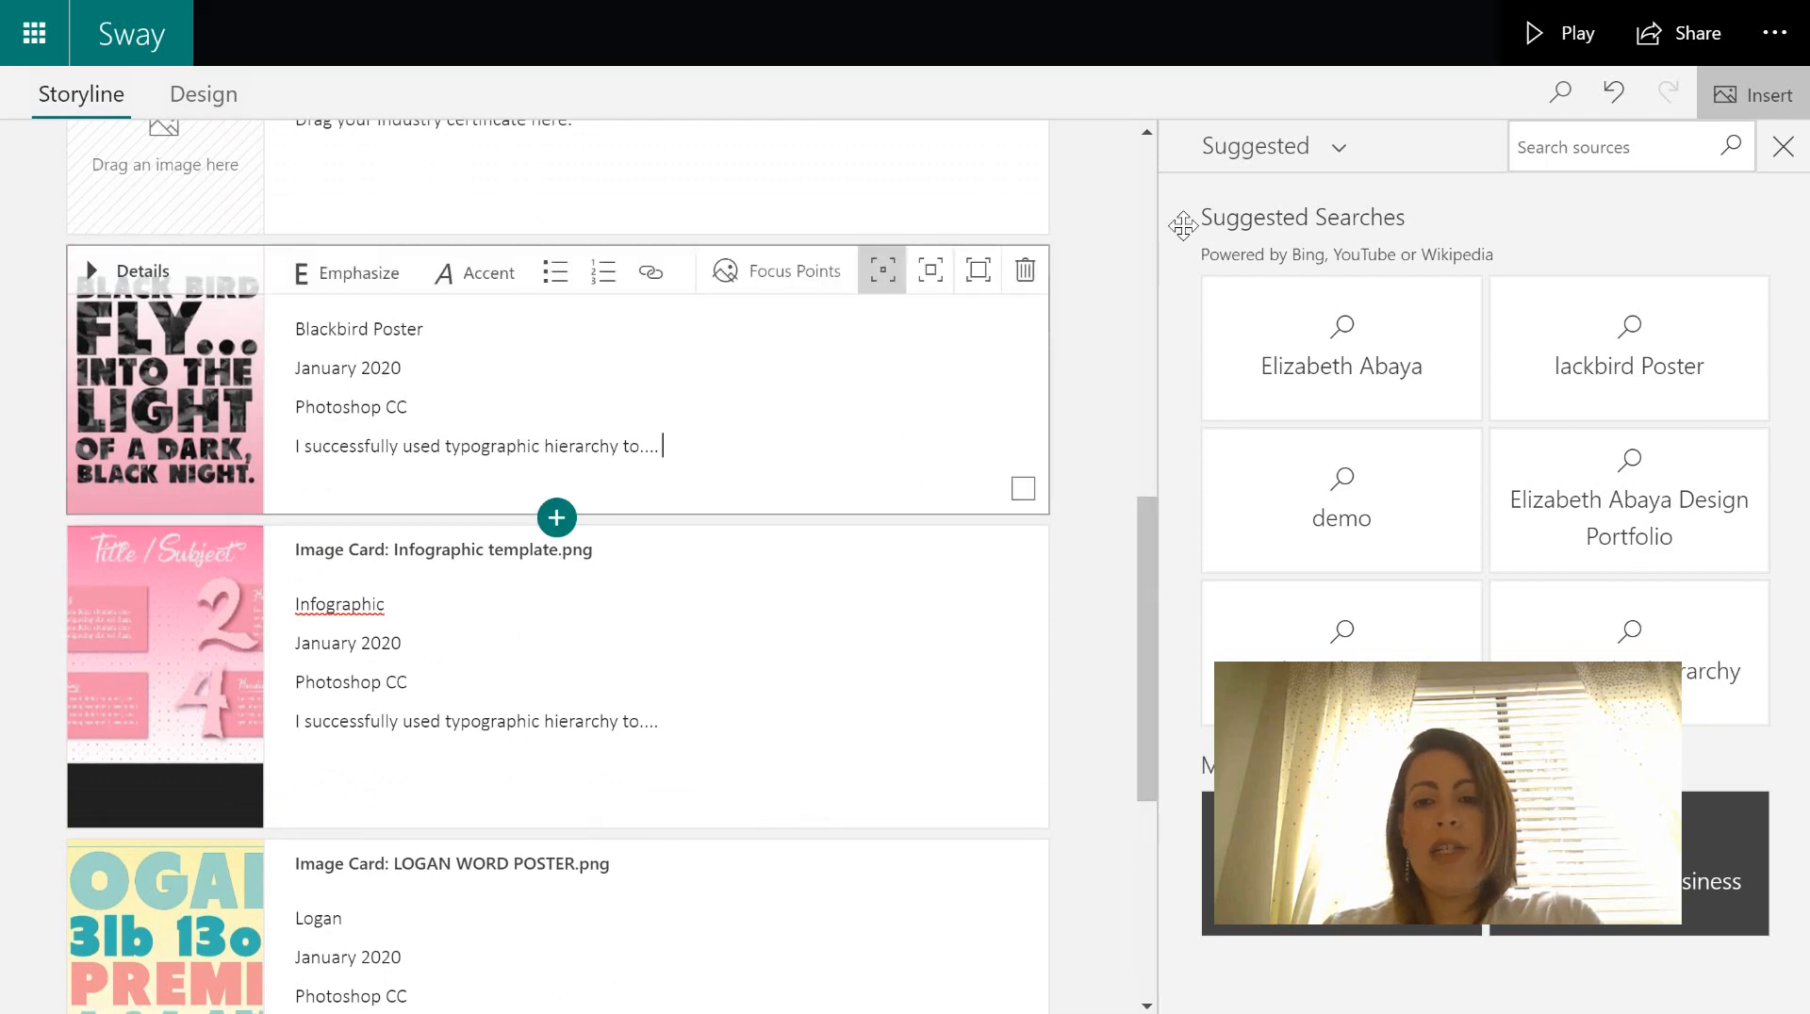
- Close the suggested content pane and set Blackbird Poster, Infographic and Logan cards to Moderate emphasis
{"action": "left_click", "coordinate": [1783, 146]}
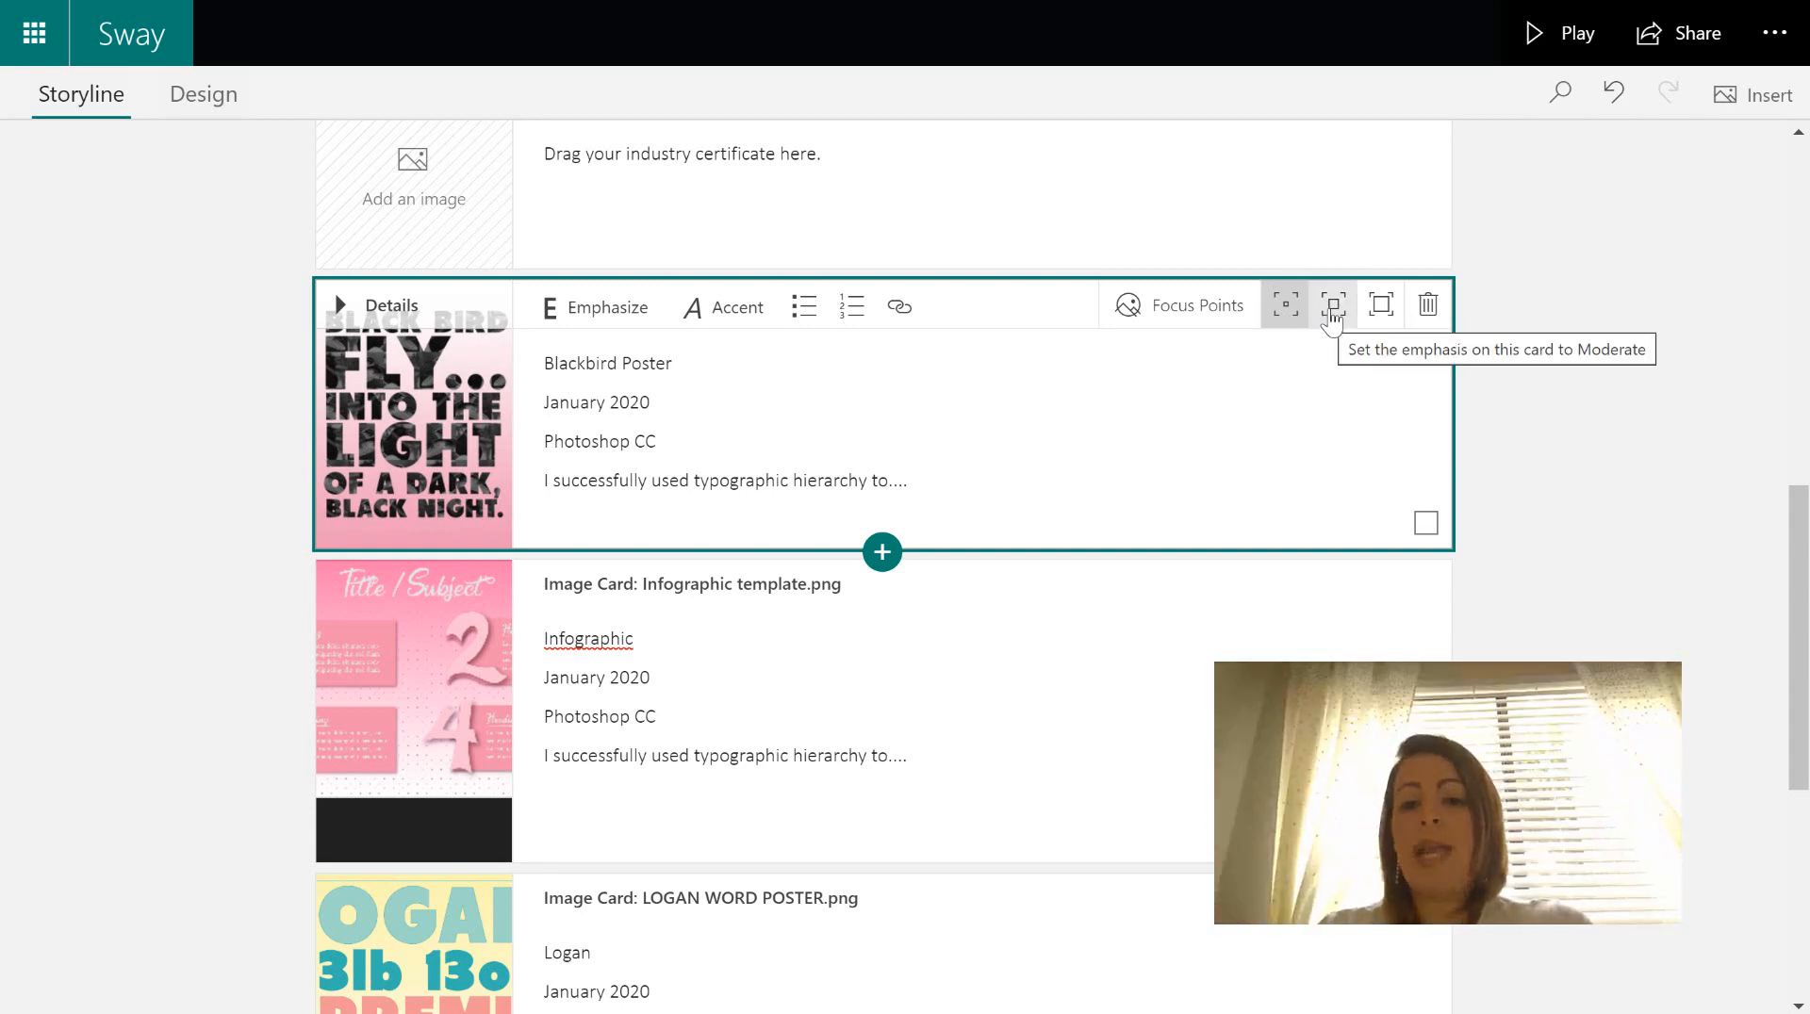
{"action": "left_click", "coordinate": [1333, 315]}
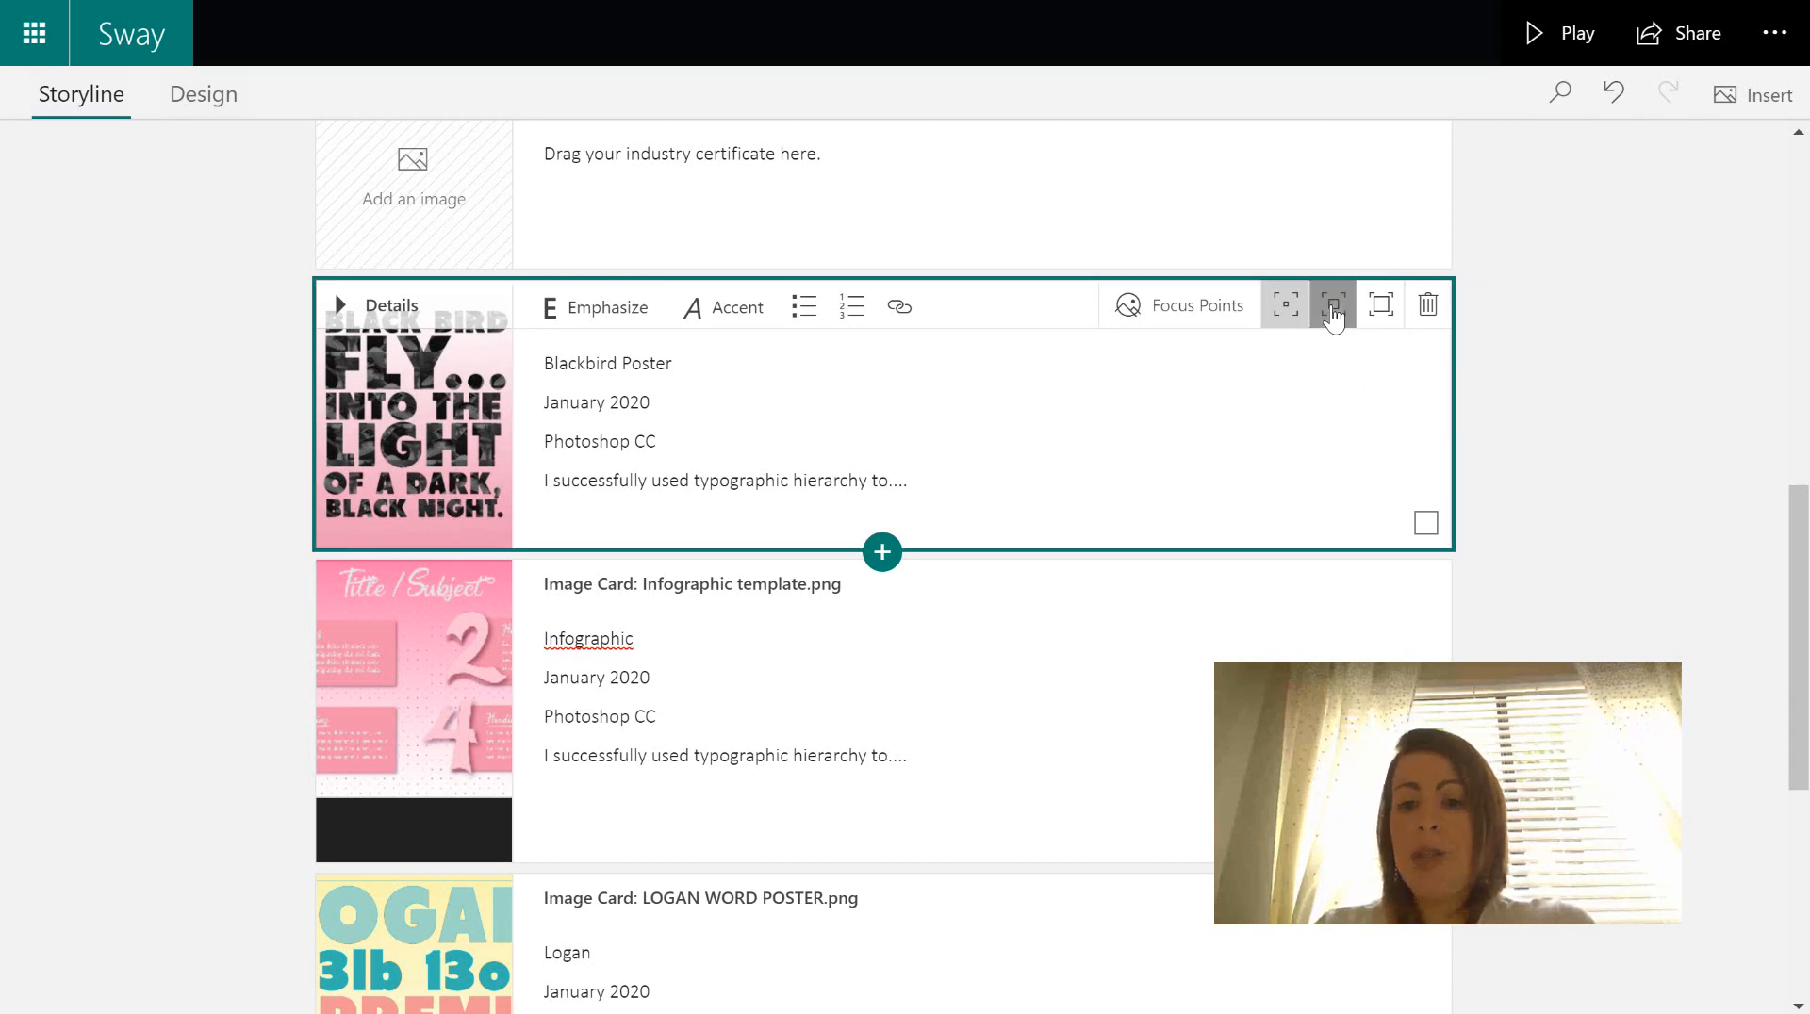
{"action": "left_click", "coordinate": [1320, 654]}
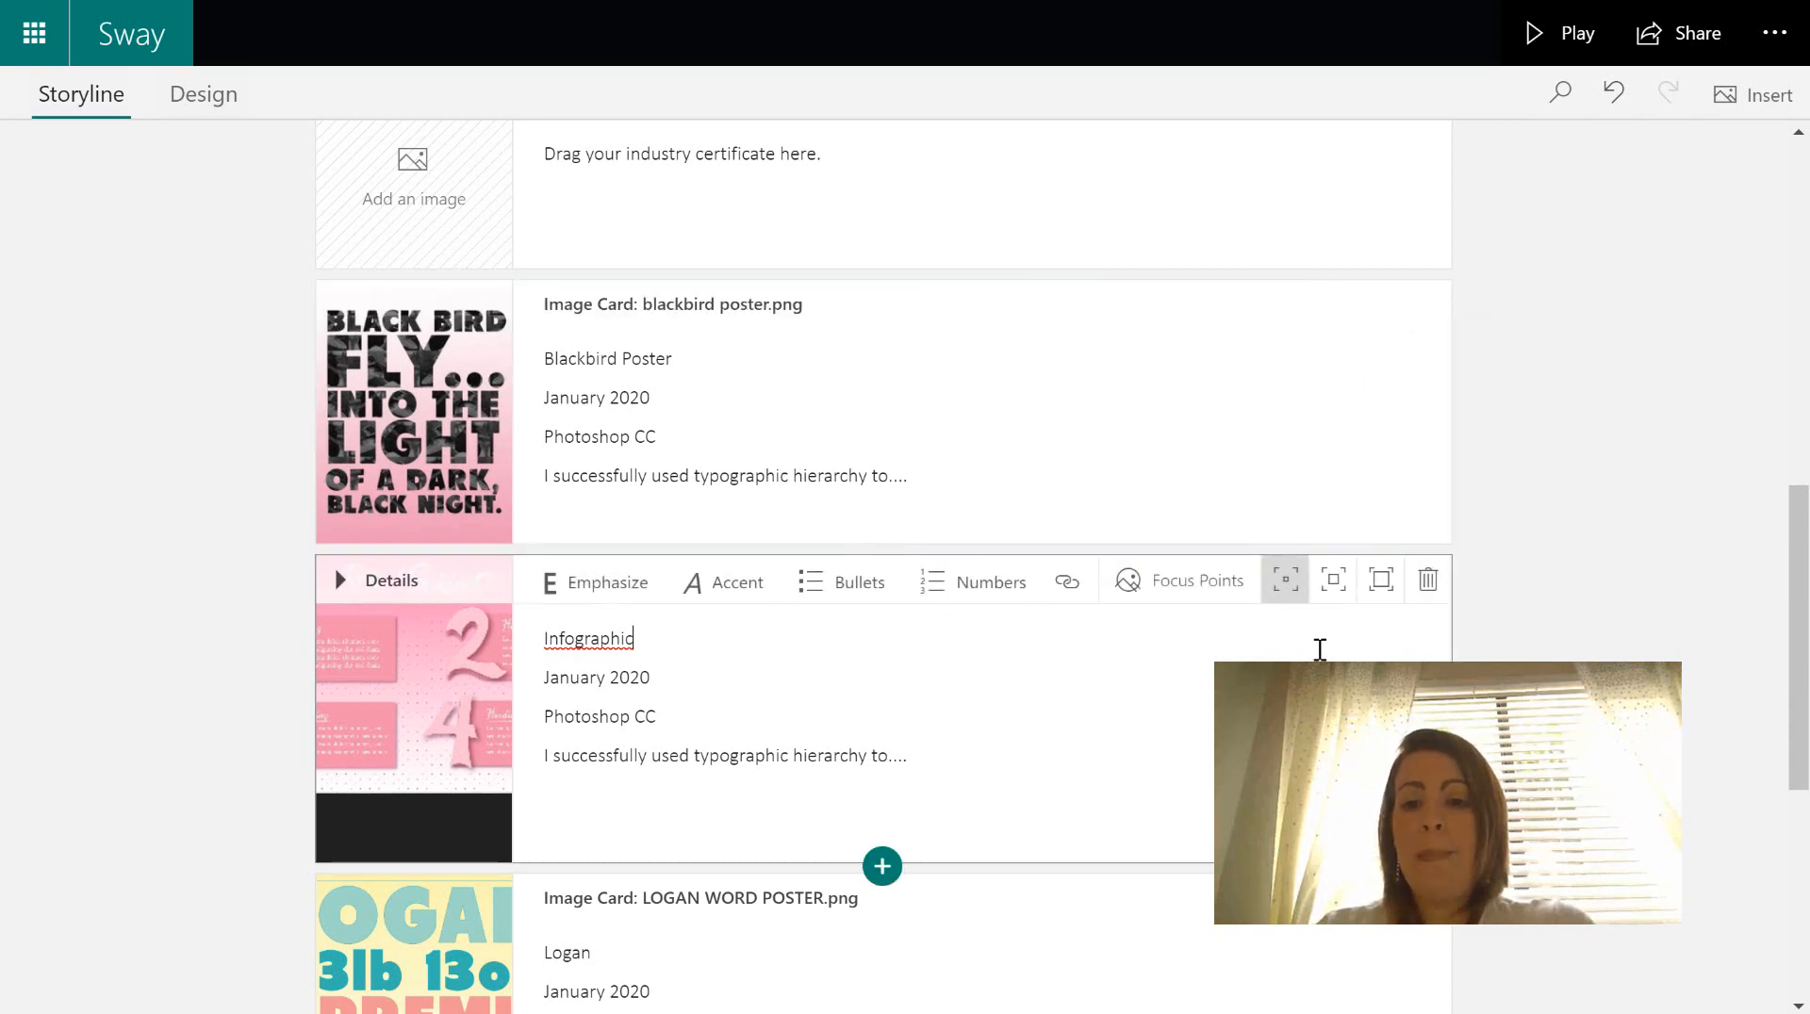
{"action": "left_click", "coordinate": [1333, 583]}
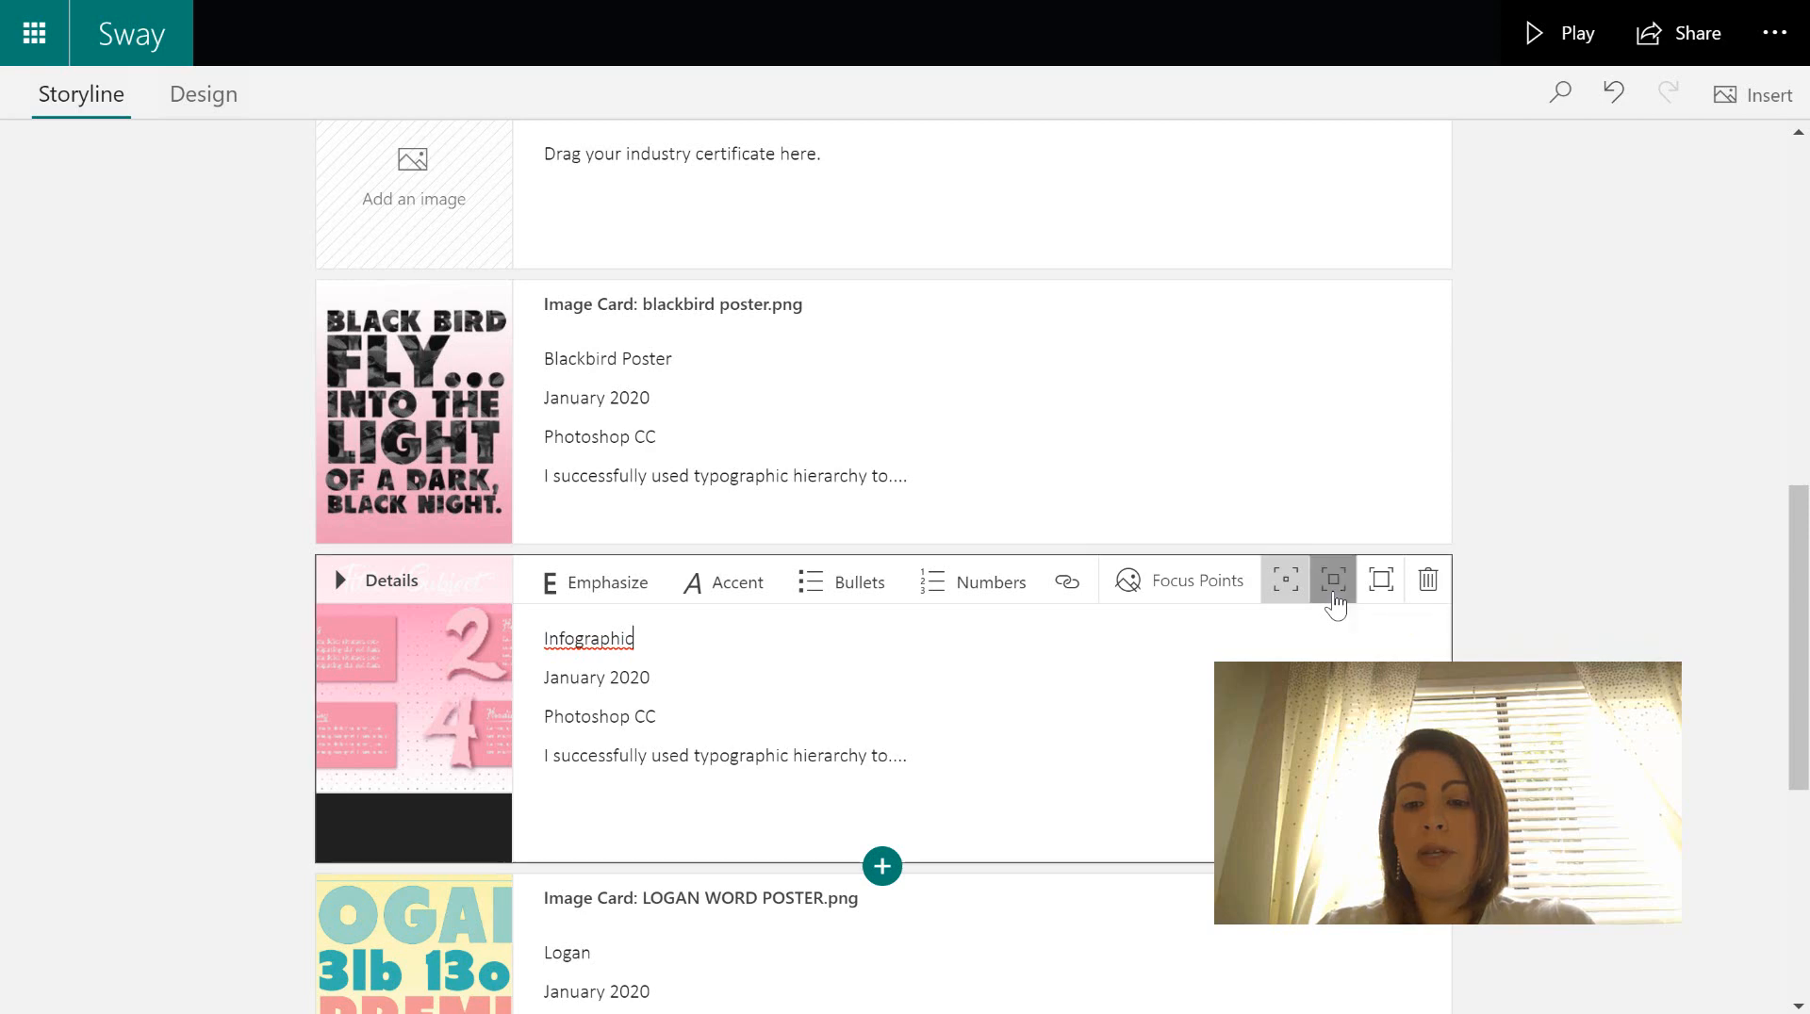
{"action": "scroll", "coordinate": [1798, 703], "scroll_direction": "down", "scroll_amount": 1}
{"action": "scroll", "coordinate": [1798, 702], "scroll_direction": "down", "scroll_amount": 4}
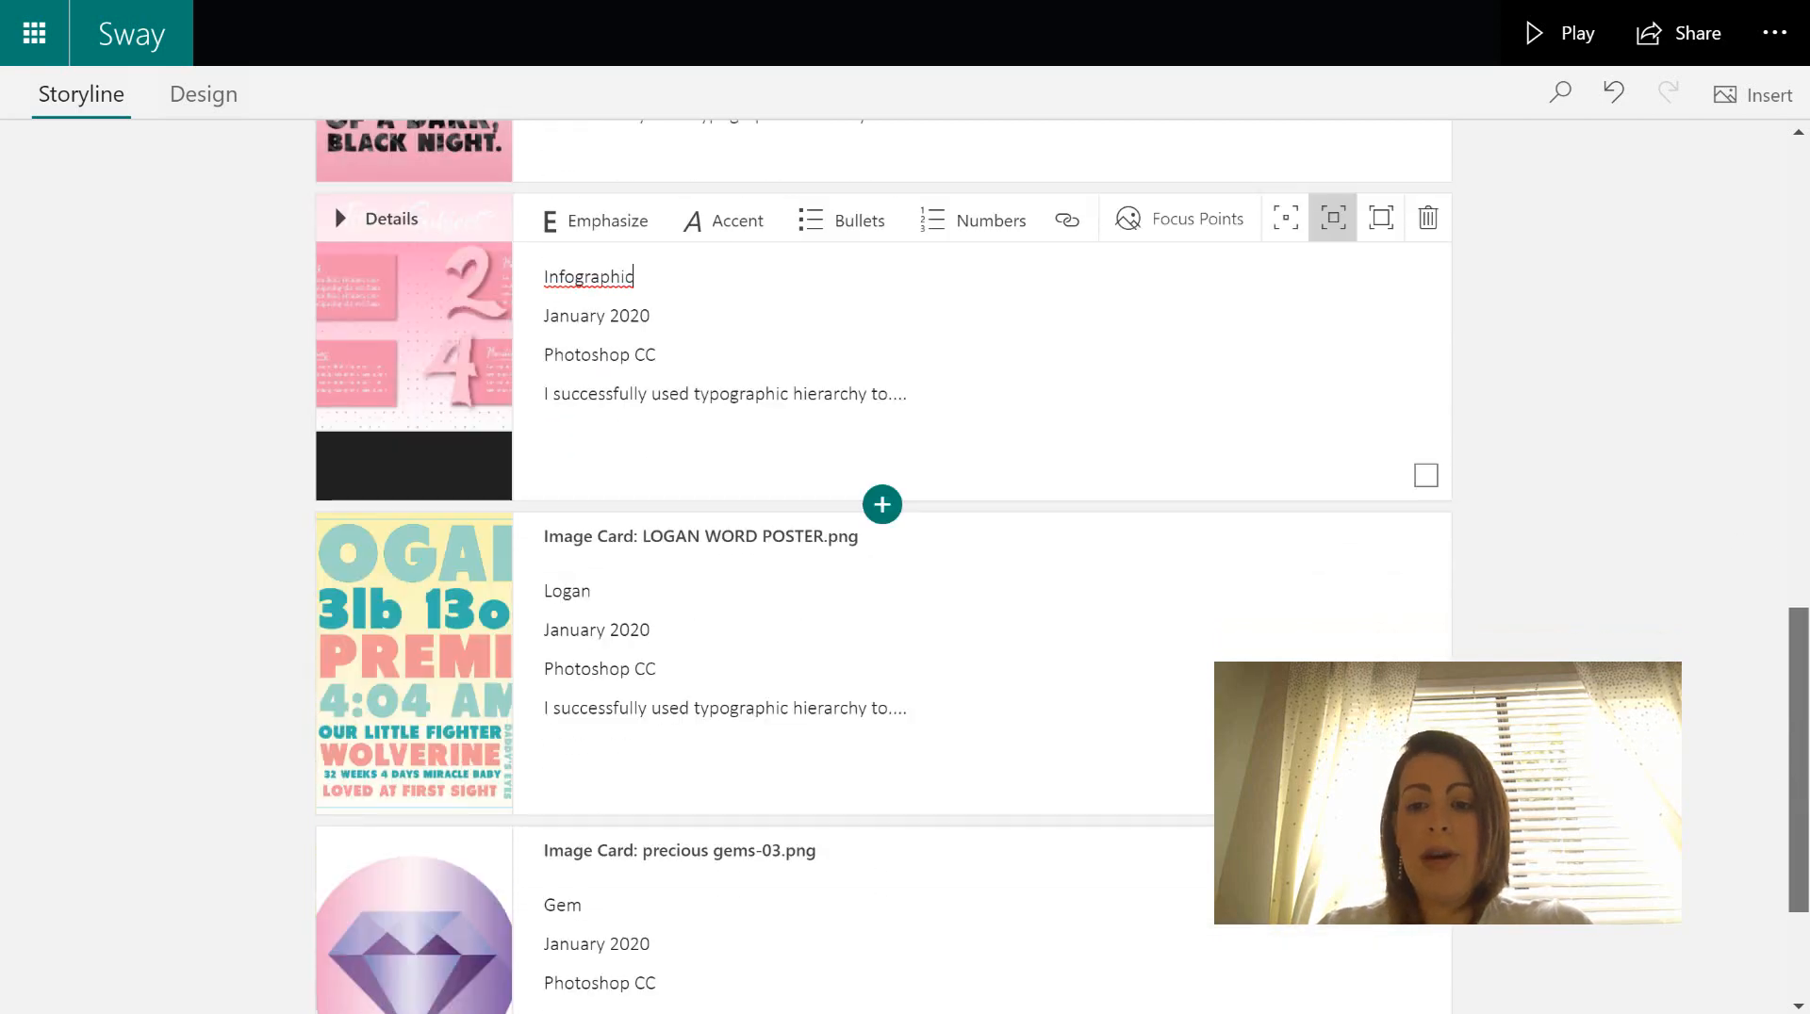
{"action": "left_click", "coordinate": [1304, 645]}
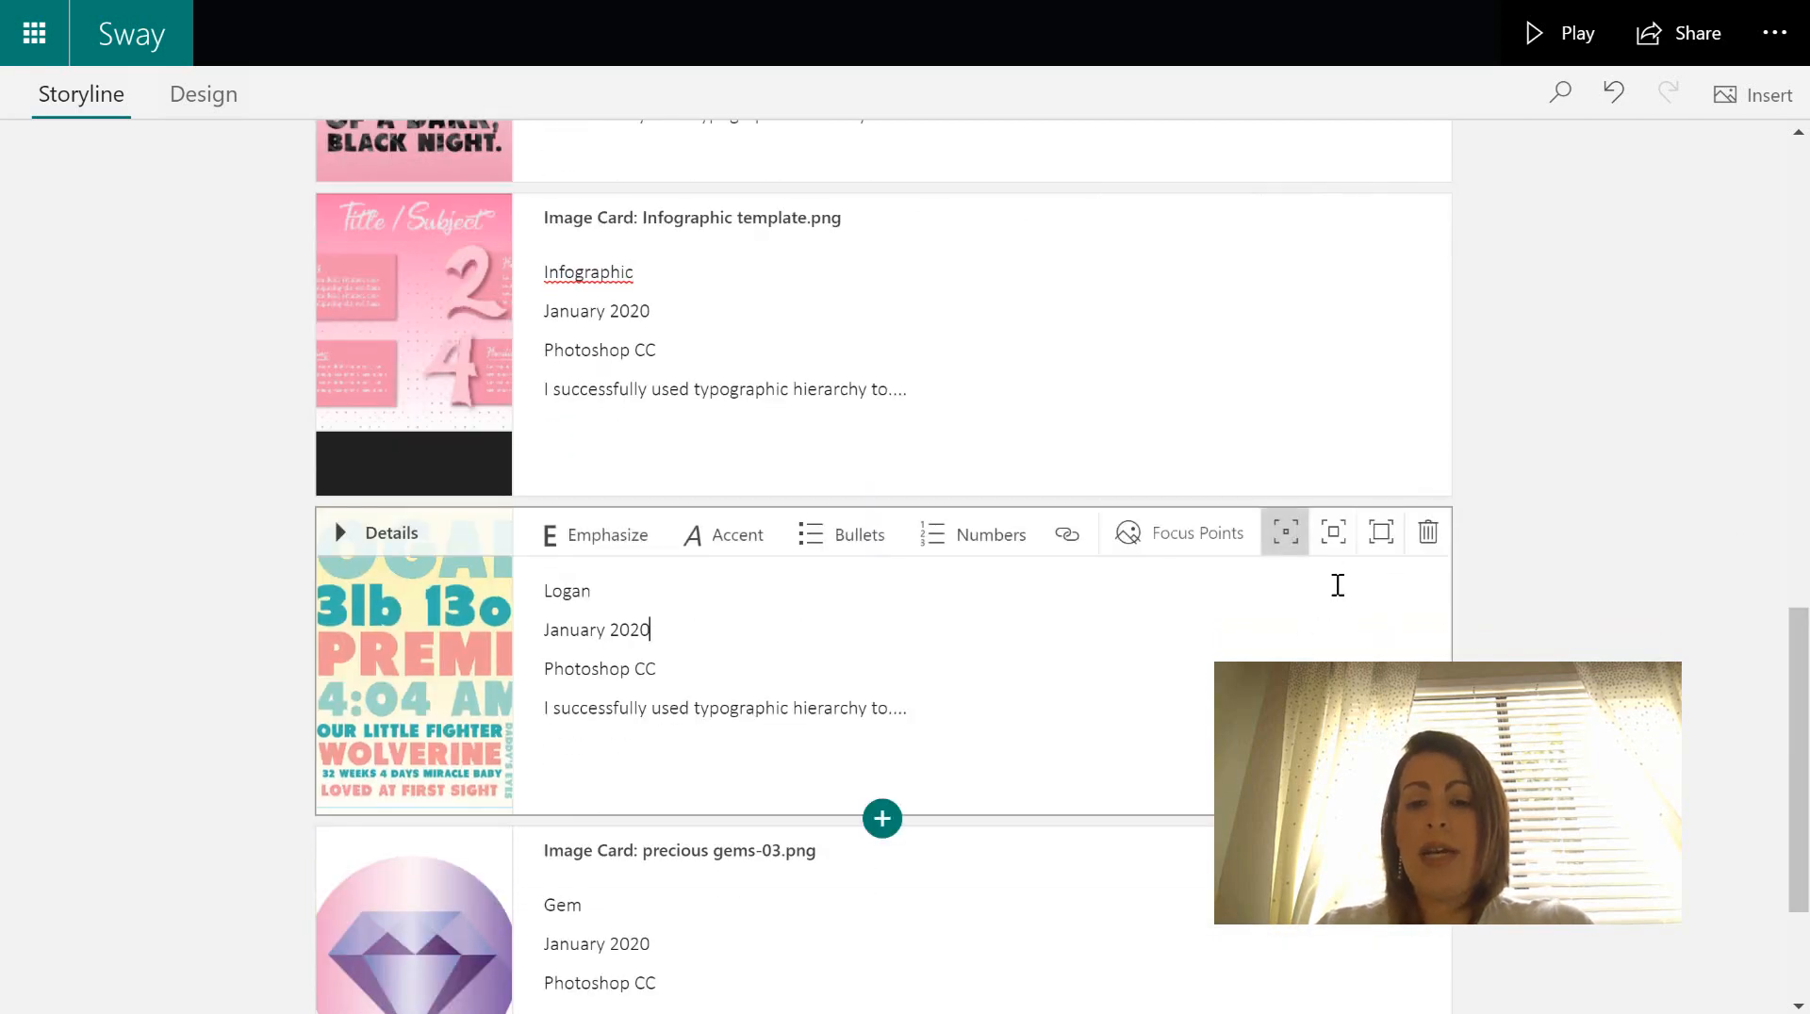
{"action": "left_click", "coordinate": [1333, 535]}
{"action": "left_click", "coordinate": [1283, 934]}
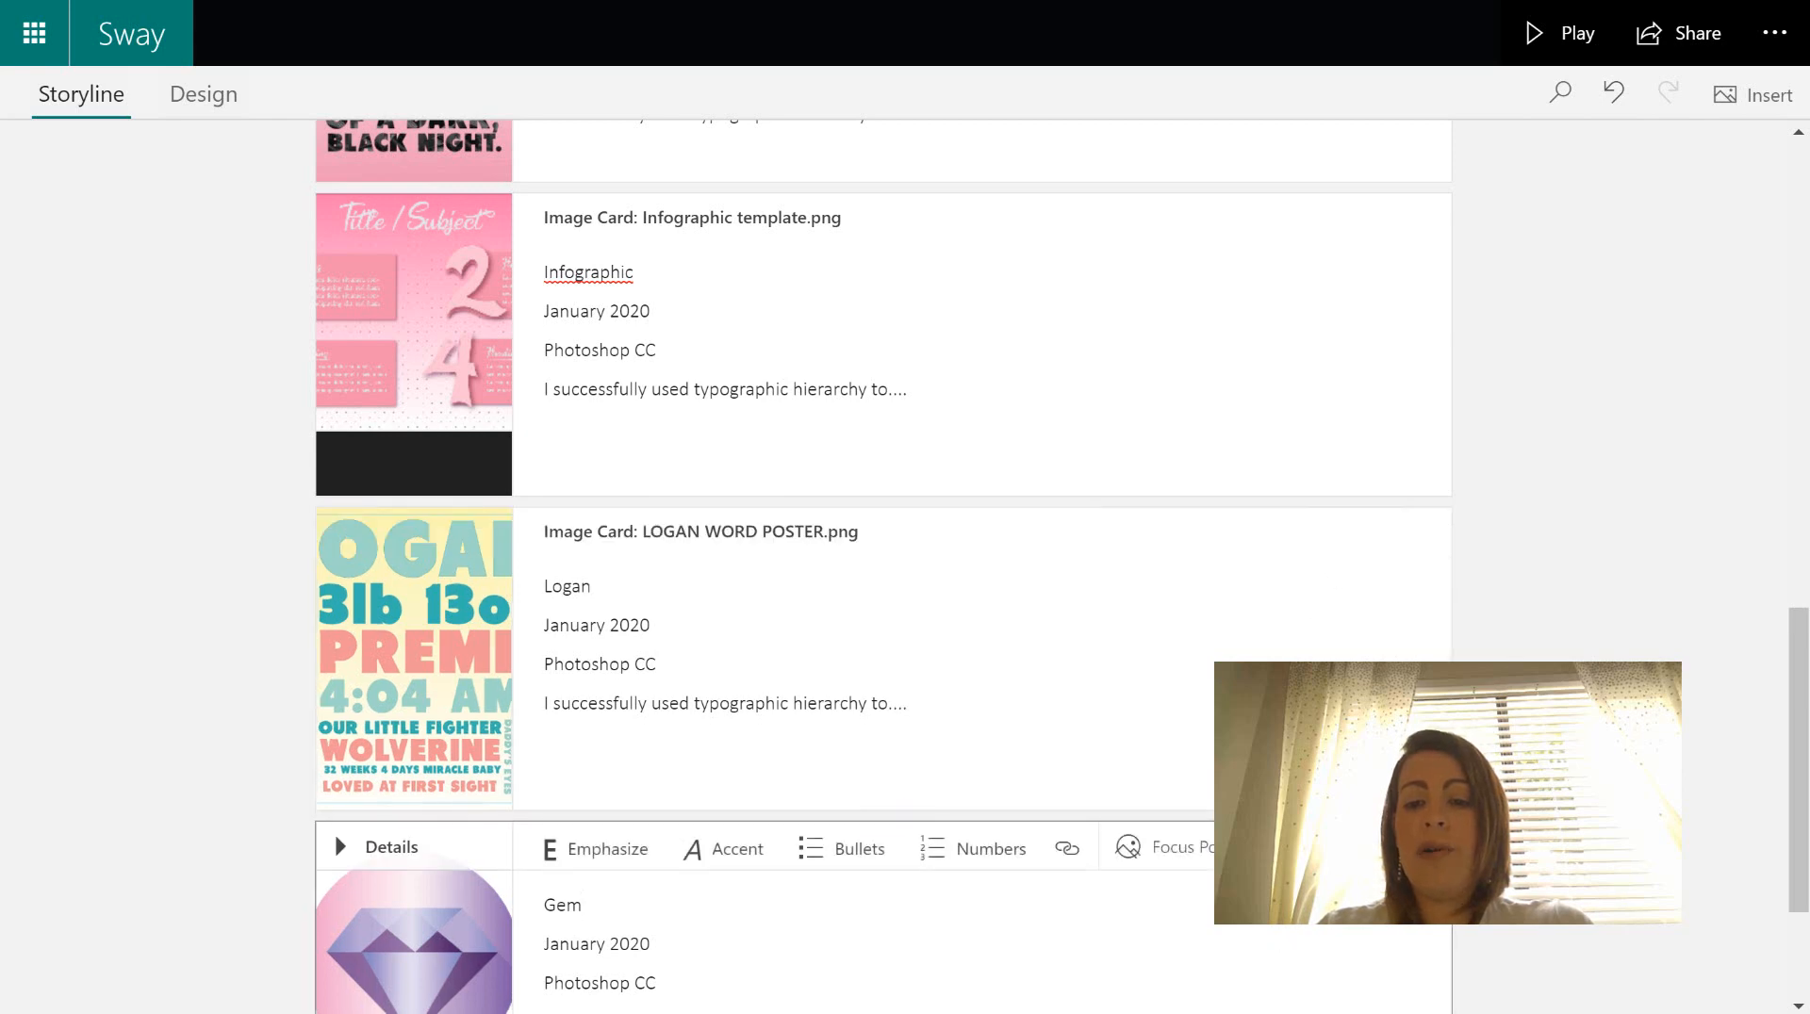
{"action": "scroll", "coordinate": [1805, 665], "scroll_direction": "up", "scroll_amount": 3}
{"action": "scroll", "coordinate": [1806, 664], "scroll_direction": "up", "scroll_amount": 3}
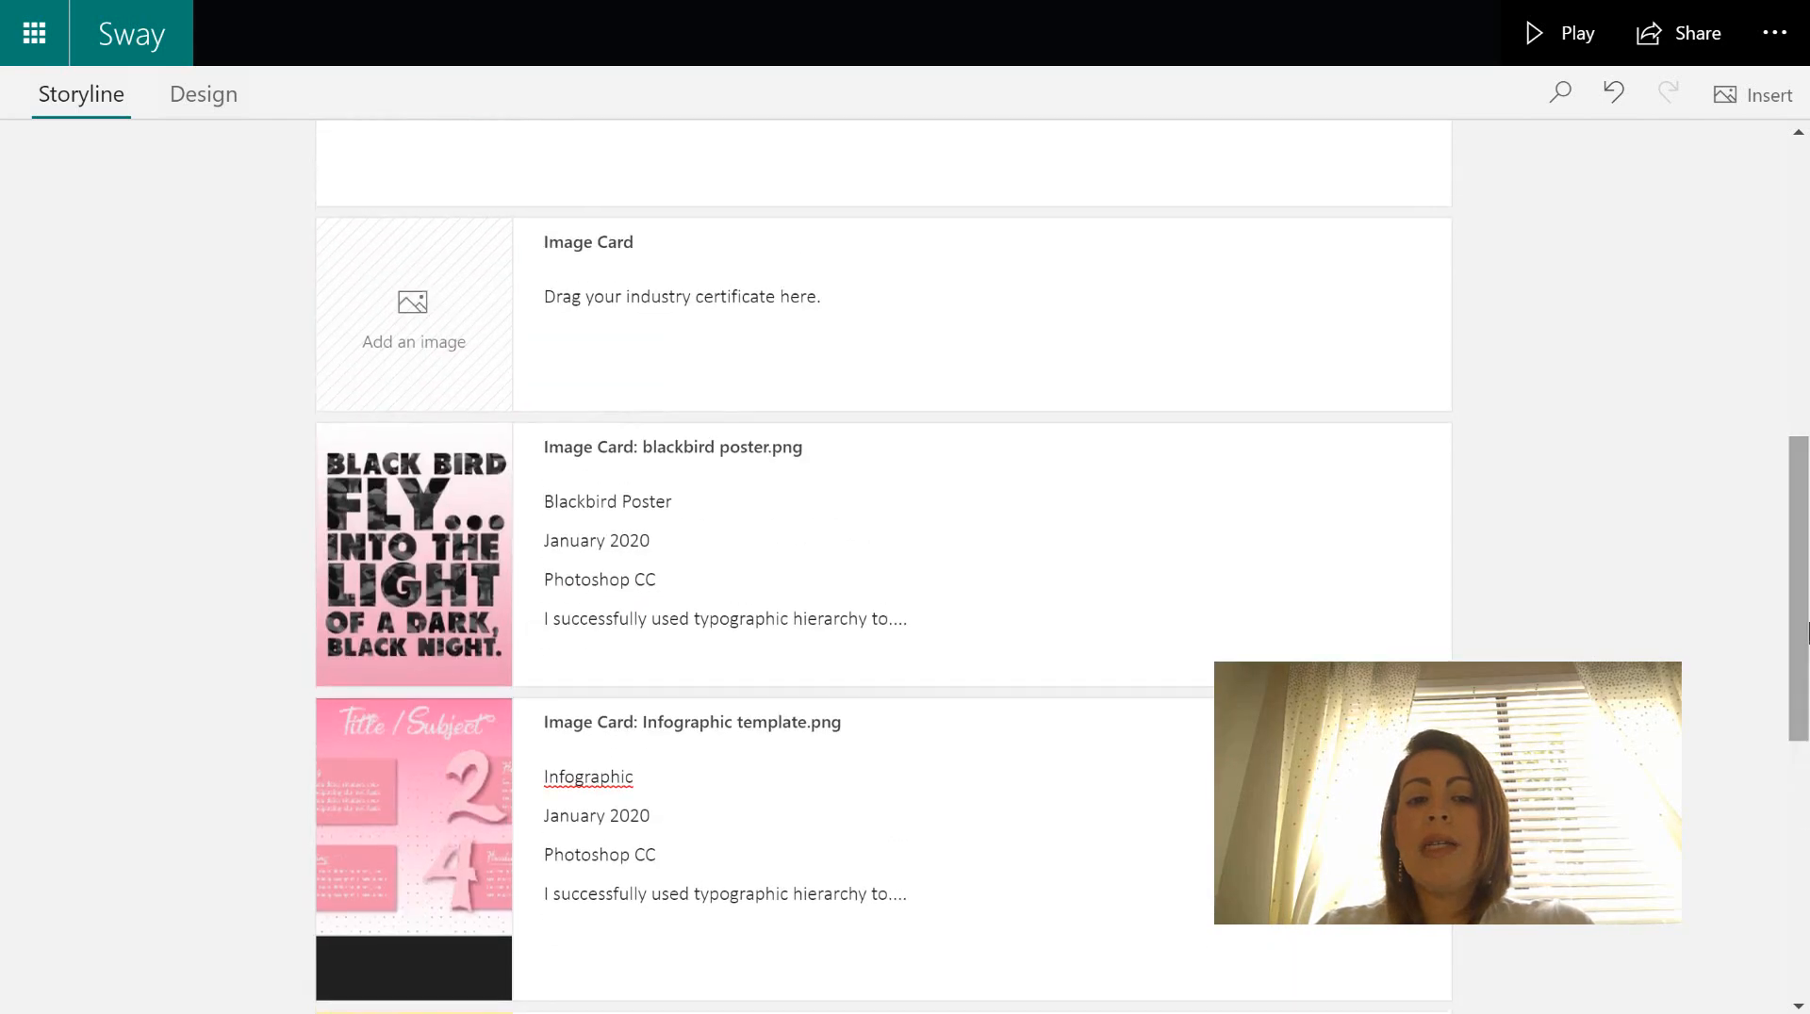
{"action": "left_click", "coordinate": [1325, 651]}
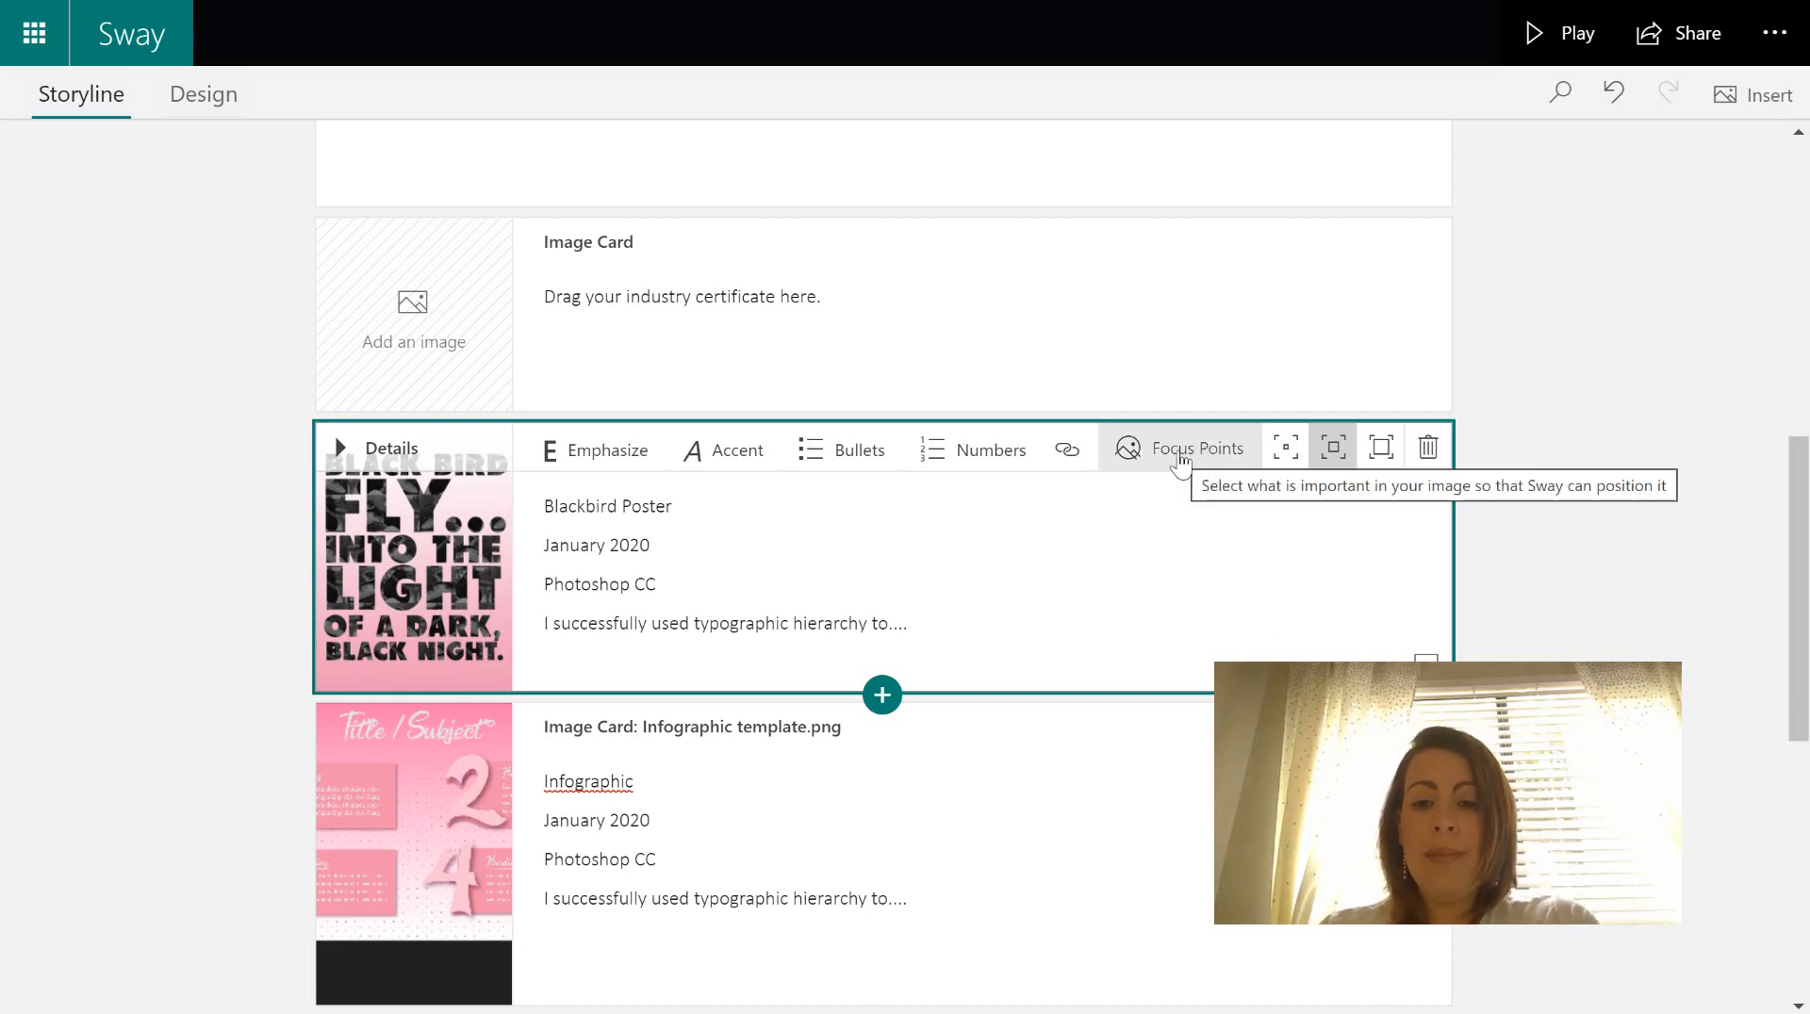
- Keep 'The entire image is important' checked in the Blackbird image's focus point settings
{"action": "left_click", "coordinate": [1179, 453]}
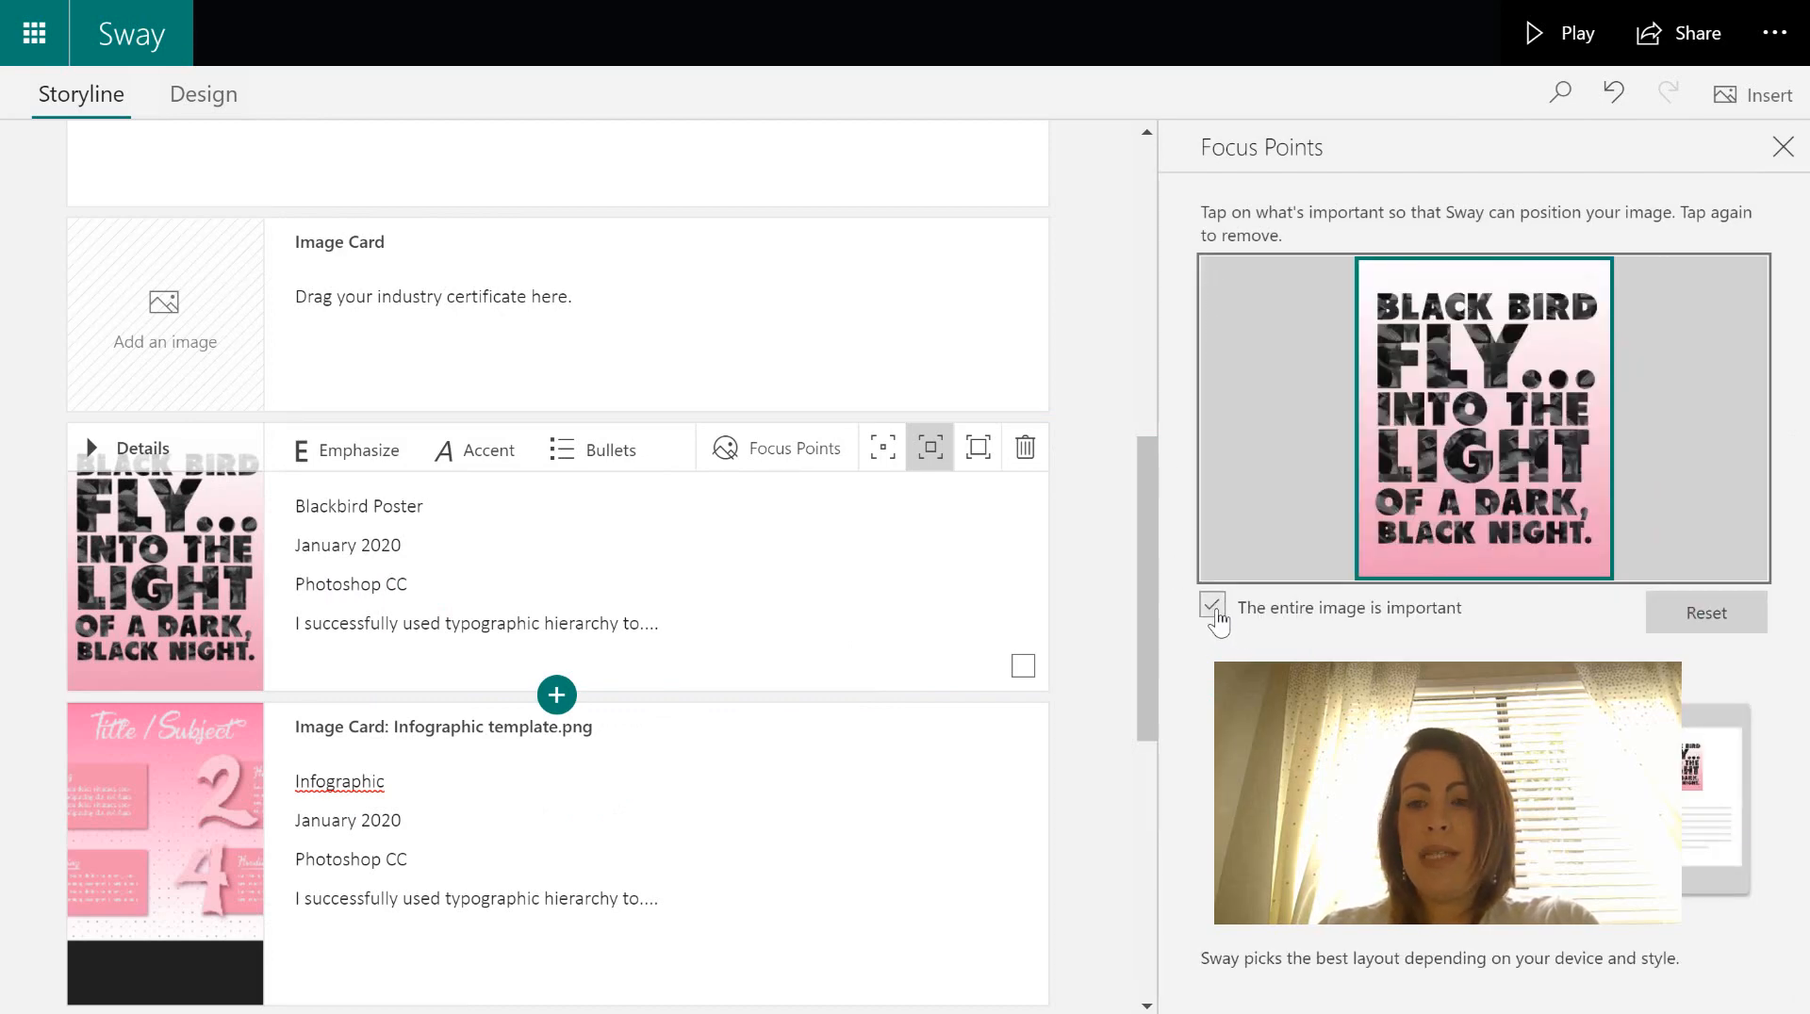
{"action": "left_click", "coordinate": [1214, 606]}
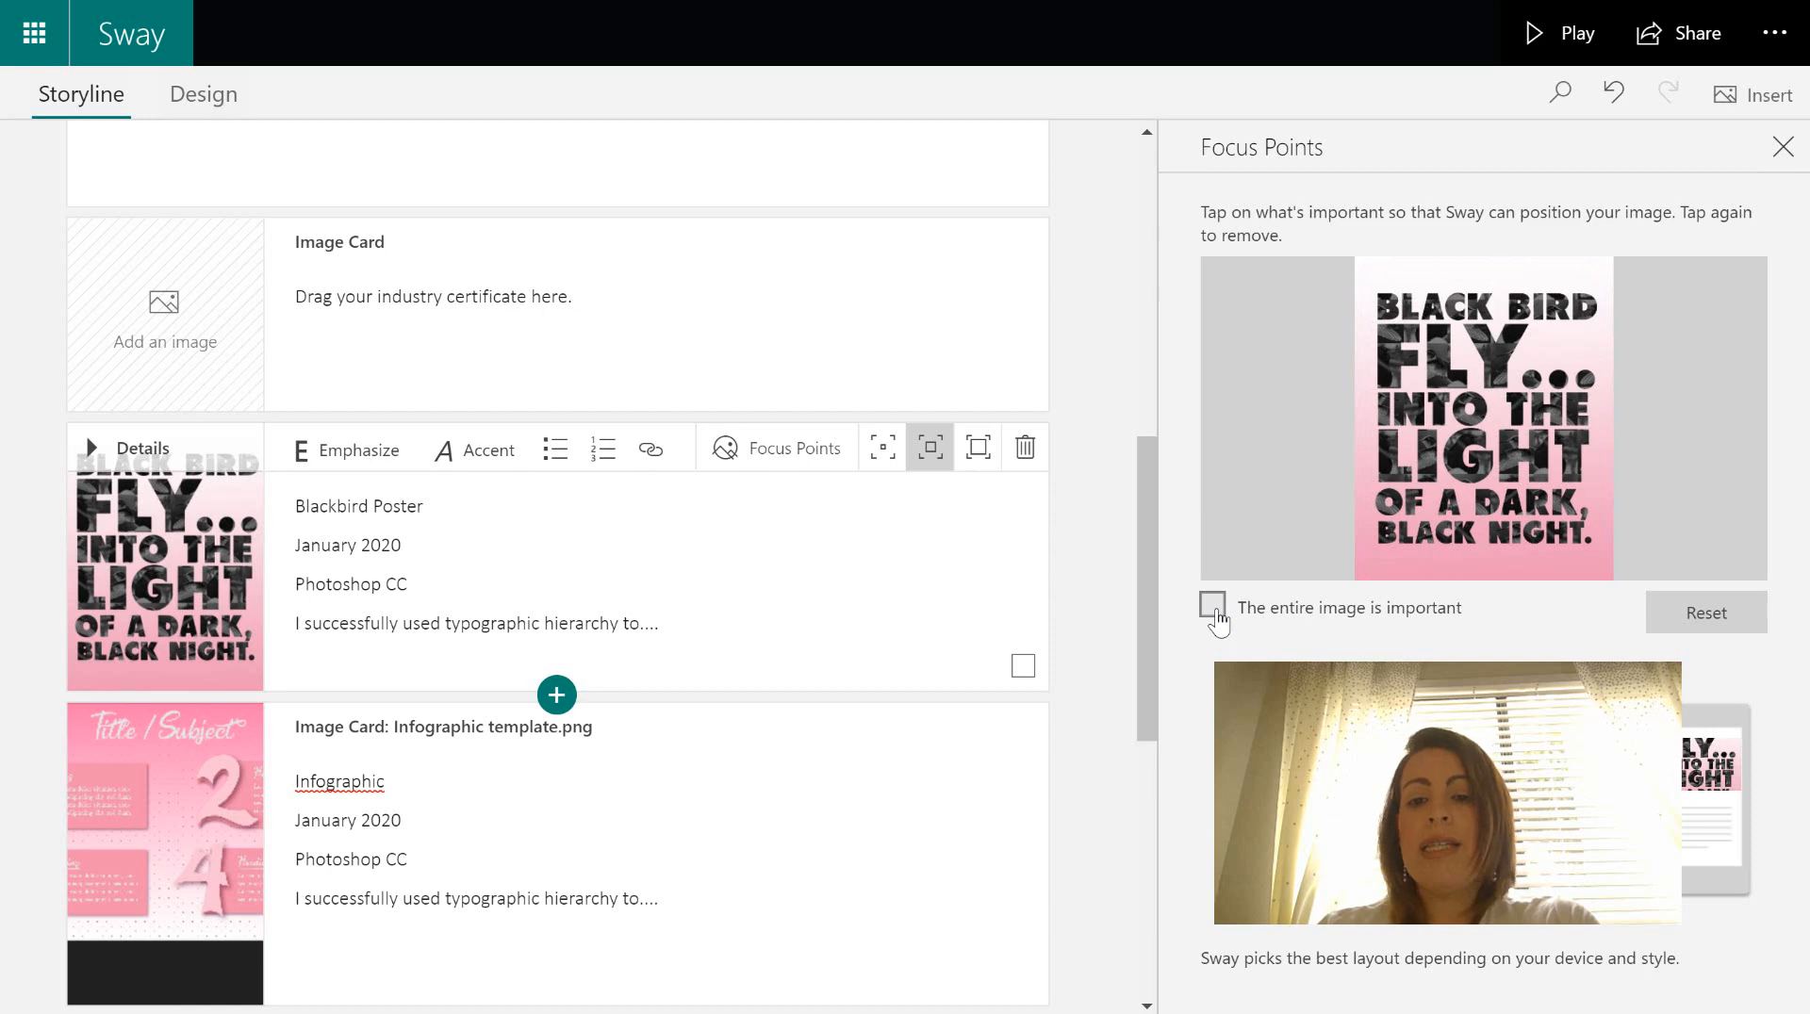
{"action": "left_click", "coordinate": [1213, 606]}
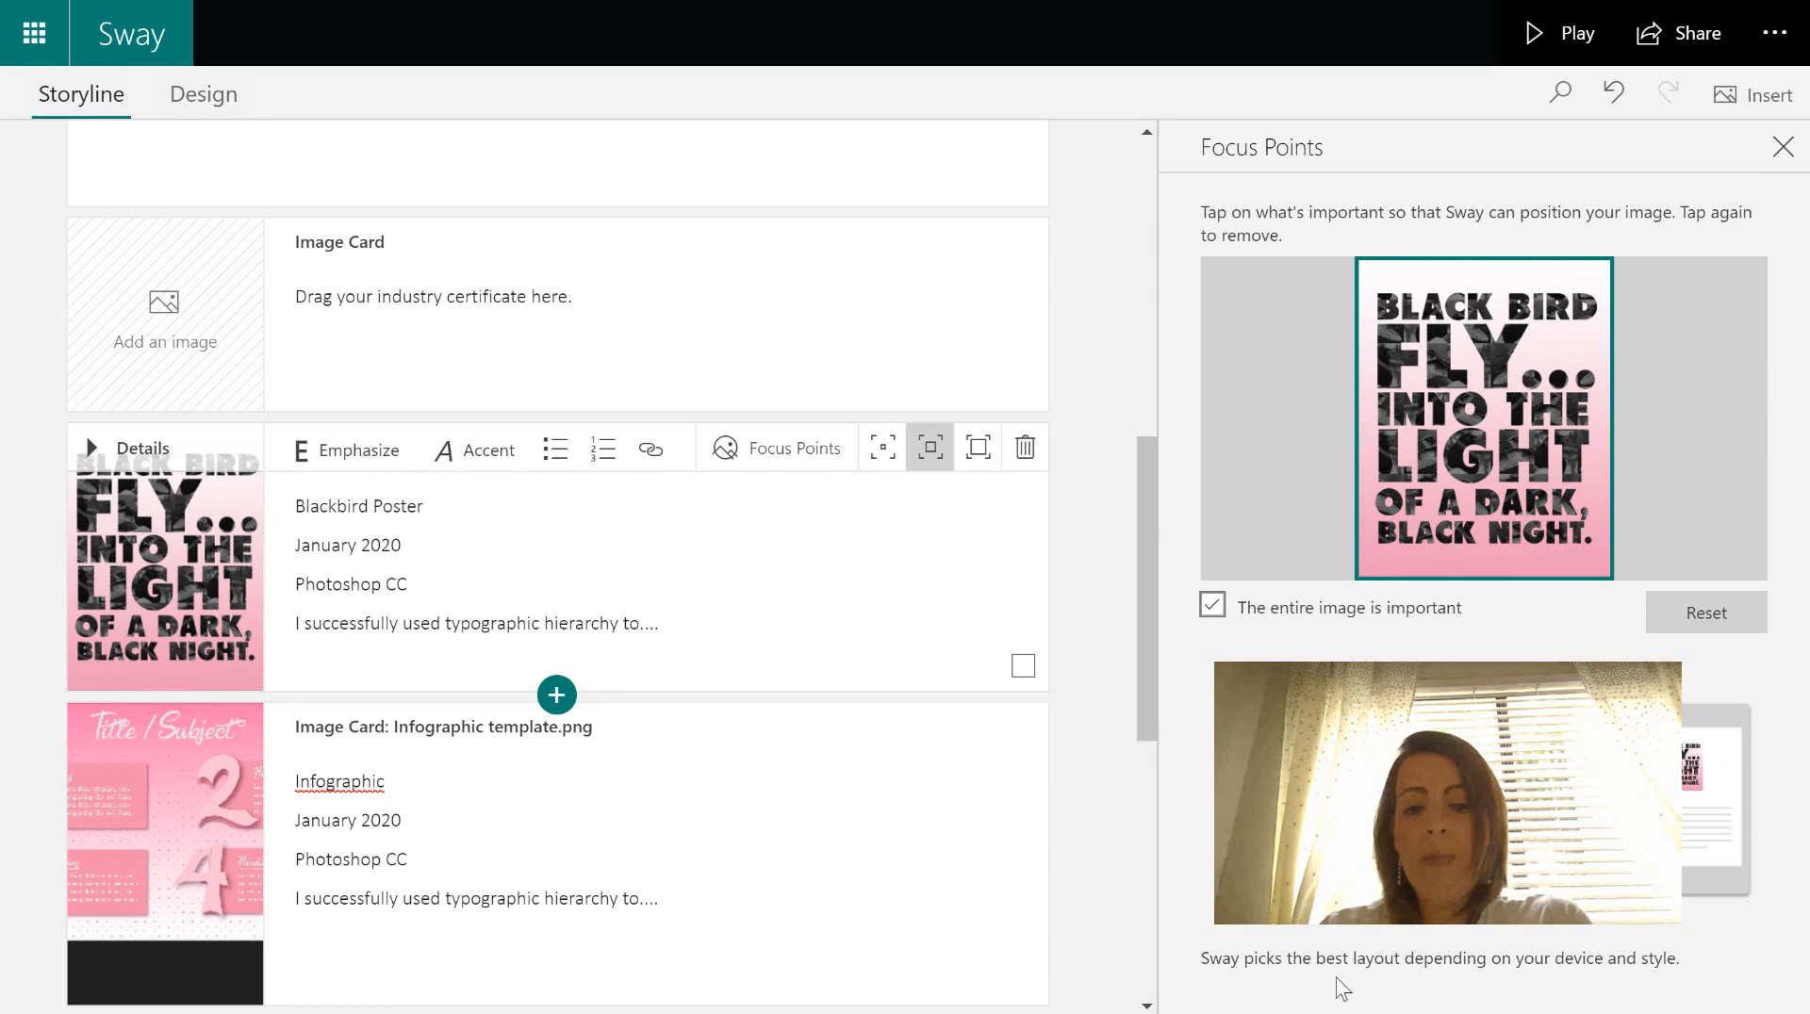
{"action": "left_click_drag", "start_coordinate": [1147, 675], "coordinate": [1147, 740]}
- Check the Infographic and Logan images' focus points so each entire image stays important
{"action": "left_click", "coordinate": [1159, 814]}
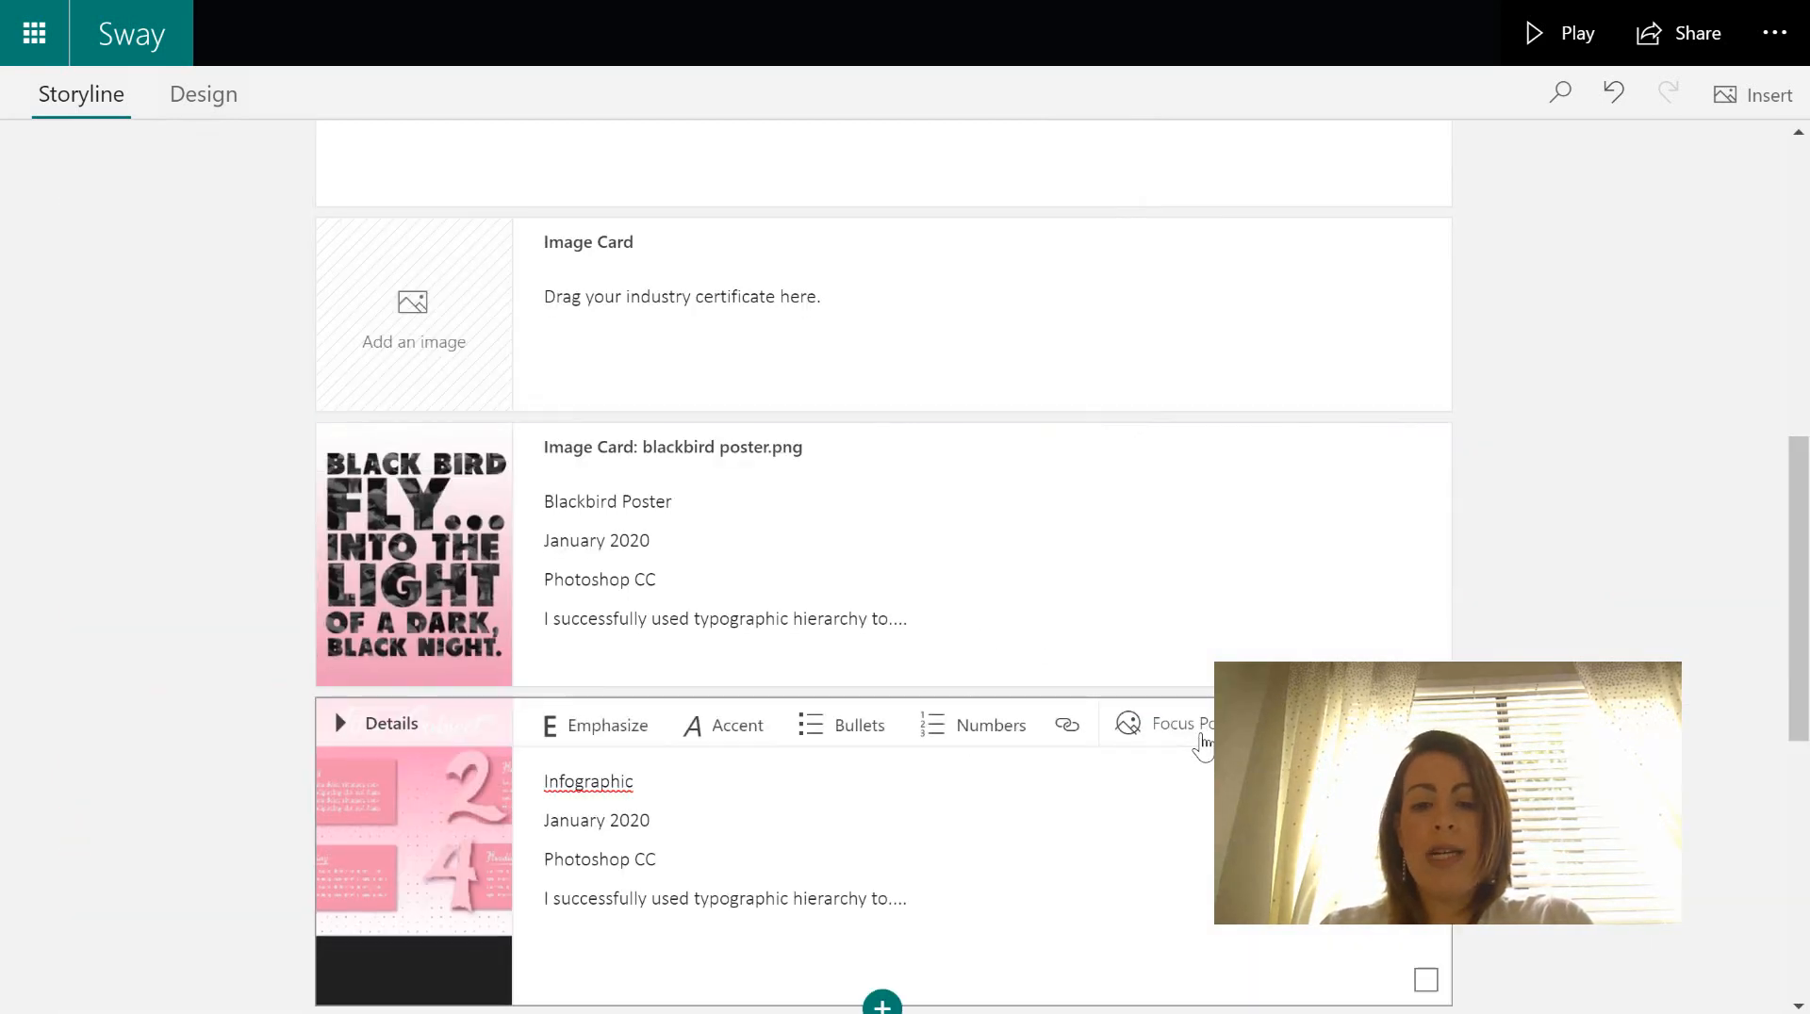
{"action": "left_click", "coordinate": [1202, 732]}
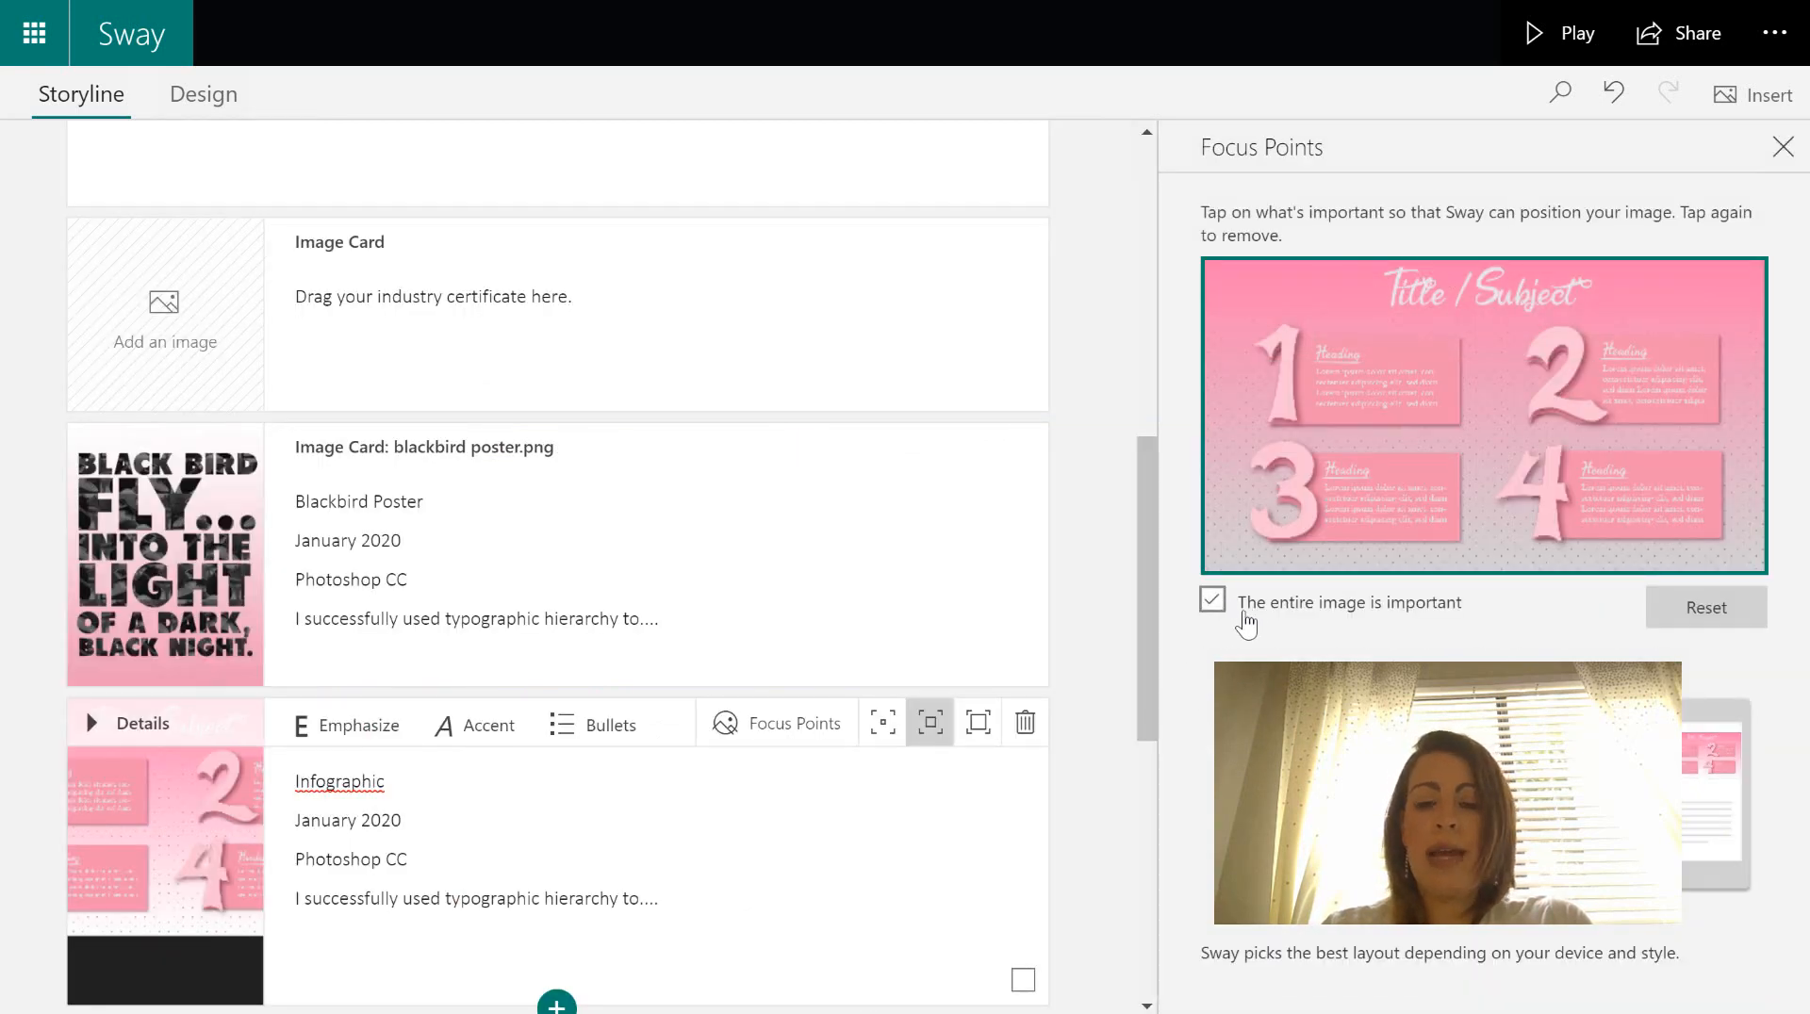
{"action": "left_click_drag", "start_coordinate": [1144, 650], "coordinate": [1144, 773]}
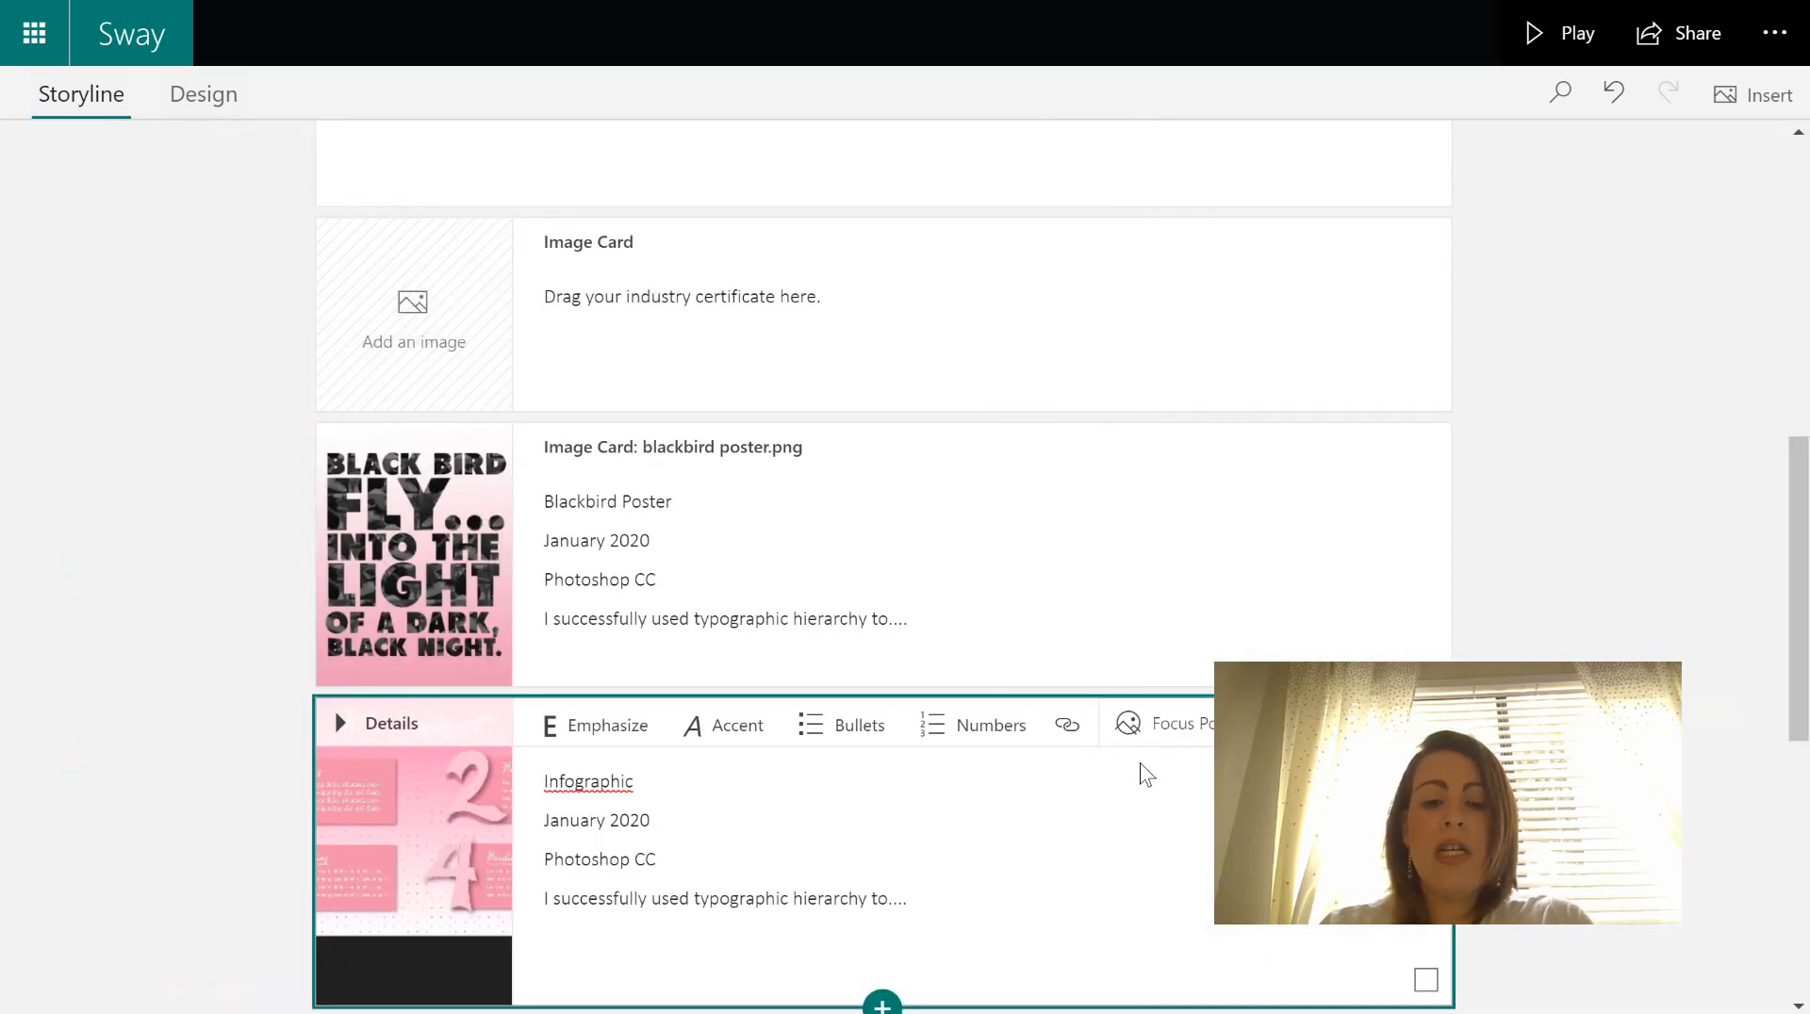
{"action": "left_click_drag", "start_coordinate": [1799, 637], "coordinate": [1799, 767]}
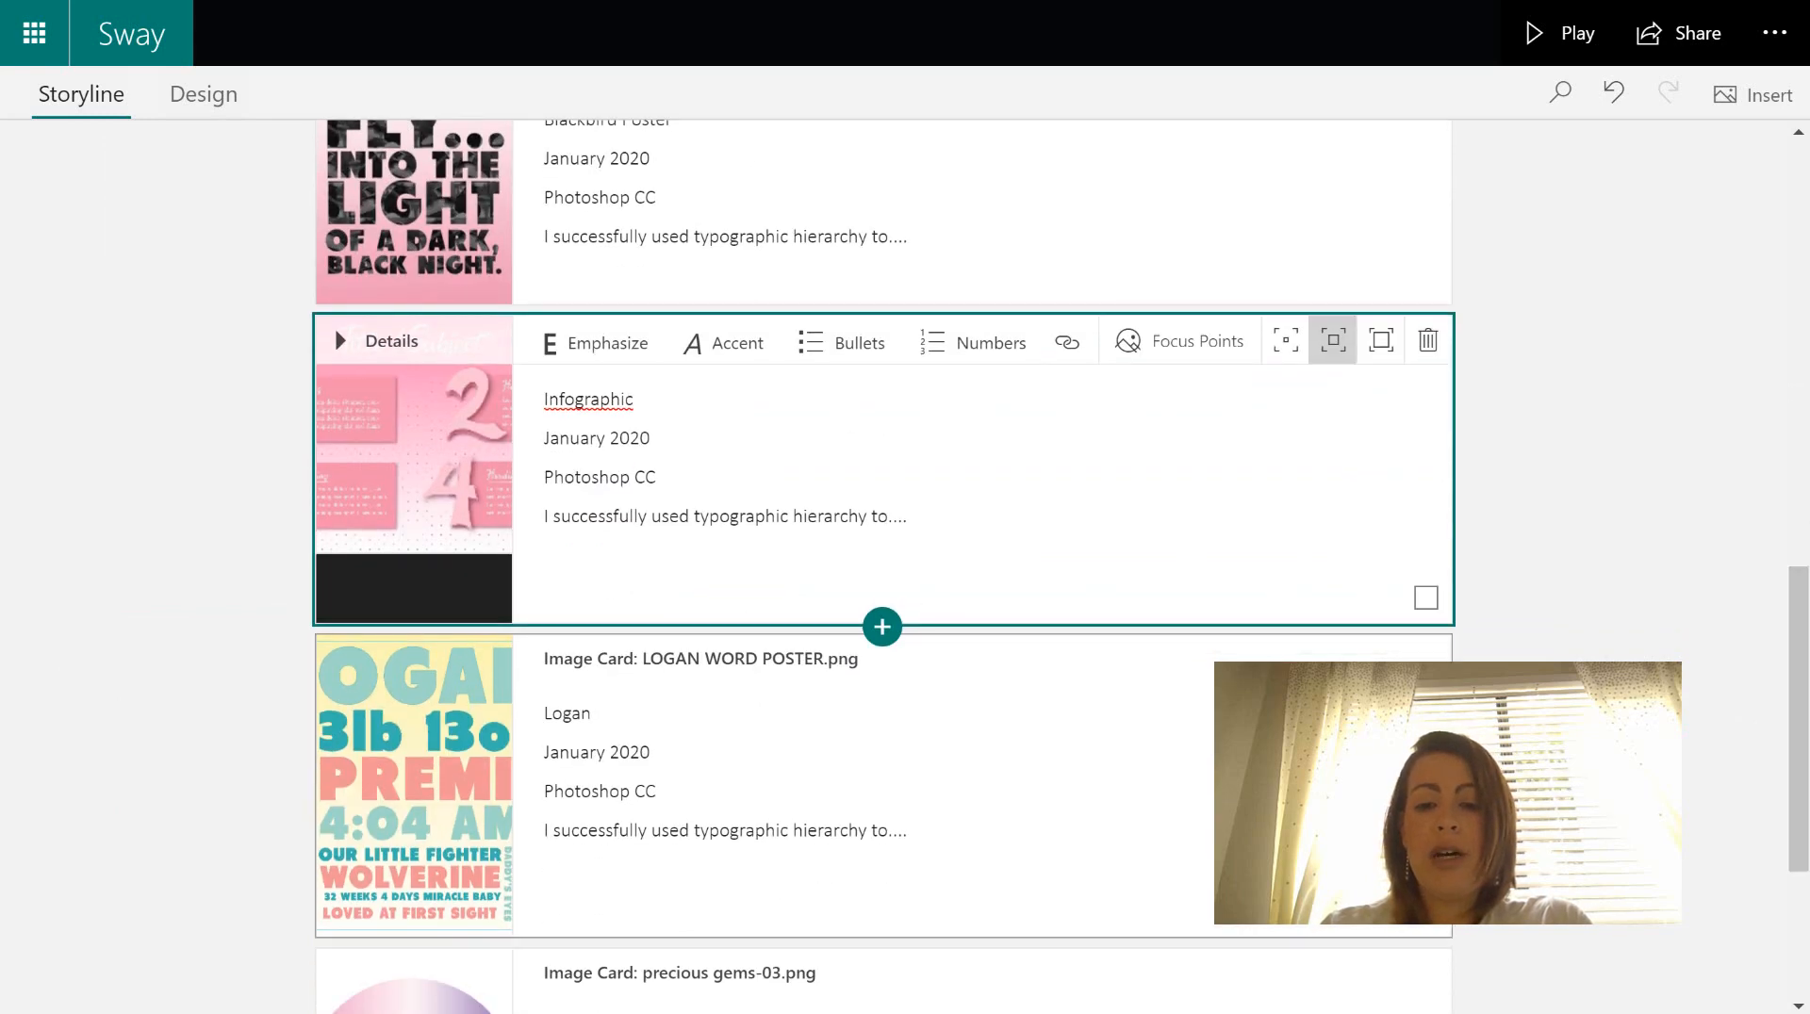
{"action": "left_click", "coordinate": [912, 830]}
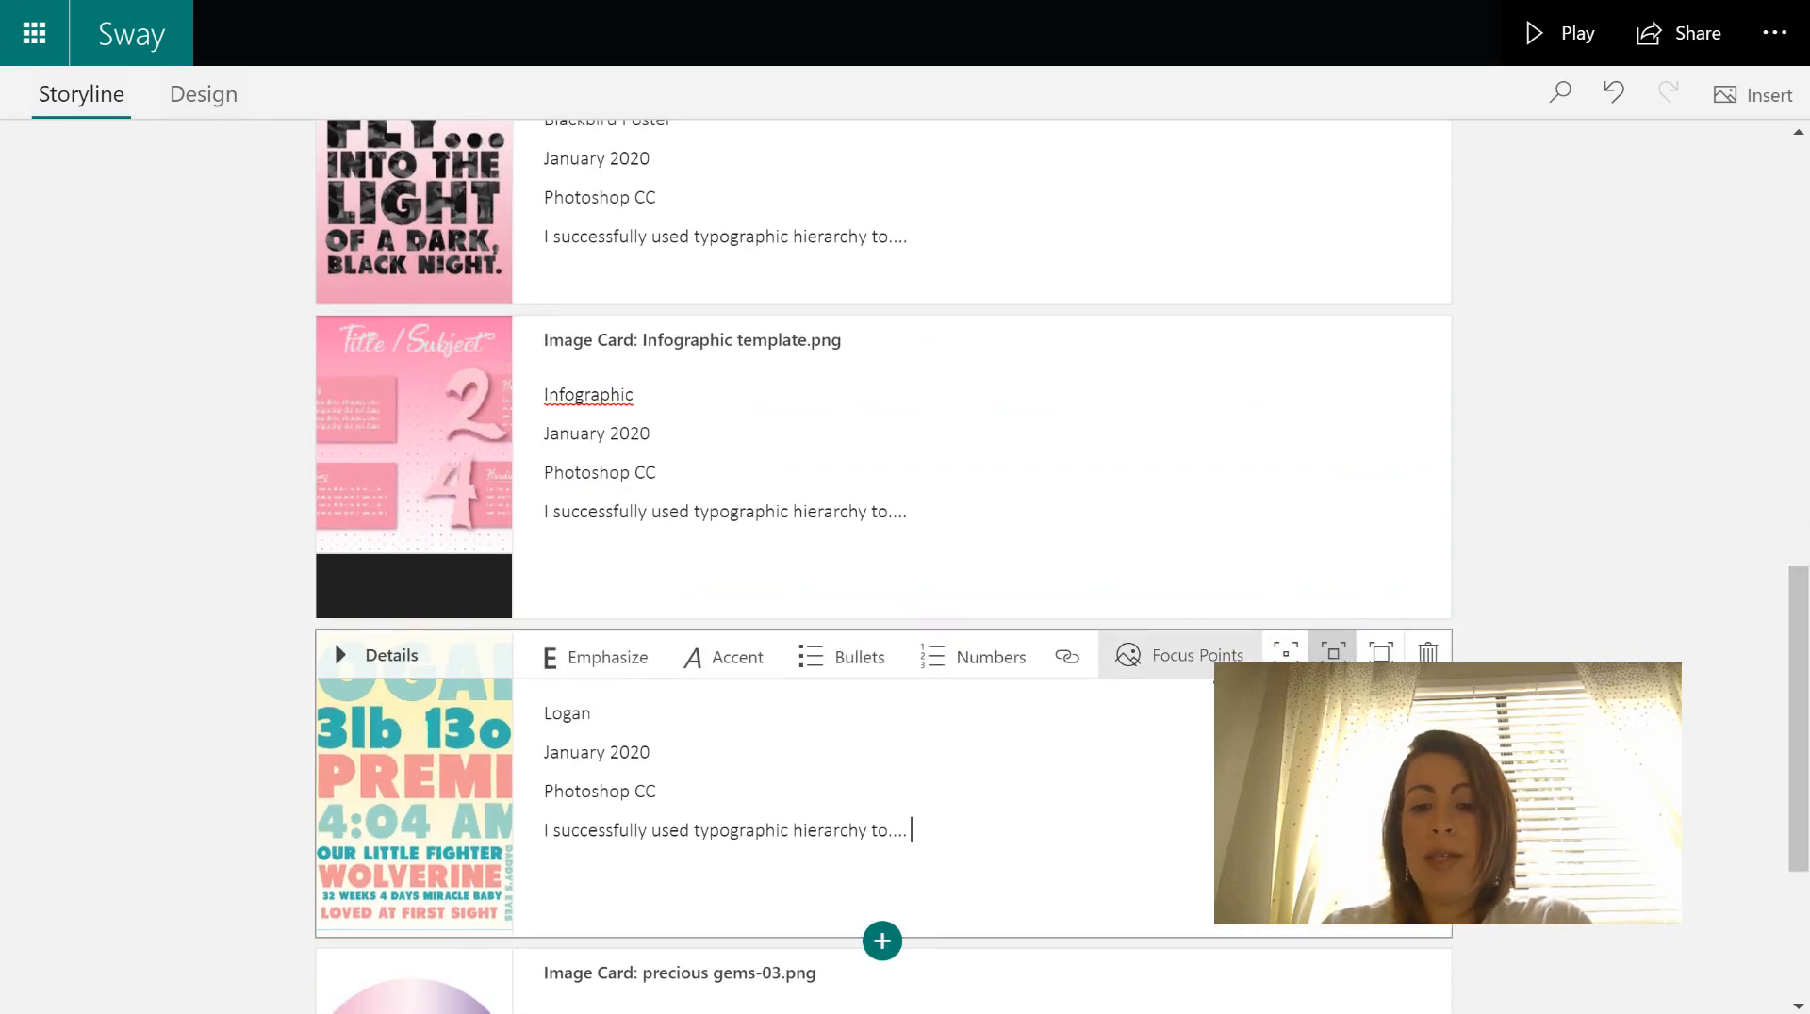
{"action": "left_click", "coordinate": [1180, 655]}
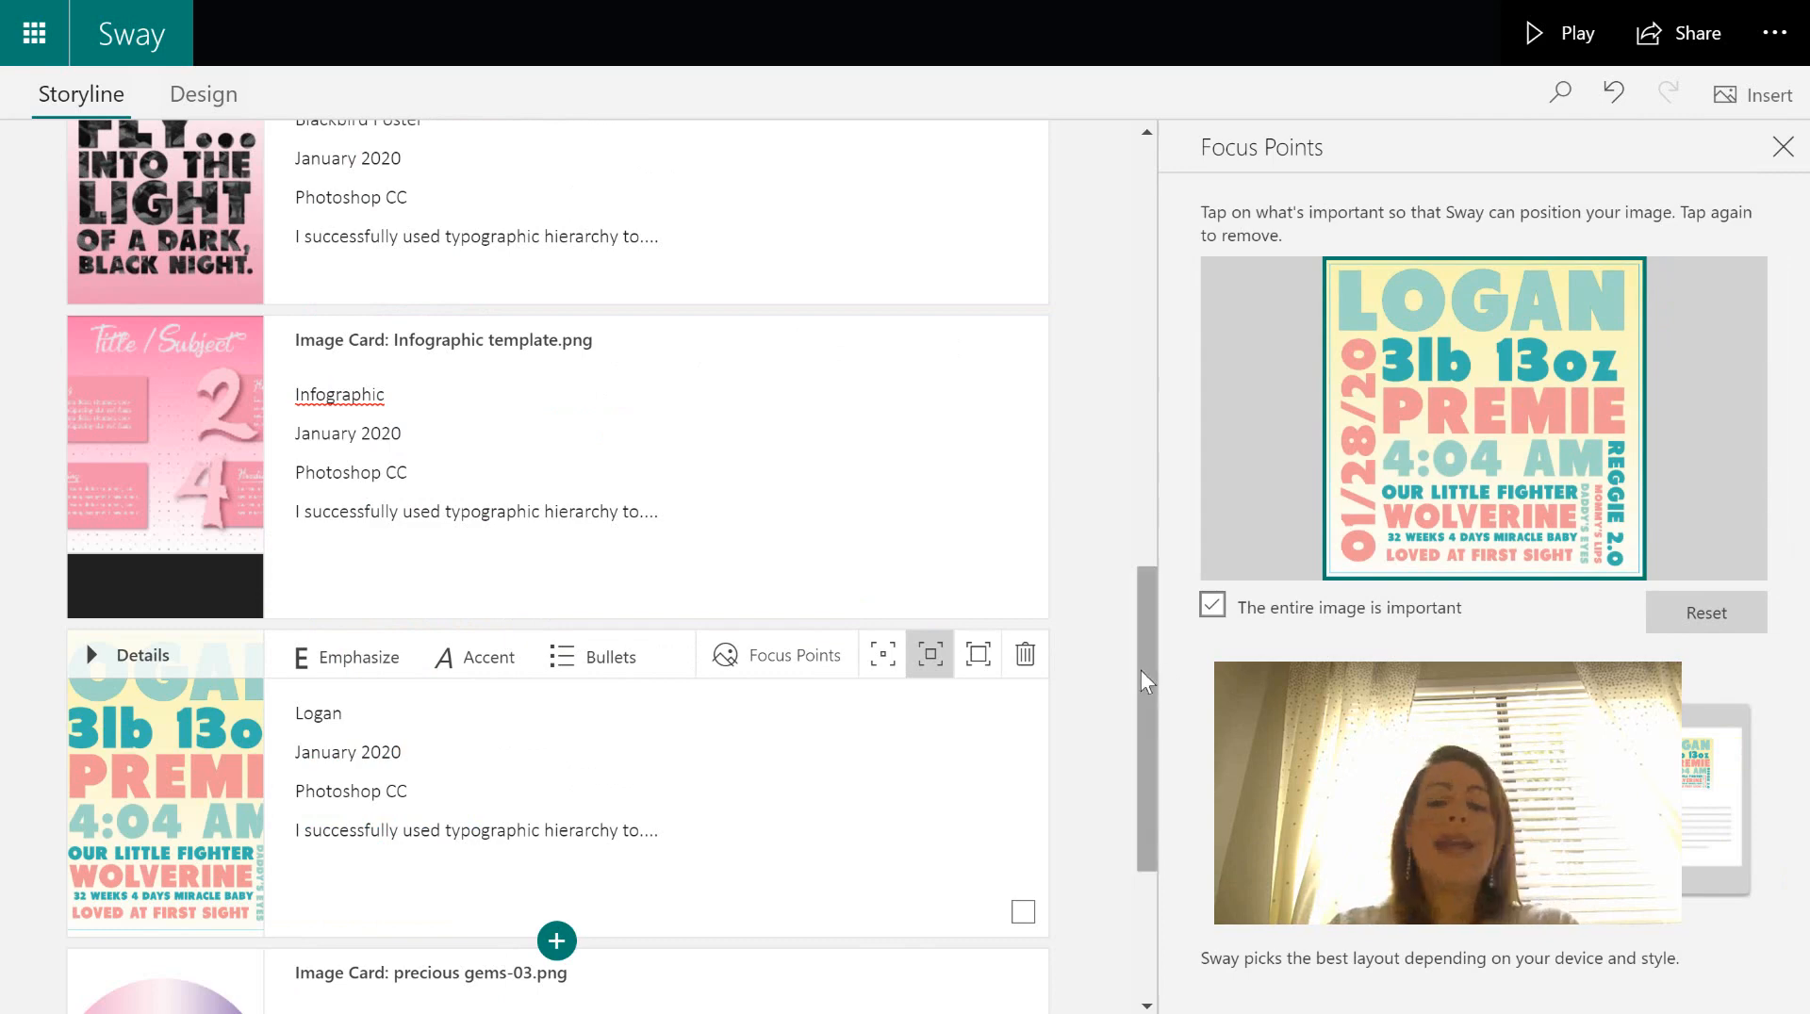
{"action": "left_click_drag", "start_coordinate": [1146, 686], "coordinate": [1146, 873]}
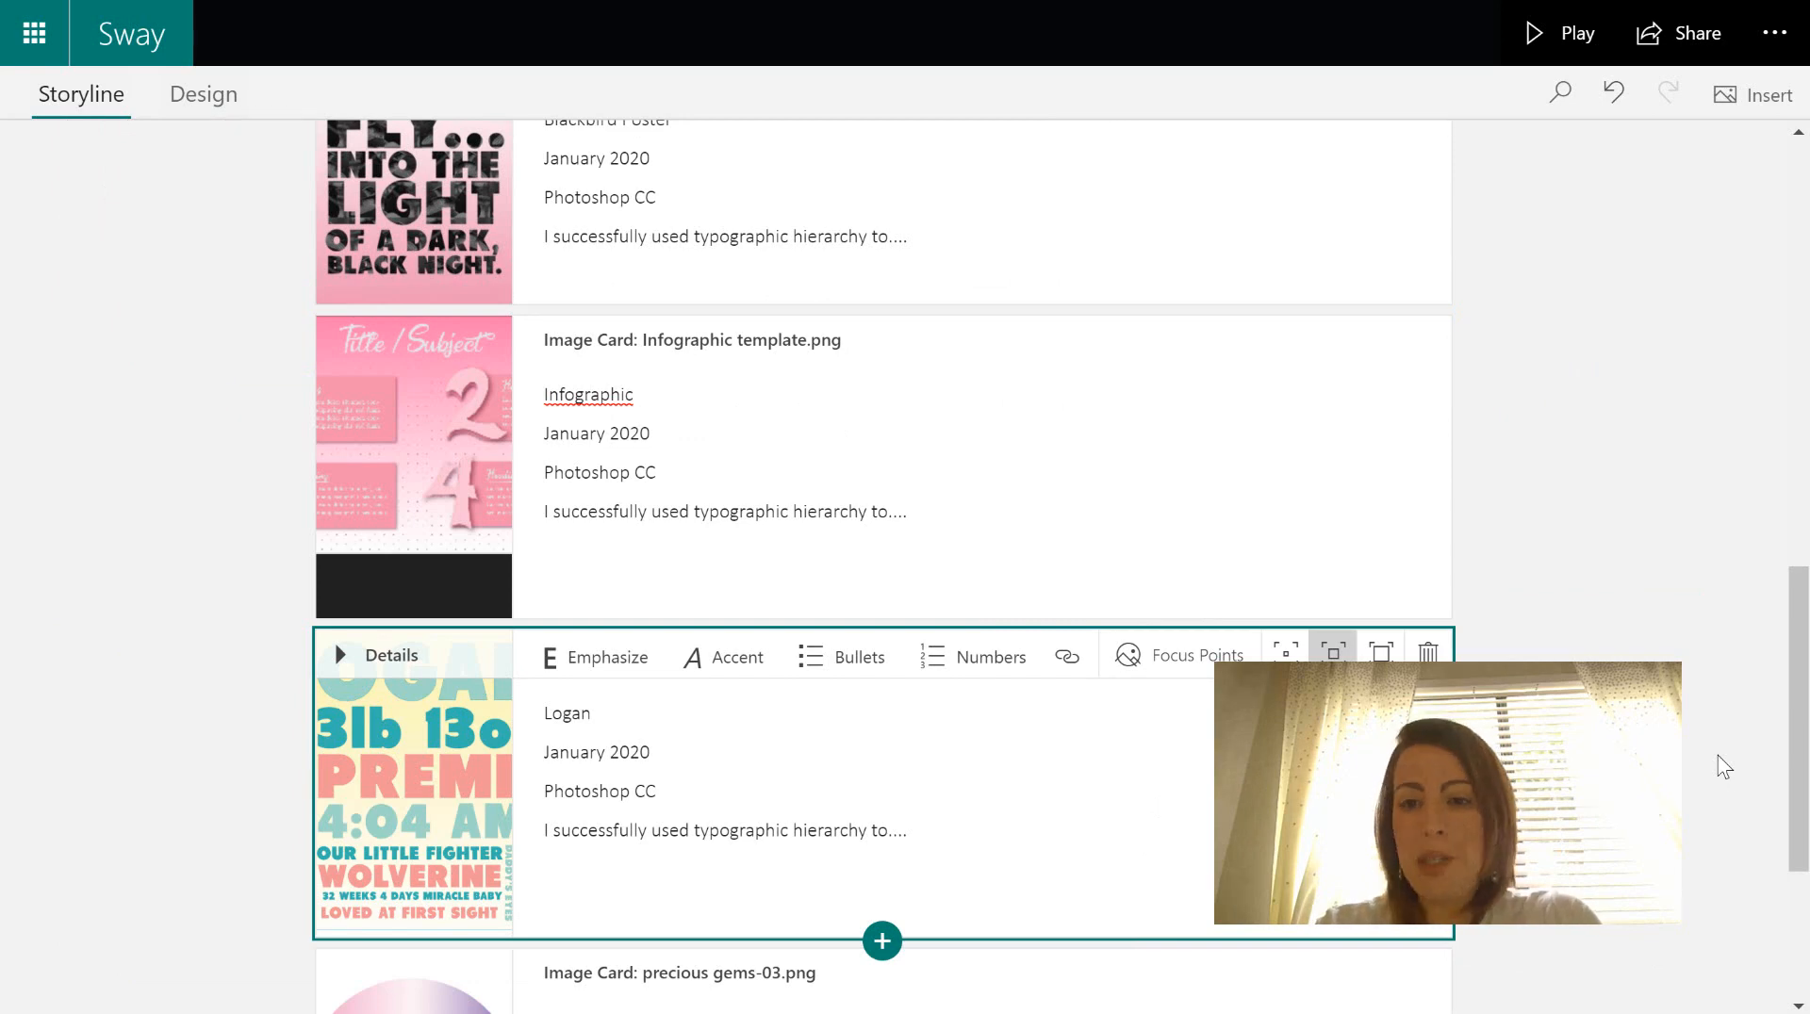
{"action": "scroll", "coordinate": [1772, 683], "scroll_direction": "up", "scroll_amount": 1}
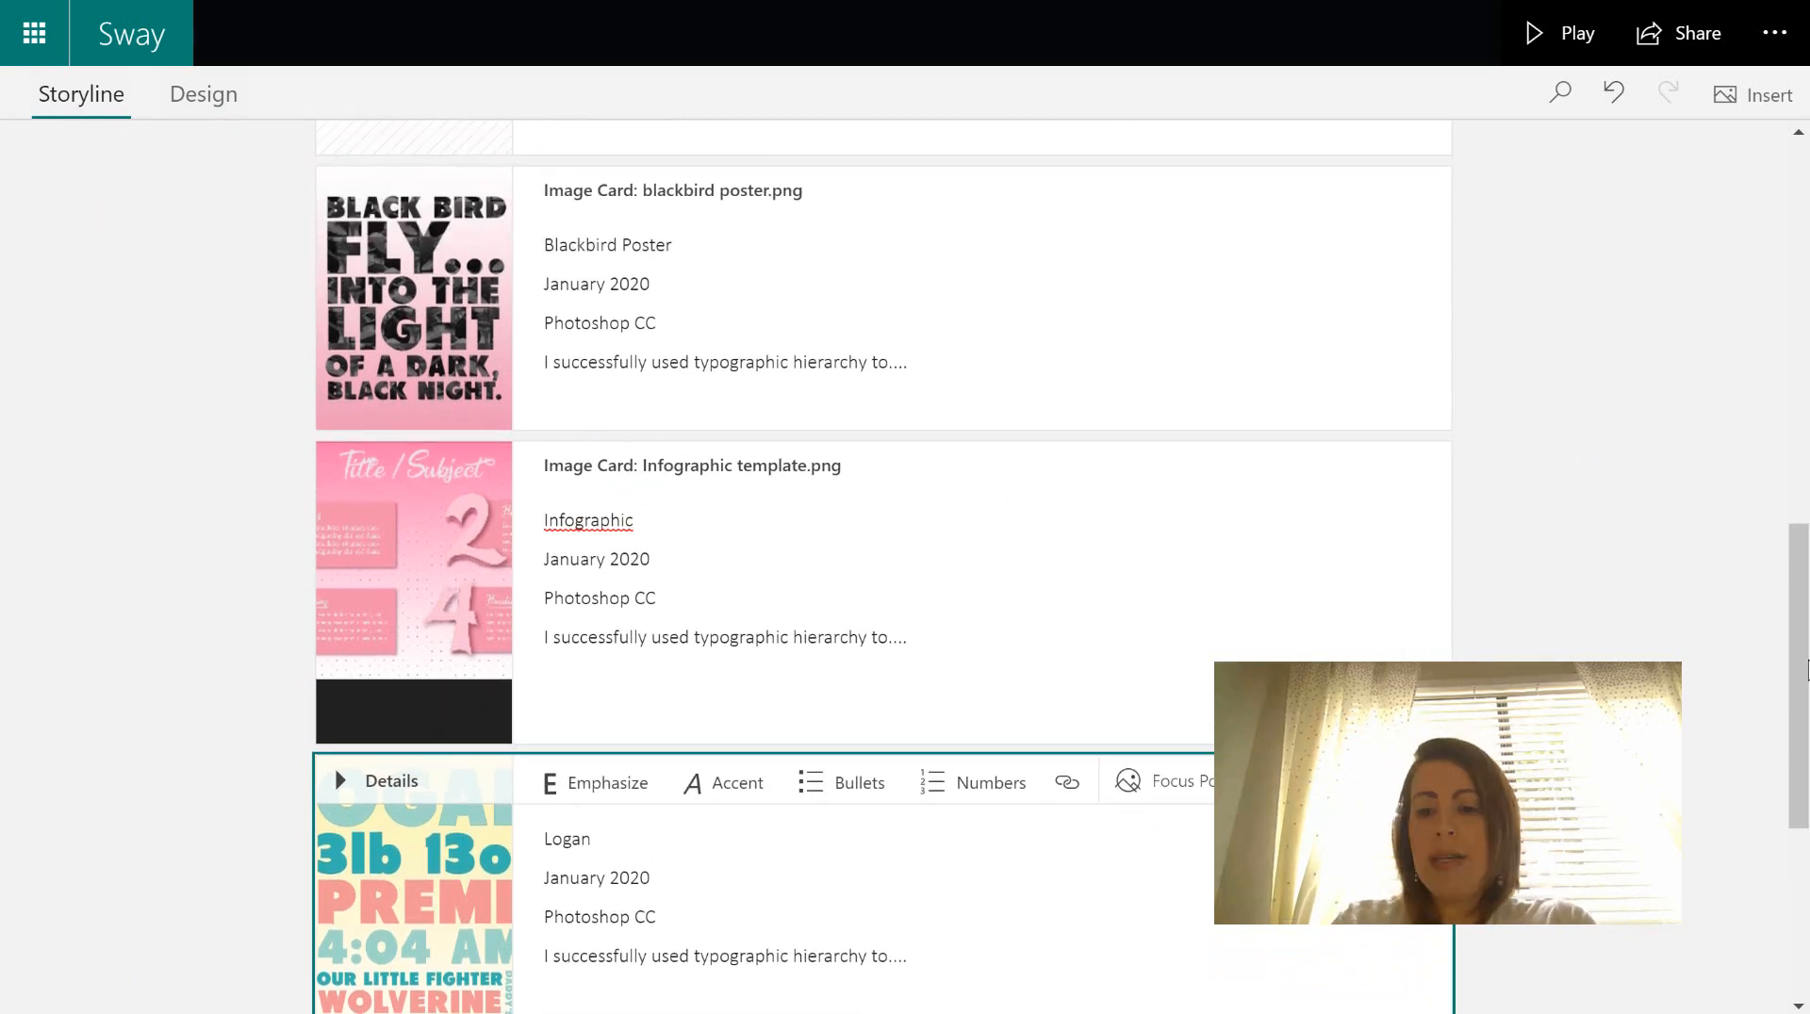
{"action": "left_click_drag", "start_coordinate": [1798, 679], "coordinate": [1799, 854]}
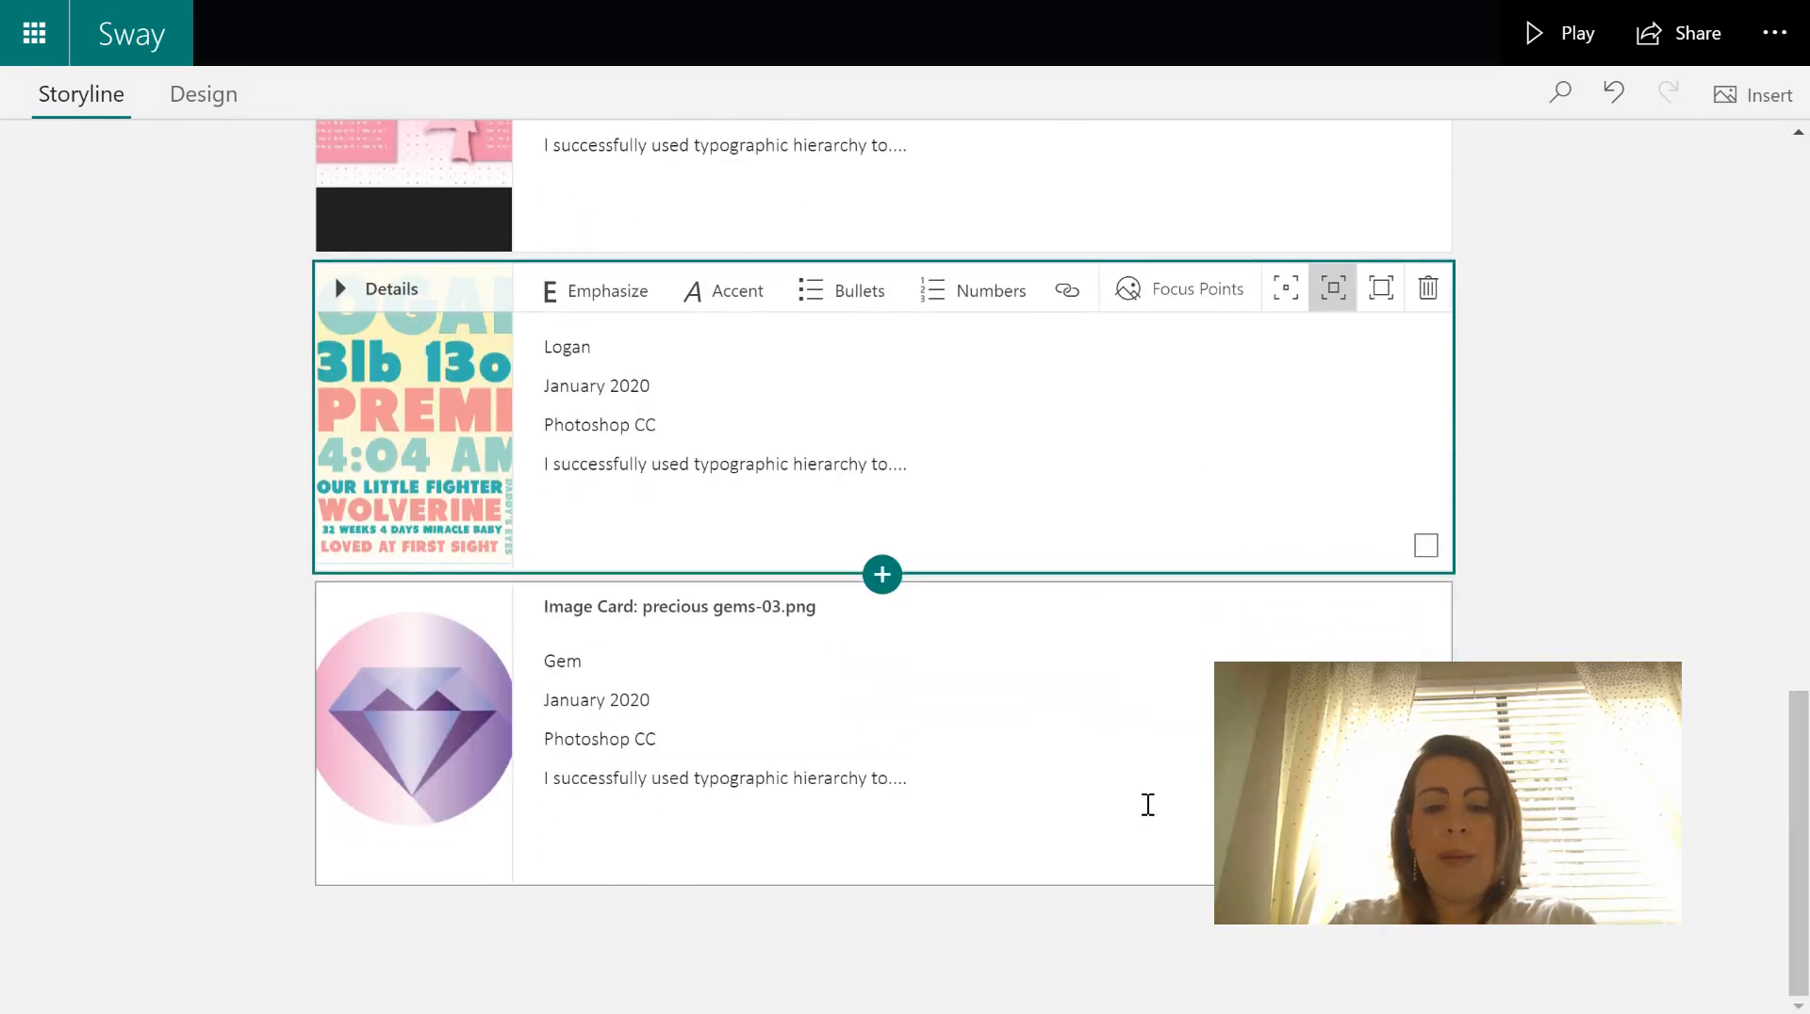
{"action": "left_click", "coordinate": [1147, 804]}
- Add an image card below Gem with photo 20200507_160213 from Observational drawing assignments
{"action": "left_click", "coordinate": [879, 893]}
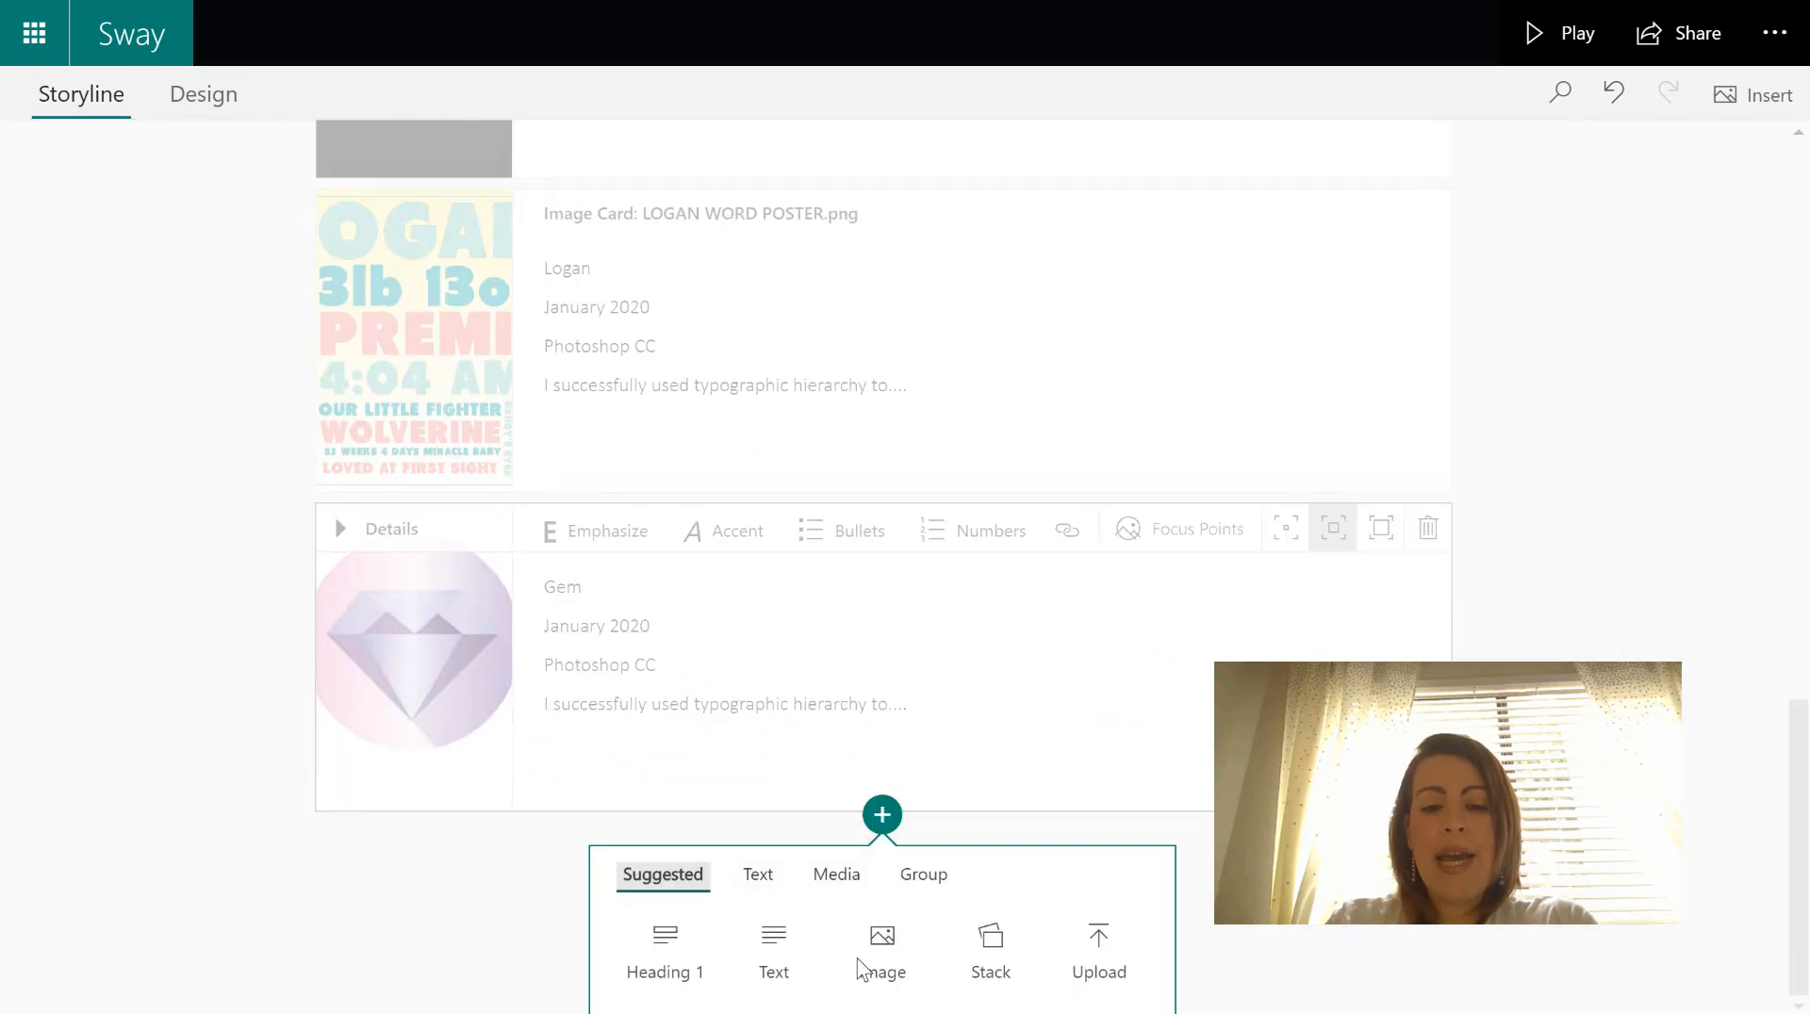
{"action": "left_click", "coordinate": [886, 961]}
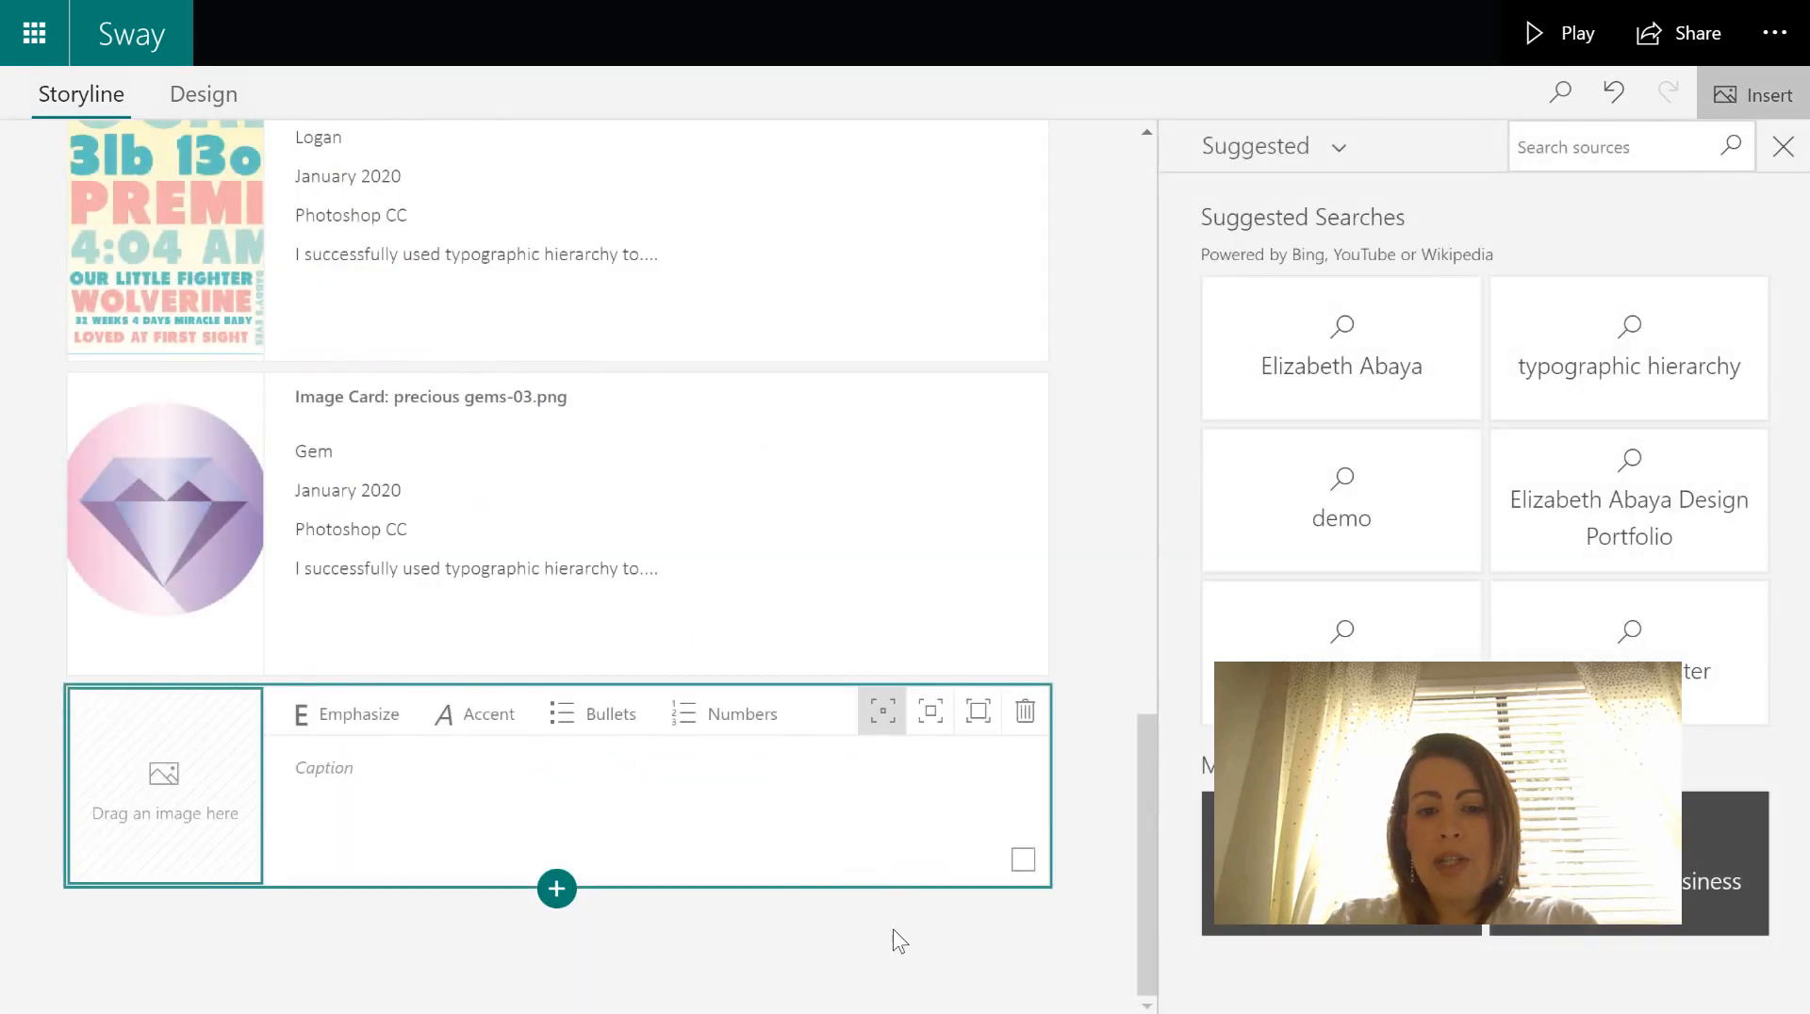
{"action": "left_click", "coordinate": [1315, 151]}
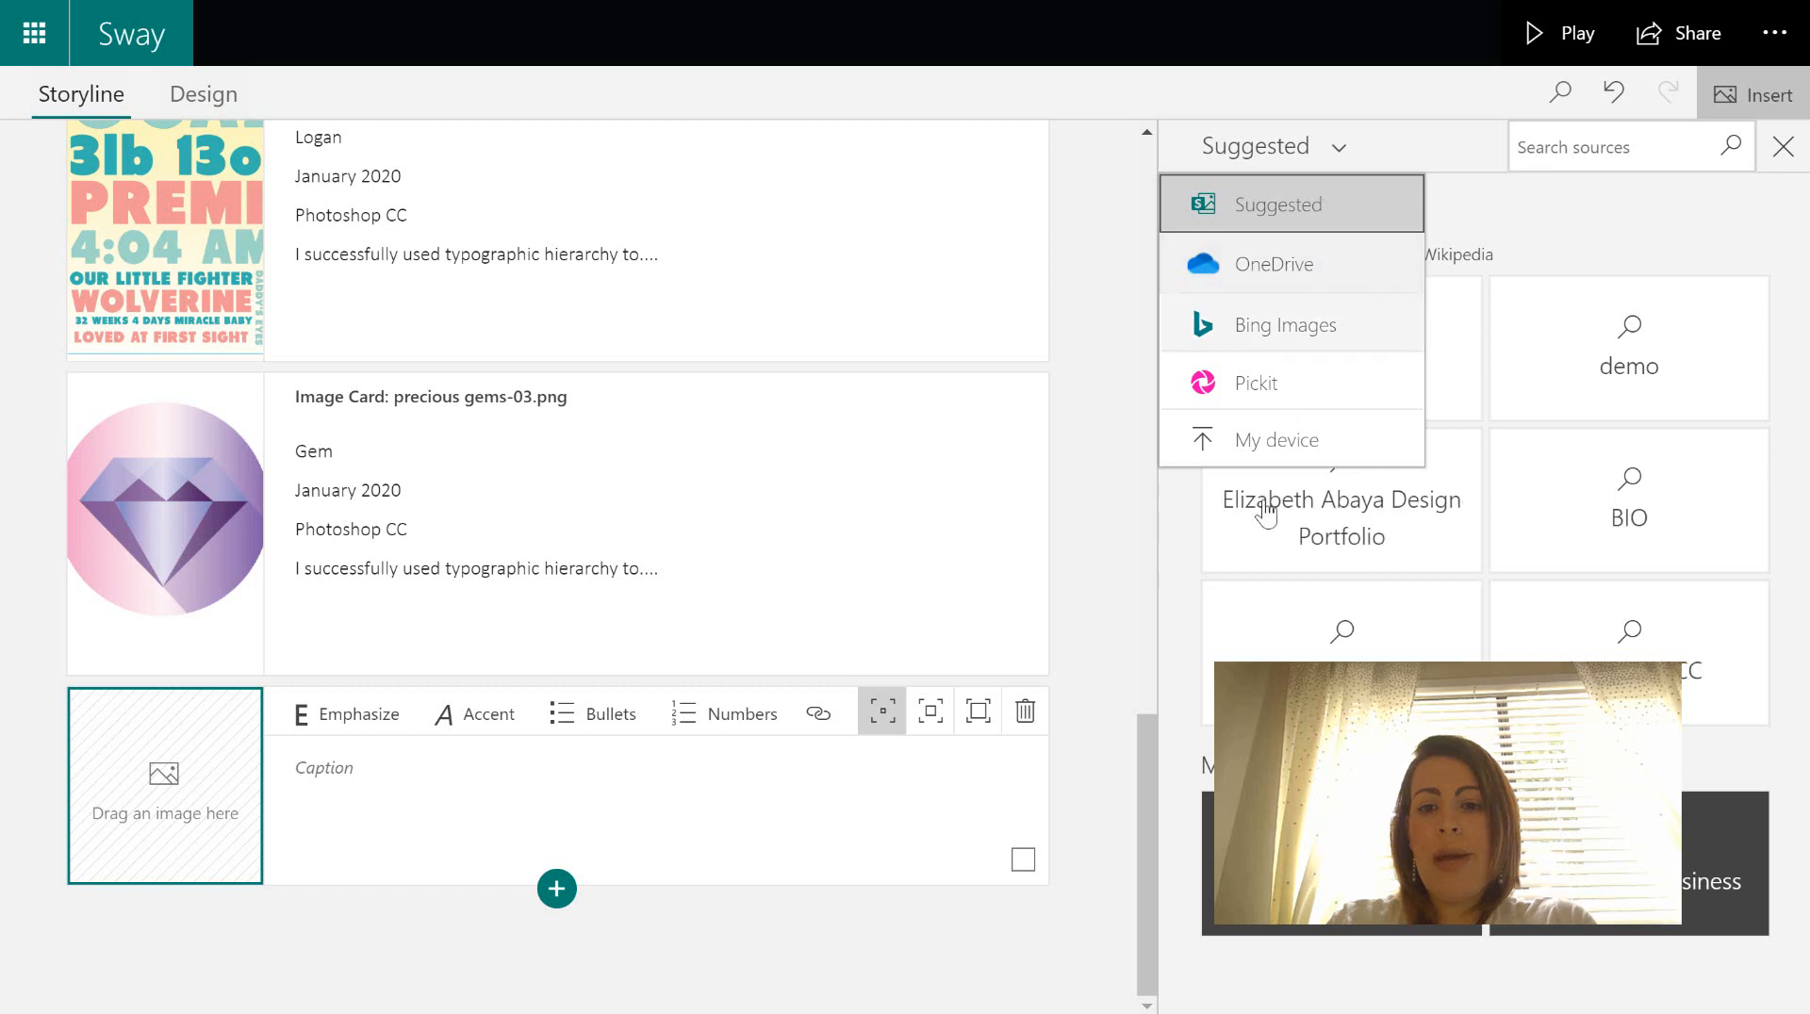
{"action": "left_click", "coordinate": [1282, 440]}
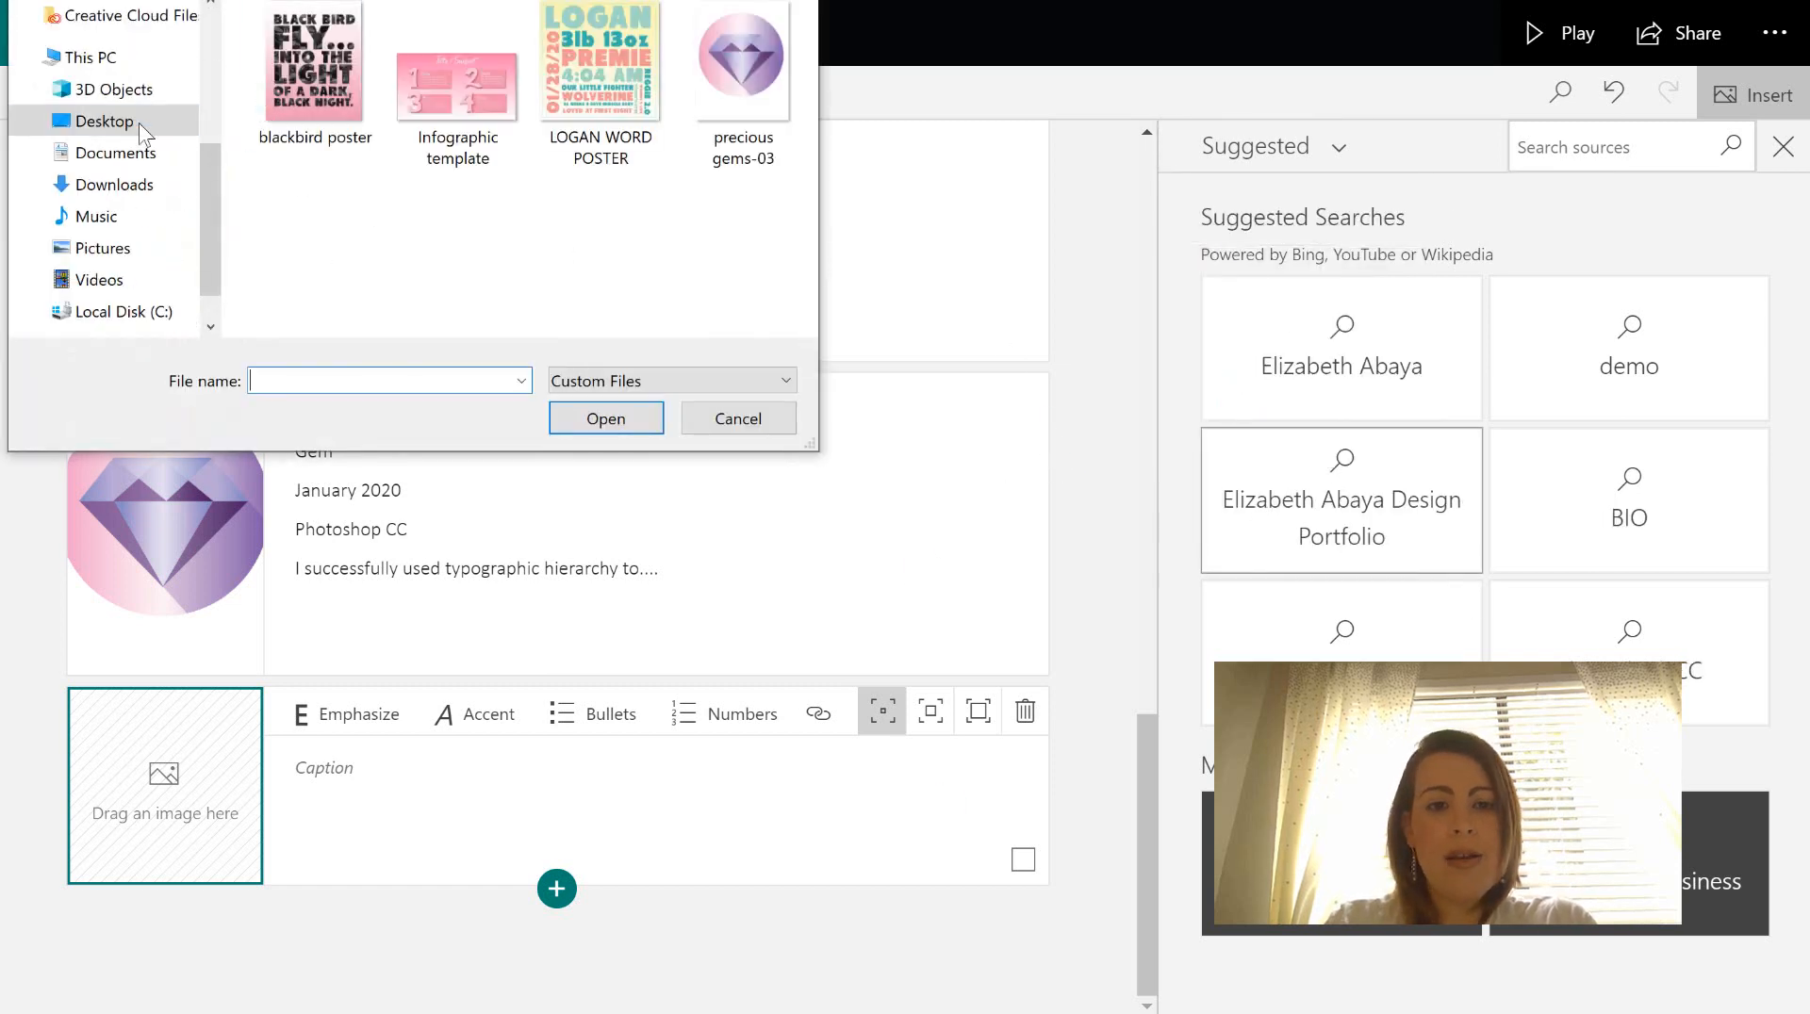
{"action": "left_click", "coordinate": [104, 121]}
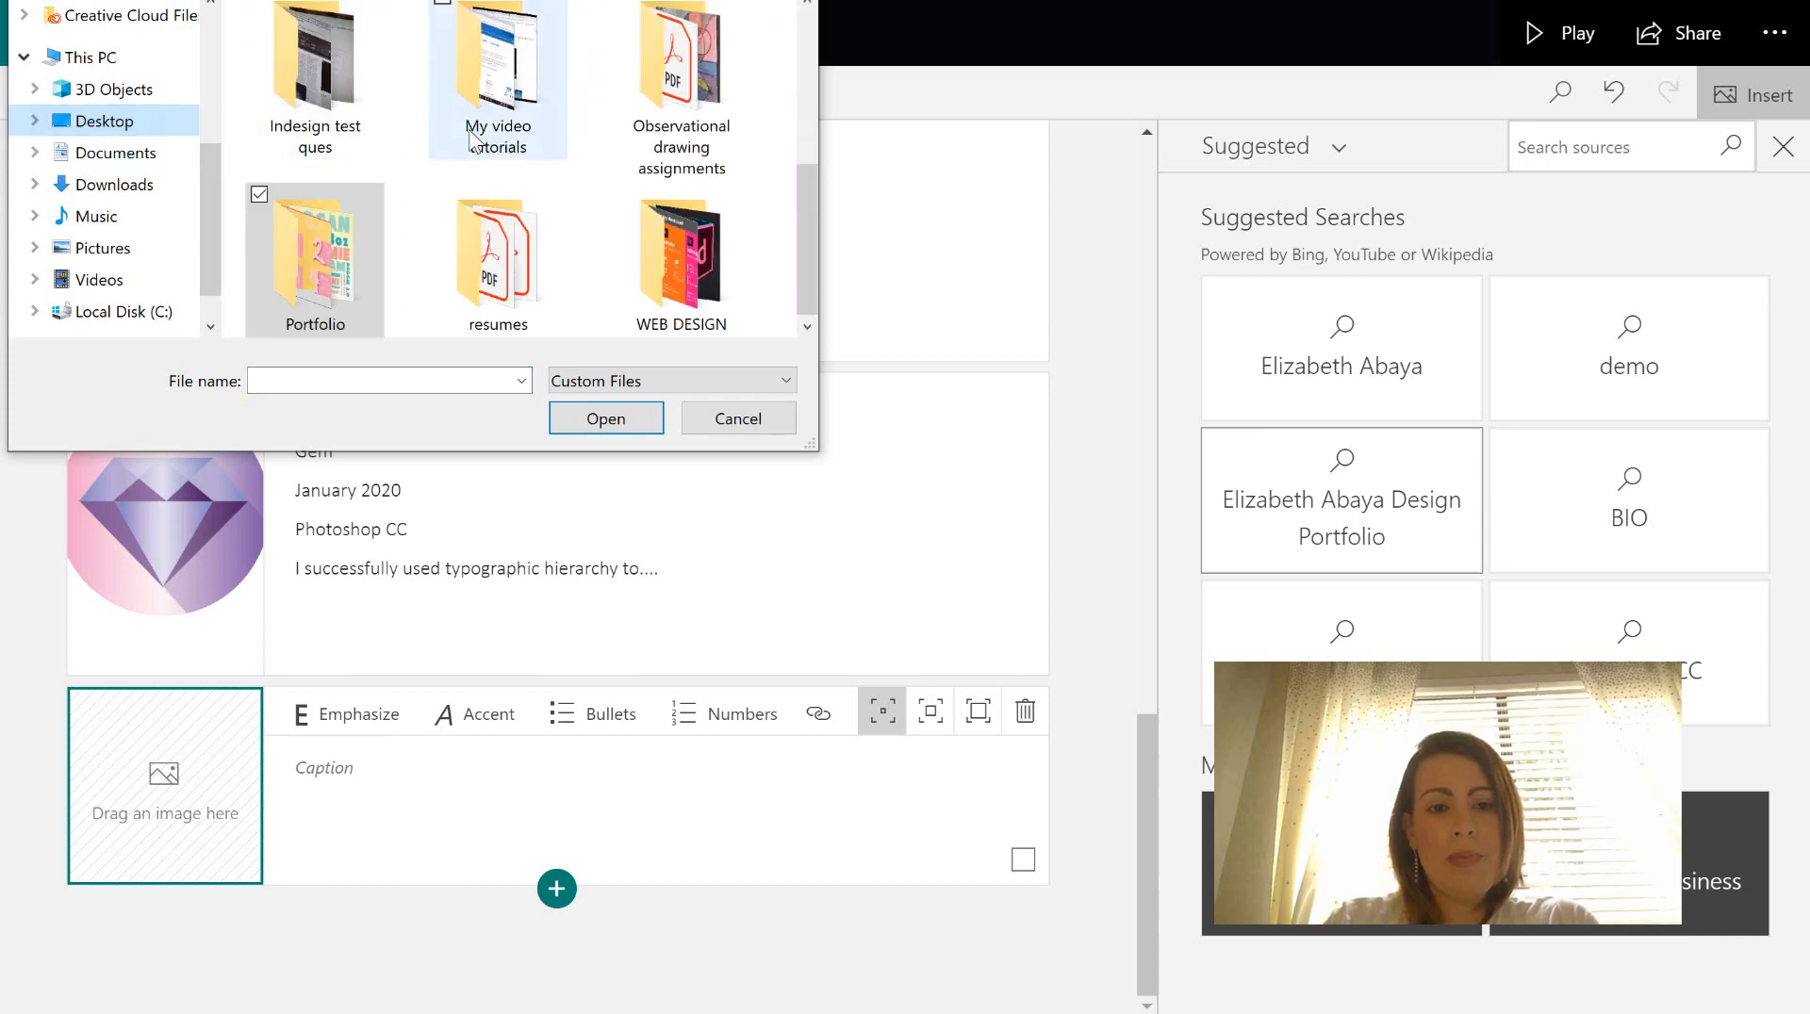
{"action": "double_click", "coordinate": [745, 113]}
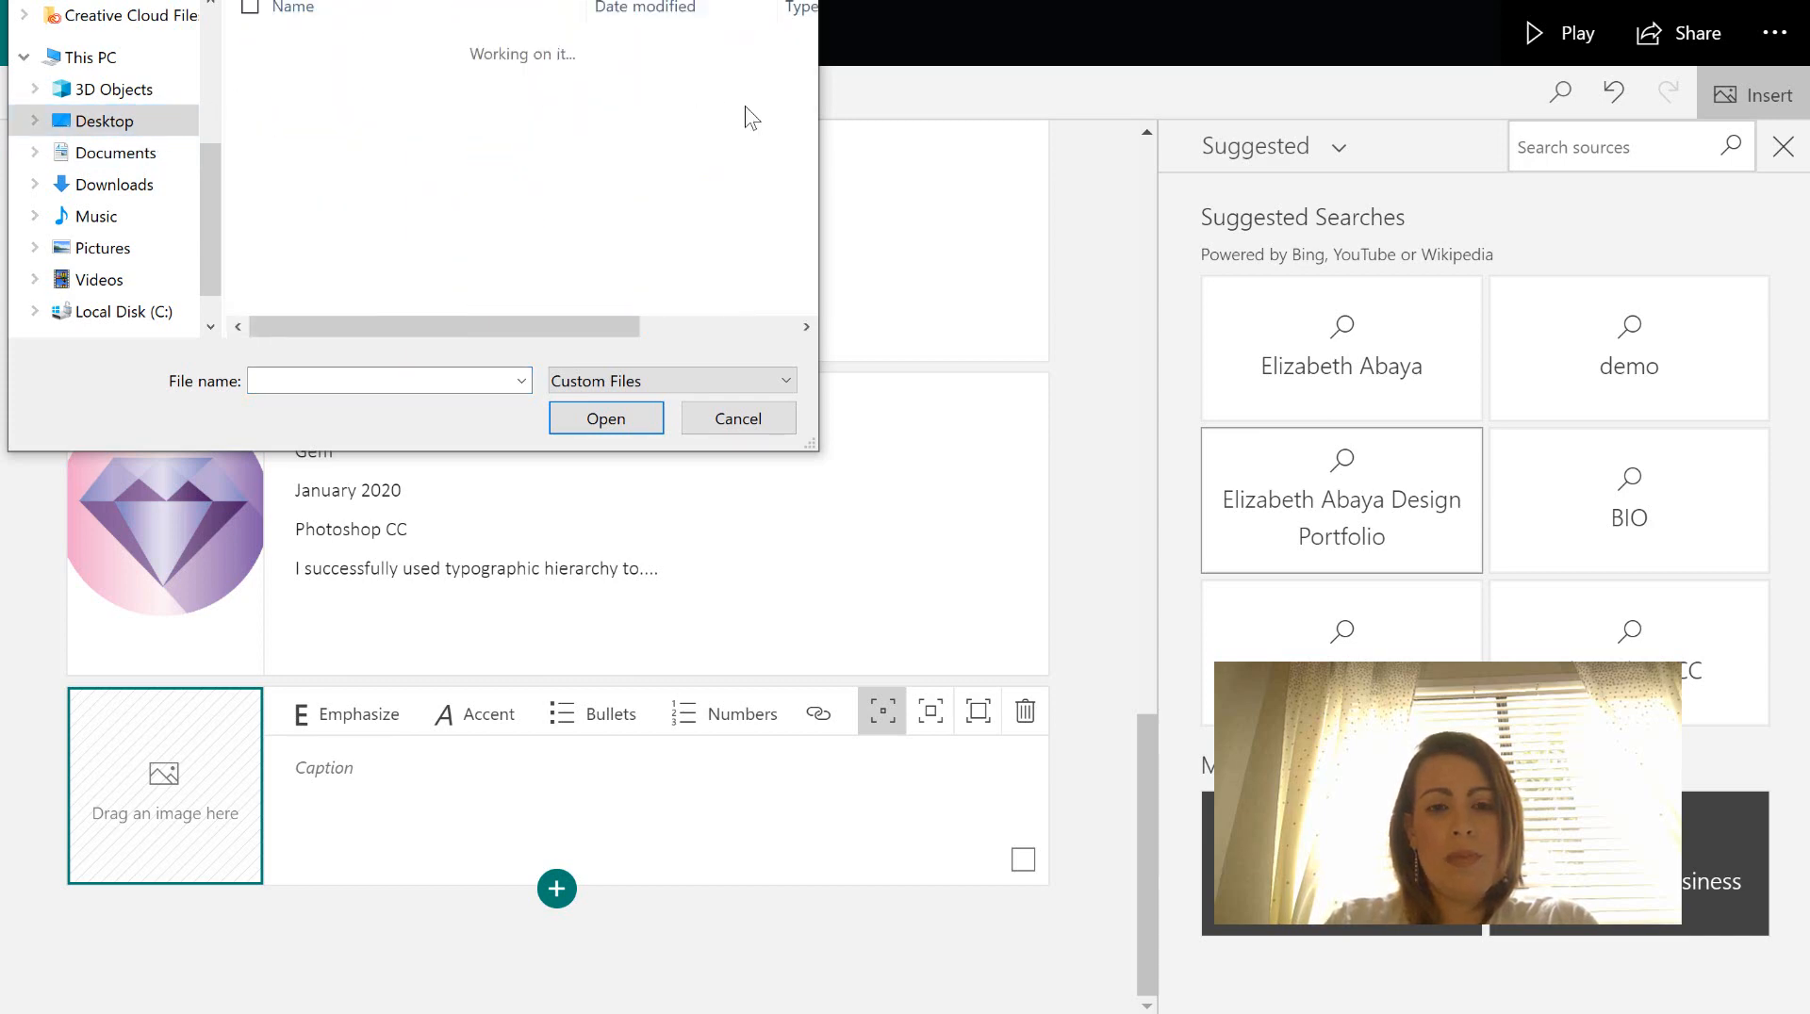
{"action": "left_click", "coordinate": [369, 104]}
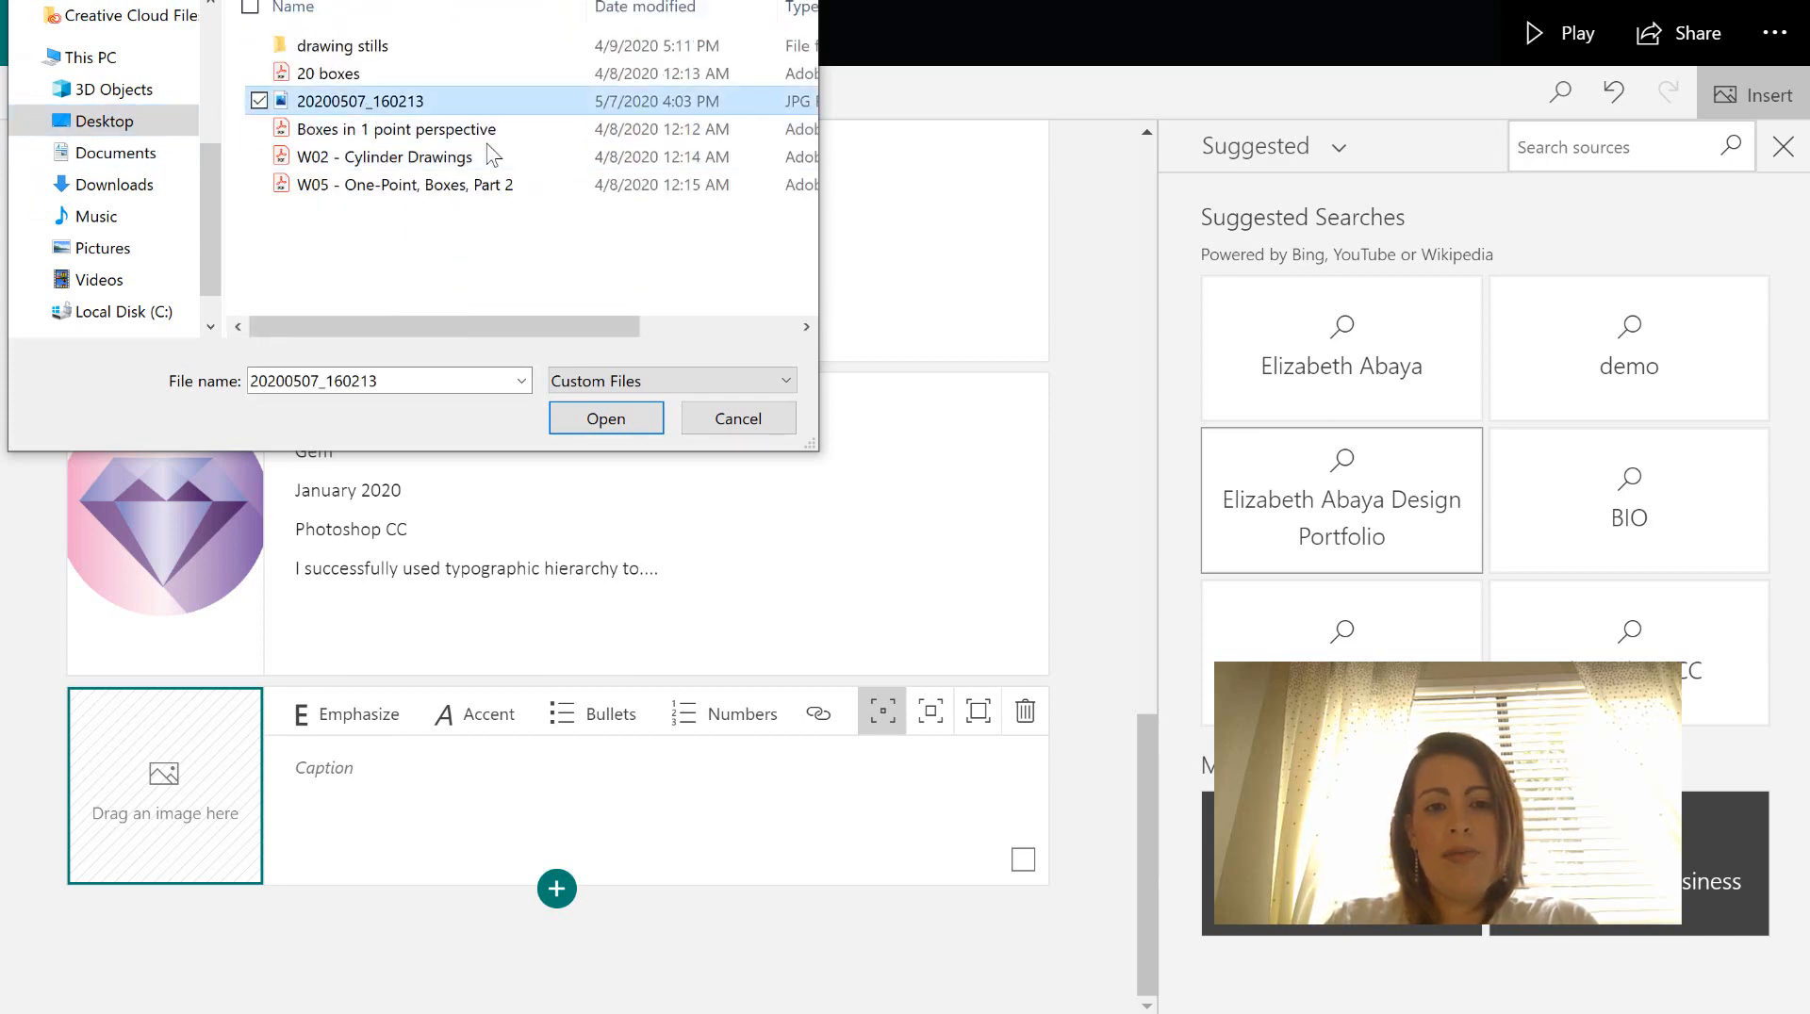
{"action": "left_click", "coordinate": [612, 423]}
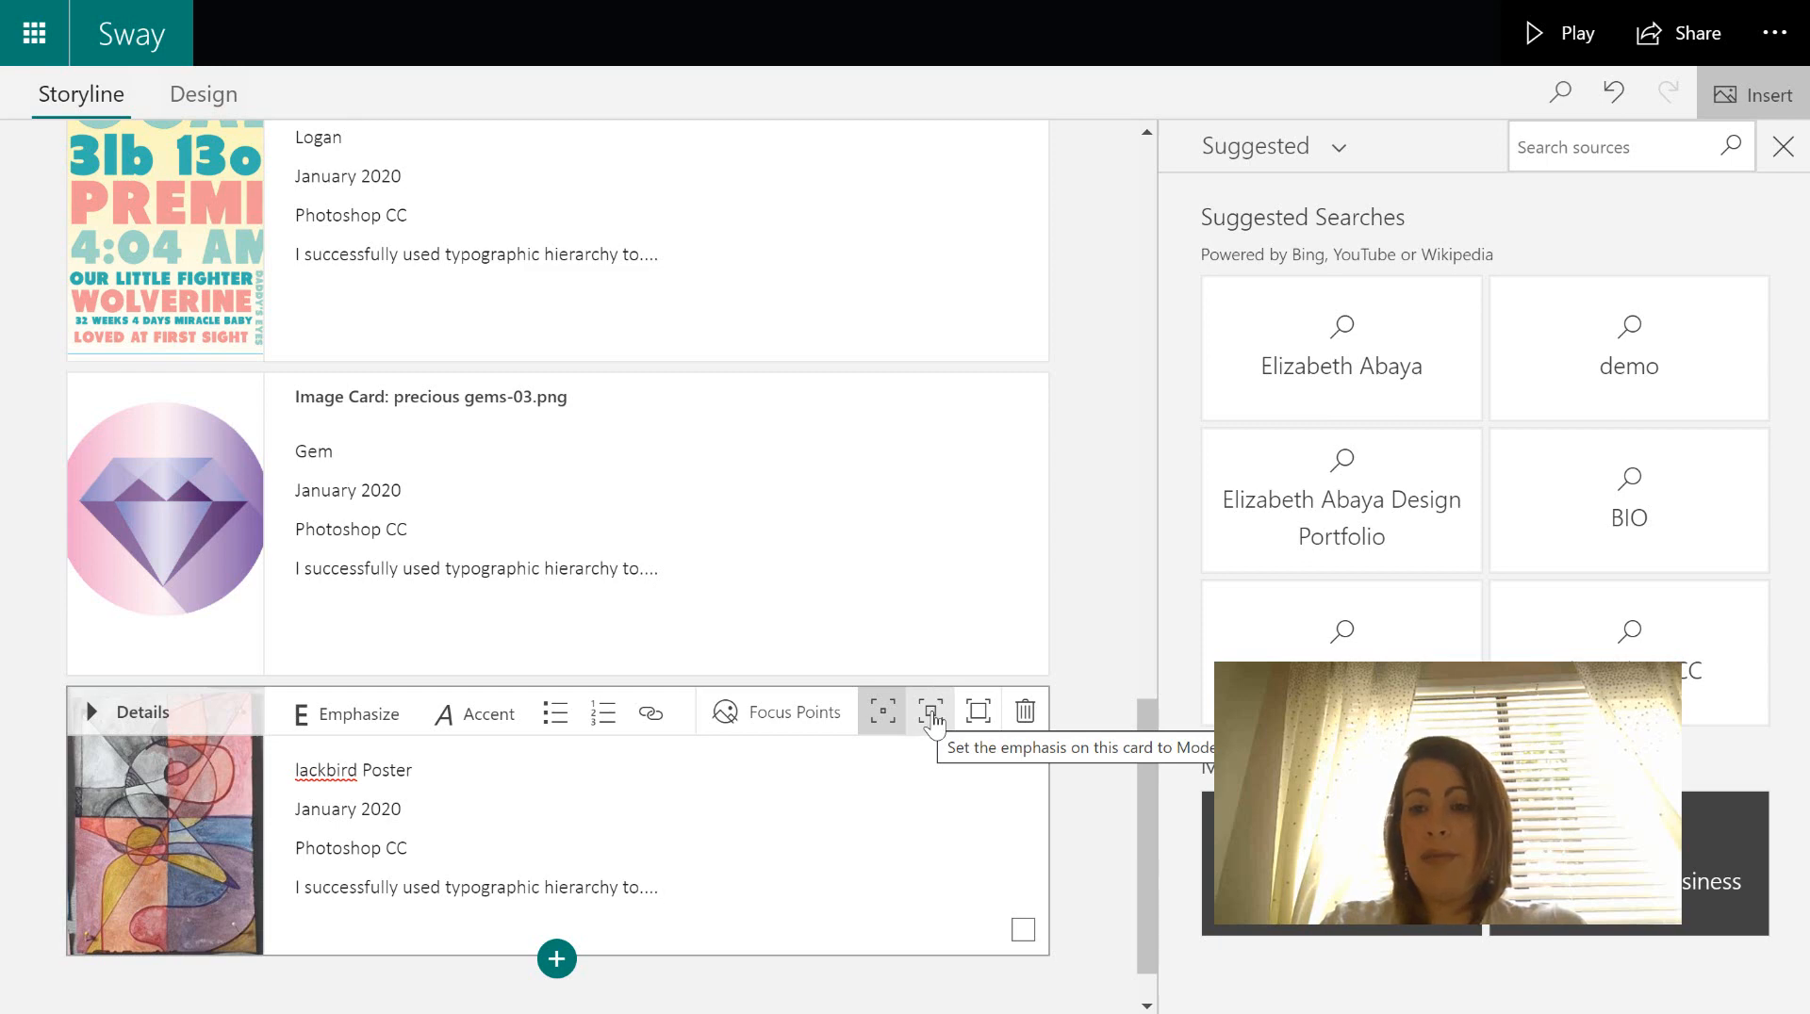
- Give the drawing card moderate emphasis and a fully important image, then delete the Blackbird Poster card
{"action": "left_click", "coordinate": [932, 717]}
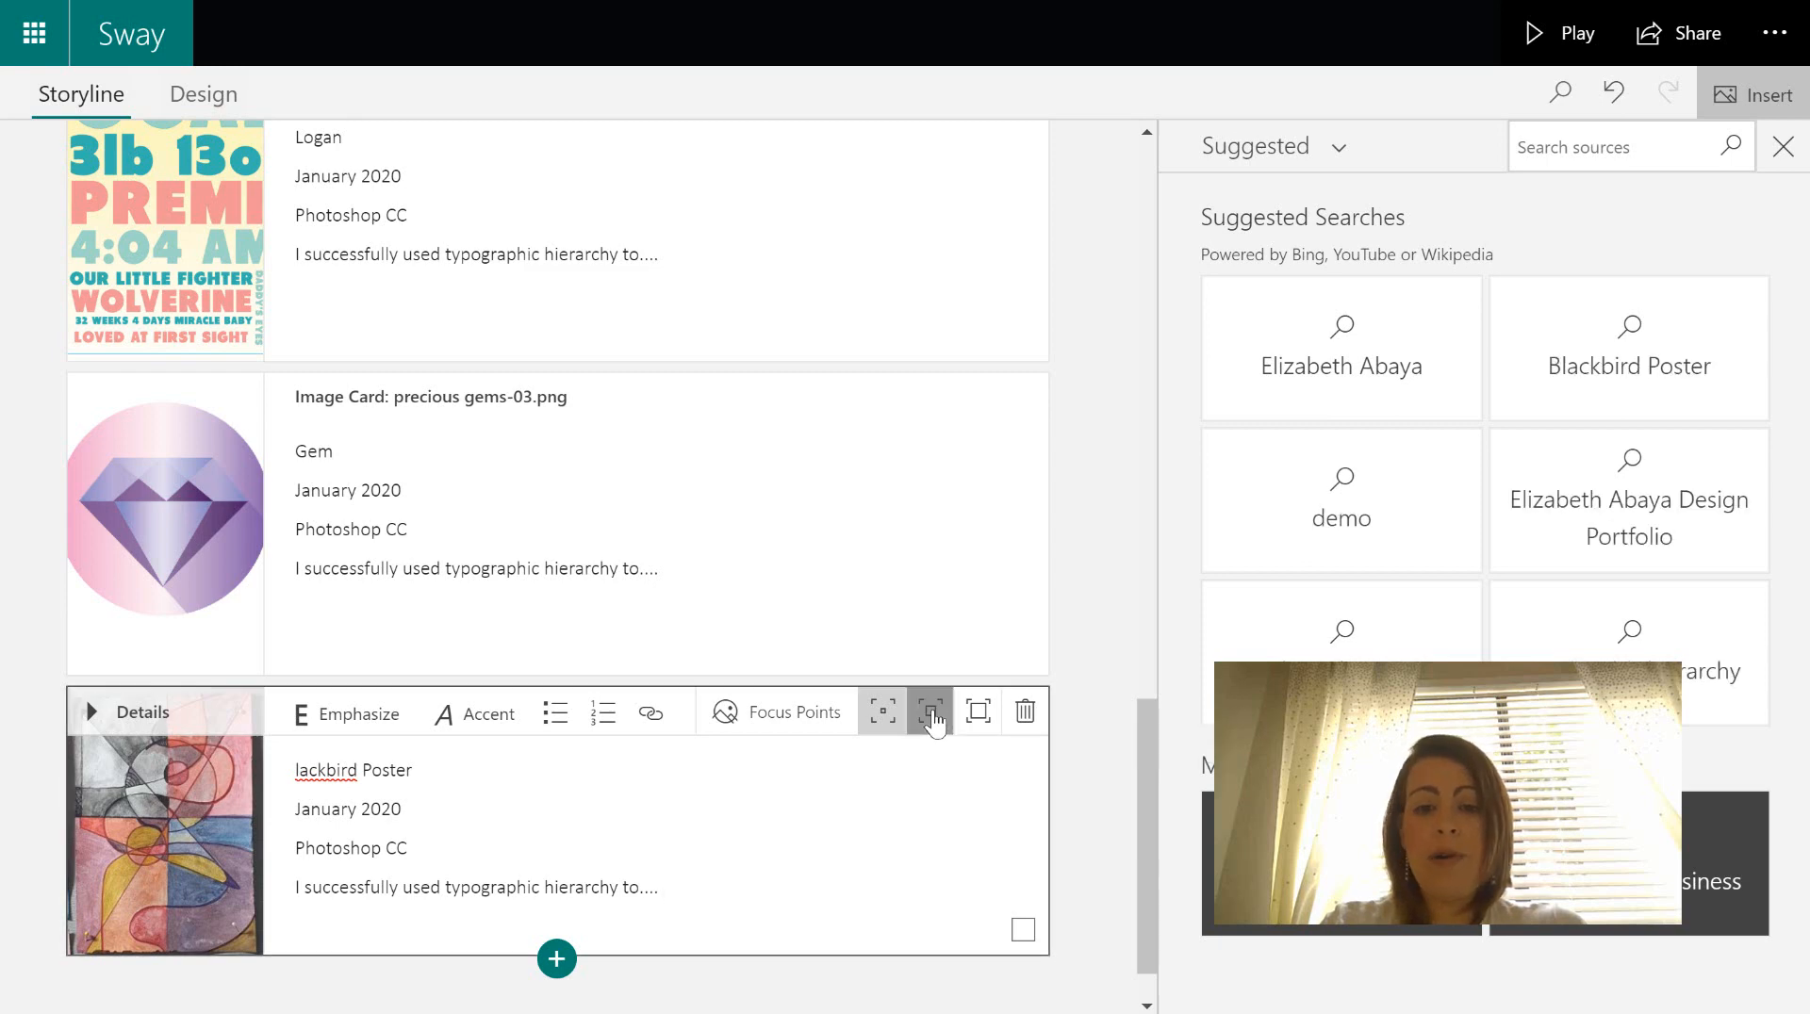
{"action": "left_click", "coordinate": [795, 714]}
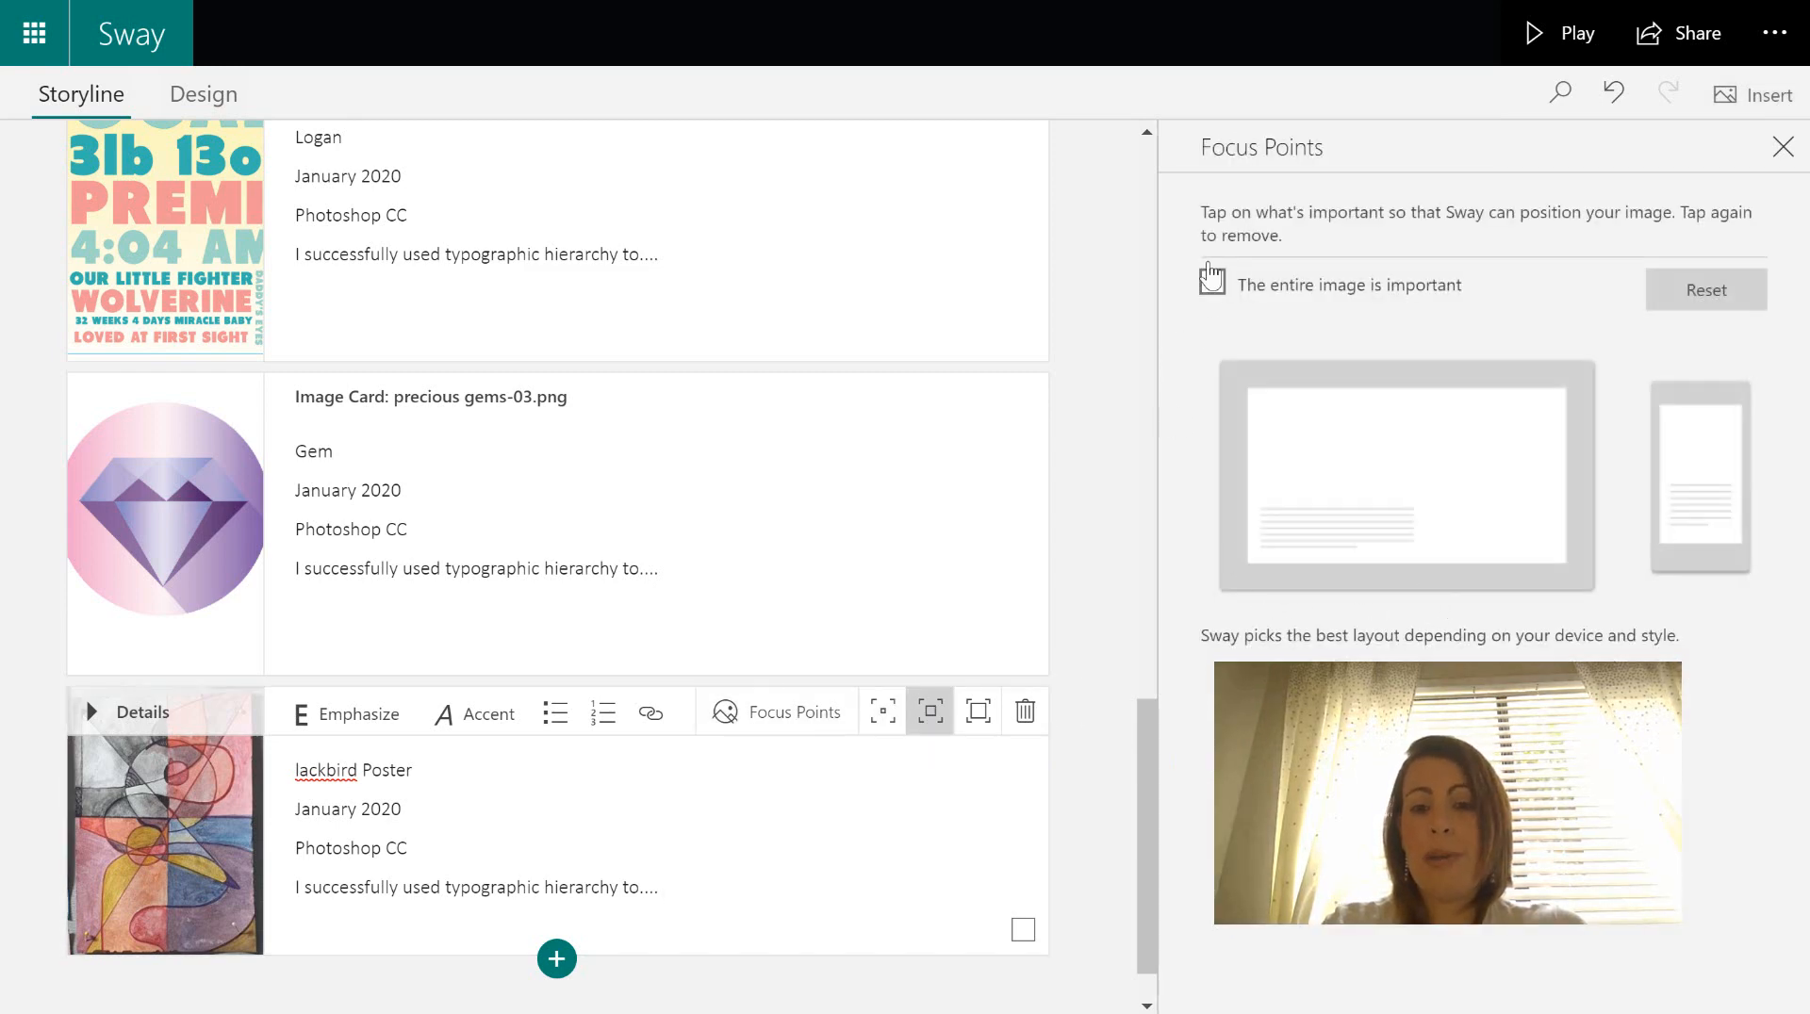
{"action": "left_click", "coordinate": [1212, 604]}
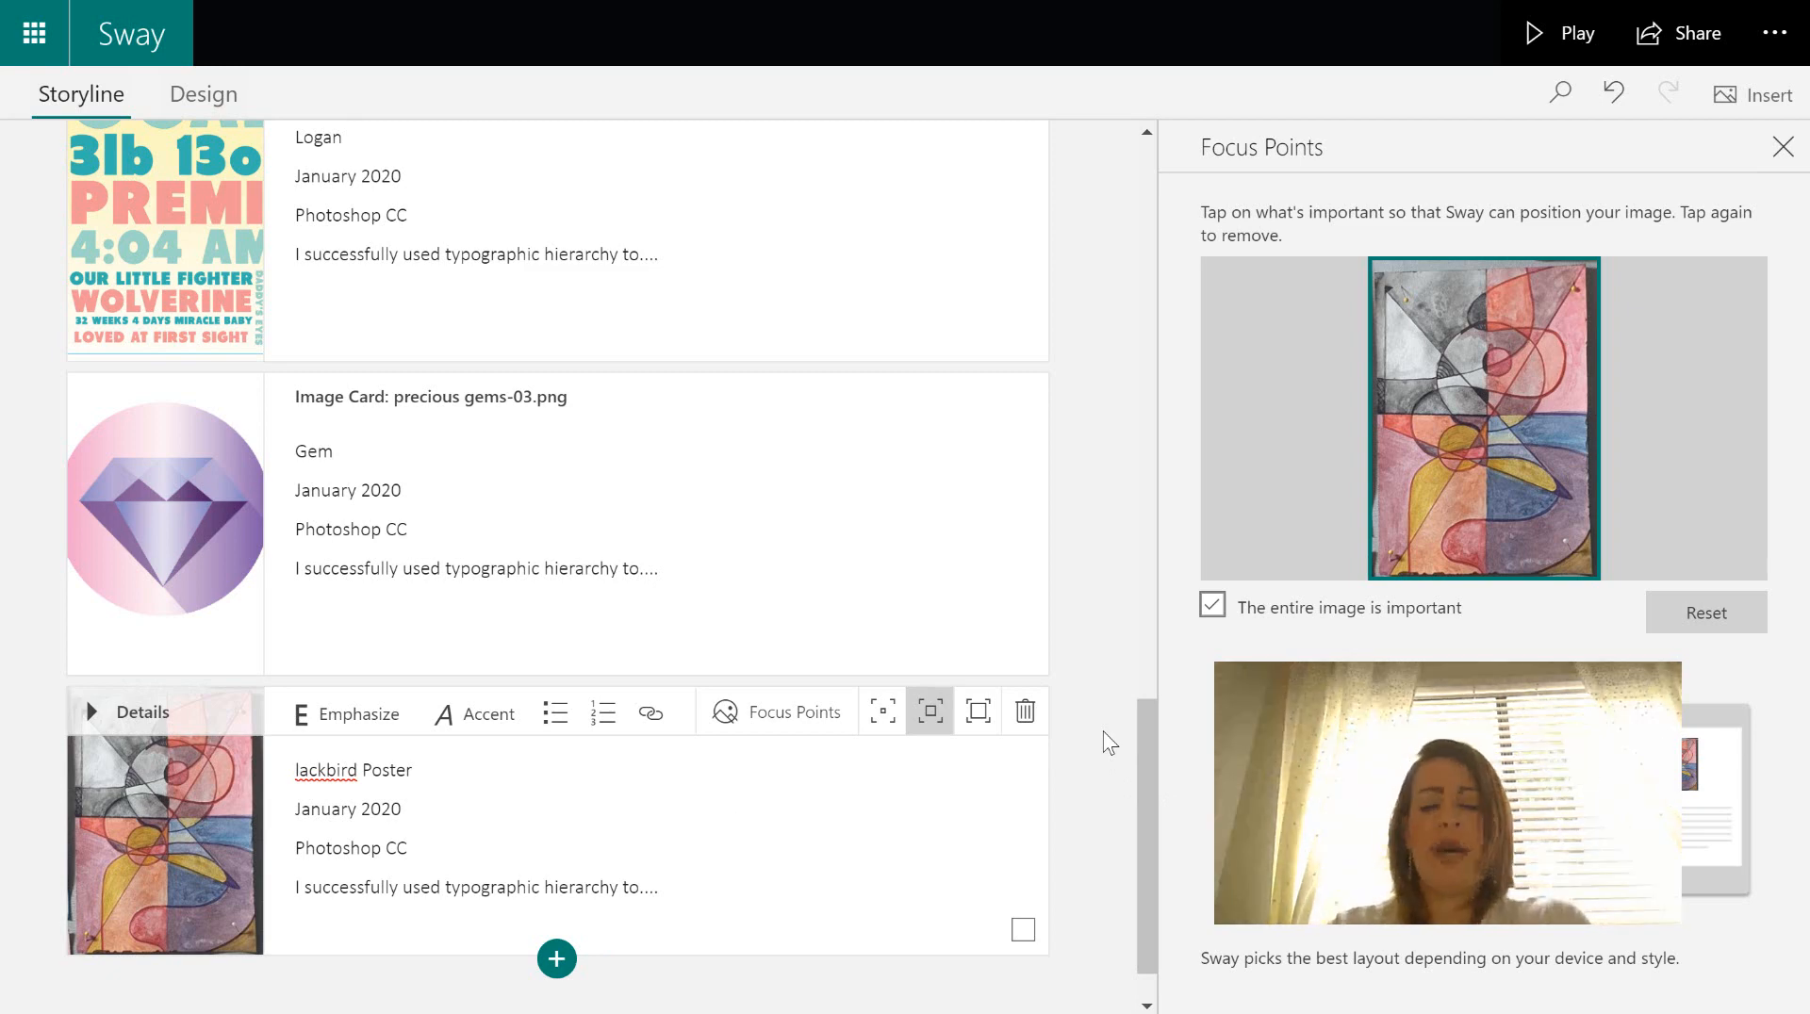
{"action": "left_click", "coordinate": [1025, 713]}
{"action": "left_click", "coordinate": [1049, 748]}
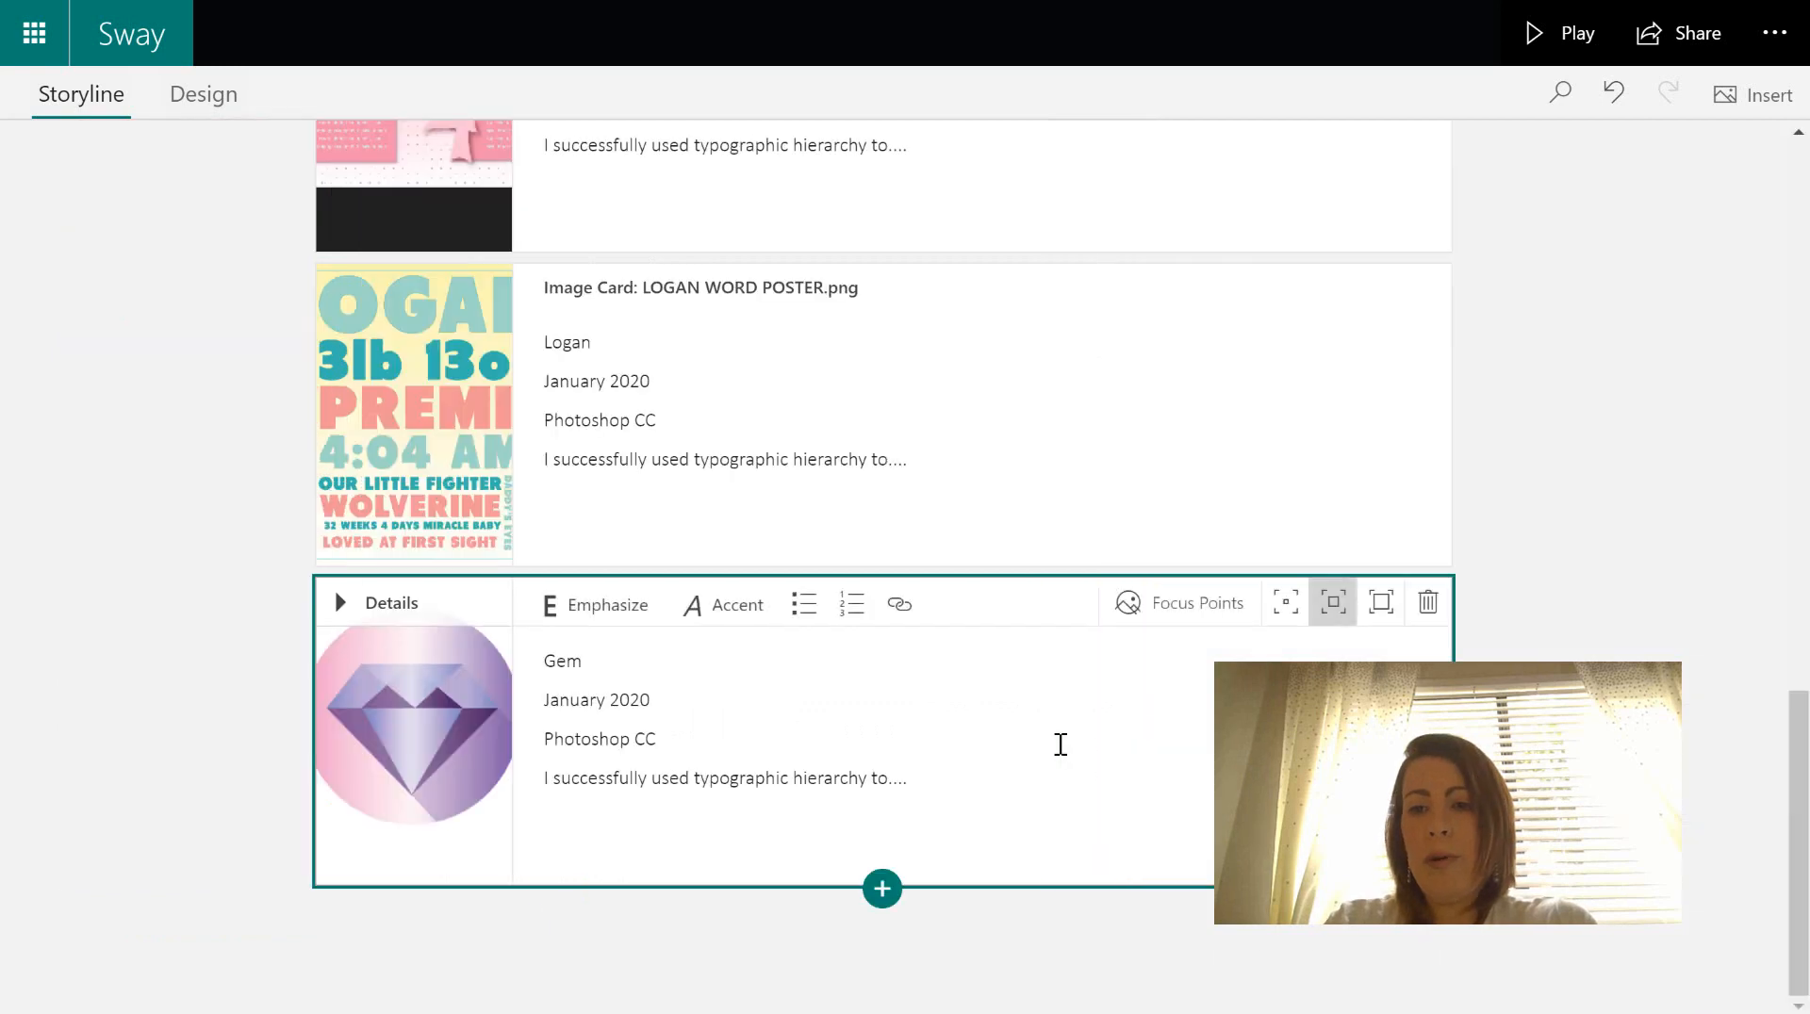
- Page through the sample portfolio from the Blackbird poster to the Vintage Wanted Poster
{"action": "left_click_drag", "start_coordinate": [1800, 811], "coordinate": [1808, 314]}
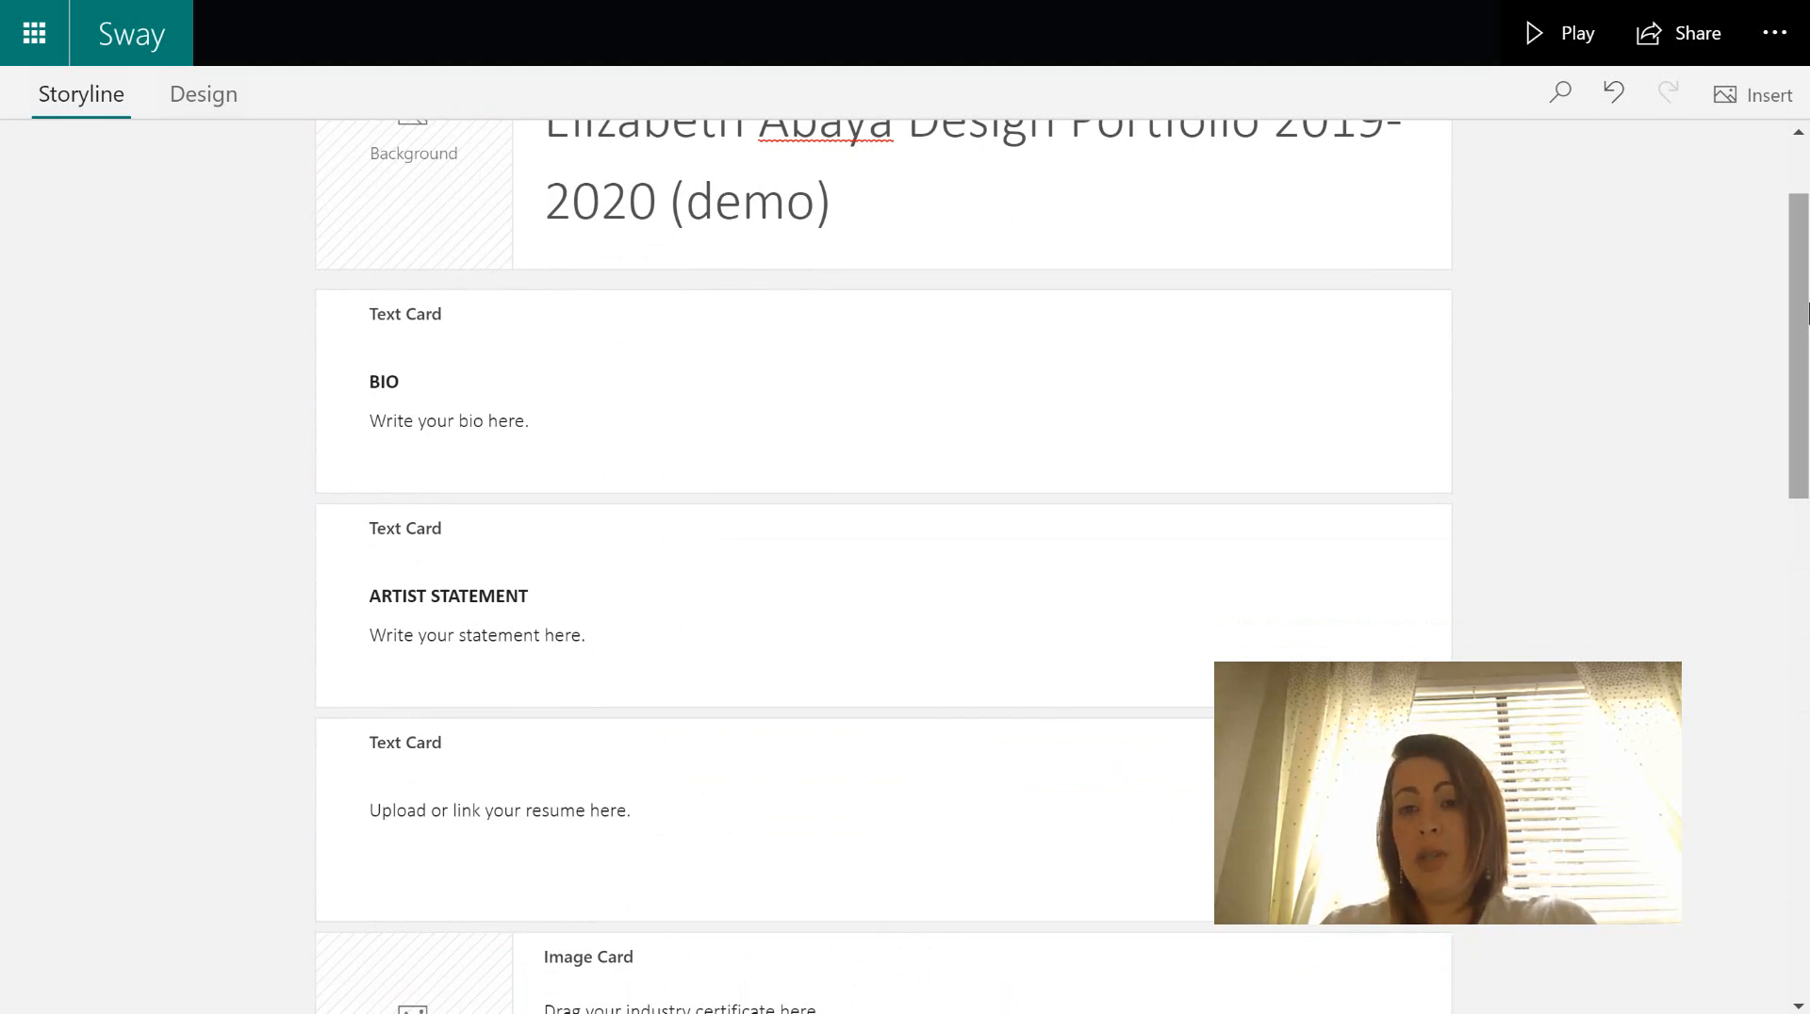
{"action": "left_click_drag", "start_coordinate": [1807, 313], "coordinate": [1807, 263]}
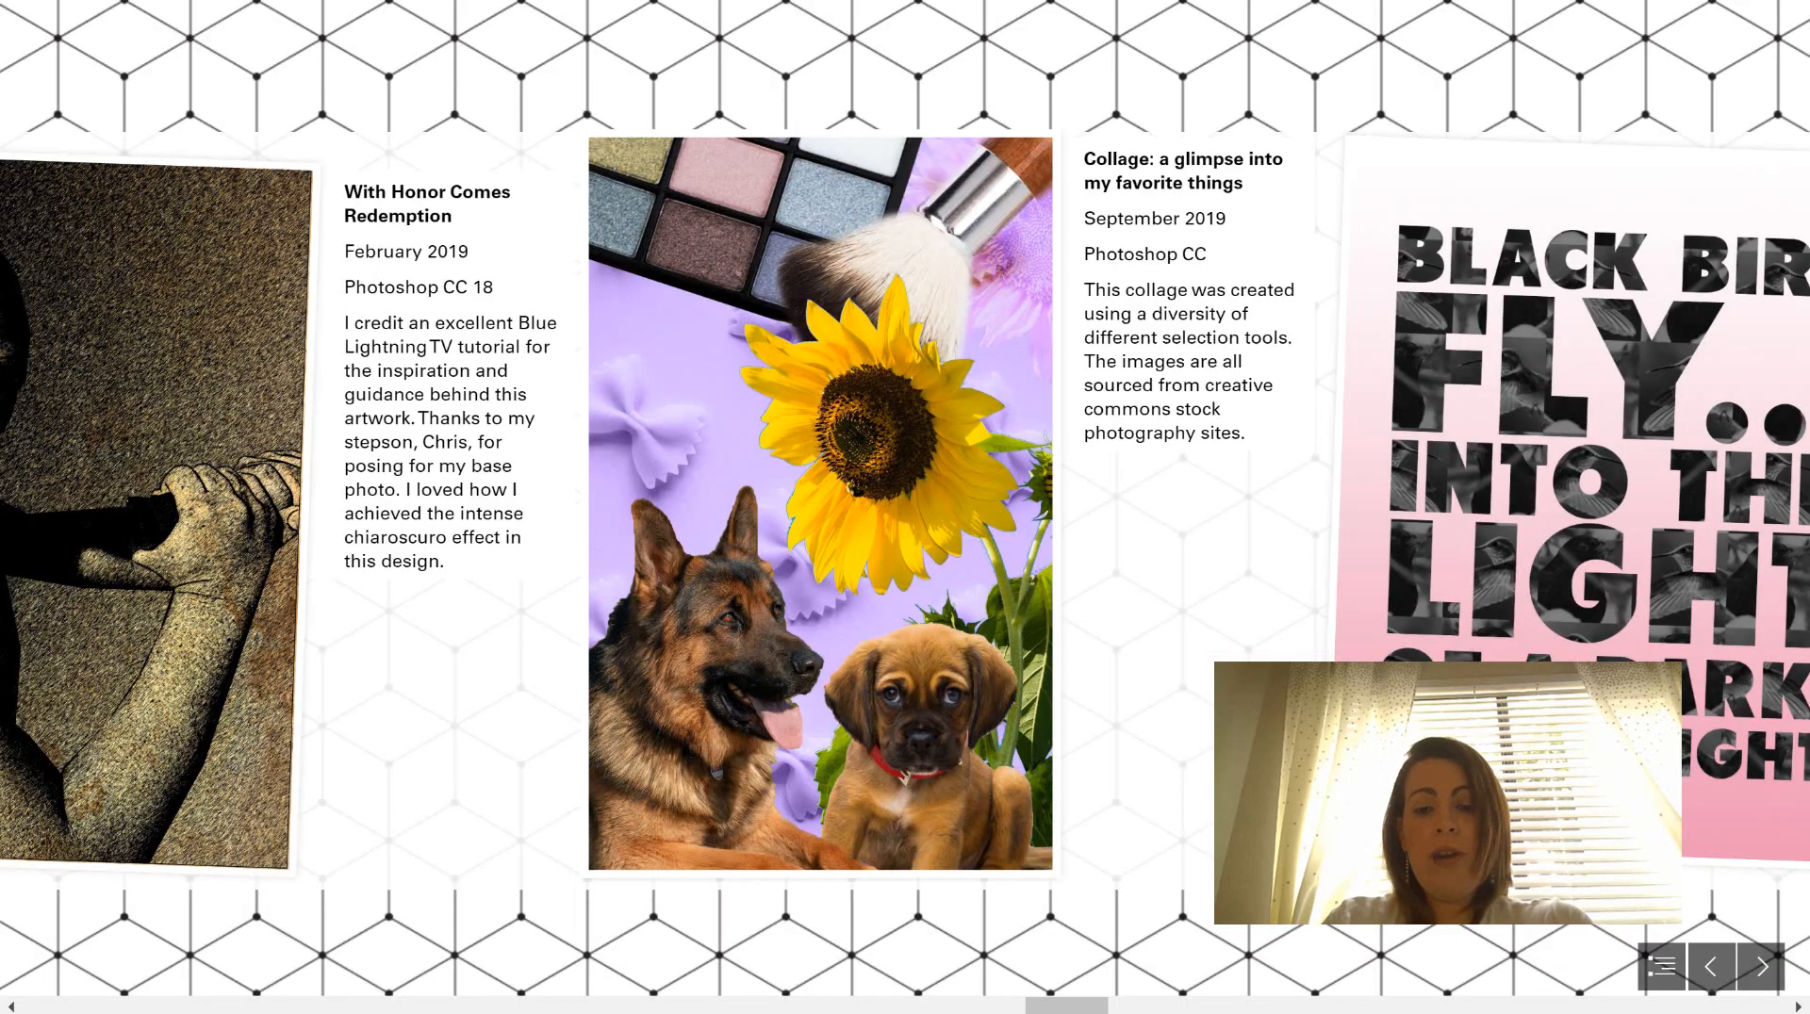
{"action": "left_click", "coordinate": [1111, 1007]}
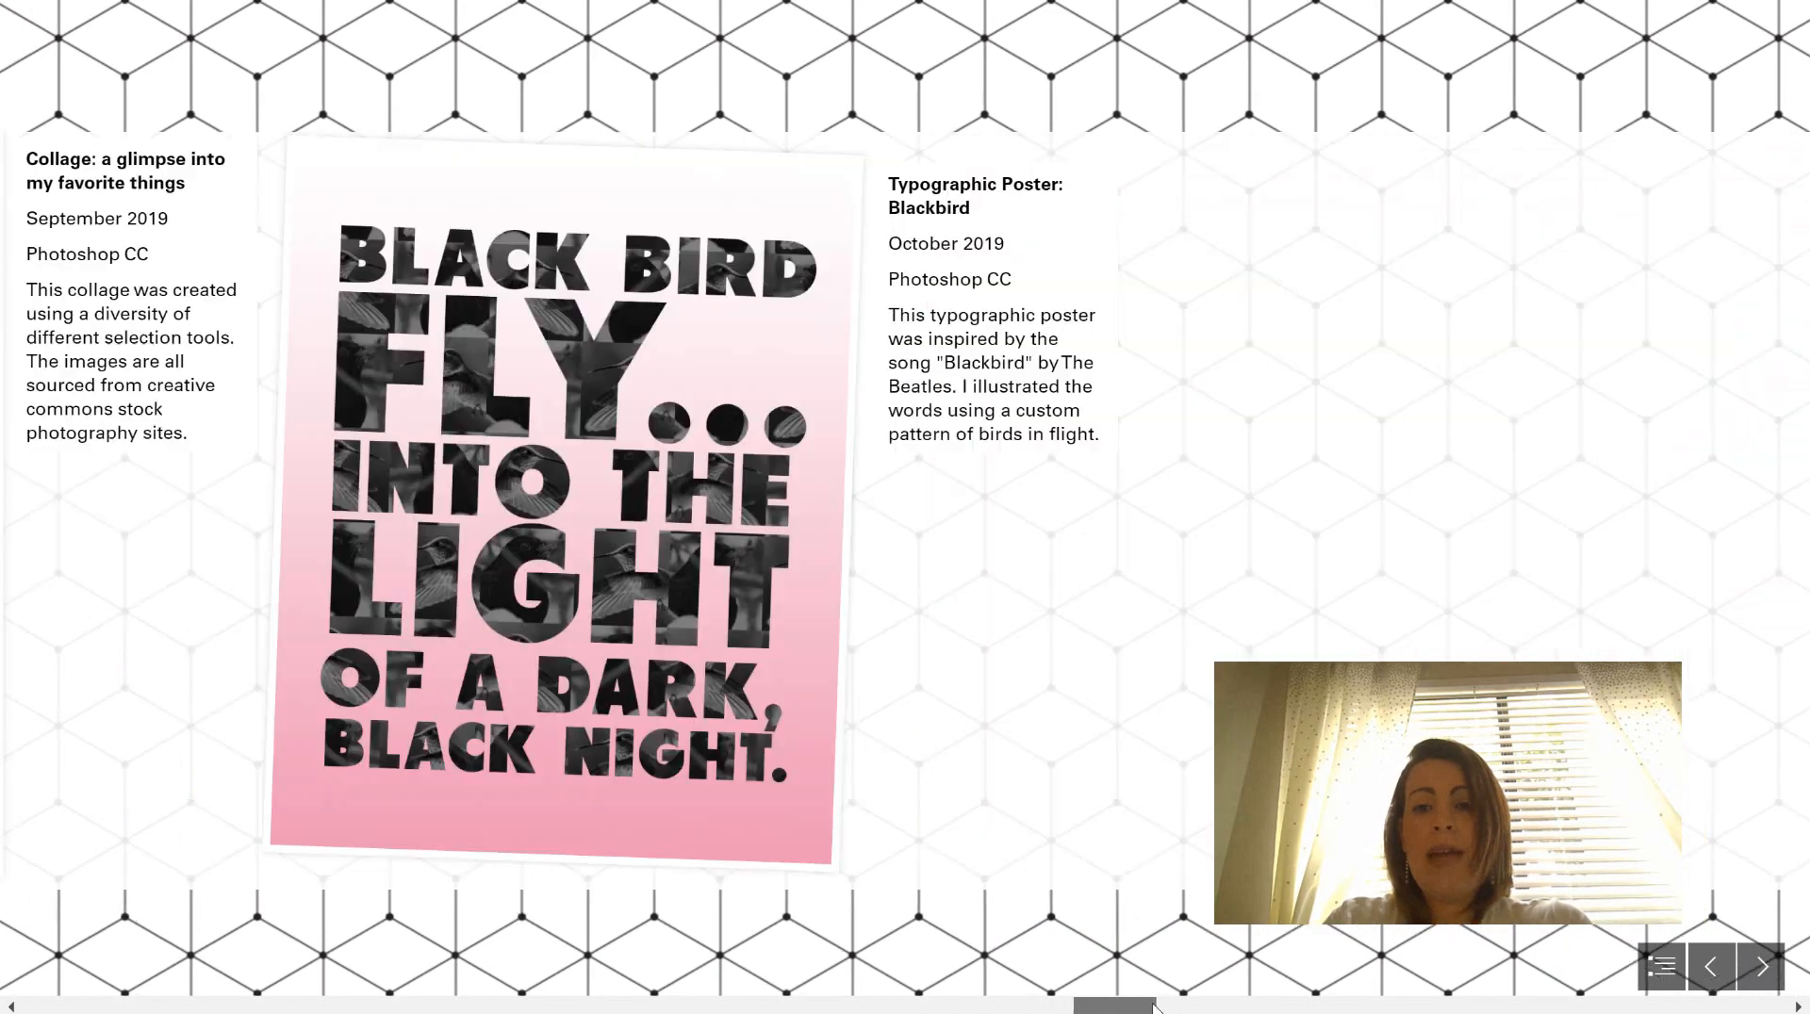
{"action": "left_click_drag", "start_coordinate": [1143, 1007], "coordinate": [982, 1010]}
{"action": "left_click", "coordinate": [1762, 967]}
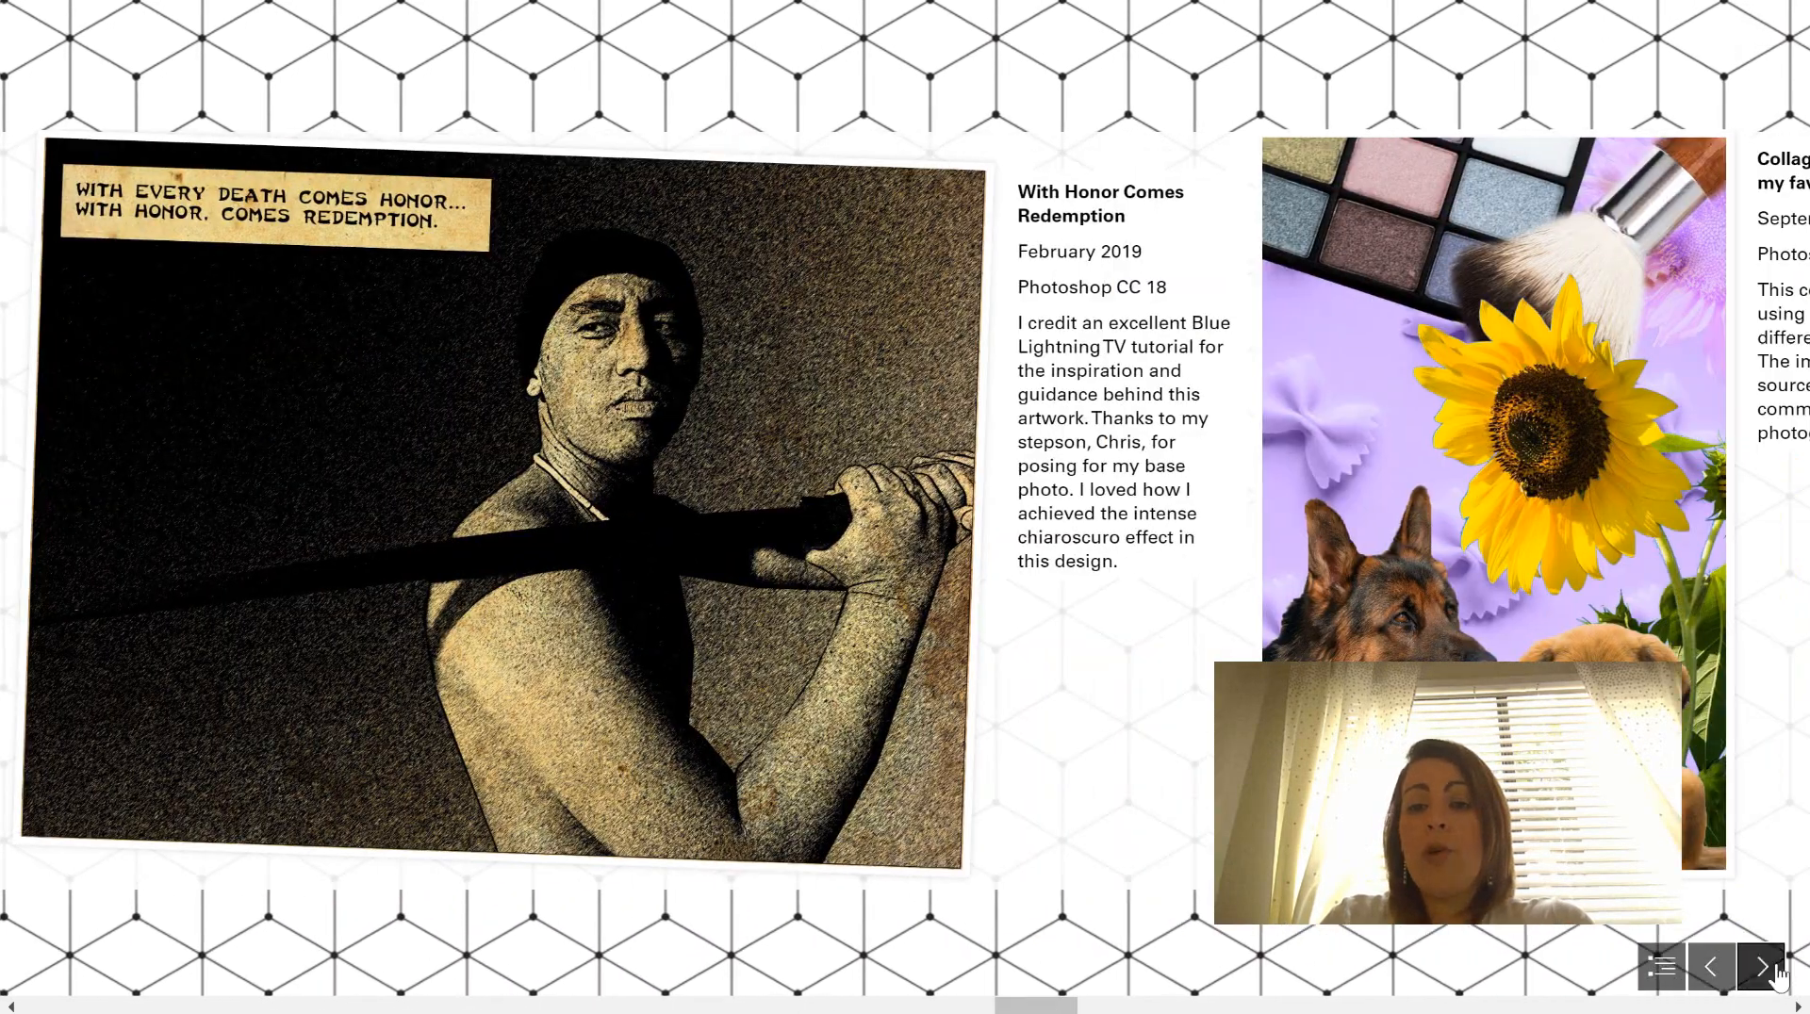
{"action": "left_click", "coordinate": [1774, 974]}
{"action": "left_click", "coordinate": [1774, 974]}
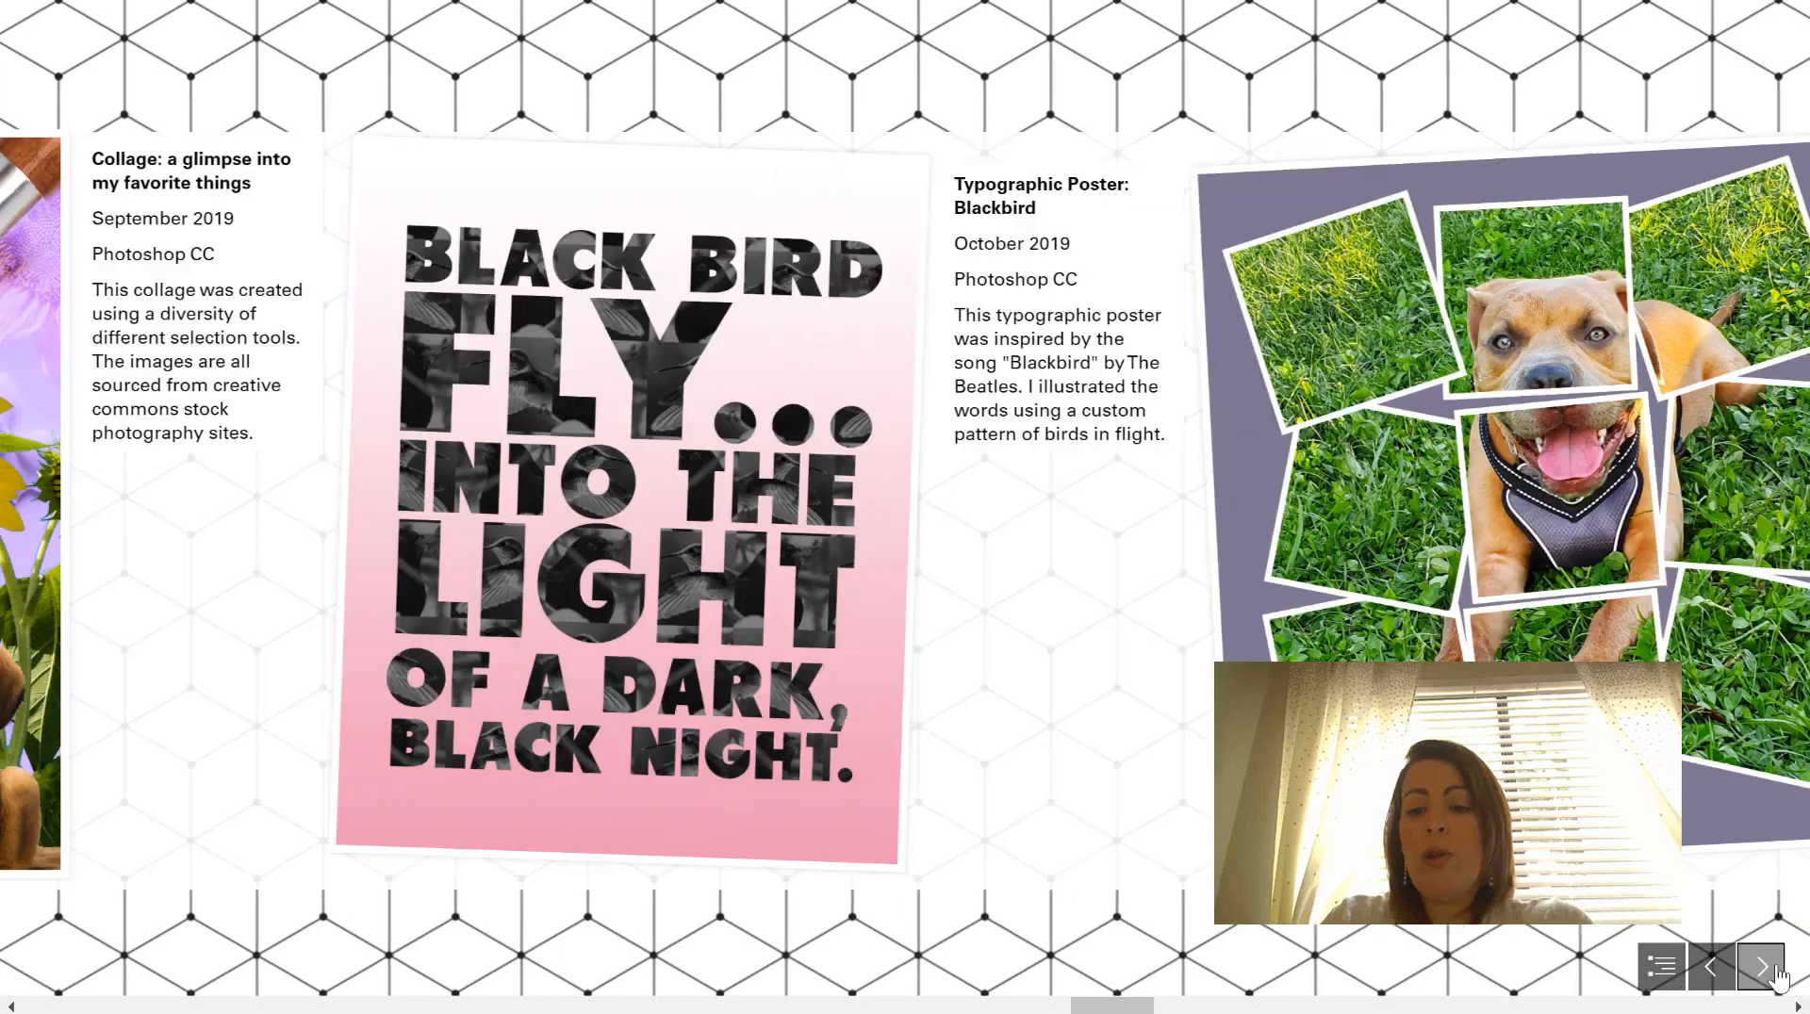
{"action": "left_click", "coordinate": [1774, 975]}
{"action": "left_click_drag", "start_coordinate": [1163, 1009], "coordinate": [534, 887]}
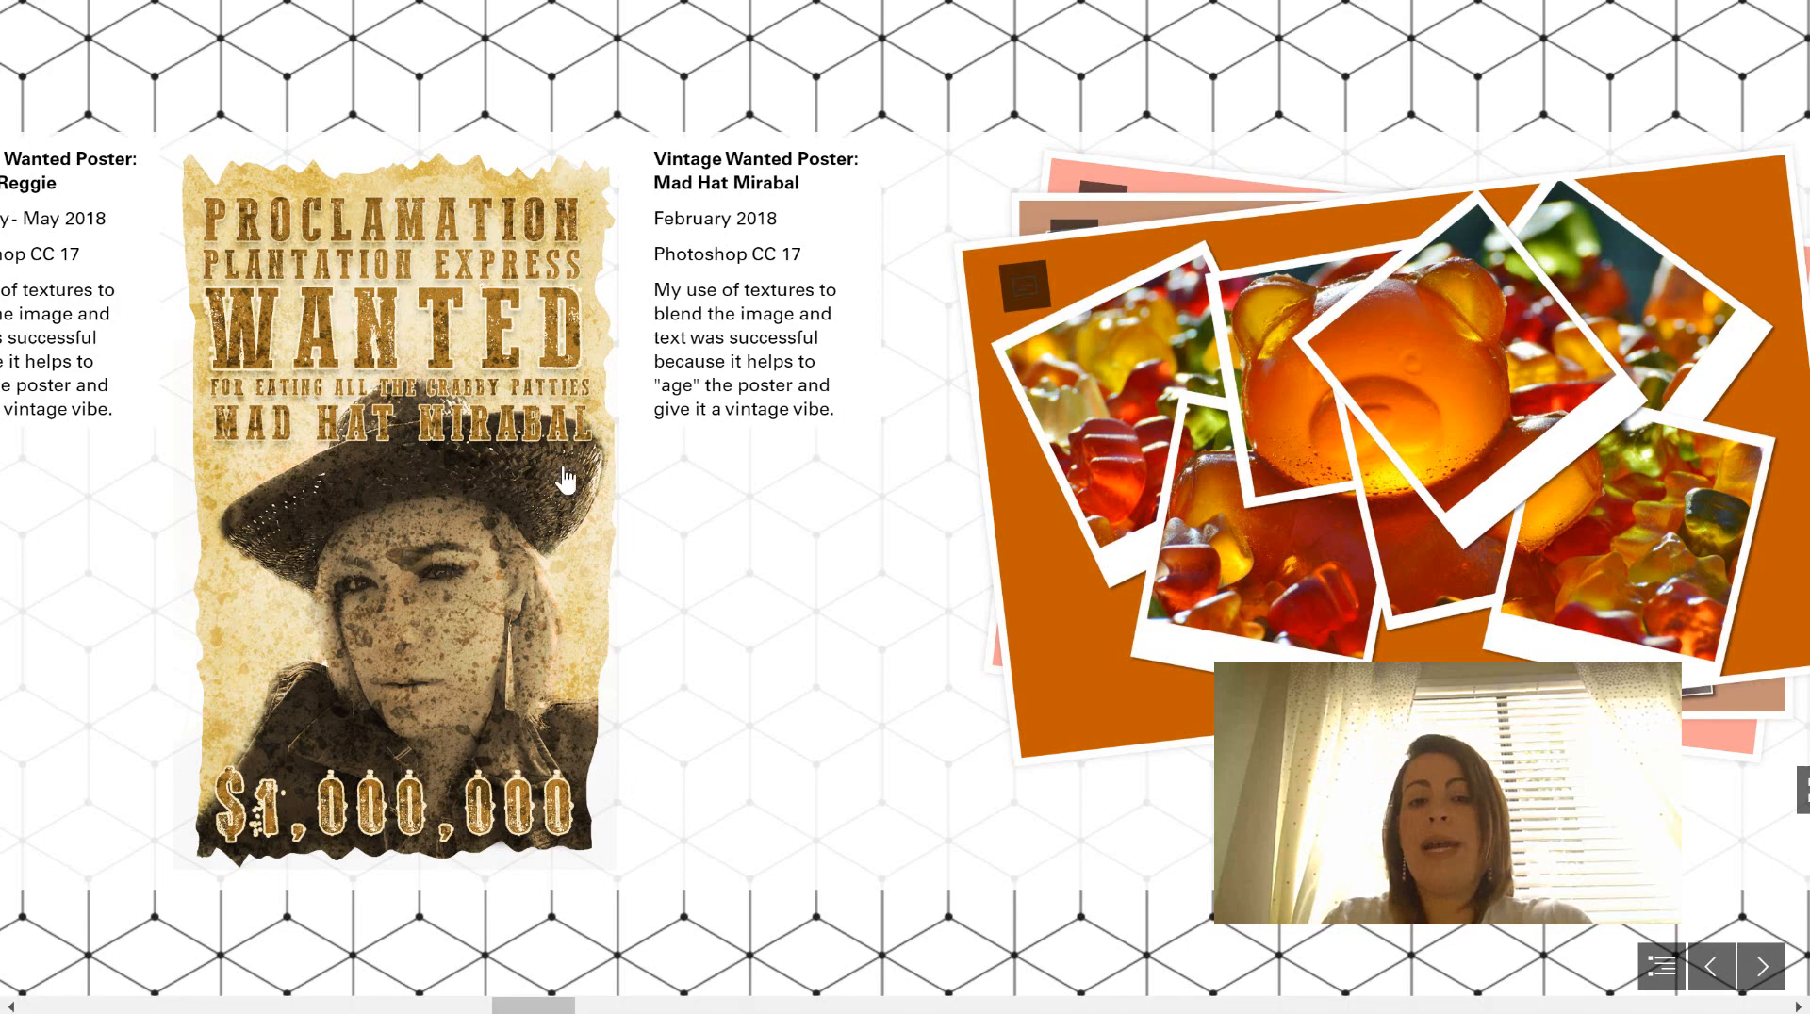
- Leave the example portfolio and preview the portfolio demo in the Design view
{"action": "key", "text": "alt+Left"}
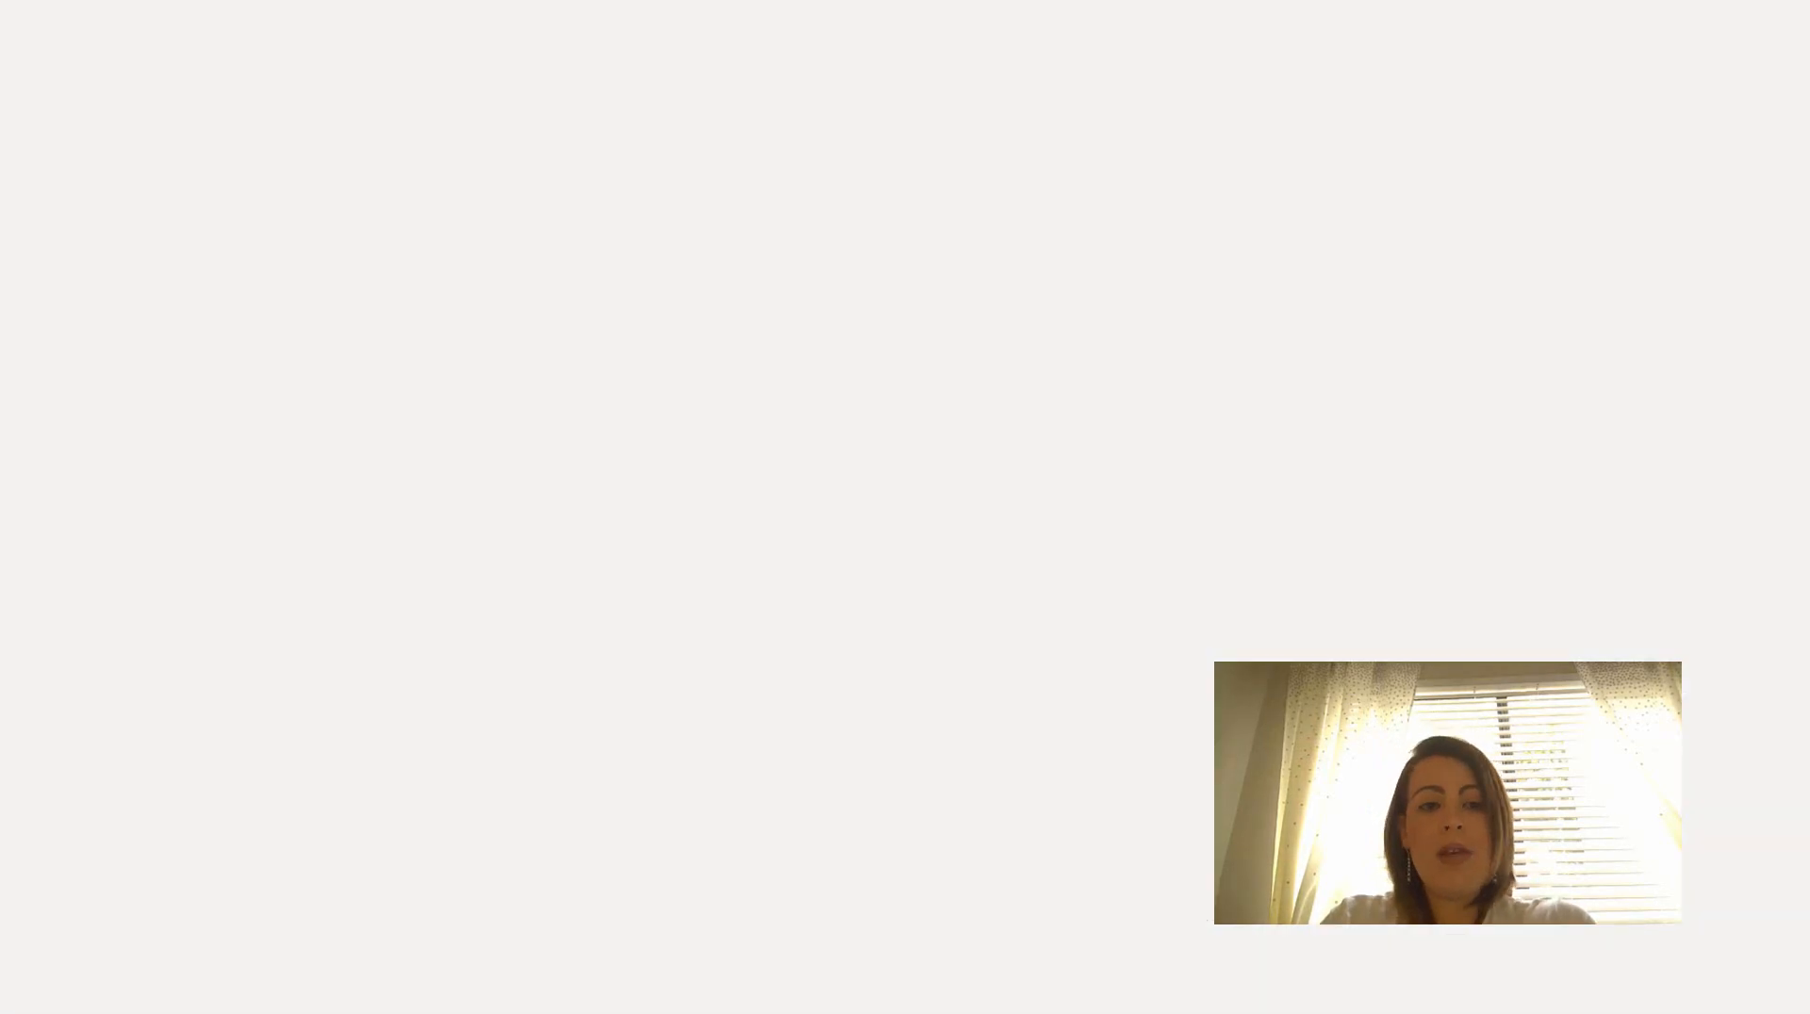
{"action": "key", "text": "ctrl+Tab"}
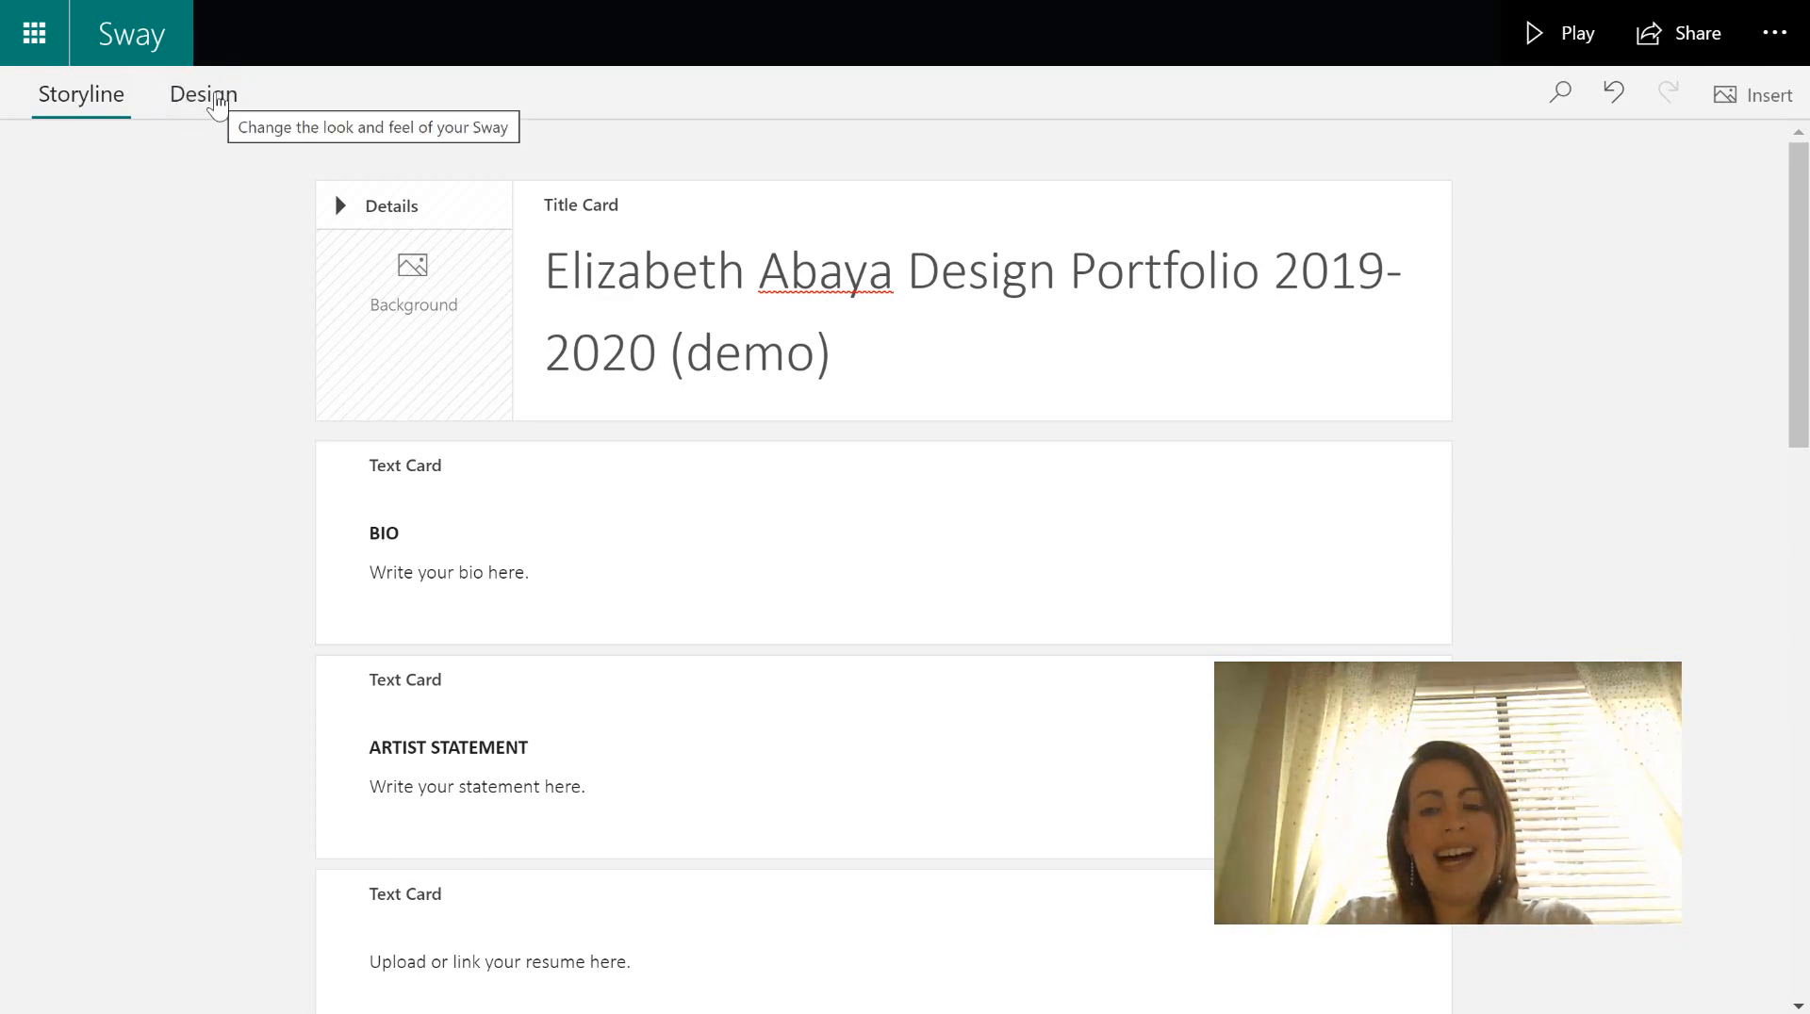
{"action": "left_click", "coordinate": [217, 101]}
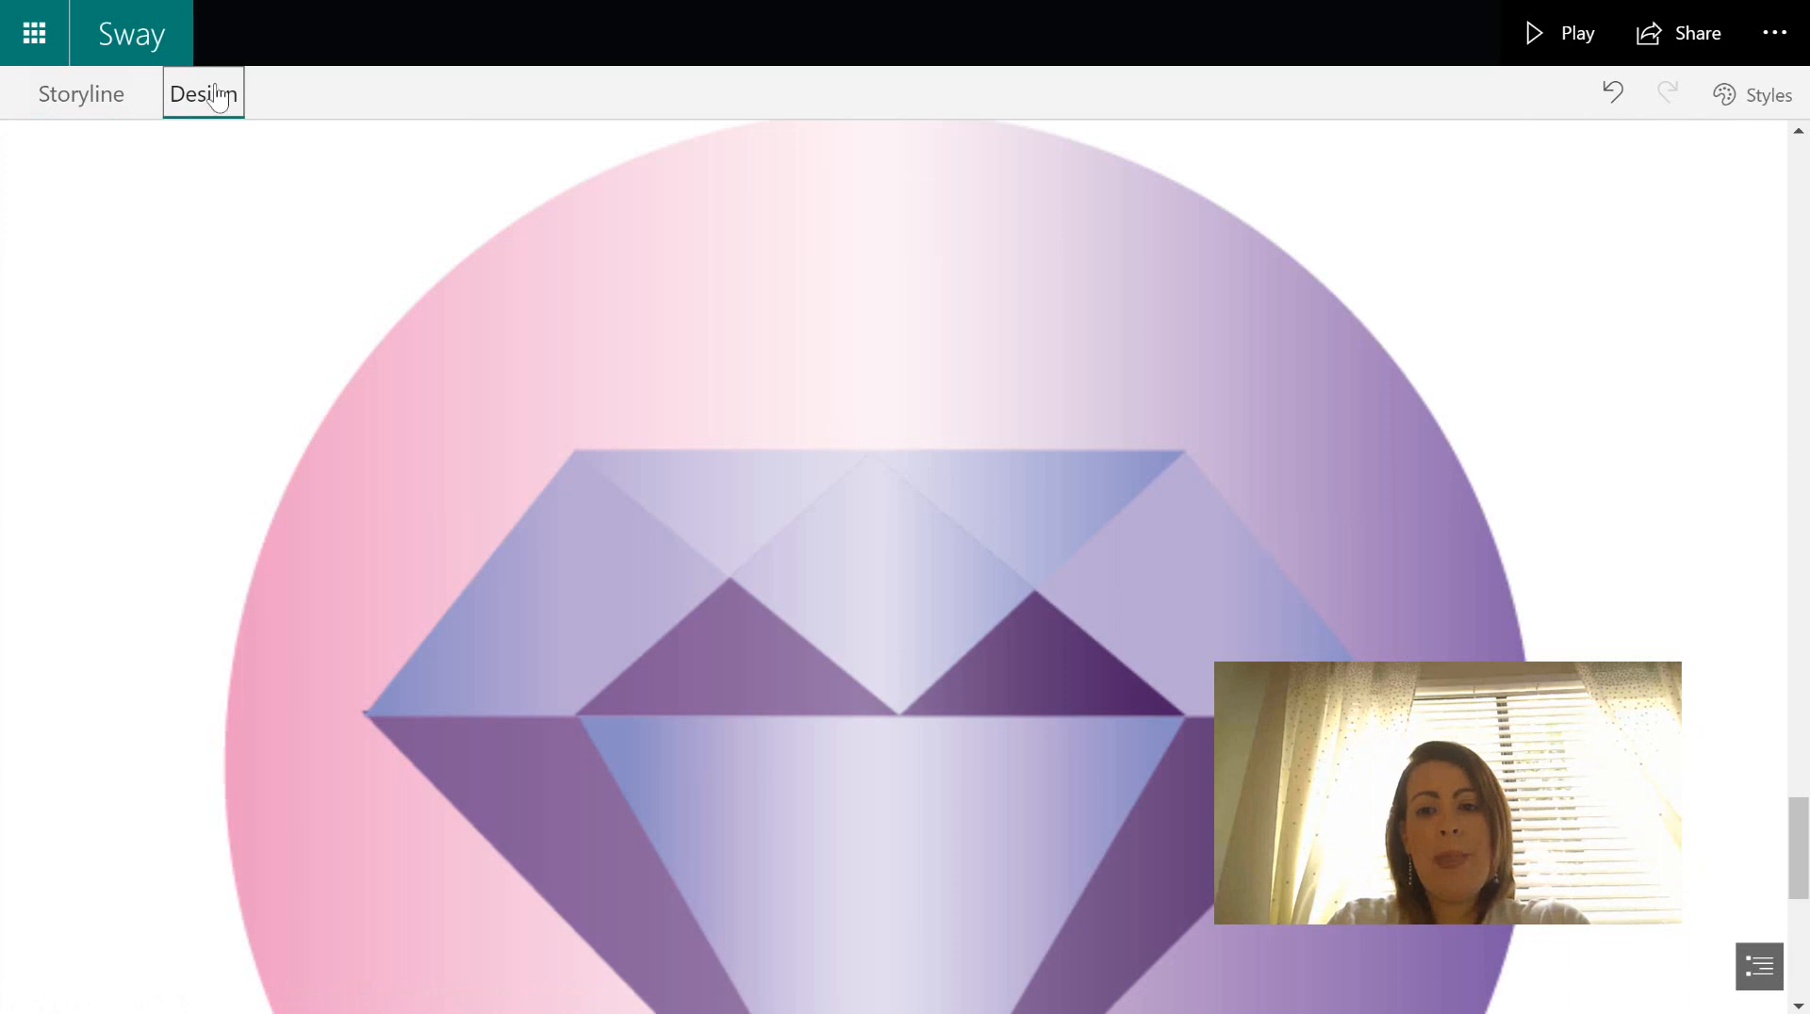
{"action": "scroll", "coordinate": [1799, 839], "scroll_direction": "up", "scroll_amount": 2}
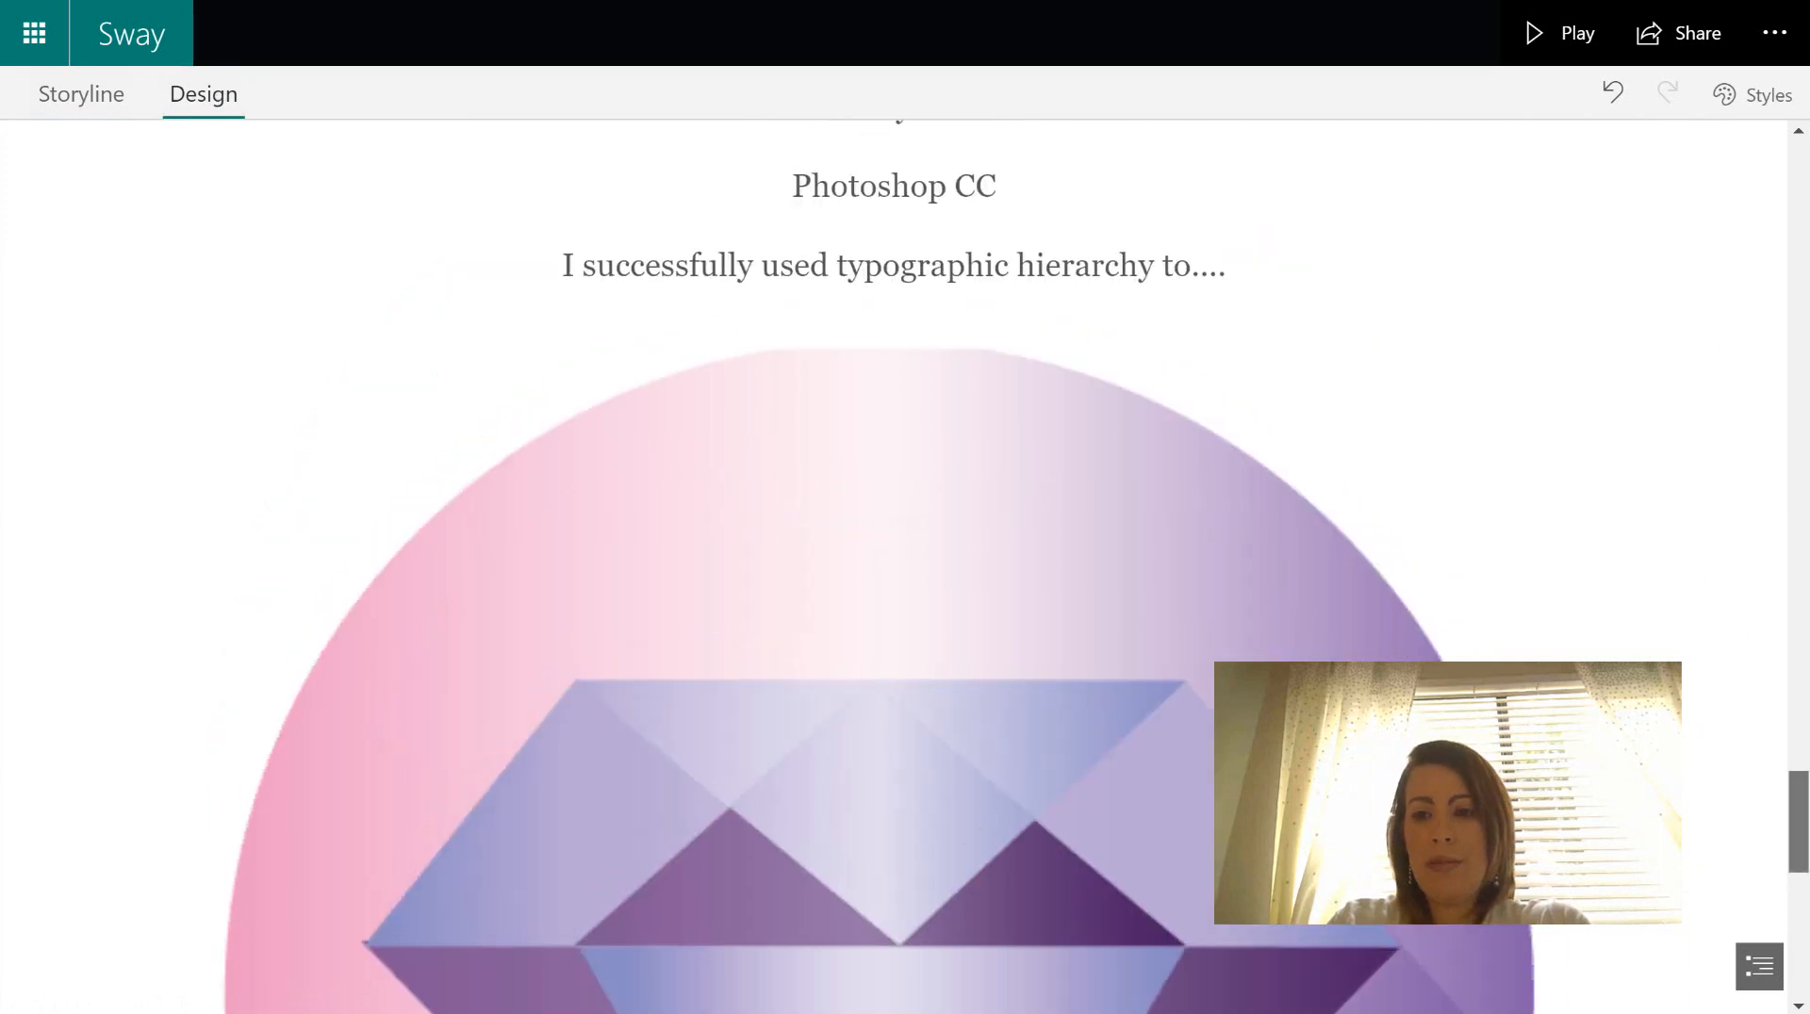
{"action": "left_click", "coordinate": [1804, 554]}
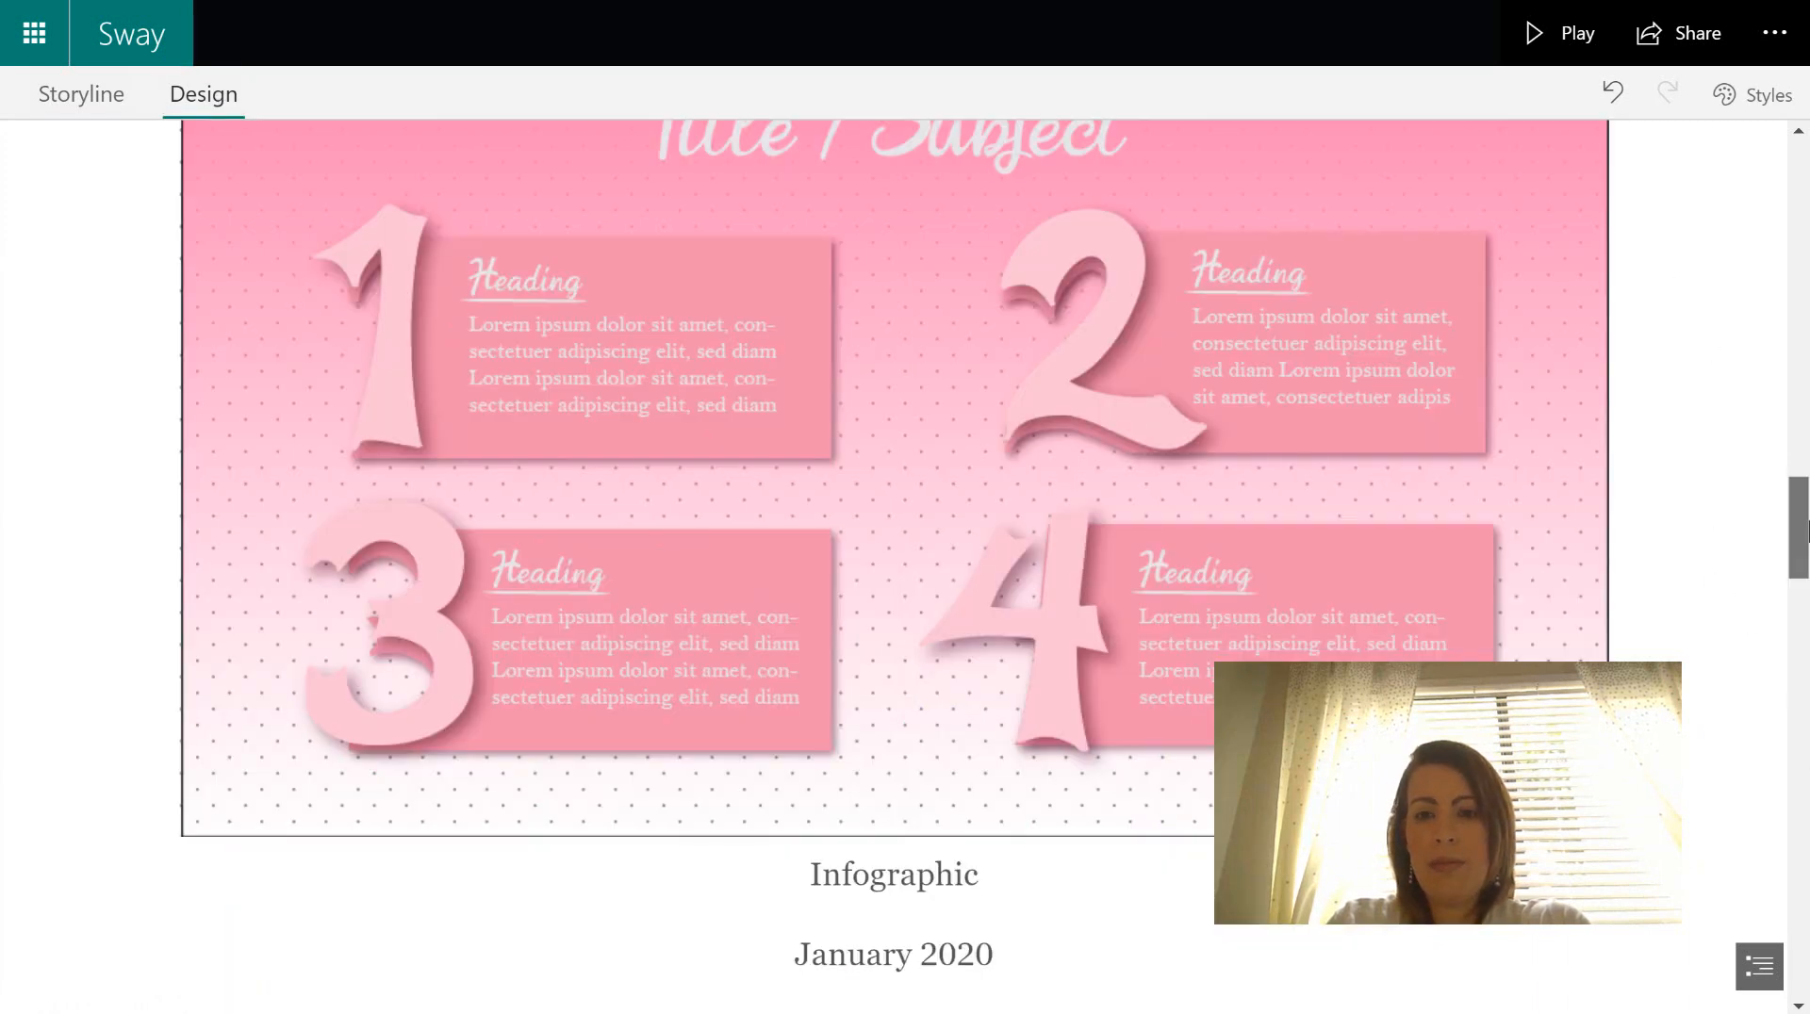
- Show the Styles options and switch the portfolio layout to Horizontal
{"action": "left_click", "coordinate": [1777, 97]}
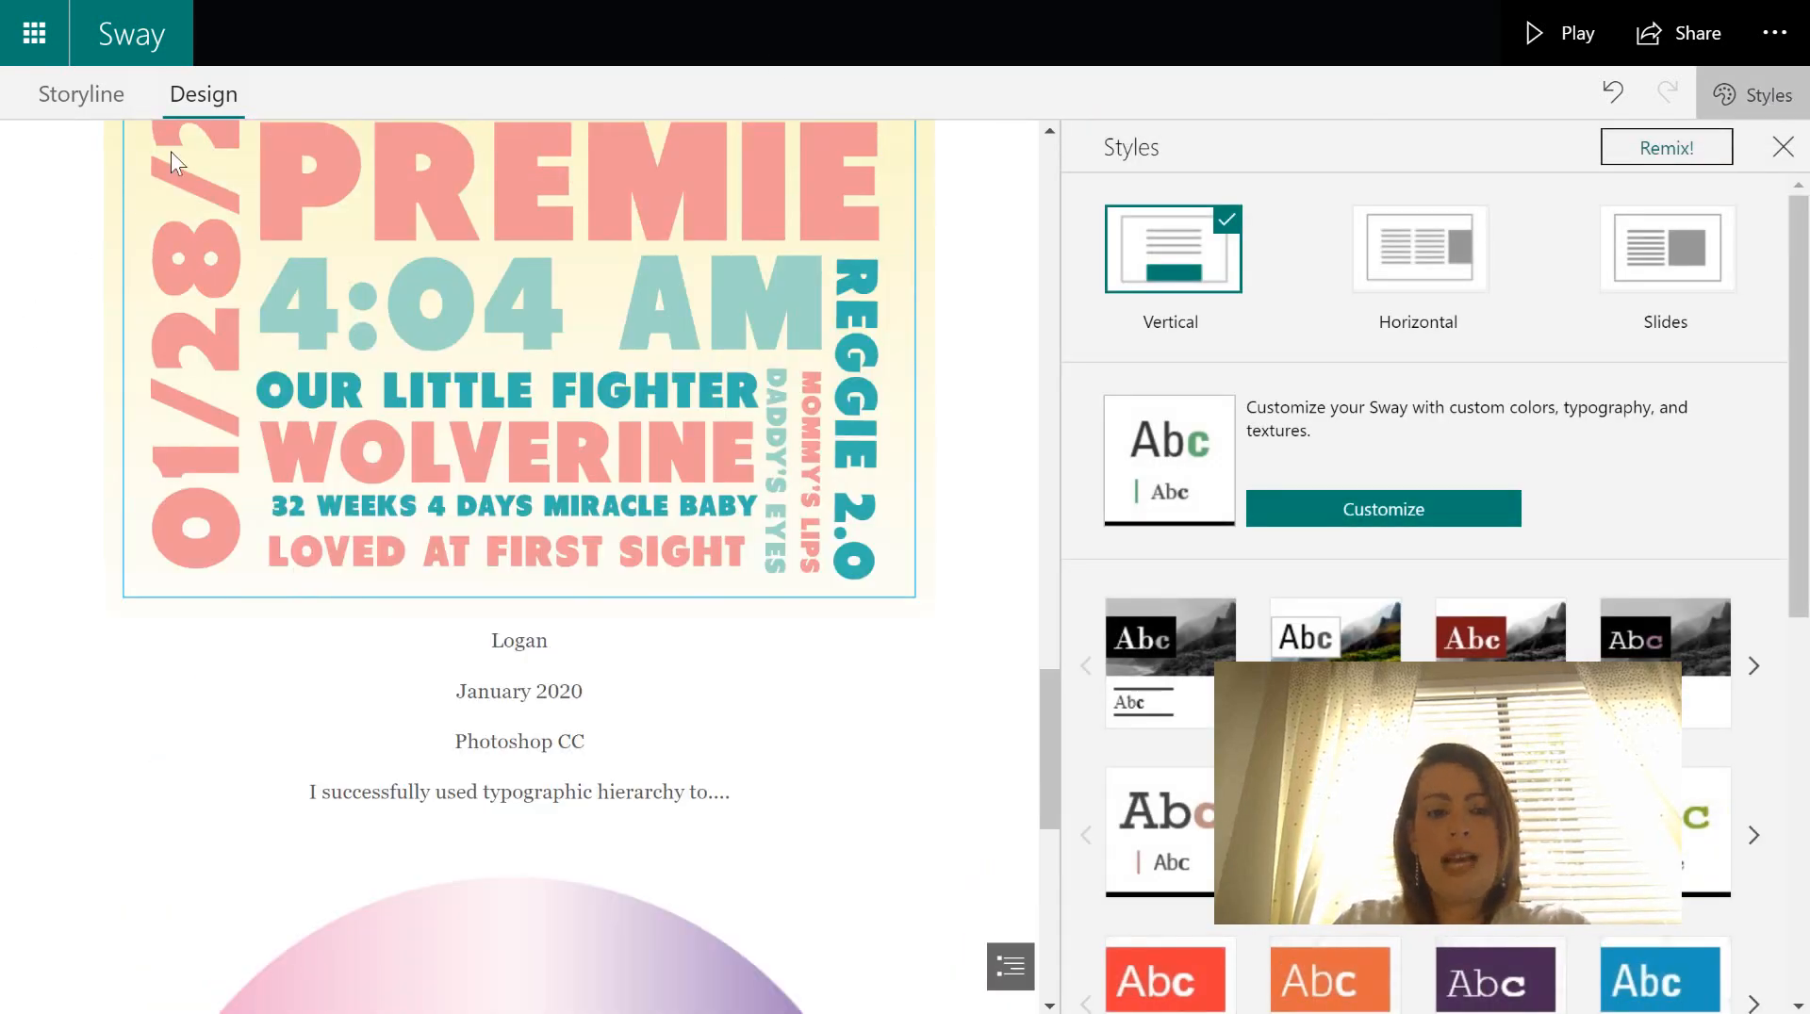
{"action": "left_click", "coordinate": [1744, 94]}
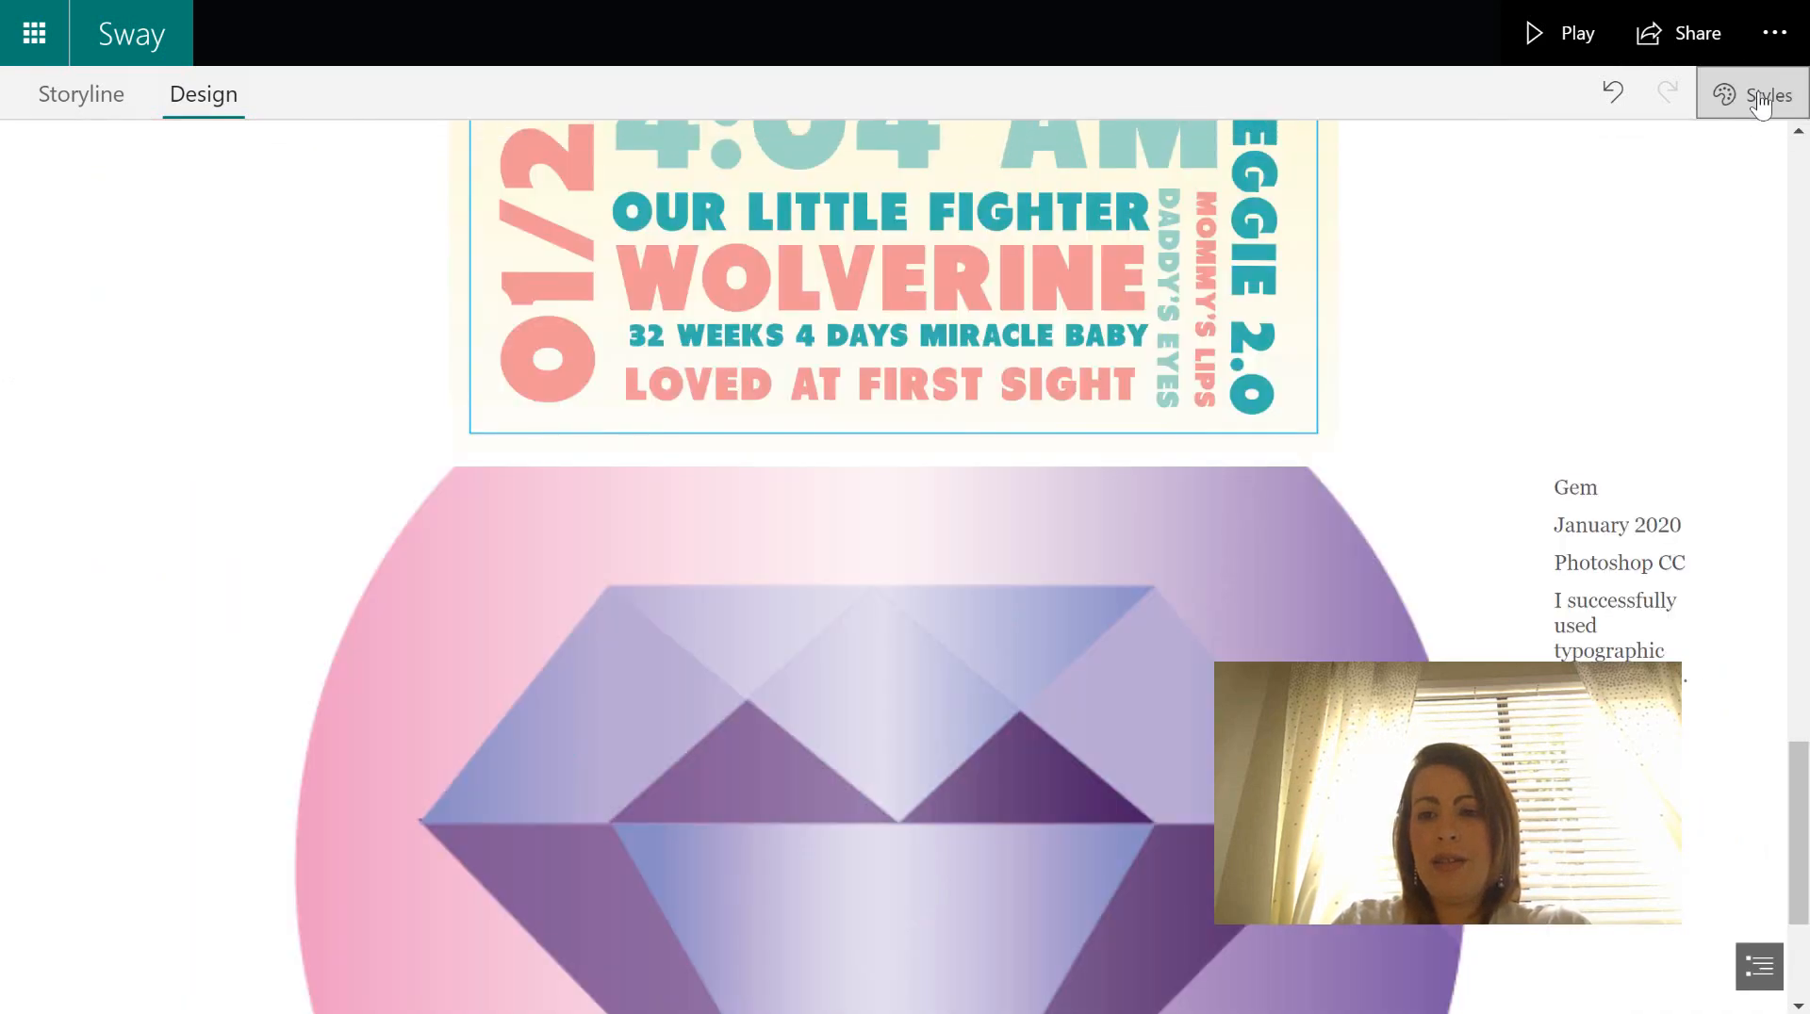
{"action": "left_click", "coordinate": [1752, 94]}
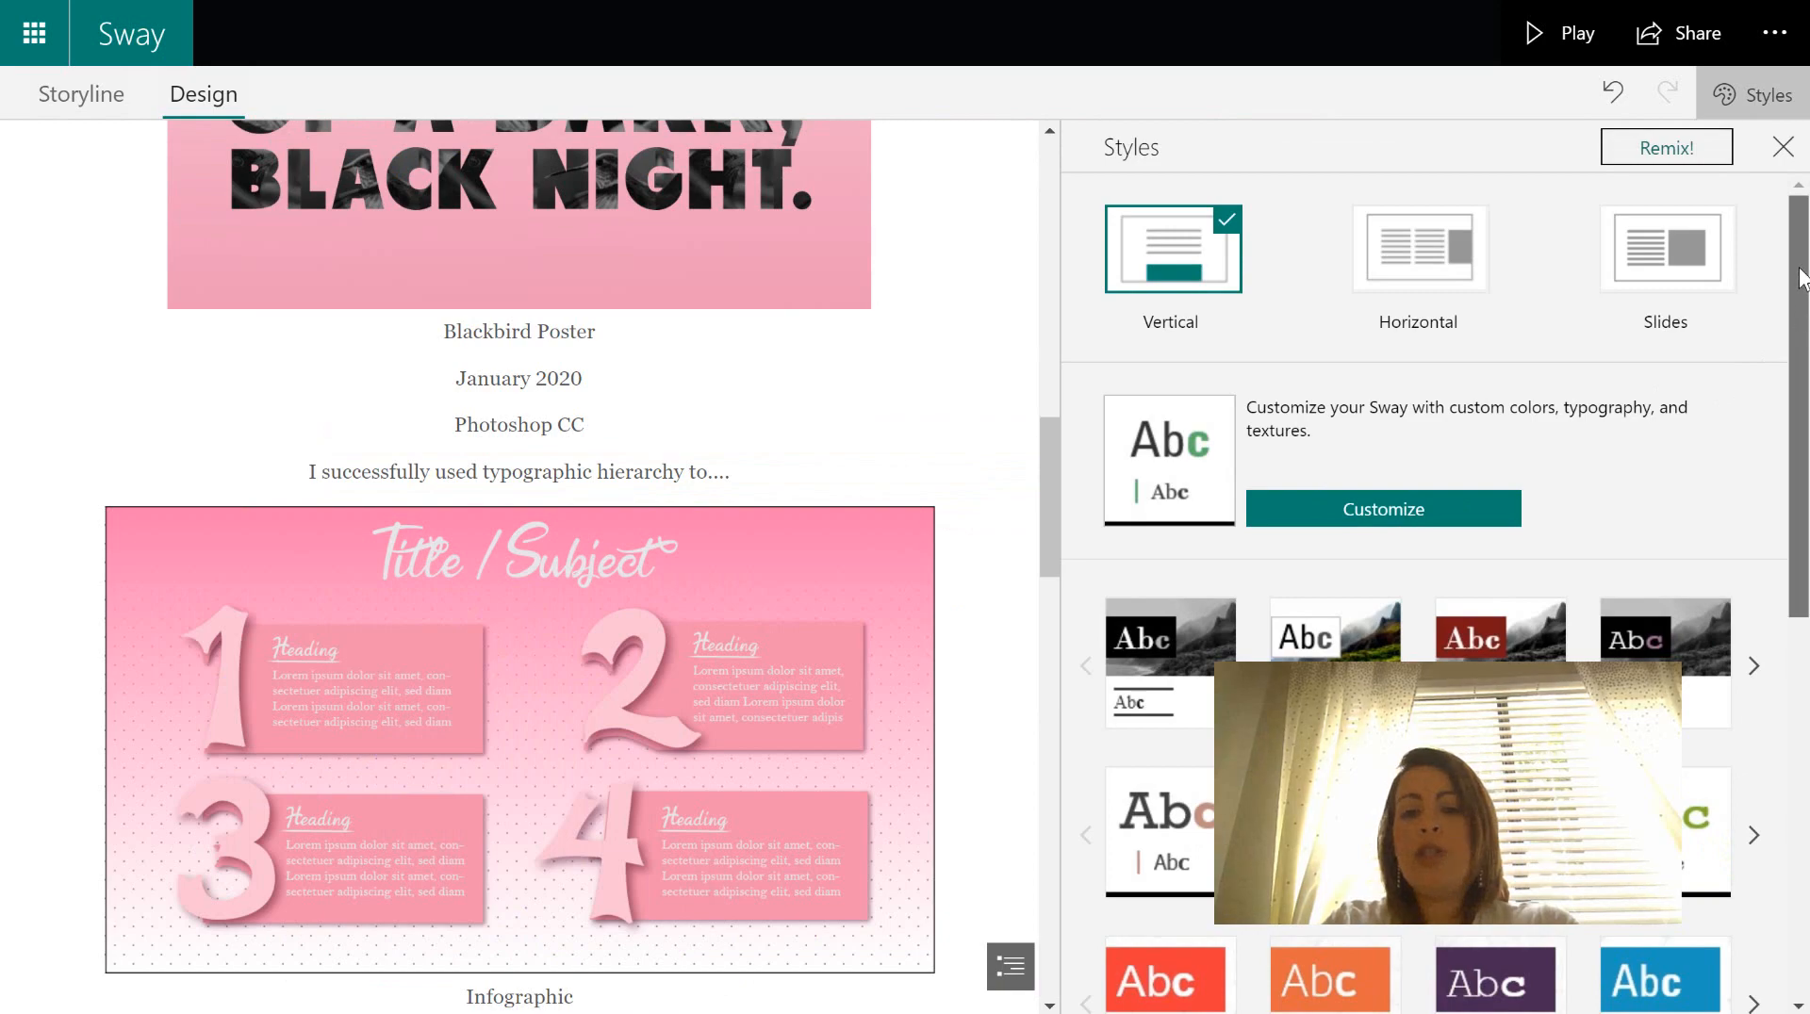
{"action": "left_click_drag", "start_coordinate": [1049, 460], "coordinate": [1131, 142]}
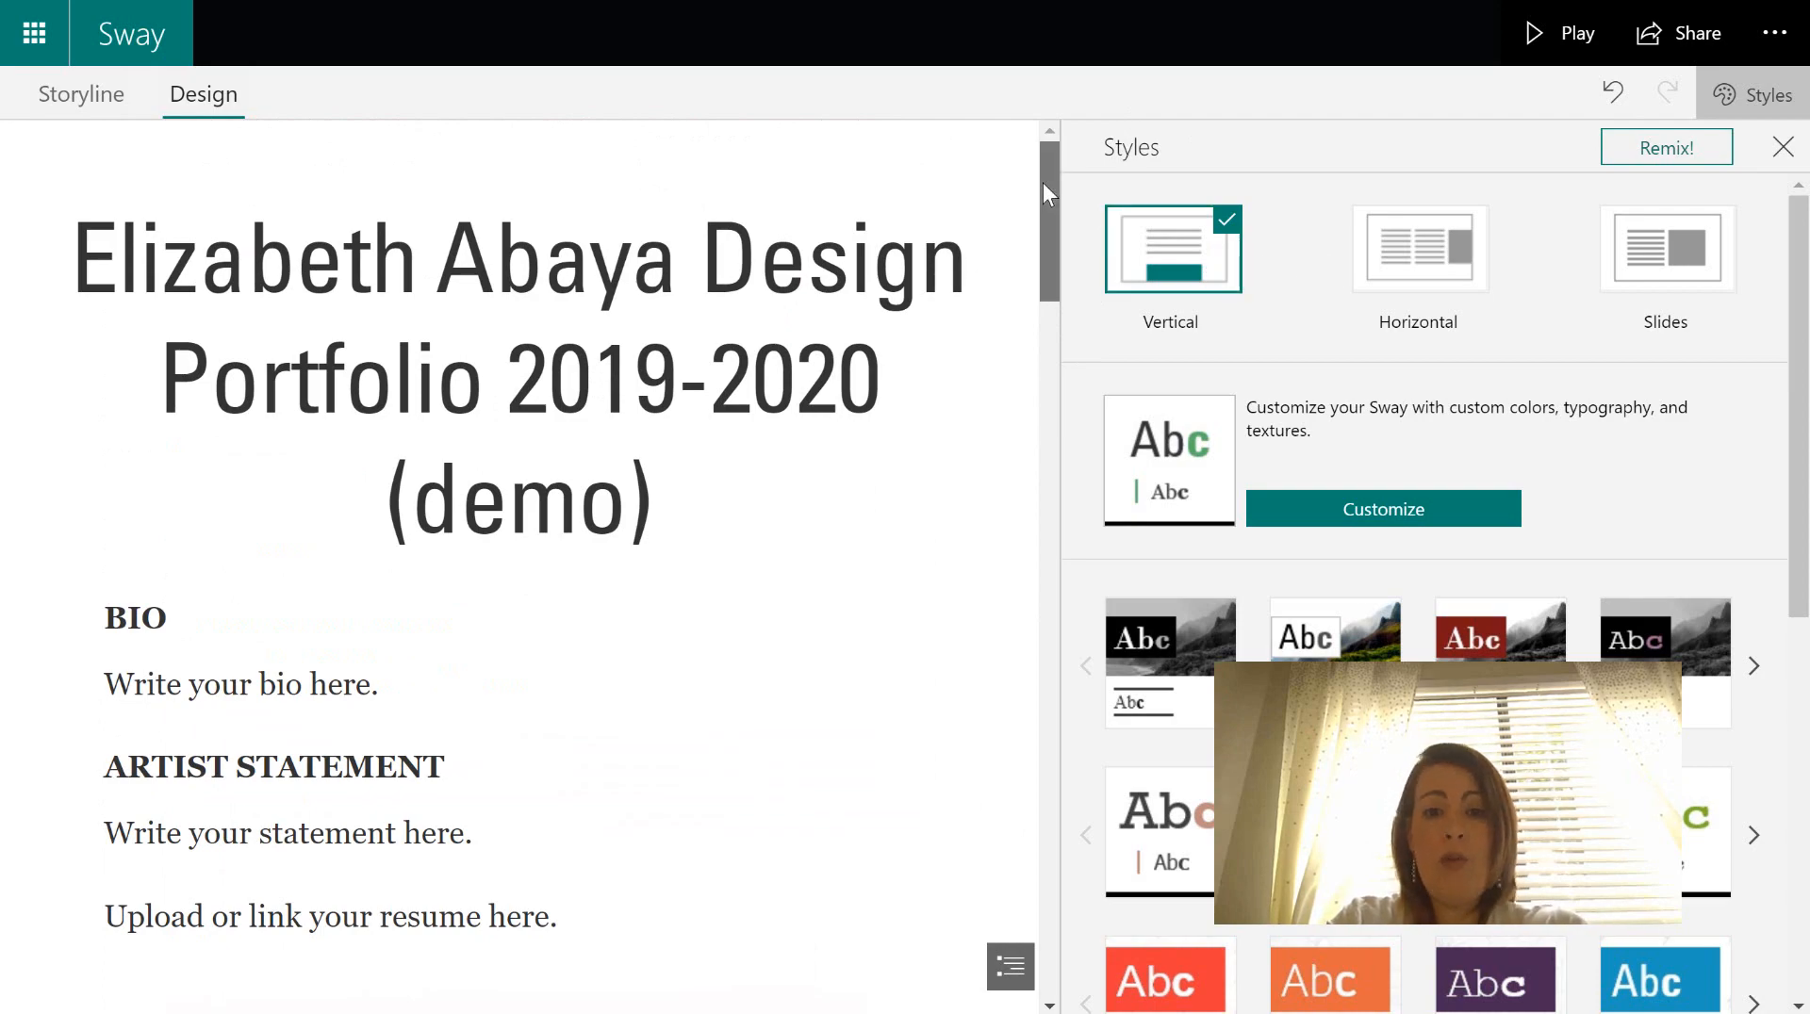
{"action": "left_click_drag", "start_coordinate": [1043, 183], "coordinate": [1047, 641]}
{"action": "left_click_drag", "start_coordinate": [1073, 445], "coordinate": [1082, 147]}
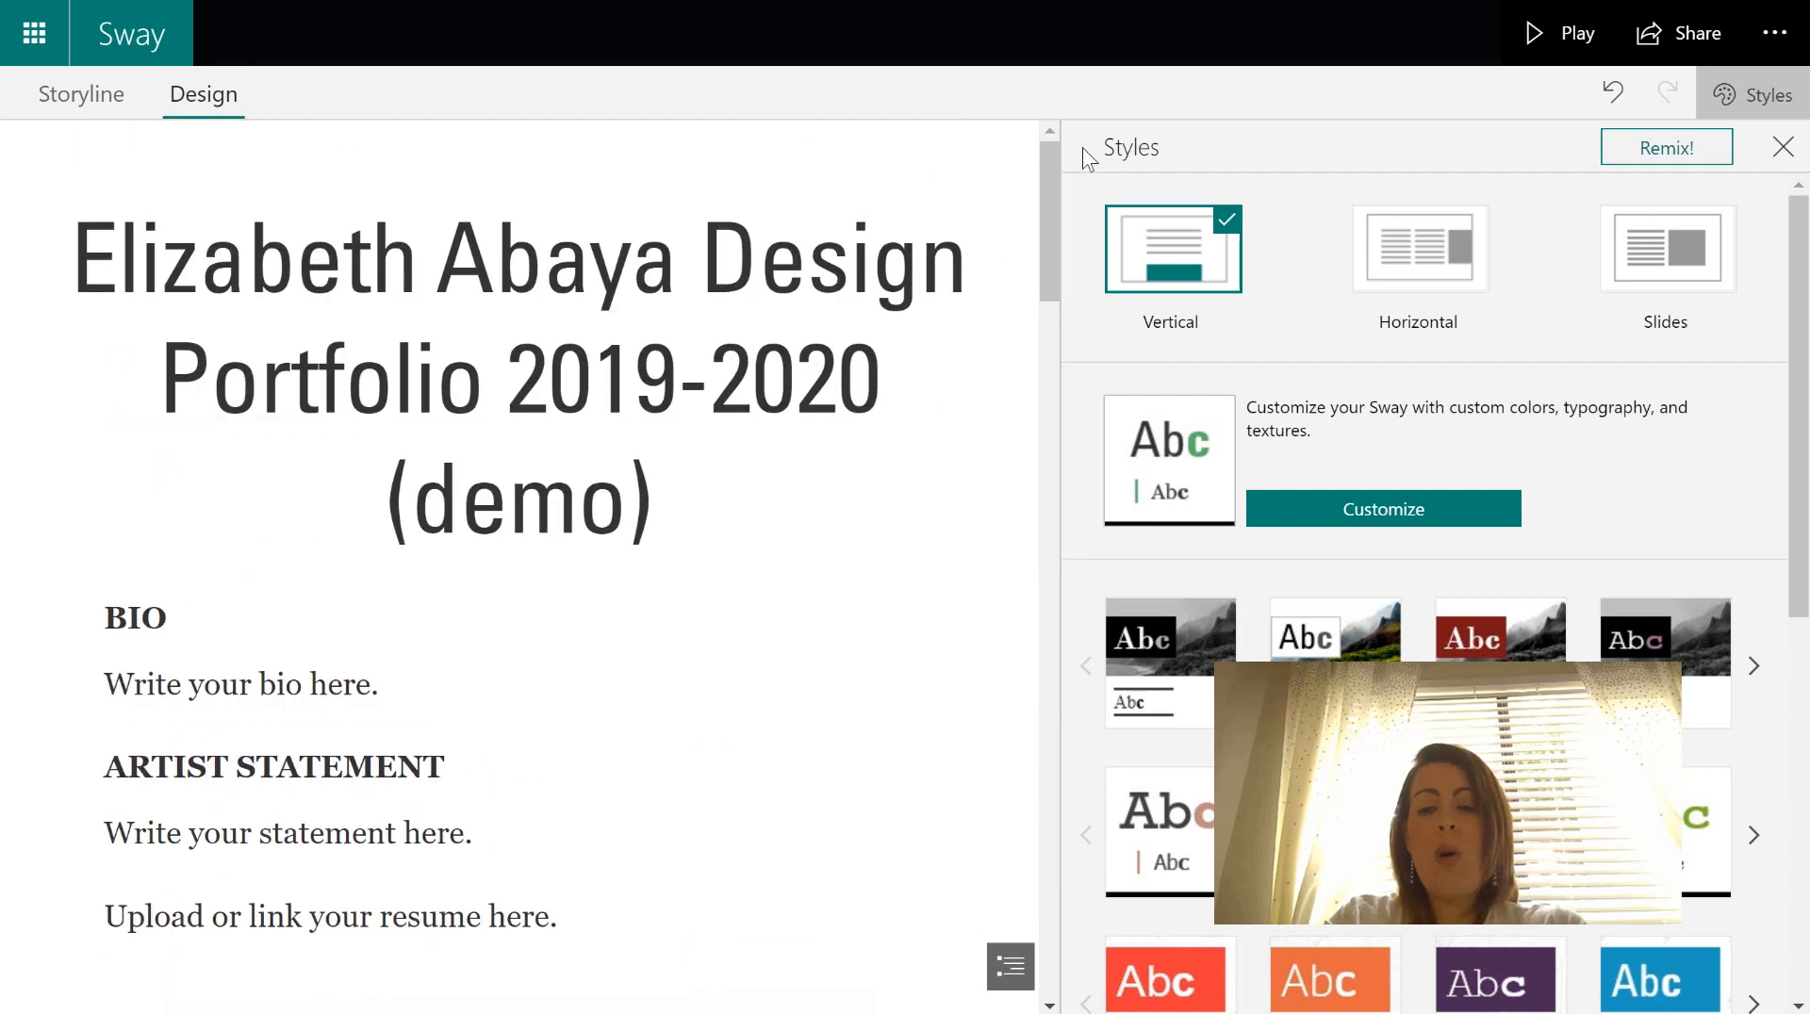
{"action": "left_click", "coordinate": [1438, 256]}
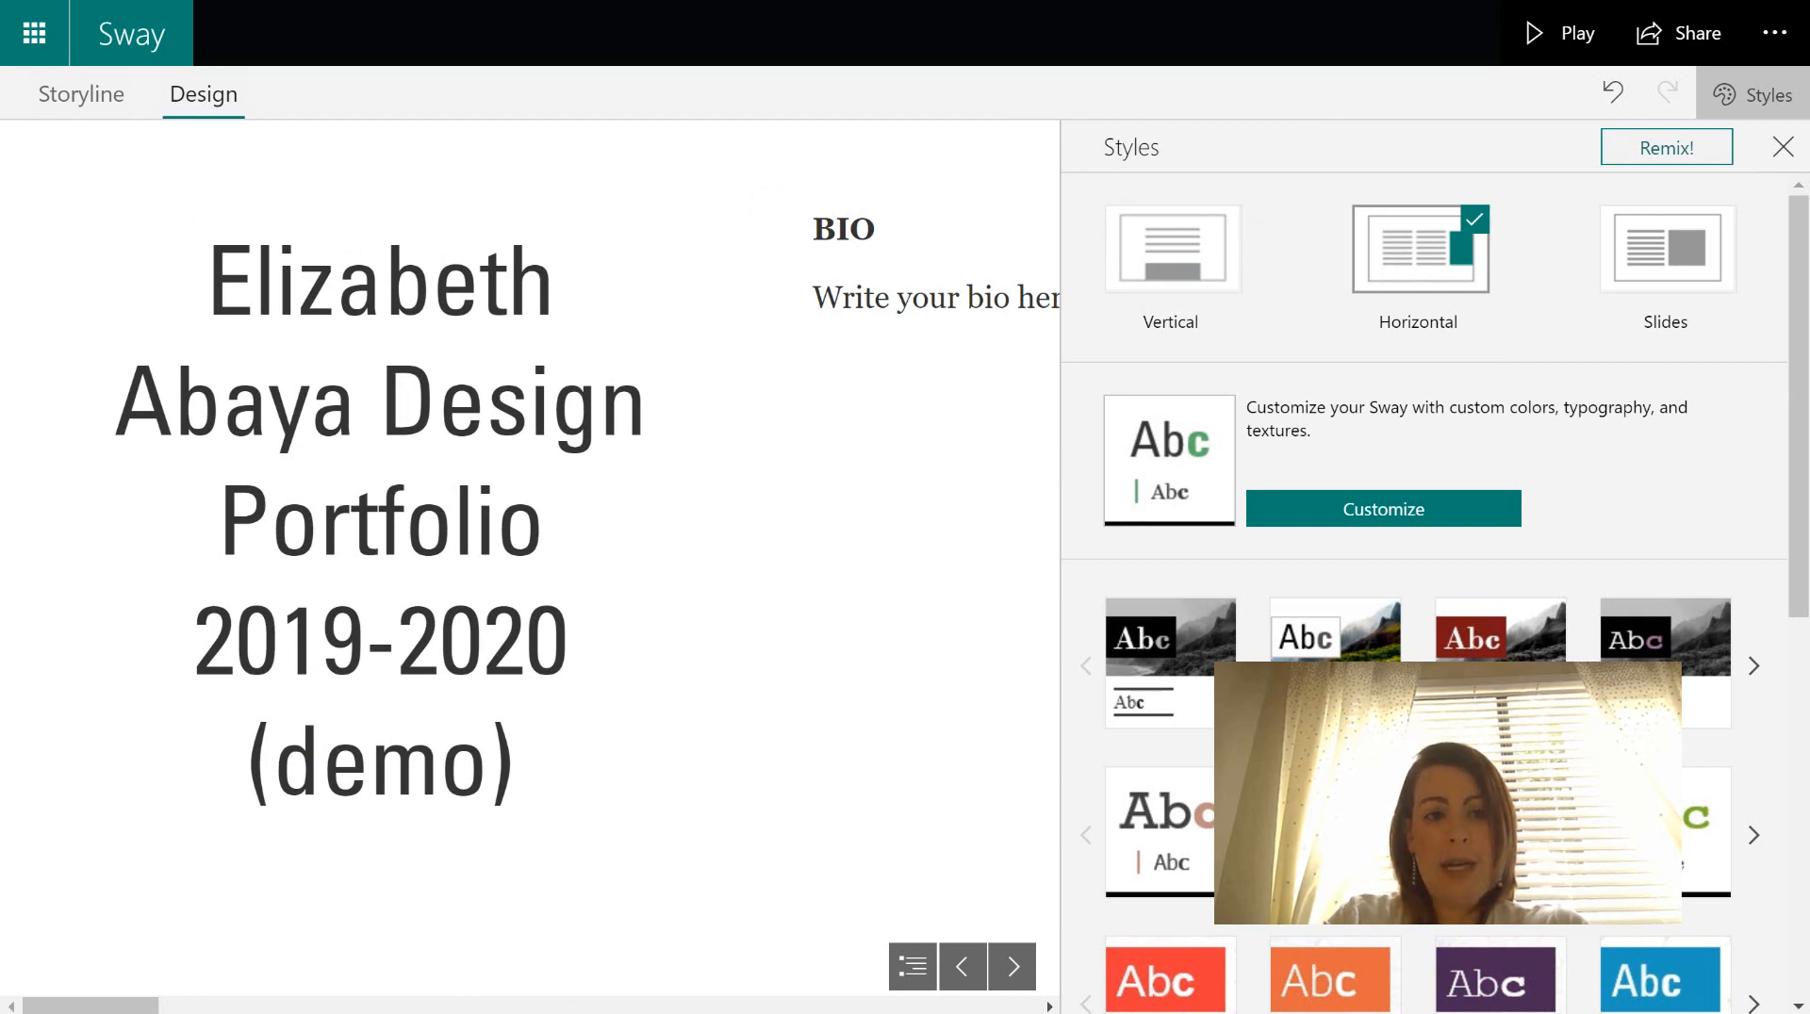
{"action": "mouse_move", "coordinate": [113, 1006]}
{"action": "left_mouse_down"}
{"action": "mouse_move", "coordinate": [707, 1002]}
{"action": "mouse_move", "coordinate": [88, 1007]}
{"action": "left_mouse_up"}
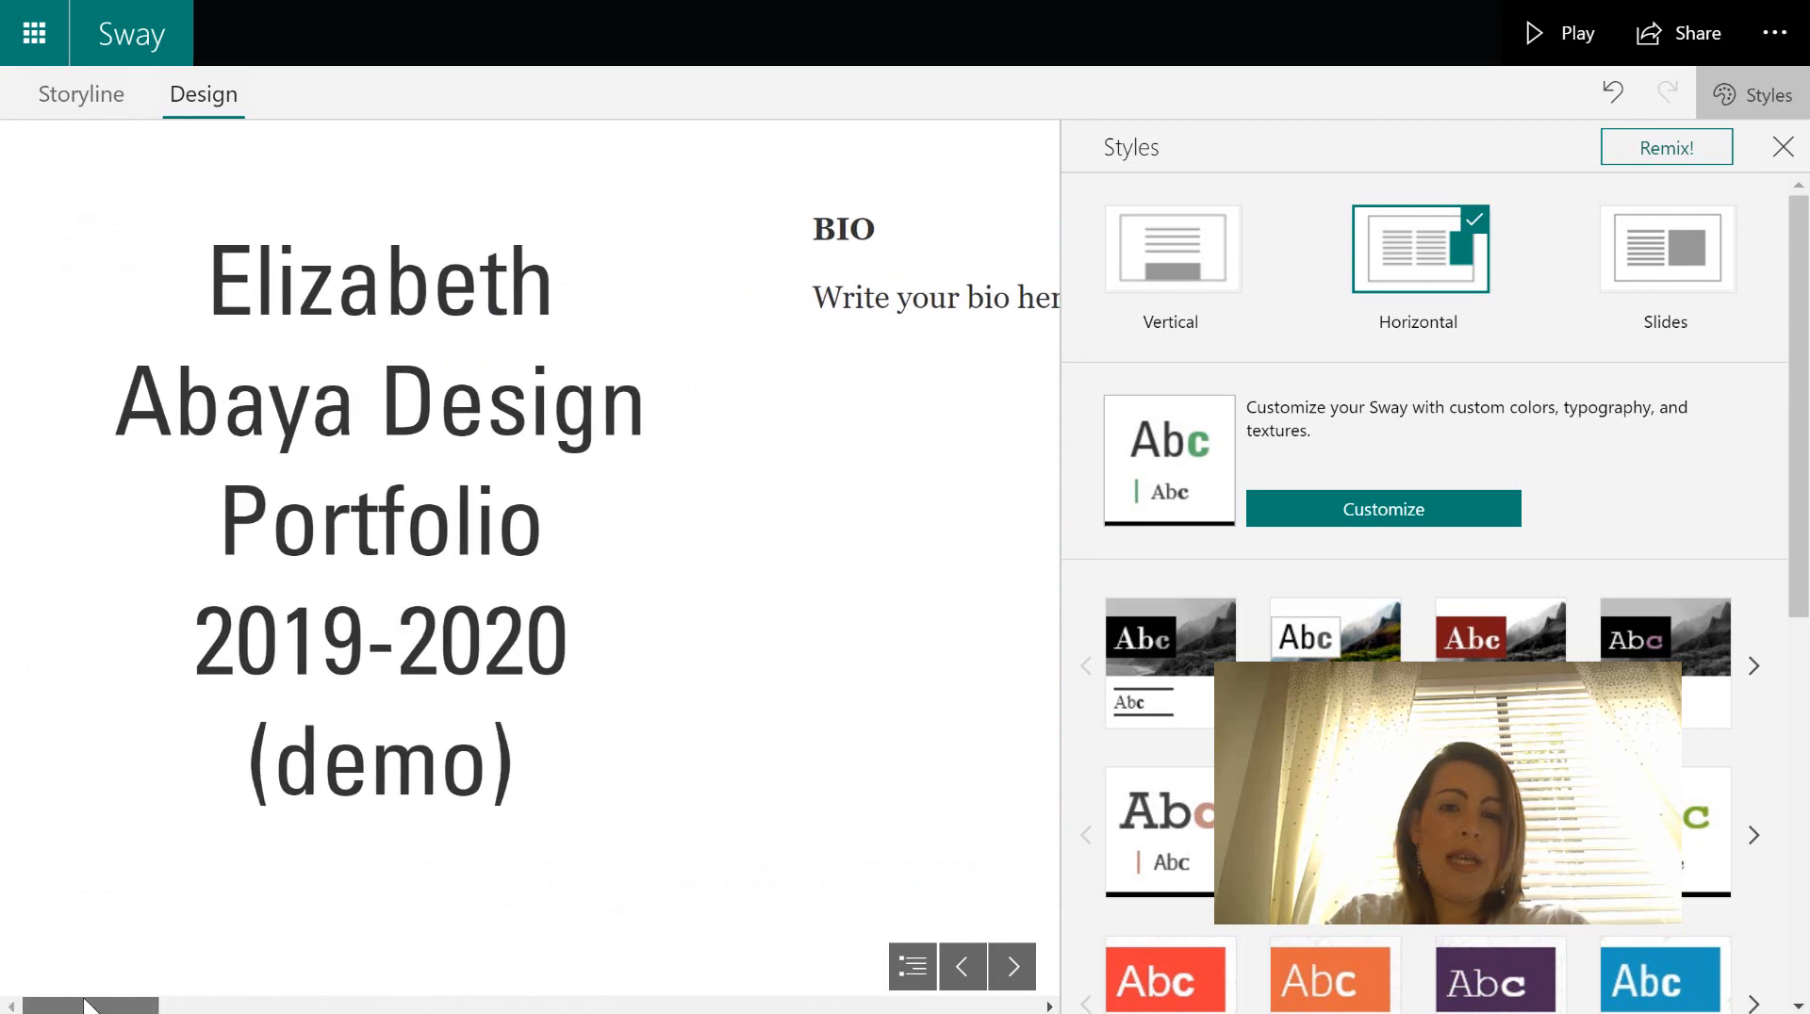
- Try the Slides layout through the resume, Blackbird Poster and Infographic slides, then return to Vertical
{"action": "left_click", "coordinate": [1660, 264]}
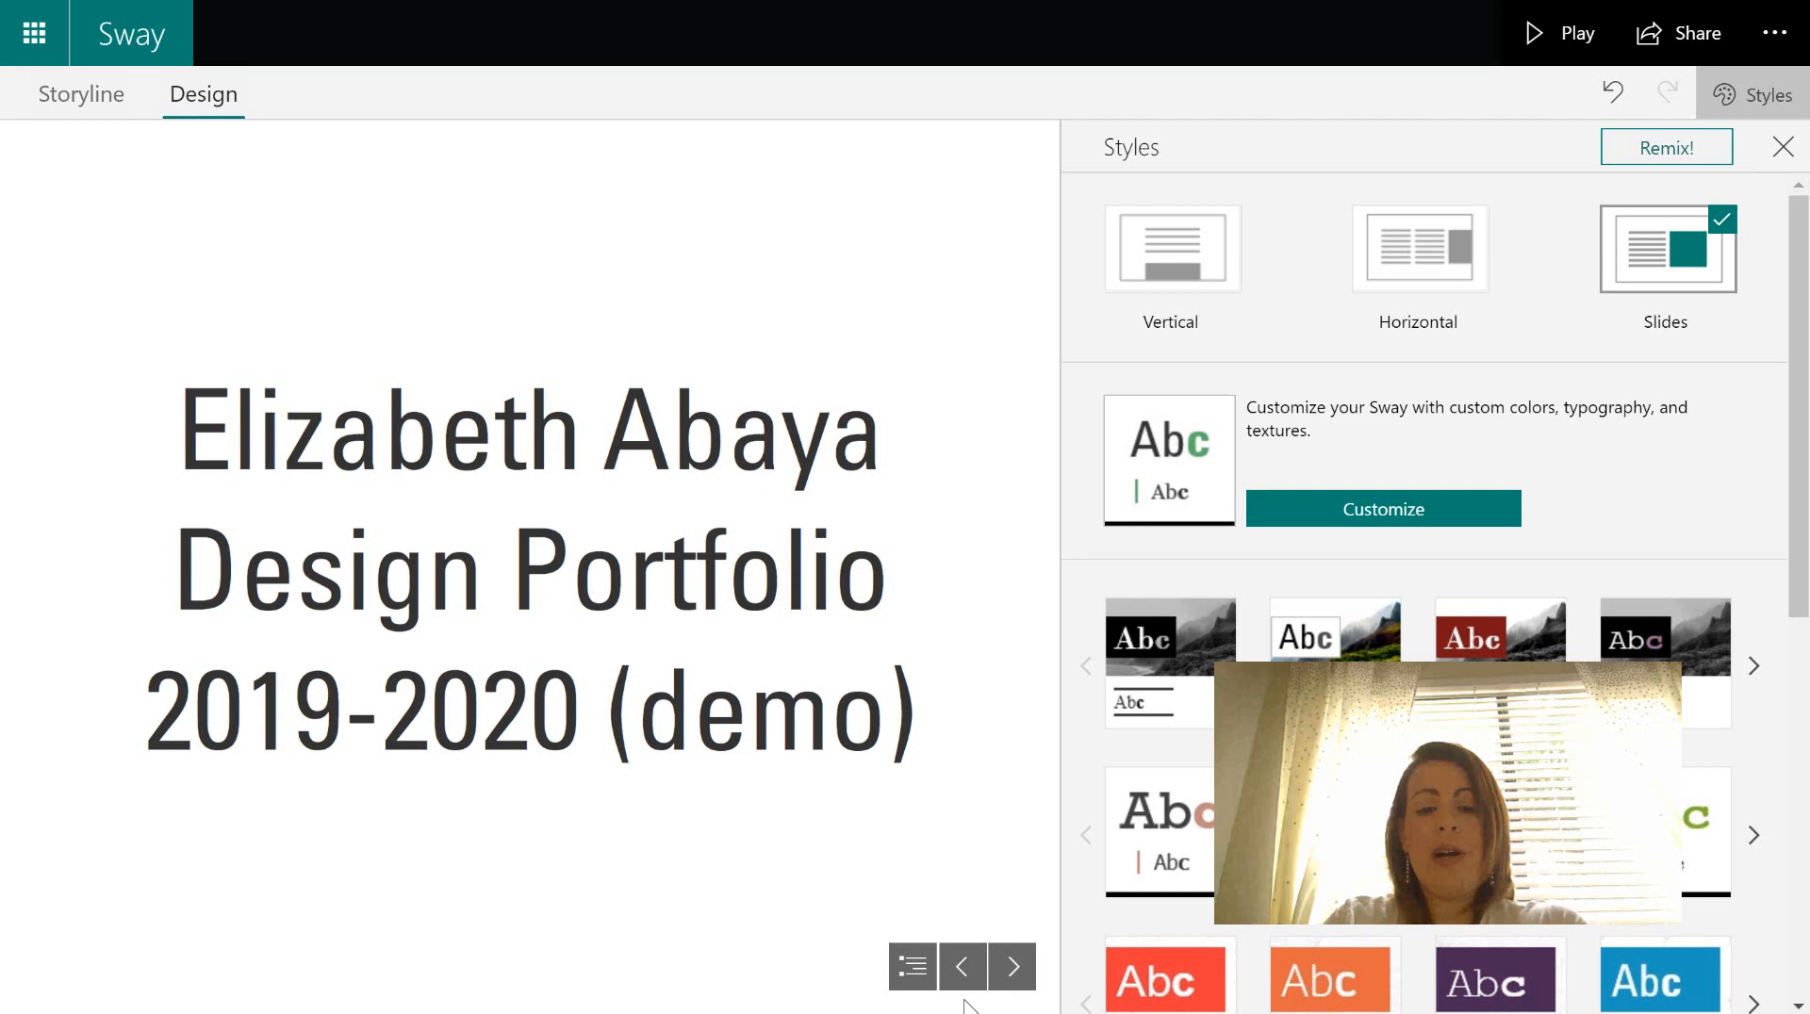
{"action": "left_click", "coordinate": [1013, 966]}
{"action": "left_click", "coordinate": [1013, 966]}
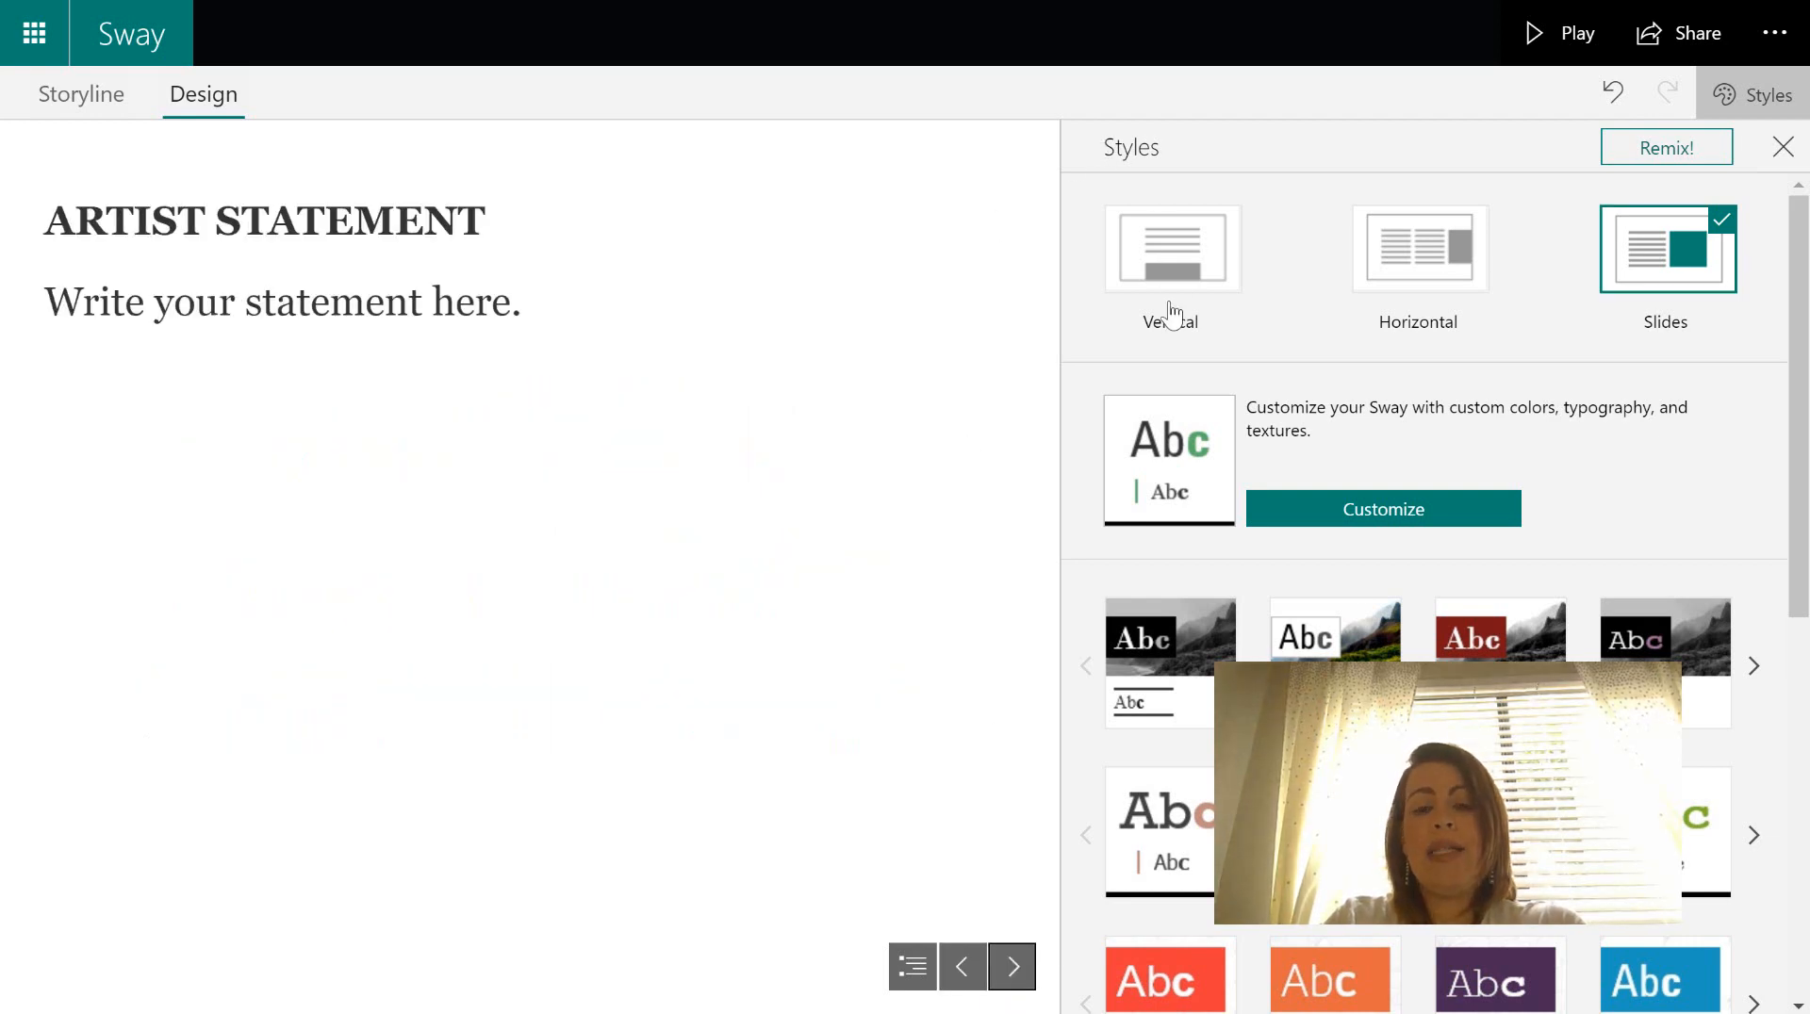
{"action": "left_click", "coordinate": [1013, 966]}
{"action": "left_click", "coordinate": [1014, 966]}
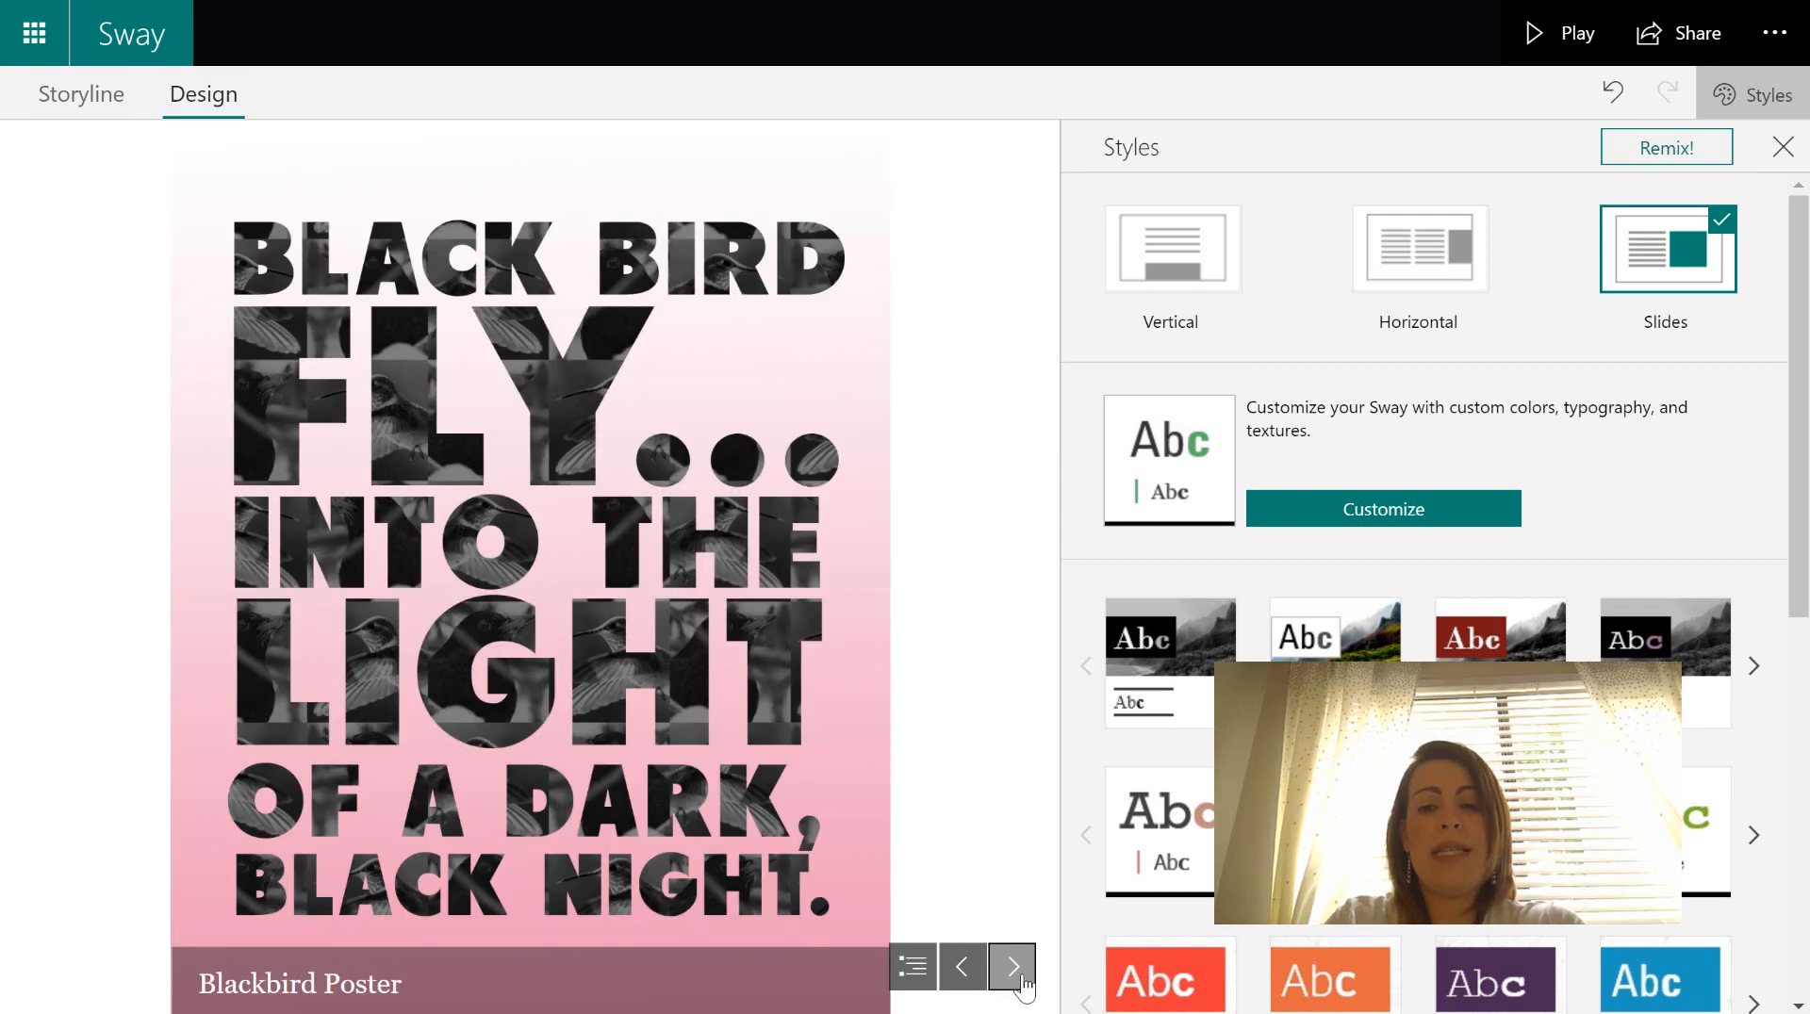
{"action": "left_click", "coordinate": [1014, 966]}
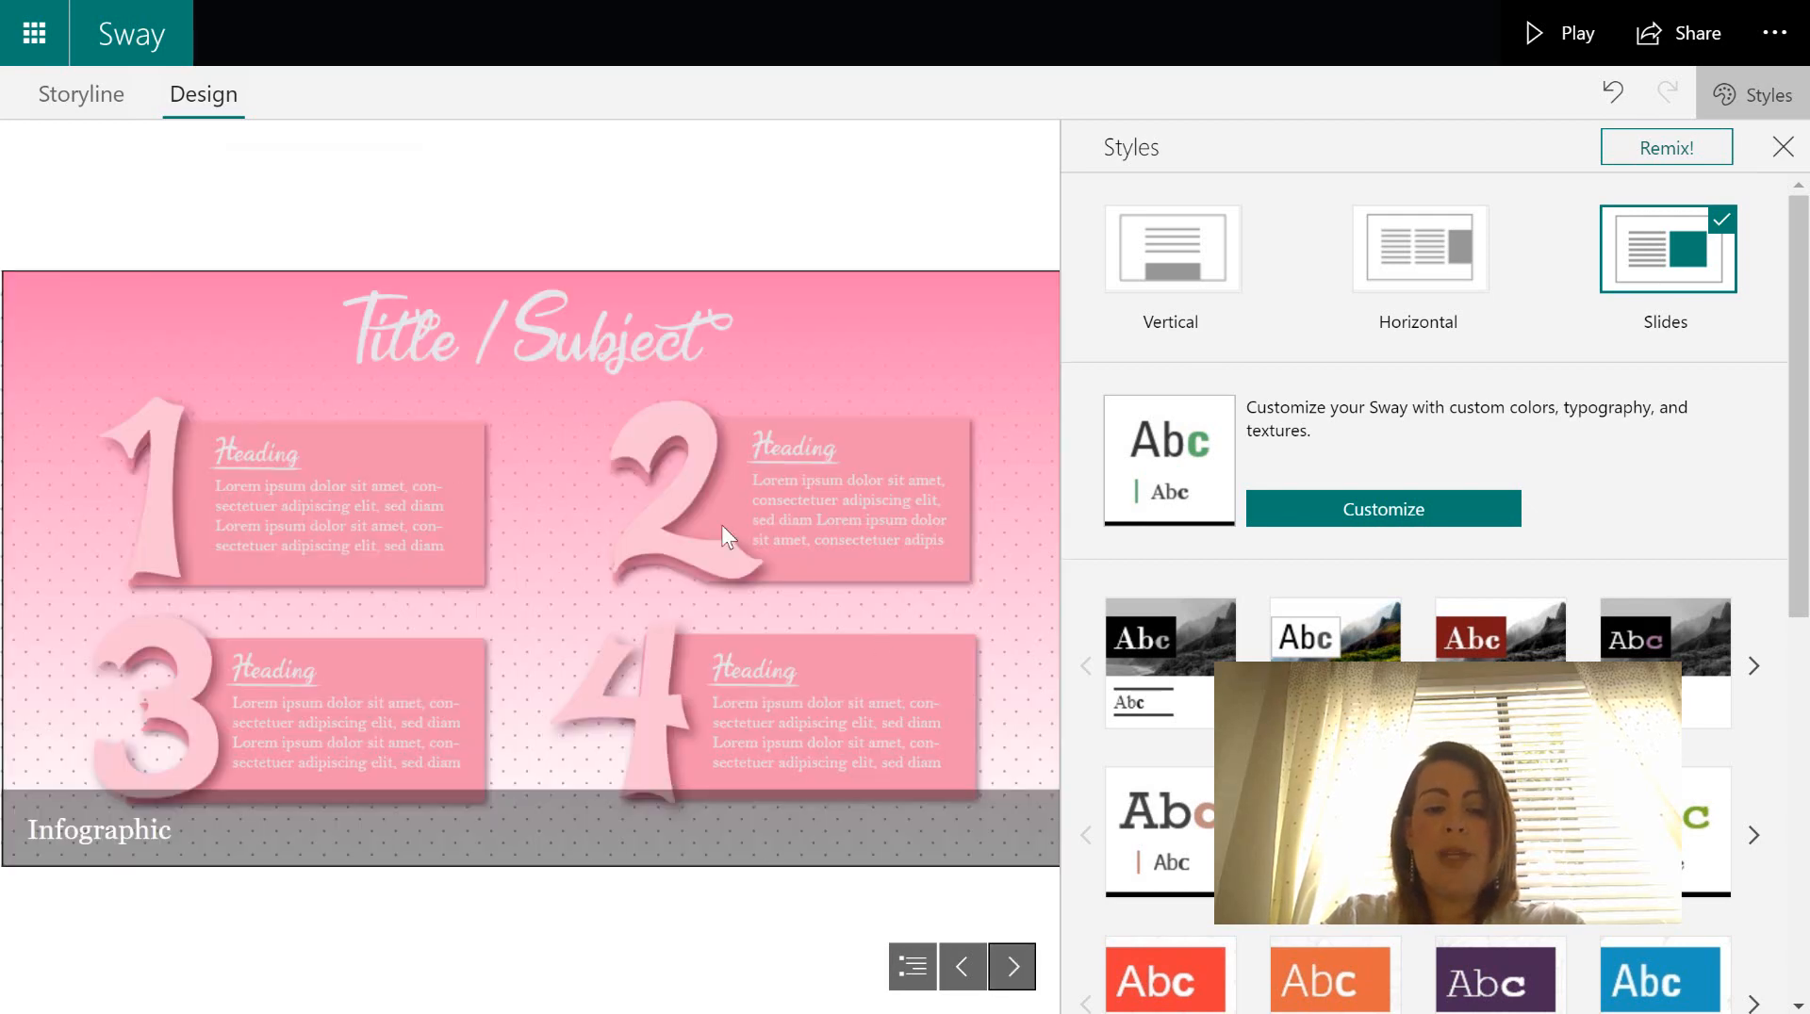
{"action": "left_click", "coordinate": [1169, 257]}
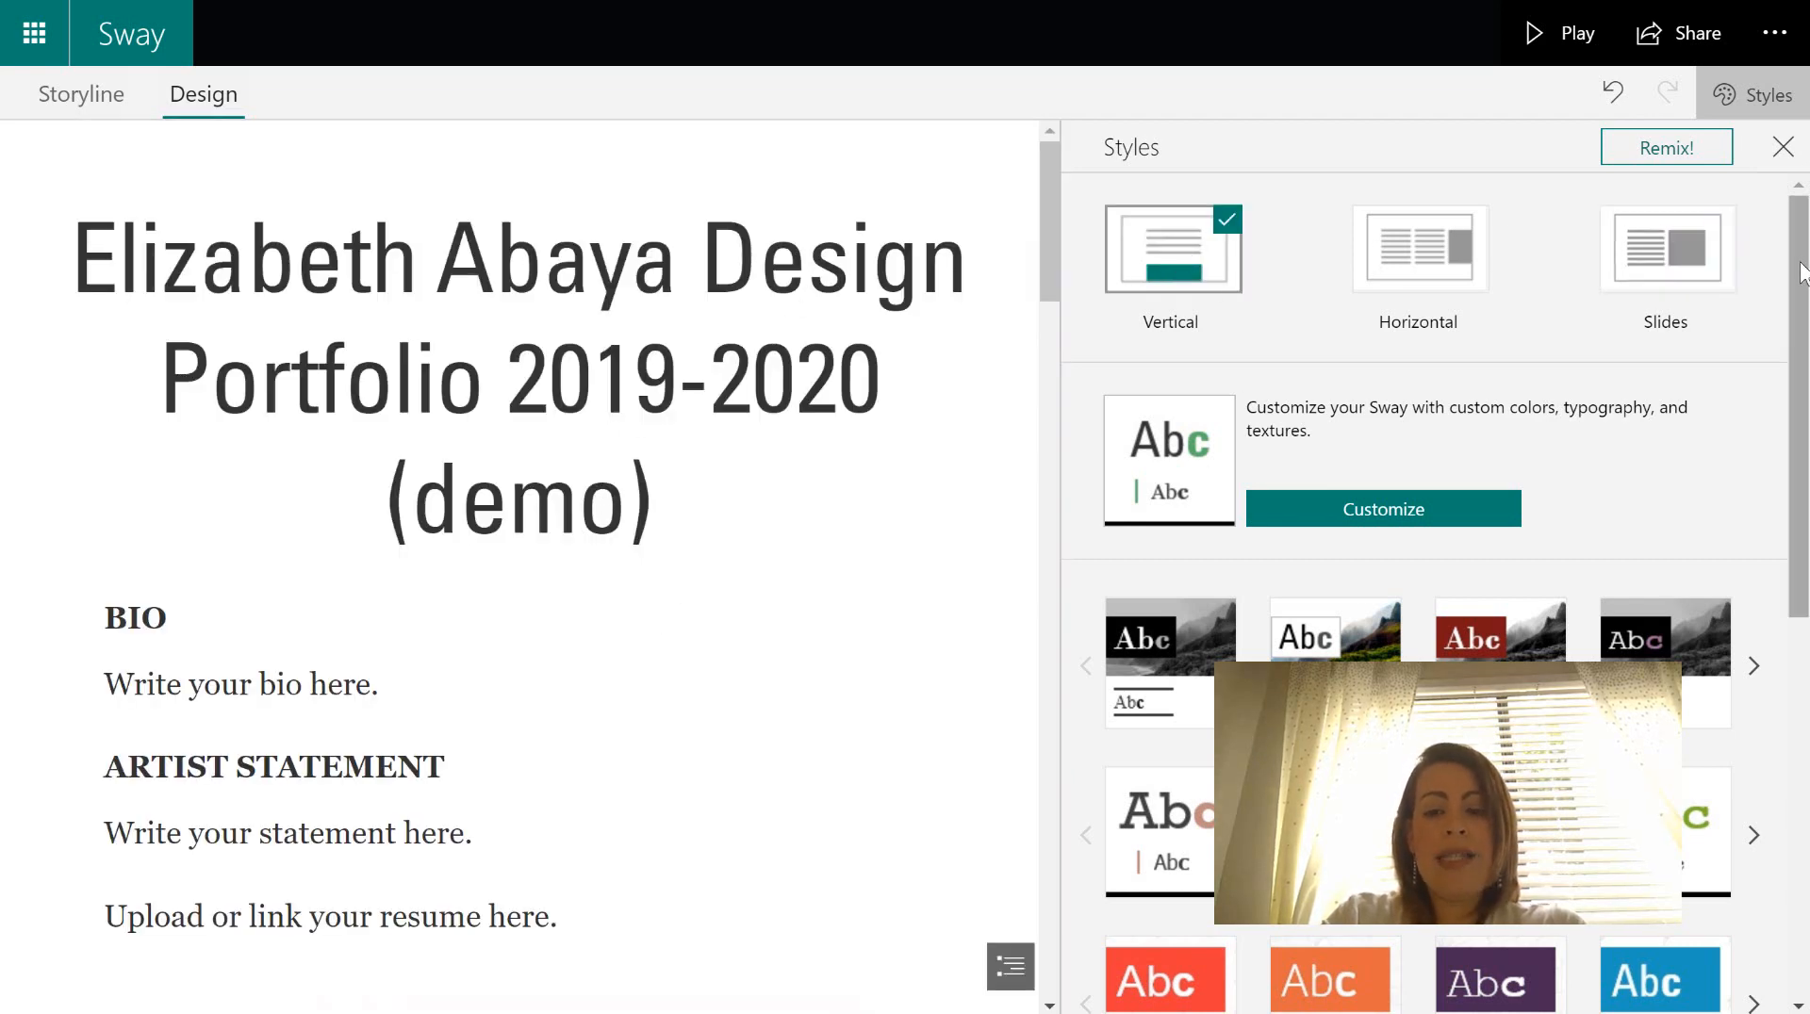
- Apply the third pastel floral style from the Styles gallery
{"action": "left_click_drag", "start_coordinate": [1801, 274], "coordinate": [1801, 563]}
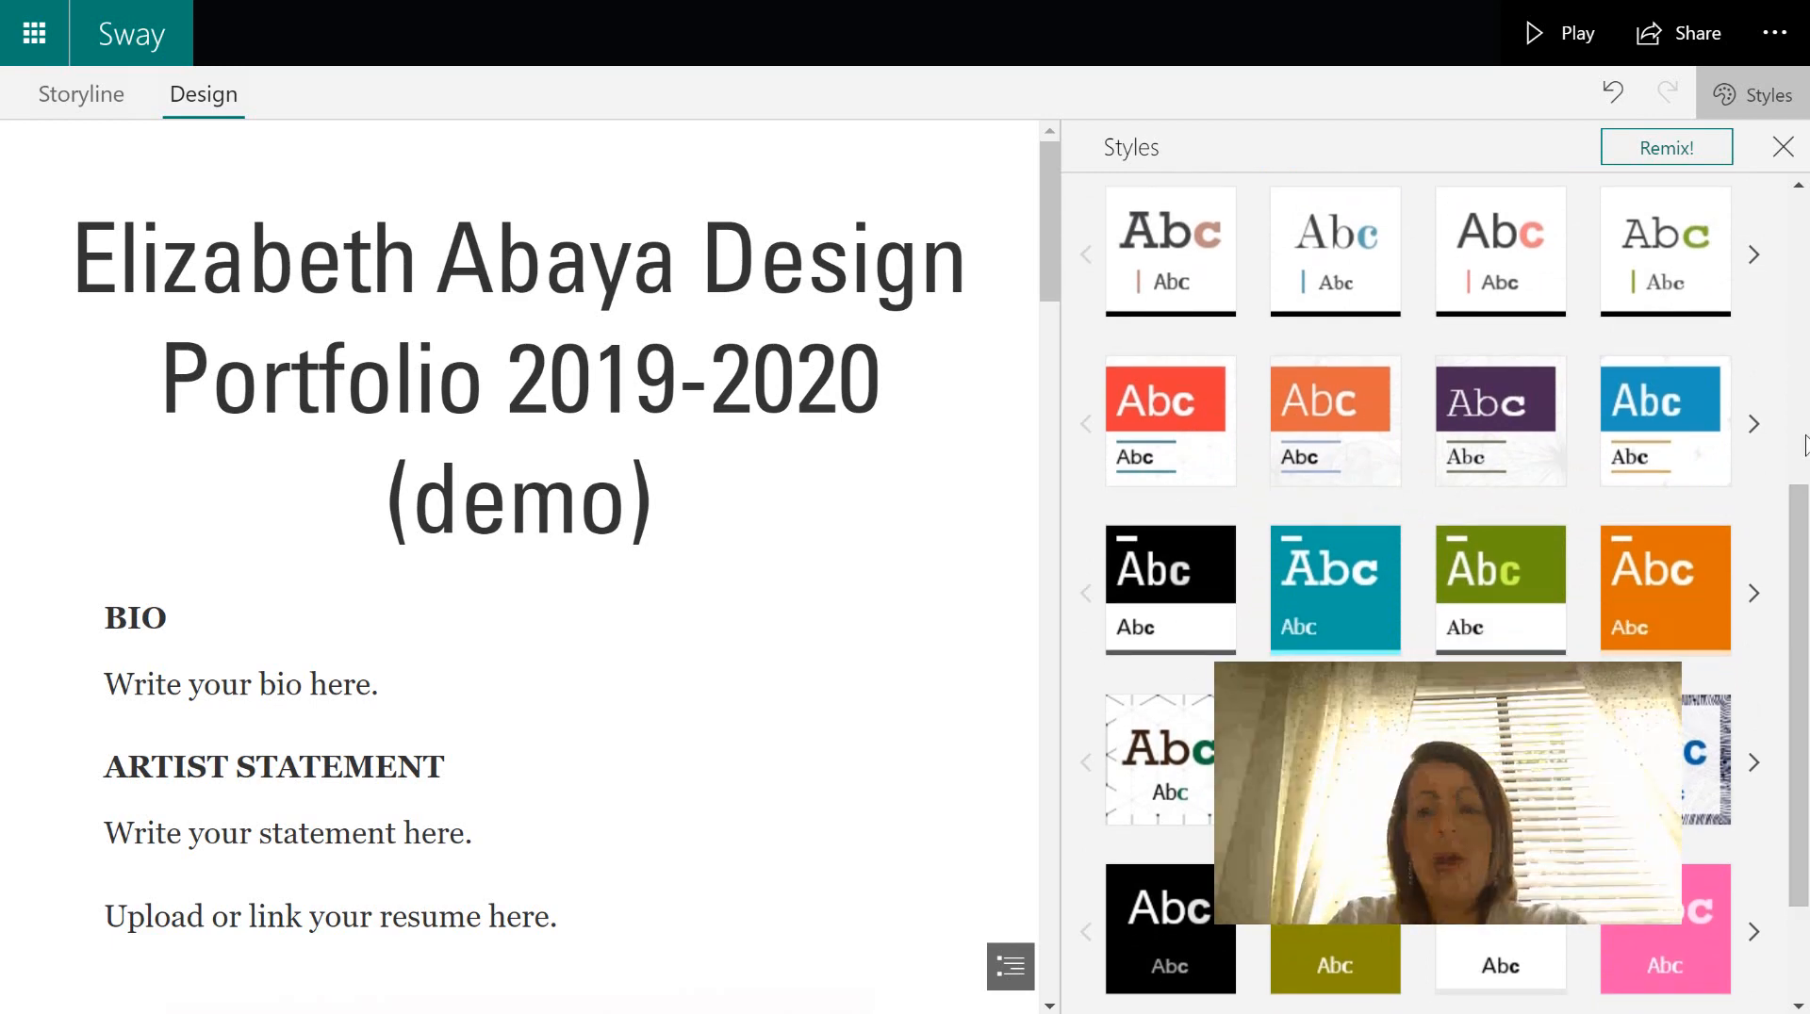
{"action": "scroll", "coordinate": [1802, 584], "scroll_direction": "down", "scroll_amount": 2}
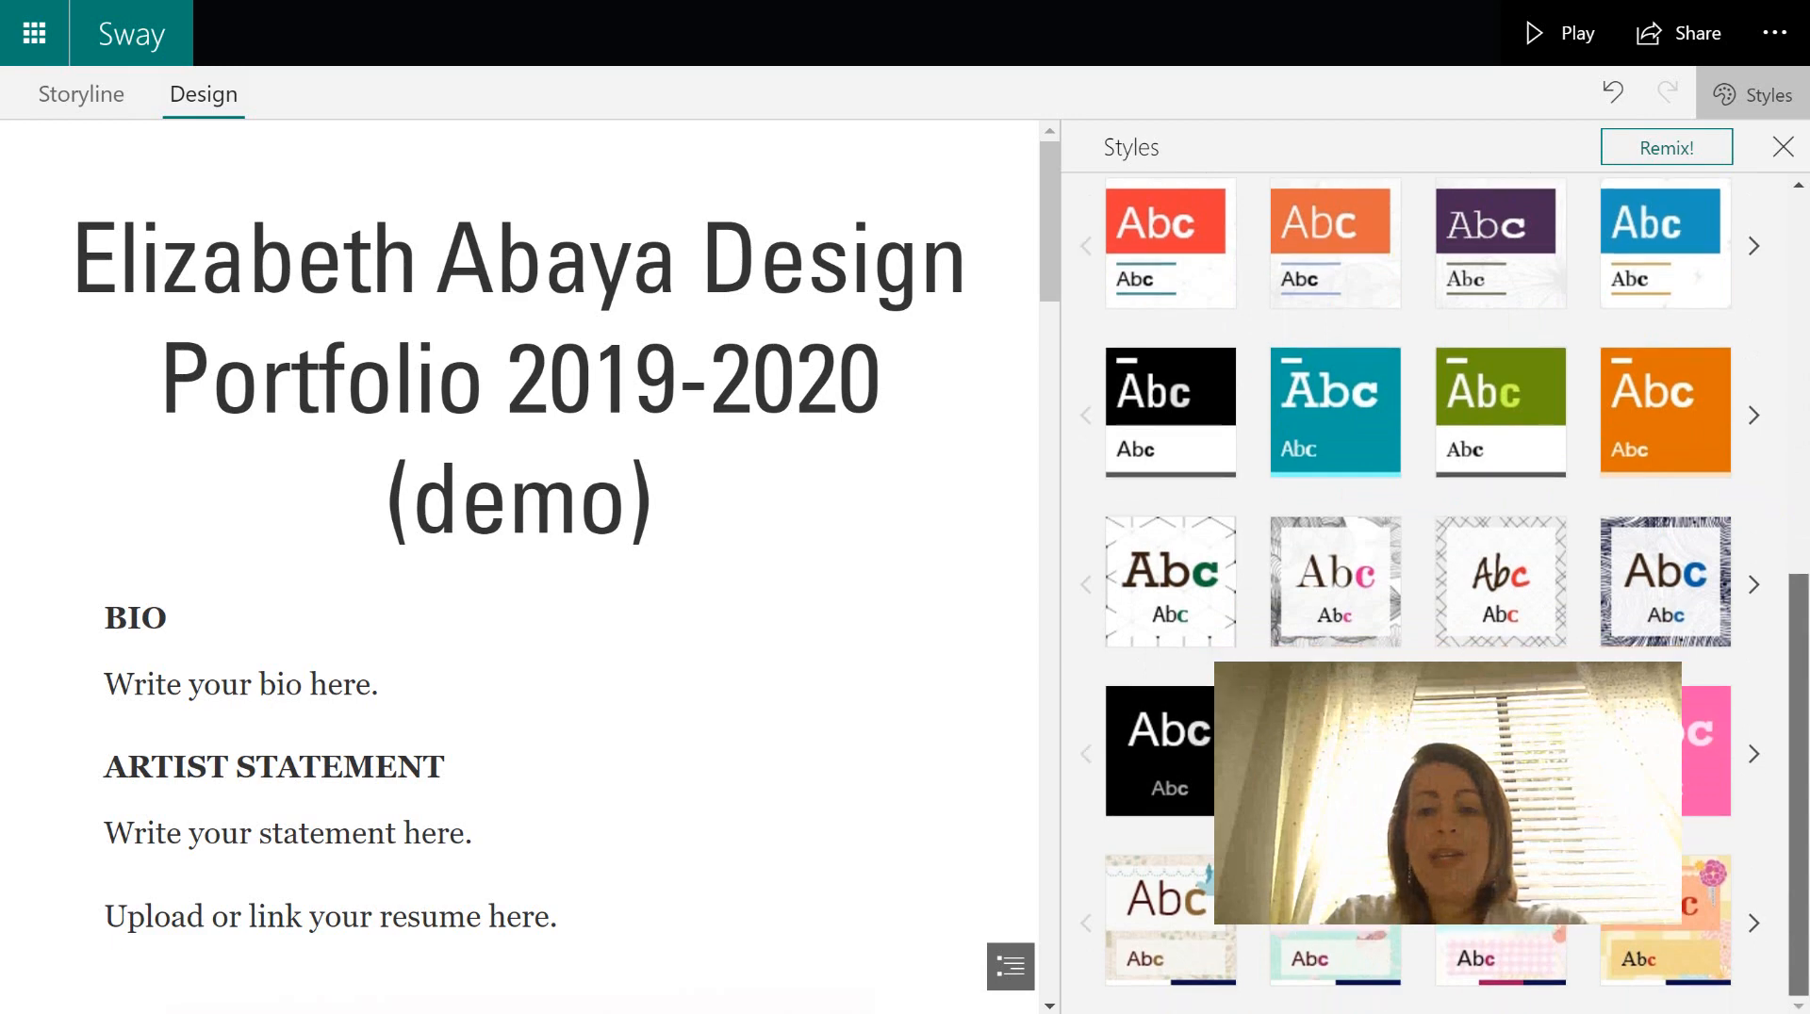
{"action": "scroll", "coordinate": [1803, 603], "scroll_direction": "up", "scroll_amount": 2}
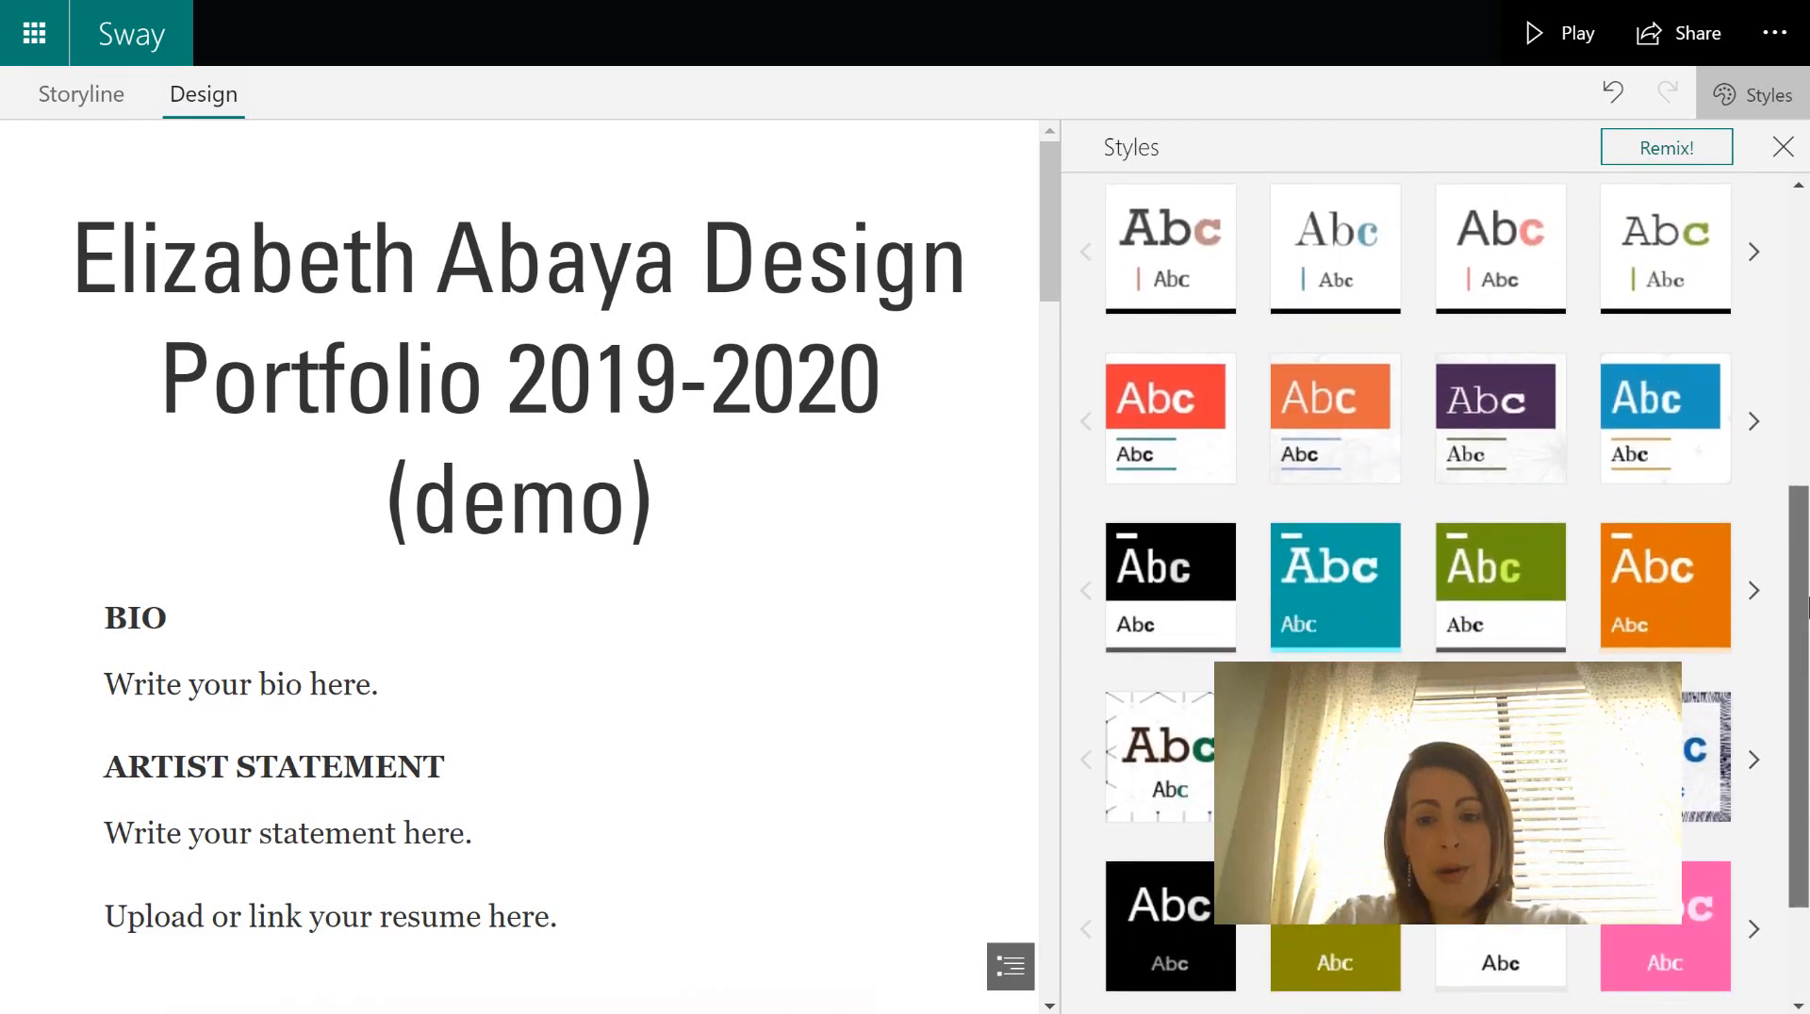
{"action": "scroll", "coordinate": [1806, 607], "scroll_direction": "down", "scroll_amount": 2}
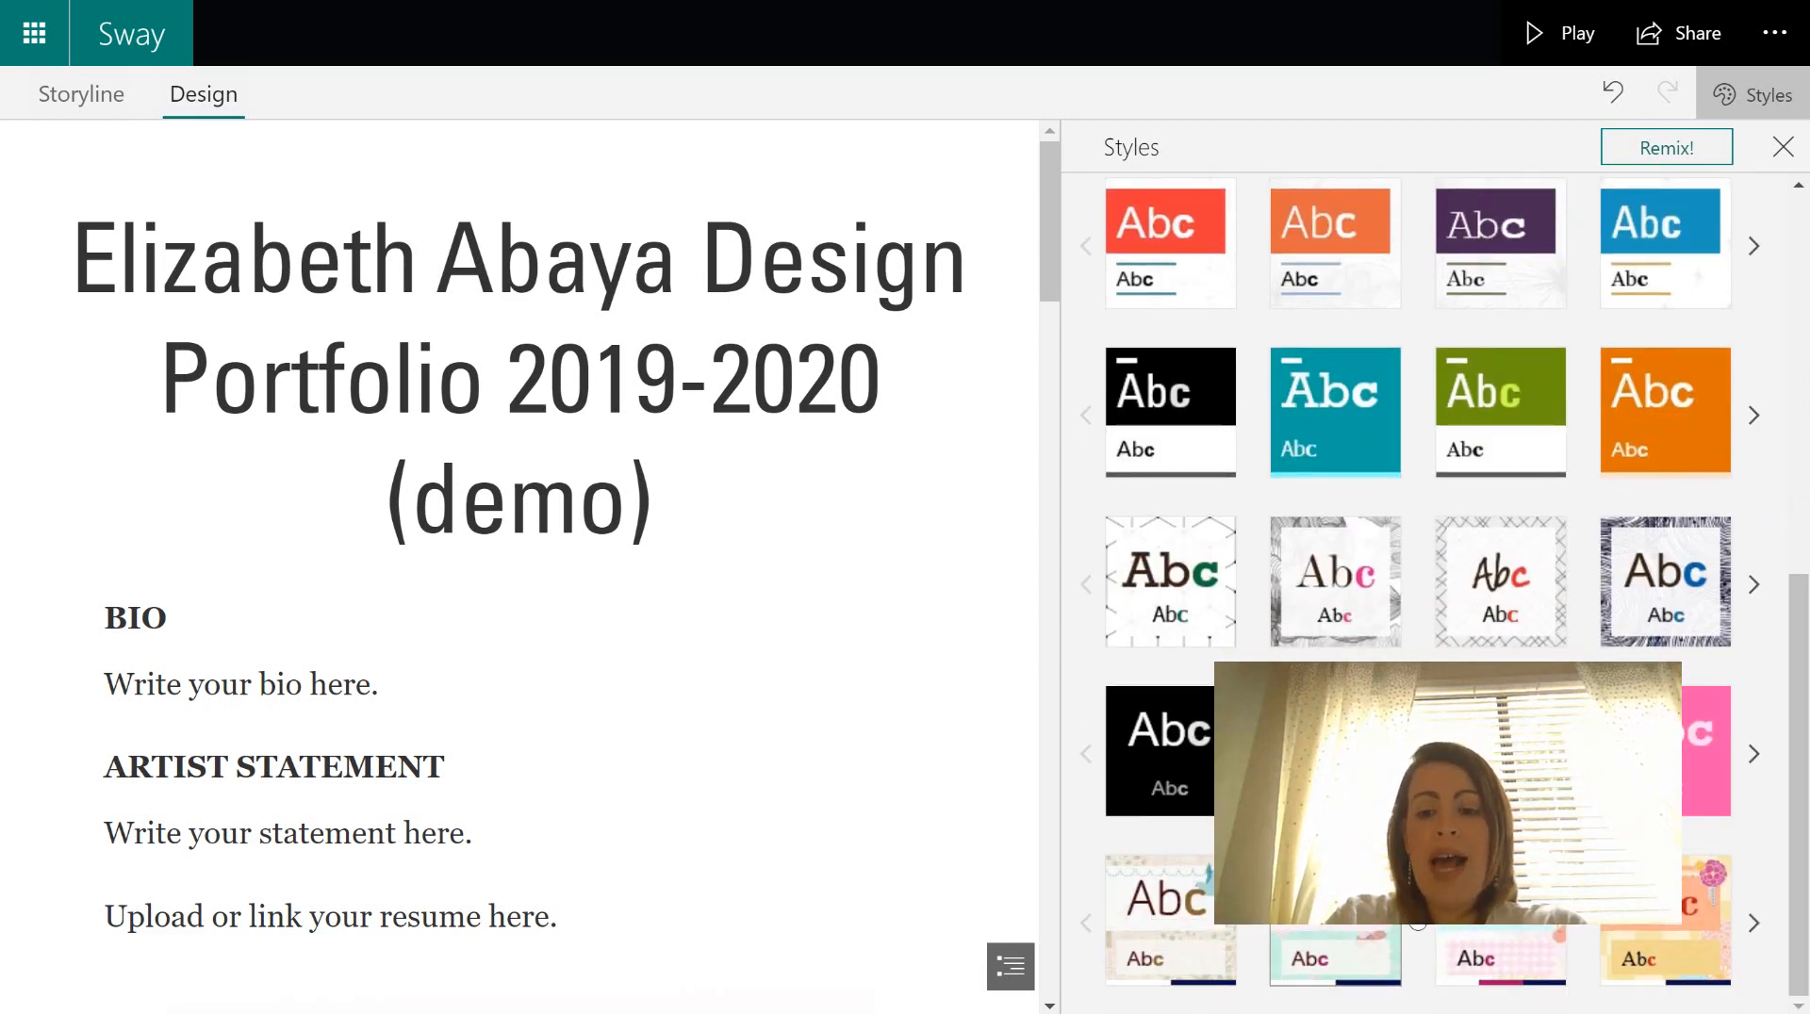
{"action": "left_click", "coordinate": [1753, 923]}
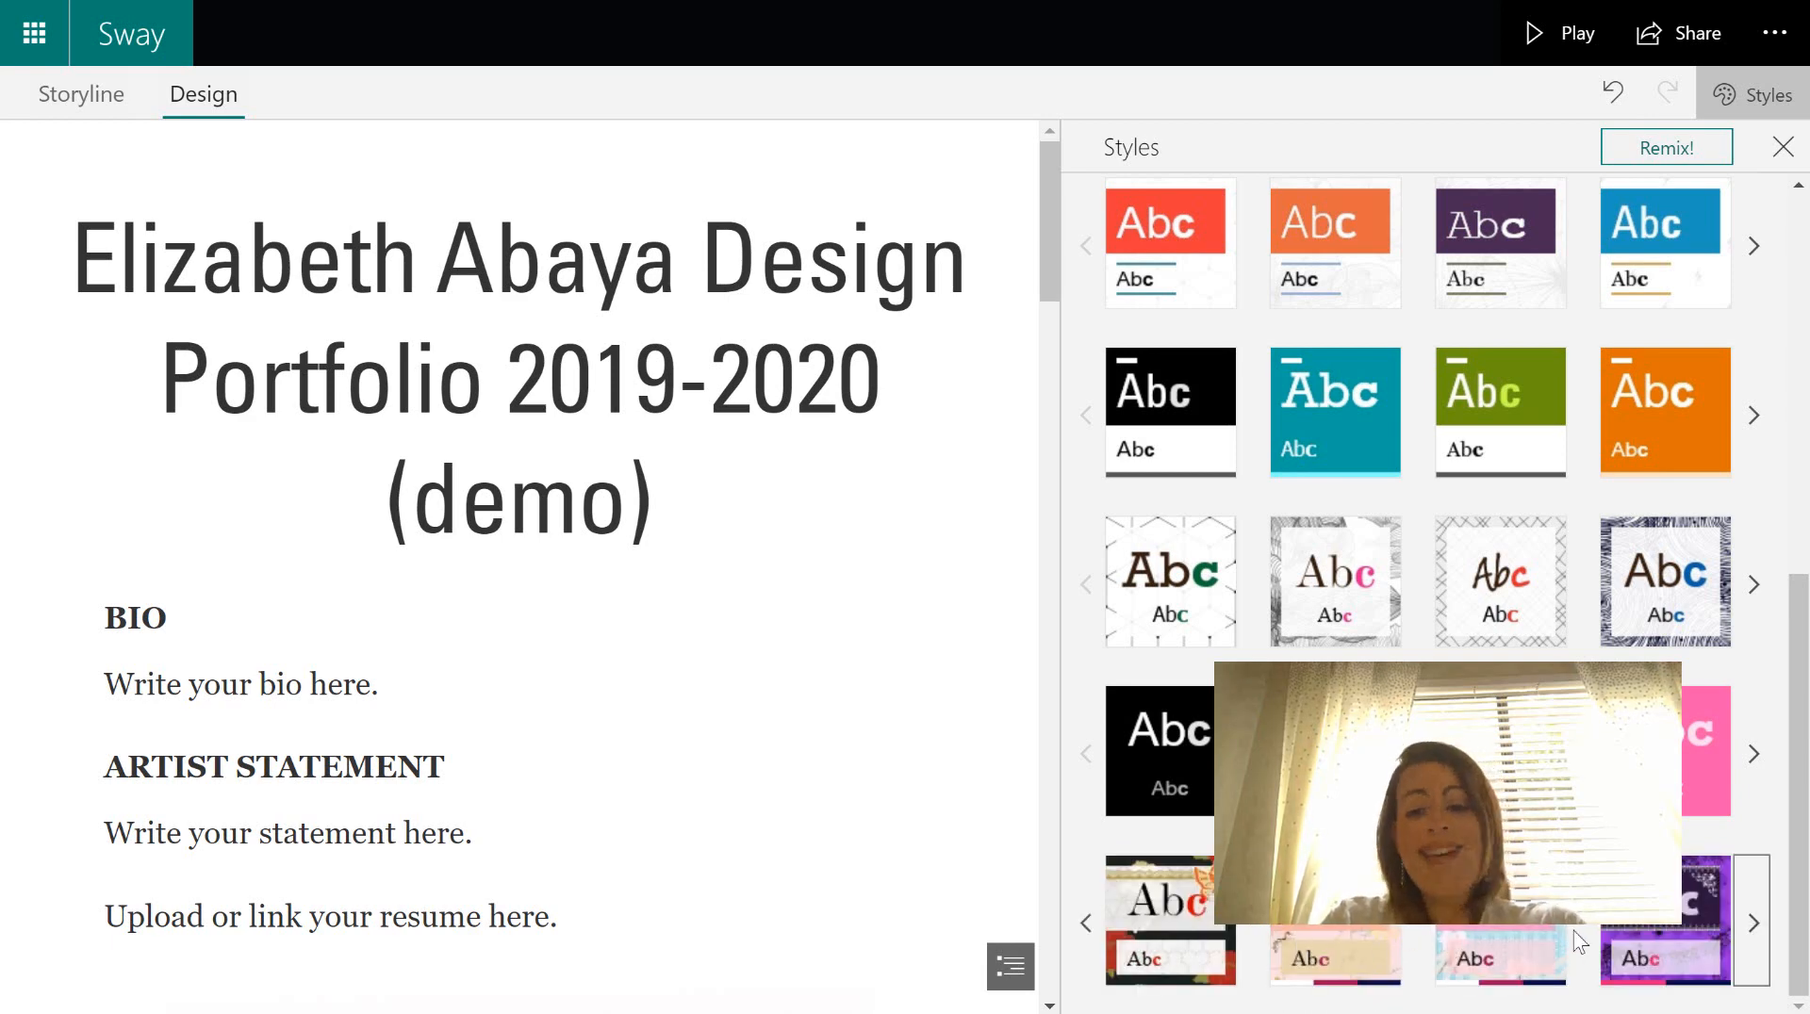
{"action": "left_click", "coordinate": [1093, 926]}
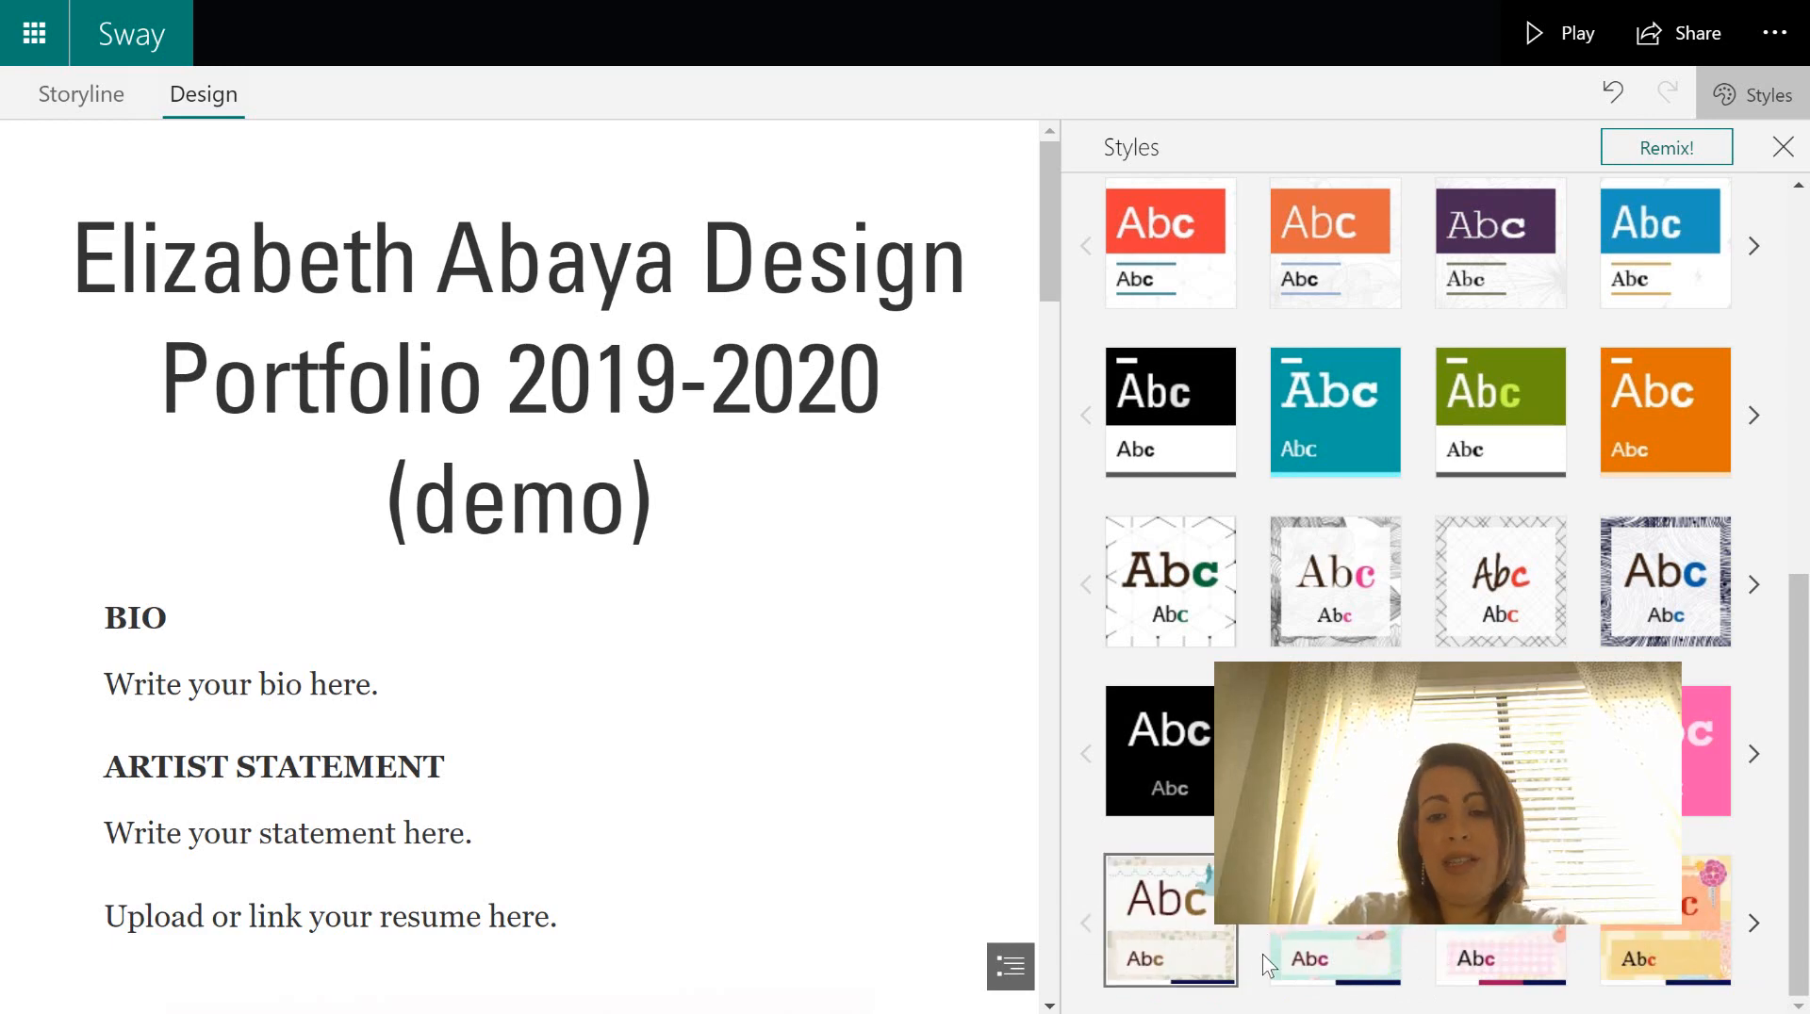
{"action": "left_click", "coordinate": [1538, 943]}
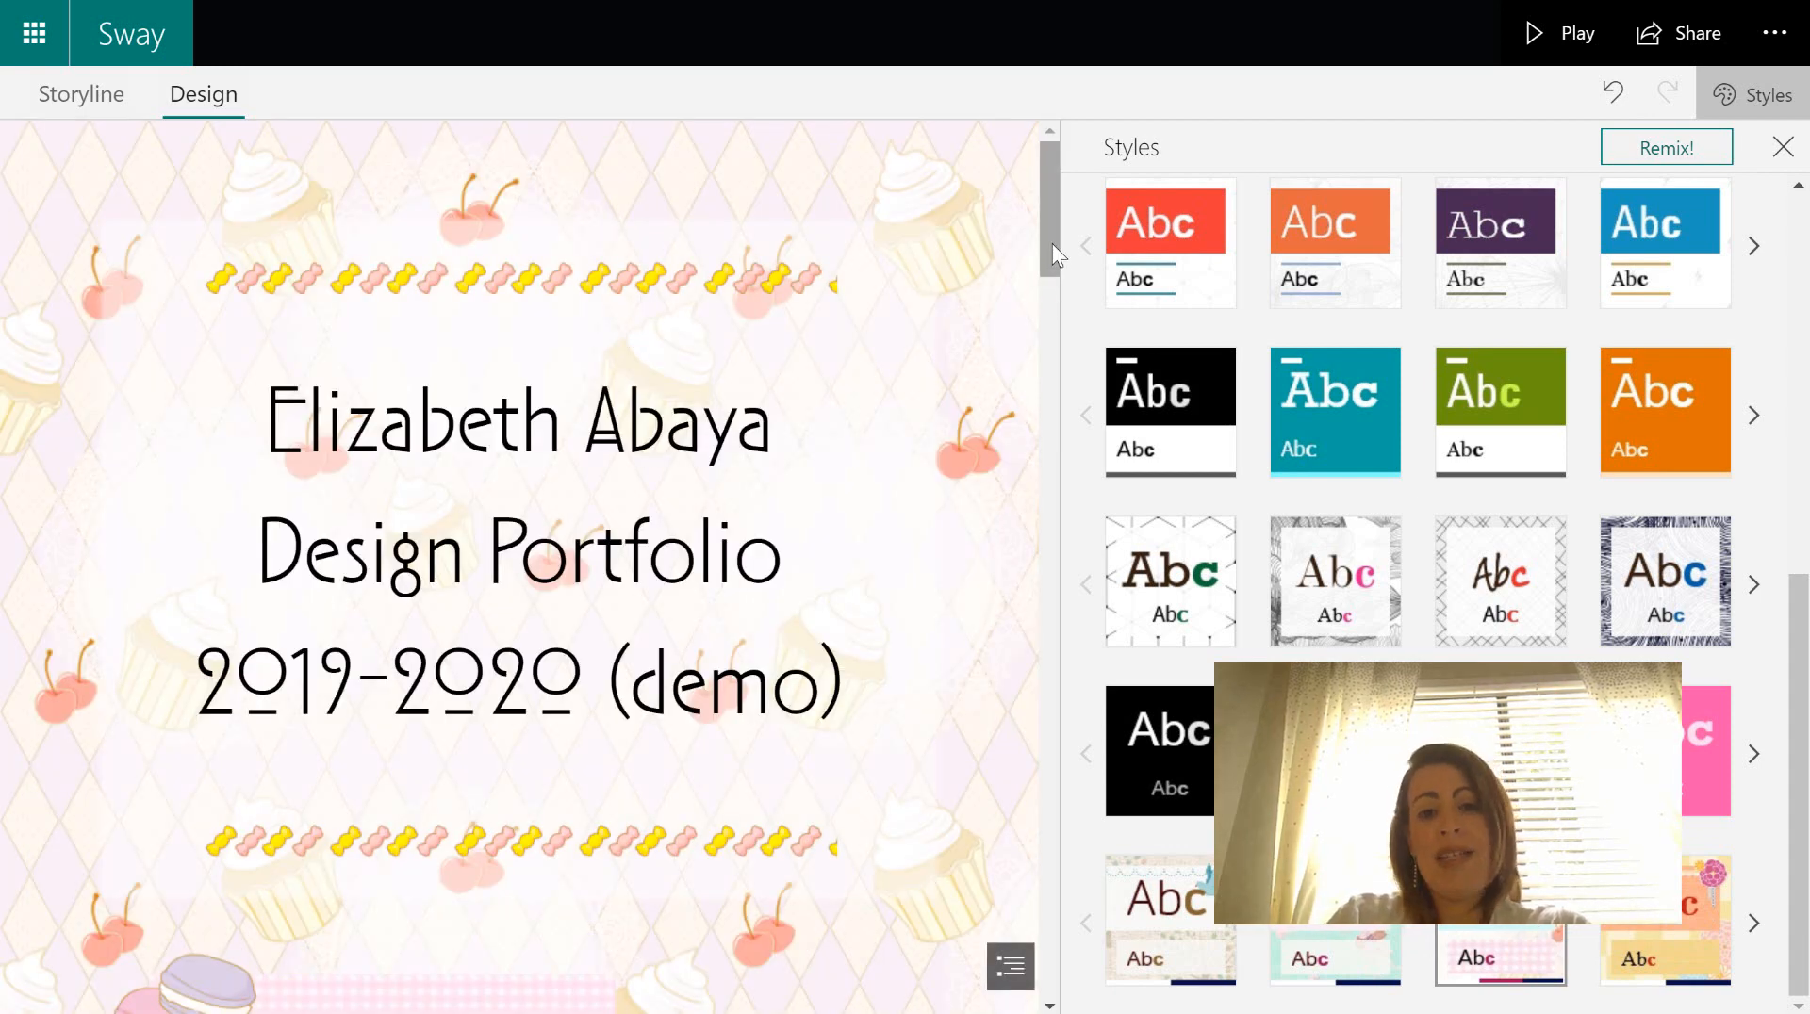
- Scroll the Styles pane to show the next set of pattern style variations
{"action": "left_click_drag", "start_coordinate": [1052, 243], "coordinate": [1111, 205]}
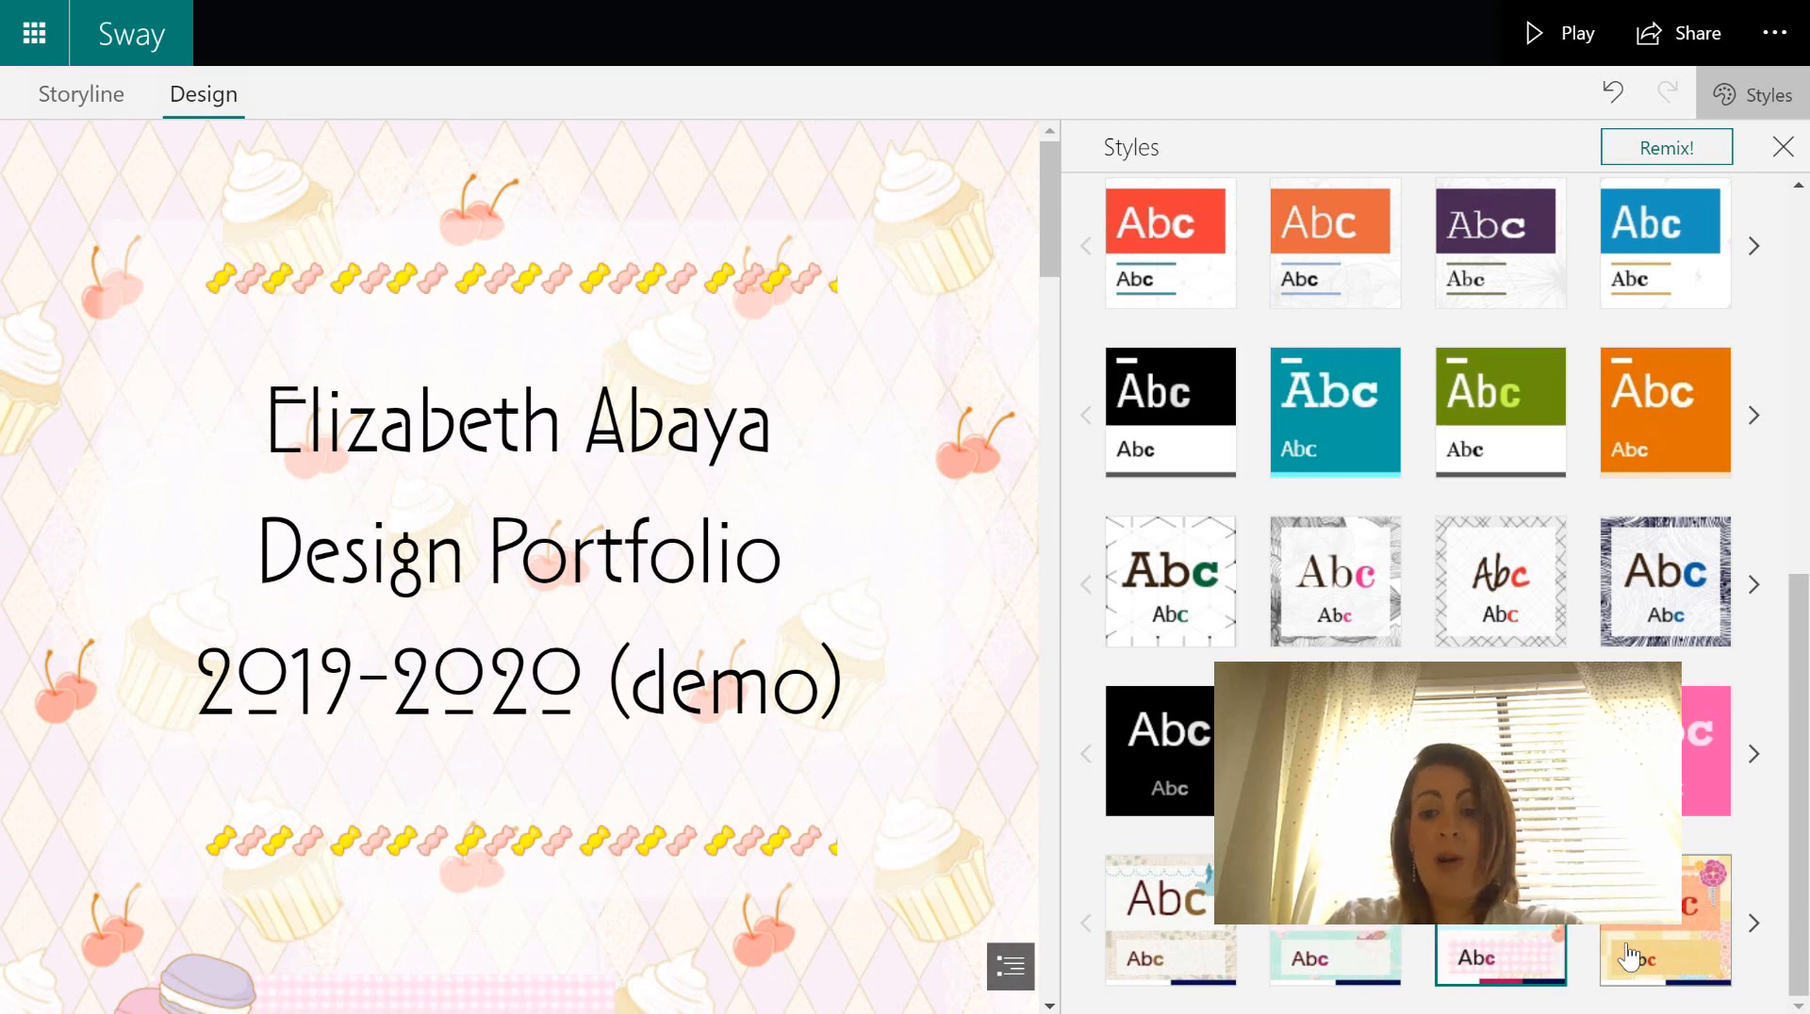
{"action": "left_click_drag", "start_coordinate": [1801, 728], "coordinate": [1807, 663]}
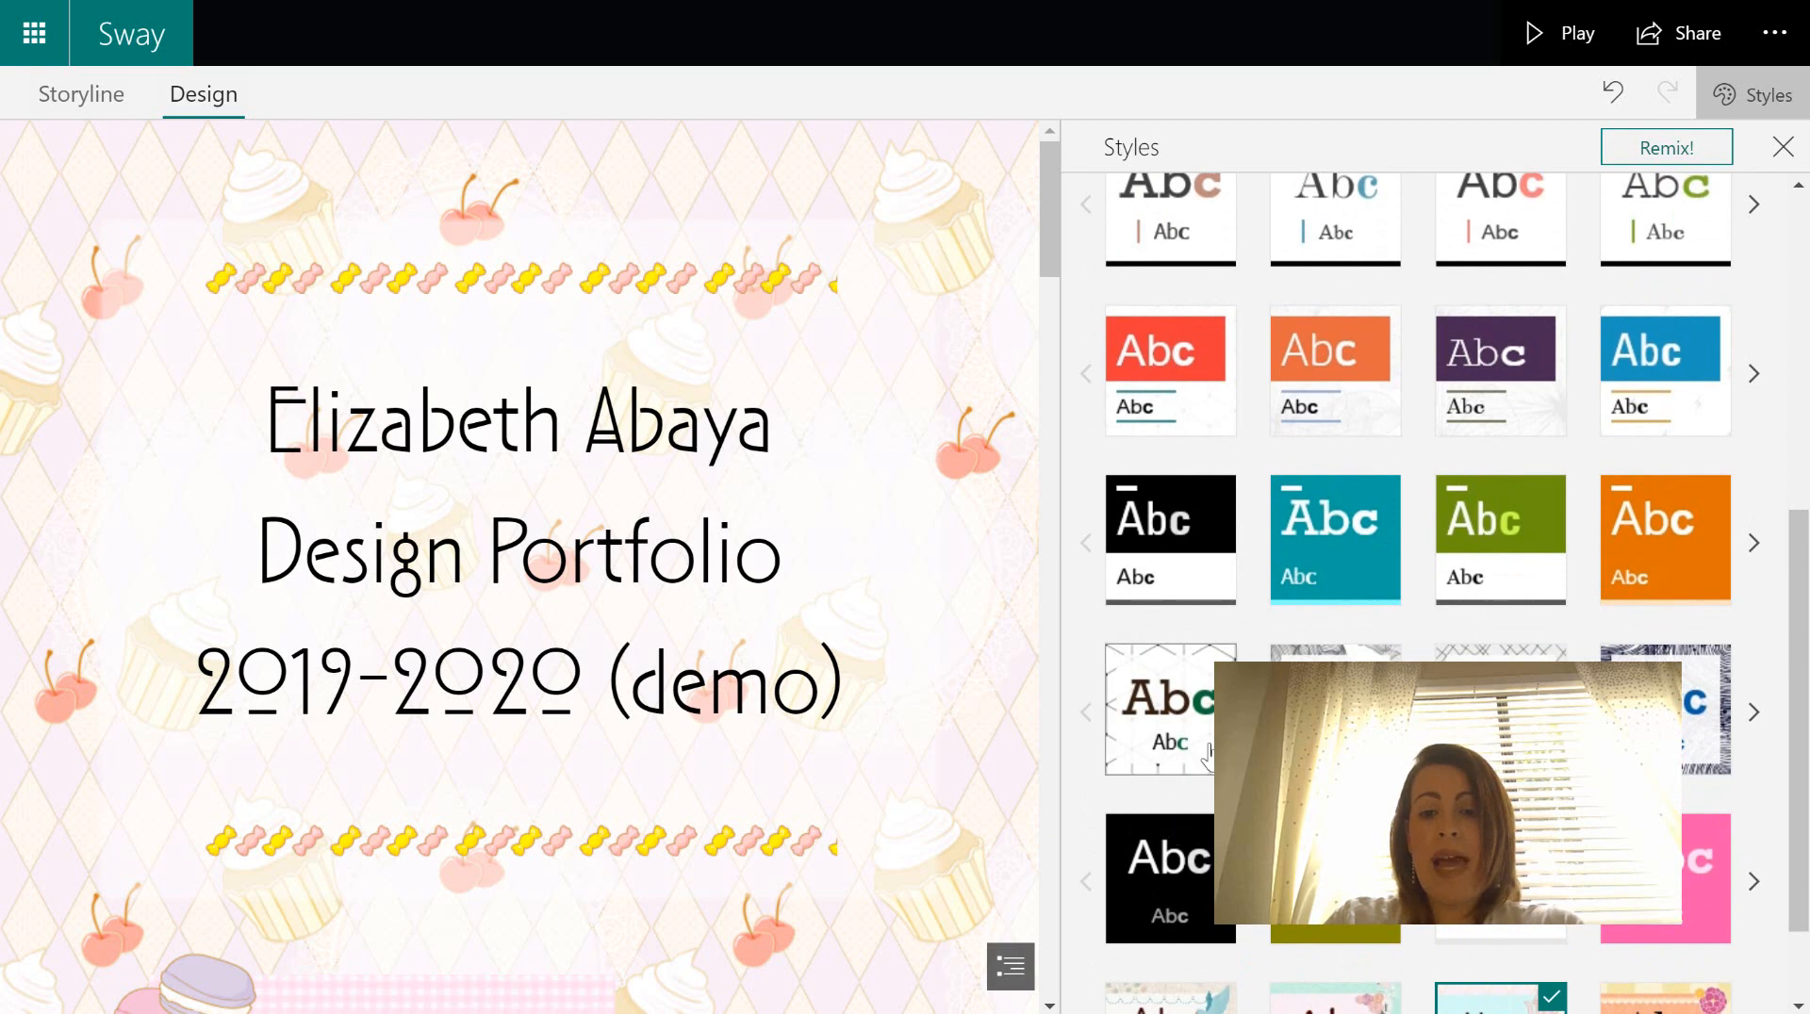
{"action": "left_click", "coordinate": [1757, 749]}
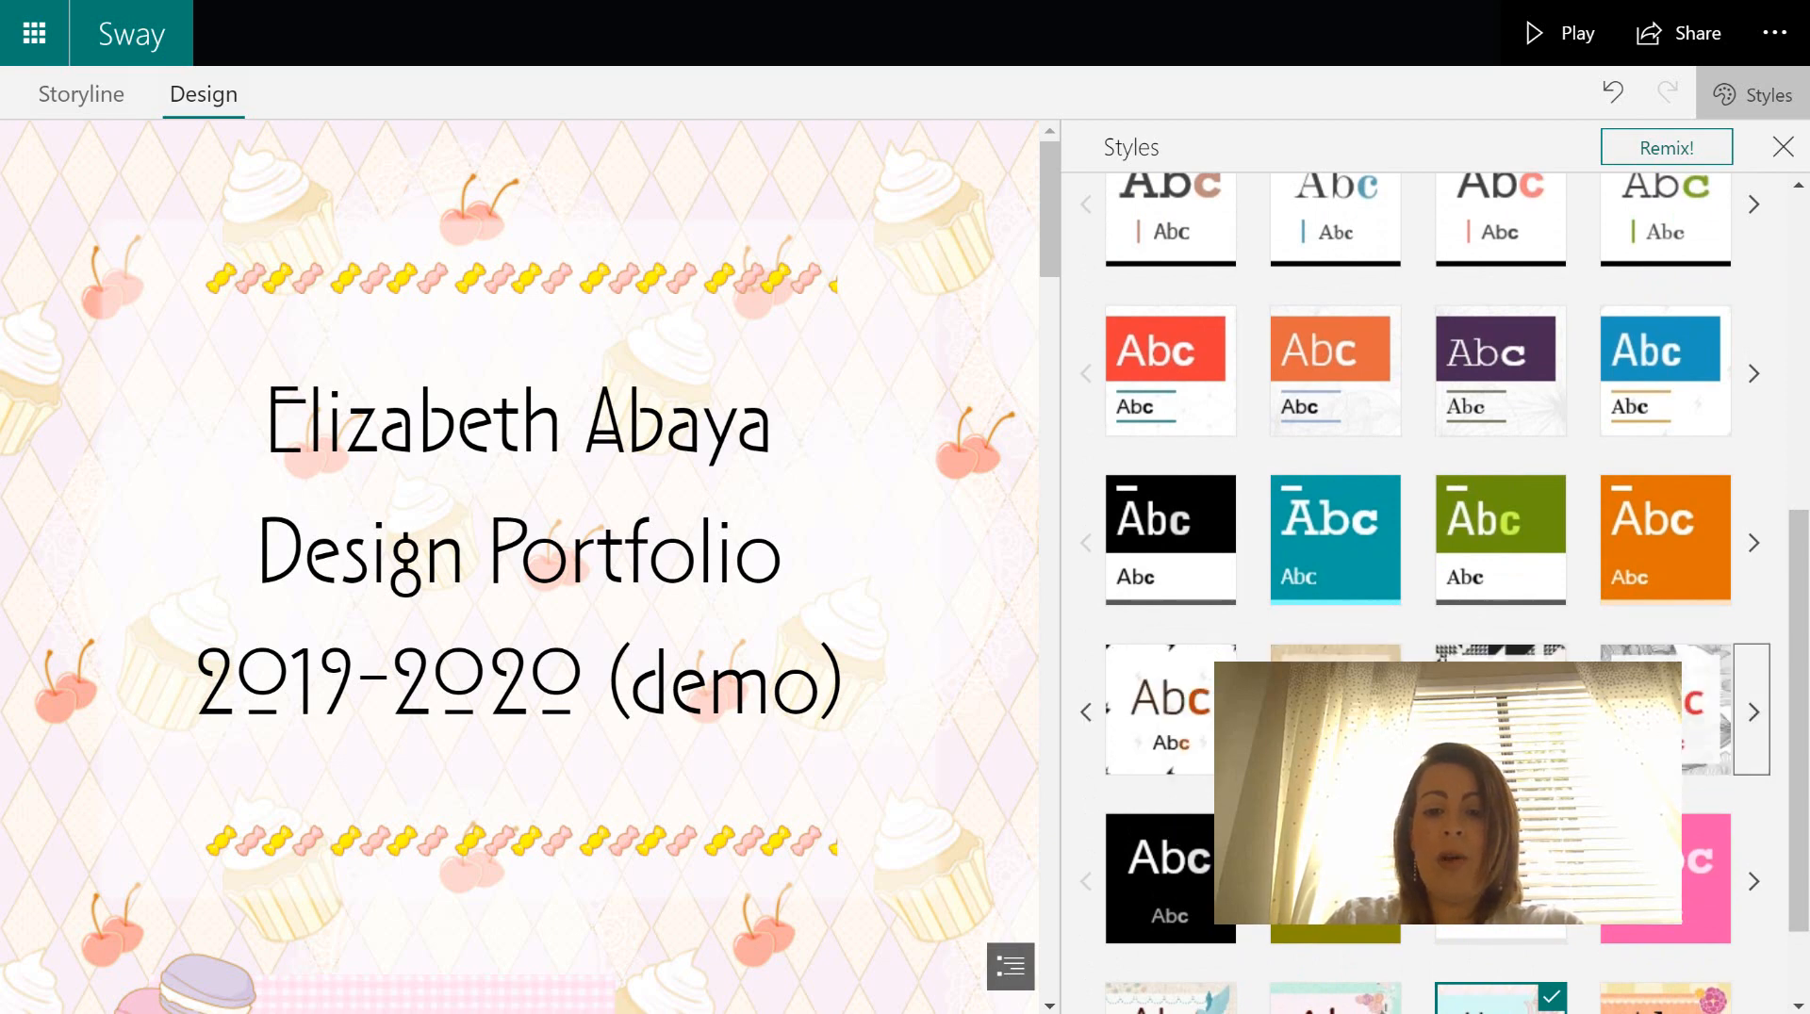
- Apply the black-and-white branching-dot pattern style and scroll the canvas to preview it
{"action": "left_click", "coordinate": [1499, 709]}
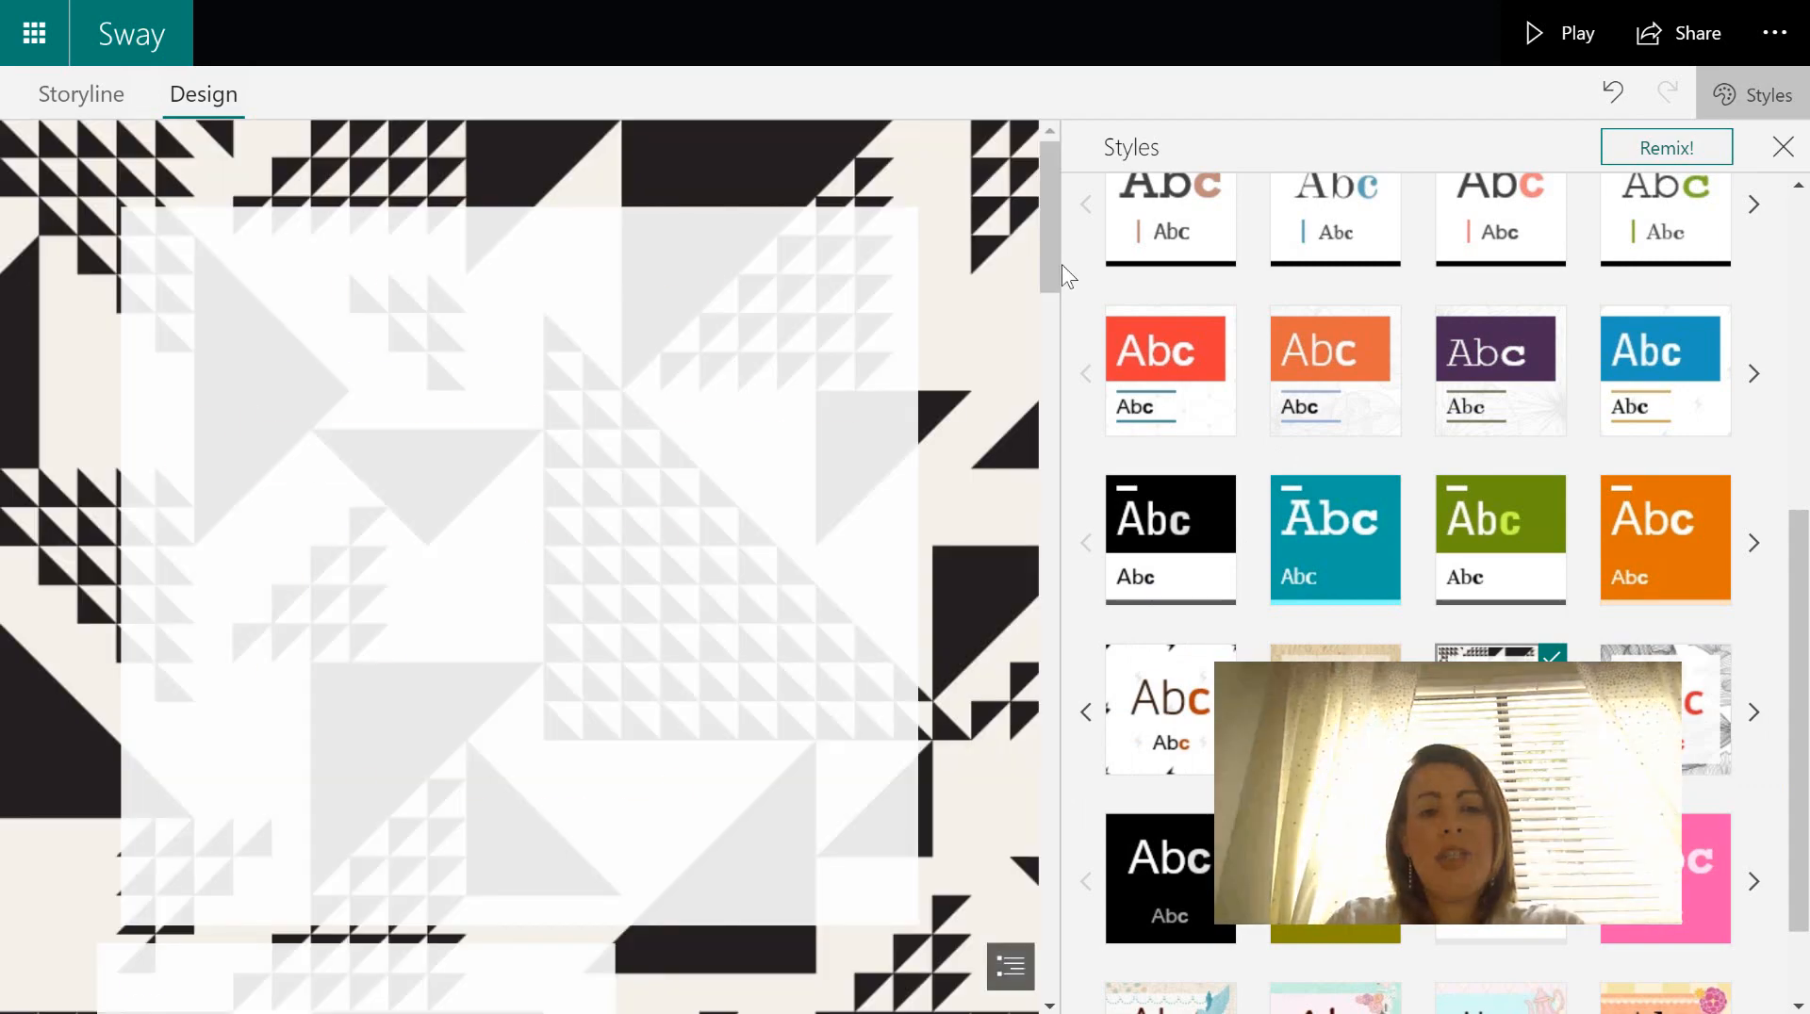
{"action": "left_click_drag", "start_coordinate": [1054, 262], "coordinate": [1082, 355]}
{"action": "left_click_drag", "start_coordinate": [1081, 355], "coordinate": [1081, 400]}
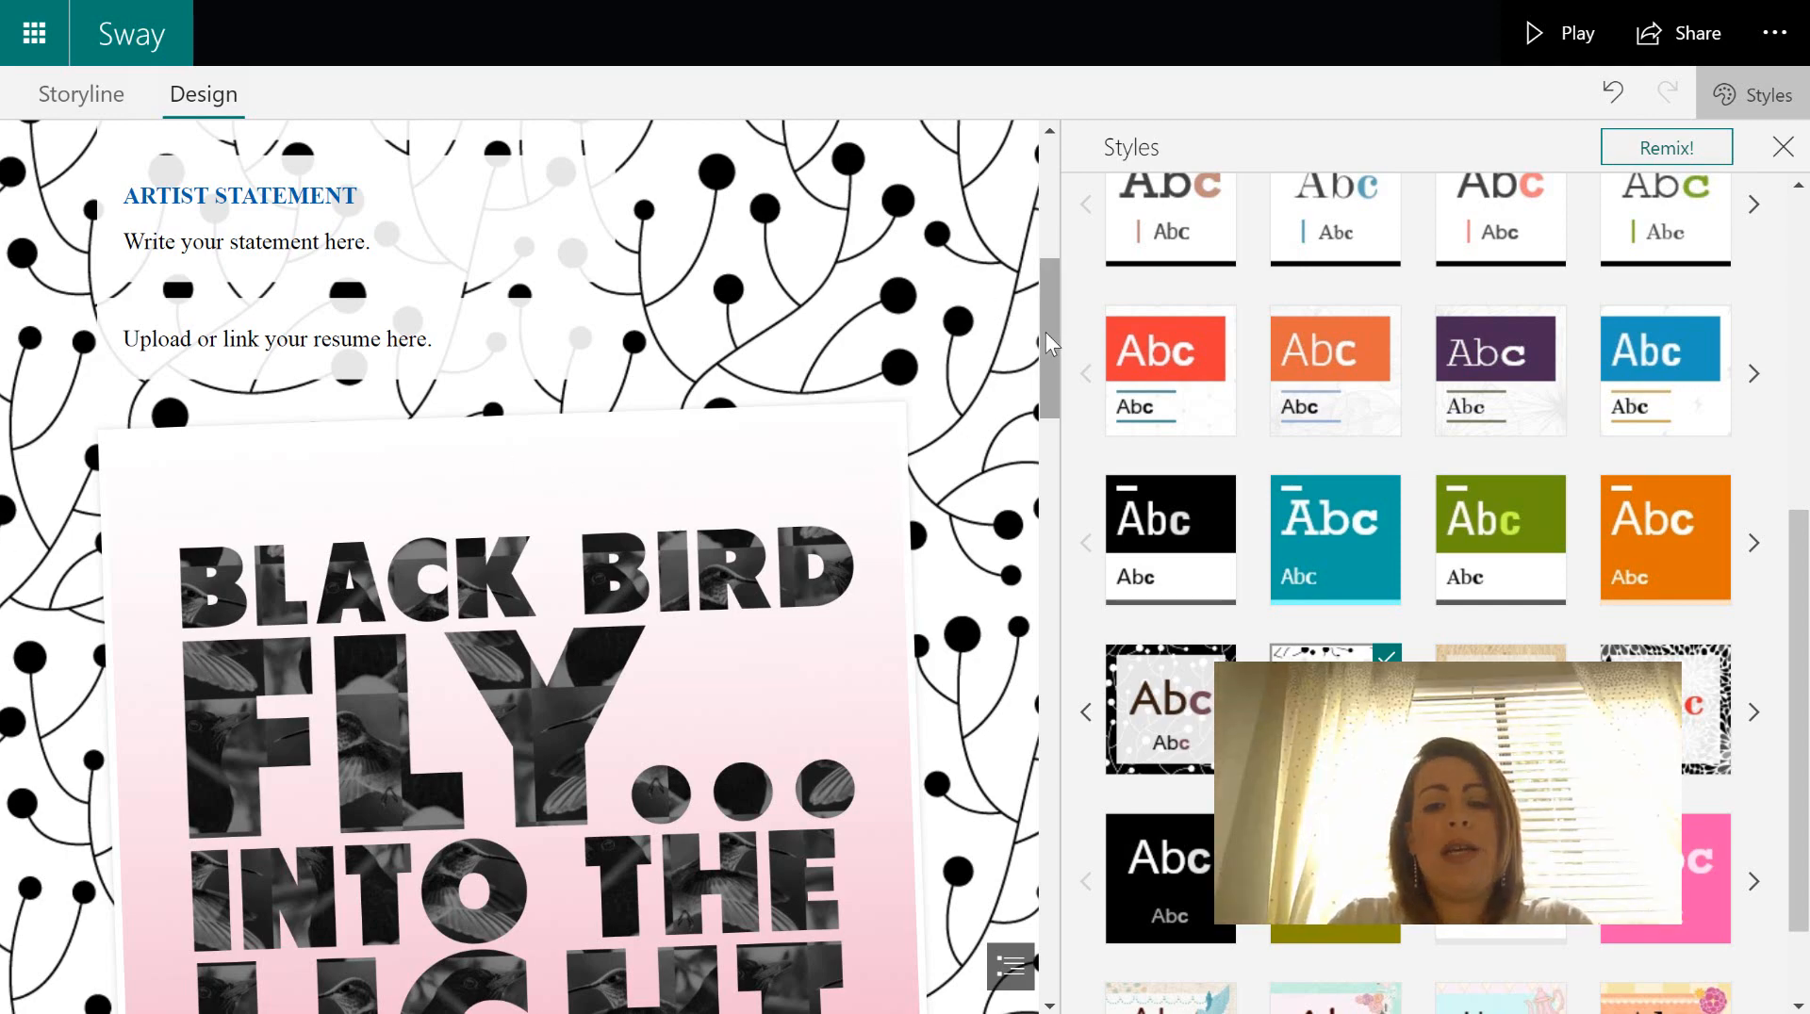
{"action": "left_click_drag", "start_coordinate": [1044, 332], "coordinate": [1073, 200]}
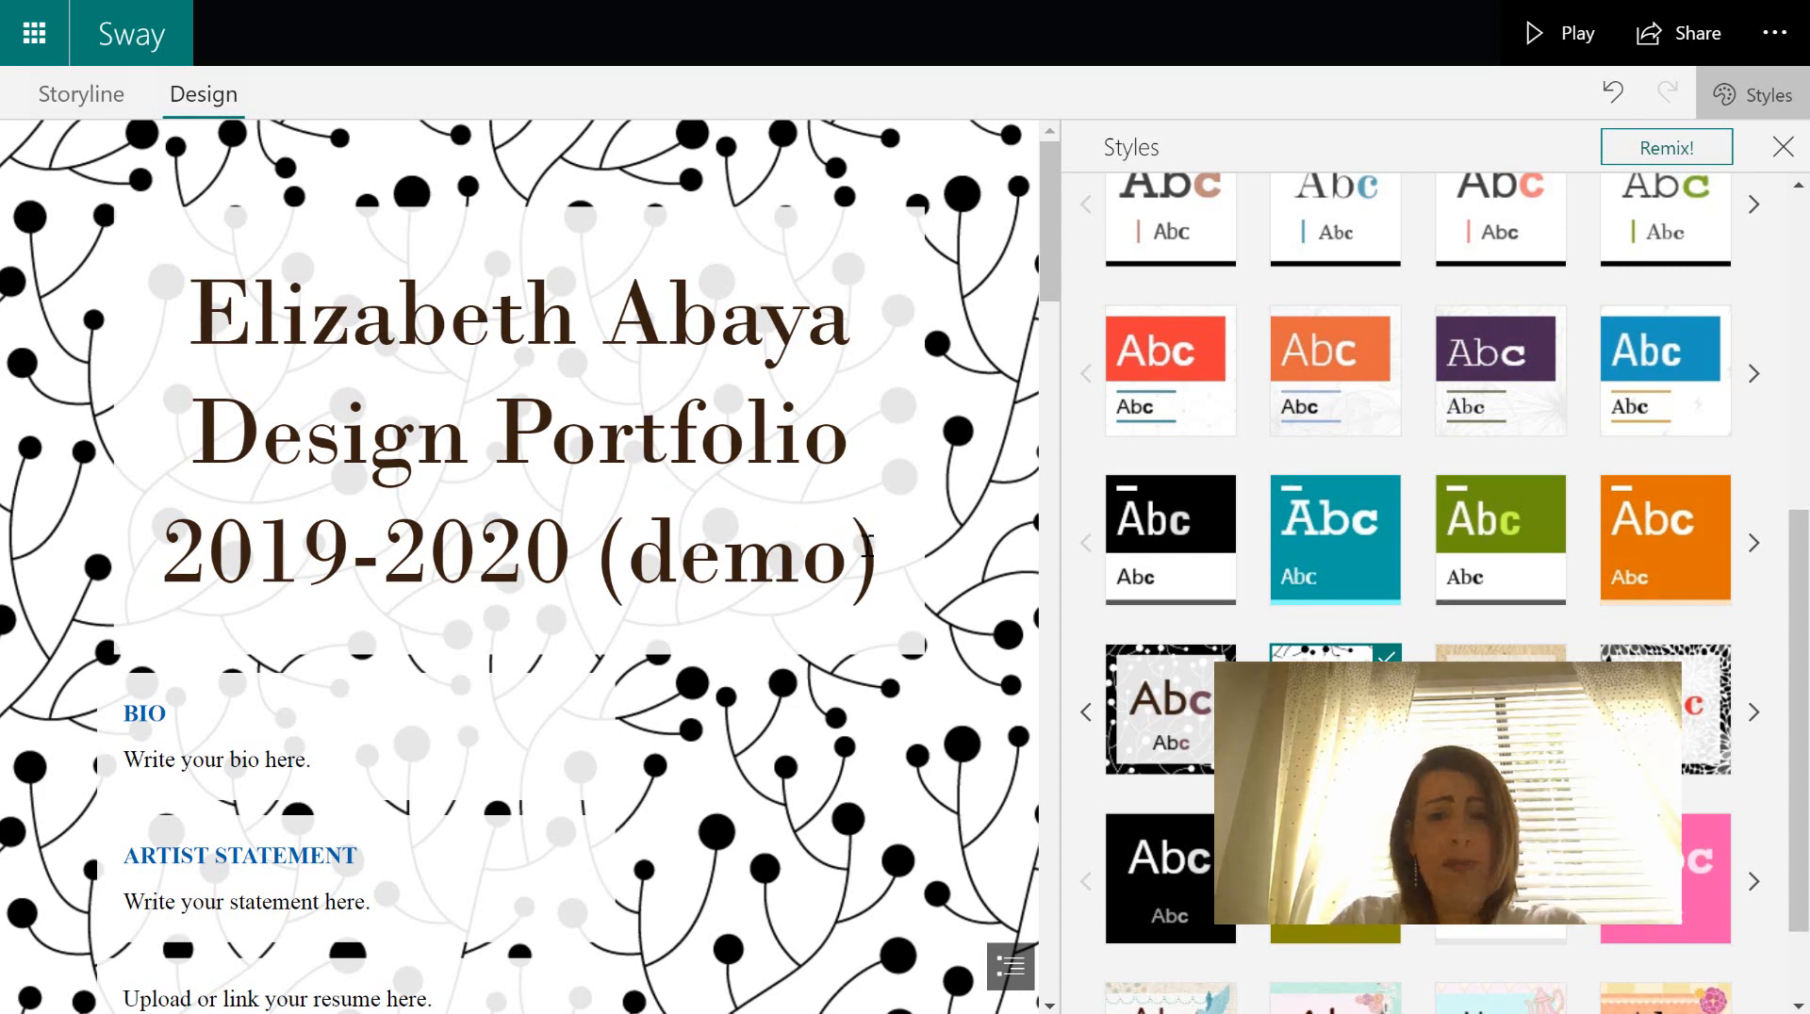
{"action": "scroll", "coordinate": [1800, 811], "scroll_direction": "down", "scroll_amount": 2}
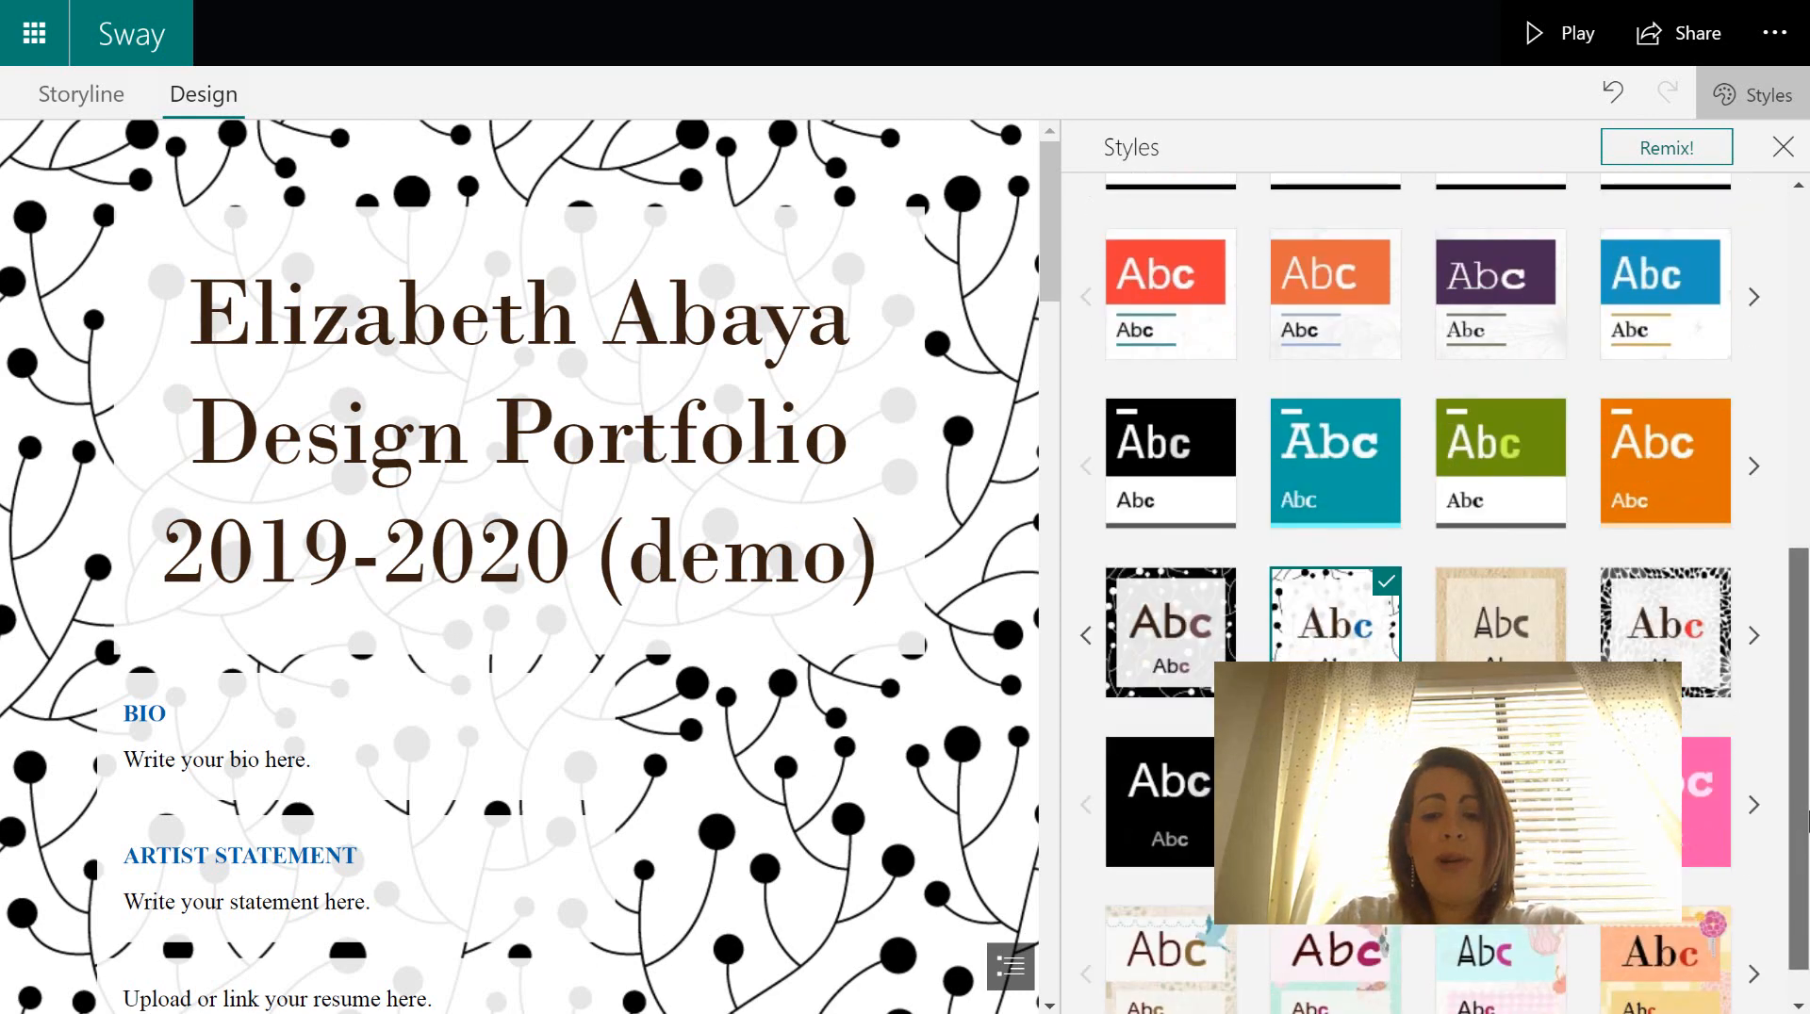
{"action": "left_click_drag", "start_coordinate": [1808, 810], "coordinate": [1808, 387]}
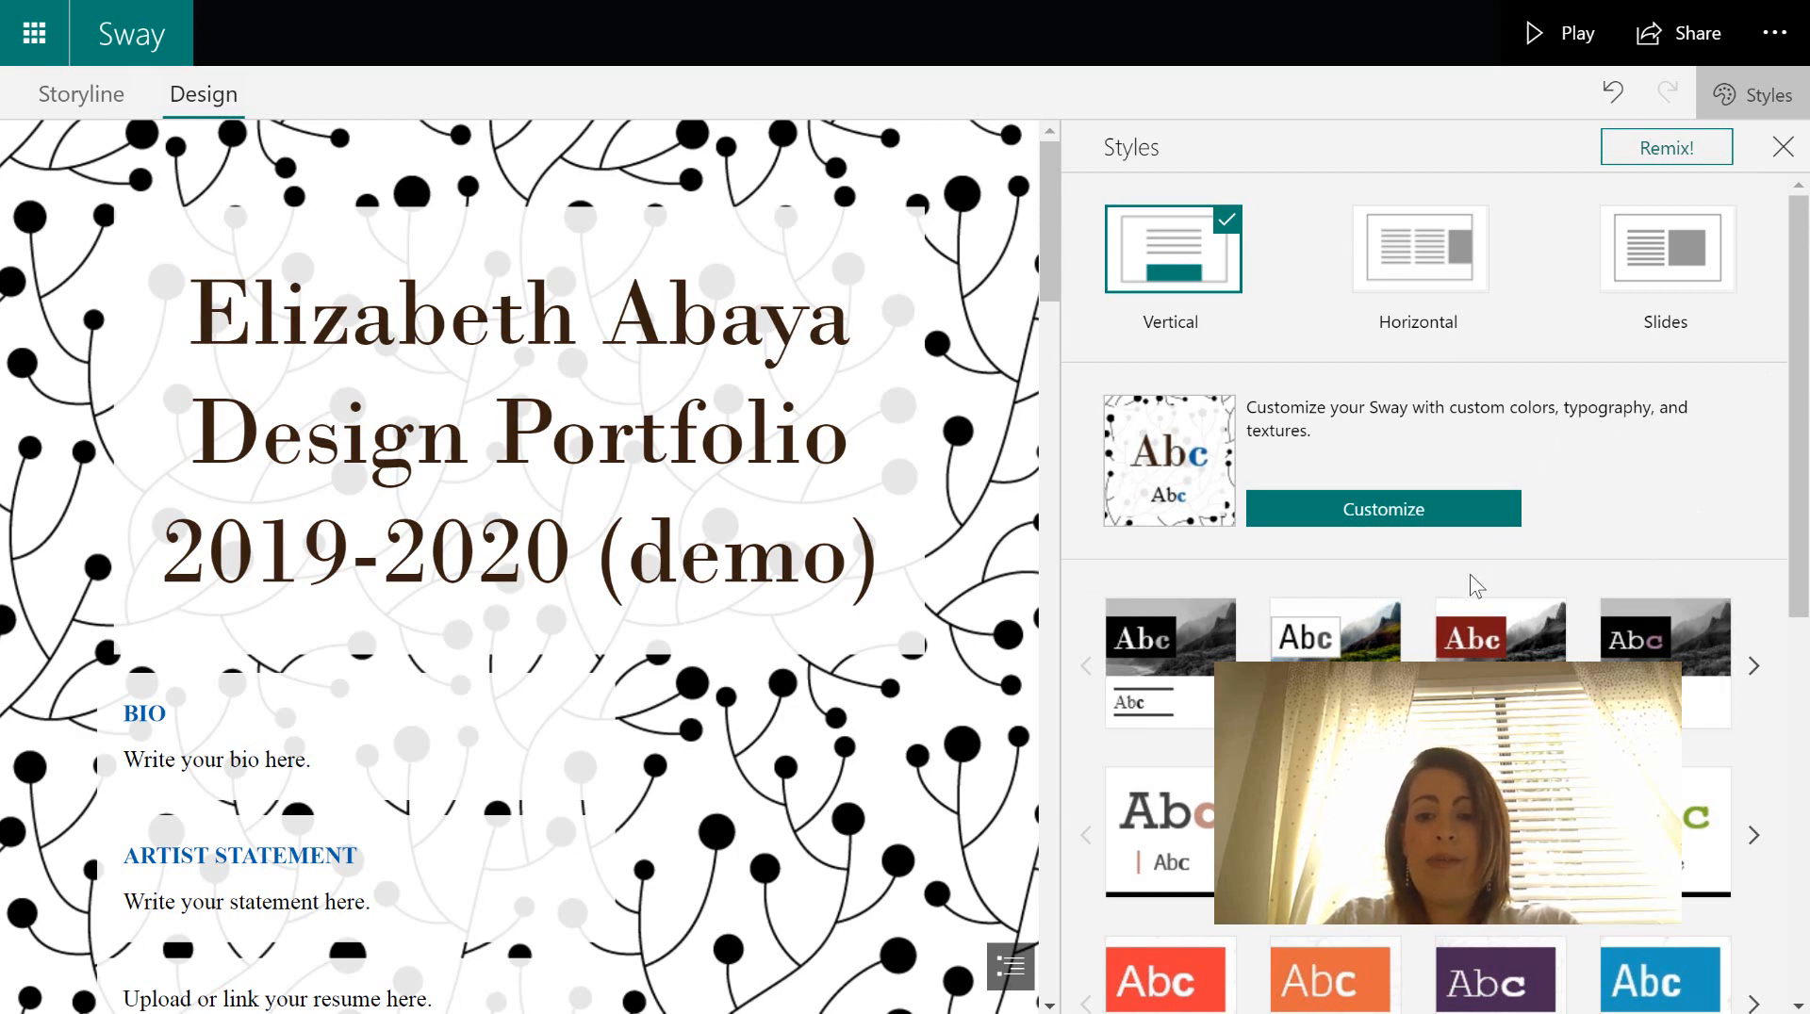
- Open Customize for the current style and browse the Font Choices list, e.g. Heron, Hombre, POSTERAMA
{"action": "left_click", "coordinate": [1437, 515]}
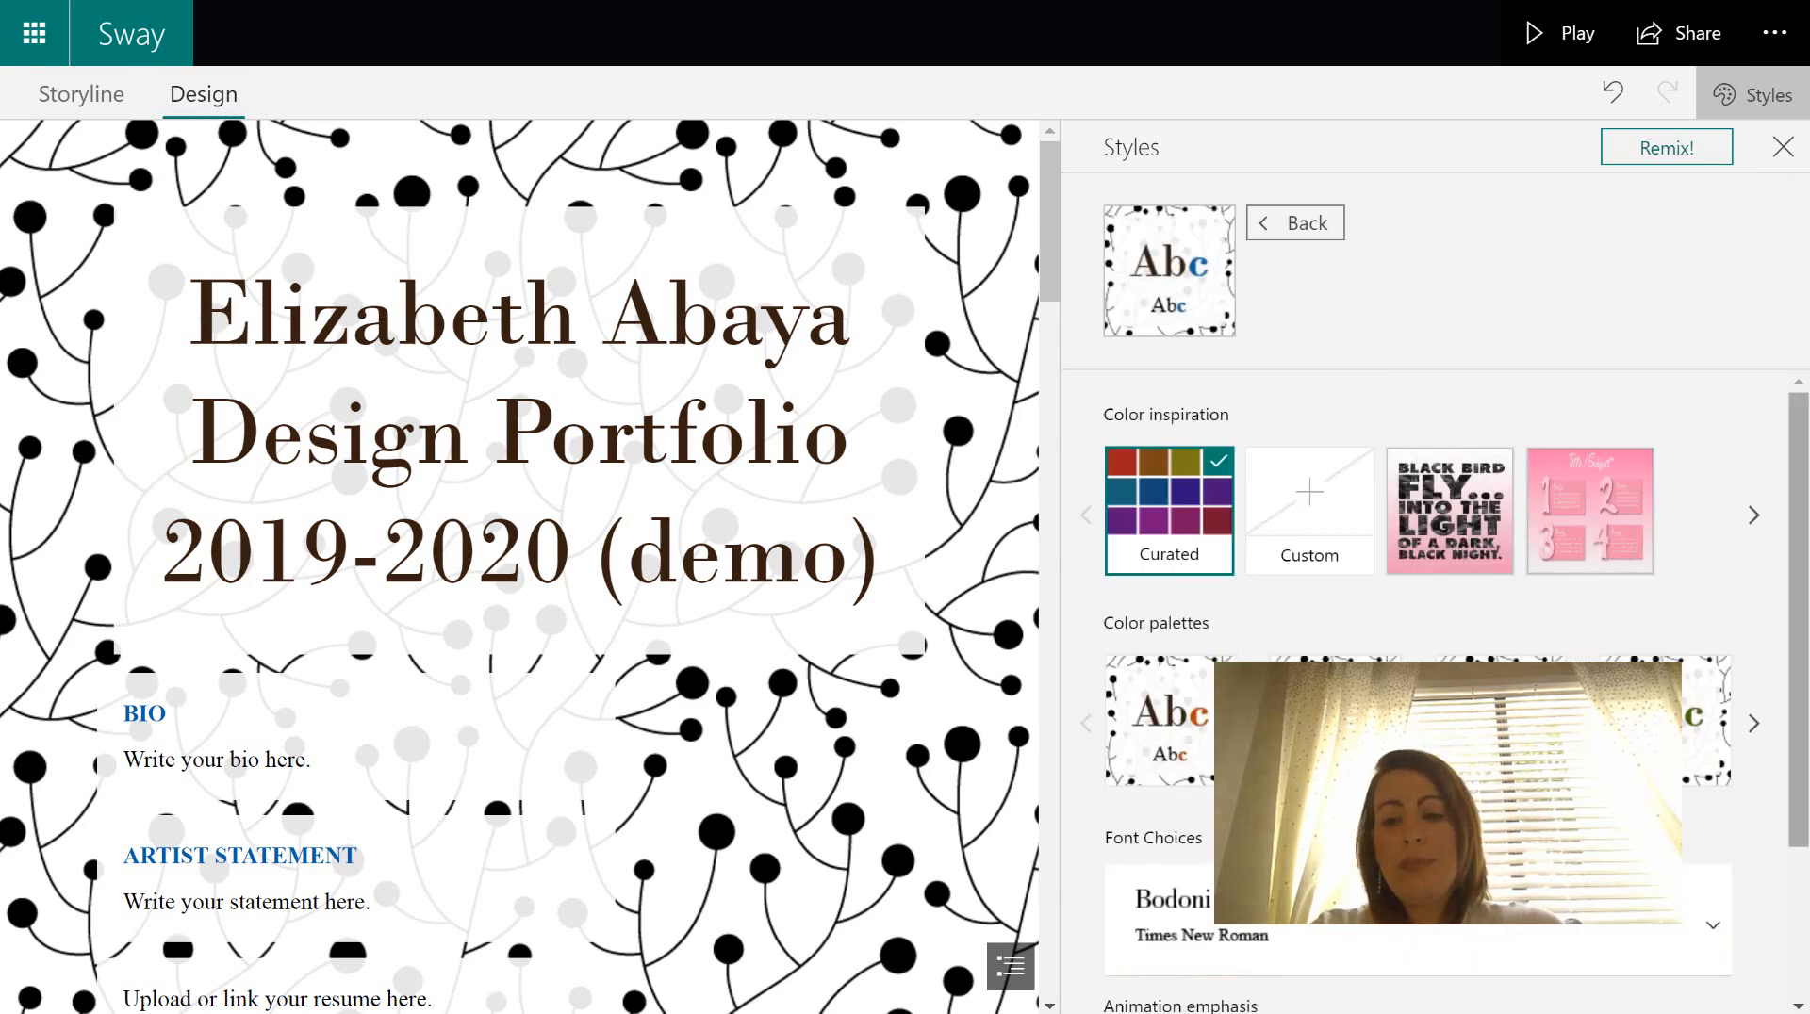
{"action": "left_click_drag", "start_coordinate": [1800, 547], "coordinate": [1806, 743]}
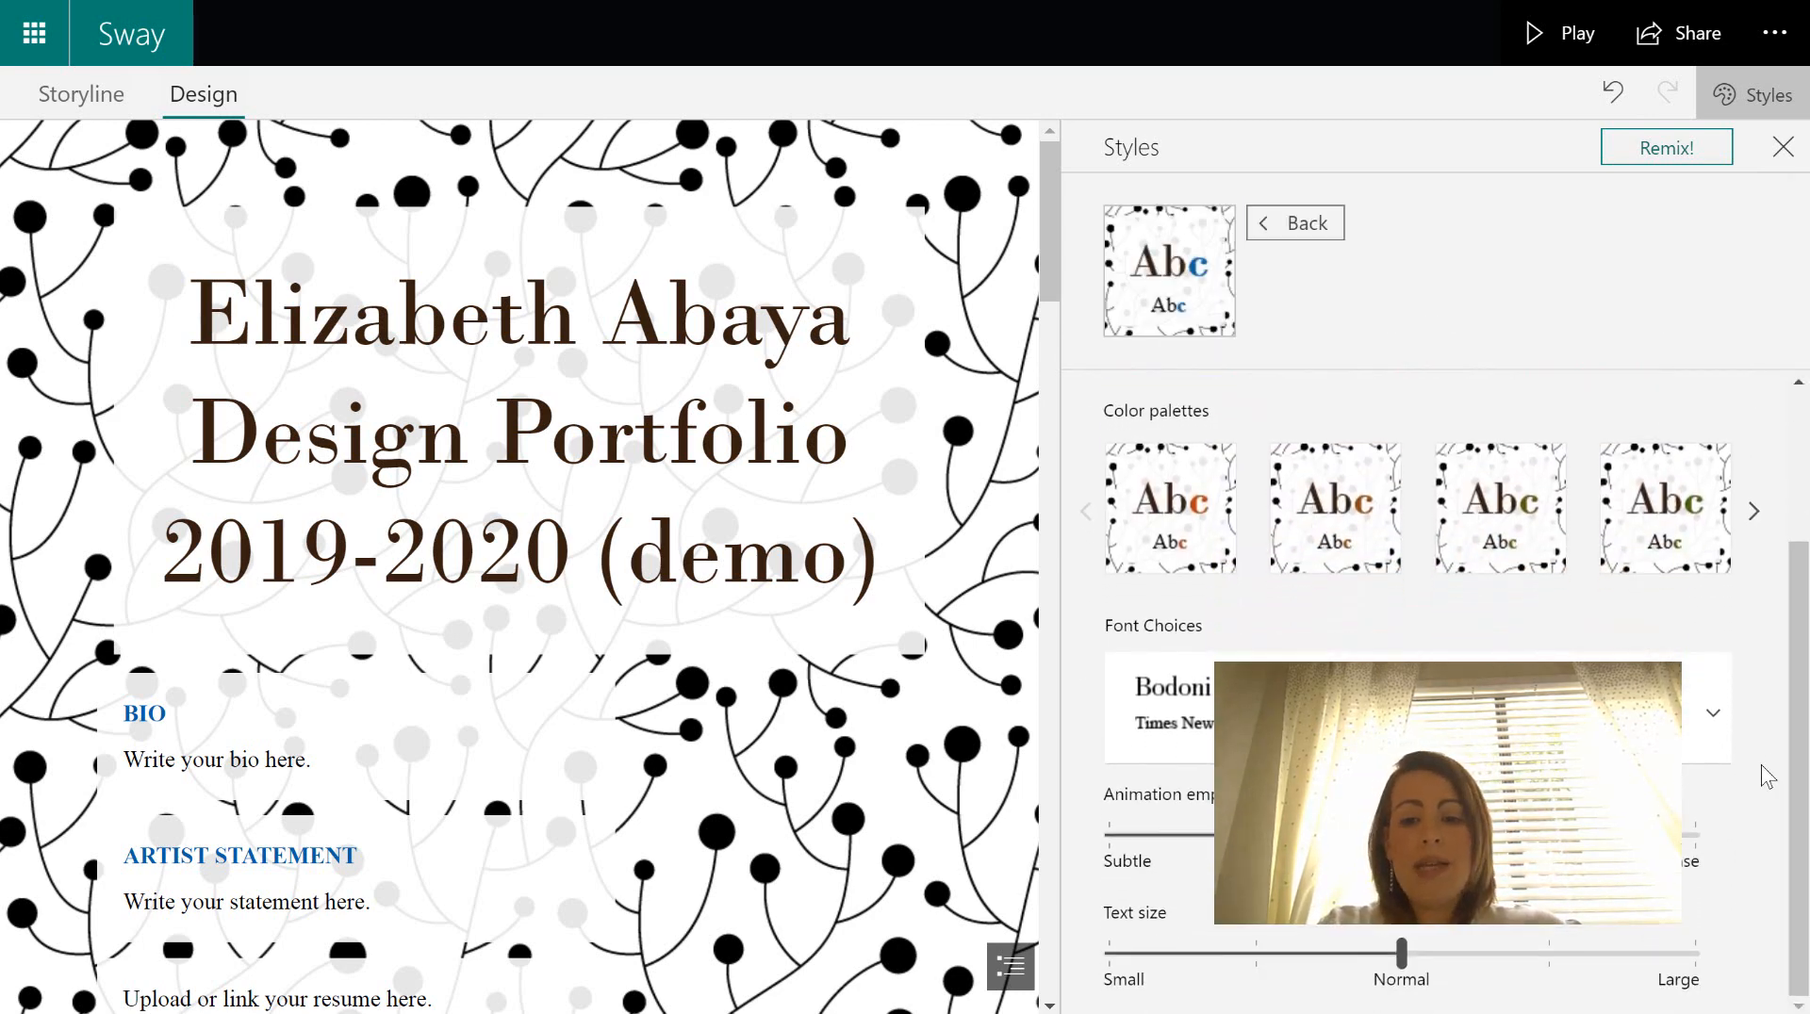
{"action": "left_click", "coordinate": [1706, 724]}
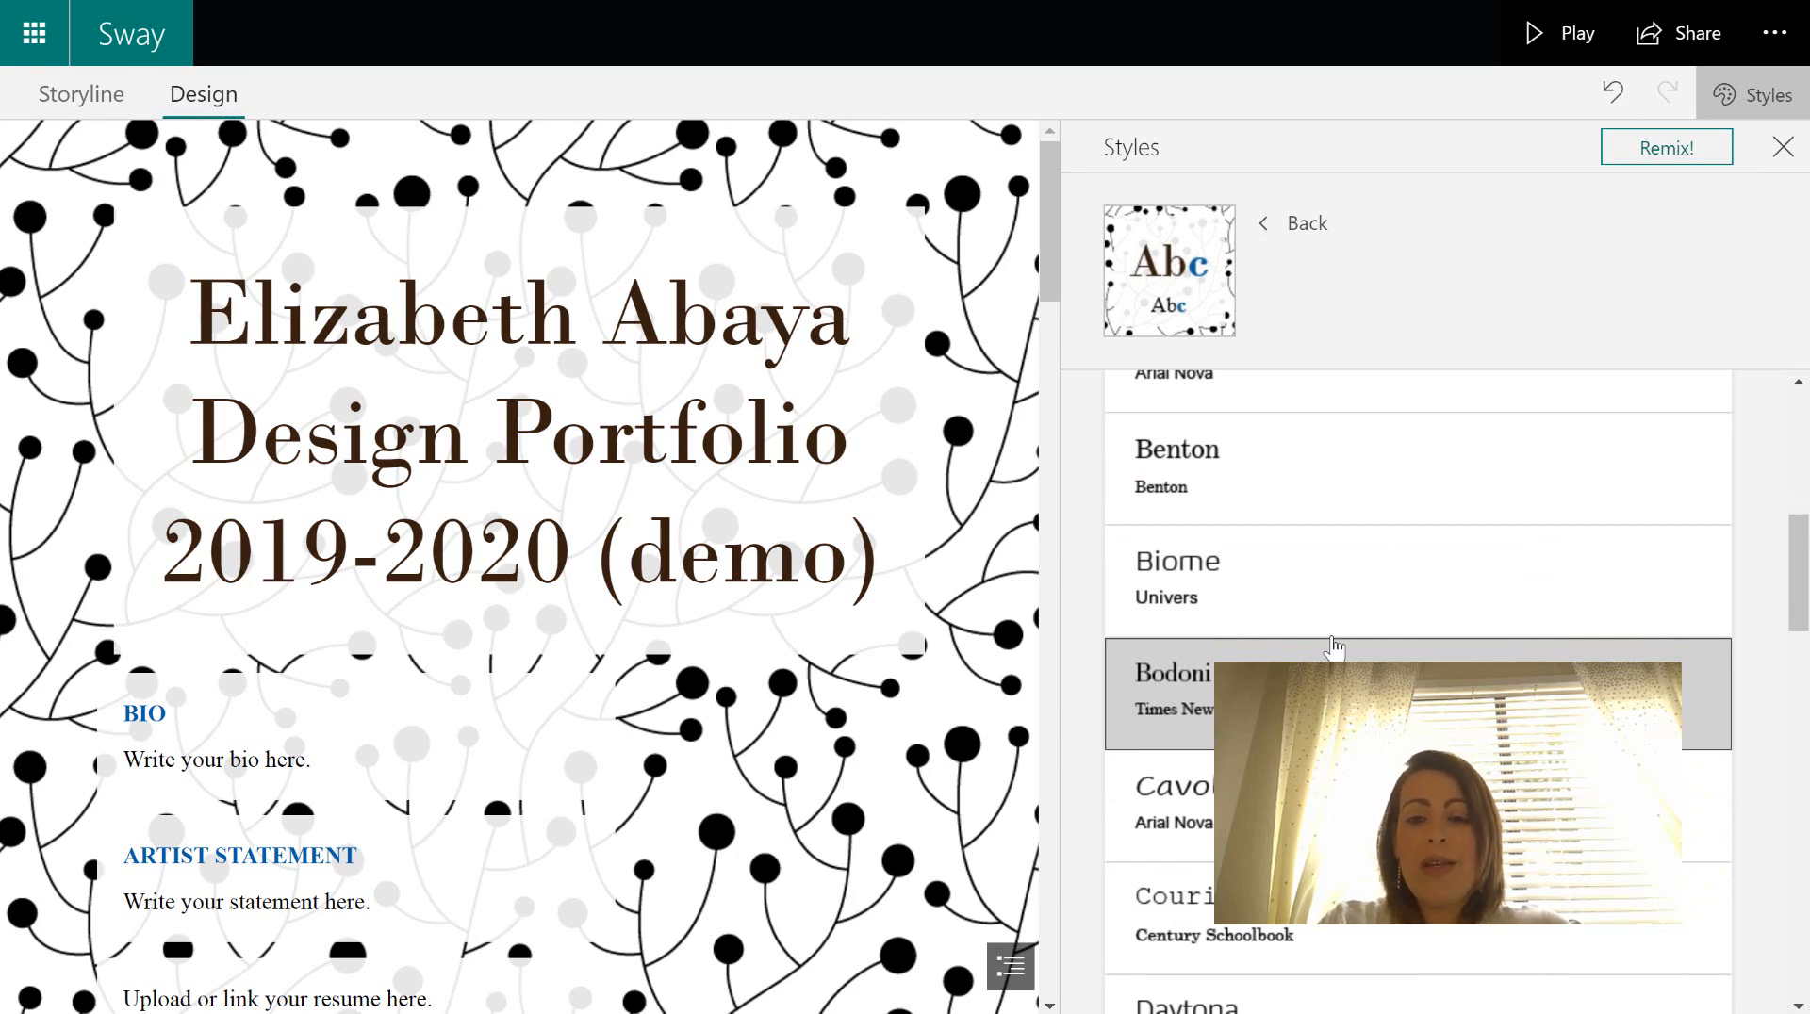
{"action": "left_click_drag", "start_coordinate": [1791, 589], "coordinate": [1804, 753]}
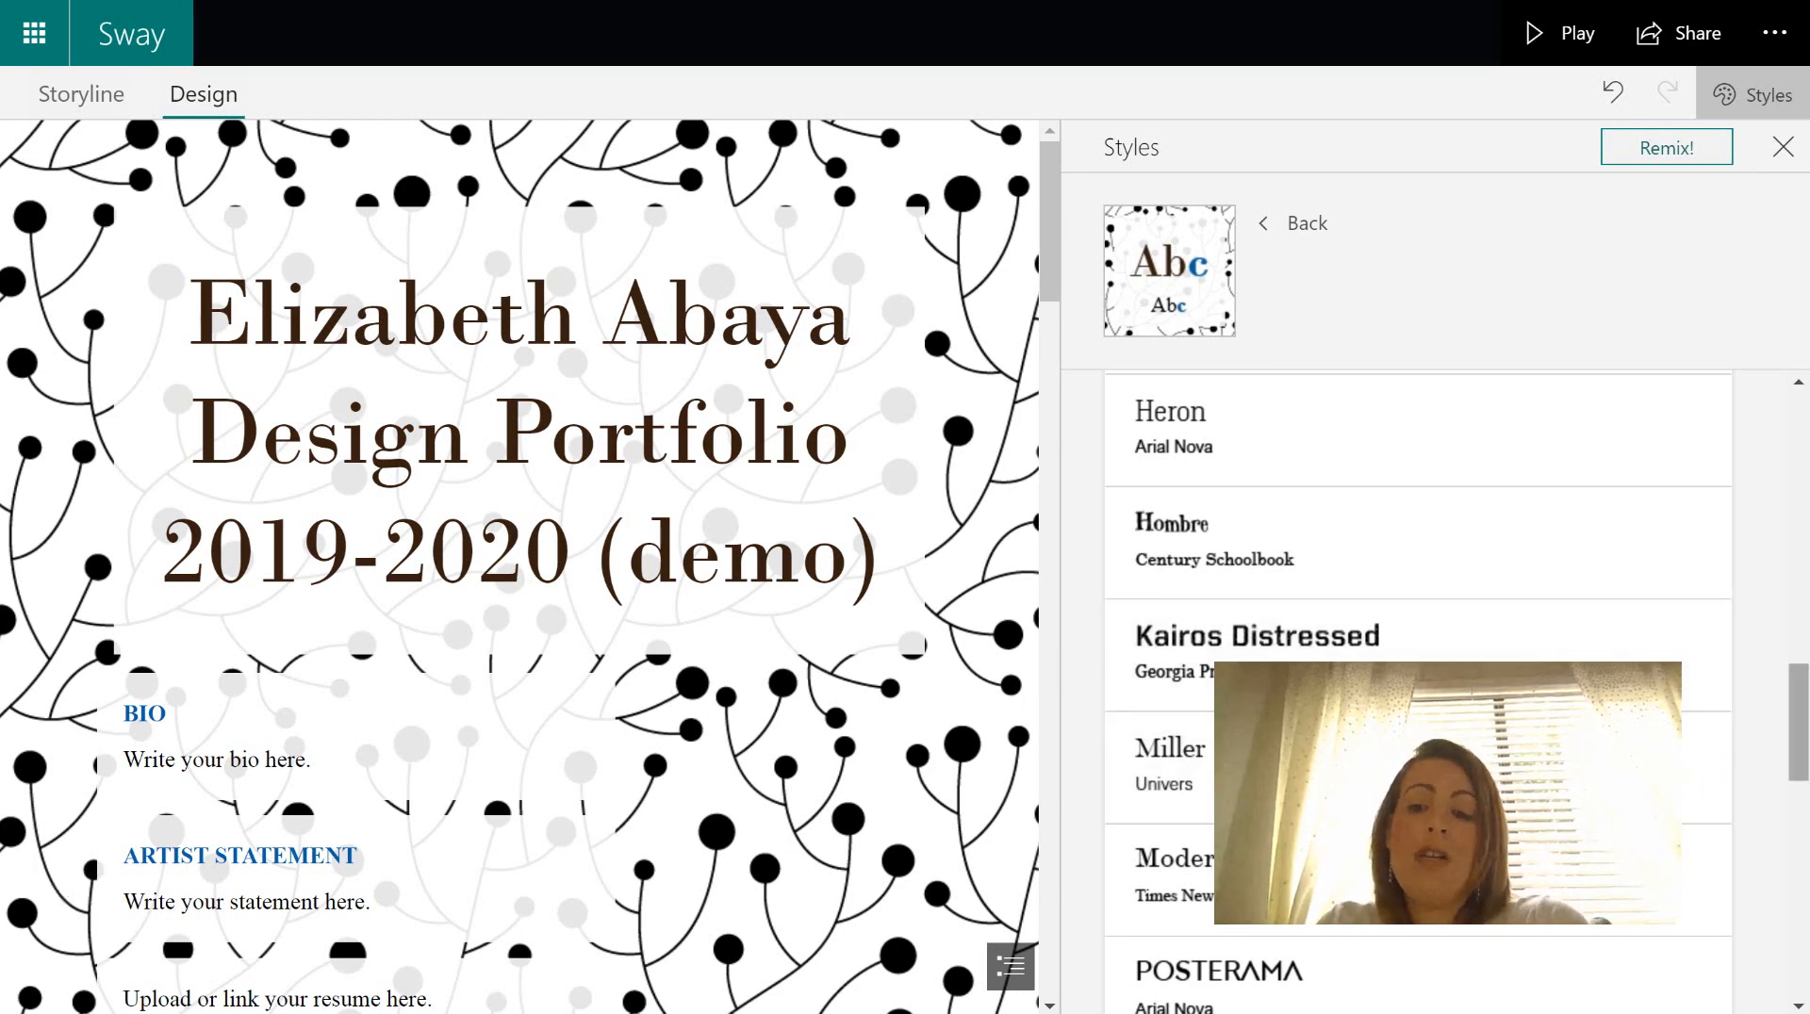
{"action": "left_click_drag", "start_coordinate": [1804, 714], "coordinate": [1804, 798]}
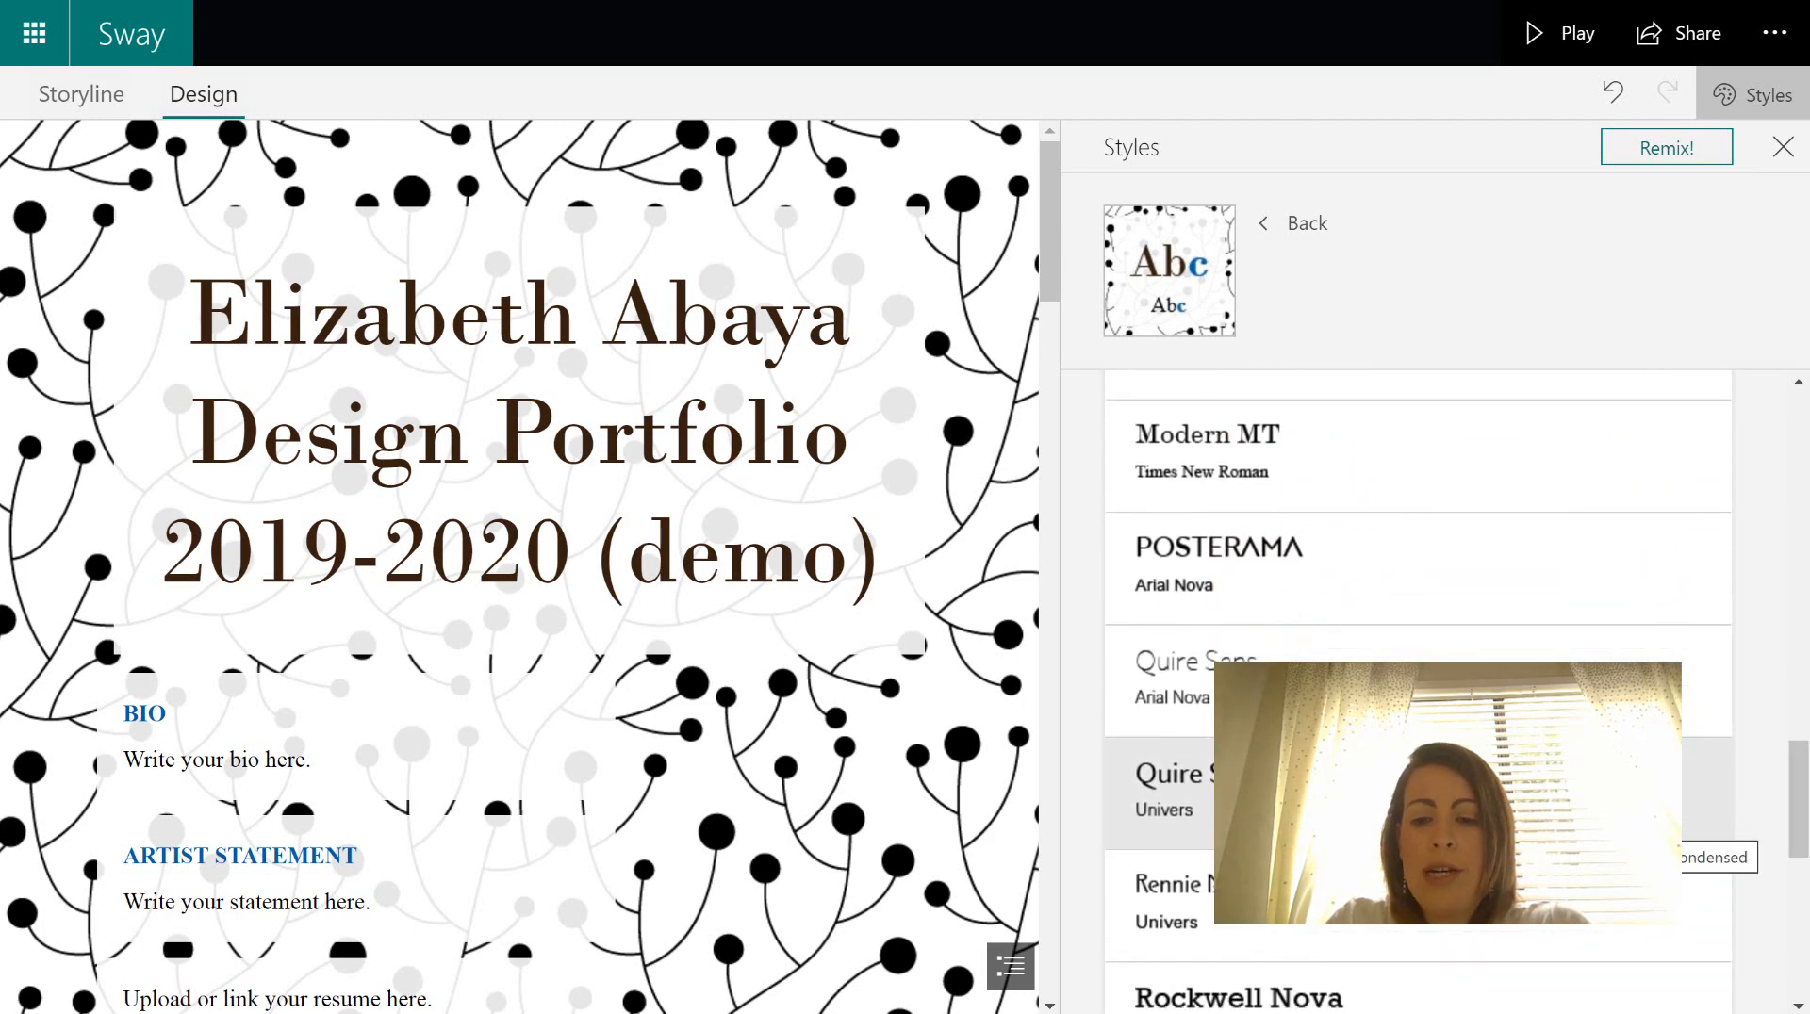
- Apply the Quire Sans / Univers font pairing and review the title and card text
{"action": "left_click", "coordinate": [1499, 808]}
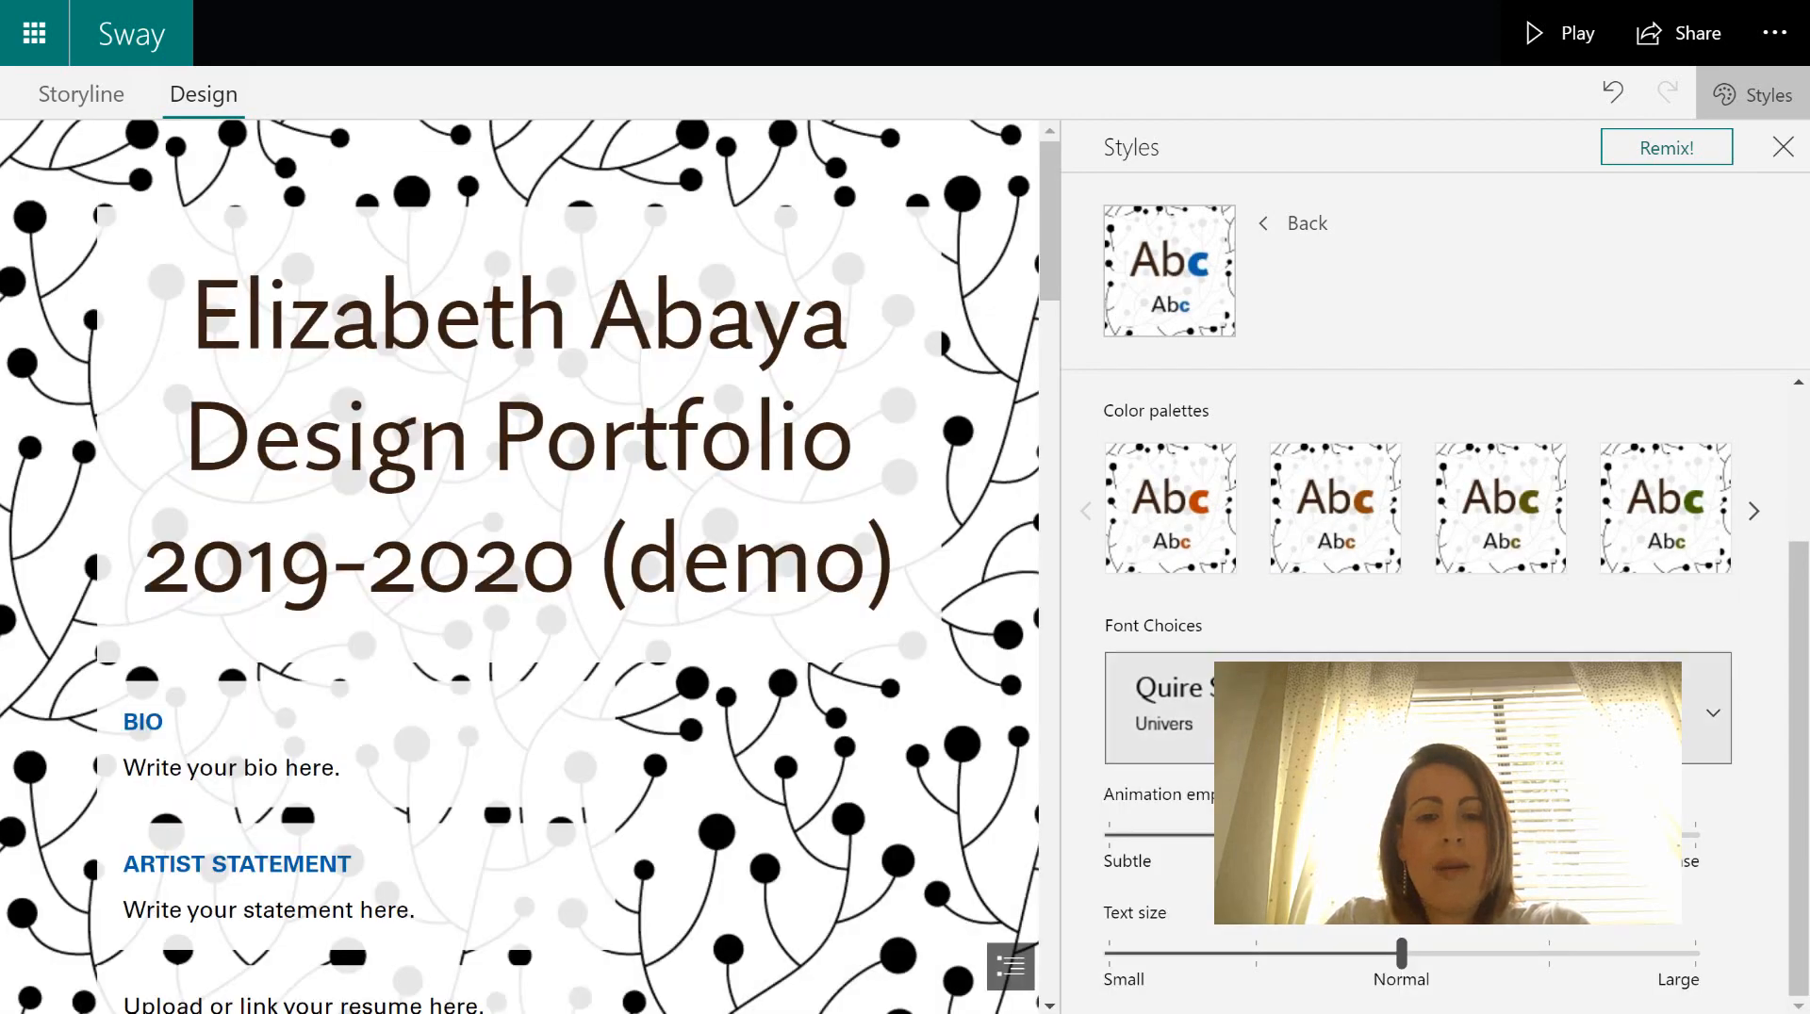
{"action": "left_click_drag", "start_coordinate": [1056, 219], "coordinate": [1081, 294]}
{"action": "left_click", "coordinate": [1418, 711]}
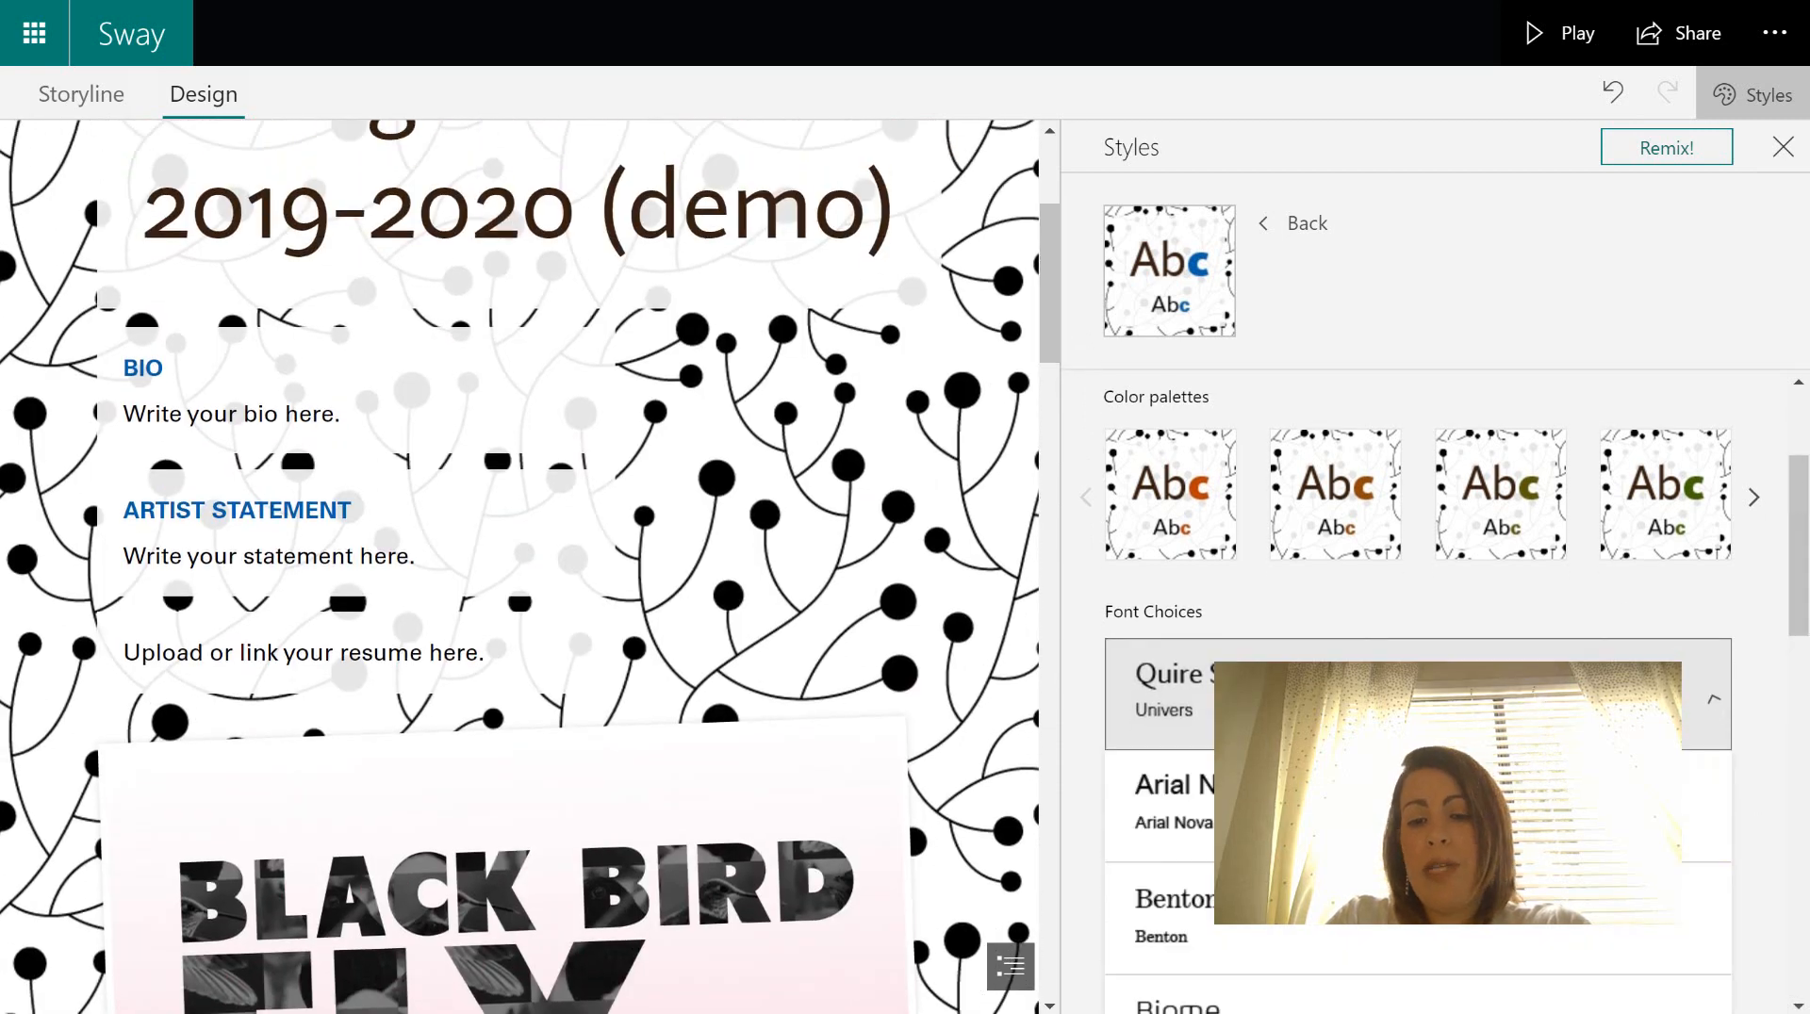
{"action": "left_click", "coordinate": [1418, 702]}
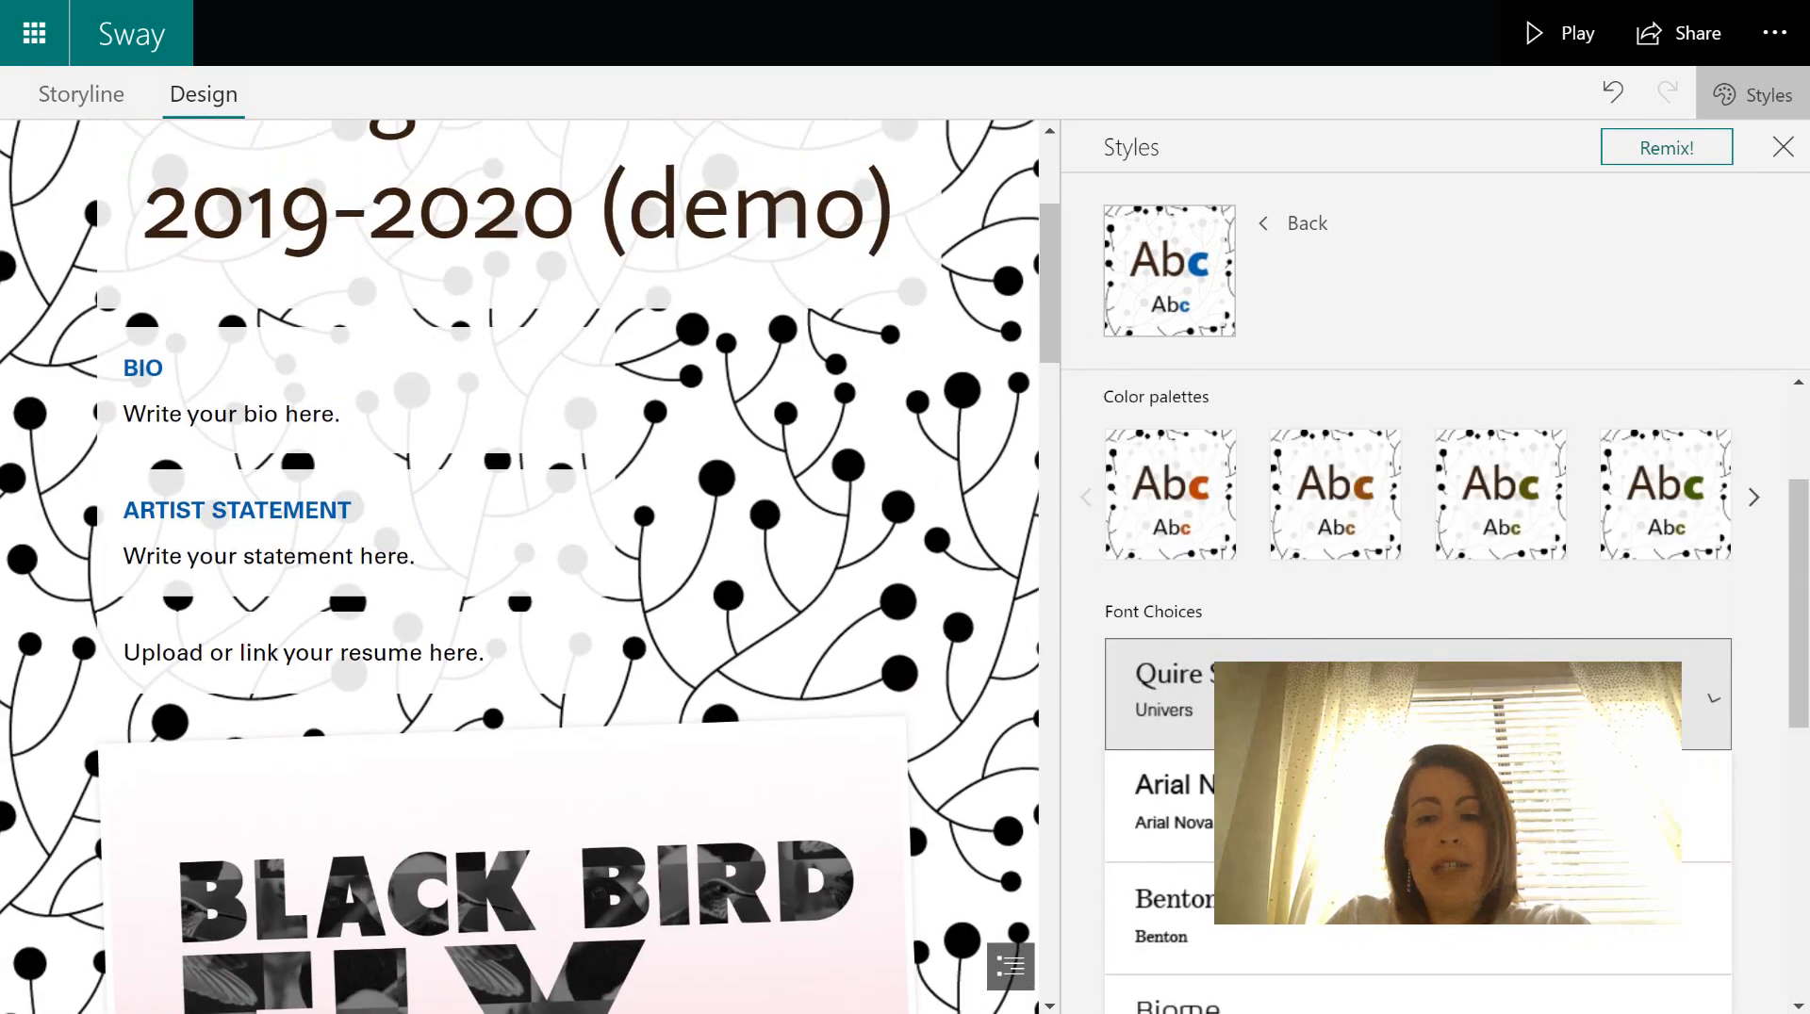
{"action": "scroll", "coordinate": [1056, 301], "scroll_direction": "up", "scroll_amount": 4}
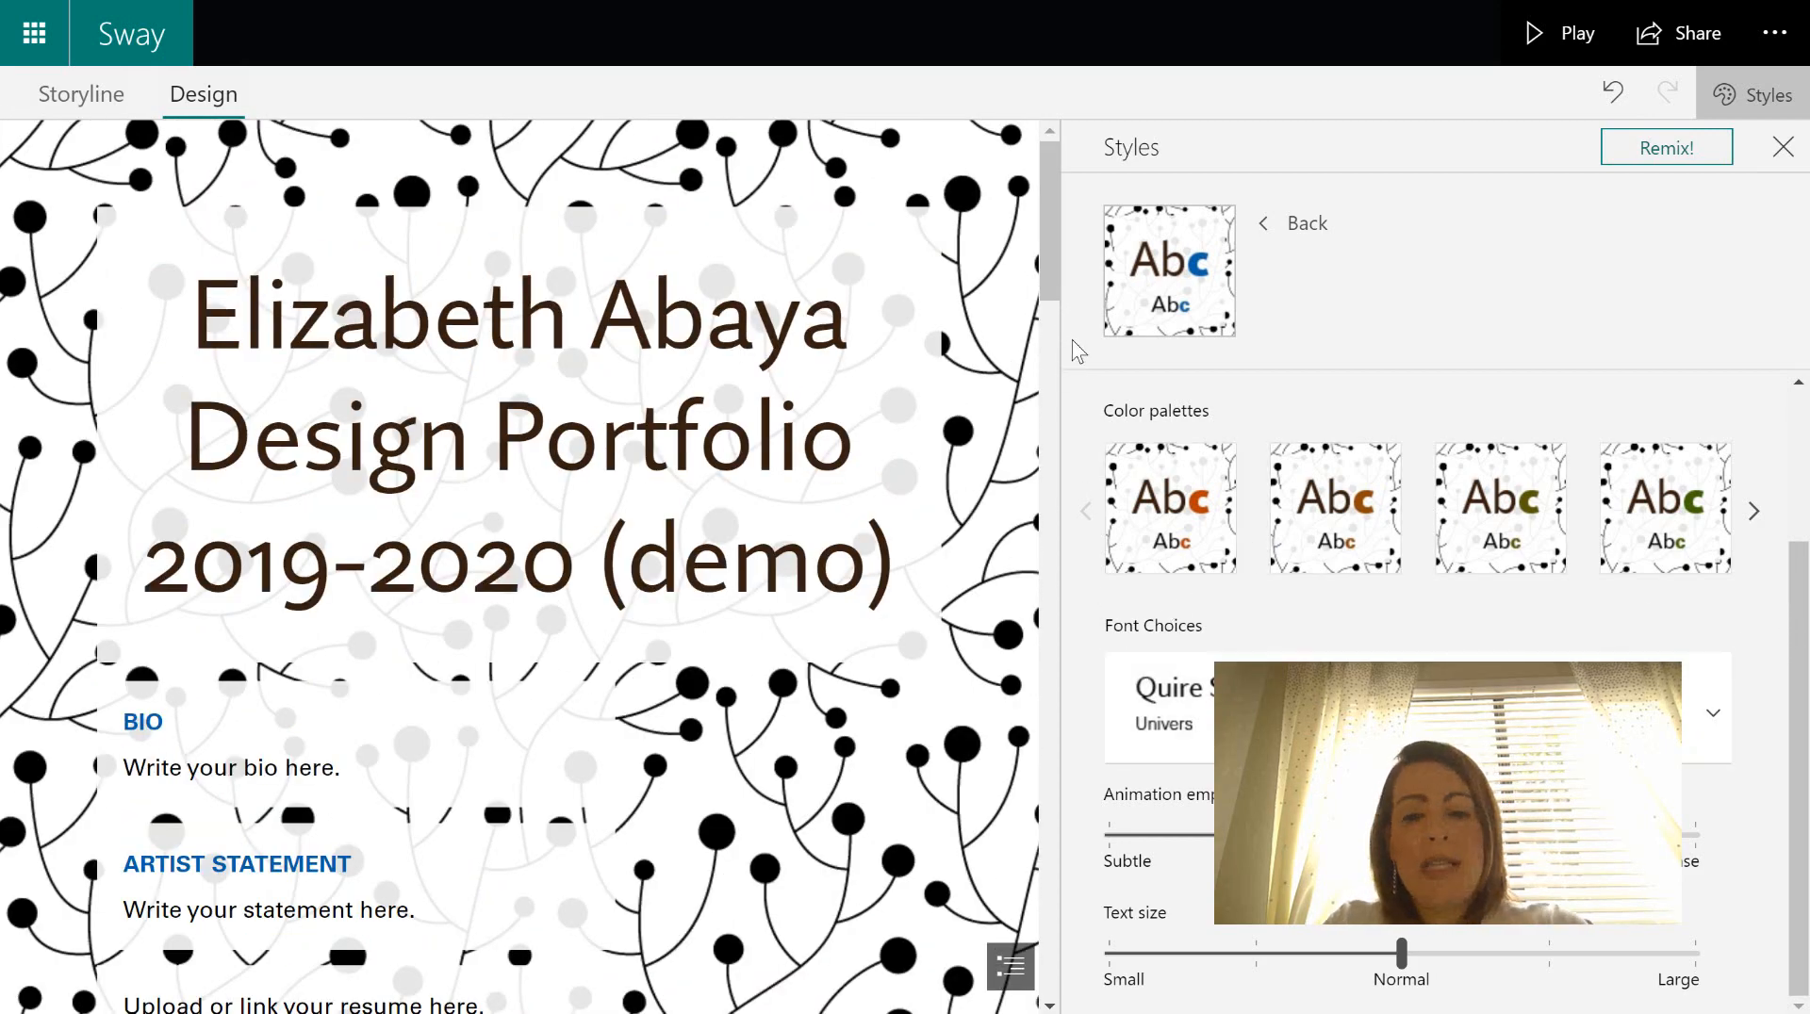
{"action": "scroll", "coordinate": [1048, 236], "scroll_direction": "down", "scroll_amount": 2}
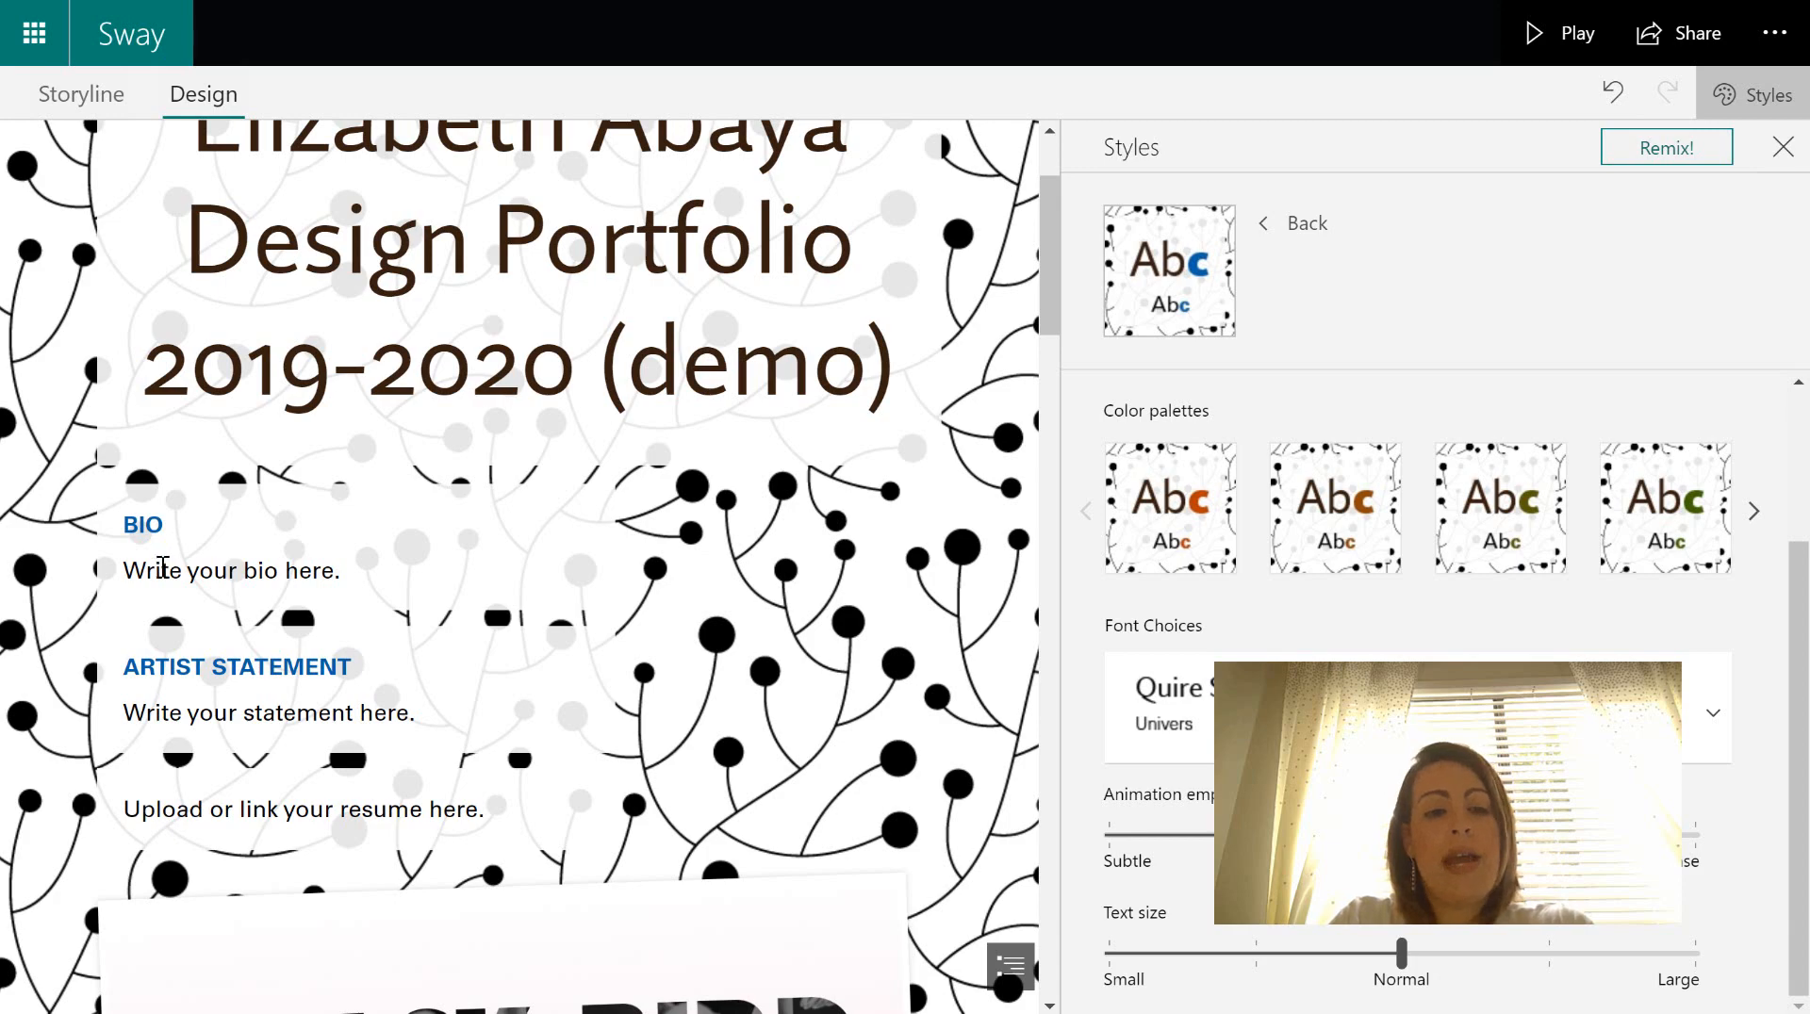
{"action": "left_click_drag", "start_coordinate": [163, 568], "coordinate": [235, 571]}
- Apply Color Palette 13 so the BIO and ARTIST STATEMENT headings turn red
{"action": "left_click", "coordinate": [335, 538]}
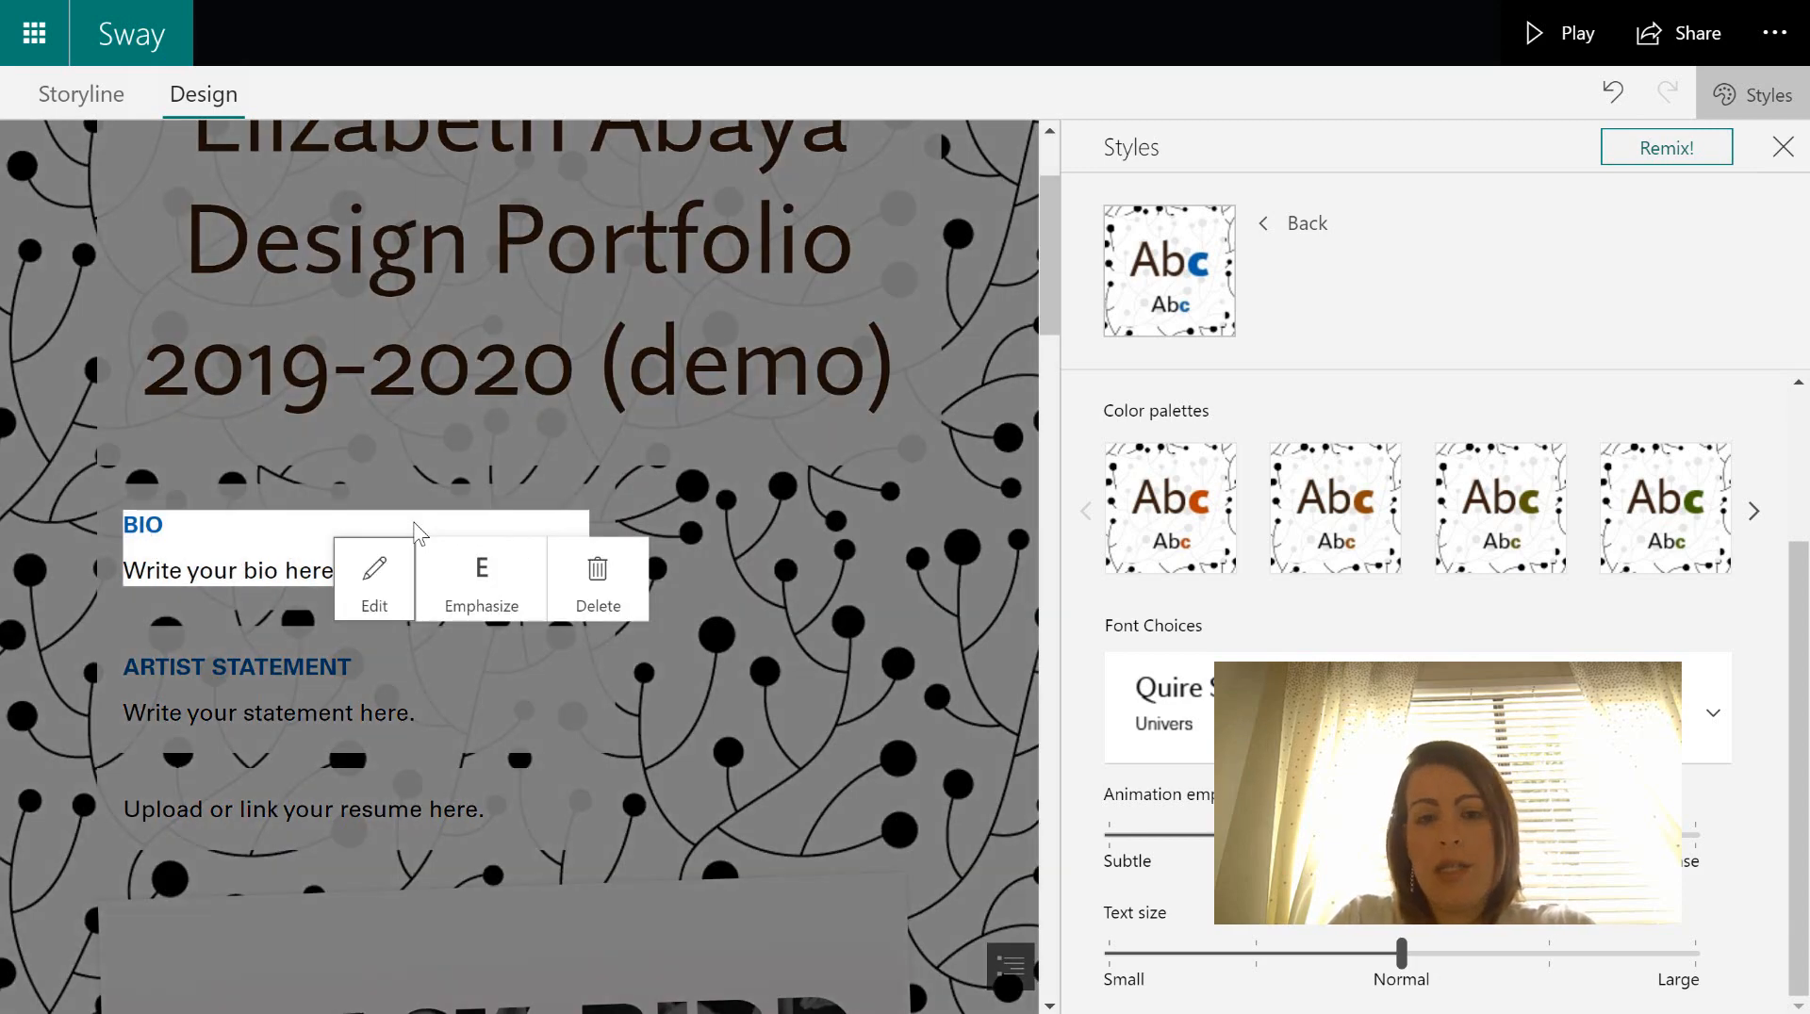
{"action": "left_click", "coordinate": [721, 455]}
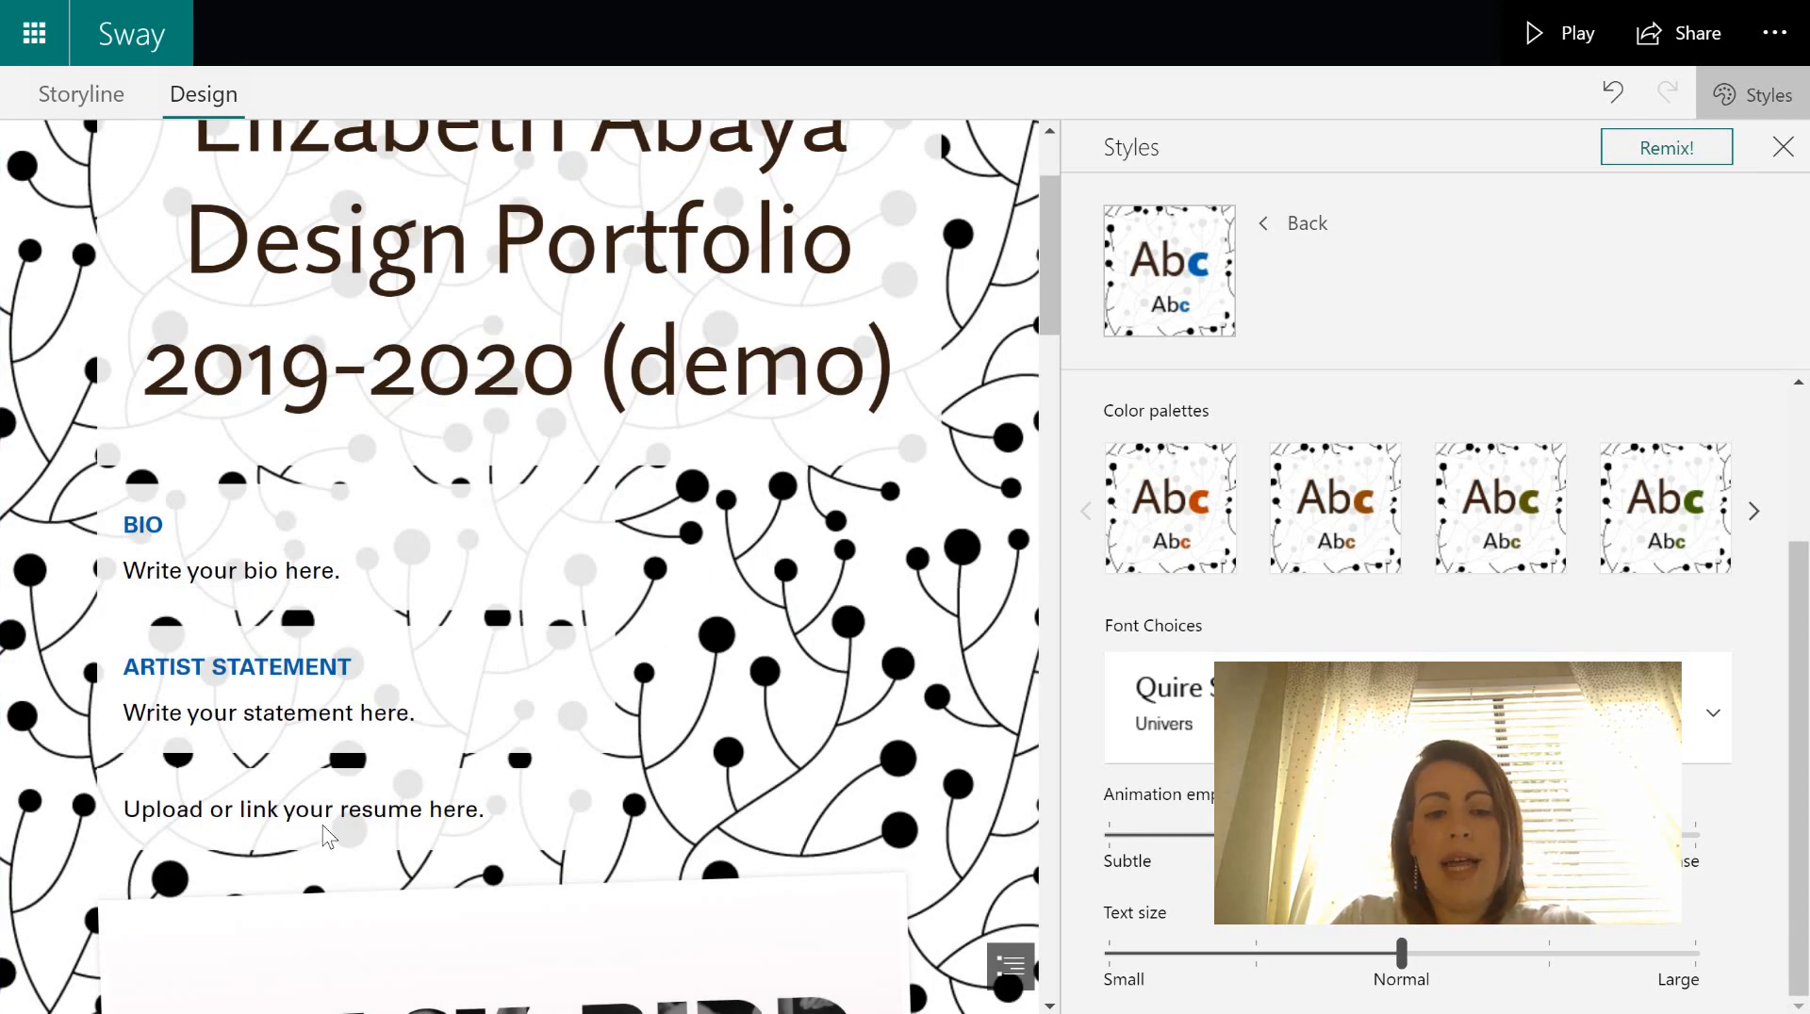
{"action": "left_click", "coordinate": [1753, 516]}
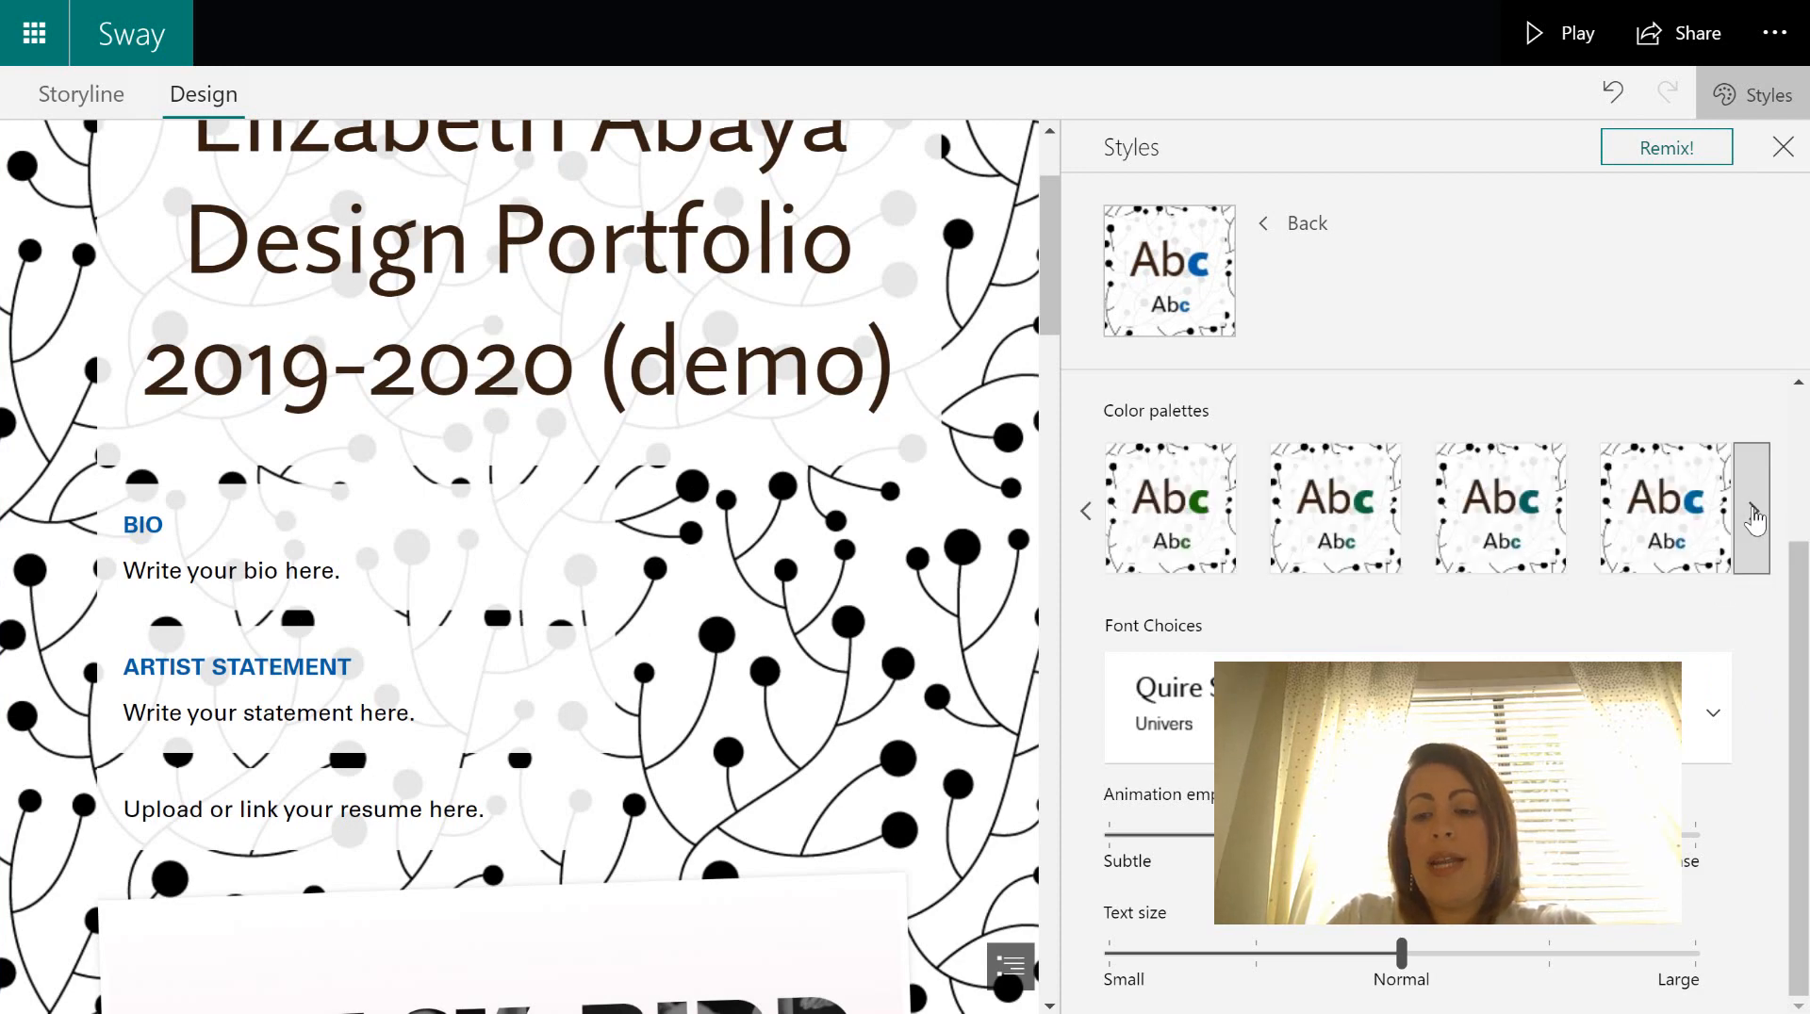
{"action": "left_click", "coordinate": [1754, 514]}
{"action": "left_click", "coordinate": [1755, 516]}
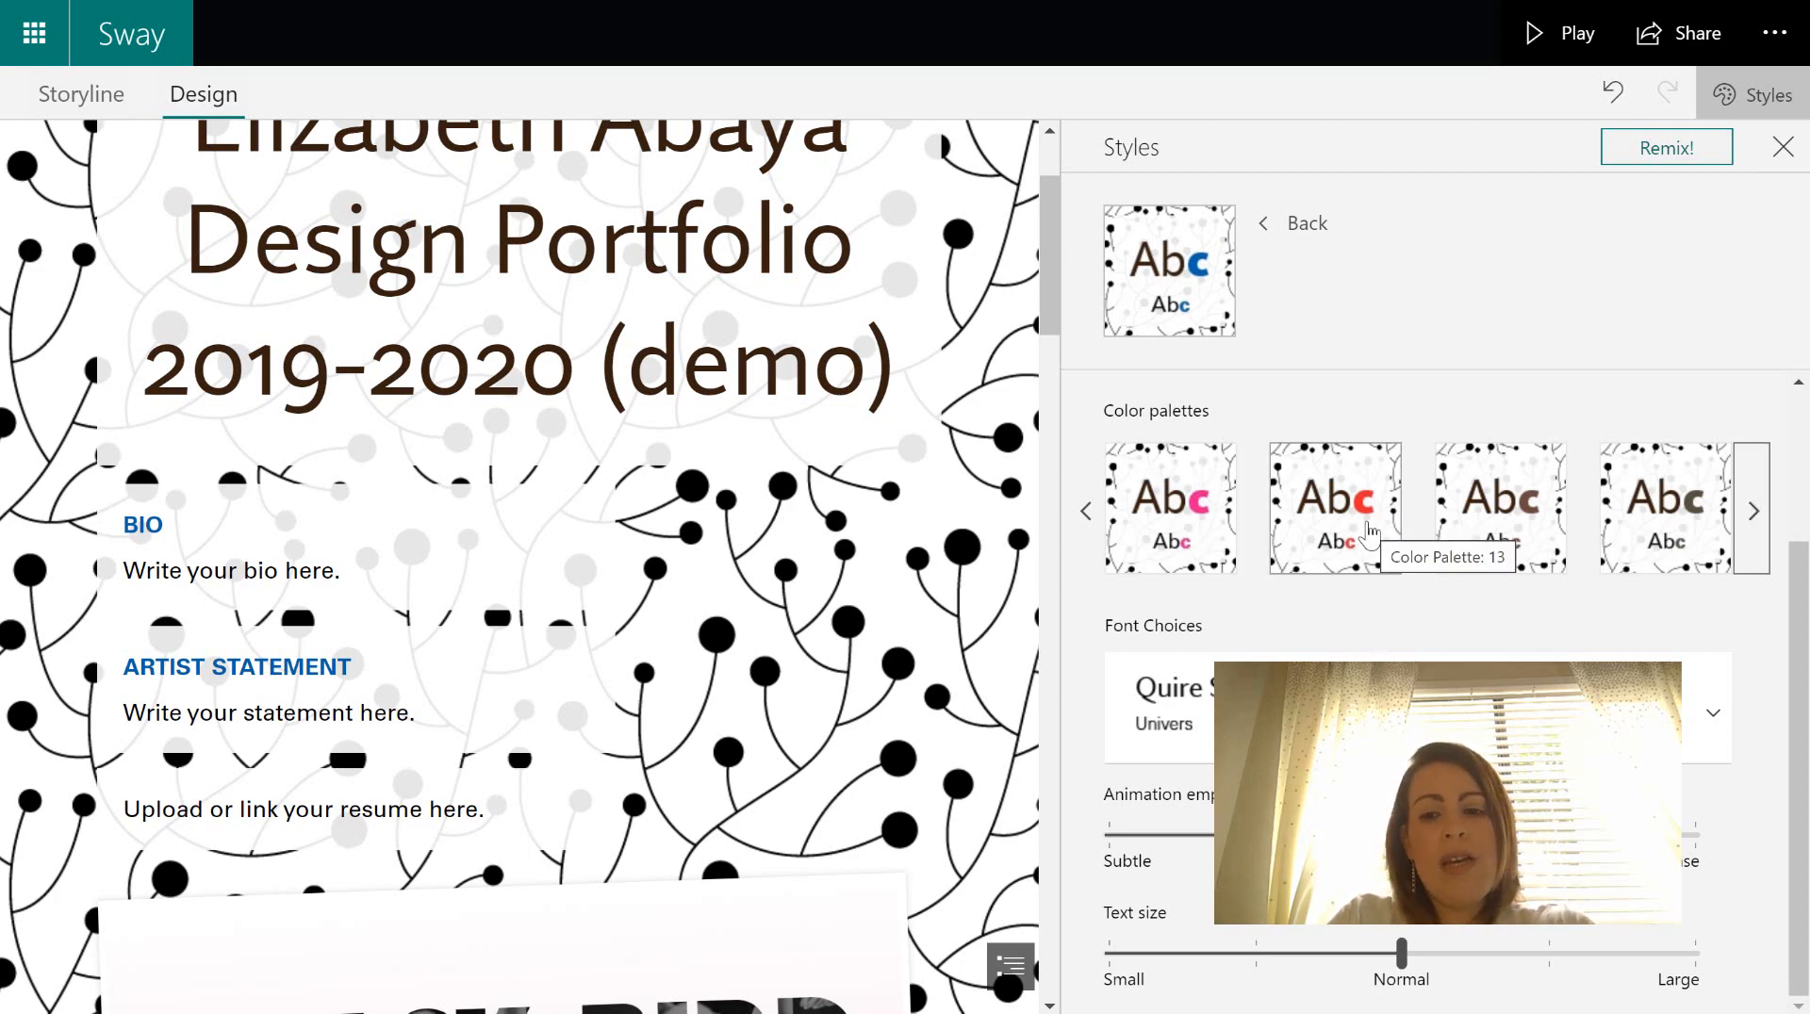
{"action": "left_click", "coordinate": [1370, 533]}
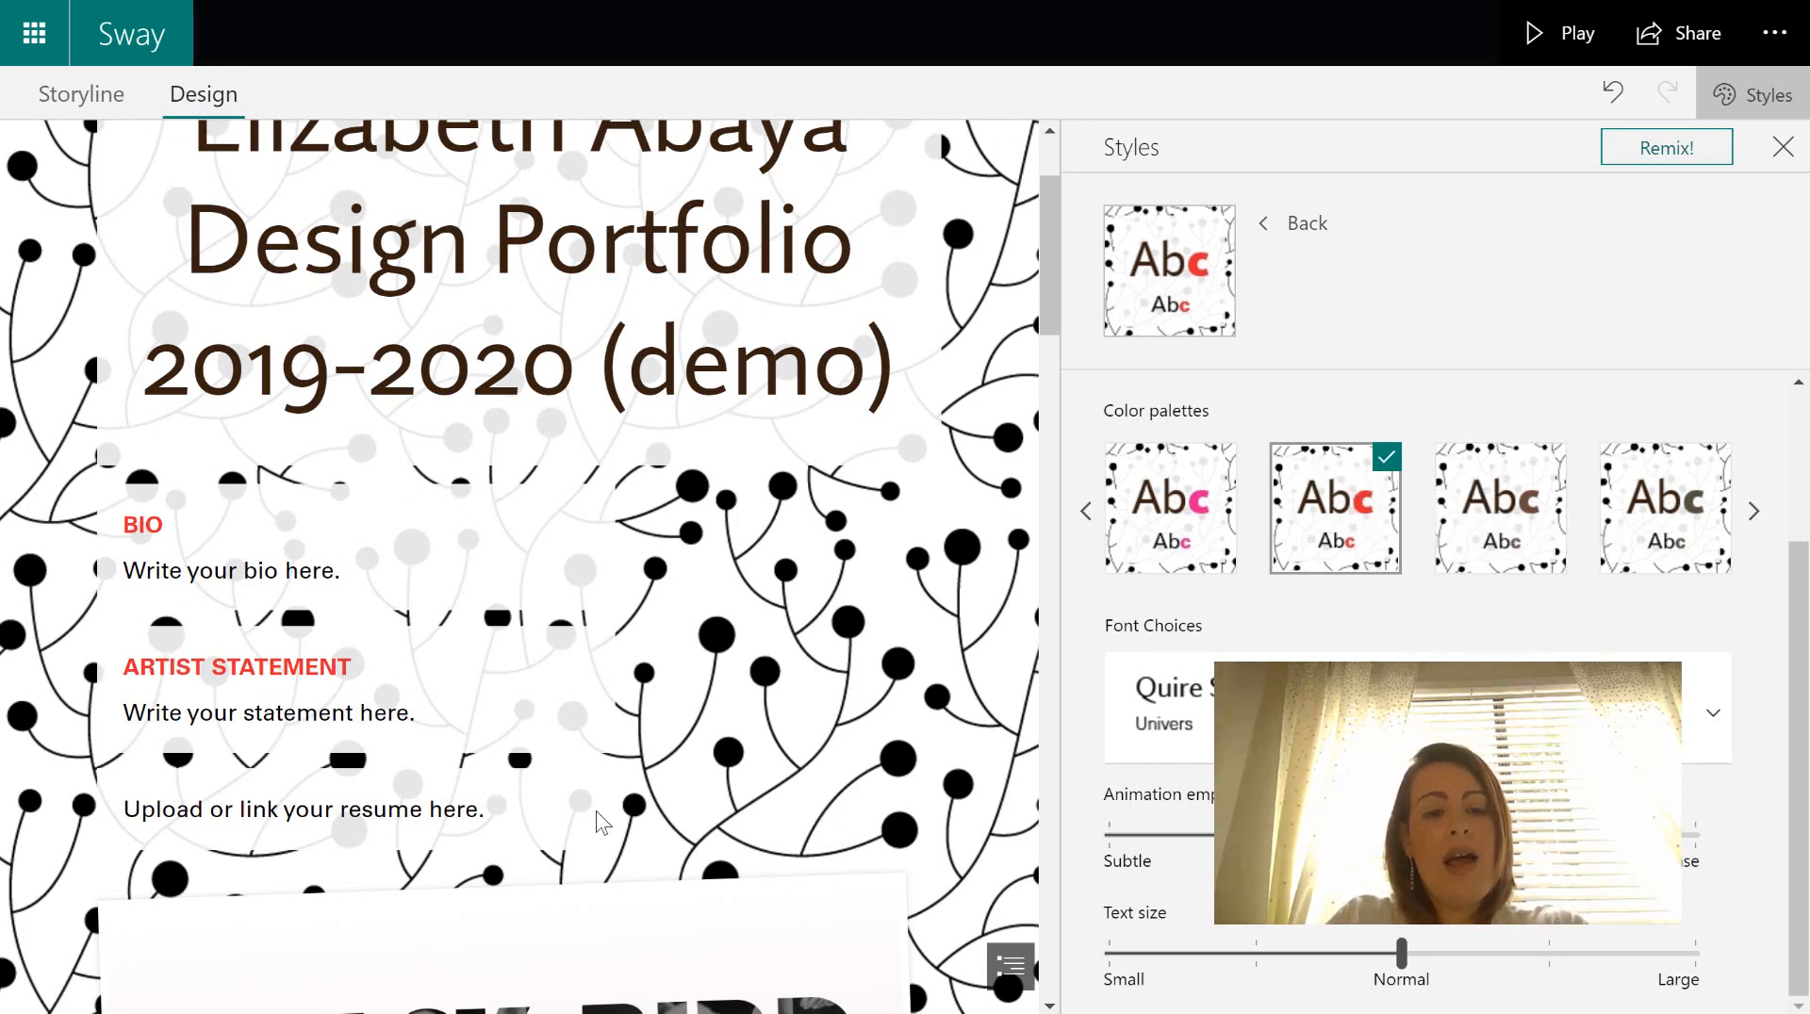
{"action": "left_click_drag", "start_coordinate": [1050, 315], "coordinate": [1046, 270]}
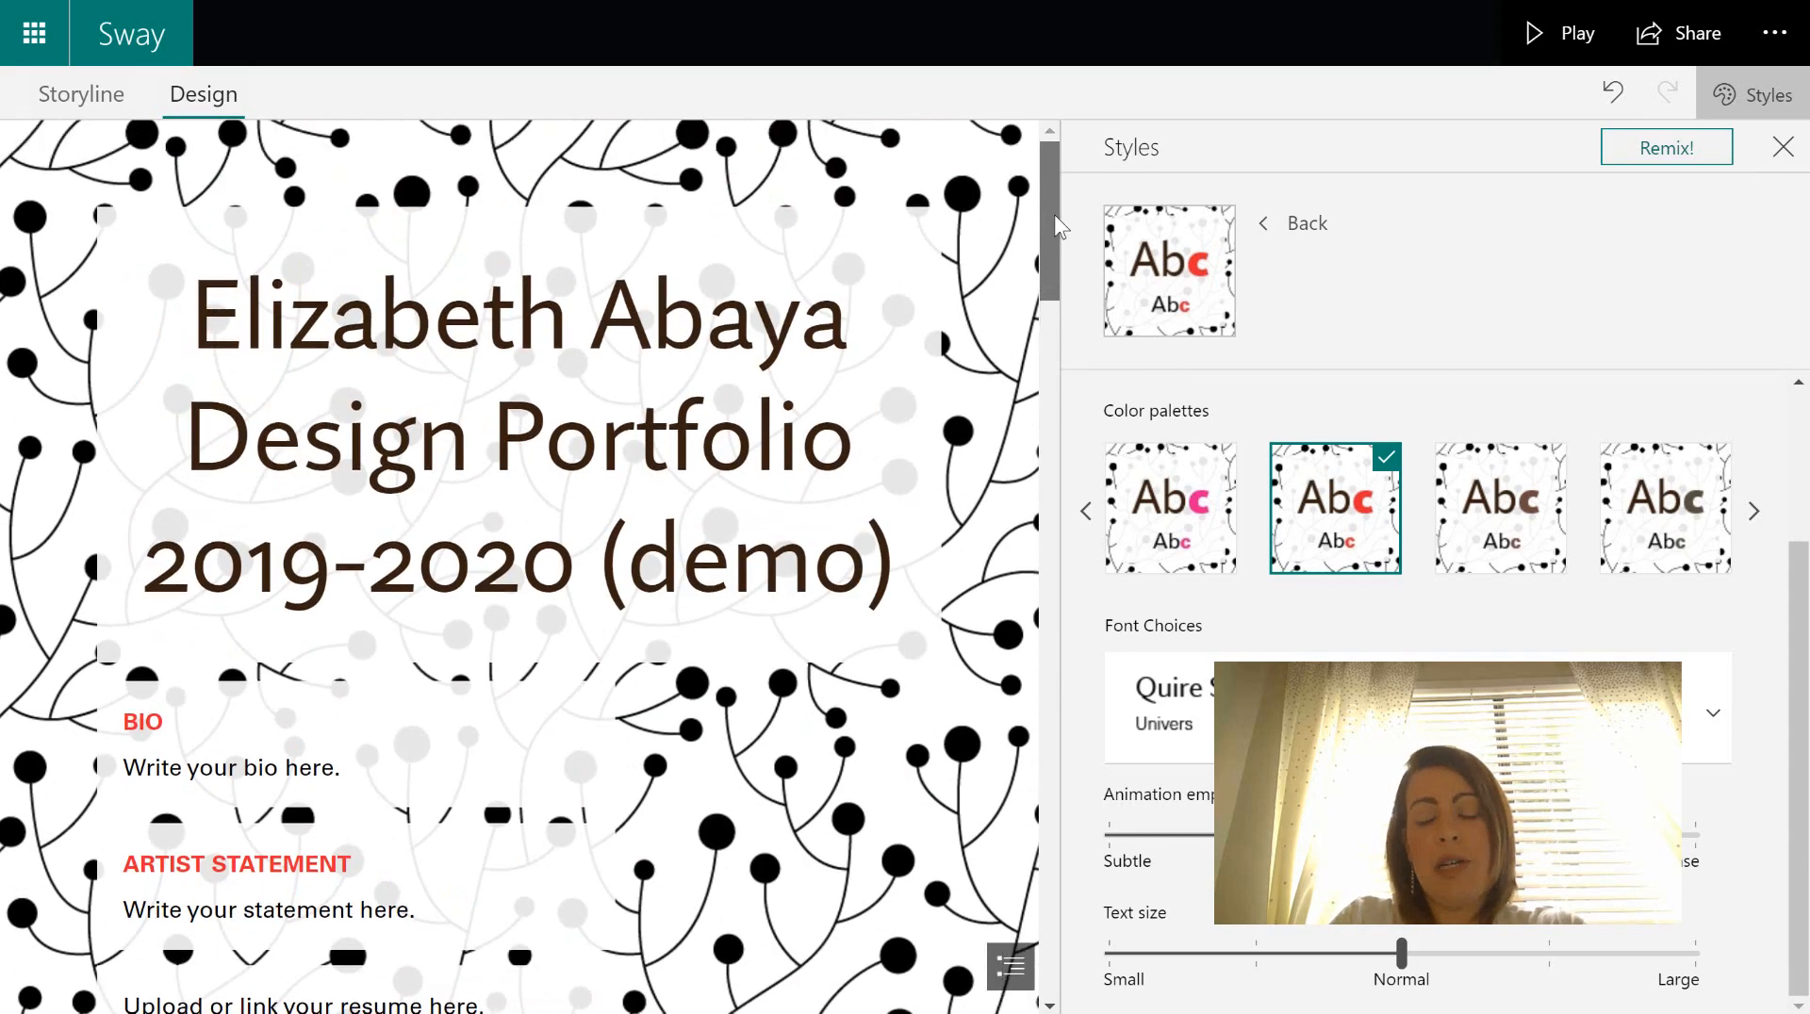